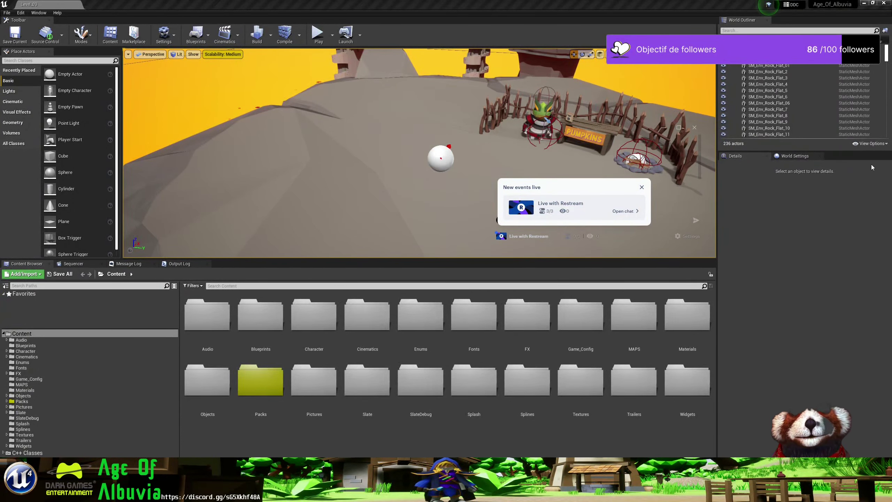
Dismiss the Restream notice and swap Animaze's red panda for a recently used human avatar
left_click(641, 188)
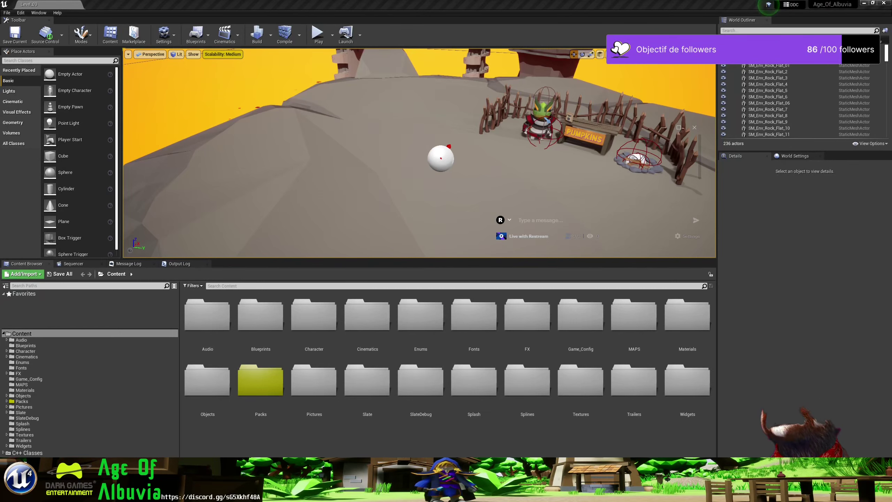
key("alt+Tab")
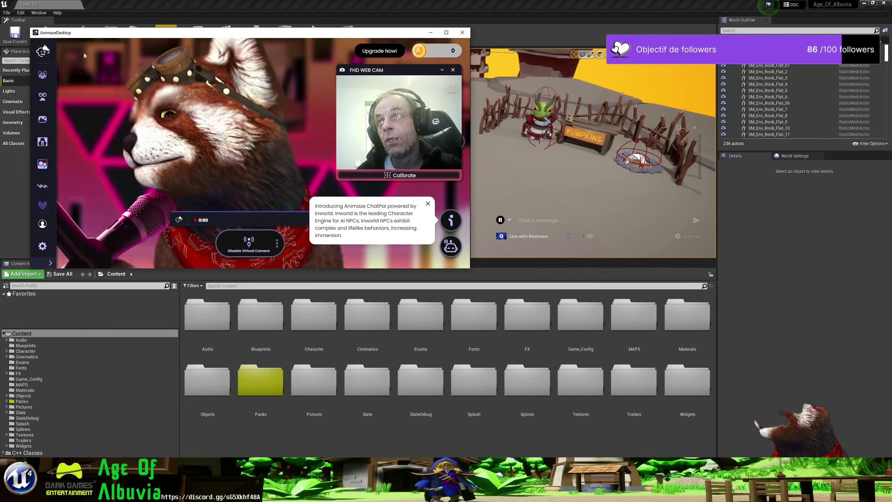
left_click_drag(46, 72, 223, 172)
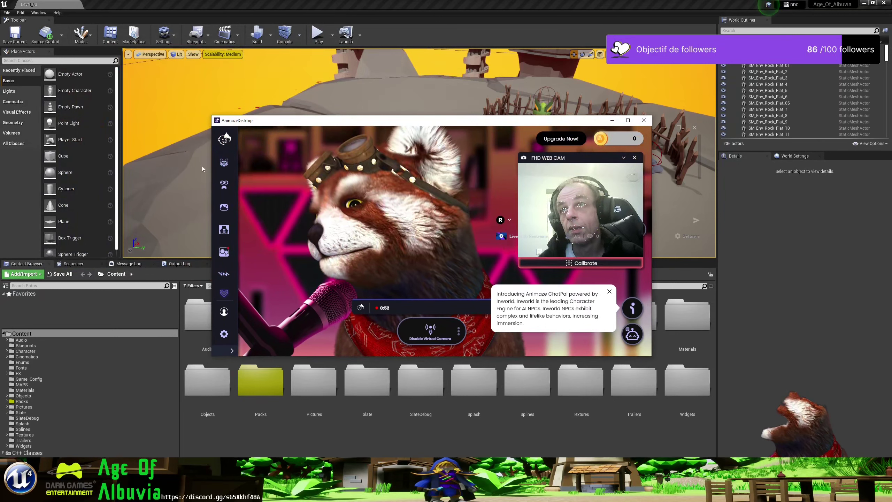
left_click(223, 162)
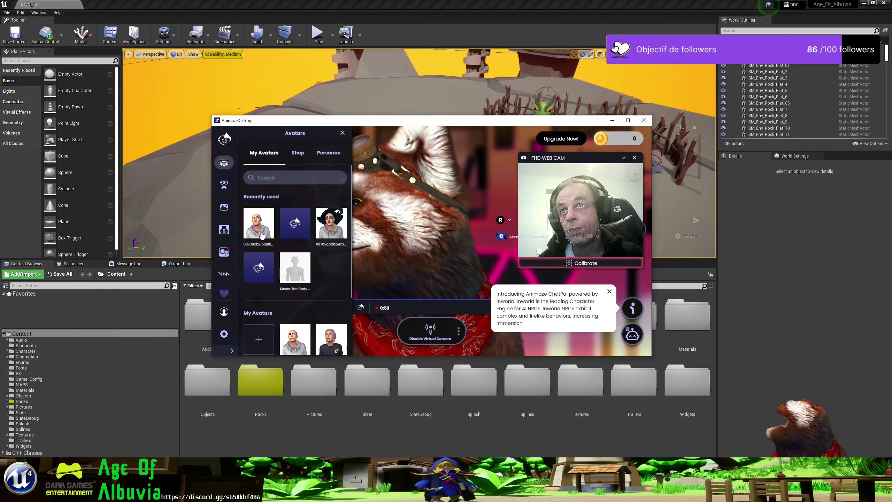
left_click(261, 235)
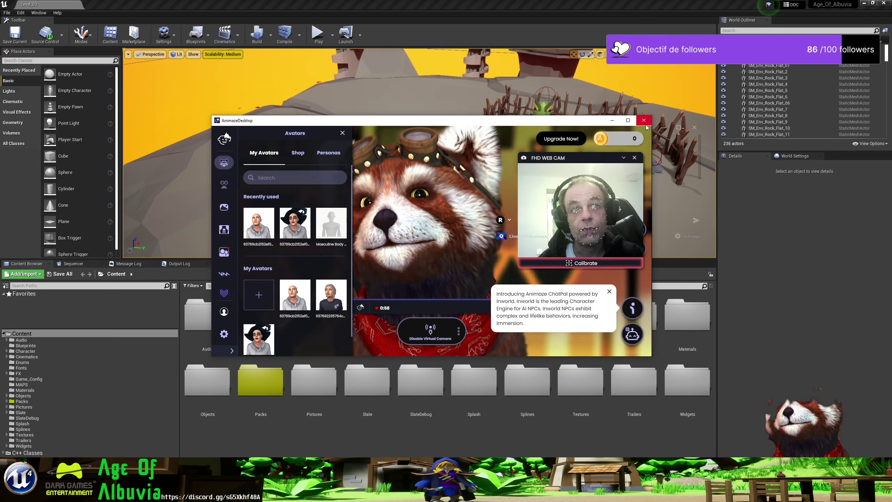
left_click(253, 231)
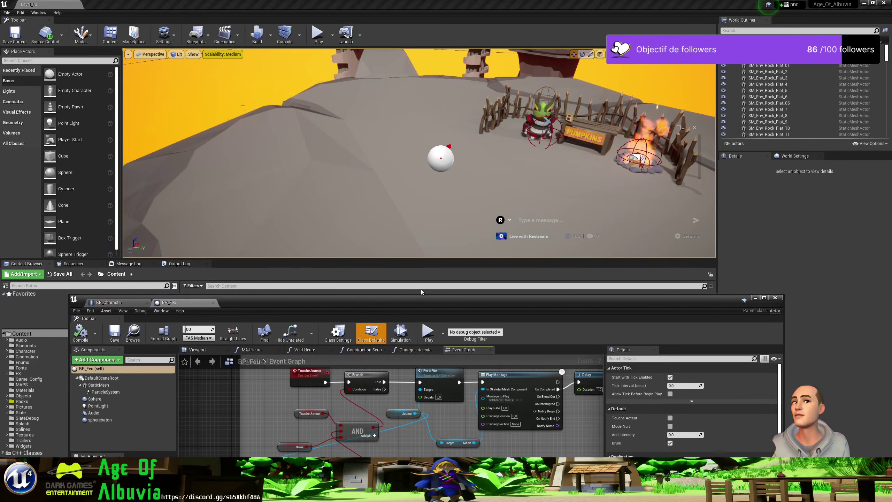
Maximize BP_Feu and pan through the Baton logic in its Event Graph before returning to the level
double_click(420, 299)
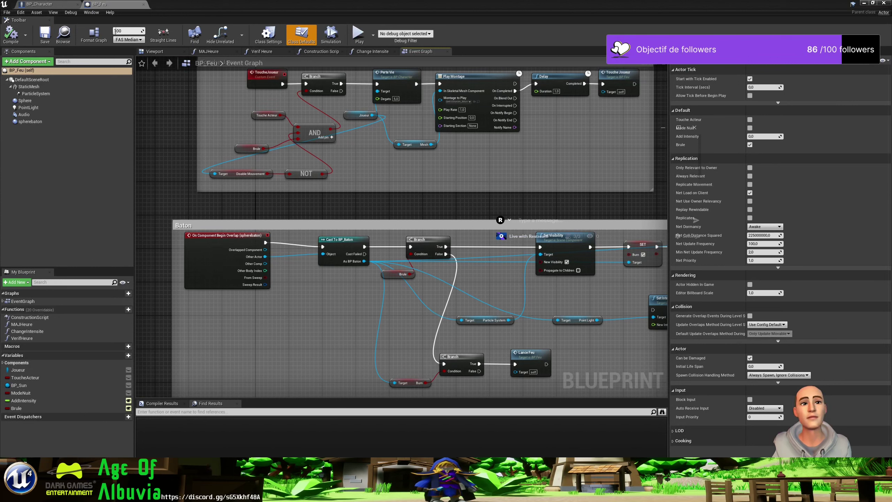
key("super+ctrl+v")
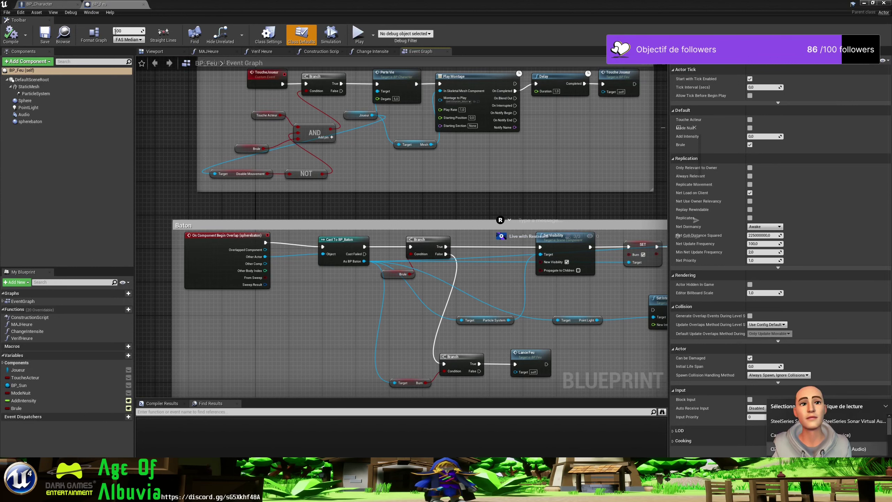
key("Escape")
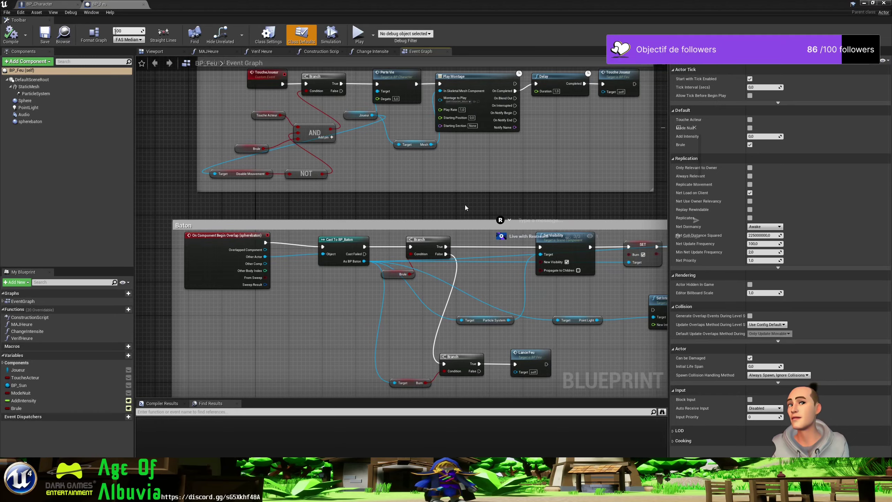
right_click_drag(462, 209, 269, 209)
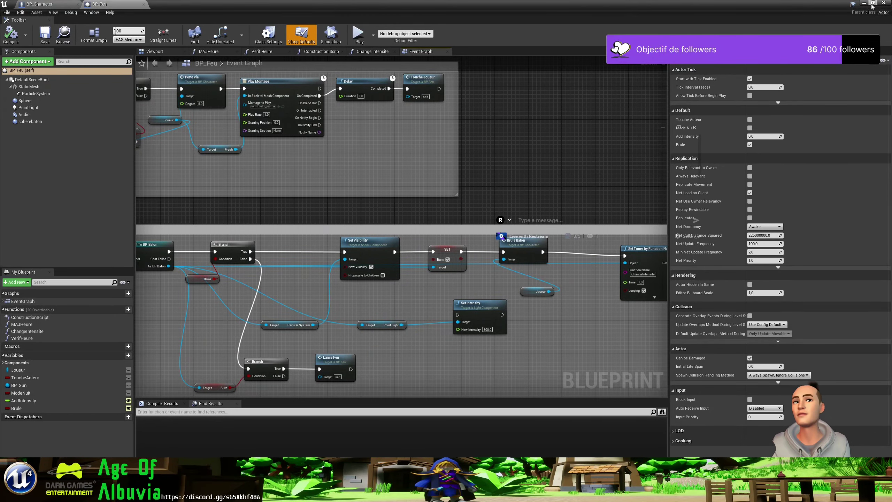
left_click(854, 6)
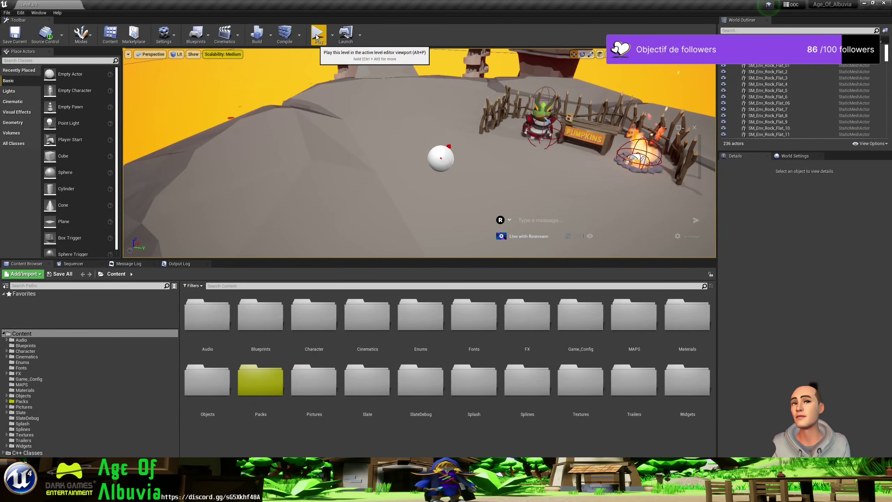
Start a play-test and equip the Baton from the in-game inventory
left_click(317, 37)
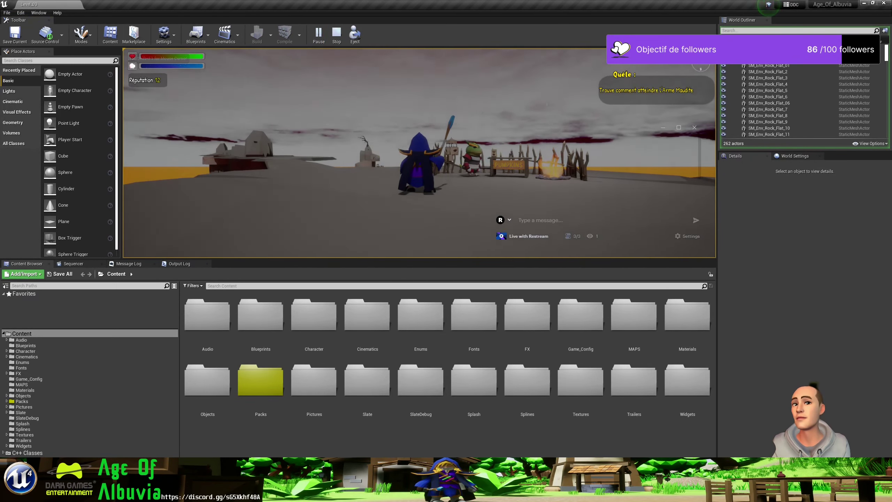
key("i")
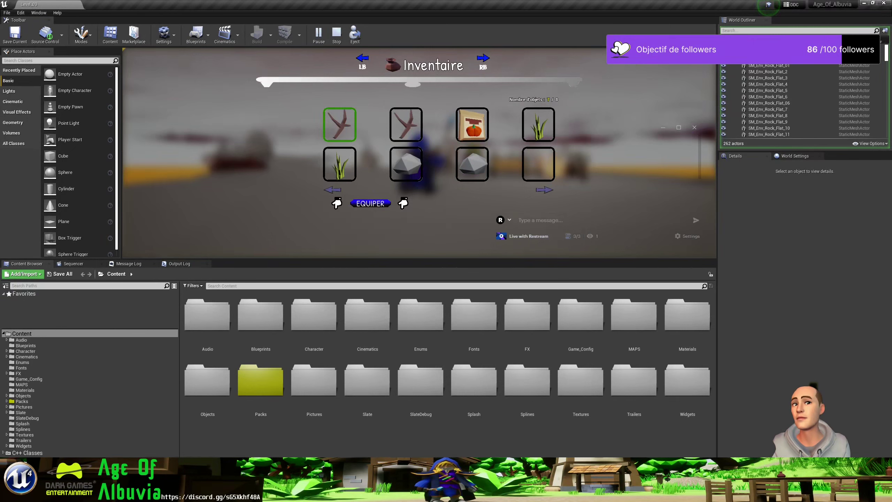
key("Down")
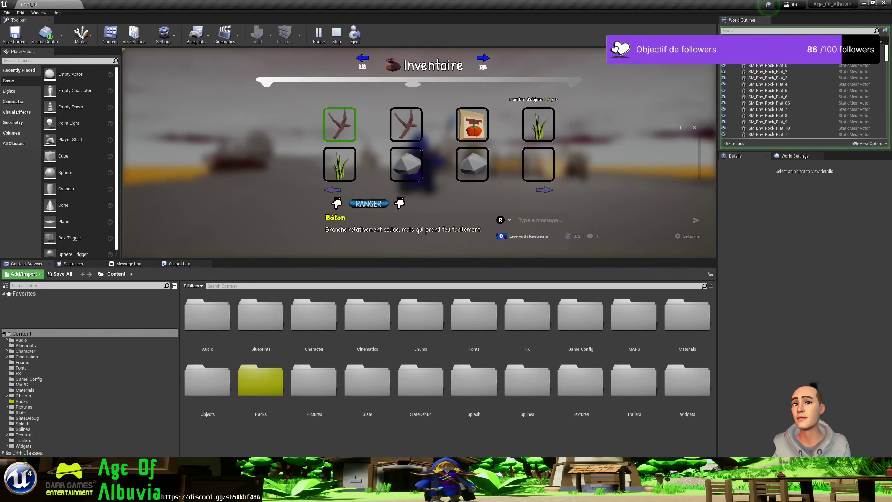
key("Return")
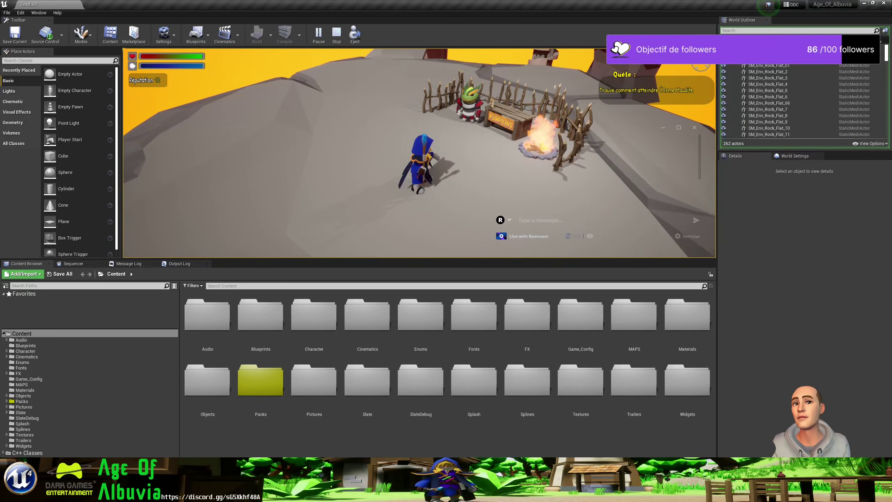
Walk the wizard to the campfire so the stick burns away, then stop the play-test
key("i")
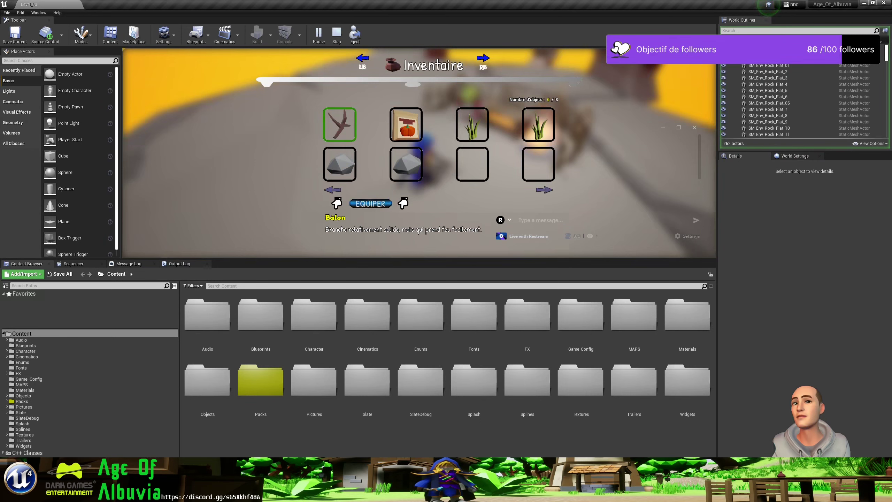
key("i")
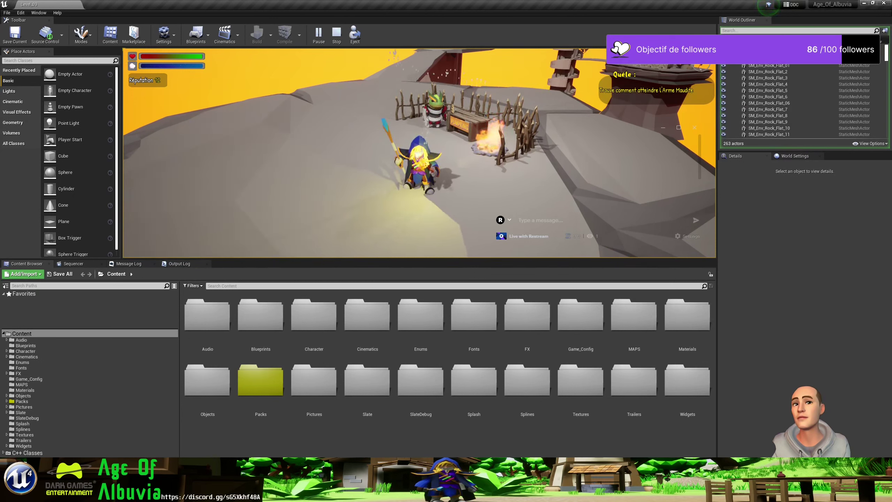
key("w")
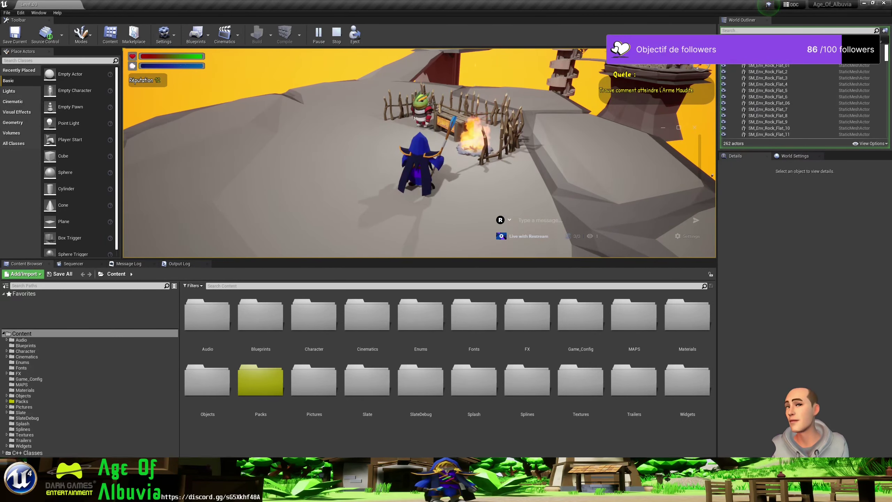
key("Escape")
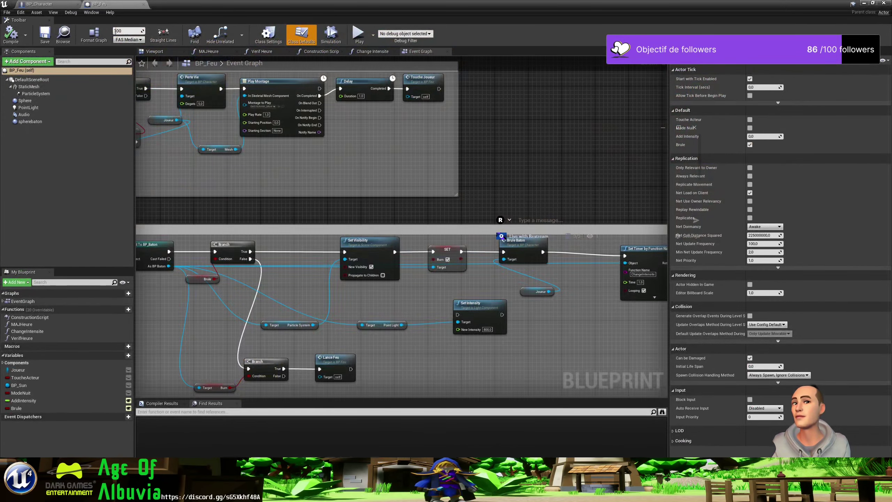
Jump from the Brule Baton call node to the BruleBaton event in BP_Character
scroll(405, 232, "down", 2)
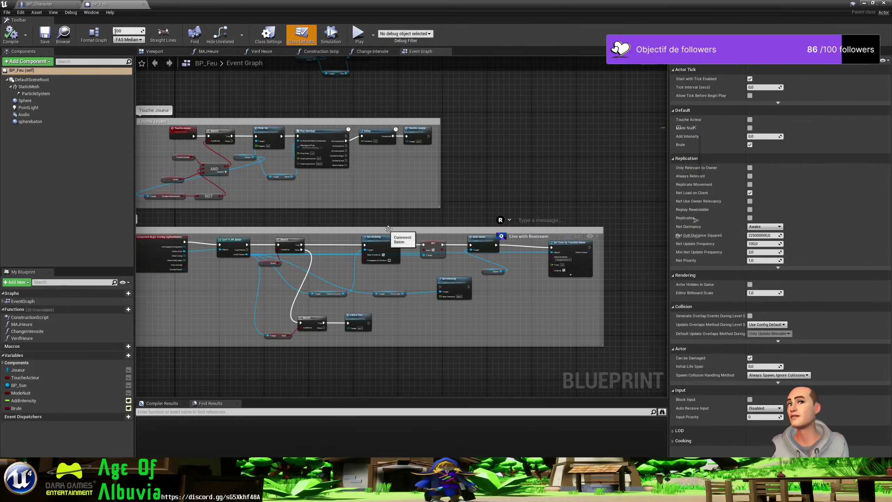
scroll(399, 246, "up", 3)
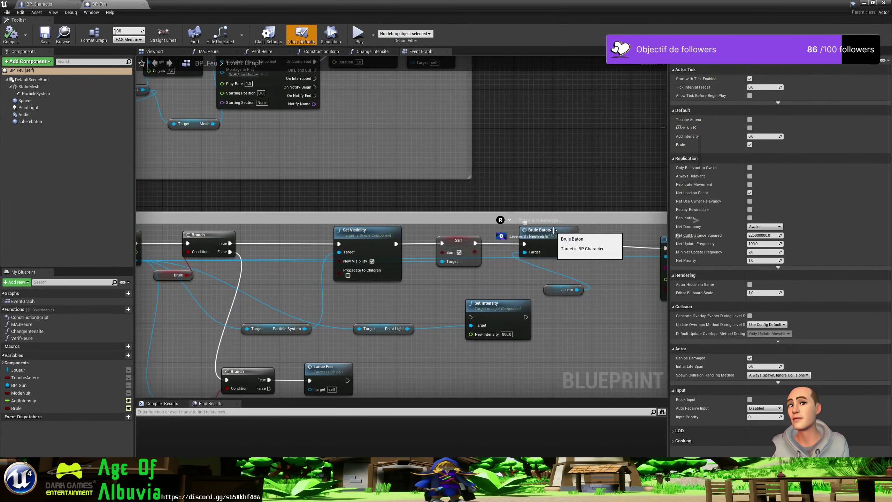
left_click(553, 230)
double_click(554, 229)
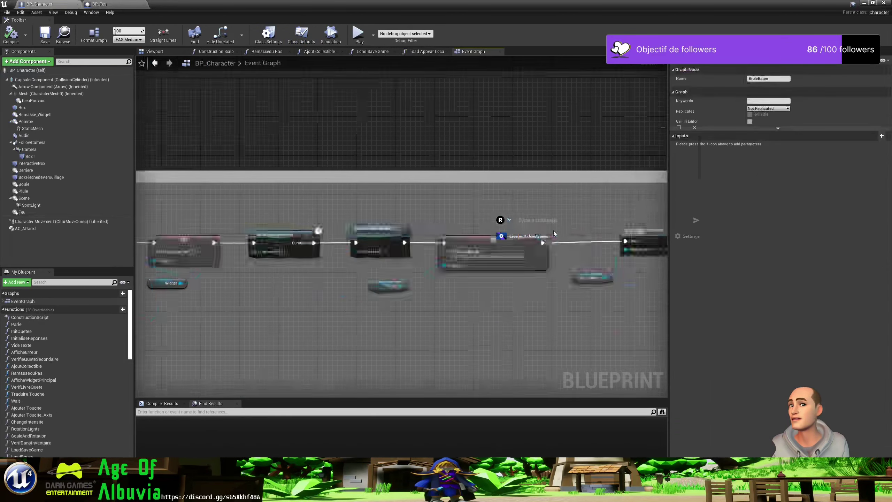
Pan to the Set Visibility, Delay and Set Intensity nodes and disconnect Set Intensity from Set Visibility
right_click_drag(611, 294, 285, 274)
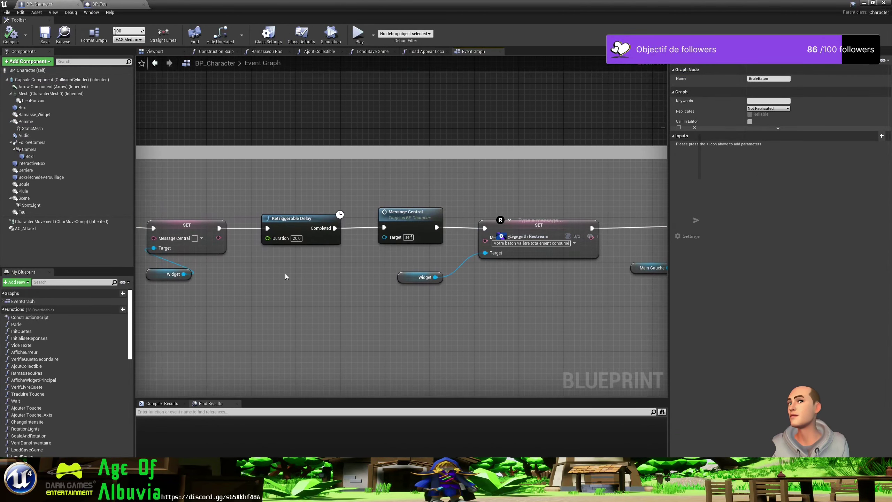
scroll(308, 271, "down", 2)
mouse_move(471, 283)
right_mouse_down()
mouse_move(382, 279)
mouse_move(382, 263)
mouse_move(107, 253)
right_mouse_up()
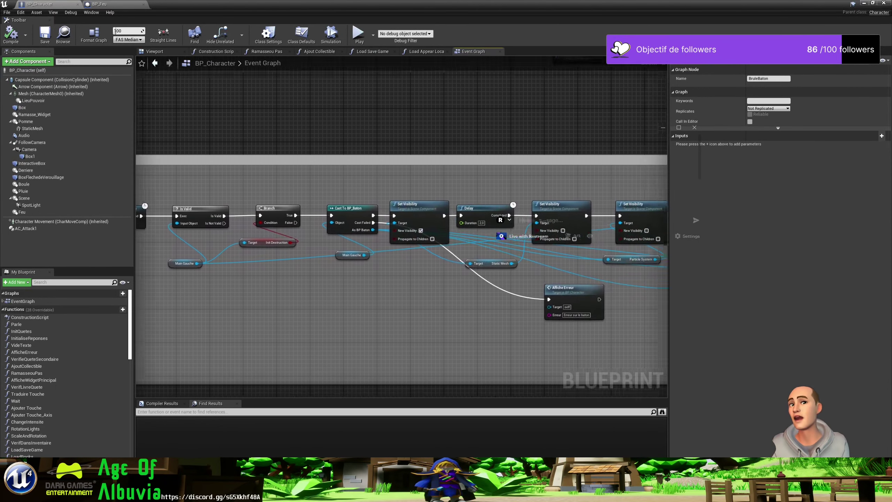
right_click_drag(470, 172, 371, 170)
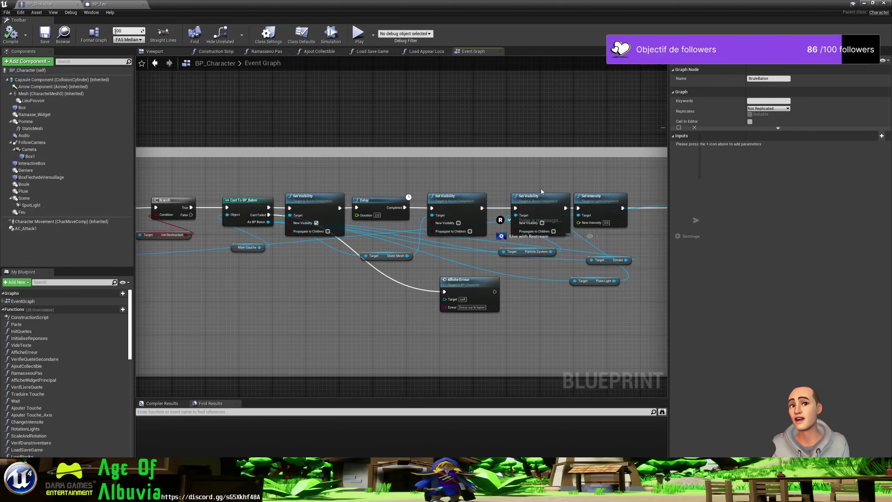
mouse_move(587, 200)
left_mouse_down()
mouse_move(621, 178)
mouse_move(617, 190)
left_mouse_up()
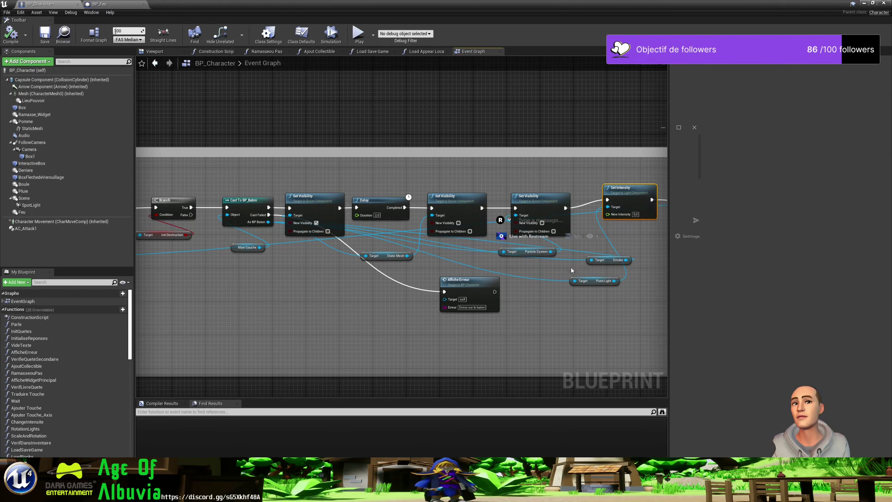
left_click(584, 208, "alt")
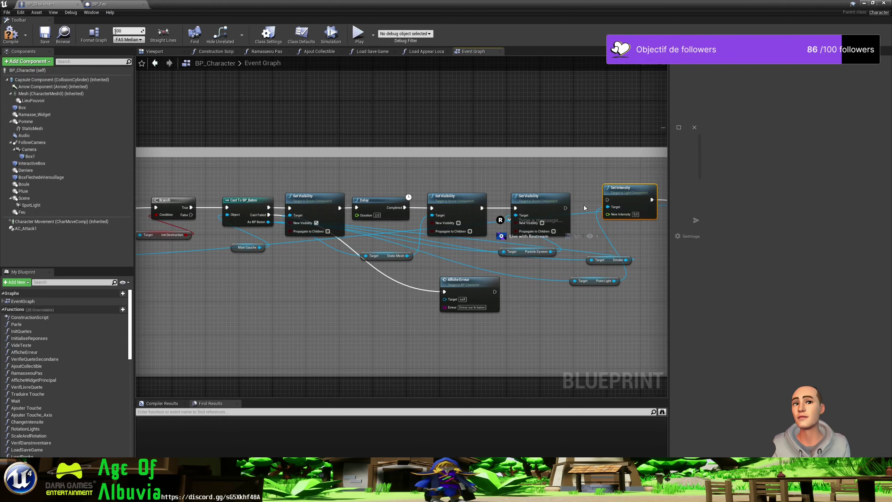
left_click(590, 281)
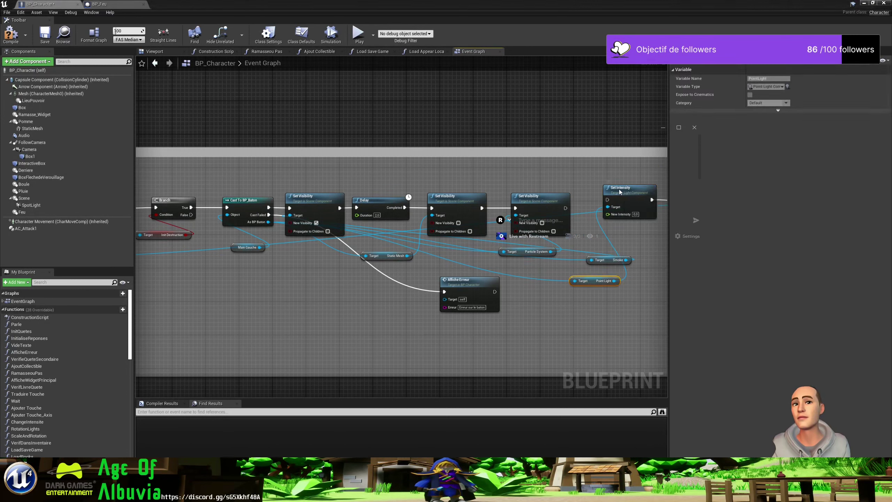
Shift the Delay and visibility nodes right and slot Set Intensity in after the first Set Visibility
left_click(619, 192, "ctrl")
mouse_move(619, 192)
left_mouse_down()
mouse_move(241, 267)
mouse_move(316, 272)
left_mouse_up()
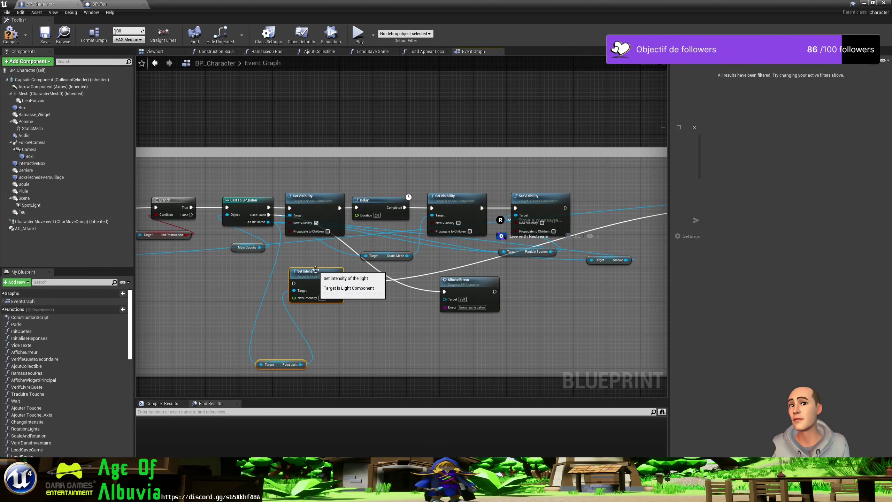
scroll(323, 269, "down", 1)
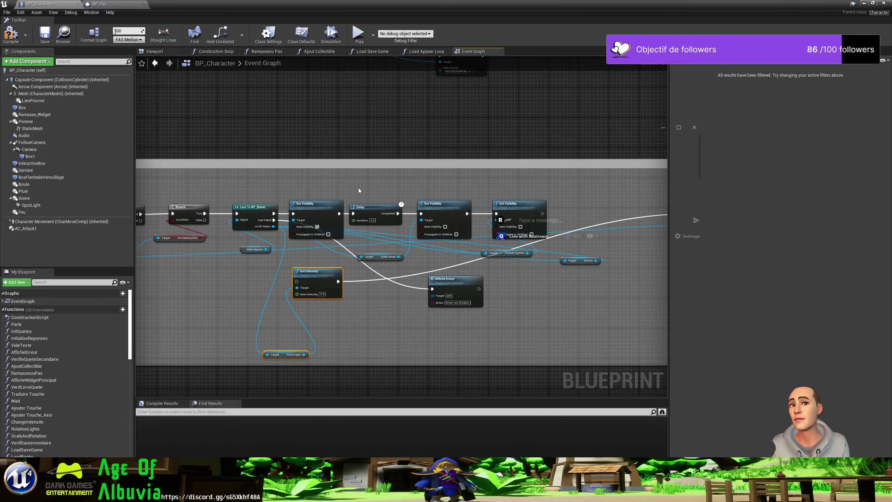
left_click_drag(359, 189, 493, 228)
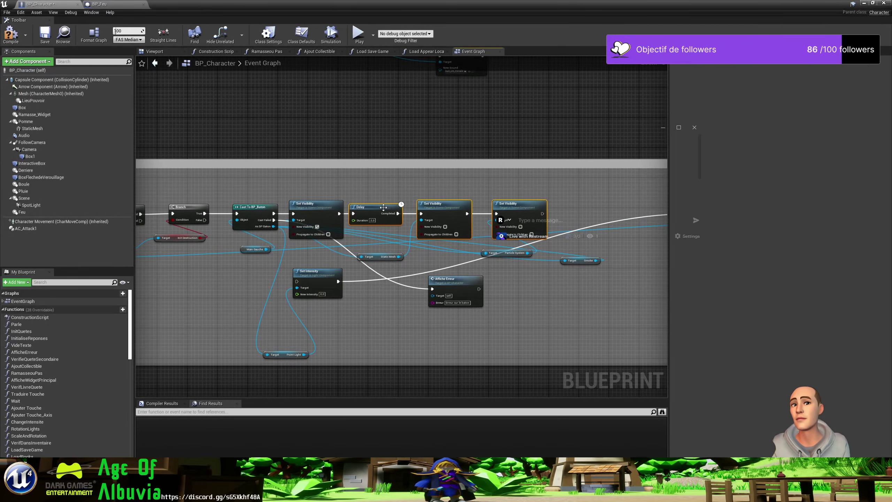
left_click_drag(374, 210, 465, 210)
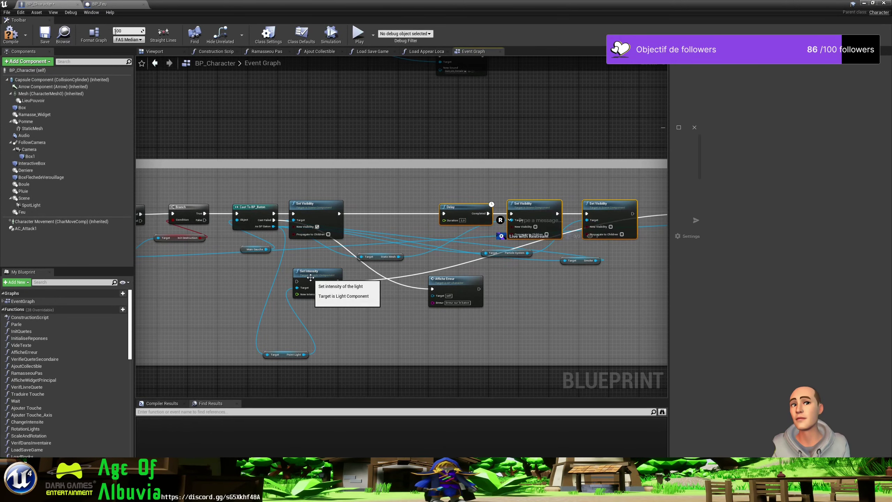
mouse_move(317, 271)
left_mouse_down()
mouse_move(382, 203)
mouse_move(351, 216)
mouse_move(361, 215)
left_mouse_up()
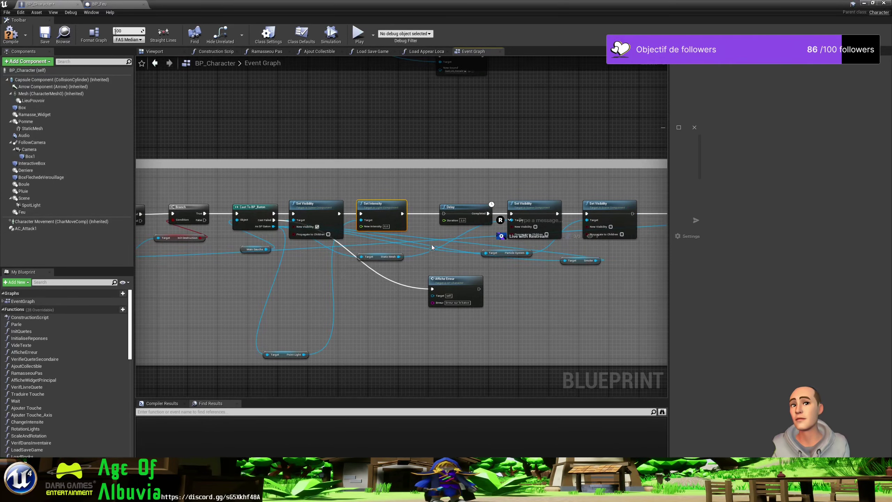
Wire Set Intensity to the Delay and Set Visibility to the following Delay, then save BP_Character
mouse_move(432, 247)
right_mouse_down()
mouse_move(370, 250)
mouse_move(406, 238)
mouse_move(395, 238)
right_mouse_up()
left_click_drag(362, 210, 403, 215)
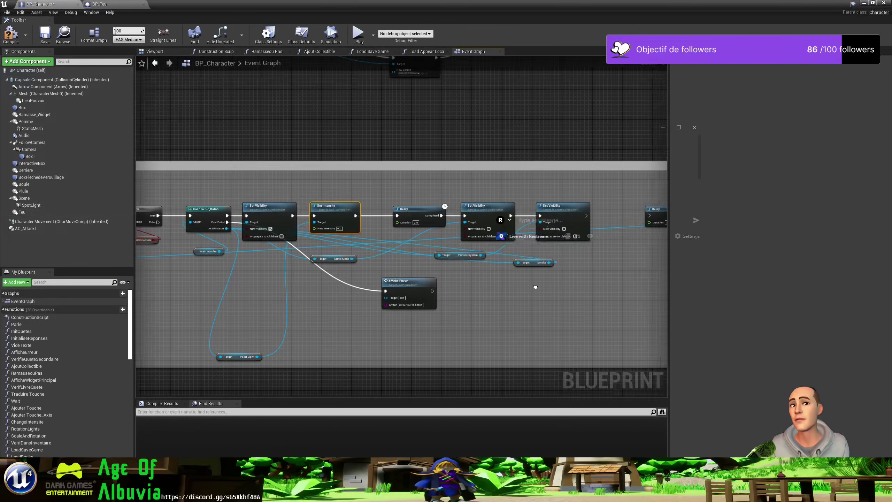
right_click_drag(514, 256, 351, 277)
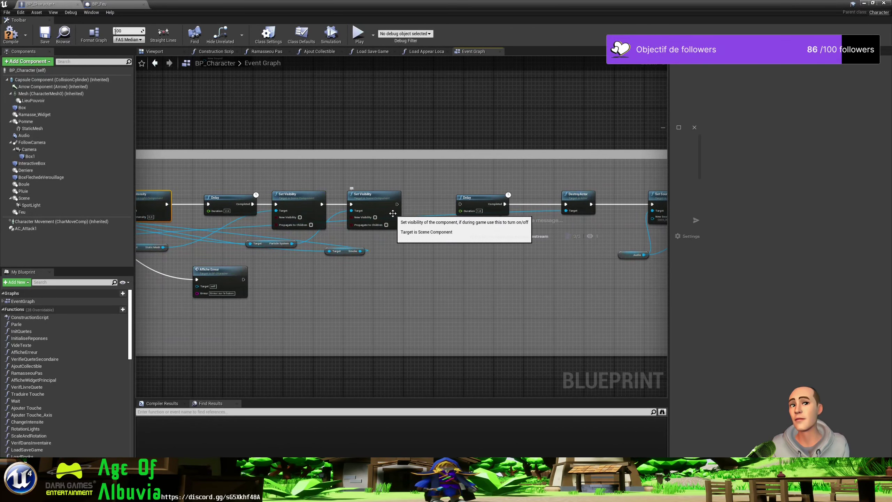
mouse_move(508, 236)
right_mouse_down()
mouse_move(412, 237)
mouse_move(480, 244)
mouse_move(450, 251)
right_mouse_up()
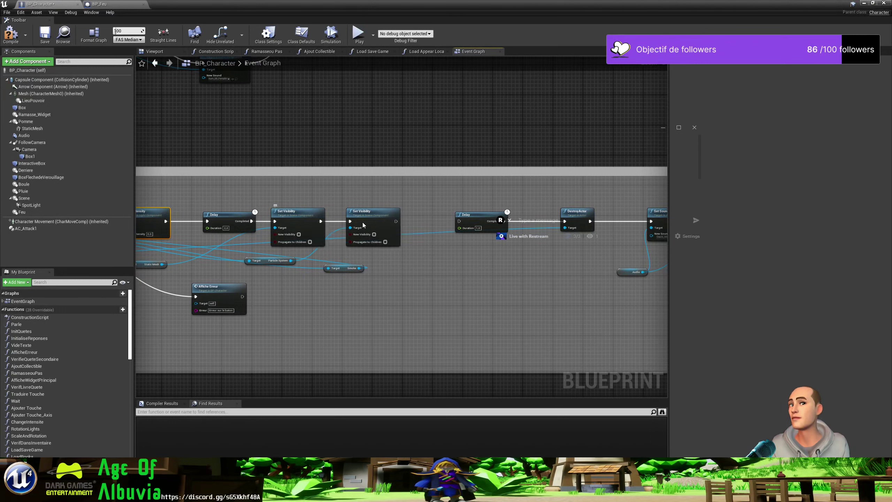
mouse_move(395, 221)
left_mouse_down()
mouse_move(458, 229)
mouse_move(459, 221)
left_mouse_up()
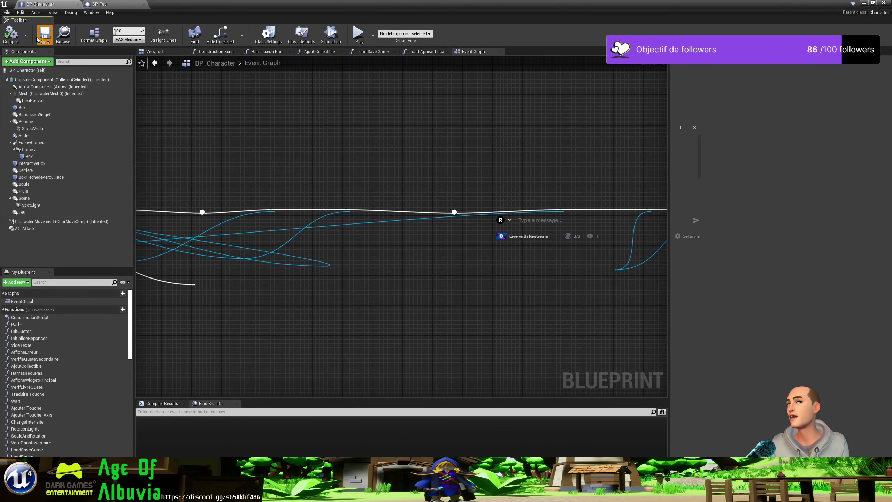
left_click(44, 33)
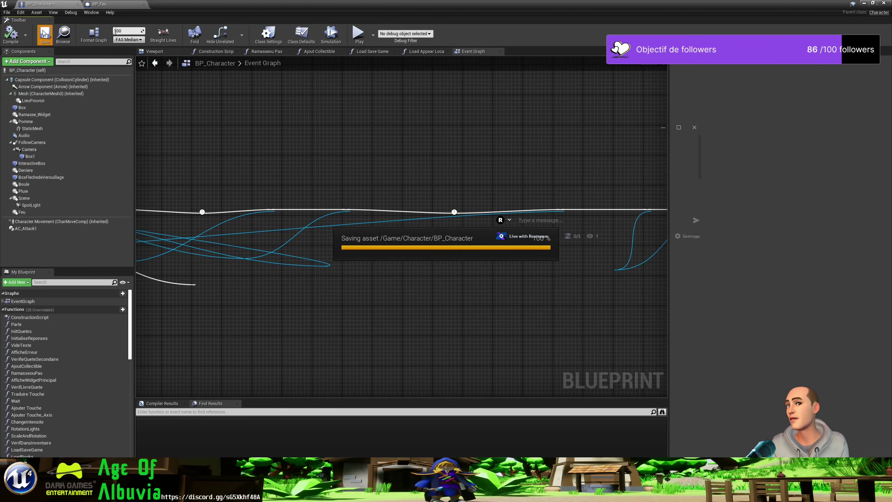
left_click(862, 4)
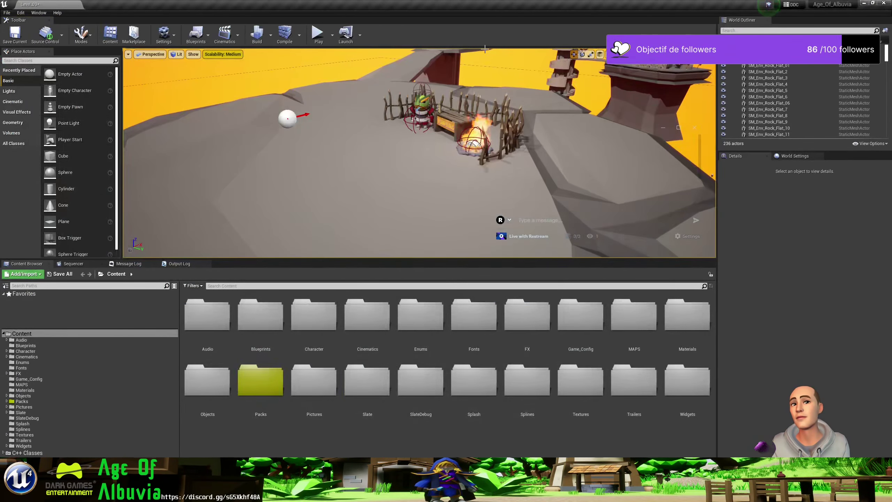
Start a play-test, check the stick in the inventory, and walk around the campfire with WASD
left_click(317, 35)
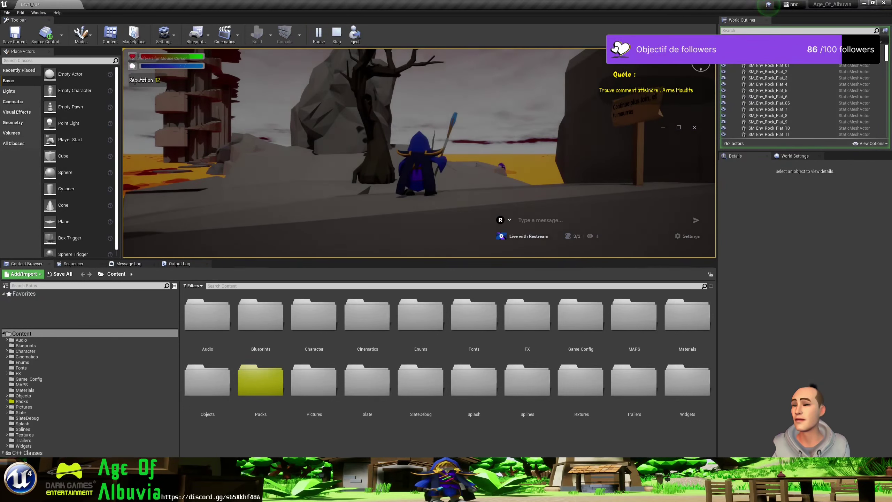
key("i")
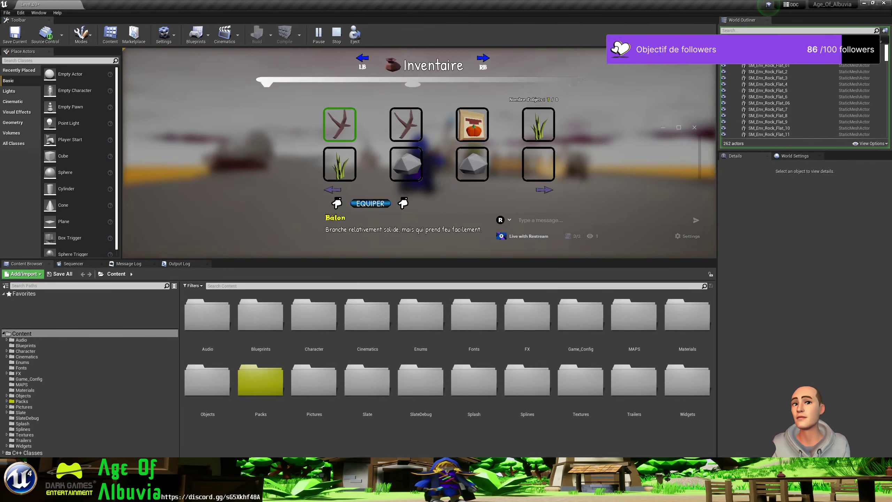
key("i")
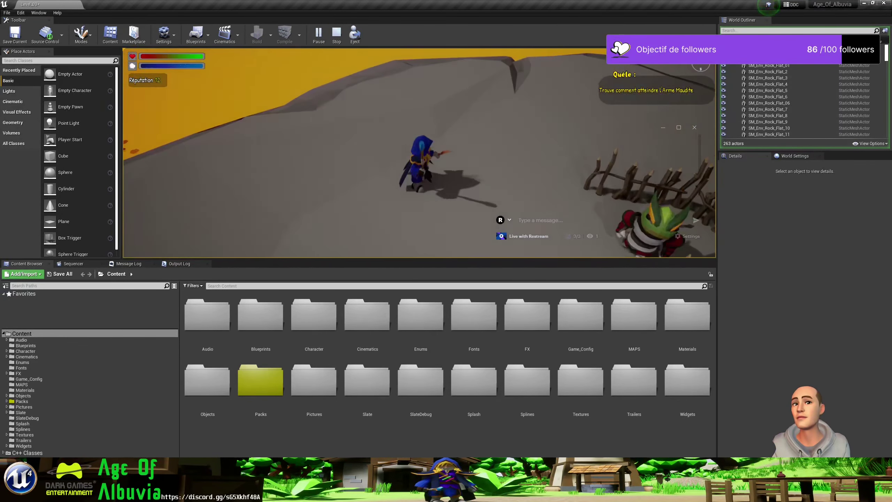
key("w")
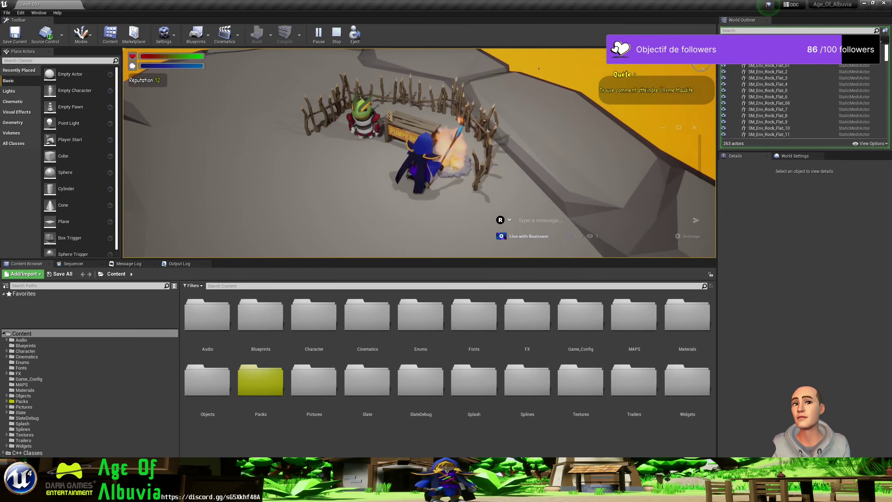
key("w")
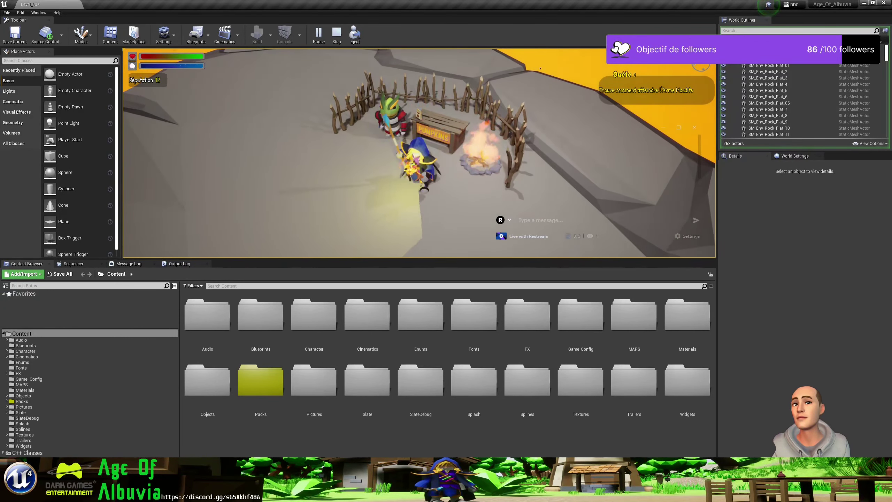
key("s")
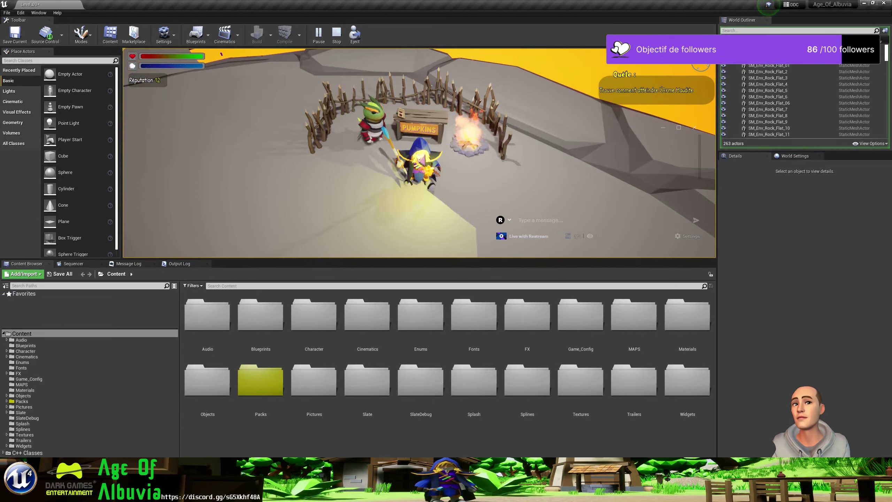
key("w")
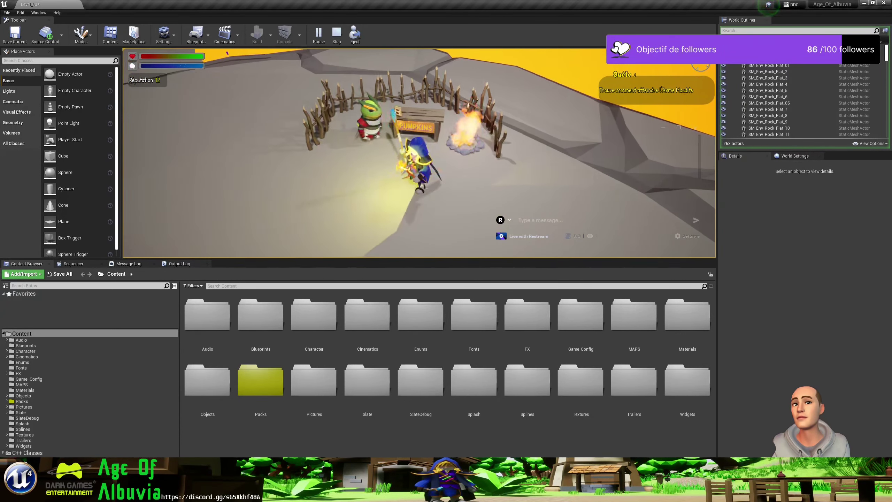
key("a")
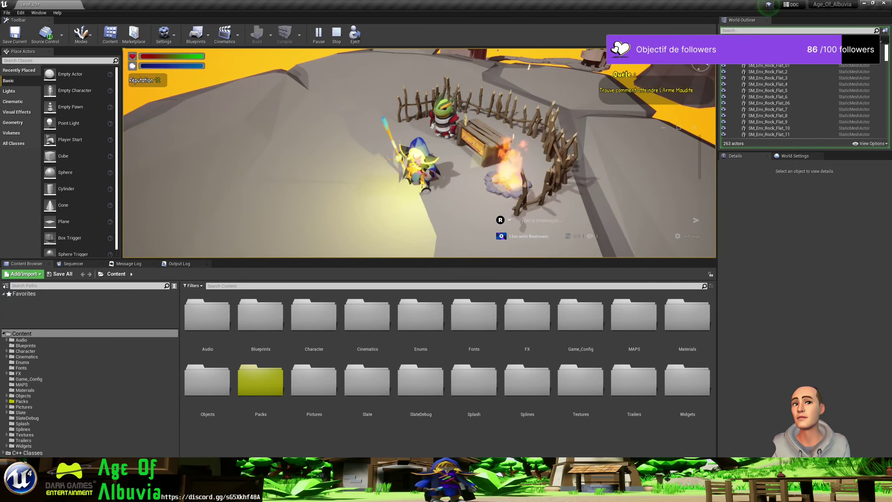
key("d")
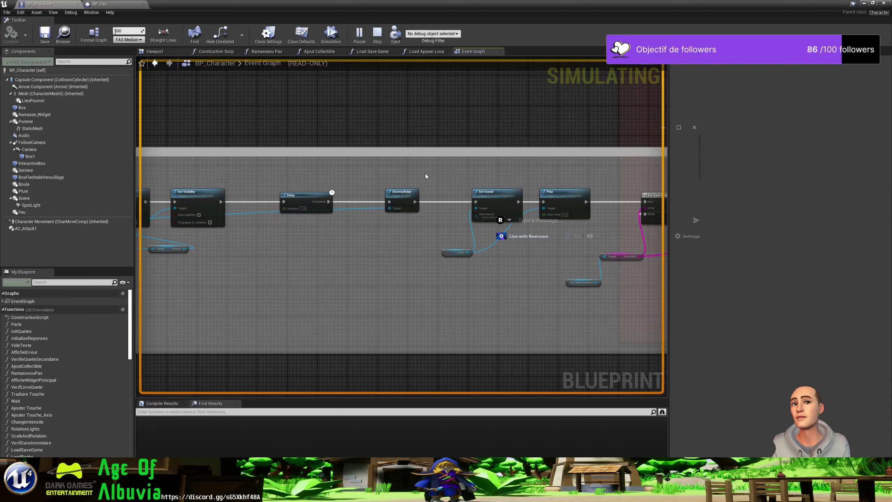
Stop play, lift DestroyActor out, and chain Set Sound and Play after the Delay's Completed pin
left_click(377, 35)
left_click_drag(394, 190, 441, 141)
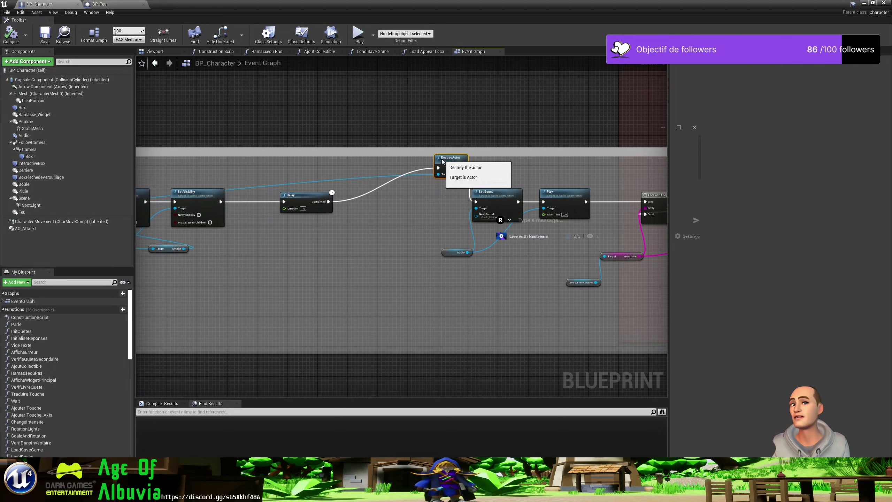
left_click_drag(422, 183, 538, 274)
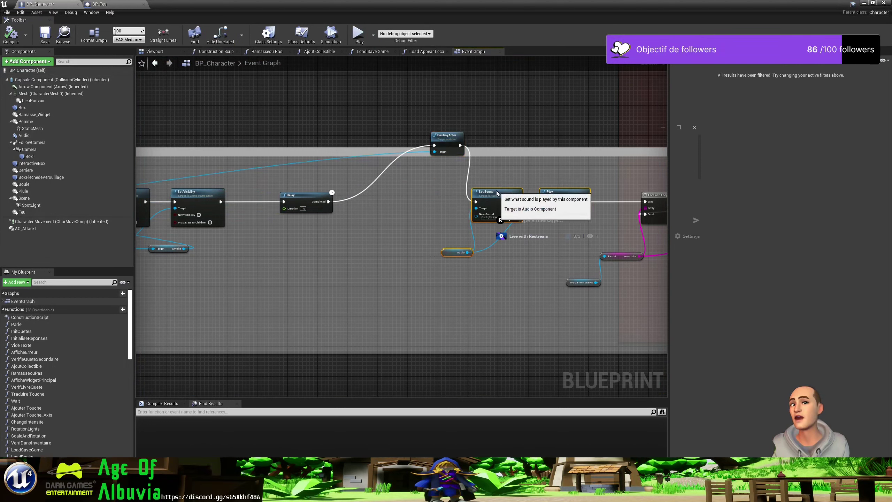
left_click_drag(500, 190, 406, 190)
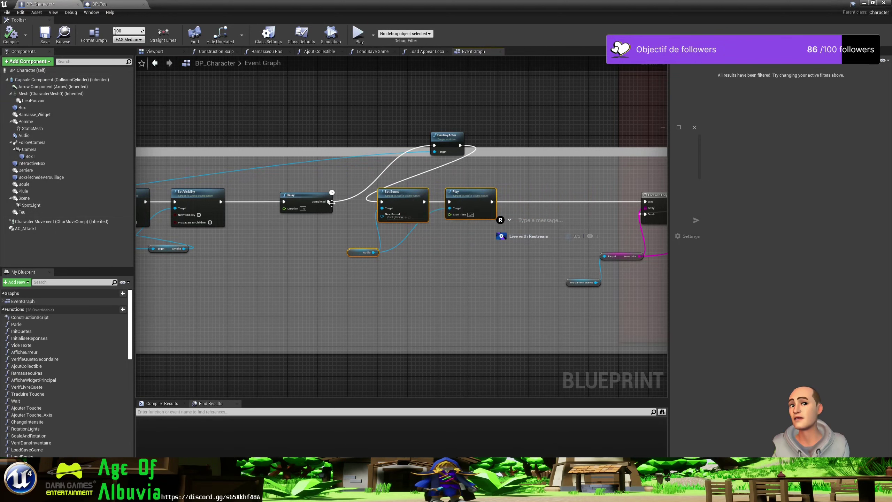
left_click_drag(332, 203, 383, 202)
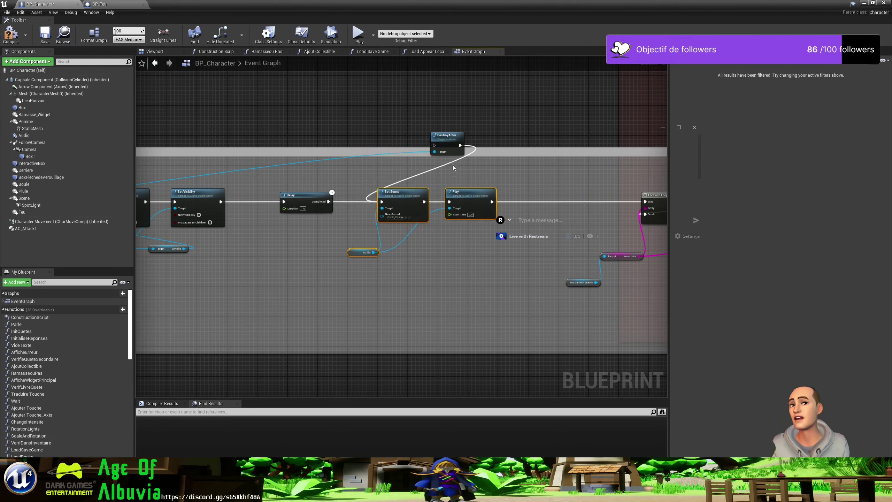
Place DestroyActor after the Play node and save BP_Character
left_click_drag(447, 135, 524, 153)
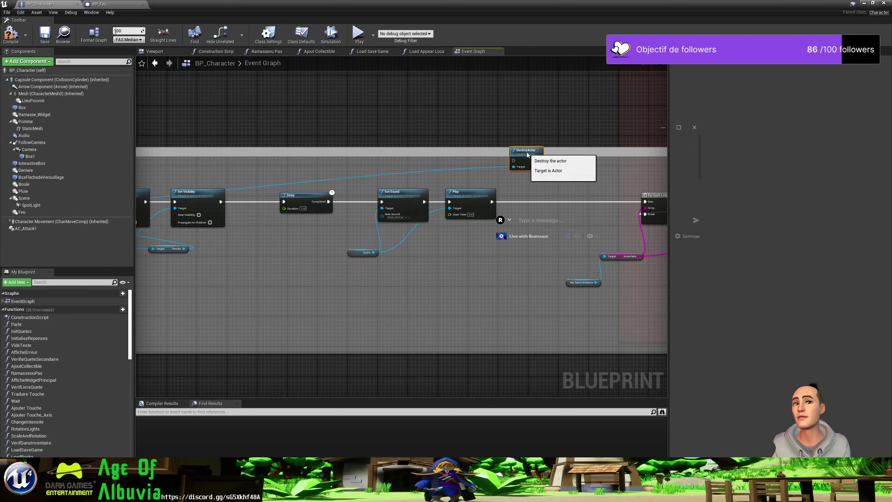
mouse_move(524, 154)
left_mouse_down()
mouse_move(534, 199)
mouse_move(513, 206)
mouse_move(644, 202)
left_mouse_up()
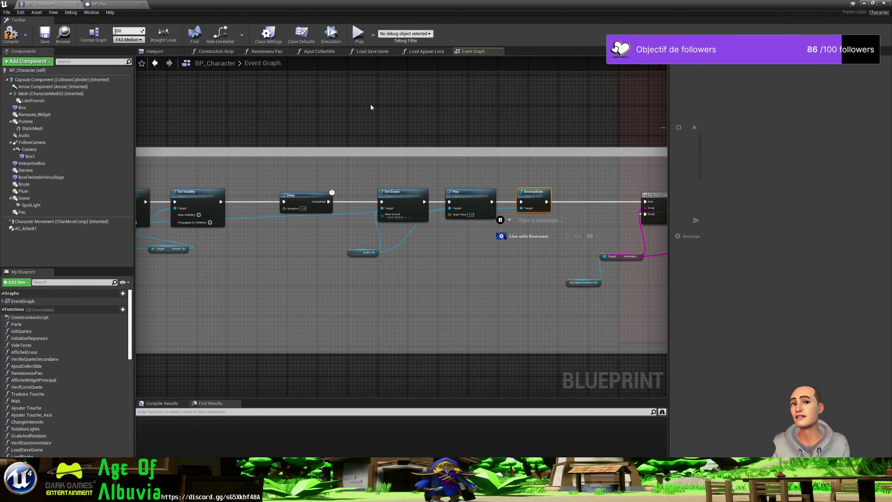
left_click(45, 34)
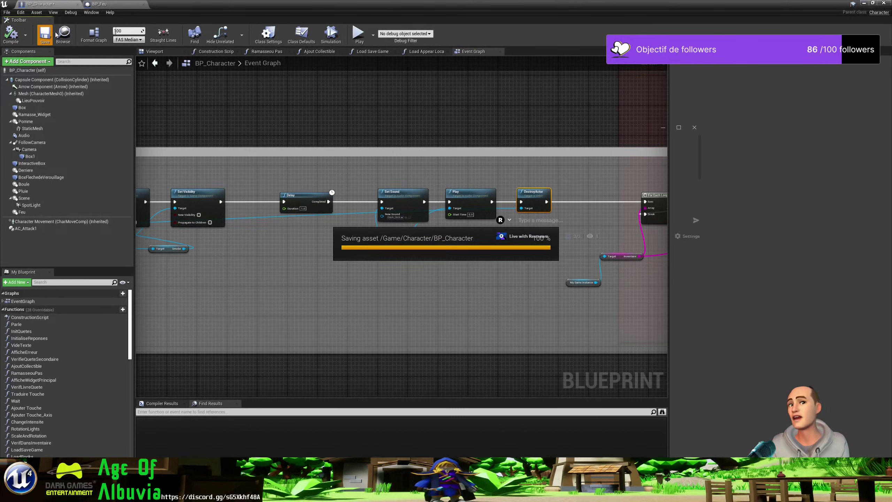
left_click(864, 4)
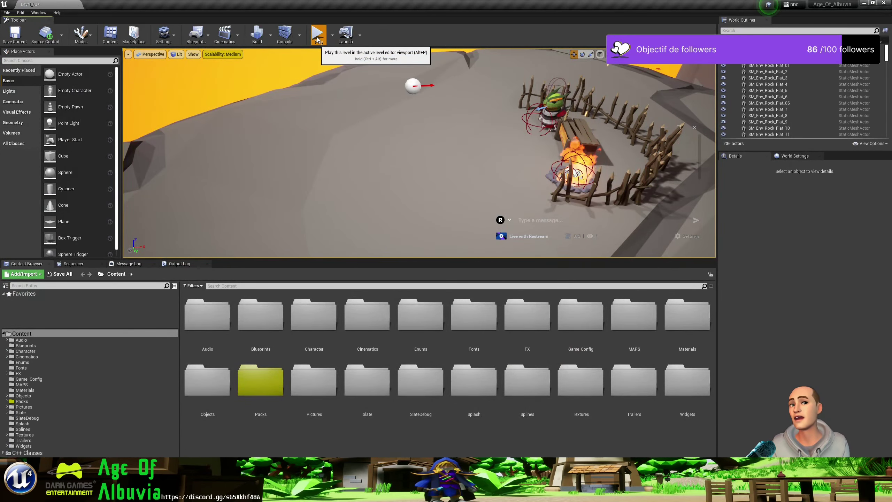
Start a new play-test and walk the character to the campfire to light the stick
left_click(318, 39)
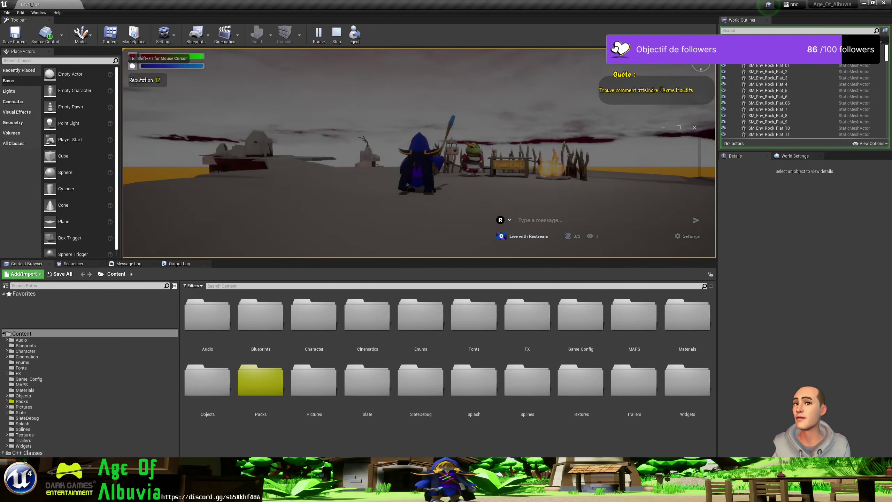
key("i")
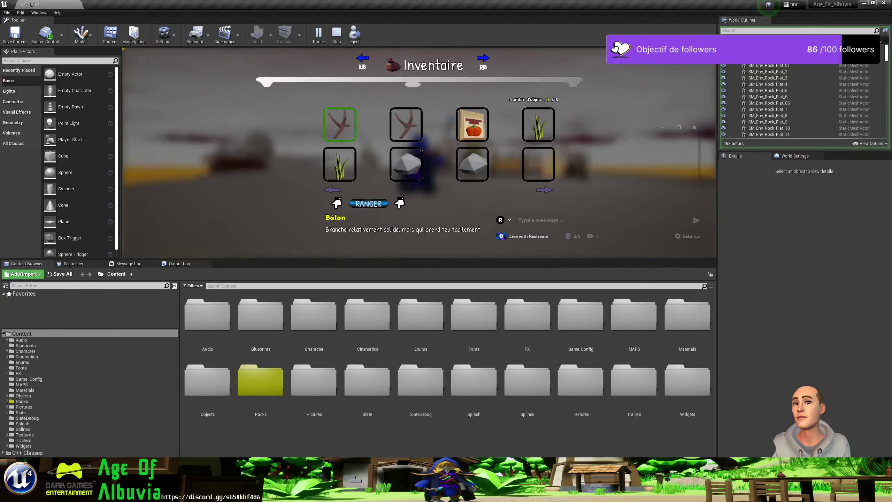
key("i")
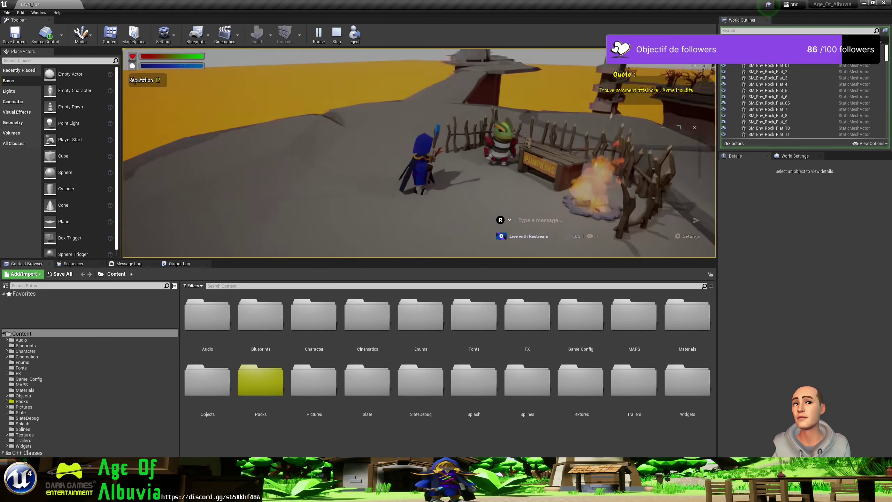
key("w")
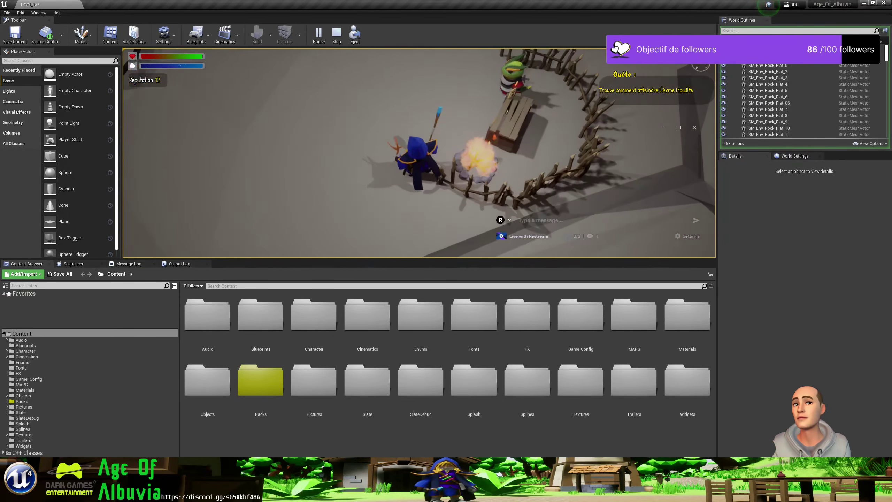
key("w")
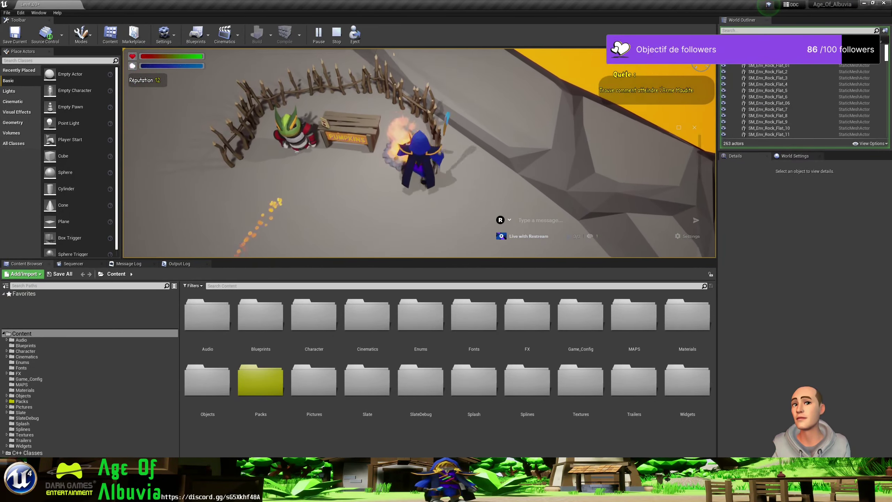
key("w")
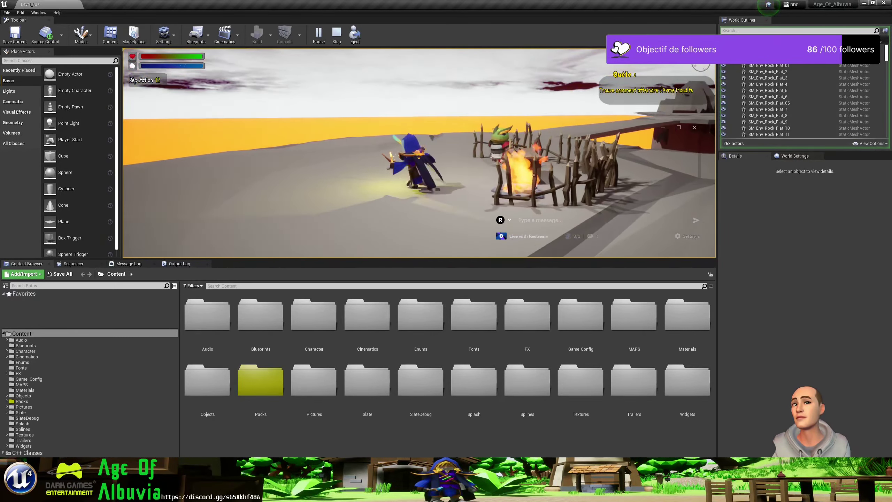
key("w")
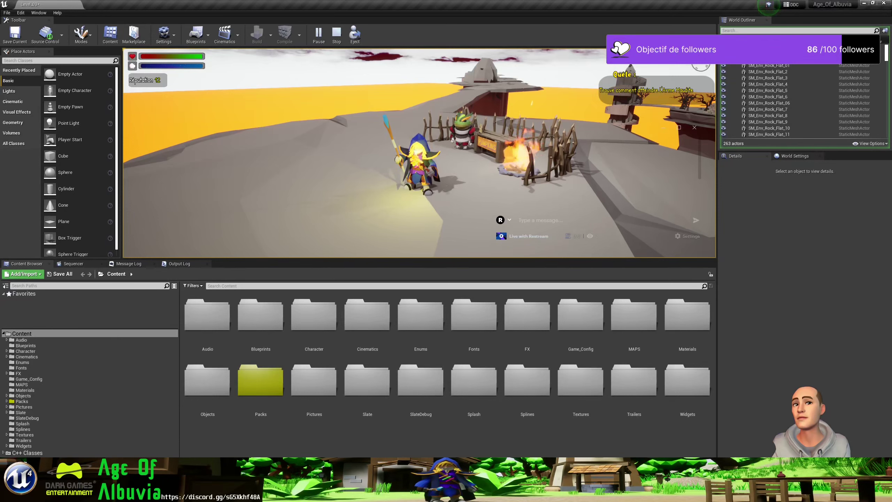
key("w")
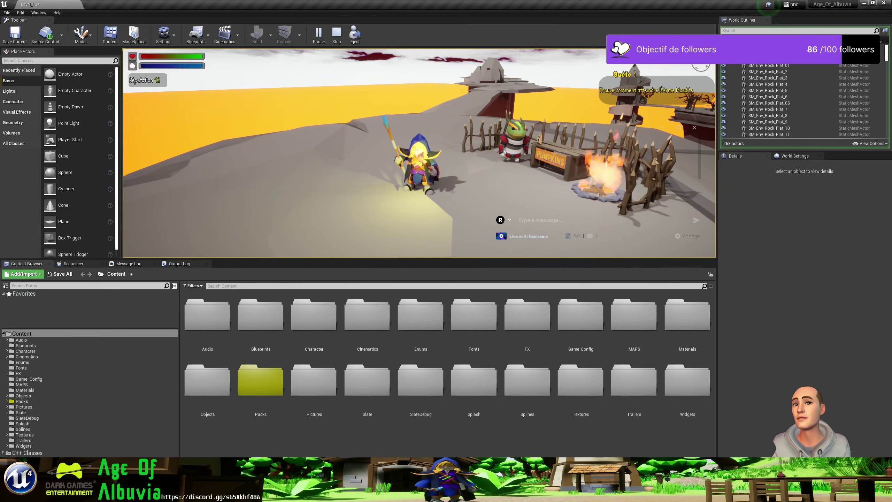
Carry the burning stick around until it vanishes, confirm it's gone from the inventory, then return to BP_Character
key("d")
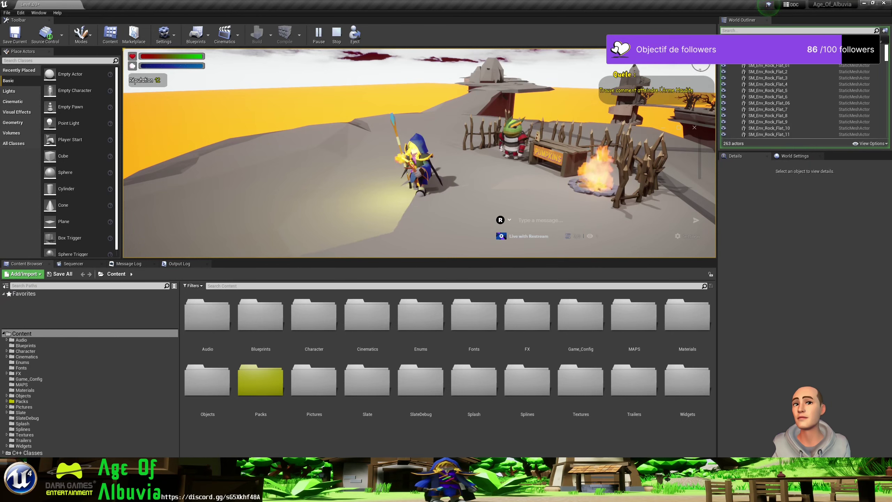
key("w")
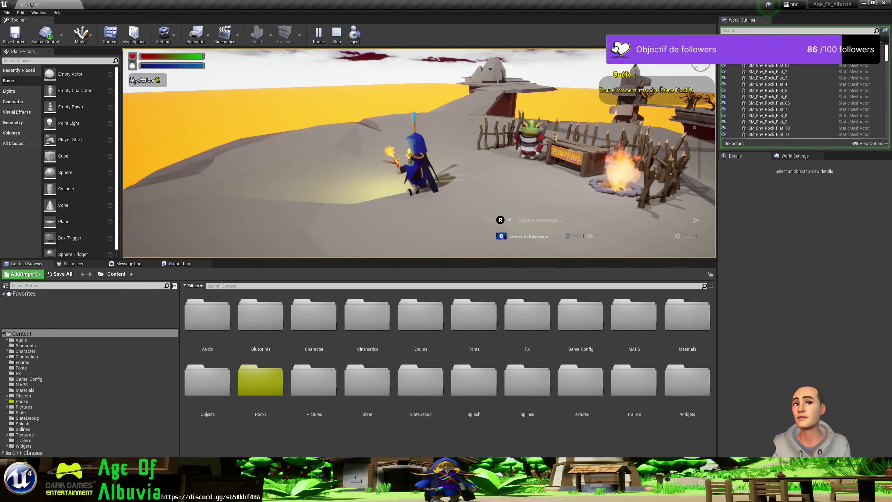
key("s")
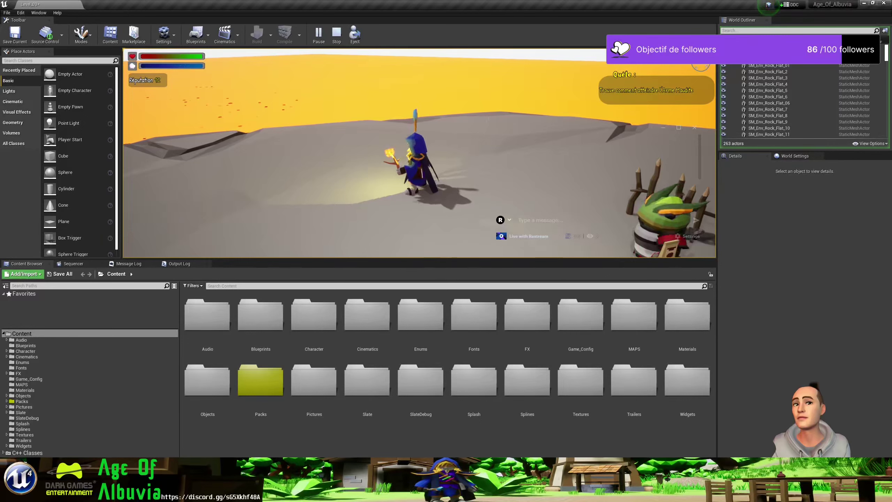
key("w")
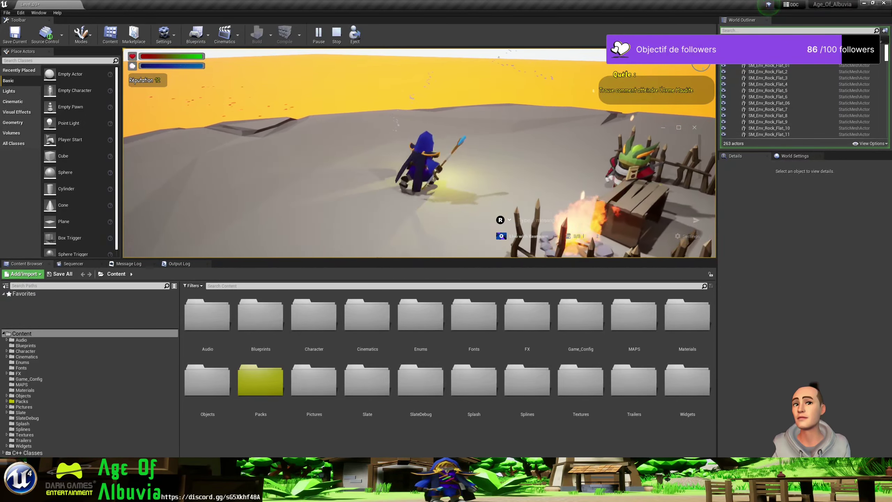
key("s")
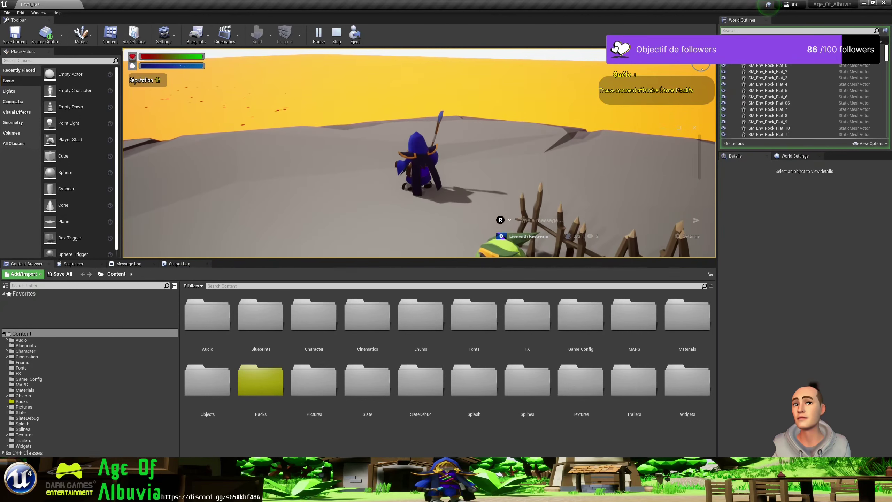
key("i")
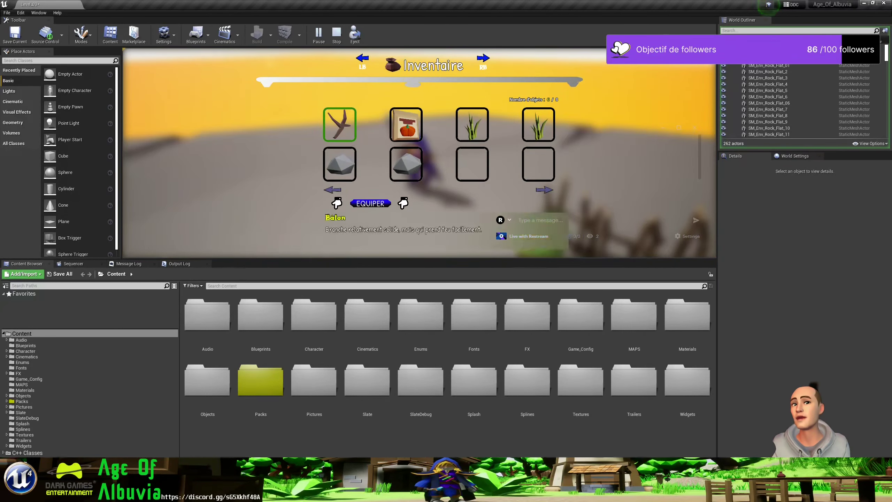
key("i")
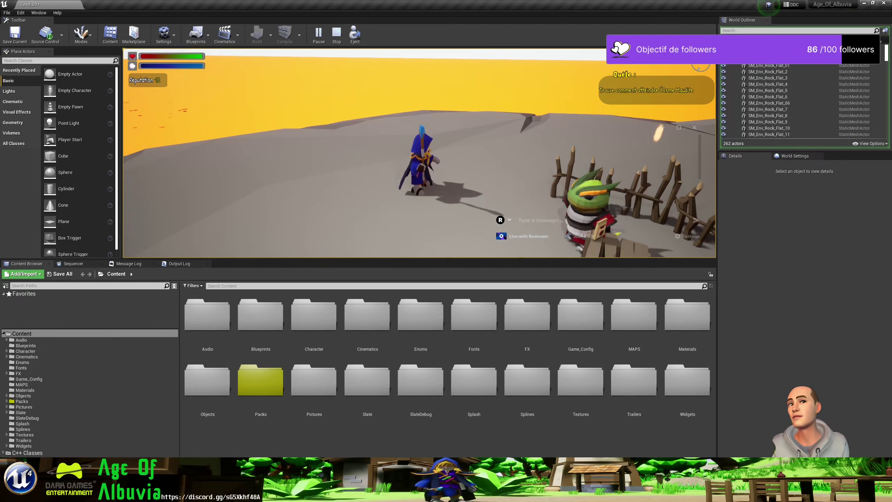
key("alt+Tab")
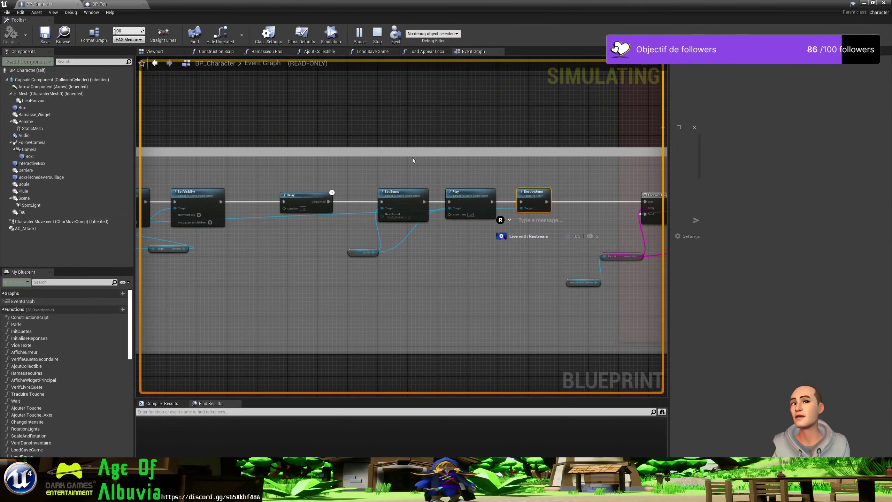
Box-select the Delay and Set Visibility nodes, stop play, move them right, and raise Set Intensity
right_click_drag(252, 139, 509, 144)
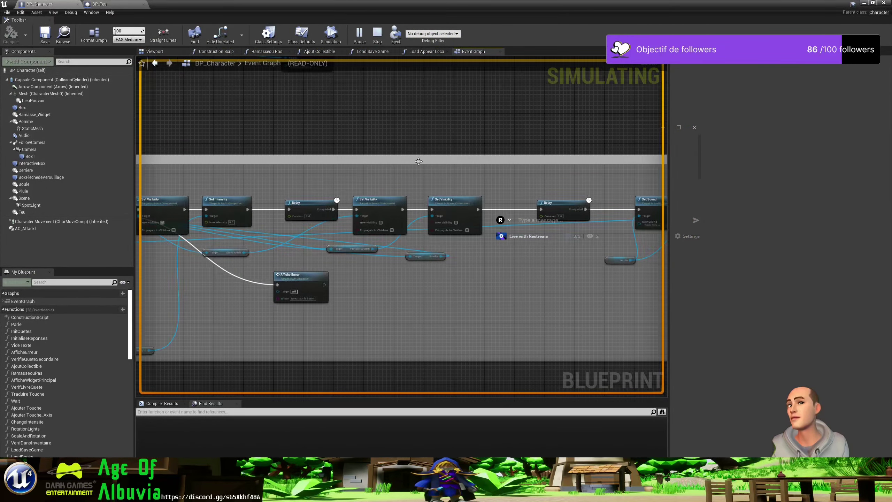
right_click_drag(255, 157, 386, 105)
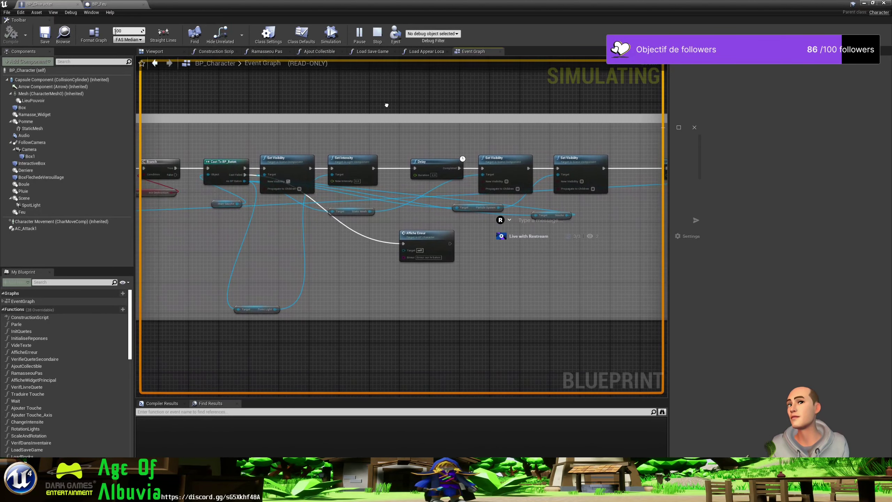
right_click_drag(465, 149, 364, 141)
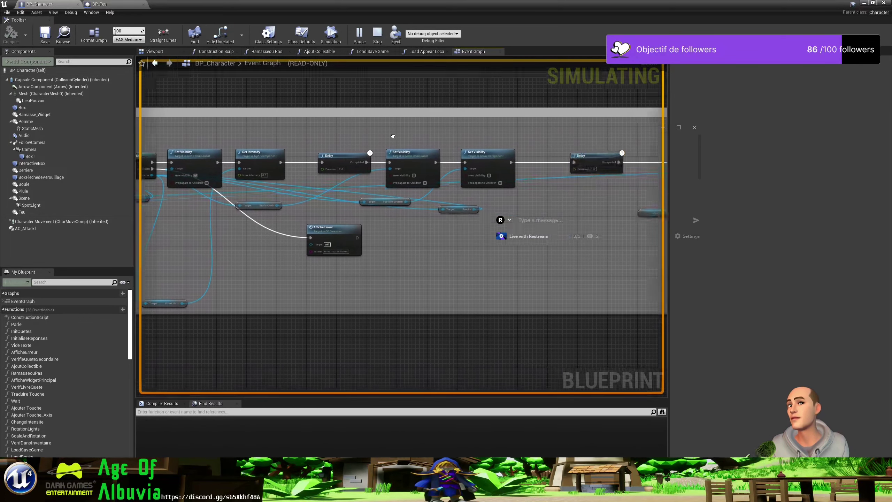
left_click_drag(318, 134, 507, 196)
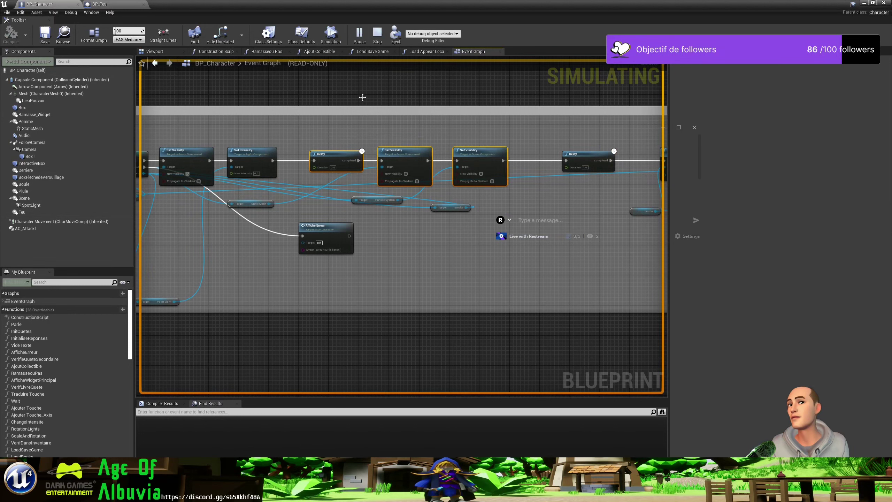
left_click(377, 34)
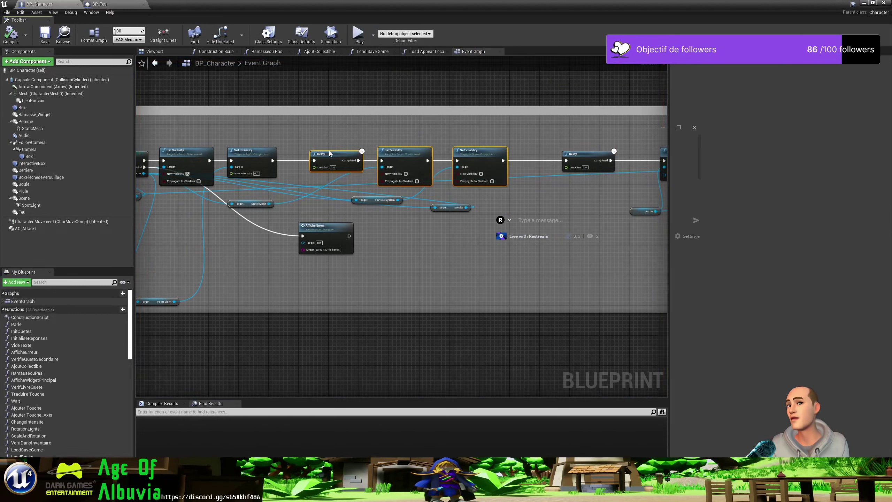
left_click_drag(327, 150, 361, 150)
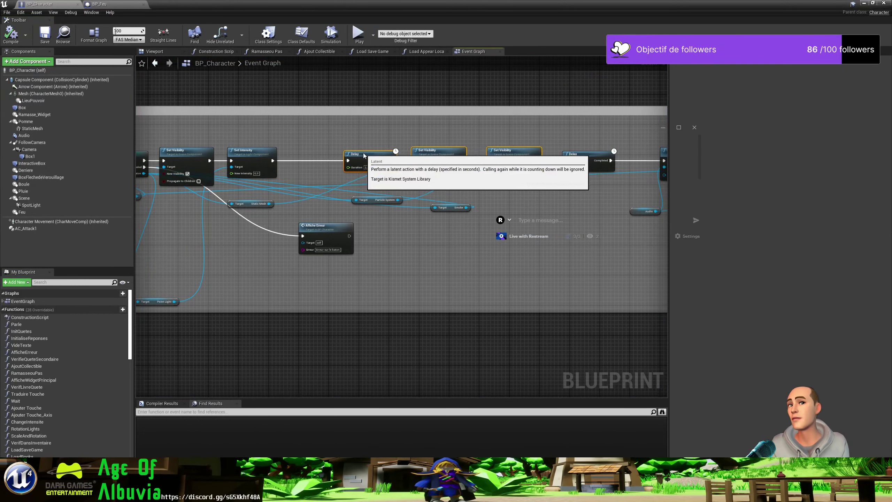
right_click_drag(307, 159, 388, 150)
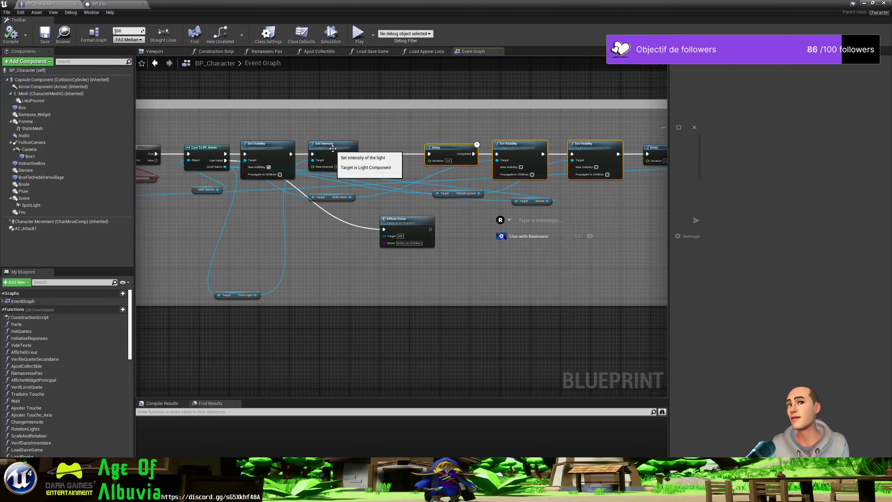
left_click_drag(338, 148, 344, 106)
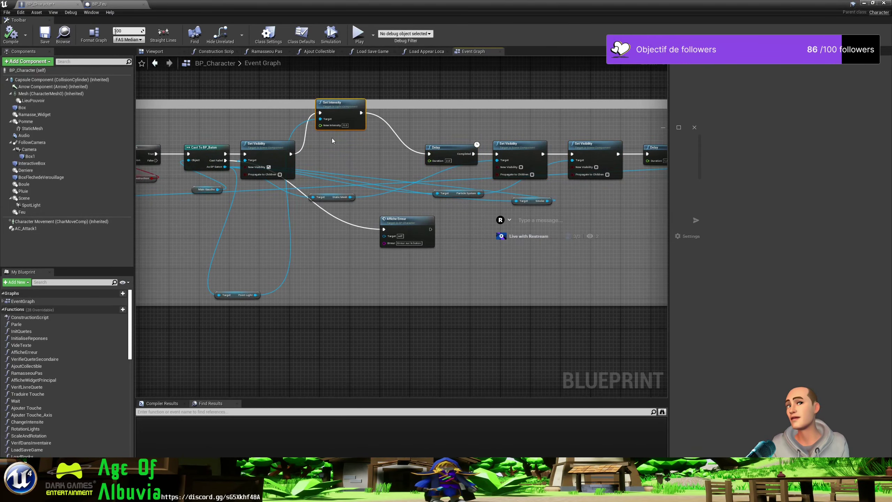
Add a Set Hidden in Game node from the Point Light, enable hiding, and route the chain through it
left_click_drag(256, 294, 331, 157)
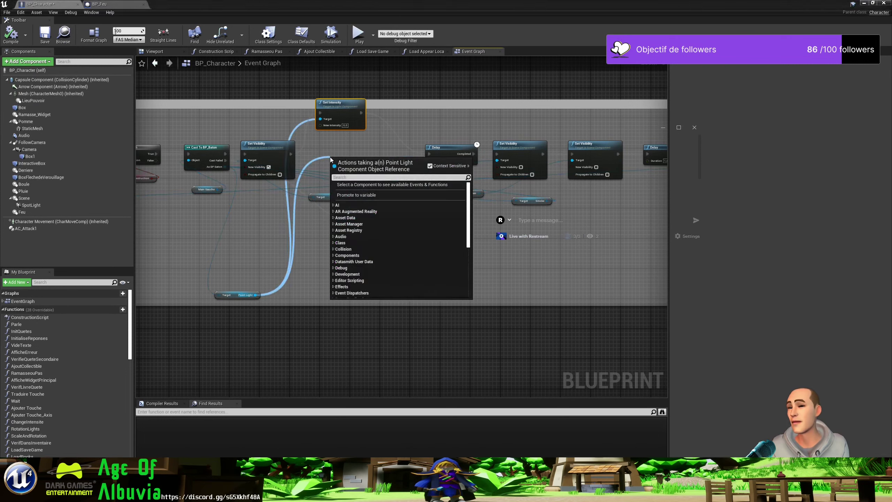
type("h")
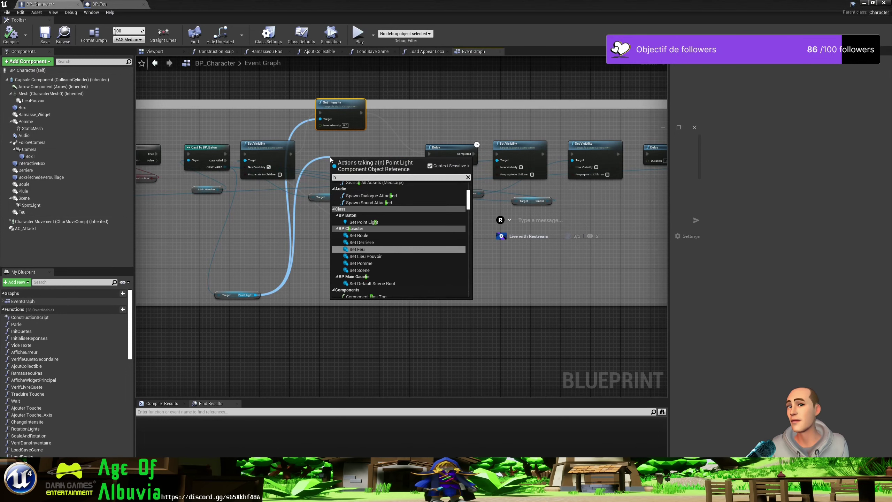
type("idd")
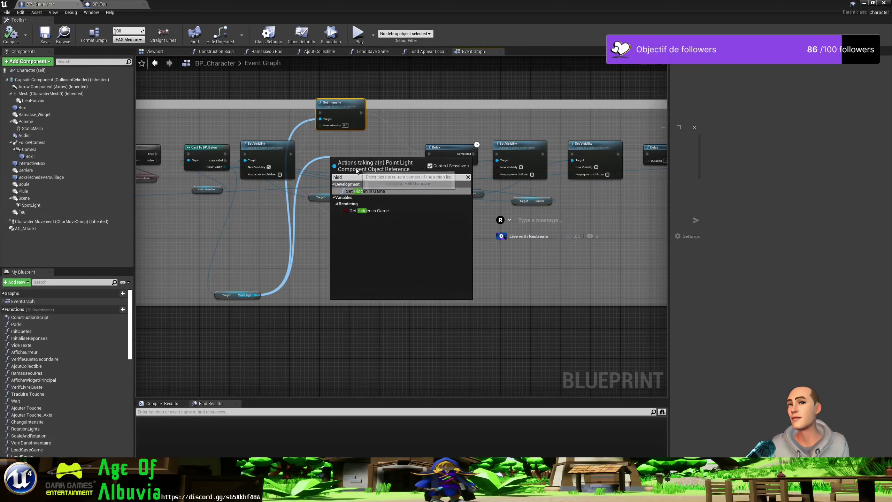
left_click(373, 192)
left_click_drag(361, 167, 362, 148)
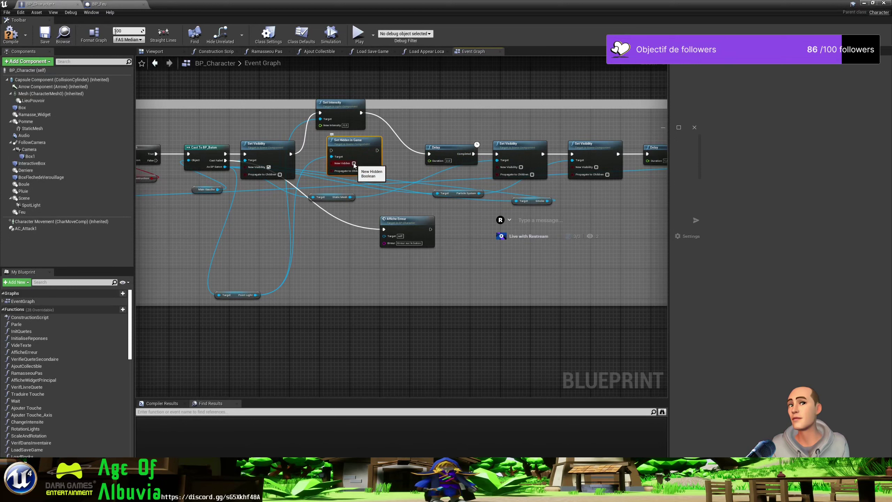
left_click(354, 164)
mouse_move(291, 154)
left_mouse_down()
mouse_move(444, 159)
mouse_move(430, 154)
left_mouse_up()
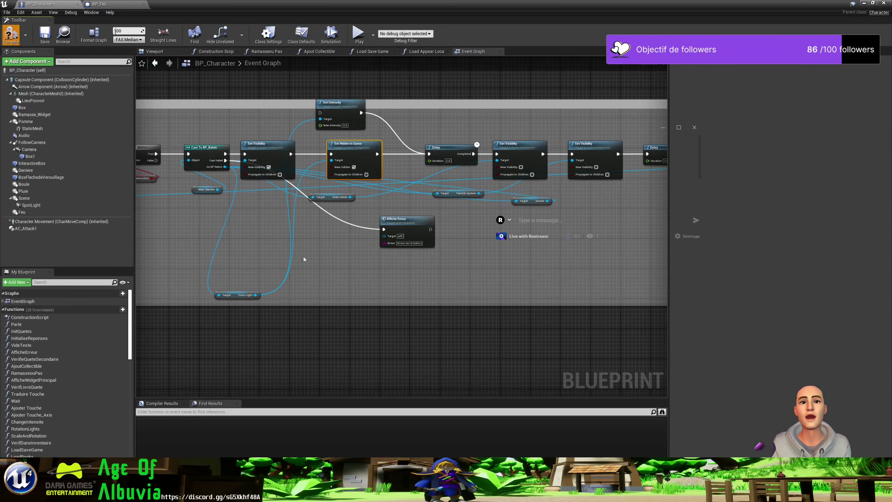
Minimize the BP_Character editor to get back to the level editor
left_click(142, 496)
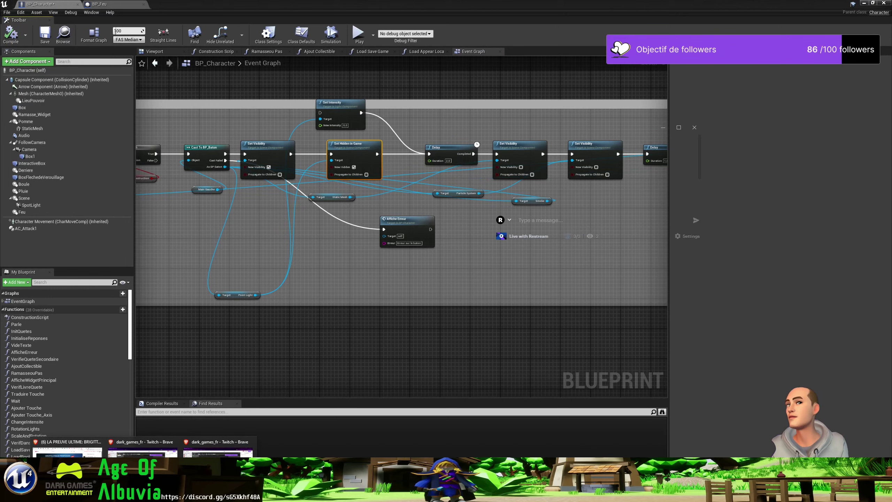
left_click(240, 88)
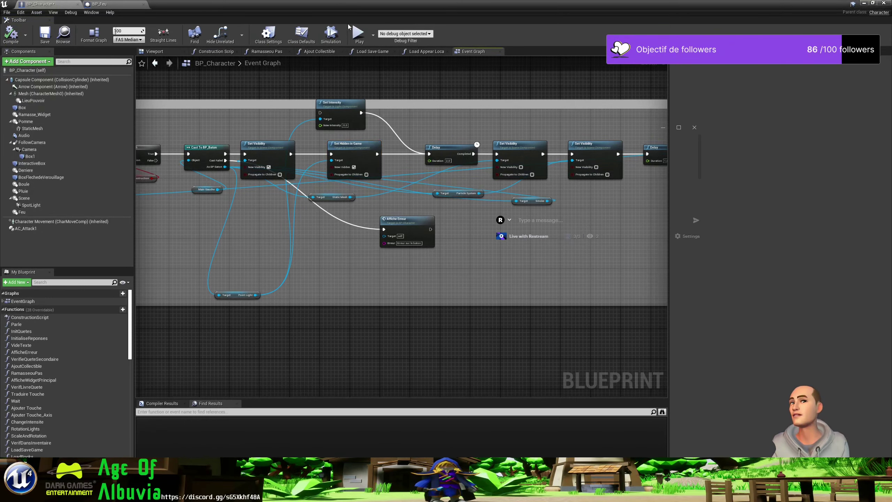
left_click(864, 3)
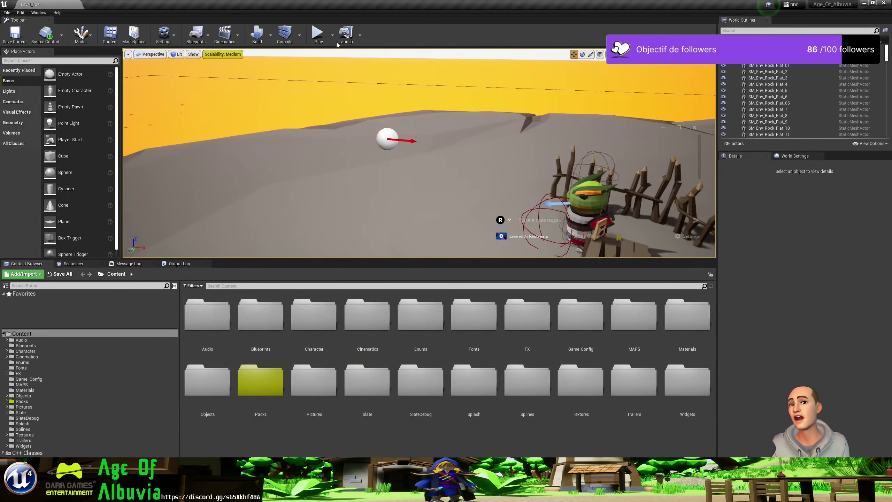
Start a play-test in the editor and check the stick in the inventory
left_click(317, 42)
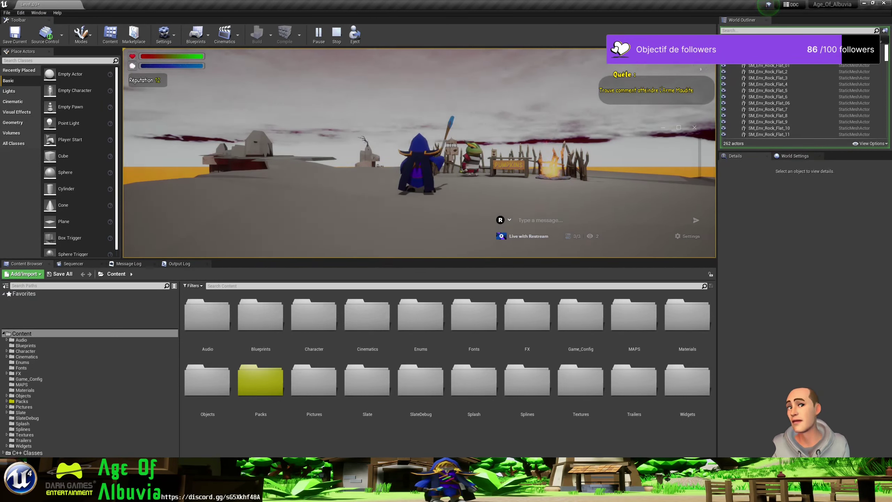
key("i")
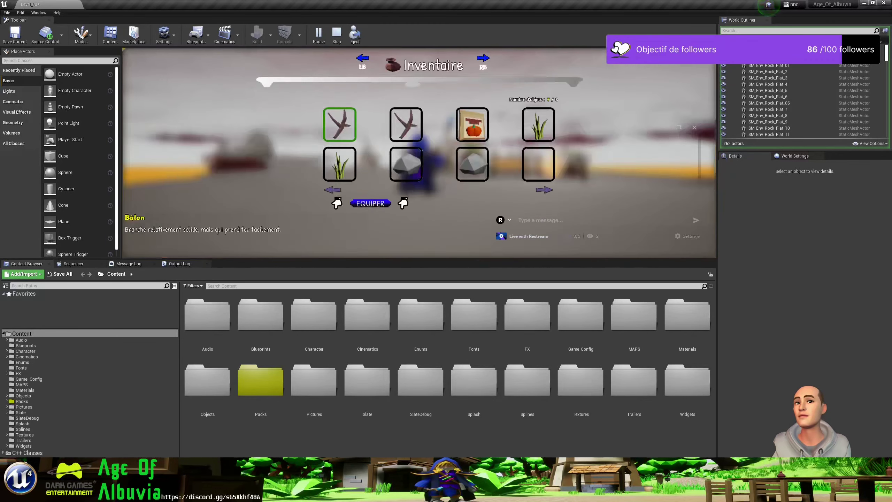
key("i")
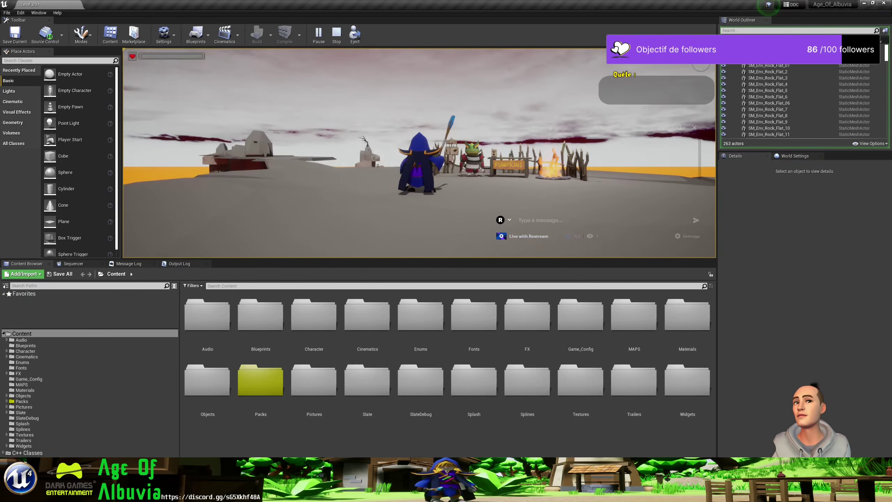
Walk the character to the campfire and around it while the lit stick burns away
key("w")
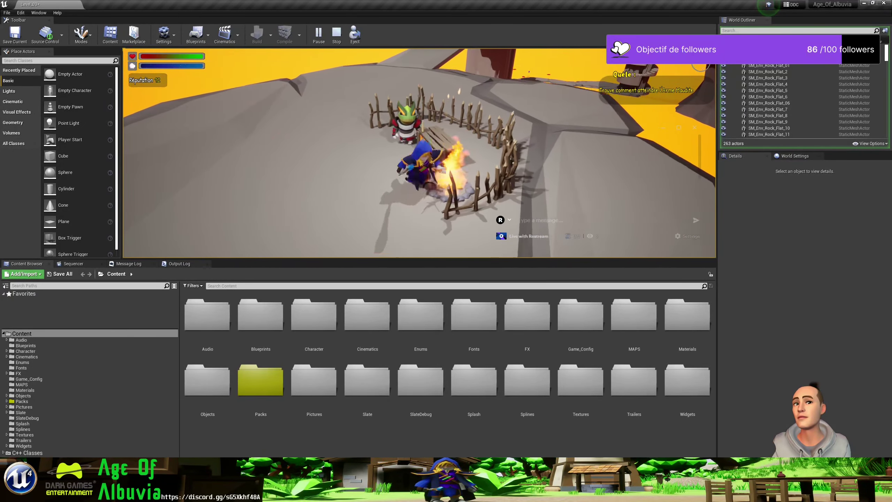
key("s")
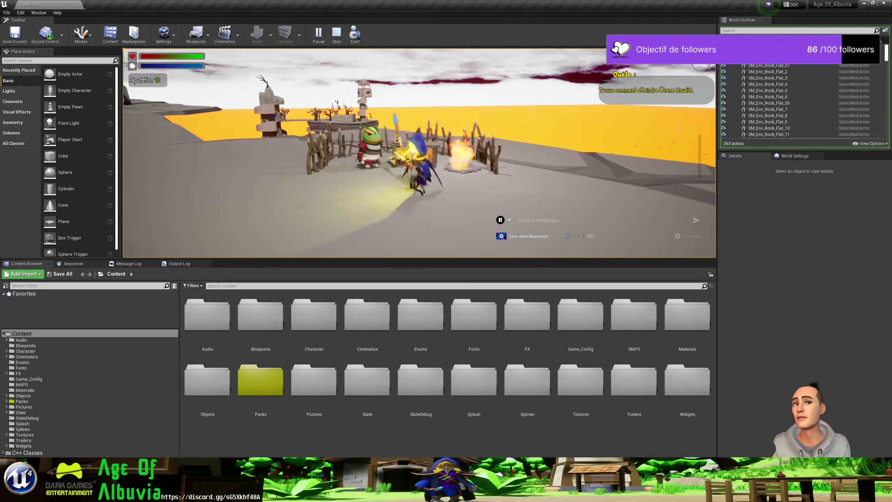
key("a")
key("s")
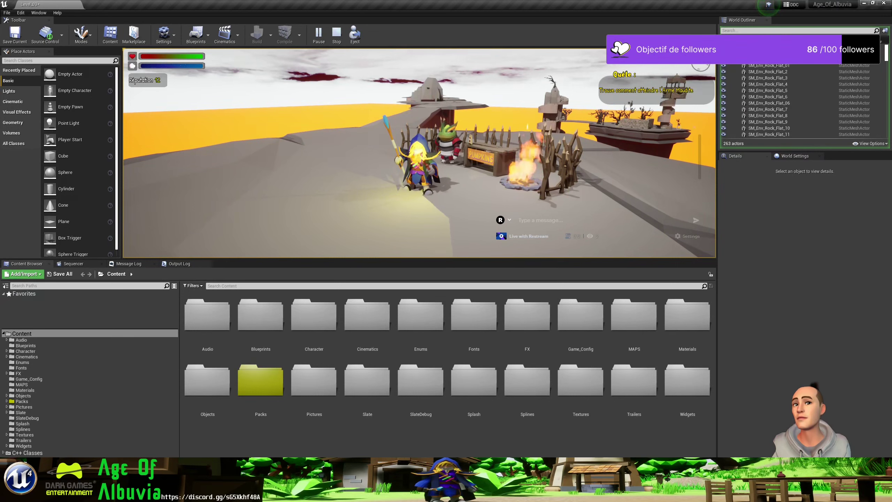
key("w")
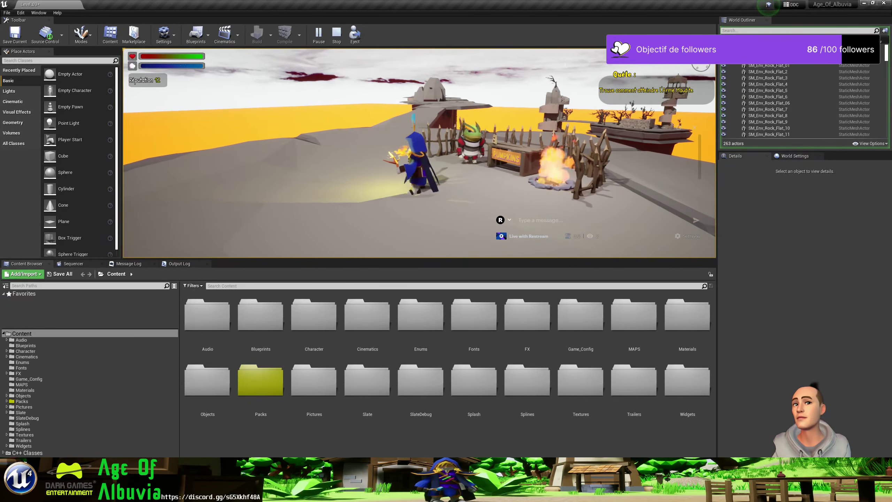
key("d")
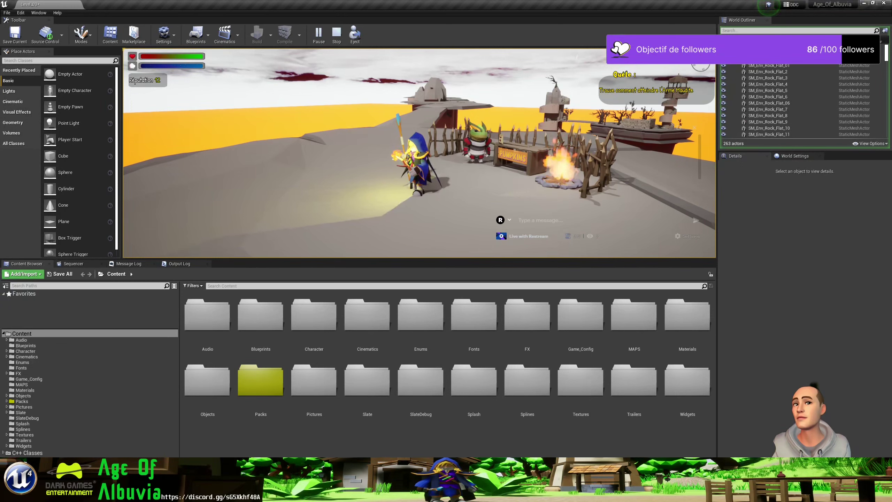
key("a")
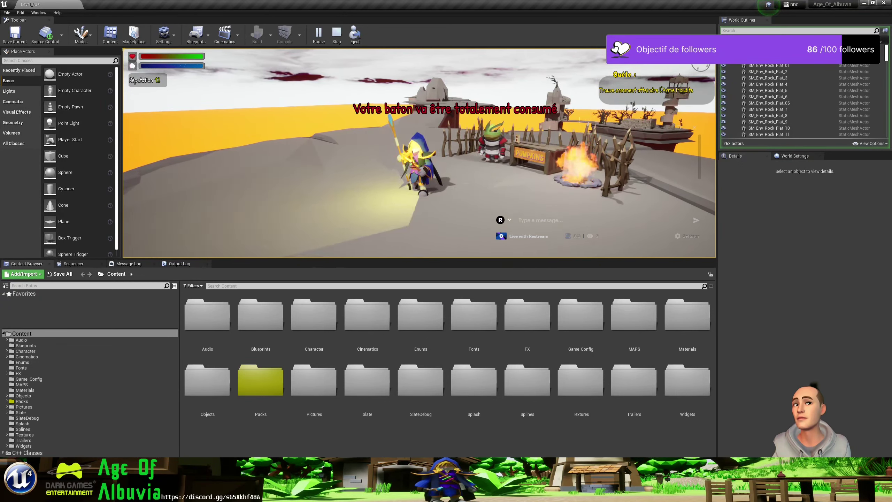
key("a")
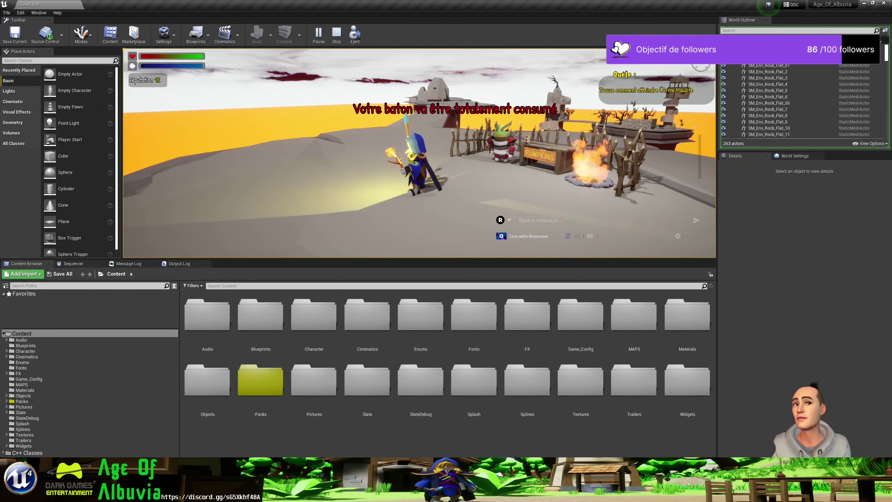
key("s")
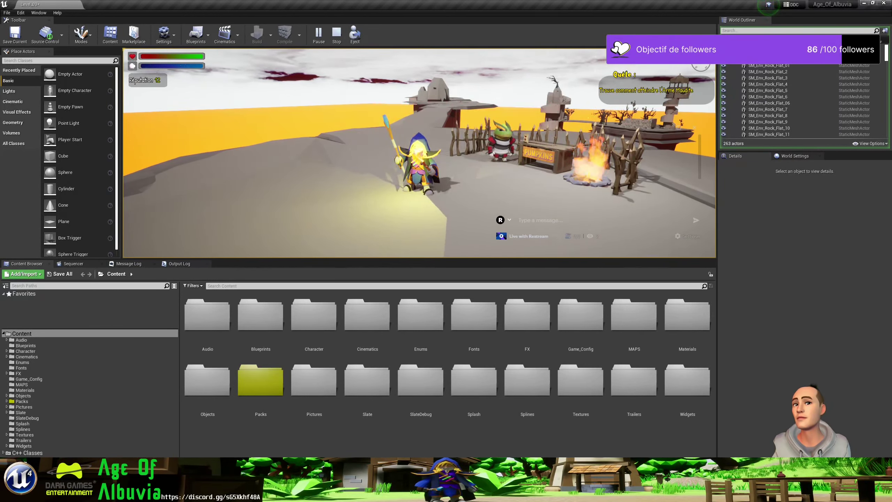
key("d")
key("w")
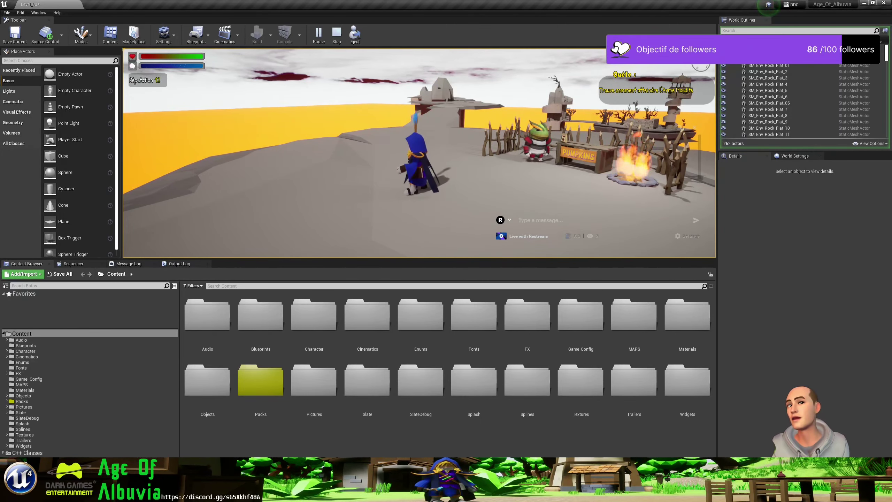
Stop the play-test and inspect the Audio variable, Audio component and Set Sound chain
key("Escape")
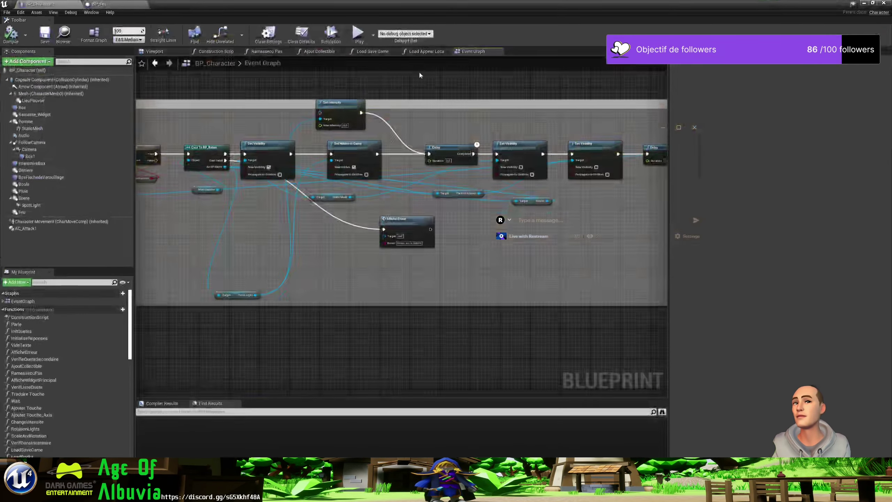
right_click_drag(613, 208, 290, 218)
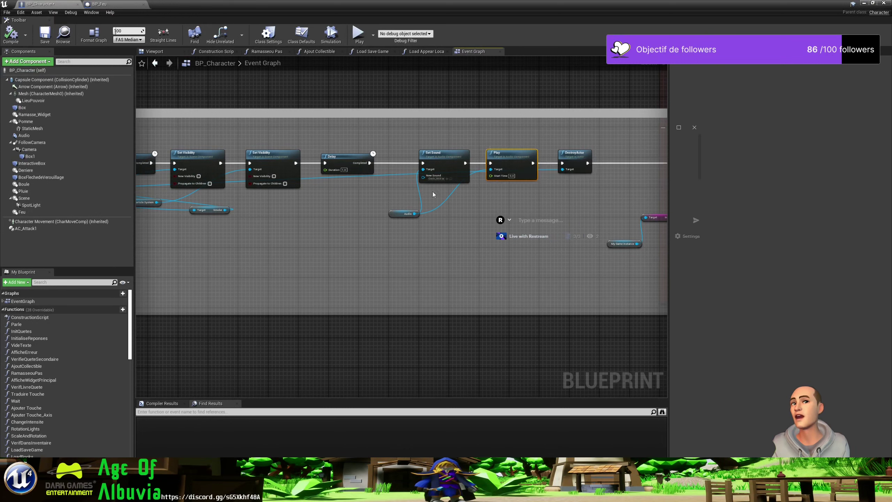
left_click(391, 215)
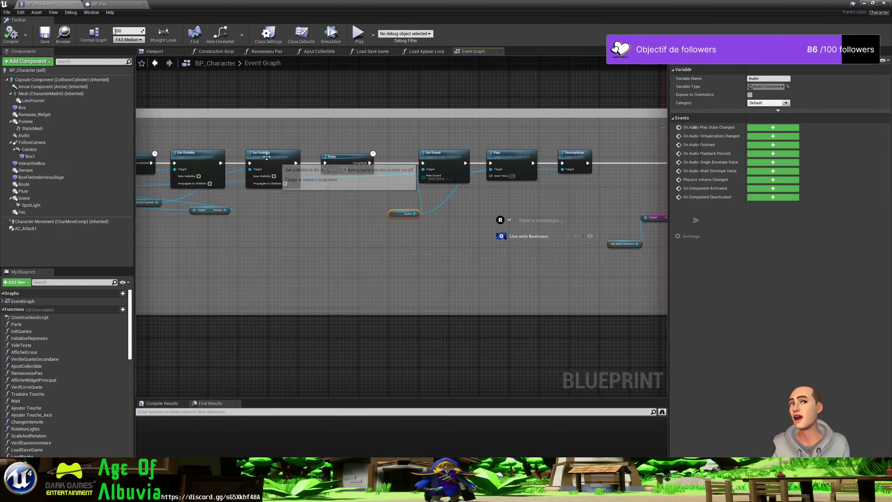
left_click(42, 137)
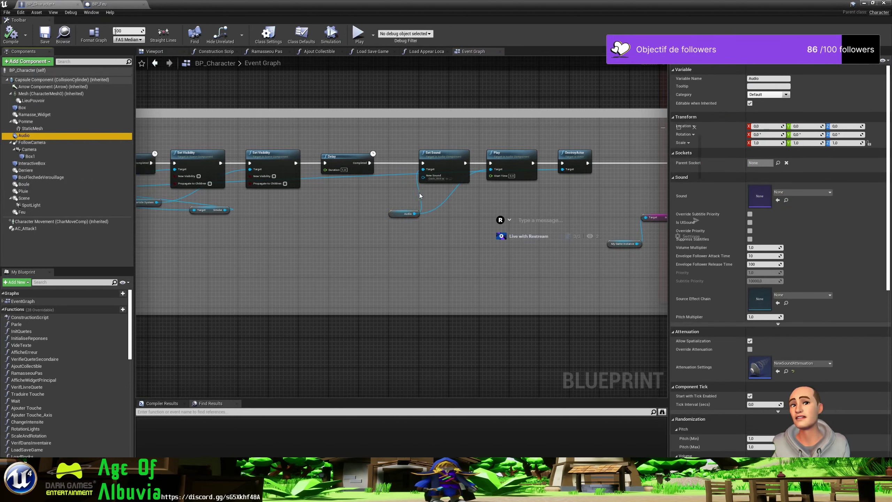
right_click_drag(388, 195, 527, 255)
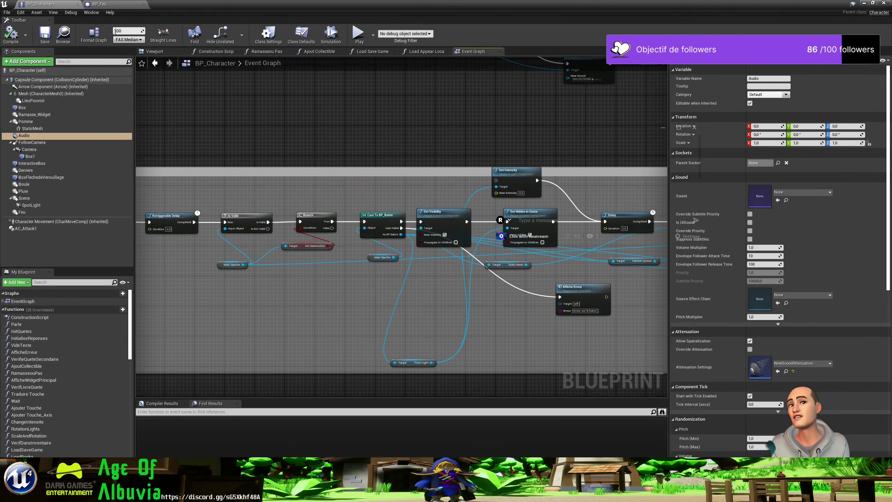
right_click_drag(596, 253, 434, 224)
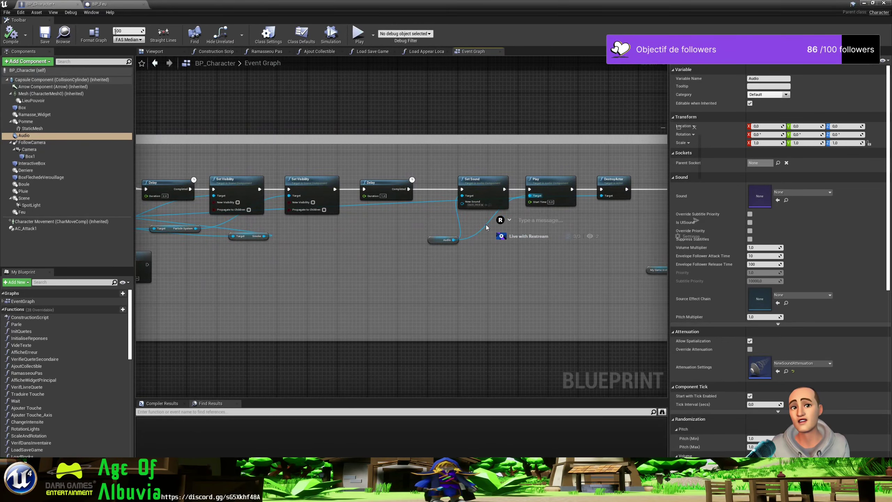
scroll(478, 214, "up", 1)
scroll(488, 211, "up", 1)
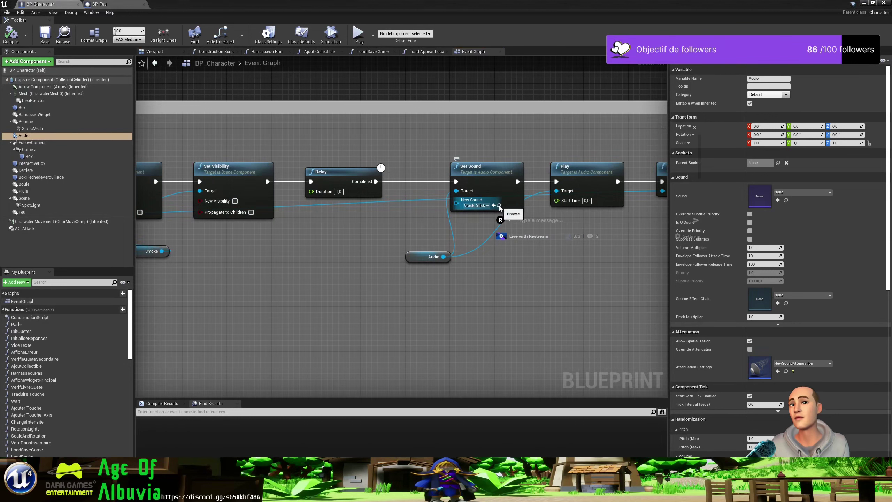
Preview a sound effect in the Sound_Effects folder, then return to BP_Character
left_click(863, 4)
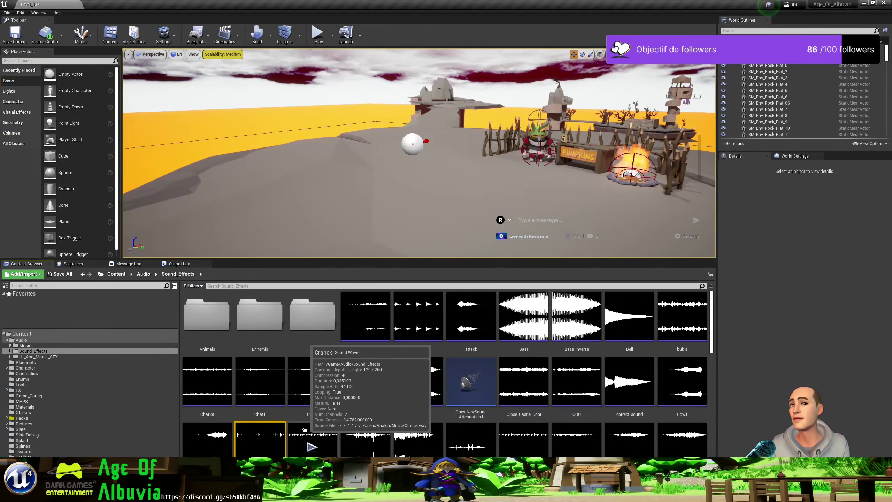
left_click(258, 447)
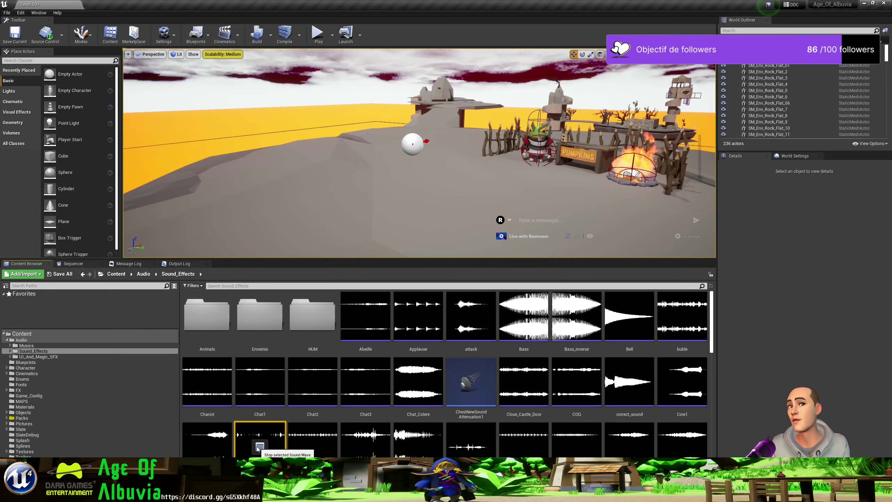
mouse_move(432, 315)
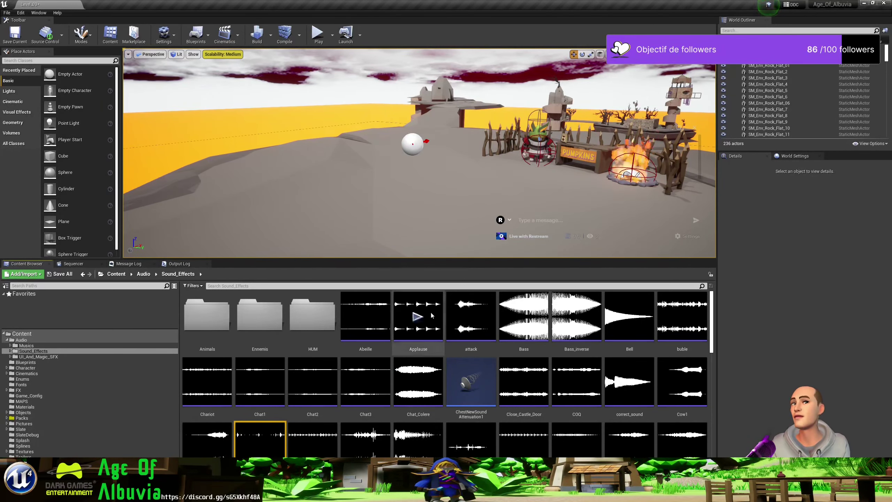
key("alt+Tab")
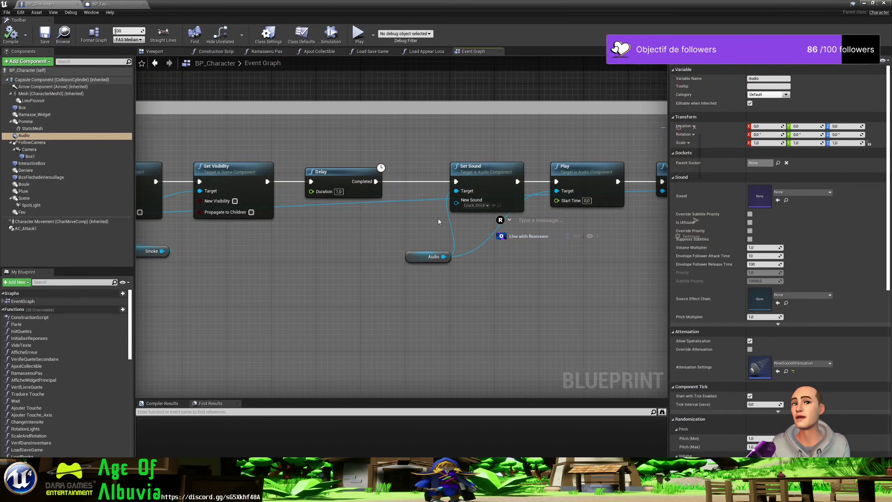
Delete the Delay before Set Sound and wire the second Set Visibility into Set Sound
right_click_drag(565, 275, 495, 287)
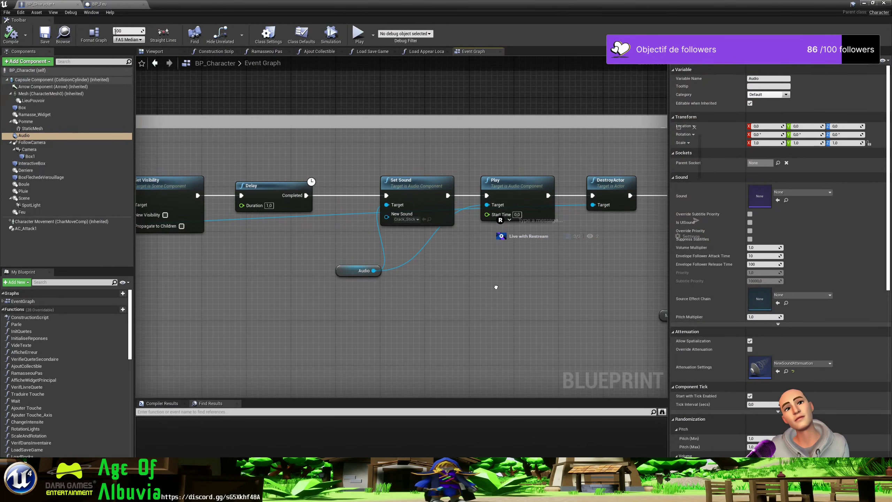
right_click_drag(495, 287, 531, 299)
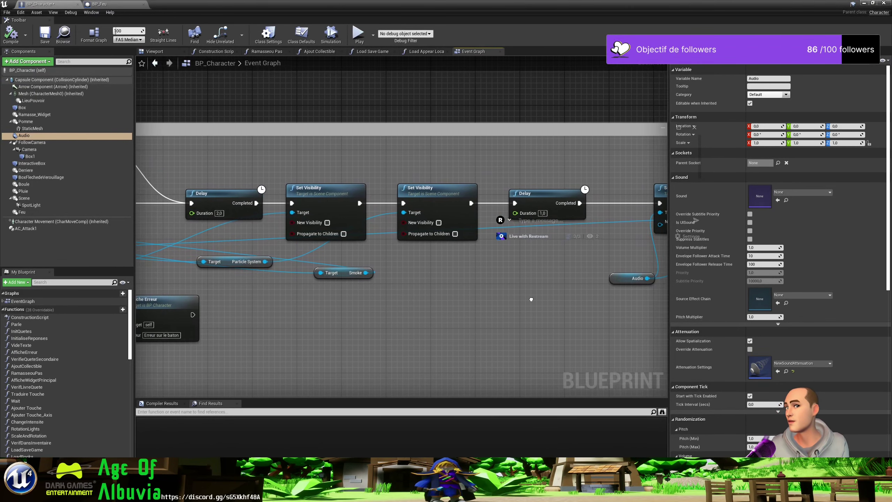
right_click_drag(531, 299, 463, 293)
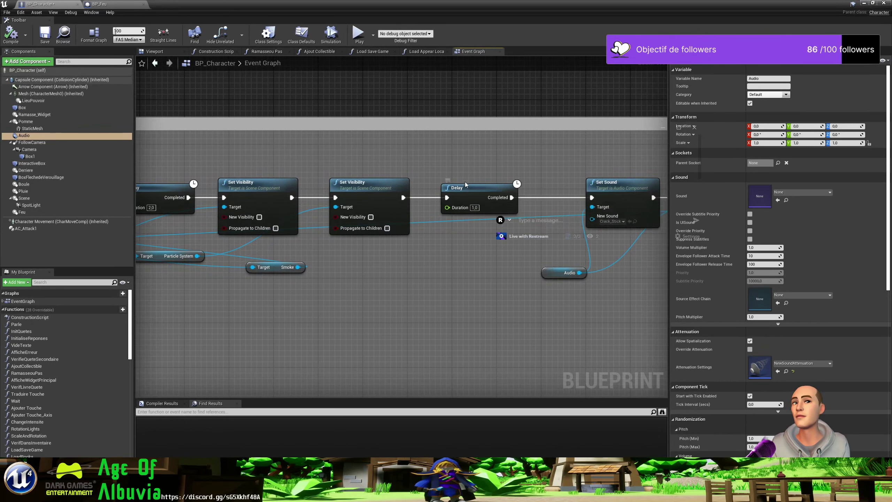
left_click_drag(464, 183, 446, 164)
key("Delete")
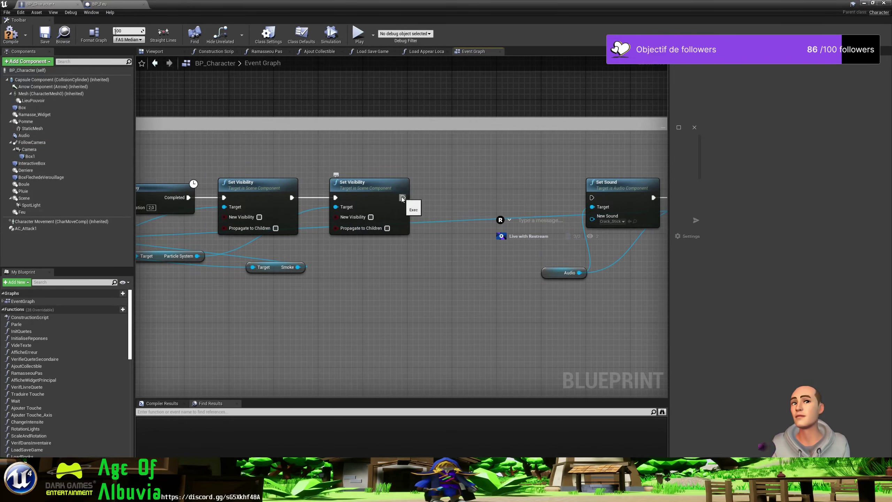
left_click_drag(402, 197, 591, 198)
right_click_drag(604, 243, 412, 242)
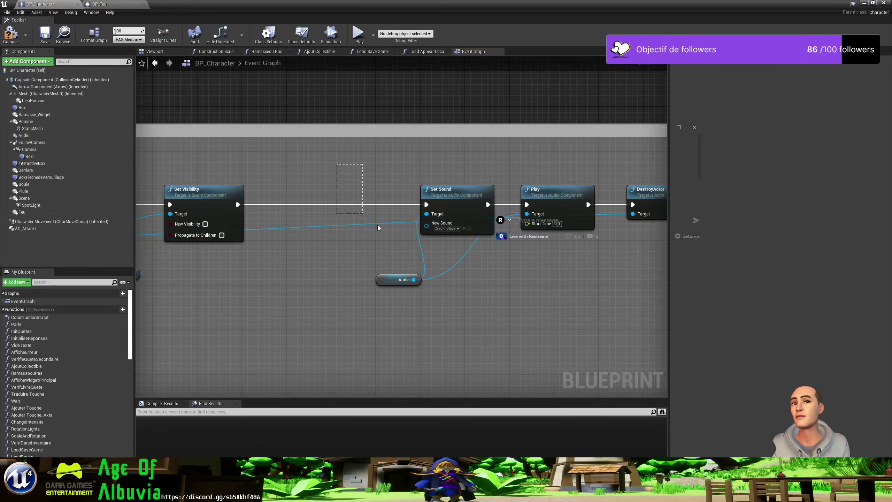
Move the Set Sound, Play and Audio nodes left beside Set Visibility
left_click_drag(378, 227, 531, 311)
mouse_move(531, 209)
left_mouse_down()
mouse_move(419, 195)
mouse_move(475, 196)
left_mouse_up()
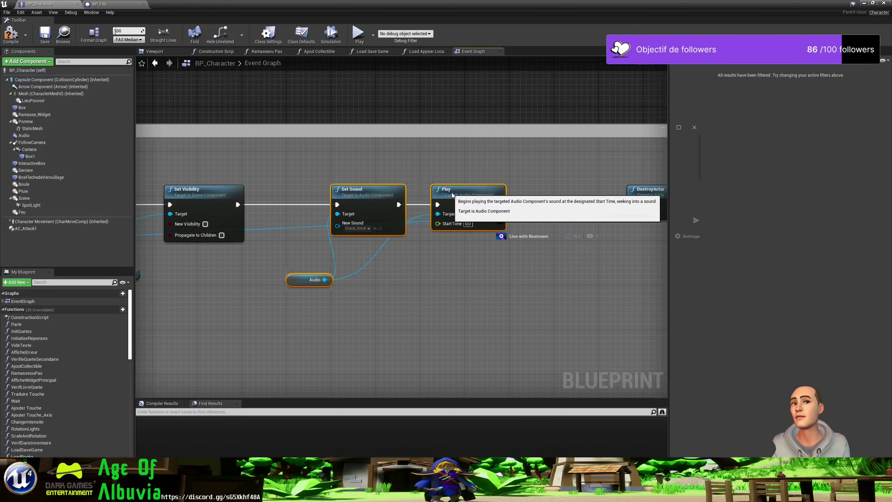
right_click_drag(574, 243, 457, 211)
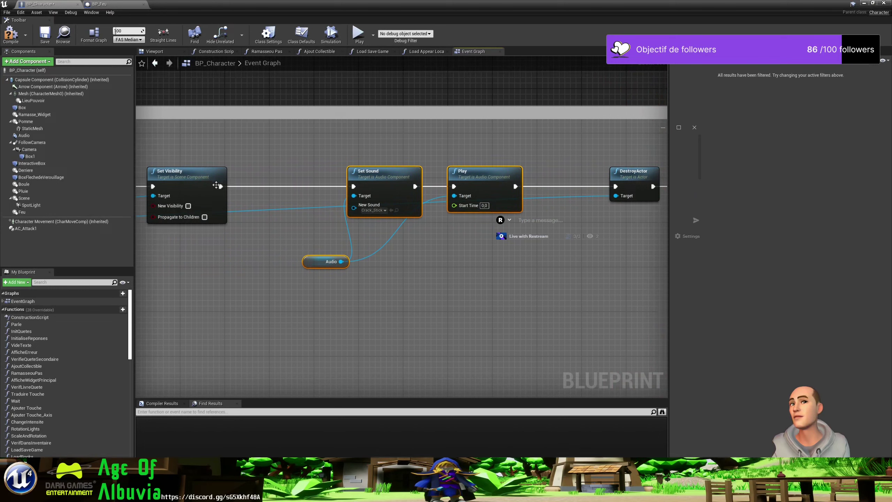
Dismiss a stray wire-drag node menu and survey the rearranged event graph
left_click_drag(219, 189, 219, 189, "ctrl")
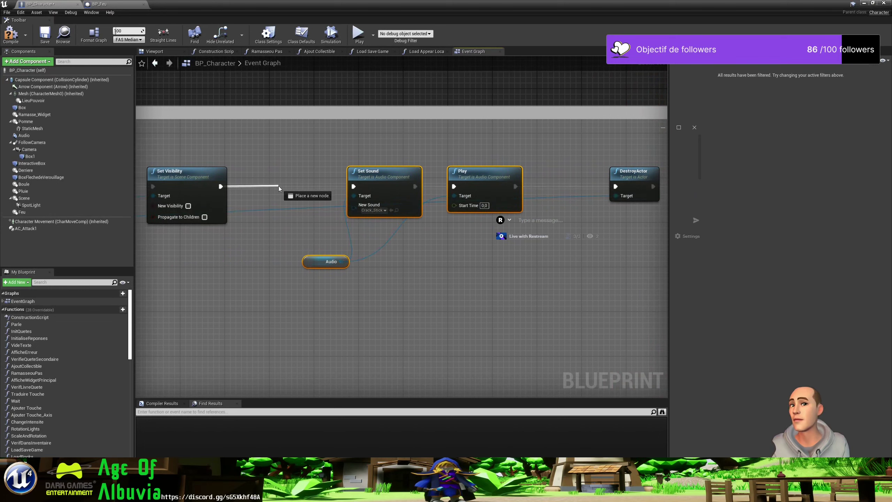
left_click_drag(279, 187, 278, 188)
key("Escape")
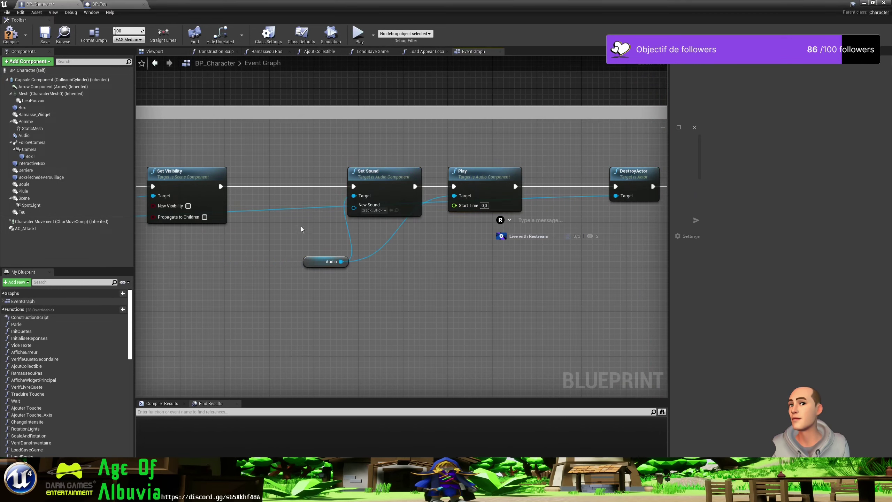
scroll(237, 202, "down", 1)
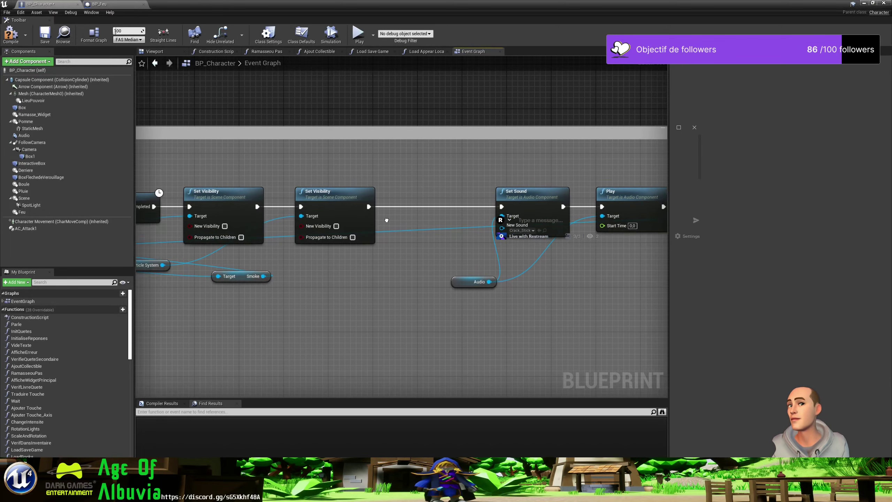
scroll(397, 260, "down", 4)
mouse_move(434, 221)
right_mouse_down()
mouse_move(415, 293)
mouse_move(376, 228)
right_mouse_up()
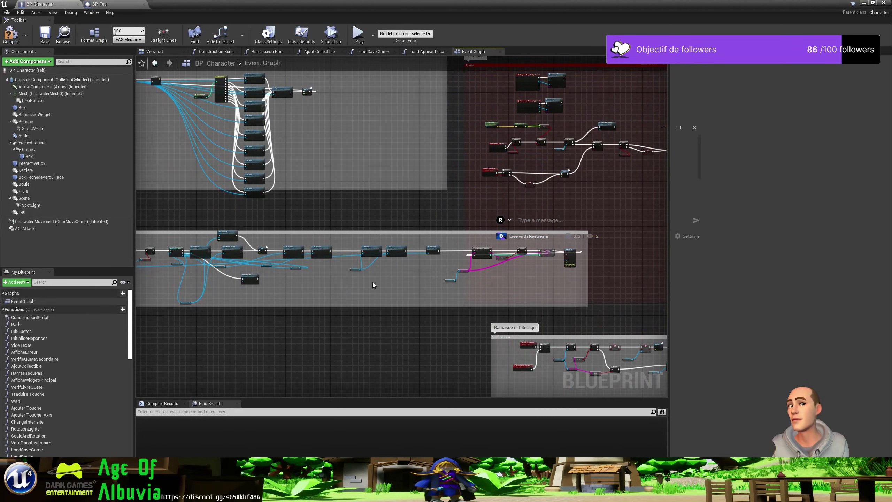
scroll(372, 282, "up", 5)
right_click_drag(298, 285, 434, 327)
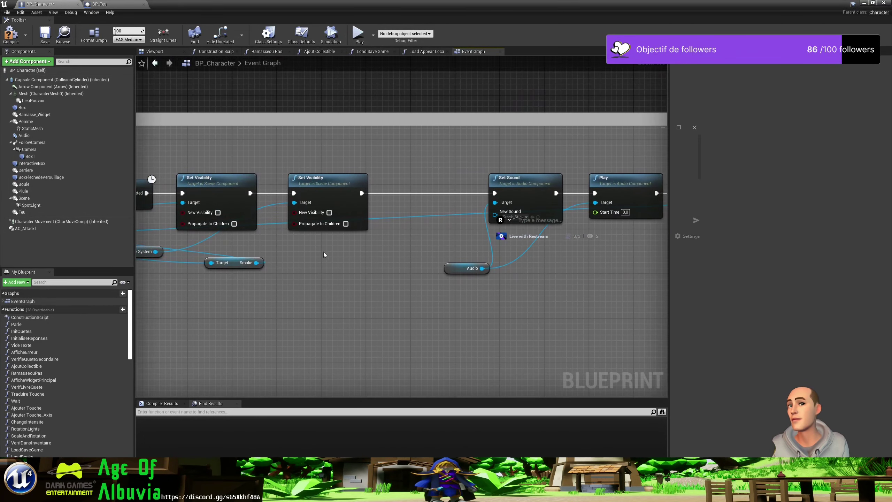
left_click_drag(362, 193, 411, 196)
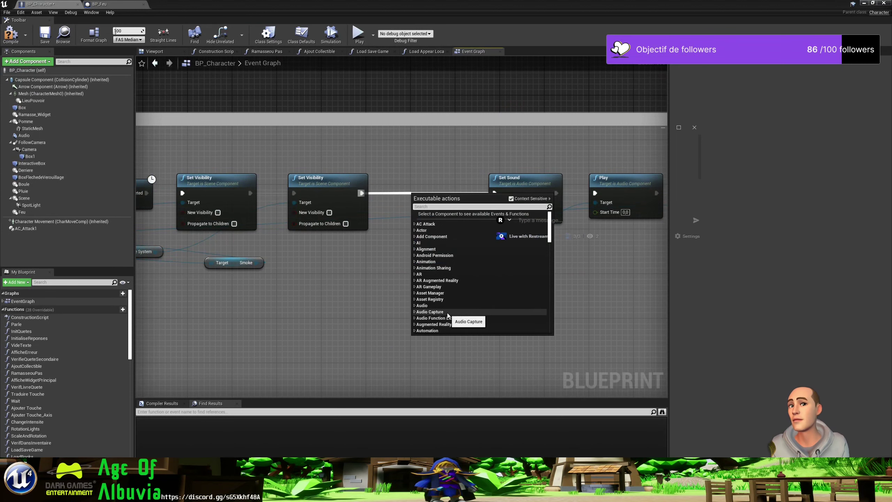
scroll(445, 321, "down", 3)
scroll(446, 321, "down", 3)
scroll(445, 322, "down", 3)
scroll(445, 321, "down", 2)
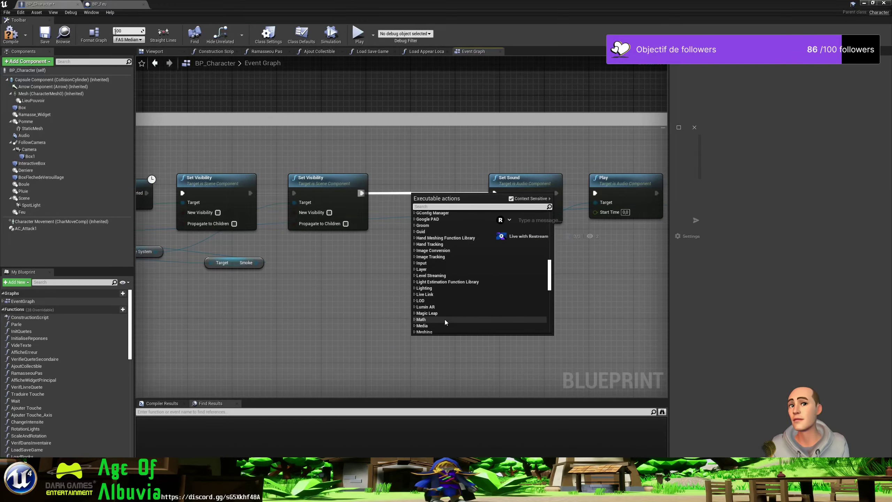
scroll(445, 322, "down", 3)
scroll(445, 322, "down", 2)
scroll(445, 322, "down", 2)
scroll(445, 322, "down", 2)
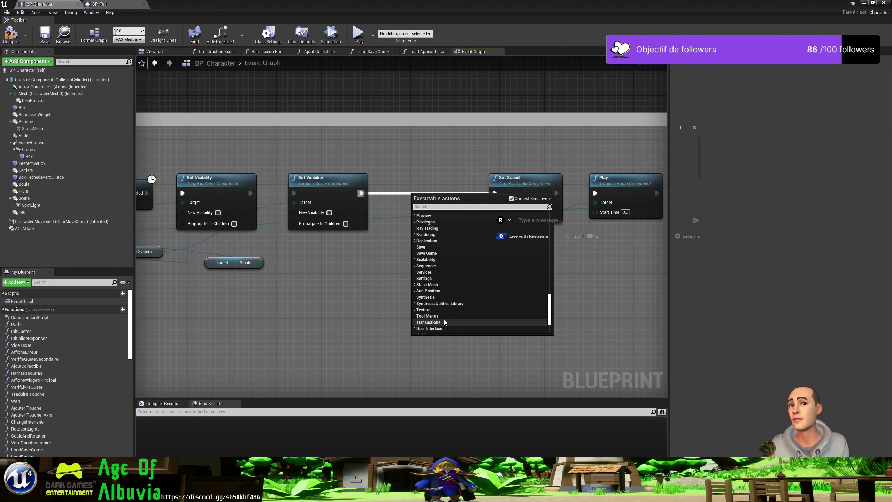
scroll(445, 322, "down", 2)
scroll(445, 322, "down", 2)
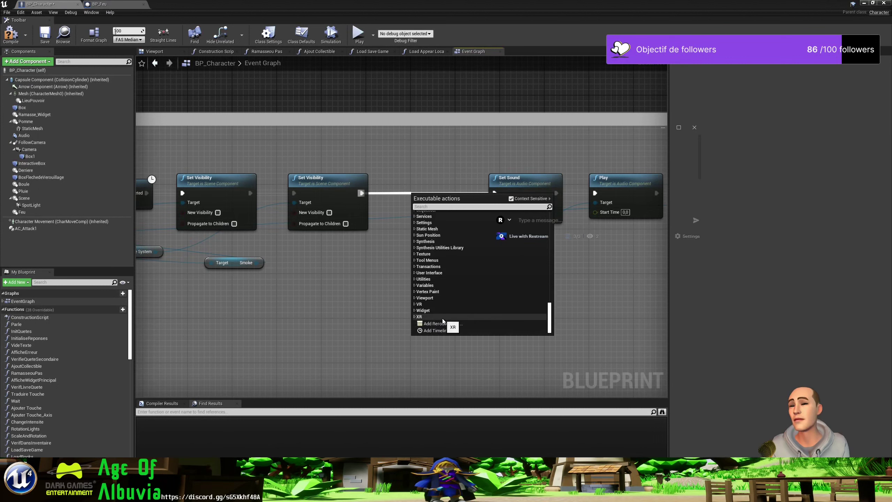
type("then")
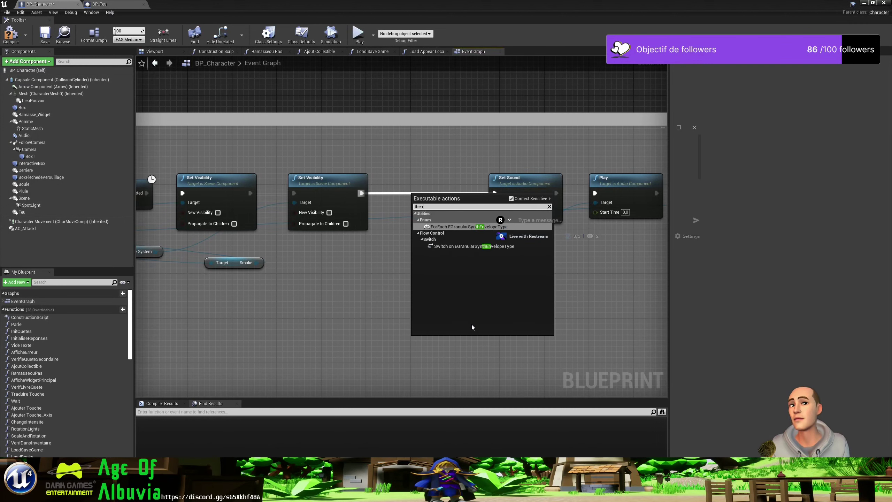
key("BackSpace")
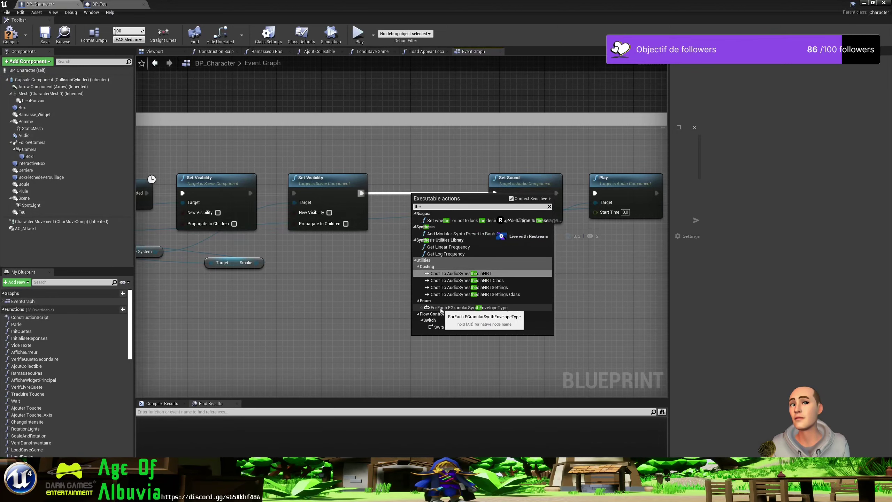
key("BackSpace")
key("BackSpace")
key("BackSpace")
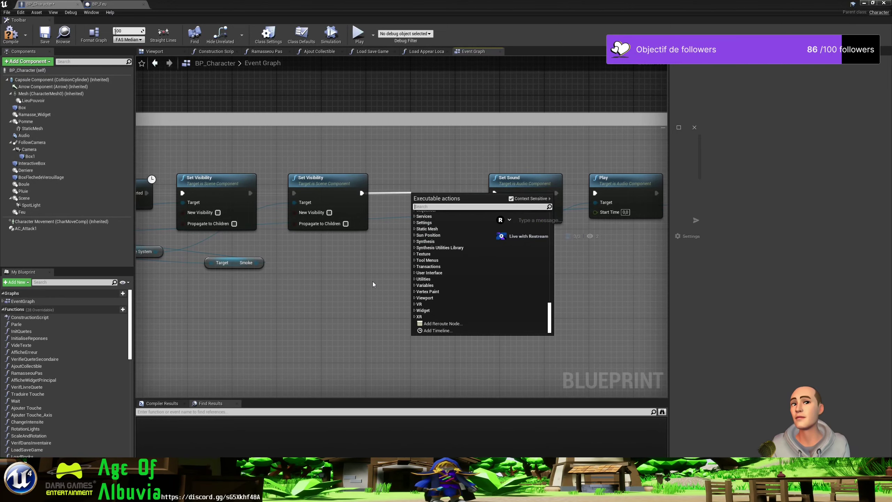
left_click(373, 284)
scroll(372, 283, "down", 3)
scroll(372, 289, "down", 3)
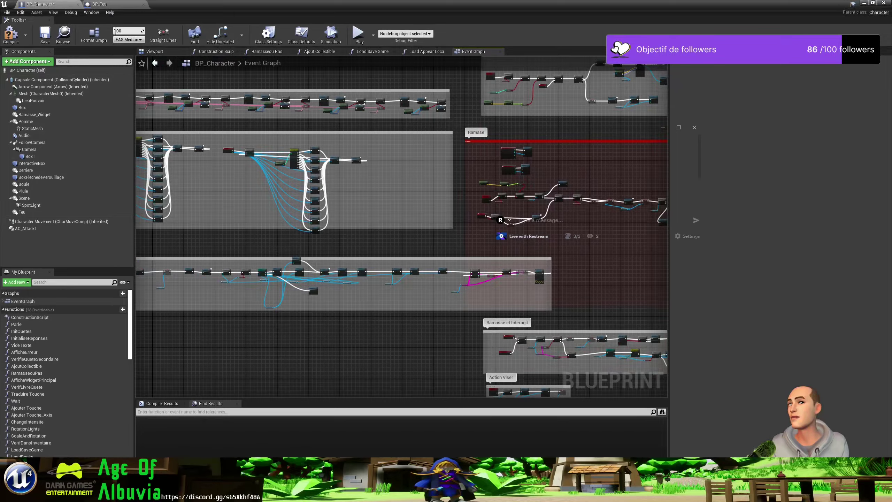
right_click_drag(417, 174, 194, 284)
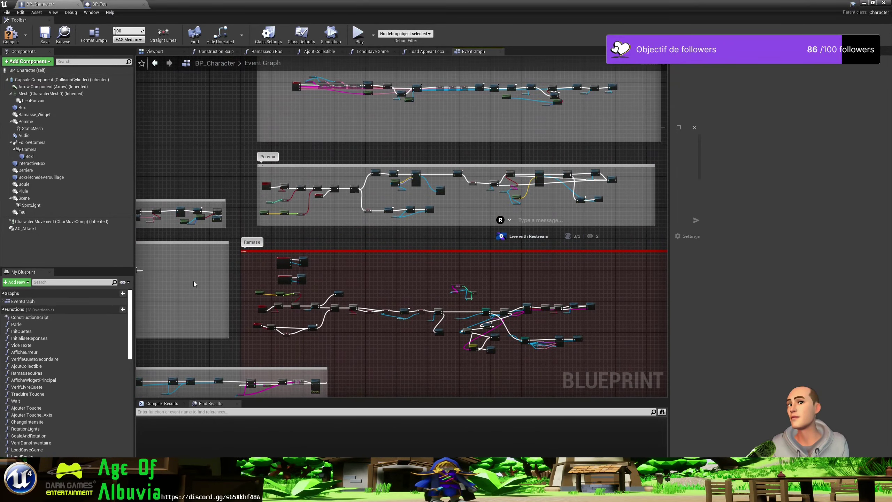
scroll(341, 166, "up", 5)
scroll(397, 256, "down", 5)
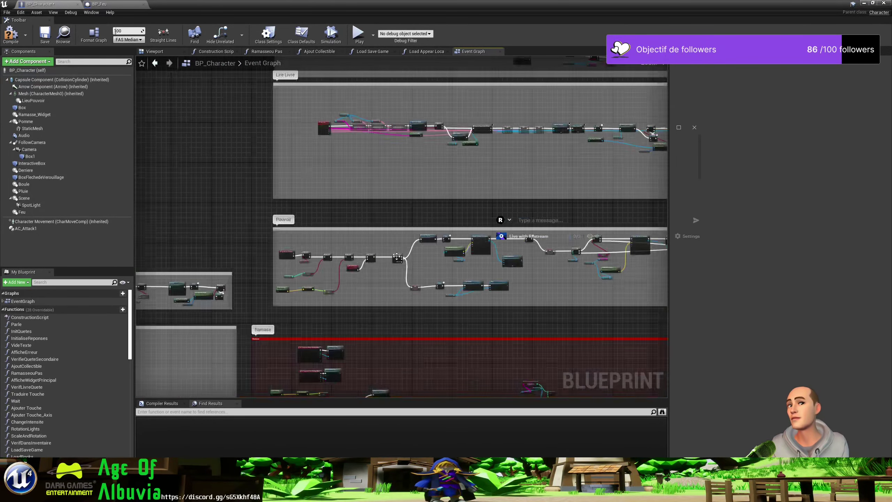
scroll(457, 208, "up", 2)
right_click_drag(456, 208, 532, 172)
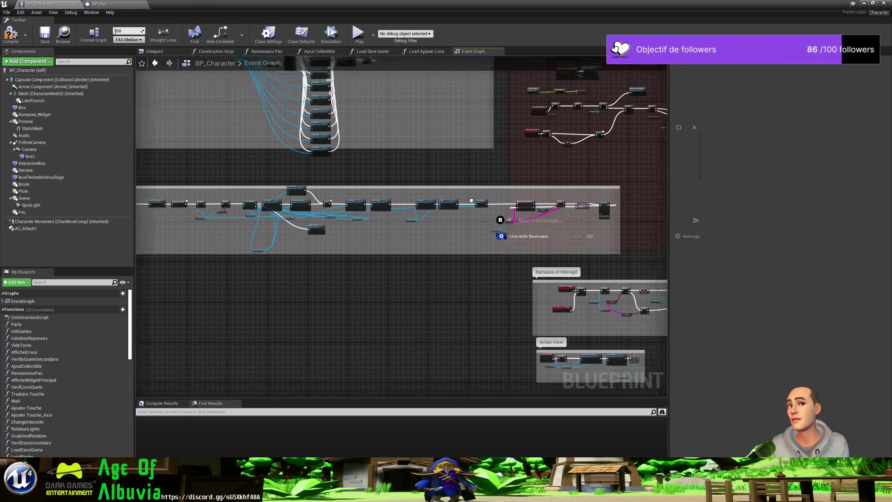
right_click_drag(517, 280, 394, 13)
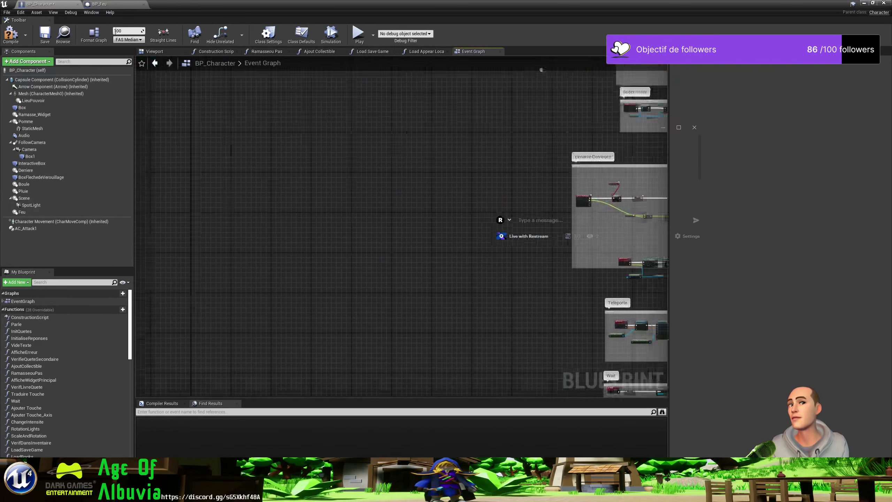
right_click_drag(527, 281, 484, 176)
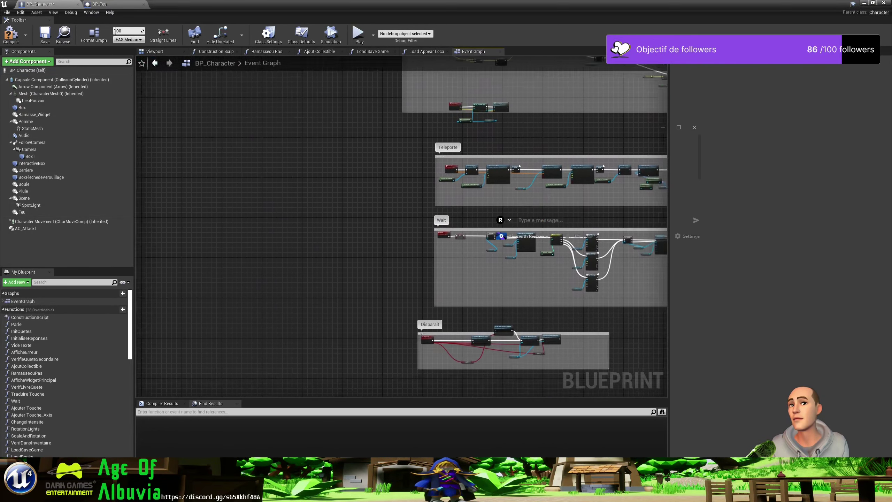
right_click_drag(457, 123, 478, 237)
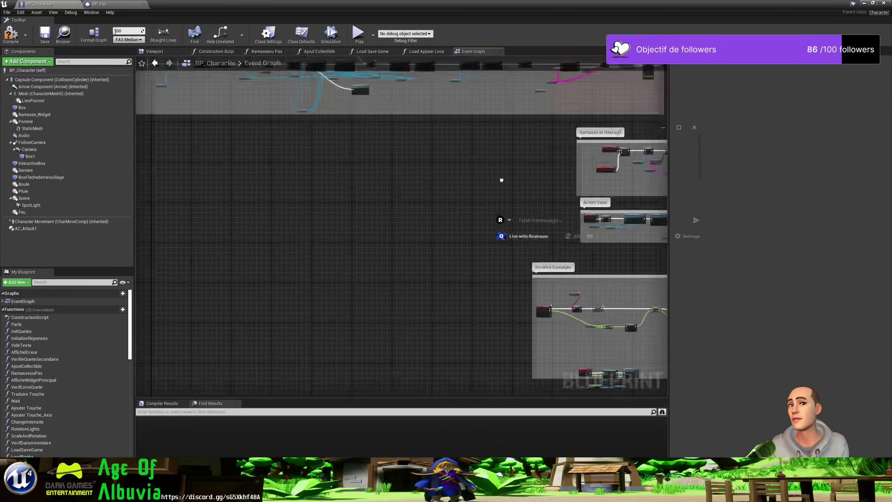
scroll(478, 237, "down", 3)
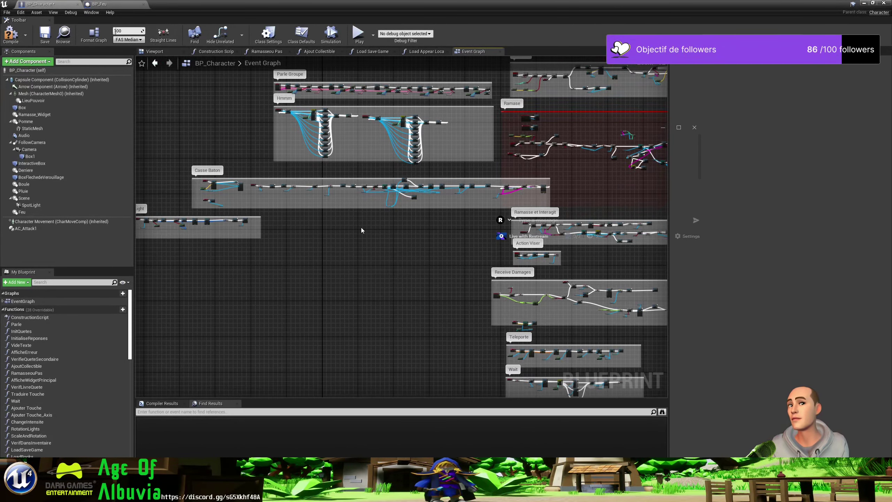
right_click_drag(361, 227, 486, 250)
scroll(486, 250, "up", 2)
scroll(457, 232, "up", 2)
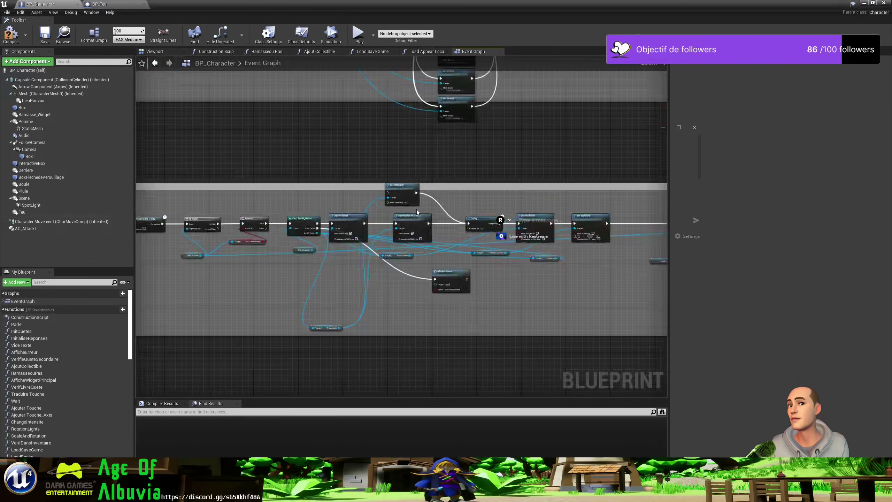
scroll(417, 213, "up", 2)
right_click_drag(471, 250, 293, 197)
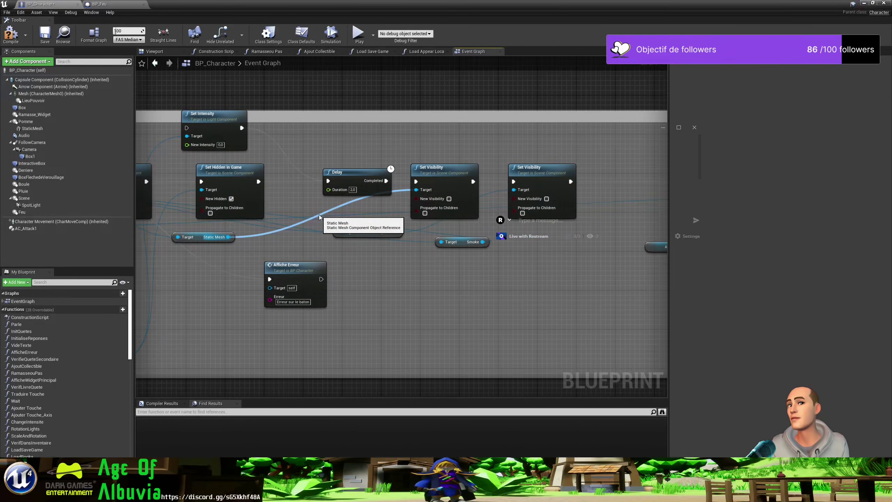
right_click_drag(416, 243, 176, 244)
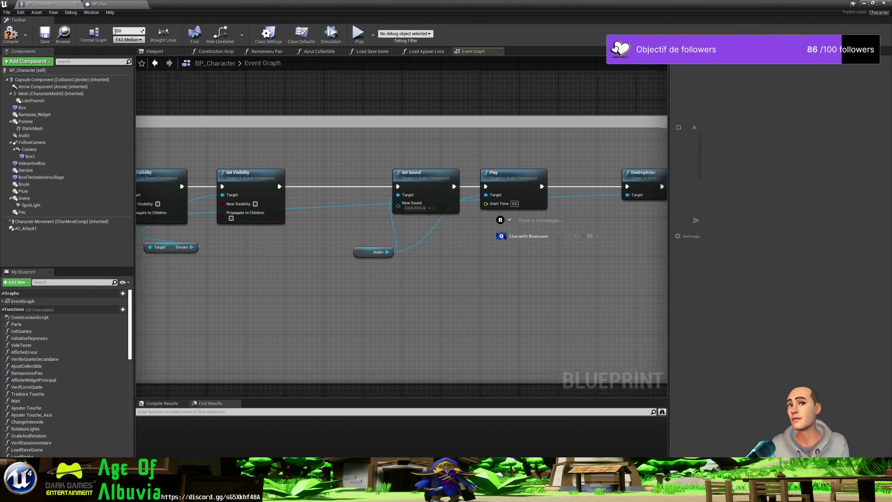
Add a Sequence after Play firing DestroyActor first and the Inventaire loop second, then save
right_click_drag(339, 263, 195, 259)
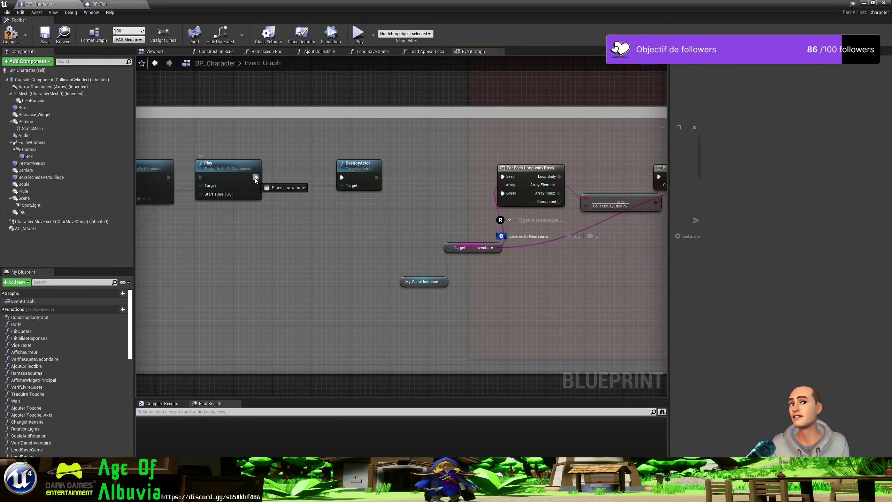
left_click_drag(255, 177, 292, 175, "ctrl")
type("sequence")
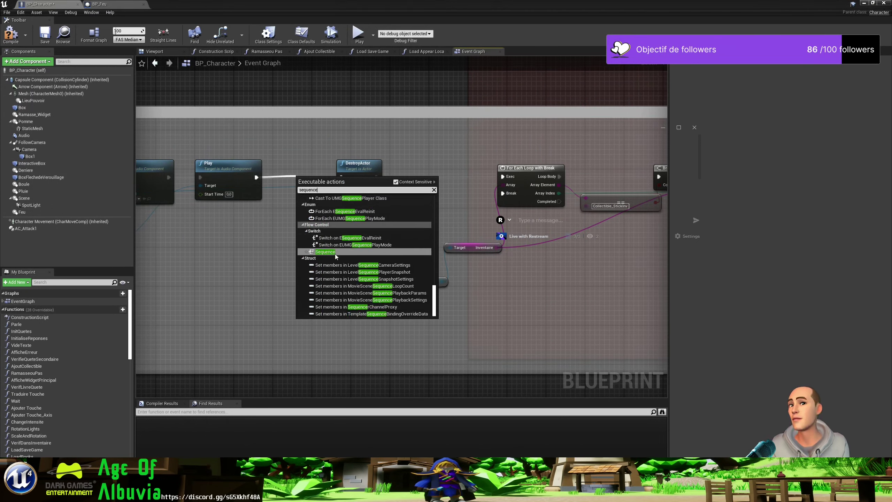
left_click(334, 252)
mouse_move(354, 172)
left_mouse_down()
mouse_move(378, 196)
mouse_move(333, 247)
left_mouse_up()
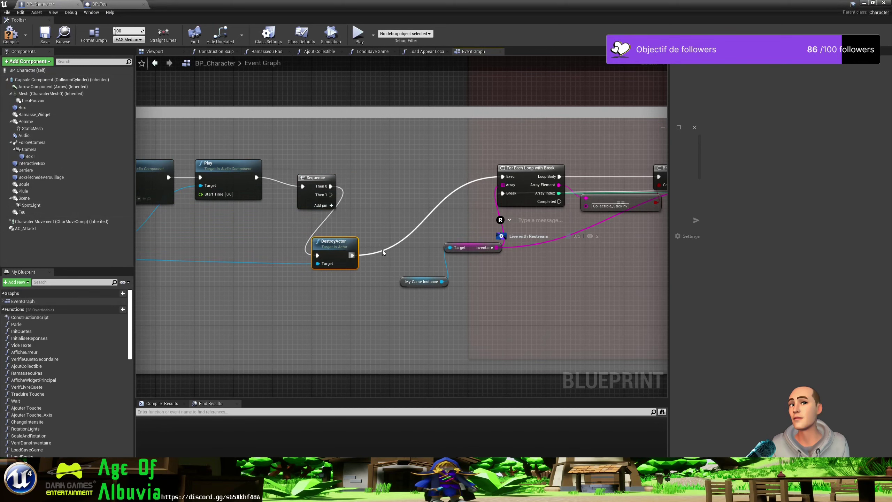
left_click(382, 250, "alt")
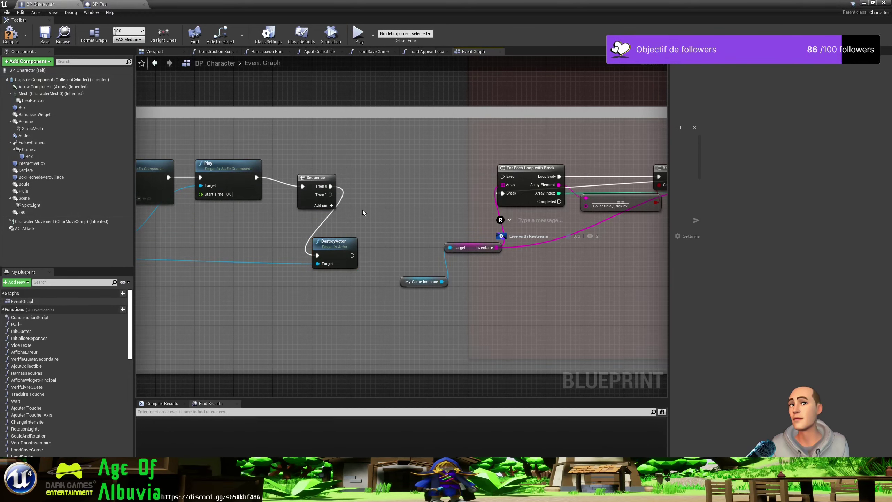
left_click_drag(348, 241, 386, 138)
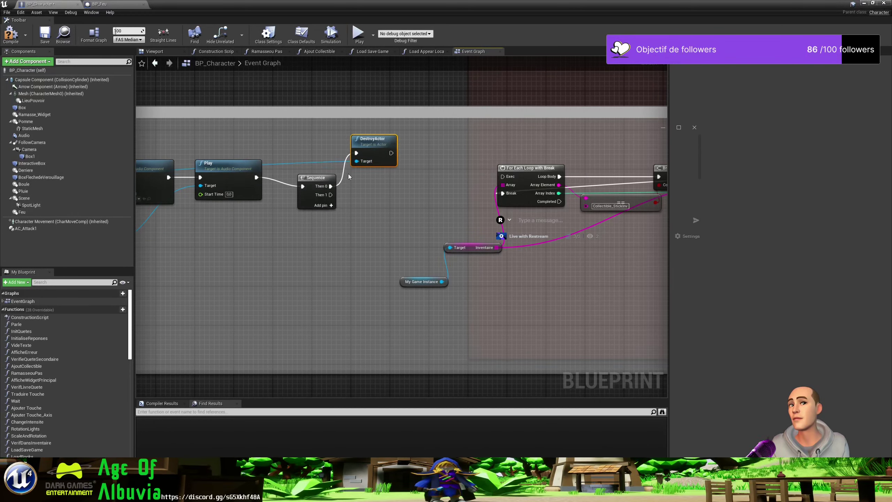
mouse_move(322, 182)
left_mouse_down()
mouse_move(317, 172)
mouse_move(502, 176)
left_mouse_up()
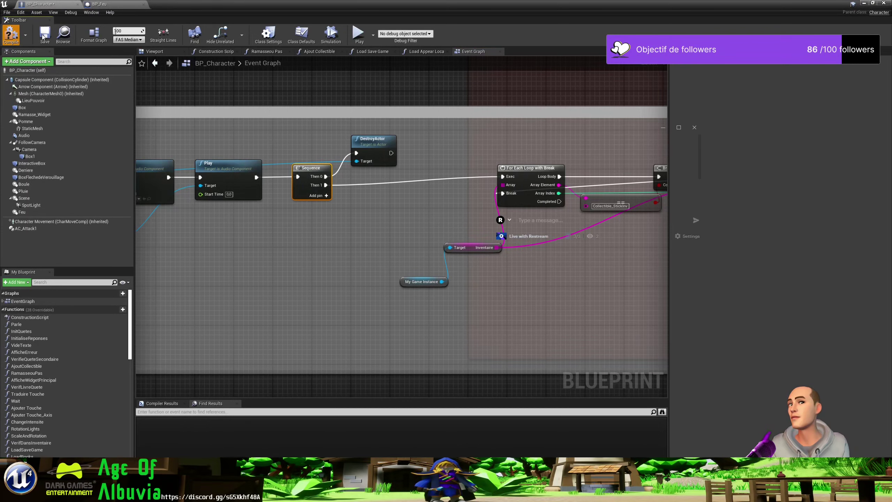
left_click(43, 36)
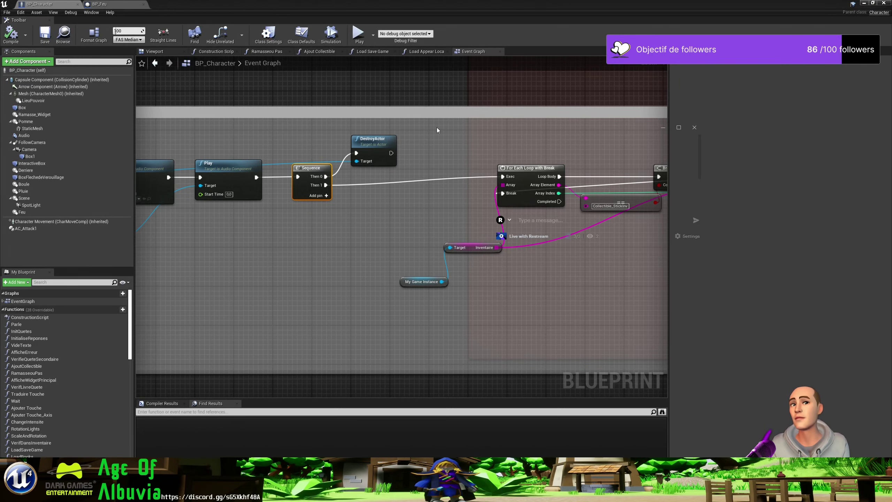
right_click_drag(498, 133, 304, 133)
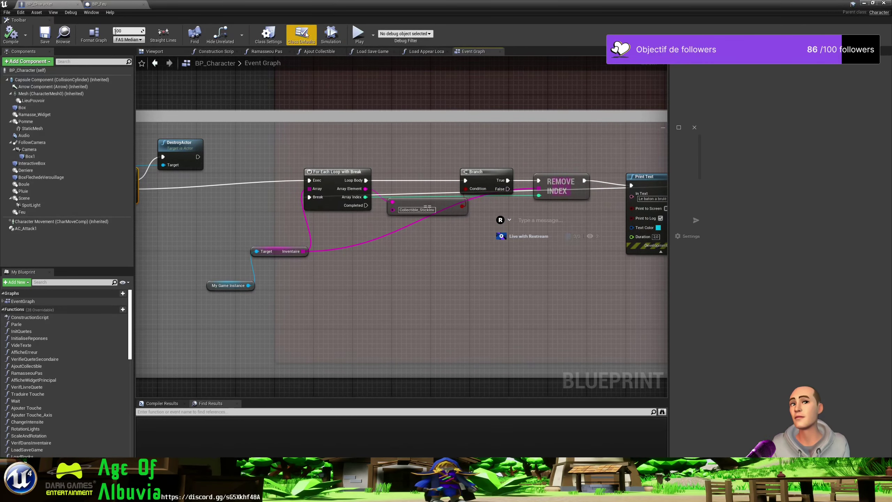
Minimize the Blueprint editor, start a level play-test, and check the stick in the inventory
left_click(863, 3)
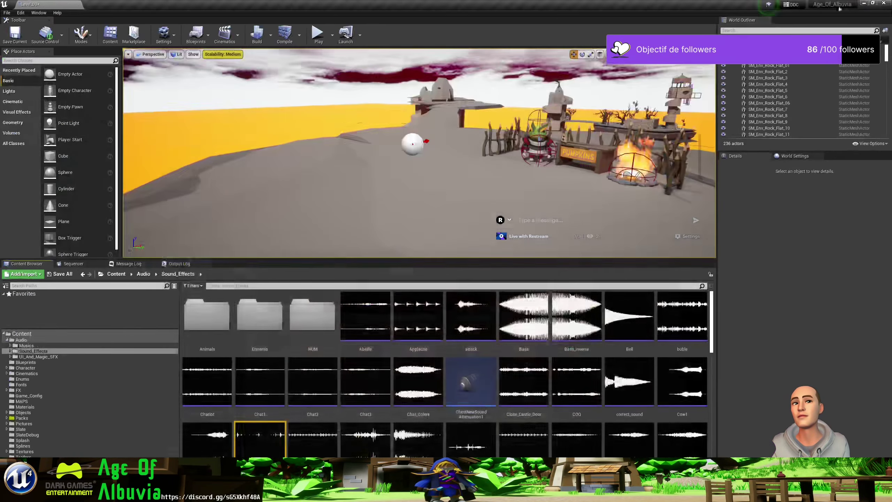
left_click(321, 37)
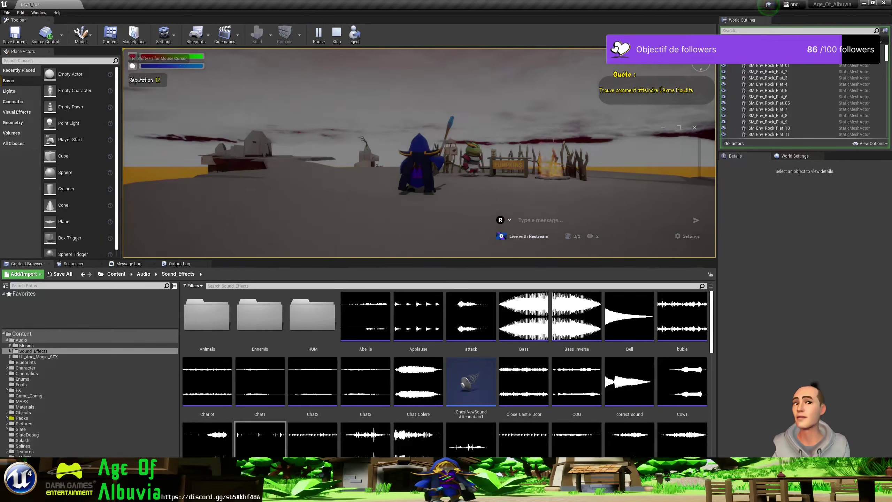
key("i")
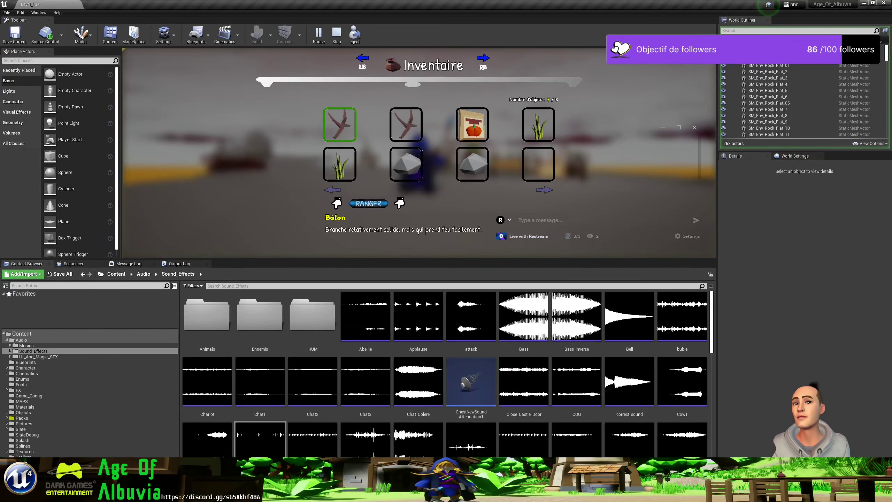
key("i")
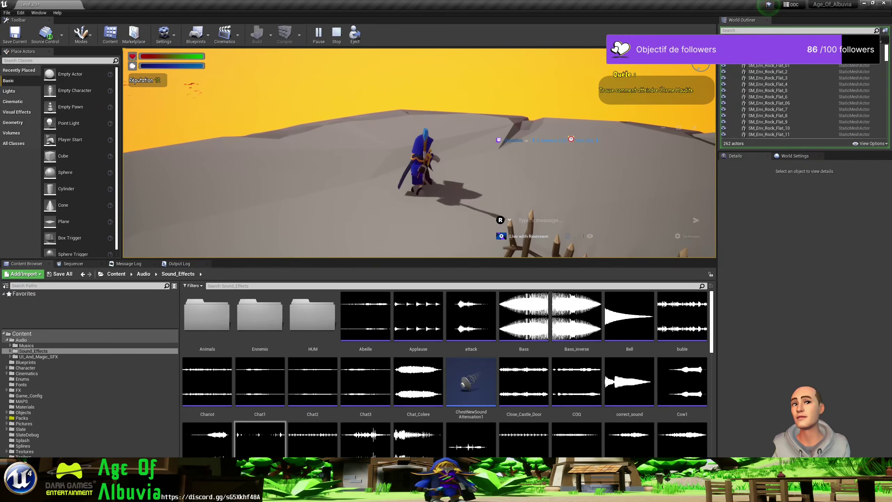
Recheck the stick in the inventory, walk to the campfire, then stop the play-test
key("i")
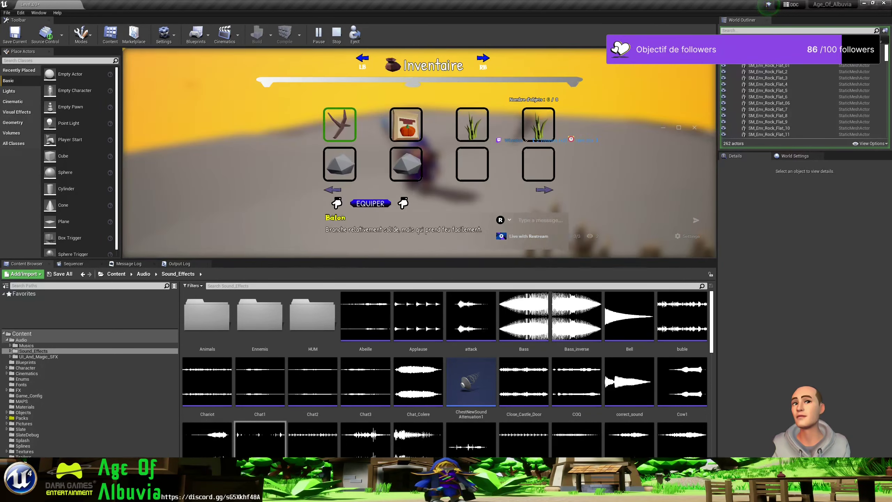
key("i")
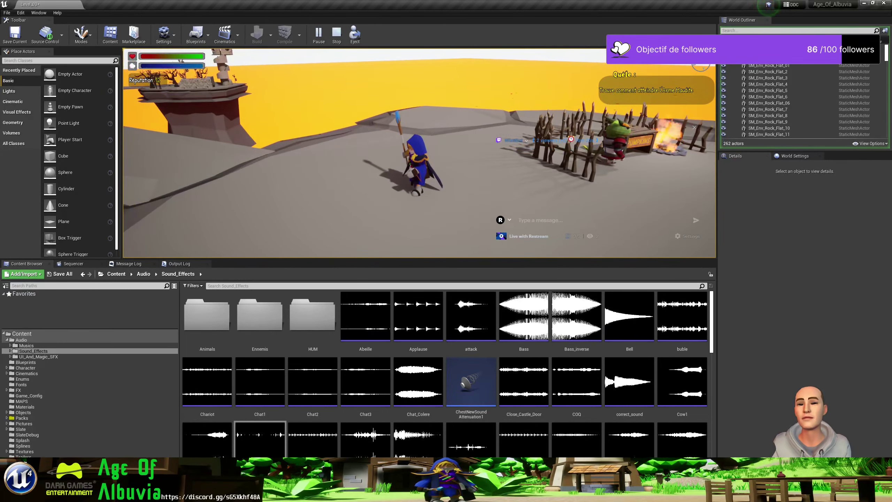
key("Escape")
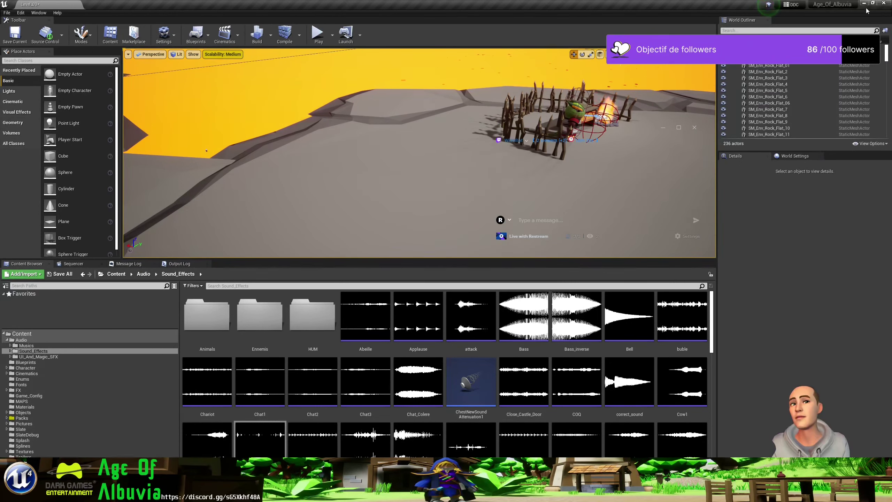
Open Level_01 from the Content/MAPS folder and answer the save prompt
left_click(116, 273)
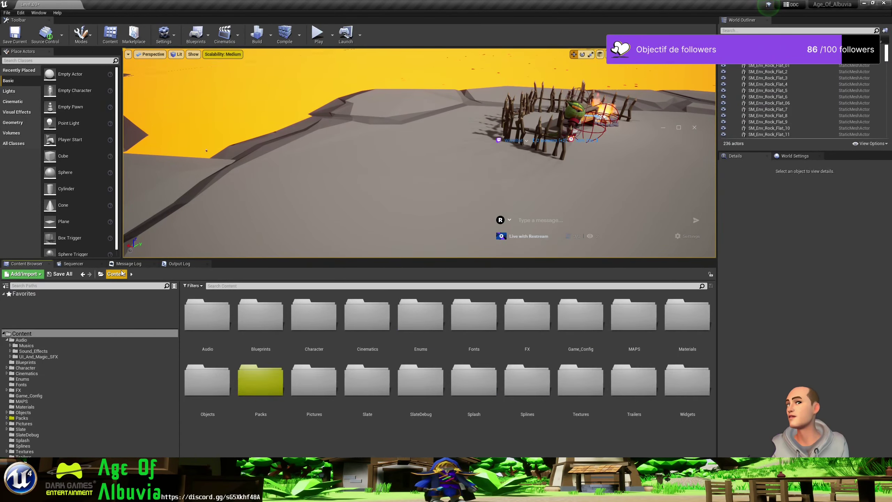
double_click(631, 311)
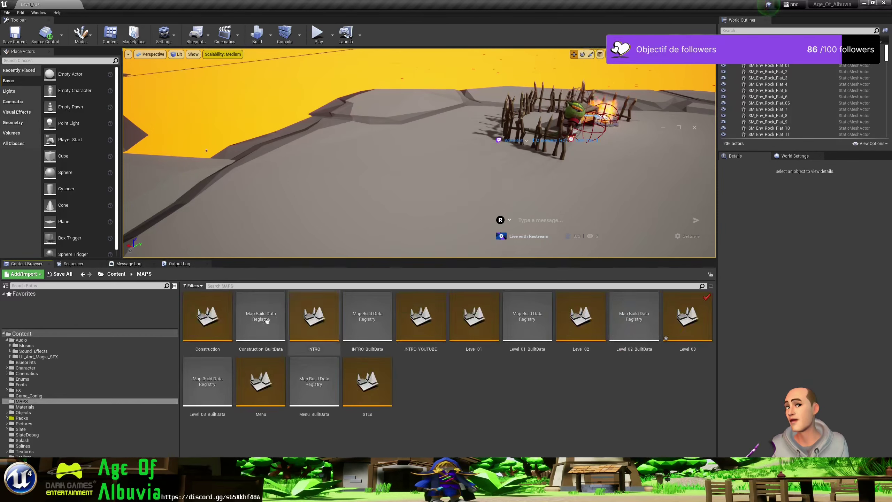
double_click(485, 318)
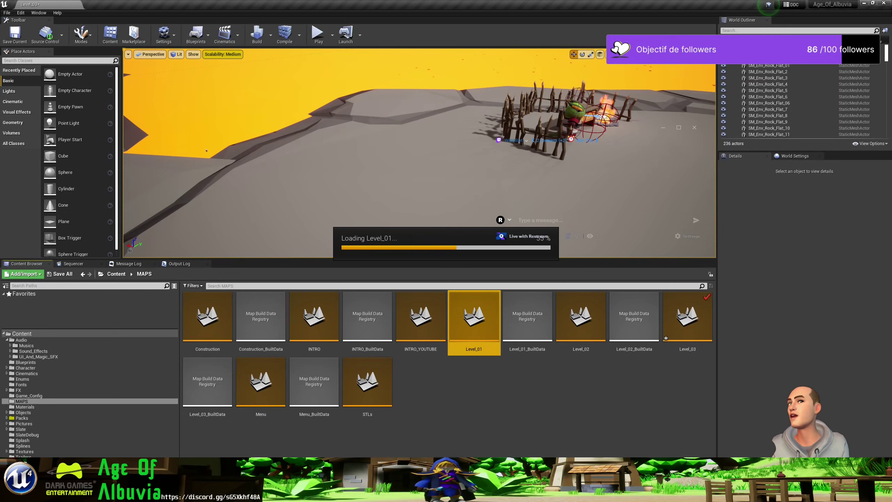
mouse_move(90, 456)
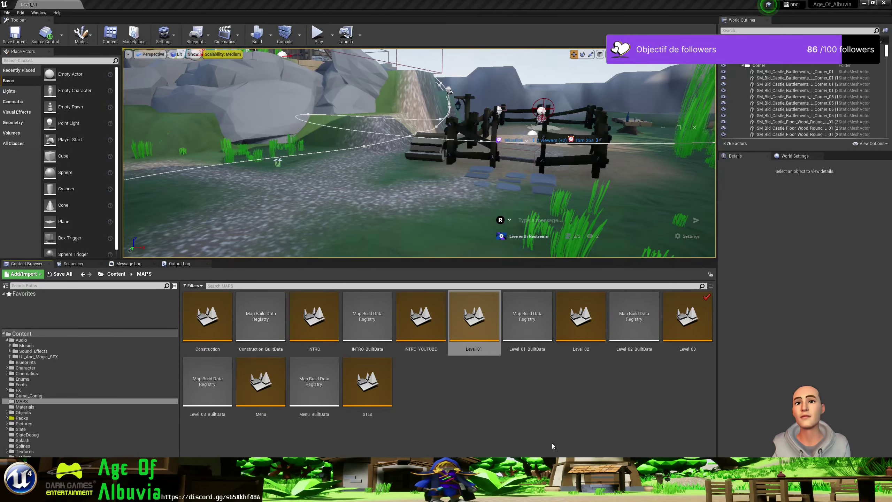
Minimize Unreal Editor, make the P4V window taller, and open bugs et à faire.txt
left_click(863, 5)
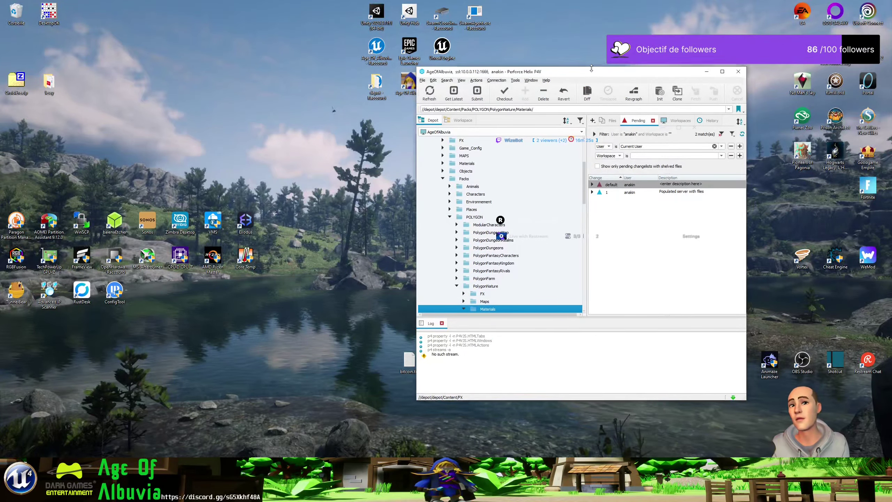
mouse_move(591, 68)
left_mouse_down()
mouse_move(591, 46)
mouse_move(257, 50)
left_mouse_up()
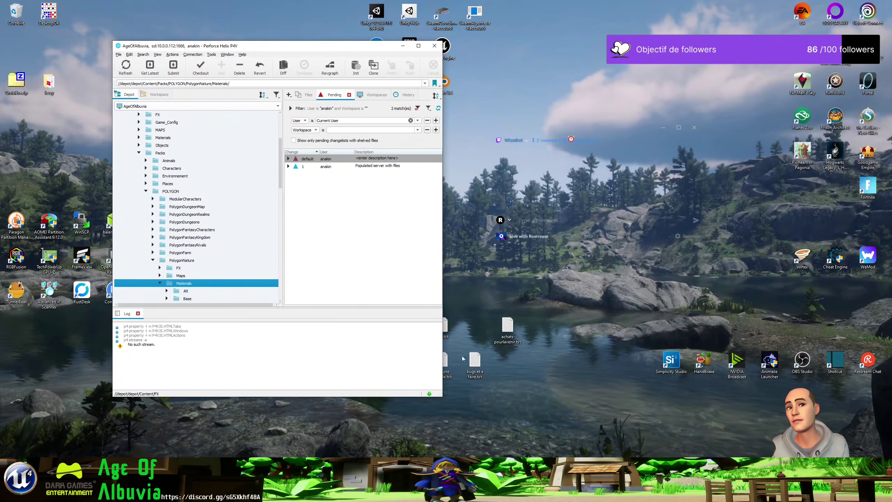
double_click(474, 364)
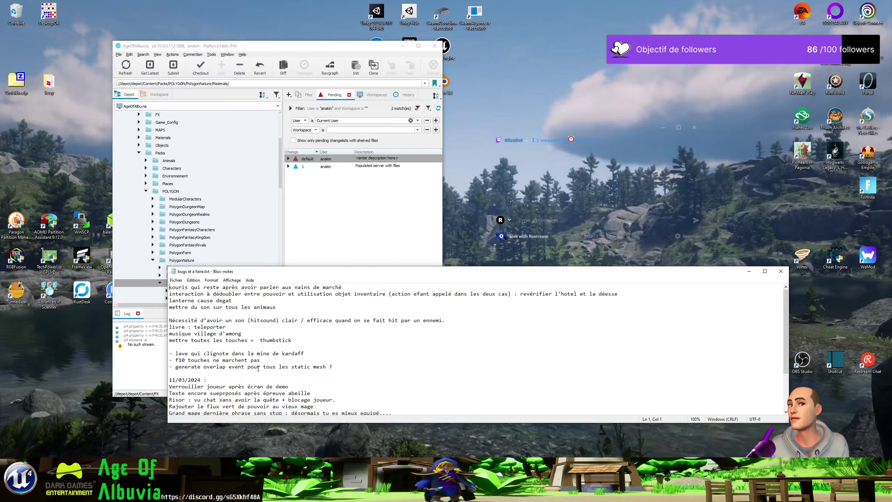
Scroll further down the bugs et à faire.txt list, then switch back to Unreal Editor
scroll(224, 372, "down", 2)
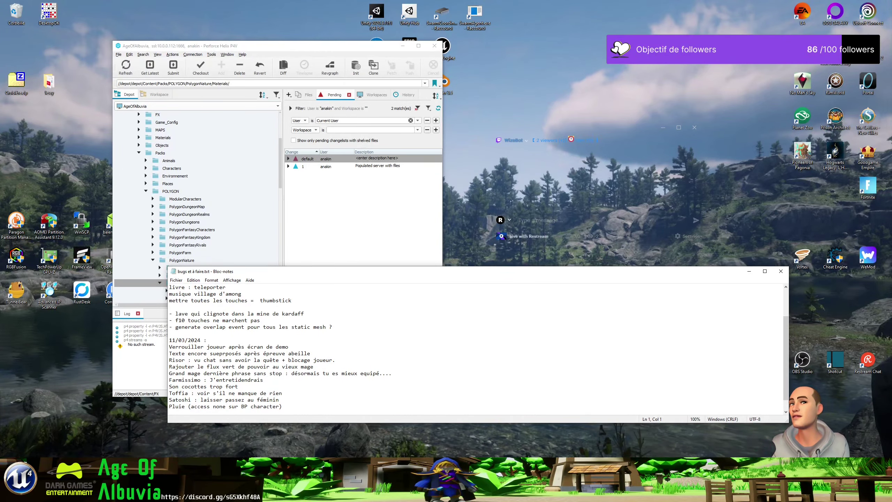
key("alt+Tab")
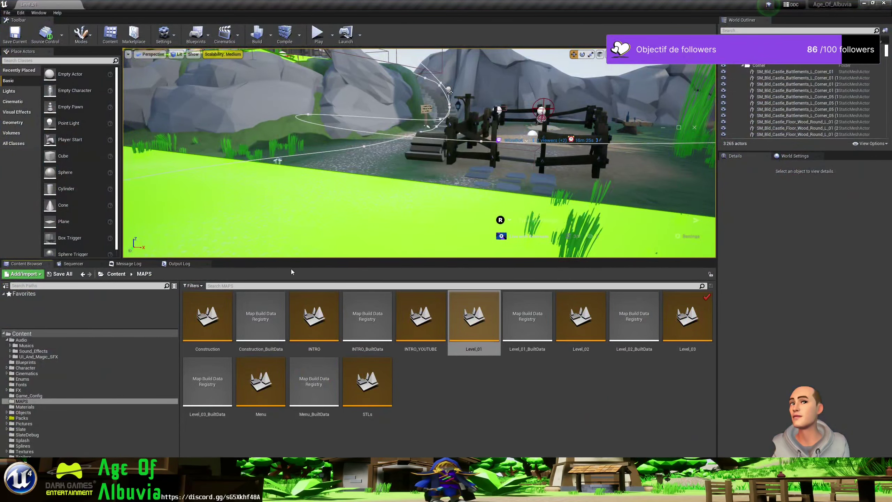
Start a Level_01 play-test and lower Quête principale in the full-screen developer interface
left_click(320, 34)
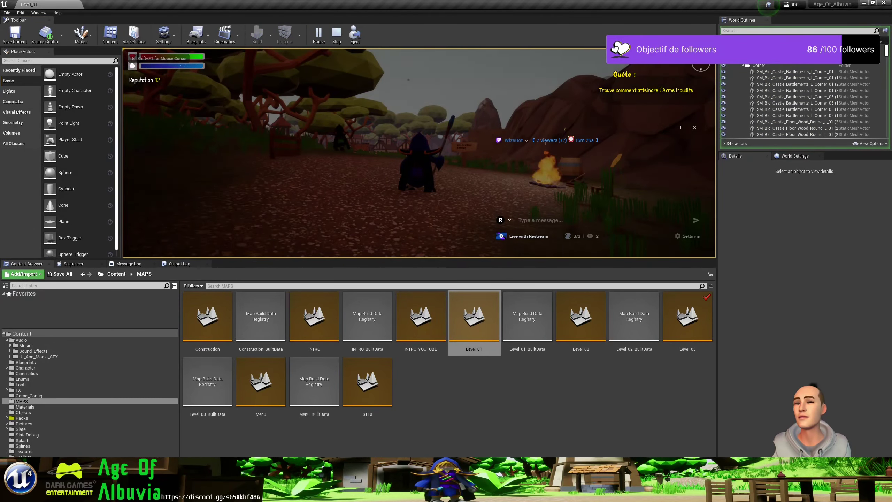
key("F11")
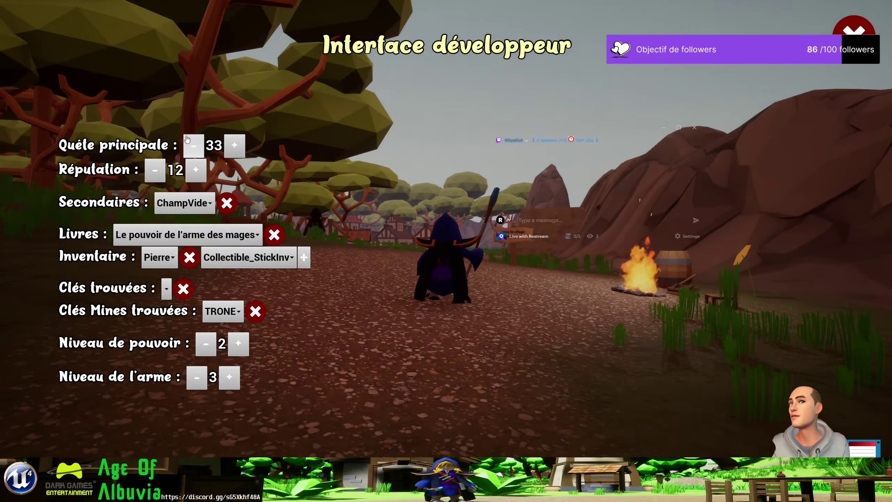
left_click(197, 150)
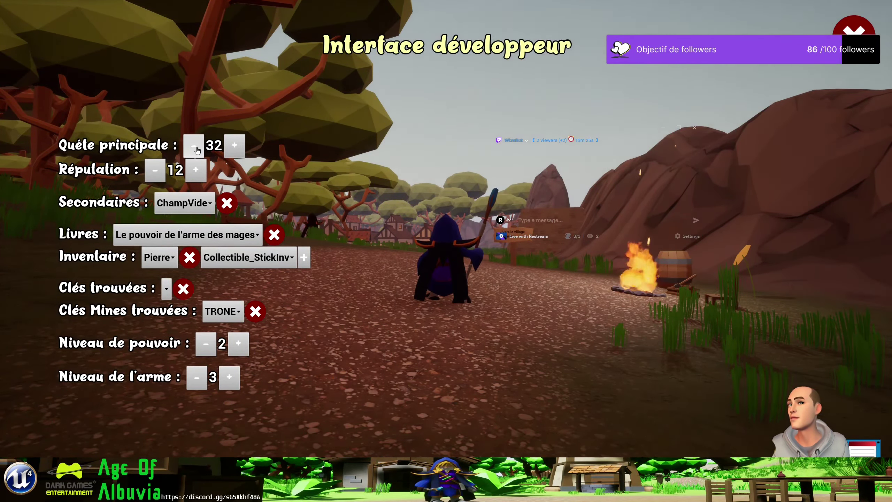
double_click(197, 150)
left_click(197, 150)
double_click(197, 150)
double_click(197, 150)
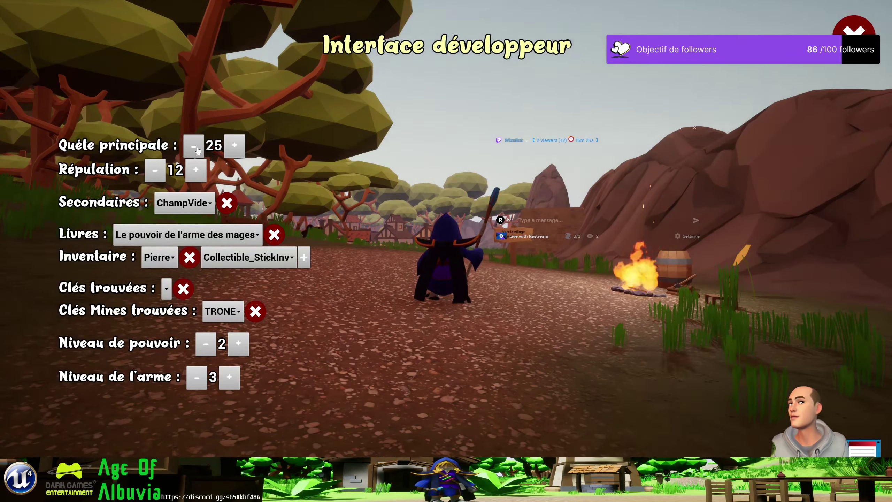
double_click(197, 150)
double_click(196, 150)
triple_click(196, 150)
left_click(197, 150)
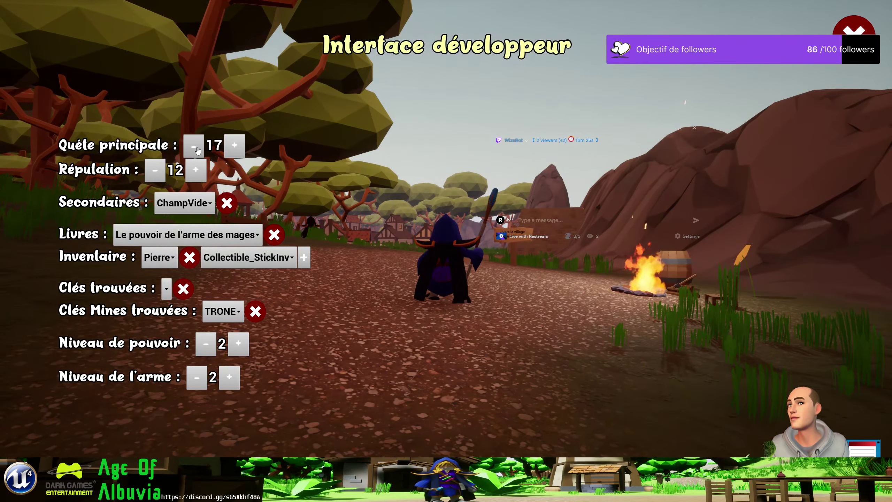
double_click(197, 151)
double_click(197, 150)
double_click(196, 150)
double_click(196, 151)
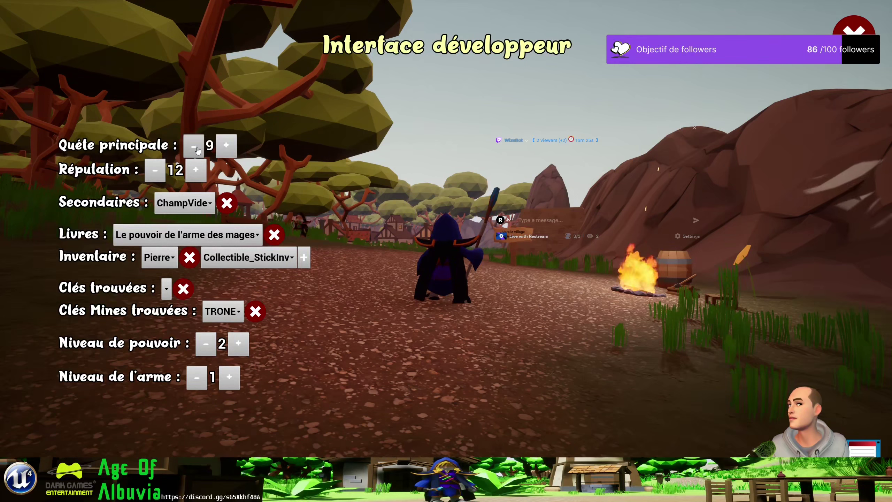
double_click(197, 150)
double_click(197, 150)
left_click(197, 150)
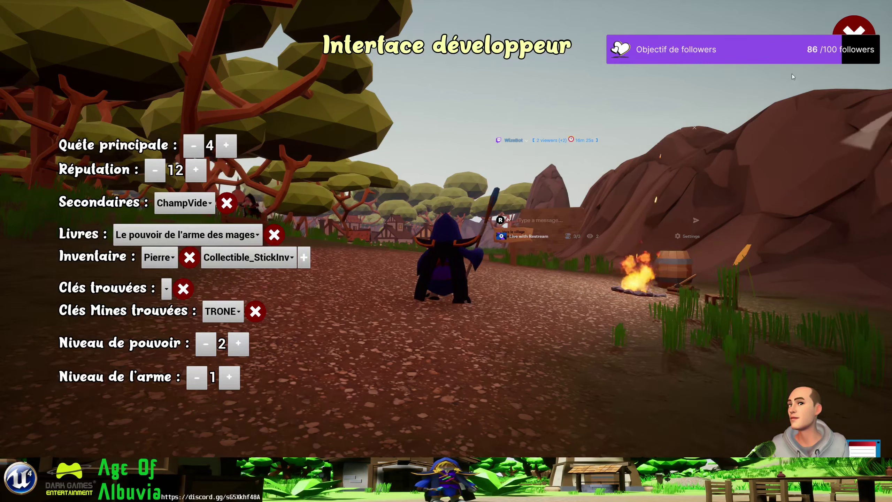
Close the developer interface, then reopen it full-screen with F11 and F1
left_click(853, 26)
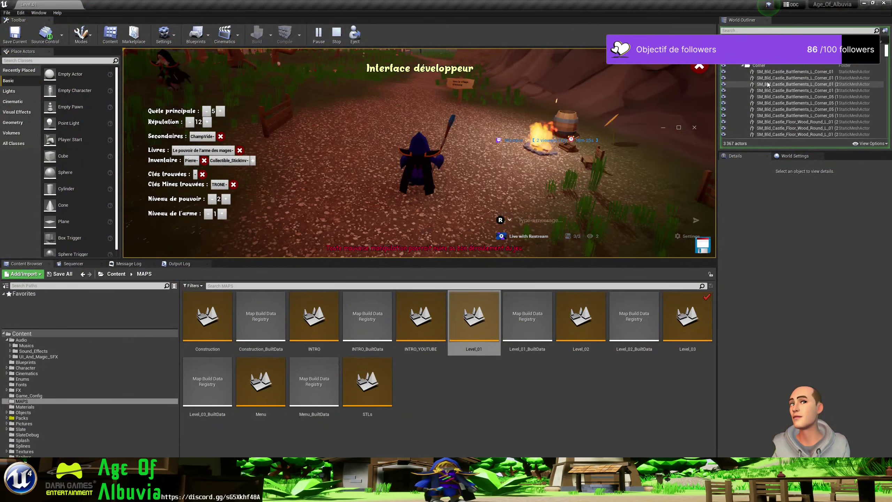
left_click(699, 67)
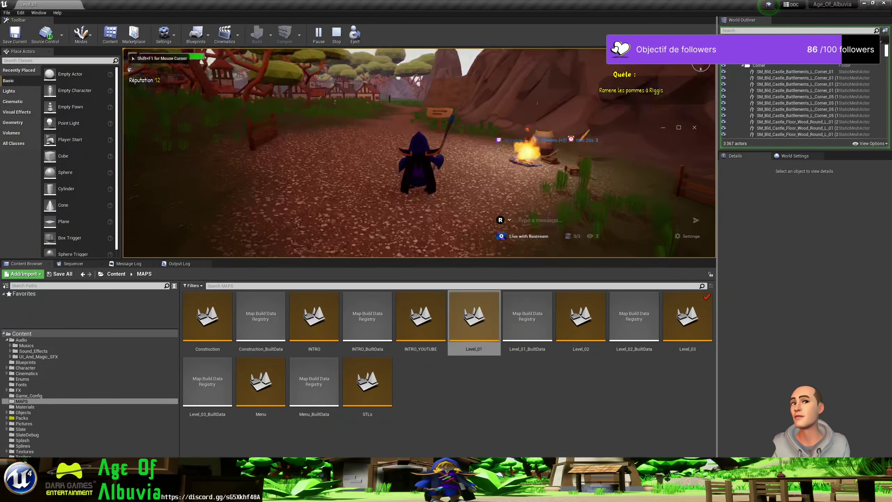
key("F11")
key("F1")
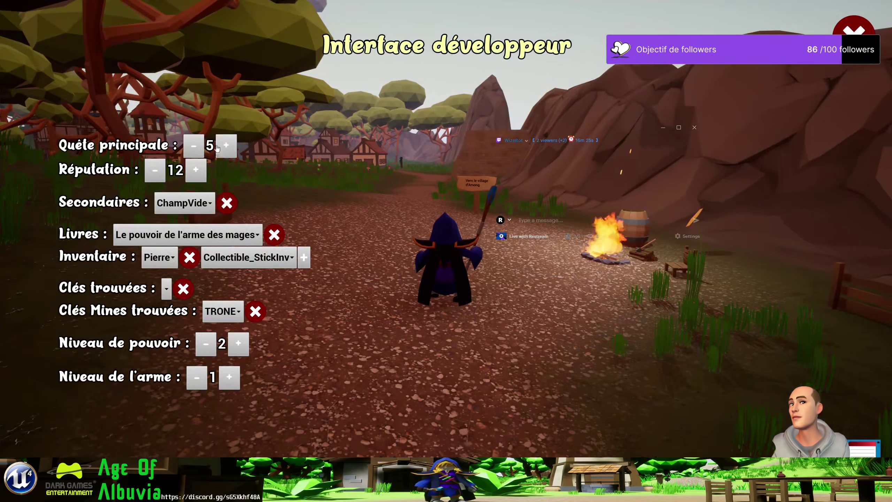
Raise the main quest (Quête principale) from 5 to 8 in the developer interface, then resume play
left_click(225, 145)
key("F1")
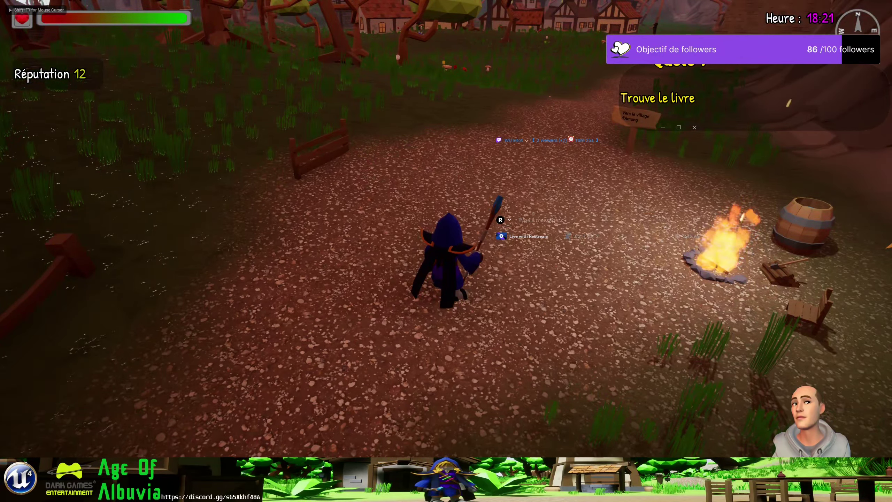
key("F11")
key("F1")
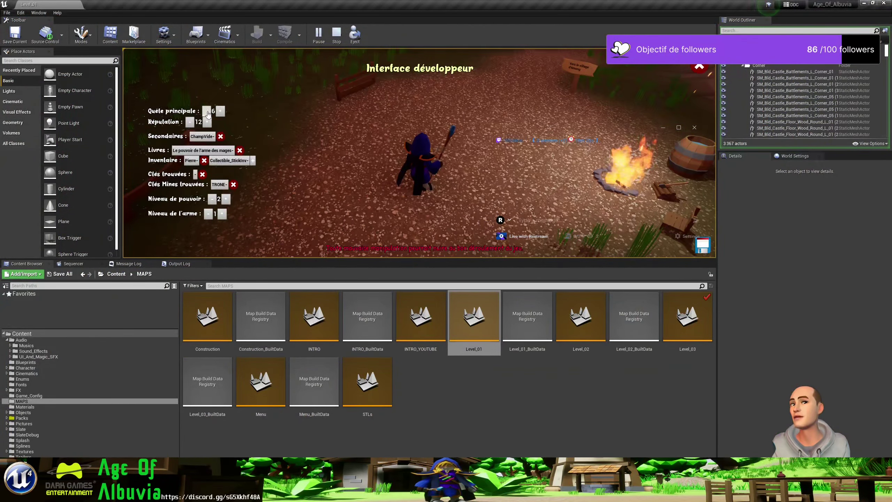
left_click(220, 111)
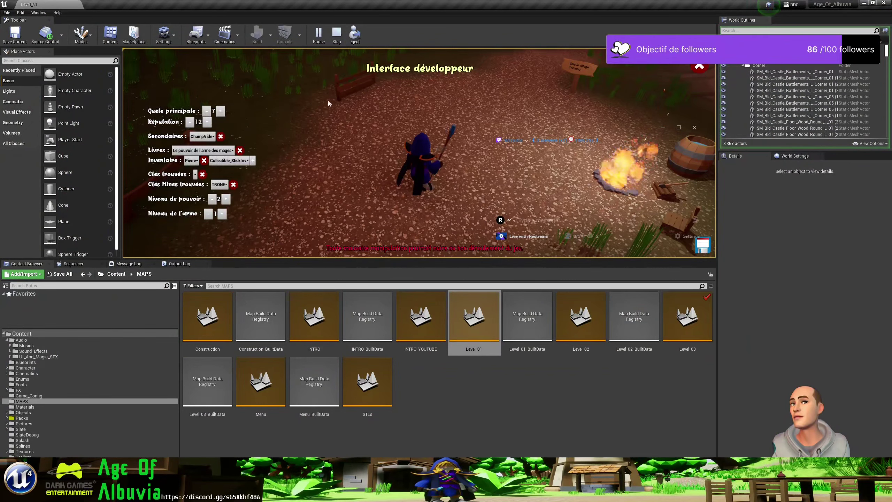
left_click(699, 68)
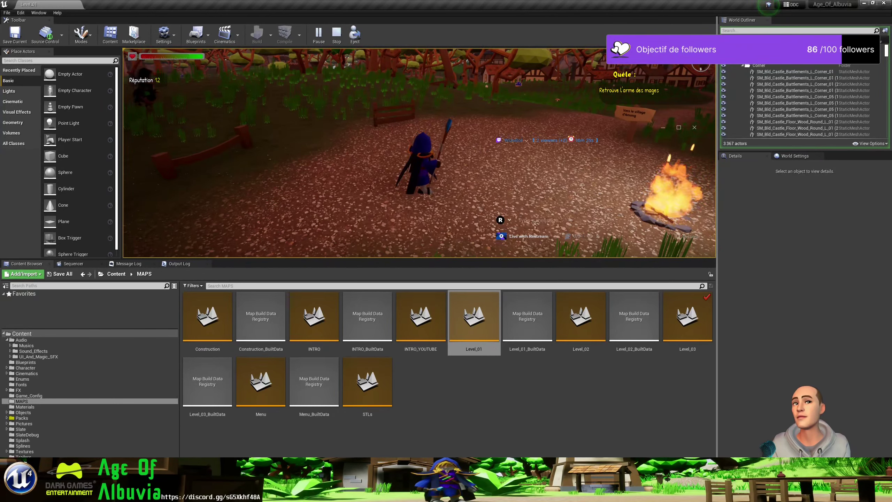
key("F11")
left_click(227, 144)
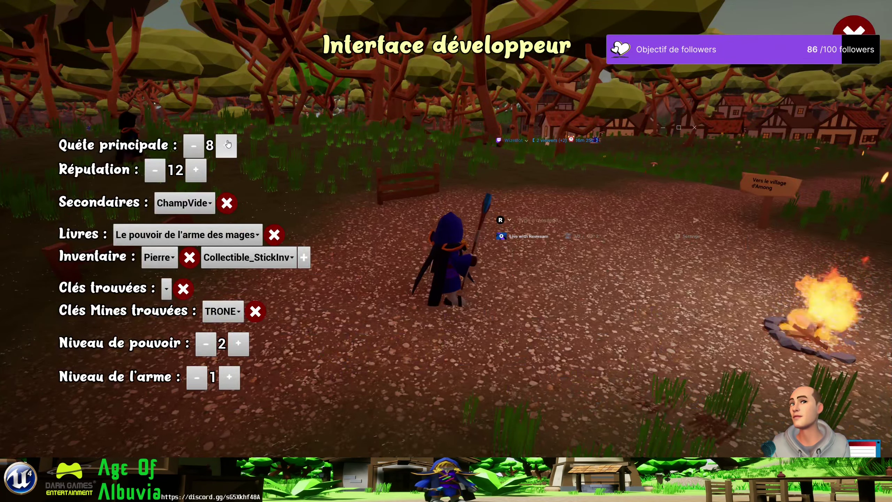
key("F11")
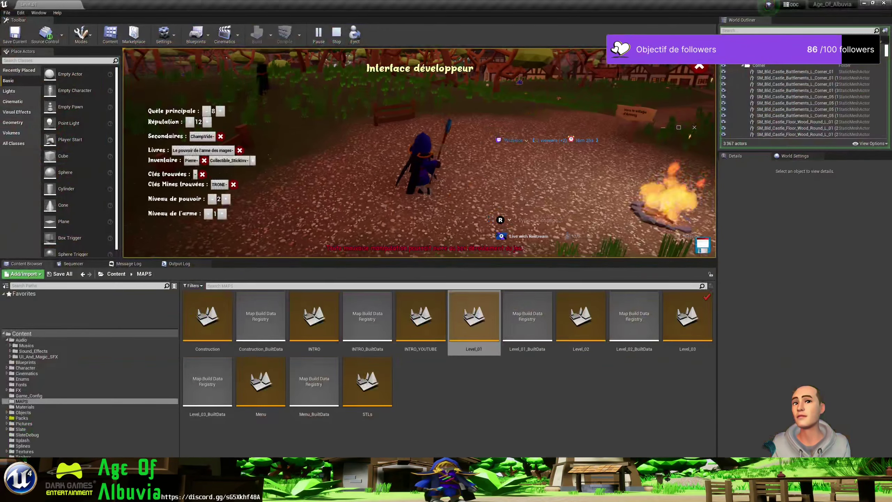
key("F11")
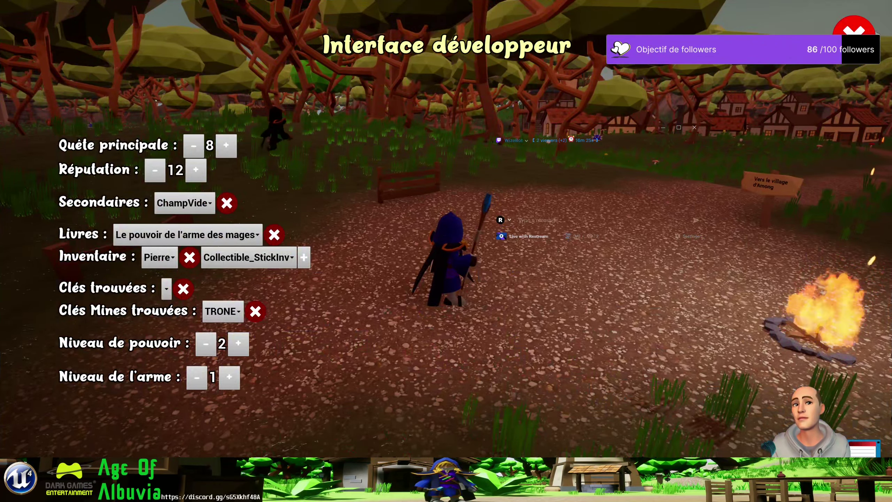
left_click(873, 32)
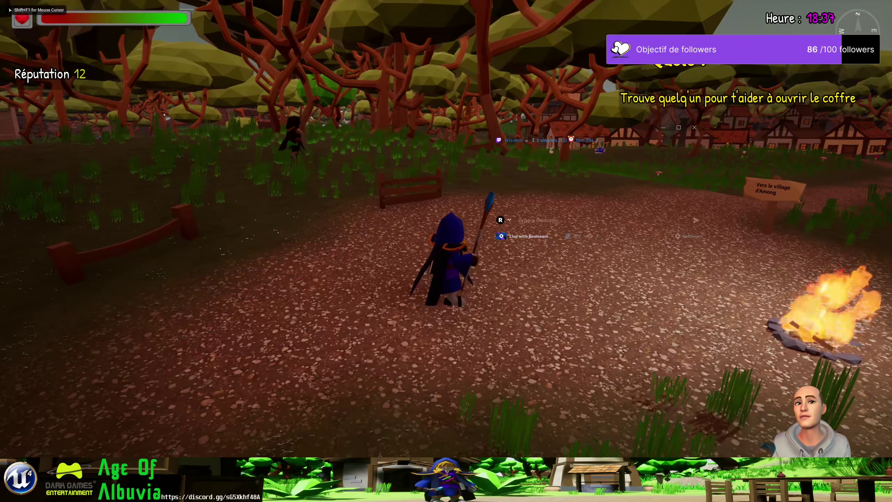
Run the character across the grassy hill, through the forest and up the dirt path
key("w")
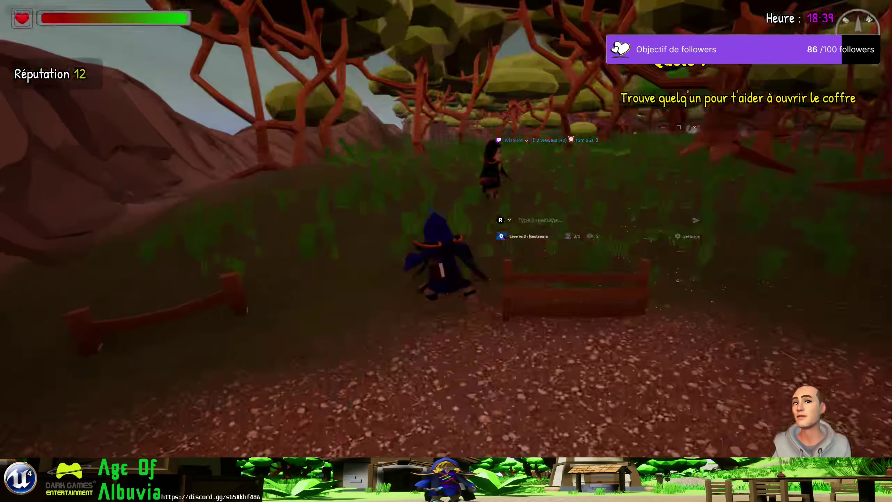
key("w")
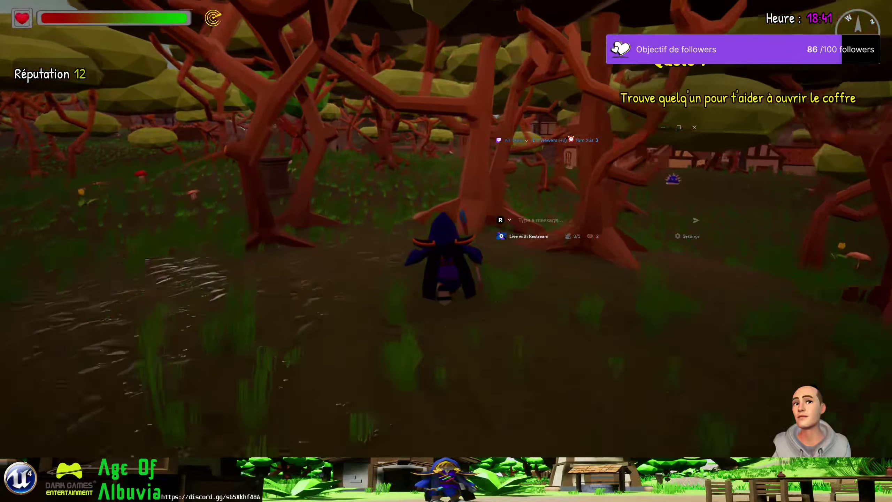
key("w")
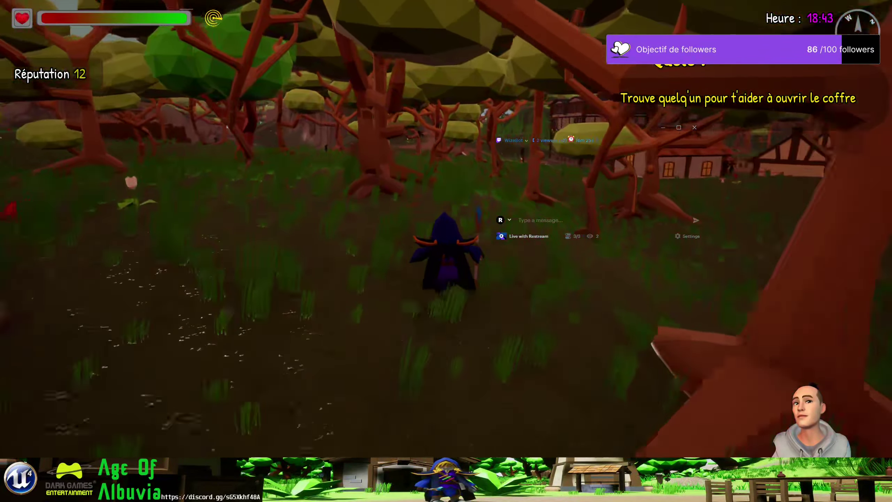
key("w")
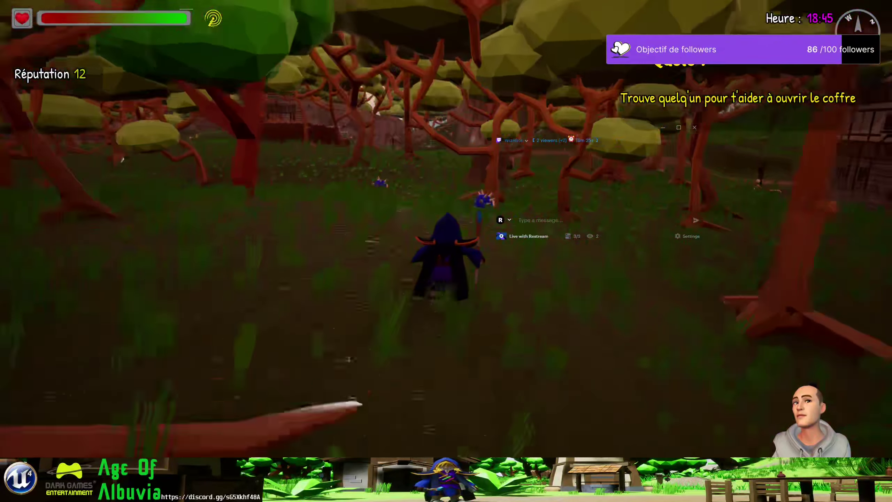
key("w")
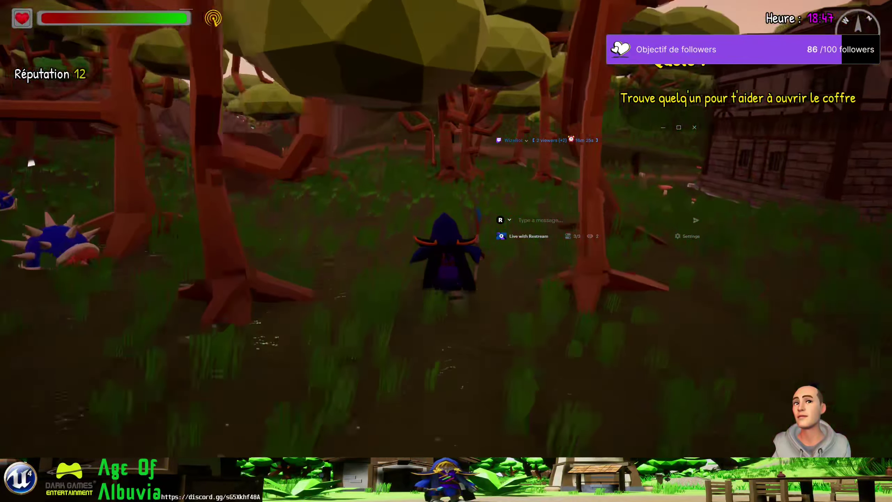
key("w")
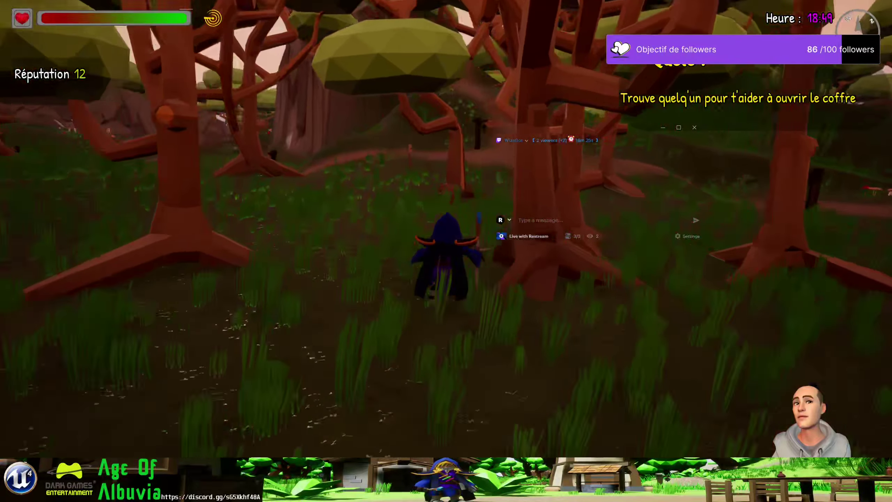
key("w")
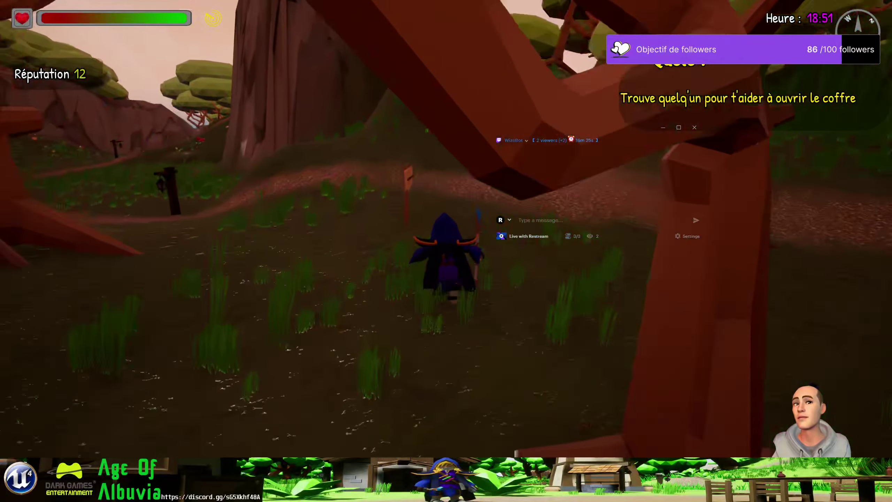
key("w")
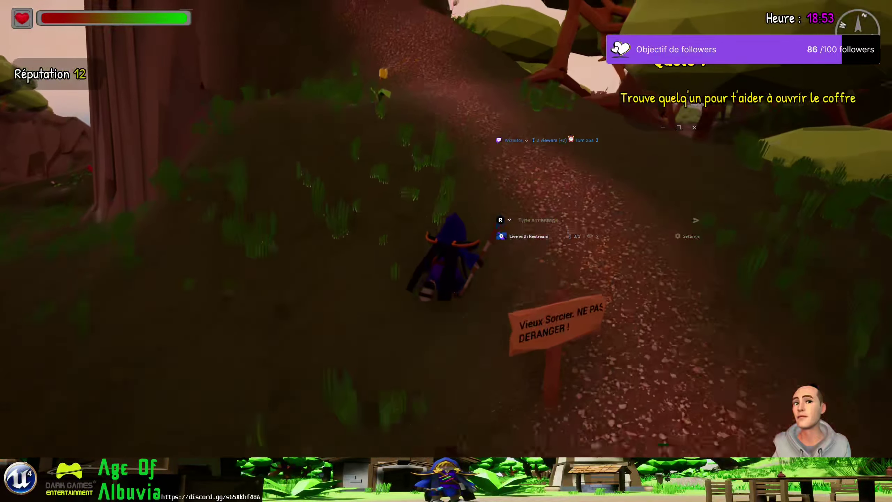
key("w")
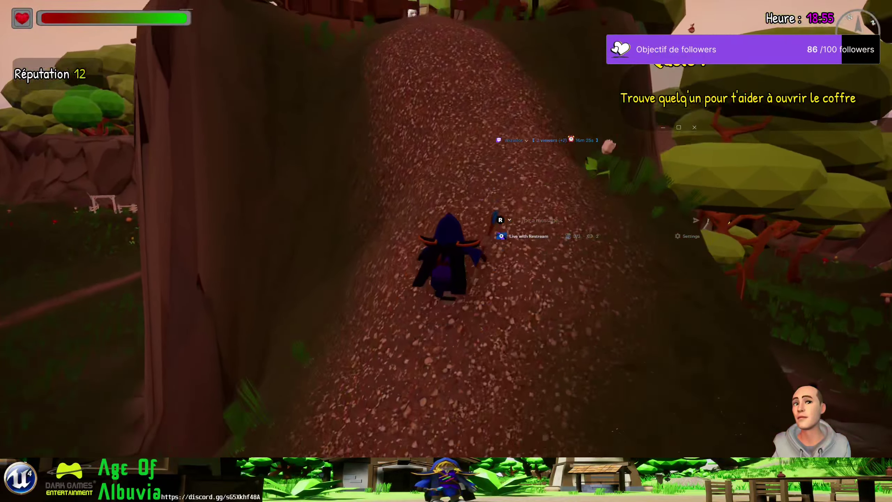
Cut past the lamp post into the village, then head back up the forest path
key("w")
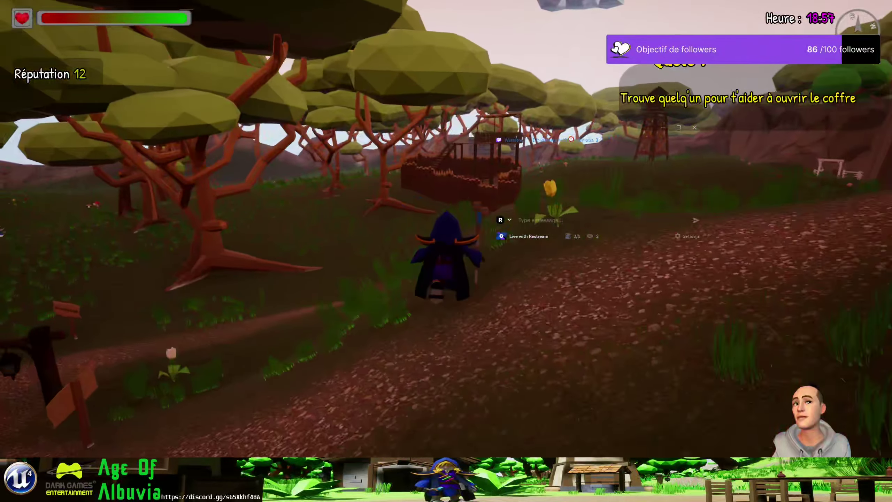
key("w")
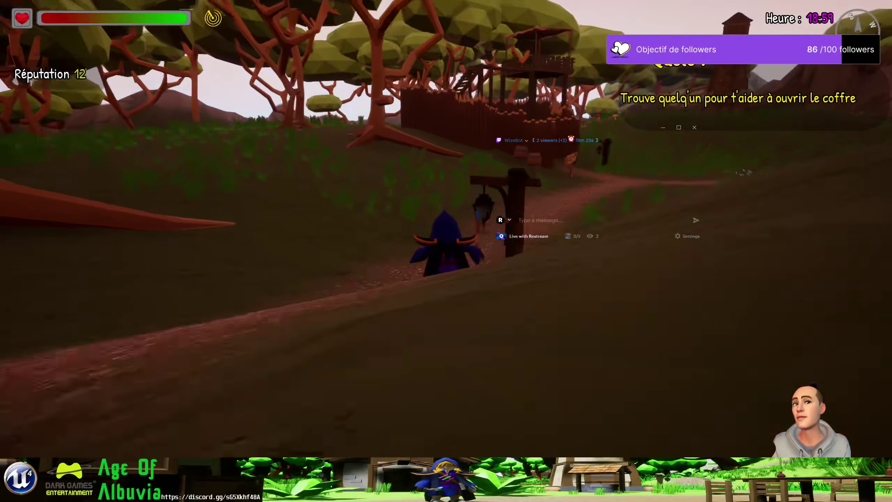
key("w")
key("w")
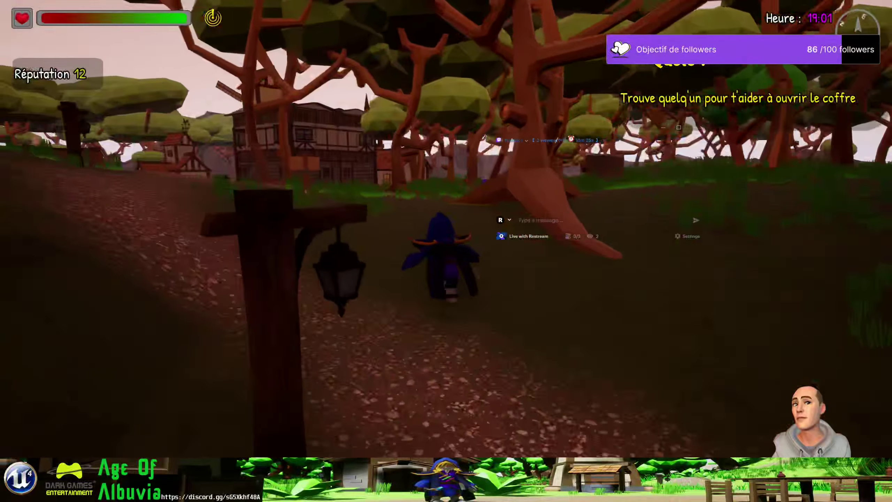
key("w")
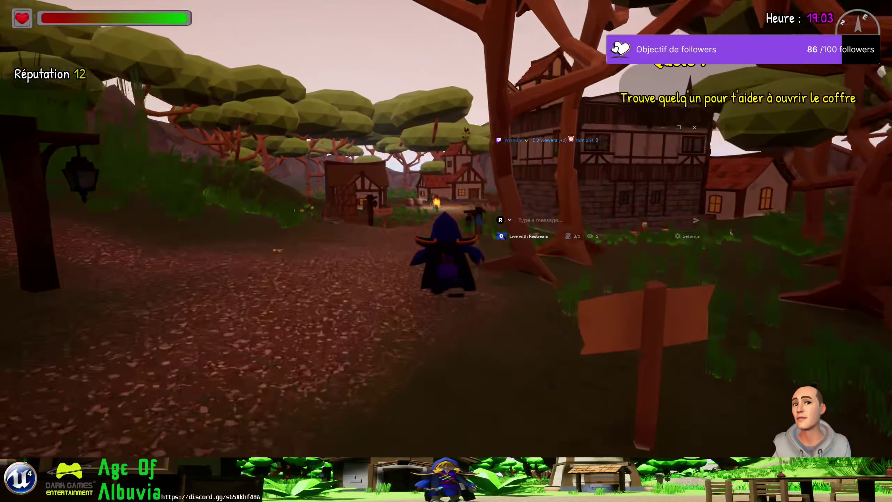
key("w")
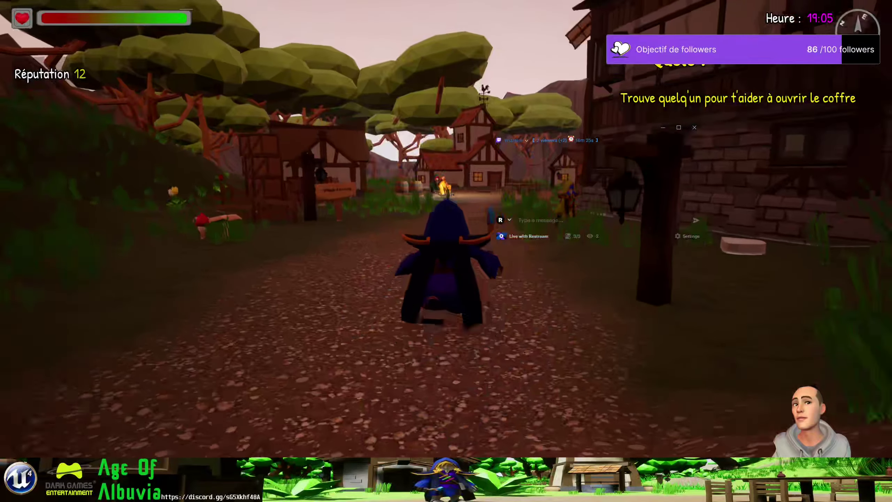
key("w")
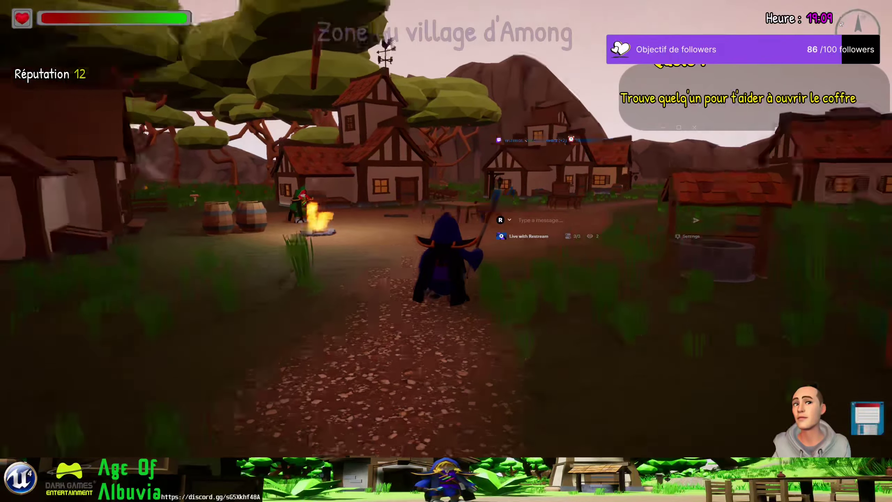
key("w")
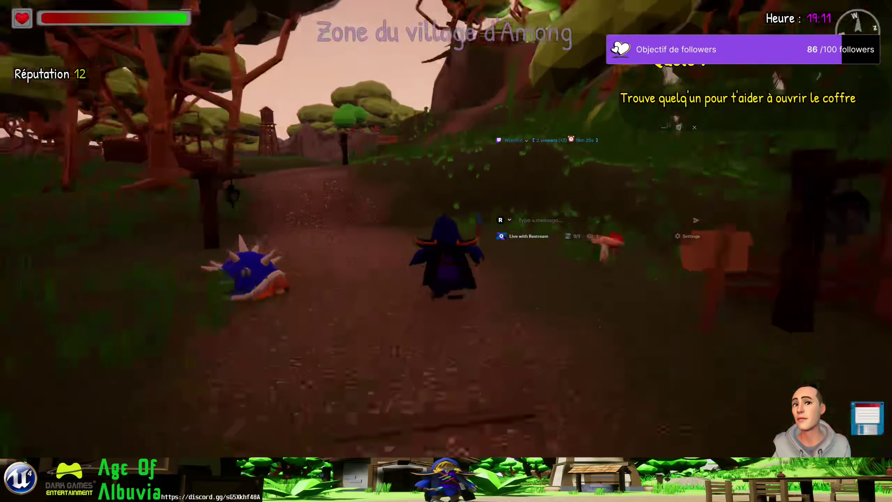
key("w")
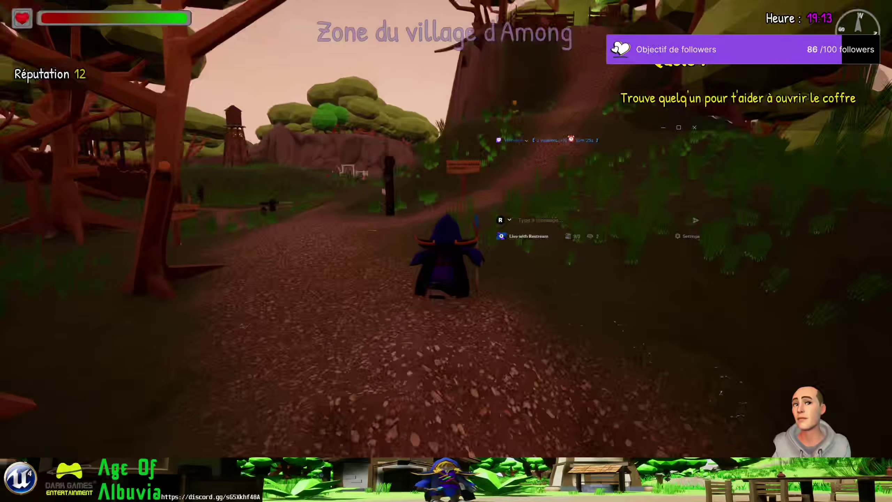
key("w")
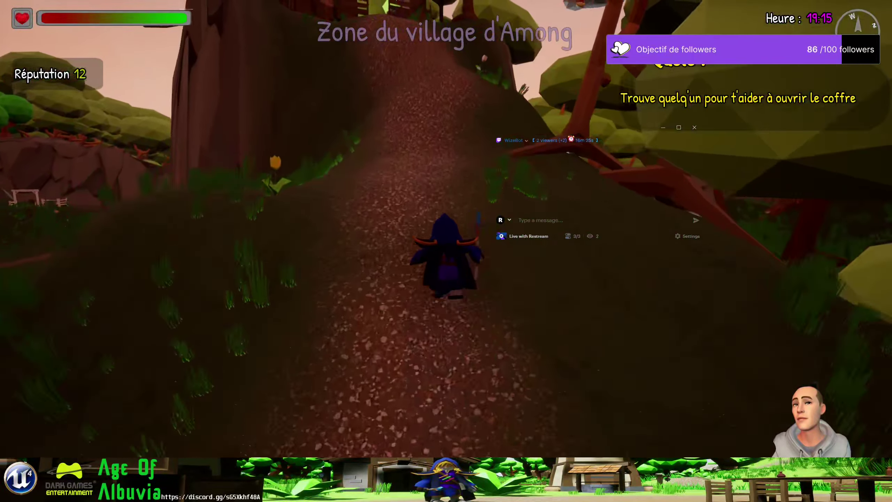
Climb the hill through the village gate to the old wizard, then stop play and restore the editor layout
key("w")
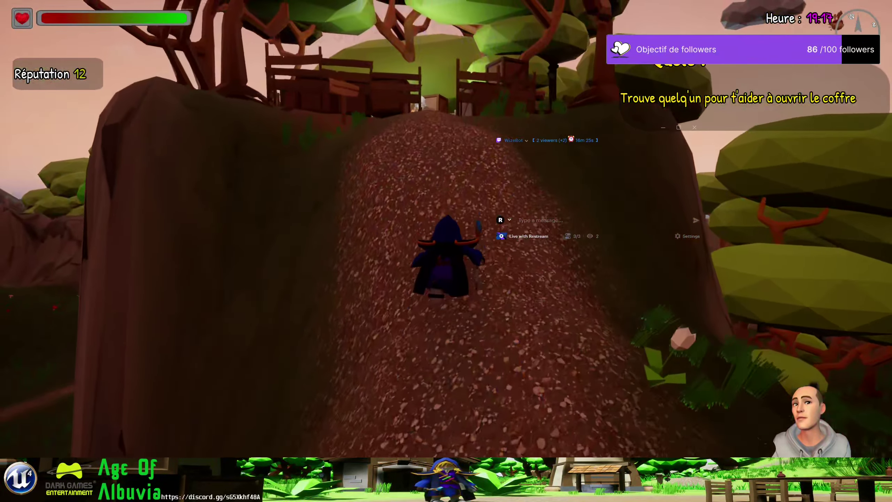
key("w")
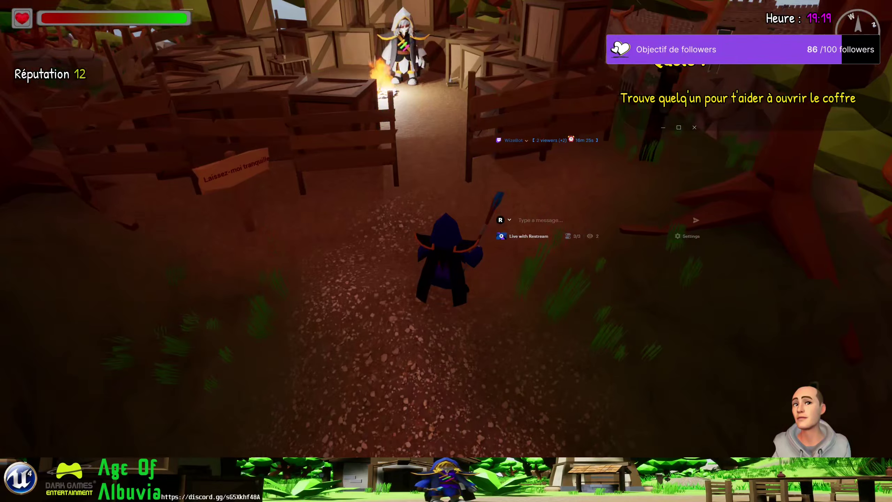
key("w")
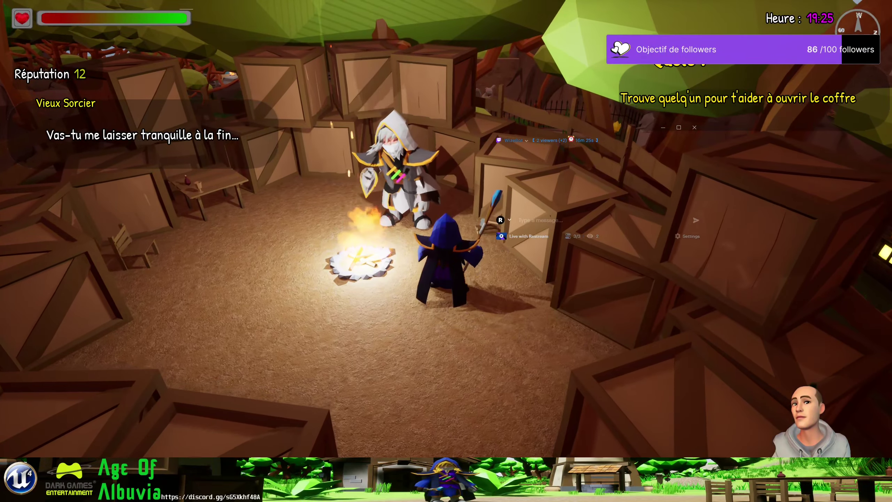
key("s")
key("s")
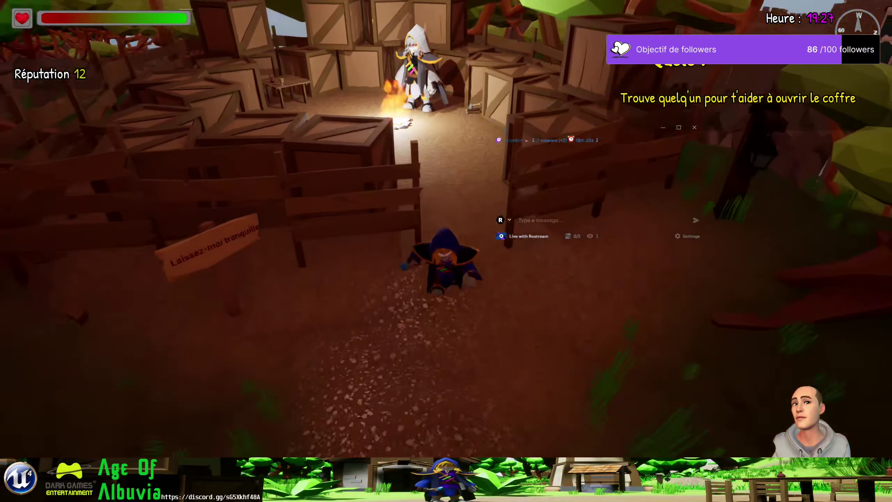
key("w")
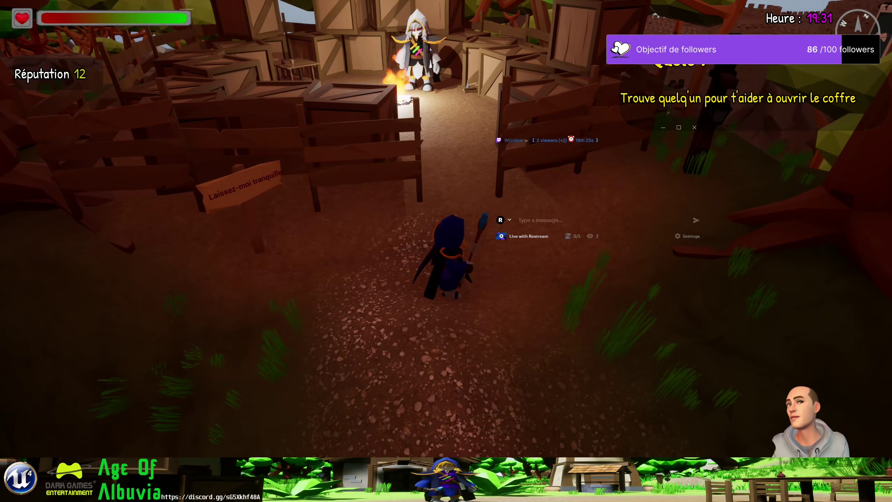
key("Escape")
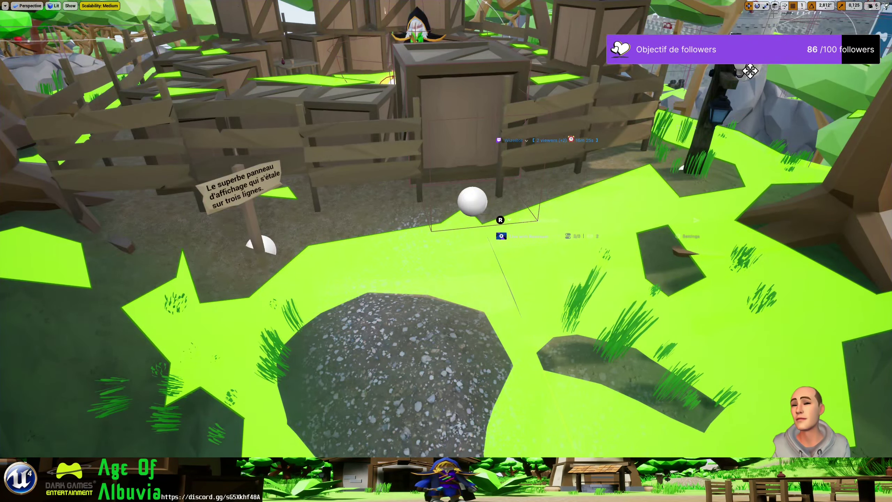
key("F11")
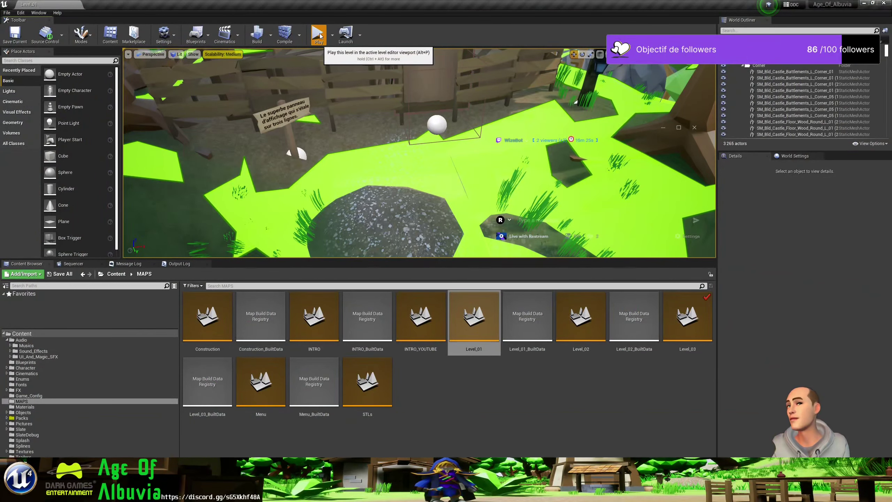
Play Level_01 and walk past the fire up the forest path to talk to the Vieux Sorcier
left_click(318, 35)
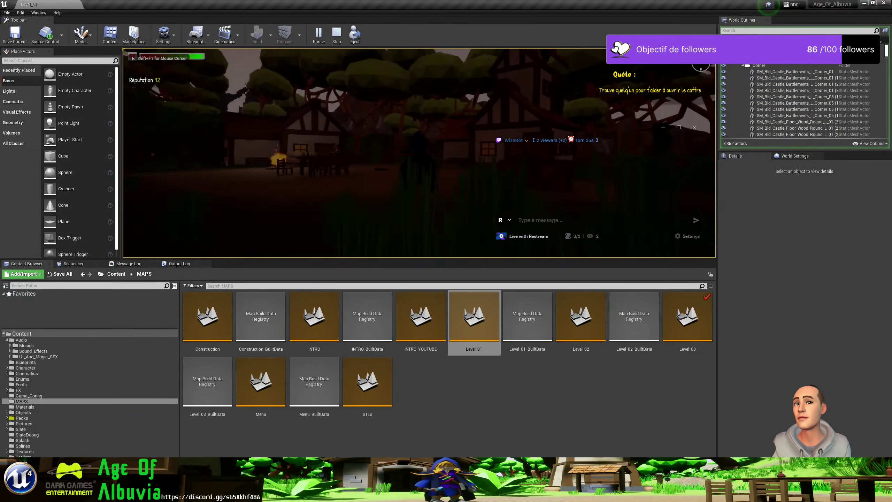
key("w")
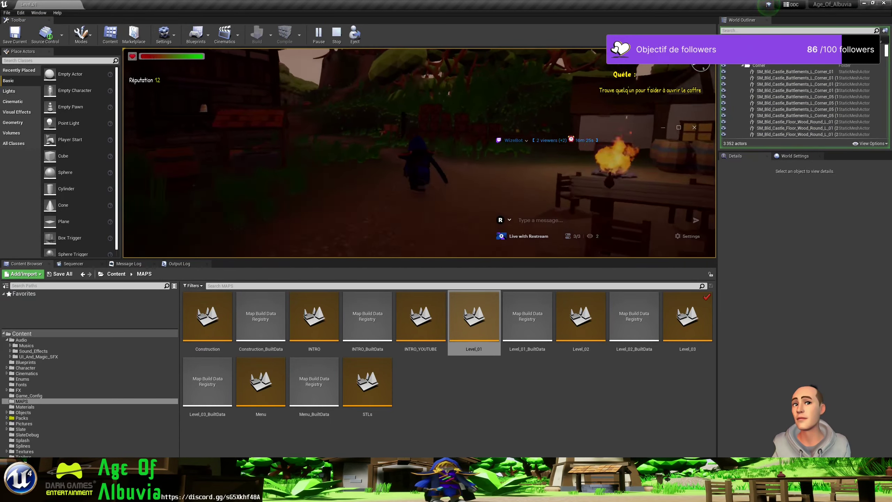
key("w")
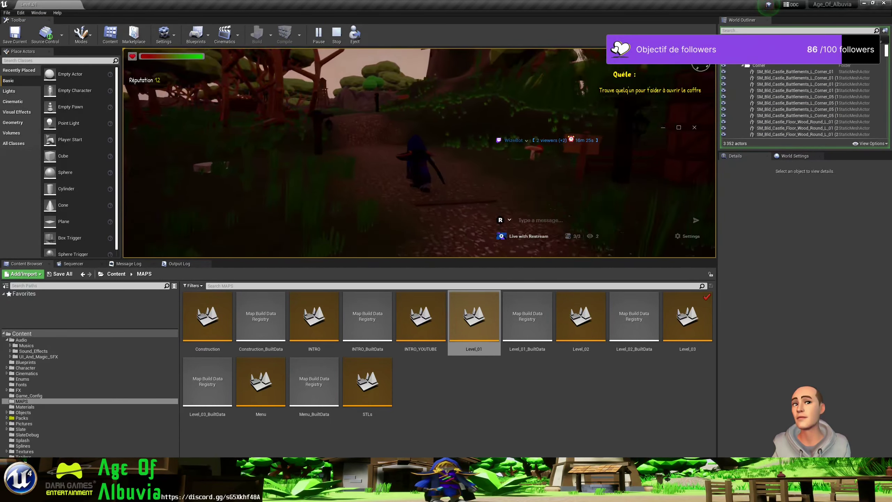
key("w")
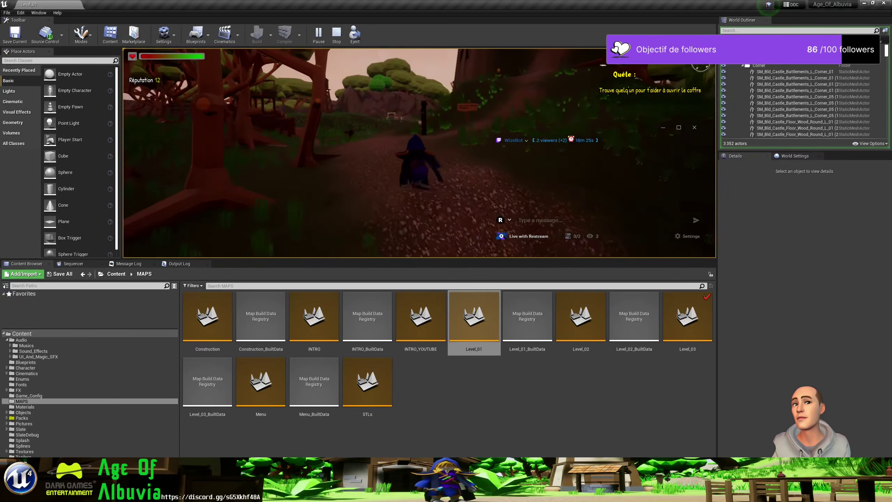
key("w")
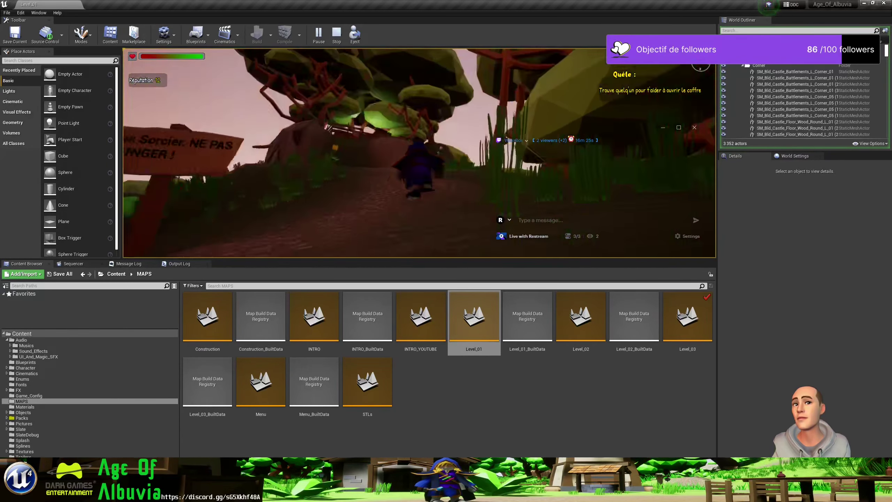
key("w")
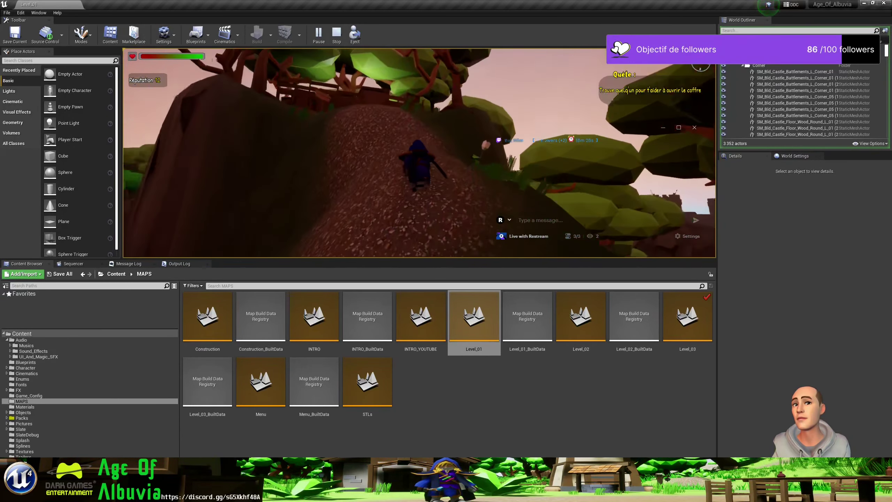
key("w")
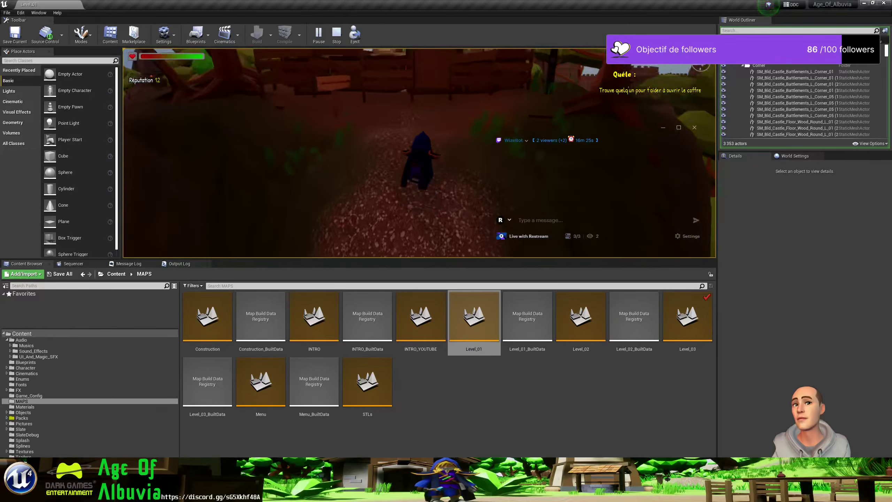
key("e")
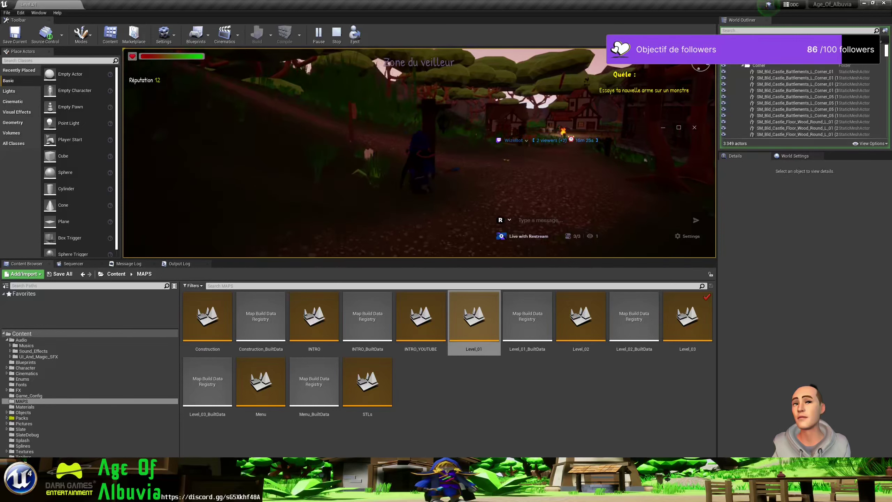
Set the main quest to 9 in the developer interface and start walking toward the village
key("F11")
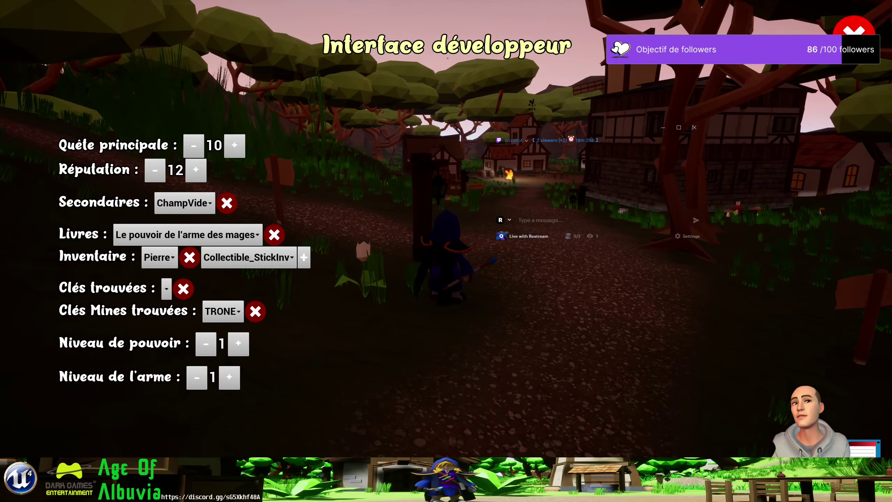
key("Tab")
key("w")
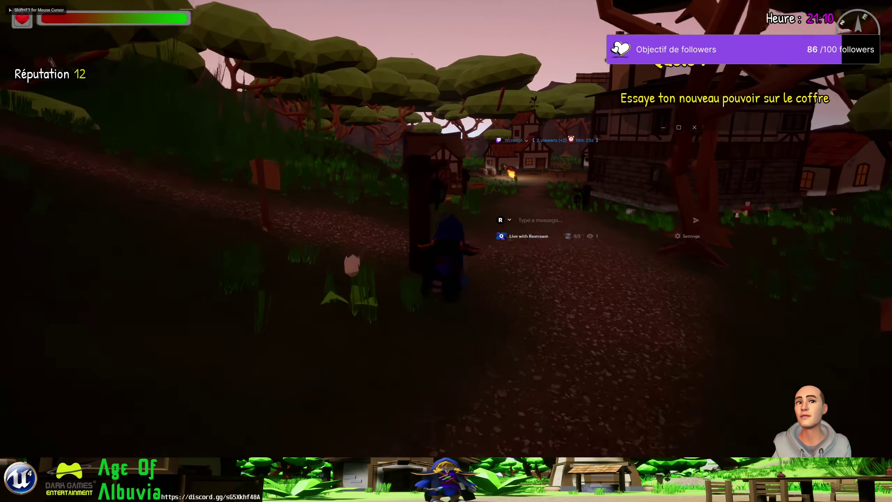
key("w")
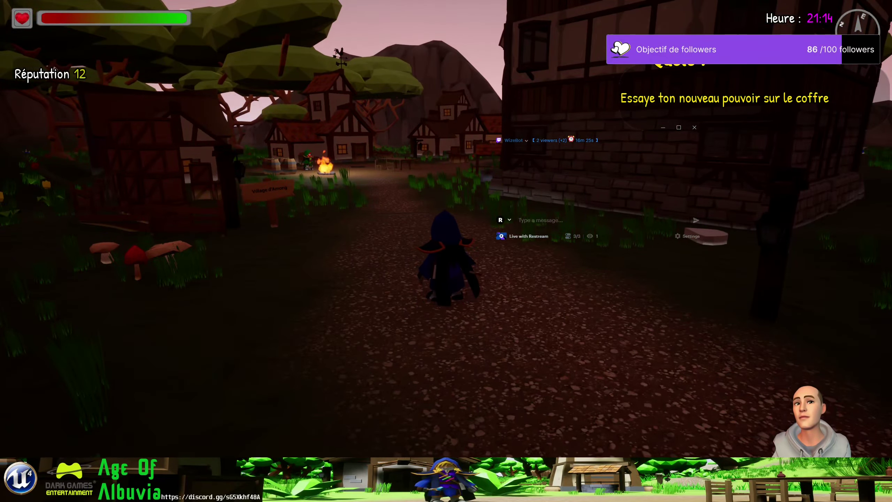
key("w")
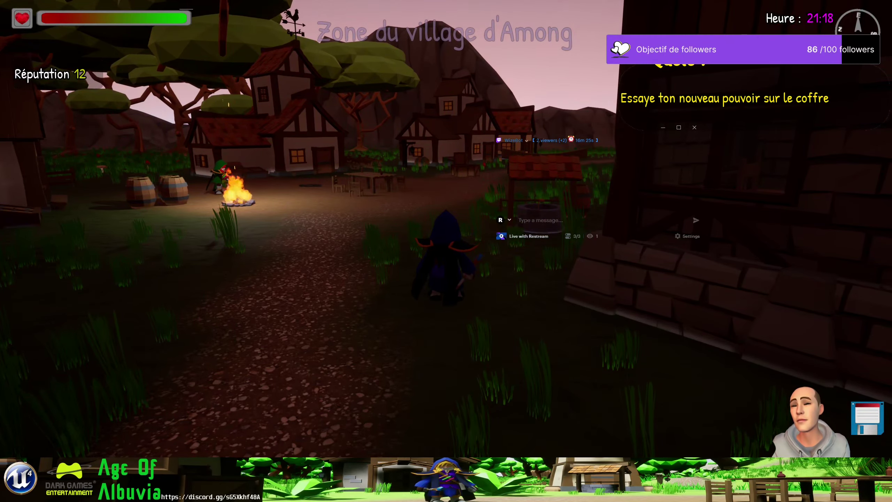
Check the developer interface again, walk to the village campfire, and stop the play test
key("F11")
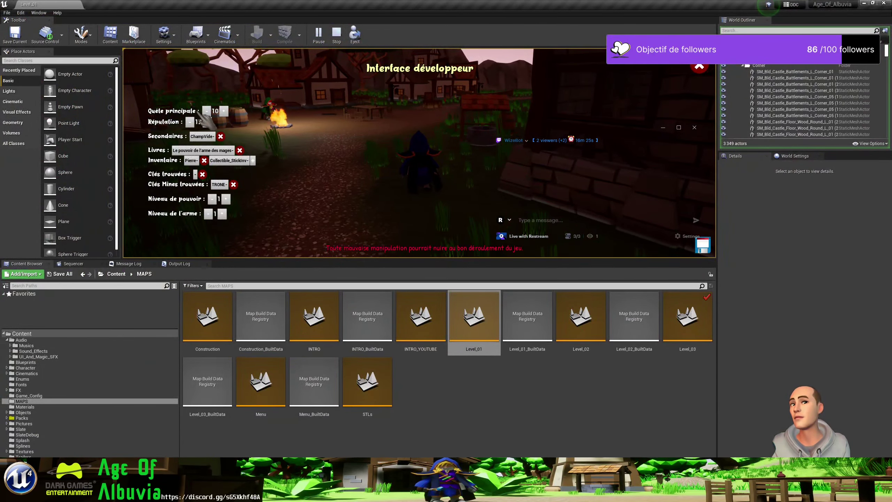
left_click(699, 66)
key("s")
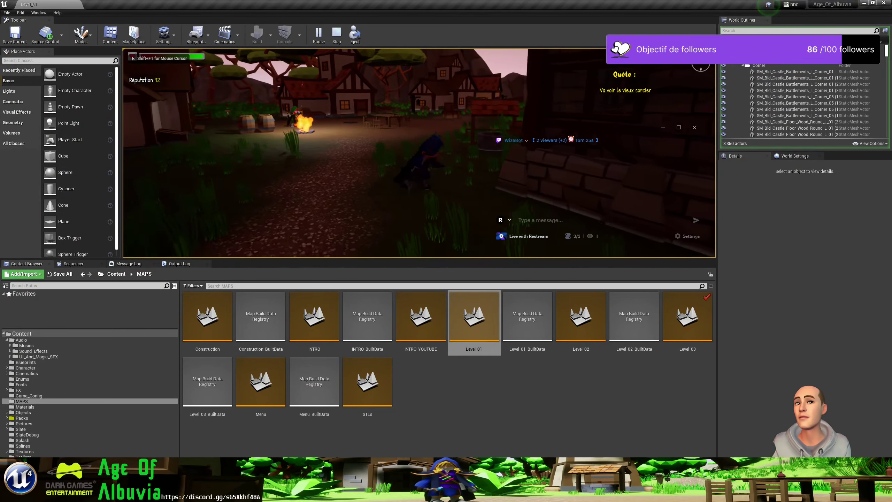
key("w")
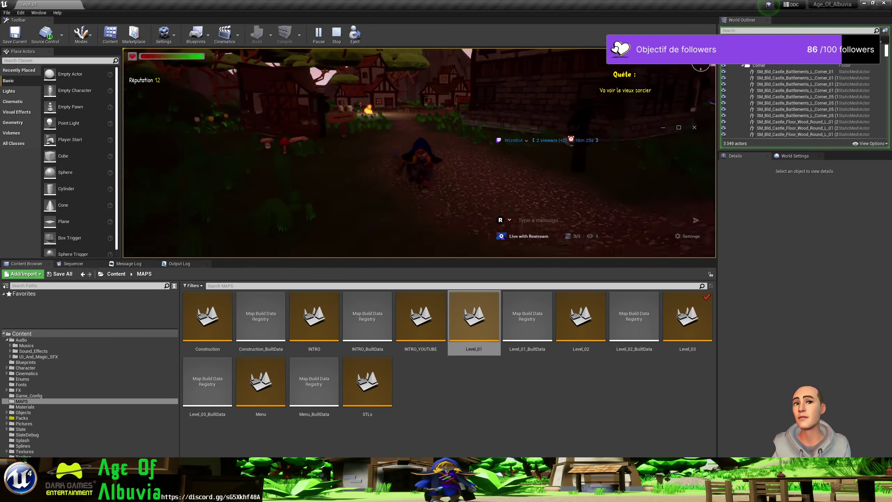
key("w")
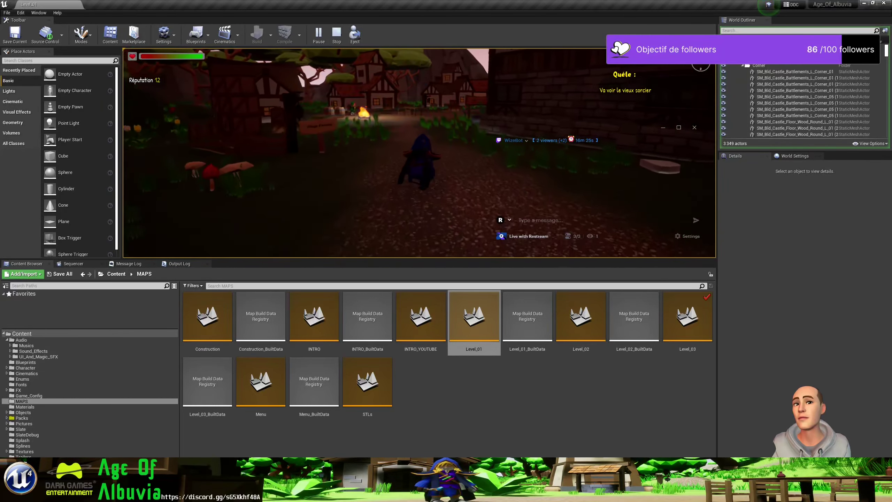
key("w")
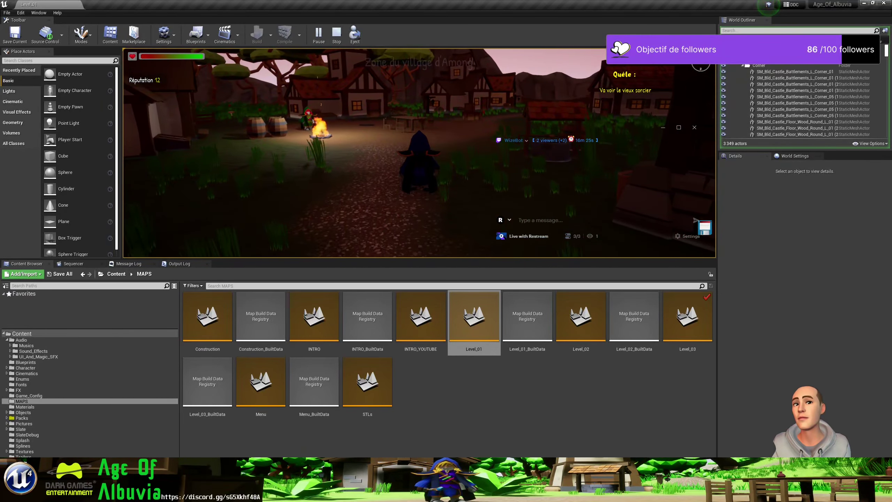
key("Escape")
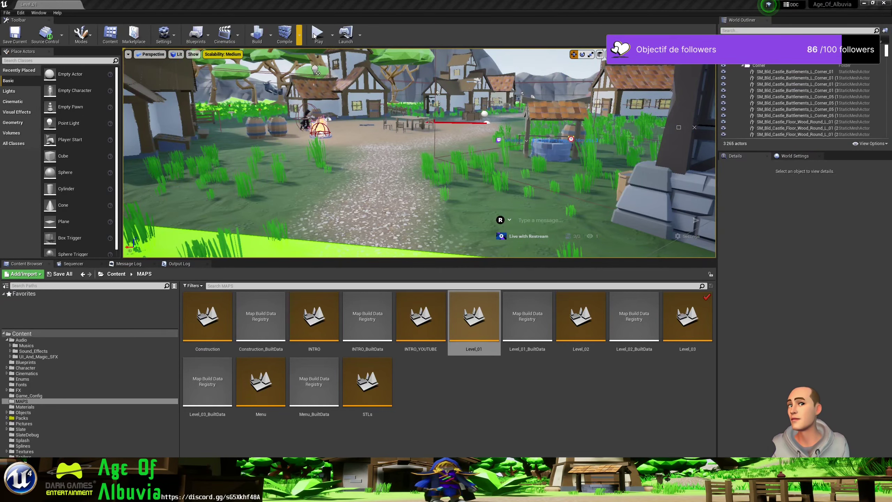
Briefly start and stop Play, then fly the viewport past the blue-roofed house toward the wizard's crates
left_click(315, 35)
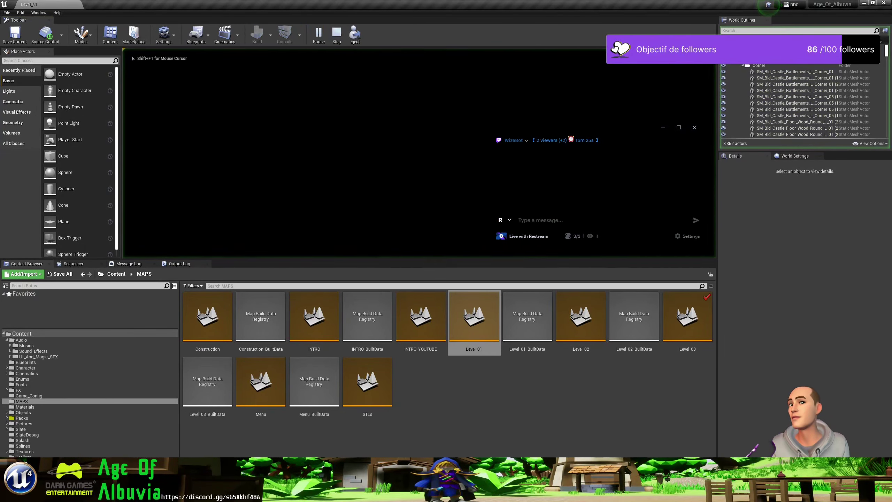
key("Escape")
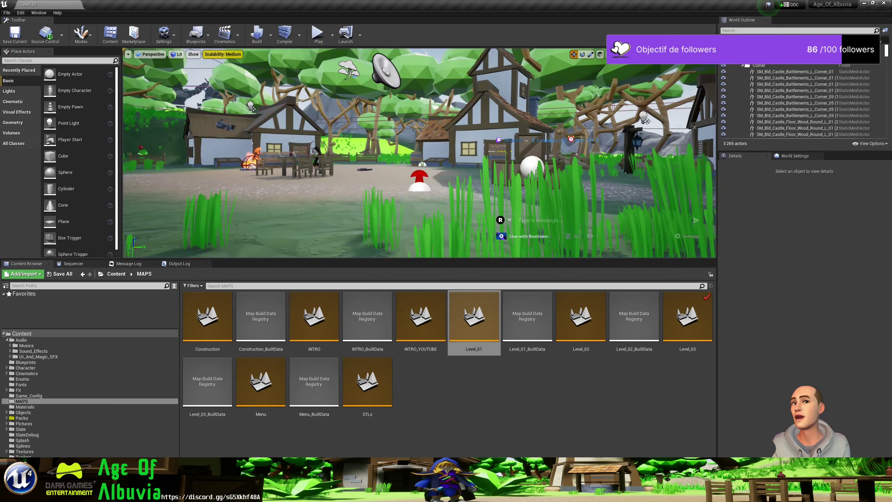
mouse_move(253, 191)
right_mouse_down()
mouse_move(267, 197)
mouse_move(288, 186)
right_mouse_up()
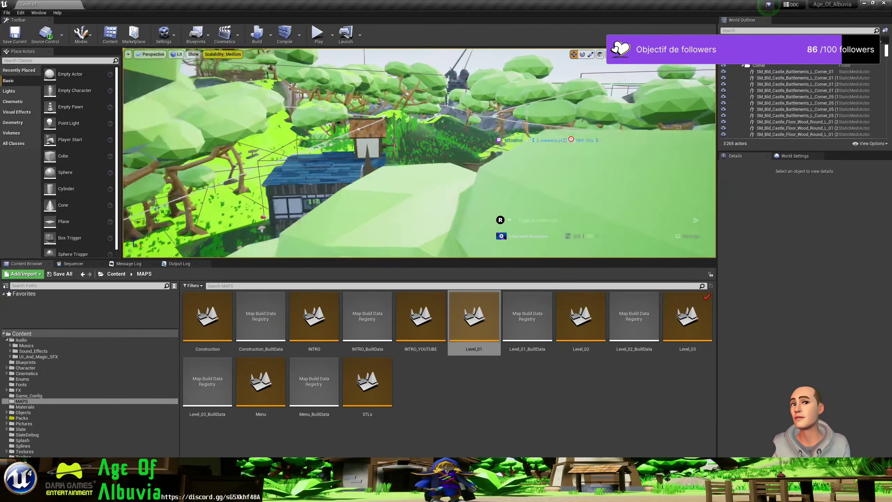
right_click_drag(288, 186, 302, 179)
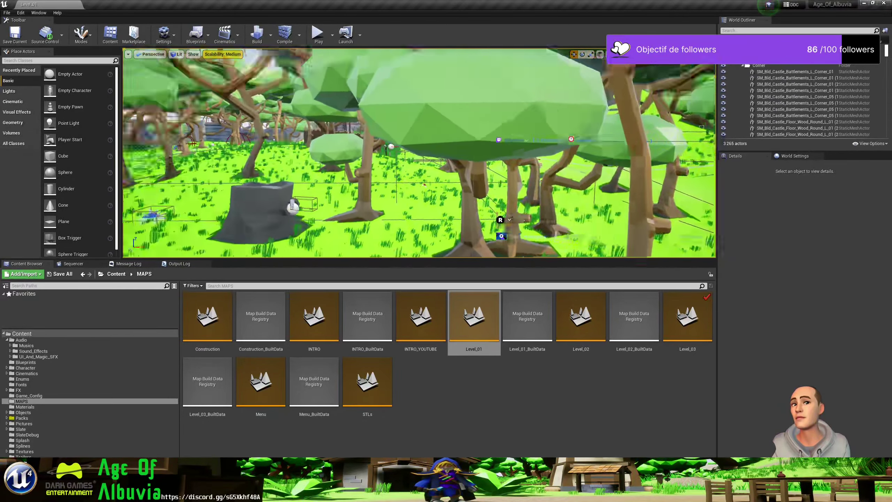
mouse_move(489, 203)
right_mouse_down()
mouse_move(435, 209)
mouse_move(540, 117)
right_mouse_up()
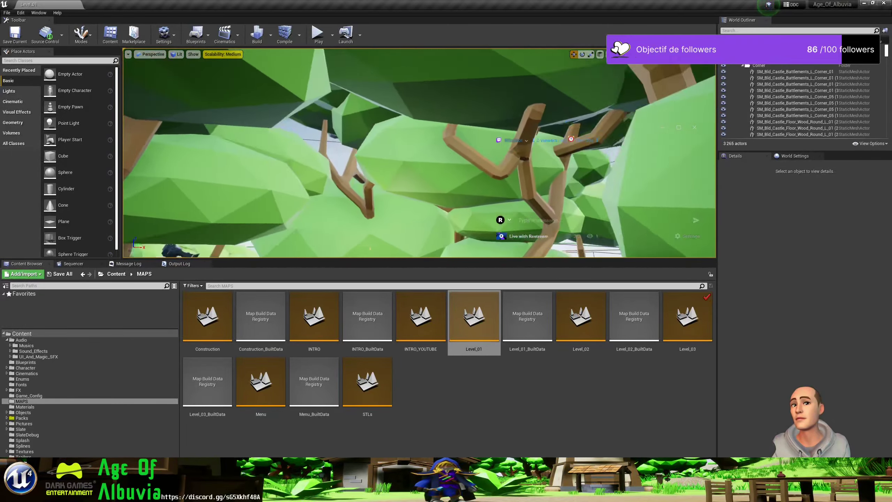
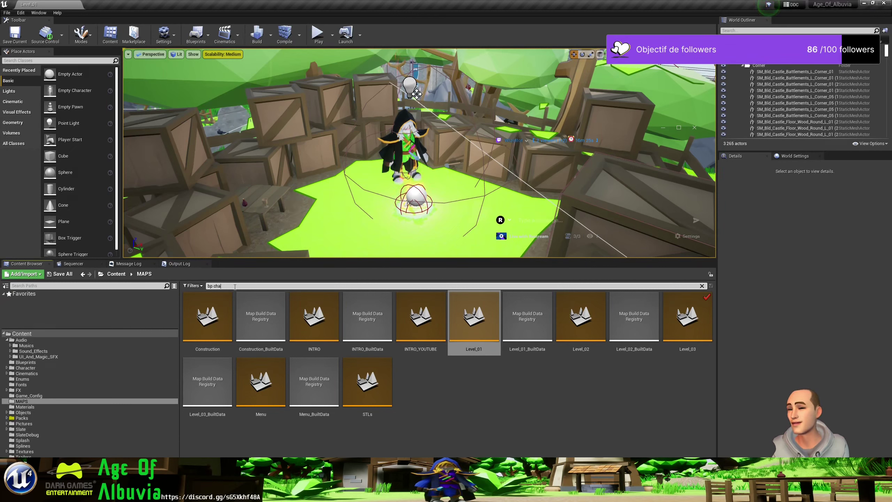
Find BP_Character with a 'bp char' search, open it and look over its Event Graph
type("r")
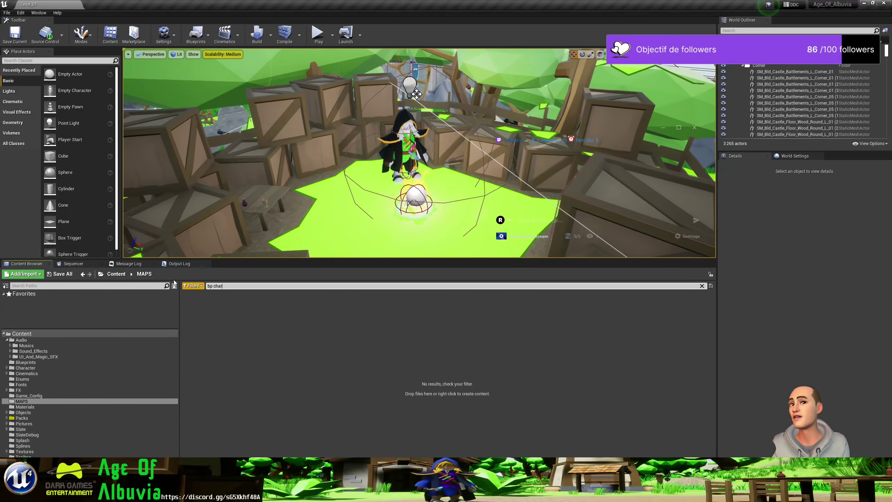
left_click(116, 274)
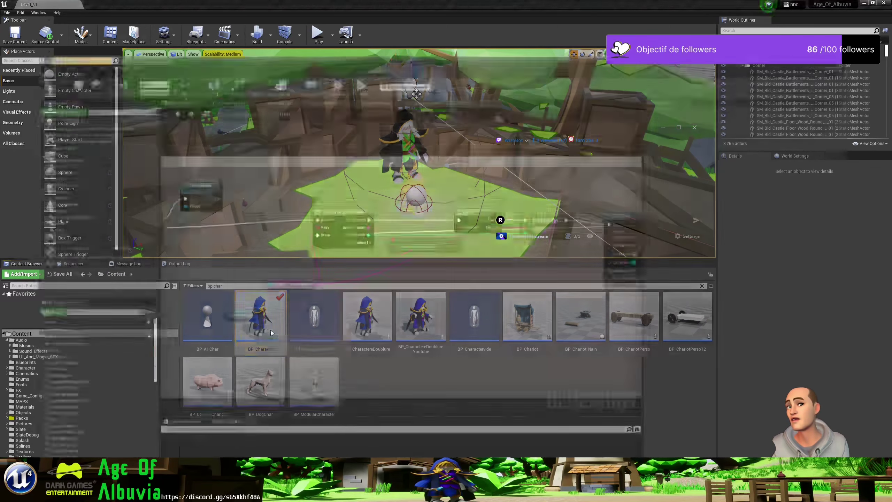
double_click(270, 330)
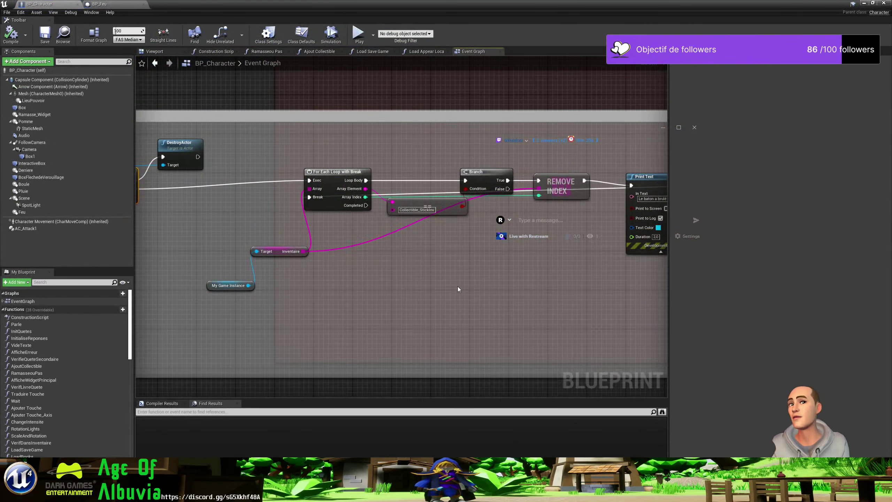
scroll(457, 289, "down", 2)
scroll(457, 289, "down", 3)
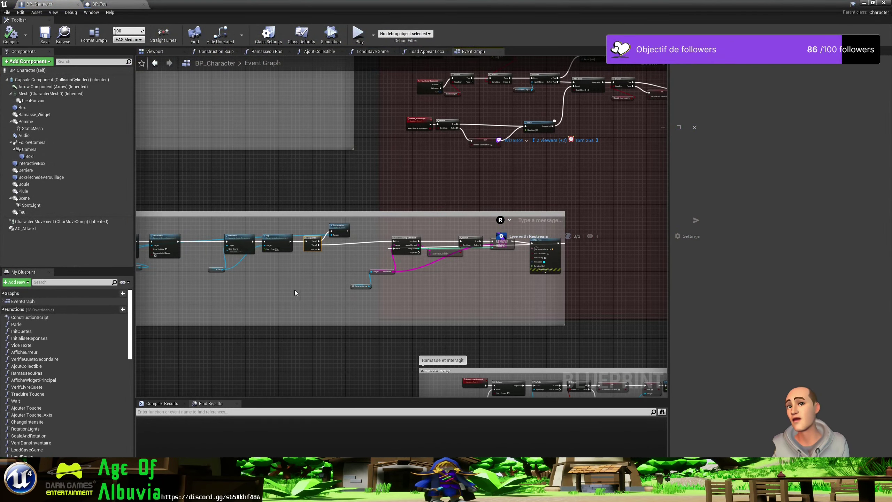
right_click_drag(295, 292, 471, 278)
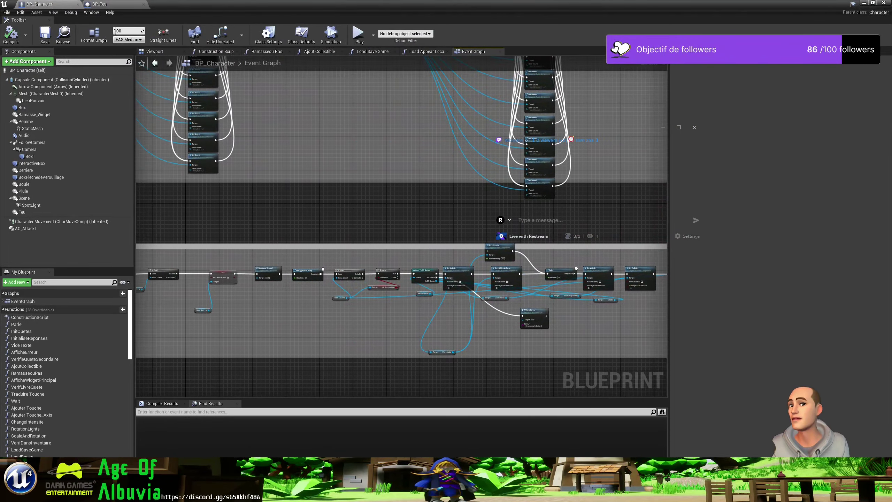
right_click_drag(571, 307, 608, 307)
Frame the character in the Viewport and inspect the LieuPouvoir component's transform (scale 1.333333)
left_click(157, 53)
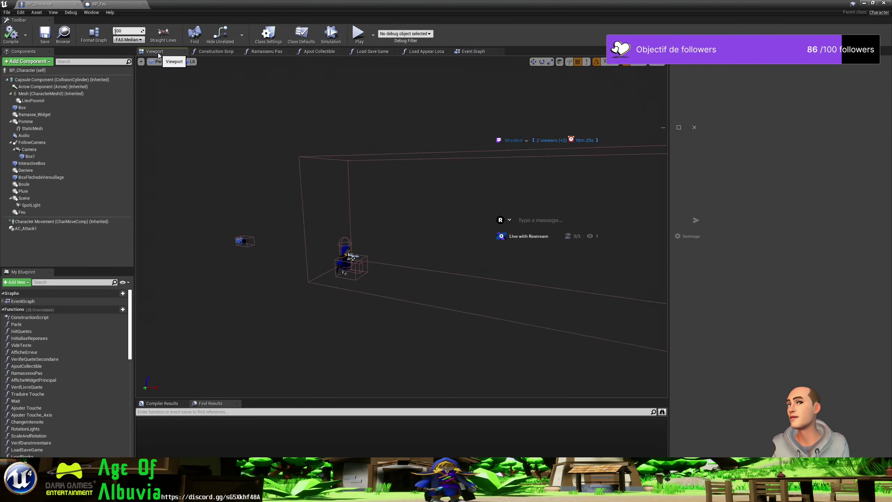
scroll(325, 252, "up", 3)
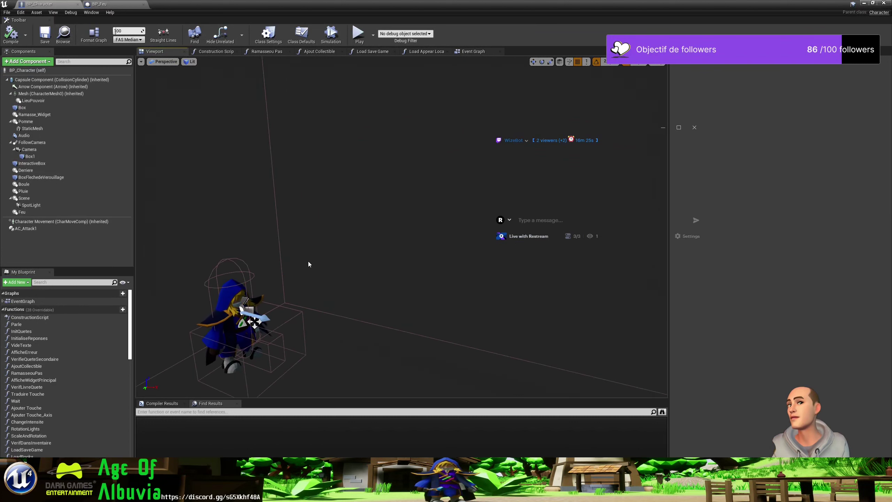
key("f")
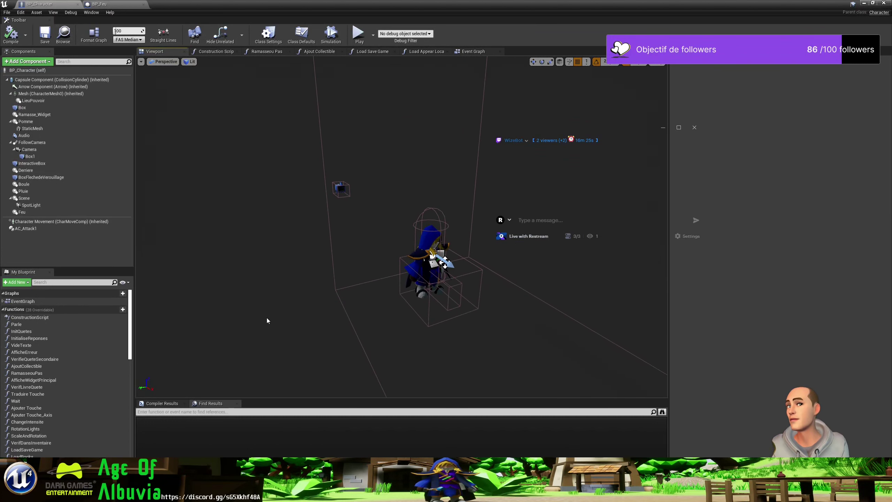
scroll(267, 318, "up", 3)
scroll(267, 318, "up", 3)
scroll(269, 316, "down", 3)
scroll(269, 316, "down", 3)
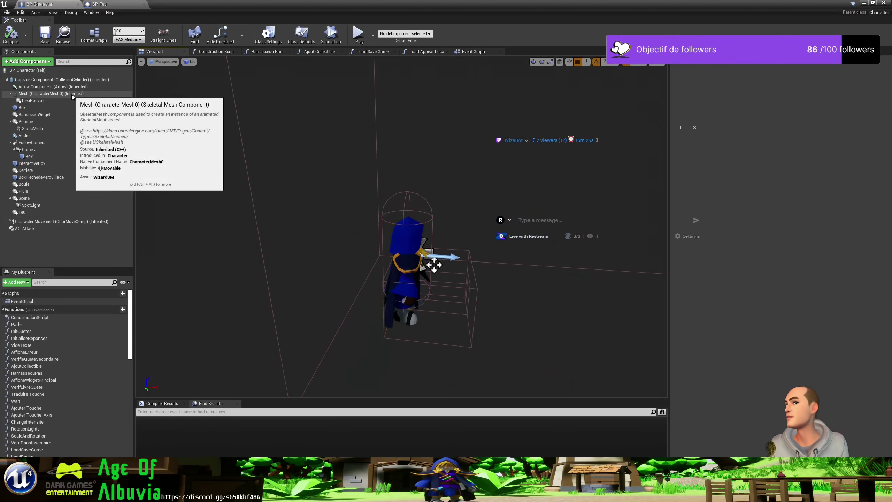
left_click(70, 101)
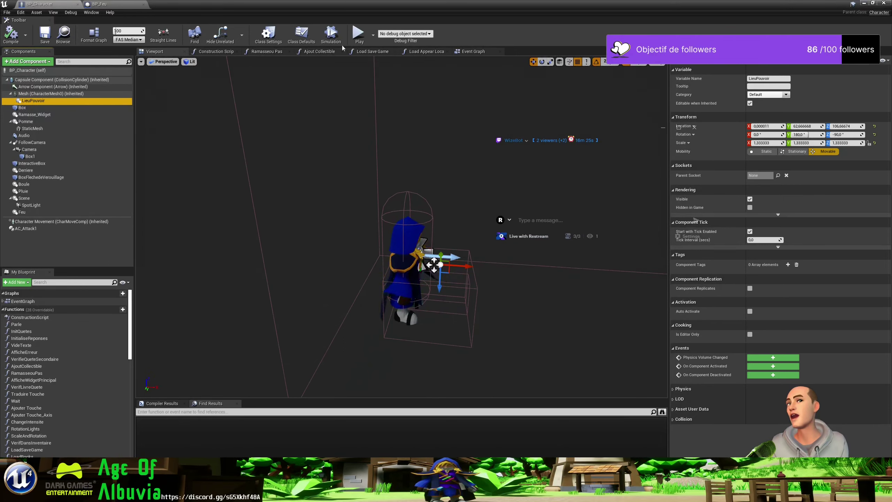
Select the wizard BP_Sorcier in the level and open its blueprint for editing
left_click(860, 5)
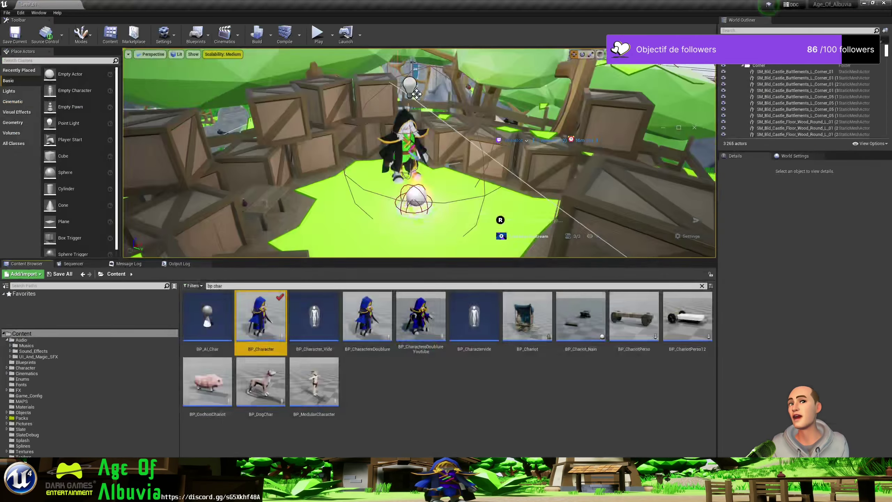
left_click(413, 141)
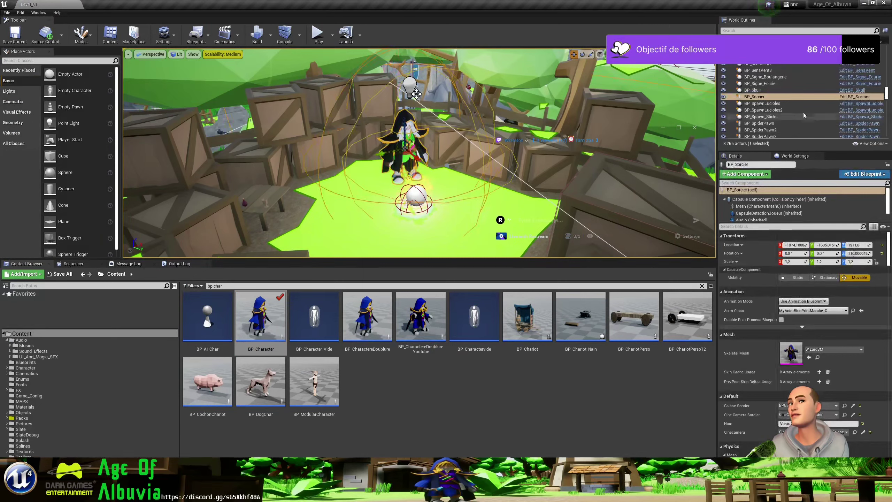
left_click(850, 97)
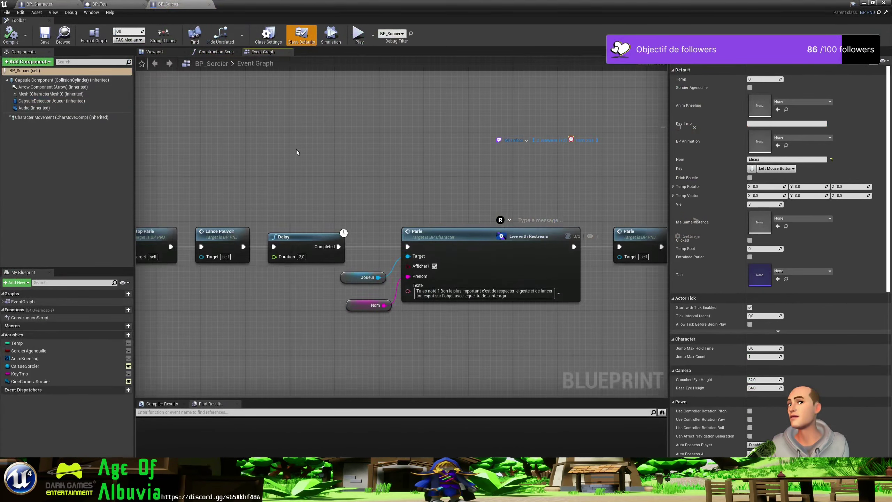
In BP_Sorcier's Viewport, select the Capsule Component and bring up its options menu
left_click(163, 53)
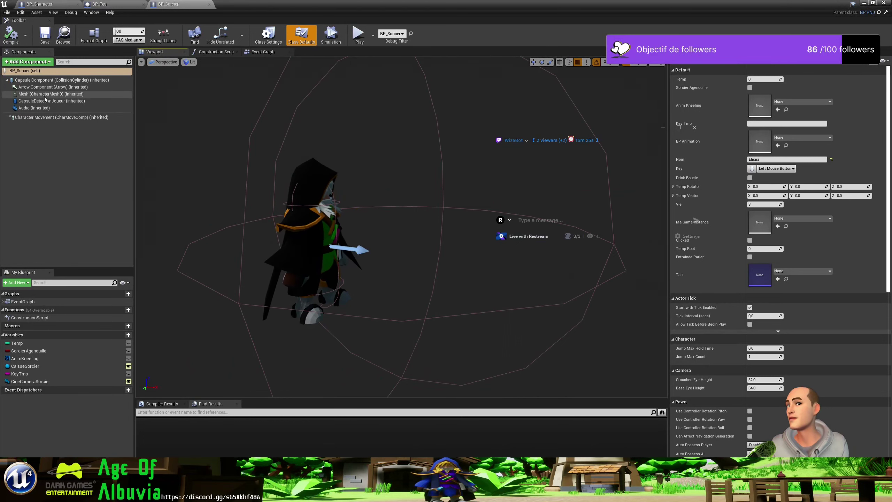
left_click(30, 84)
right_click(30, 84)
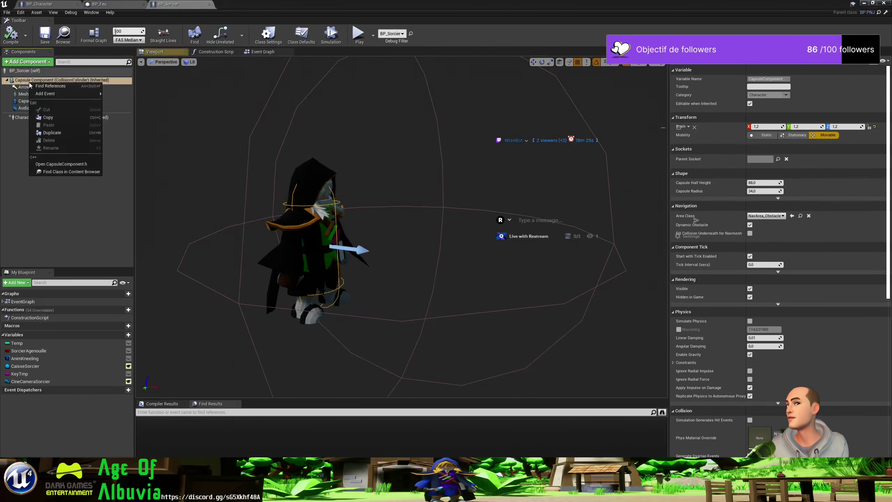
mouse_move(53, 93)
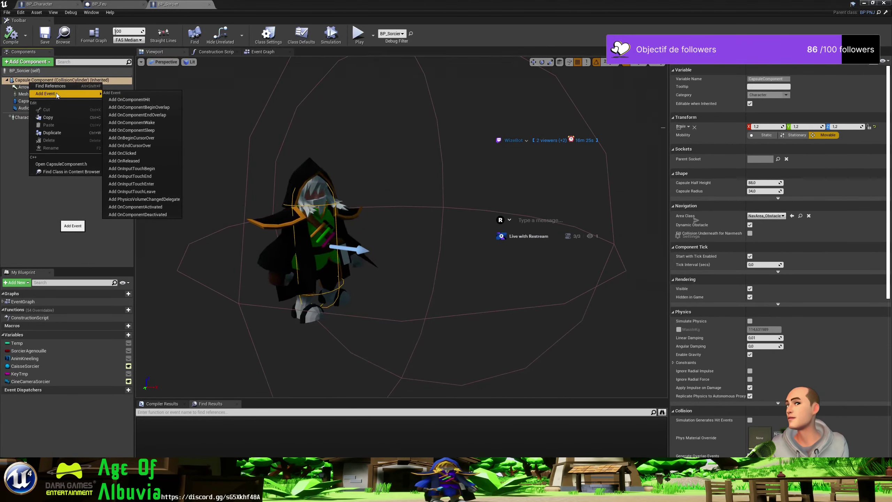
Add a Scene component to BP_Sorcier and rename it 'Lieu pouvoir'
left_click(31, 62)
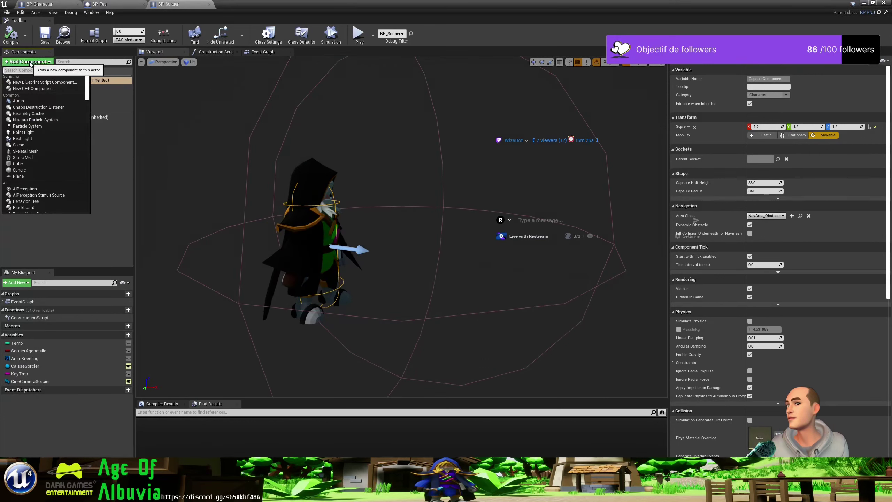
type("sce")
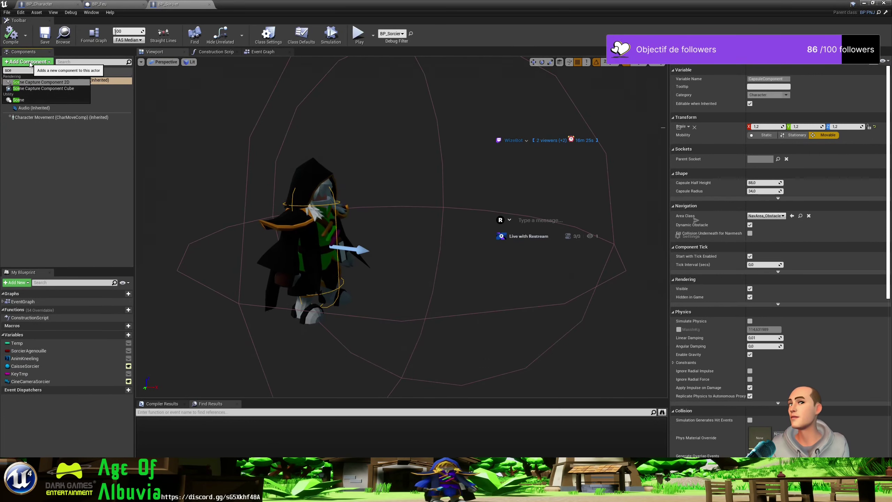
left_click(14, 101)
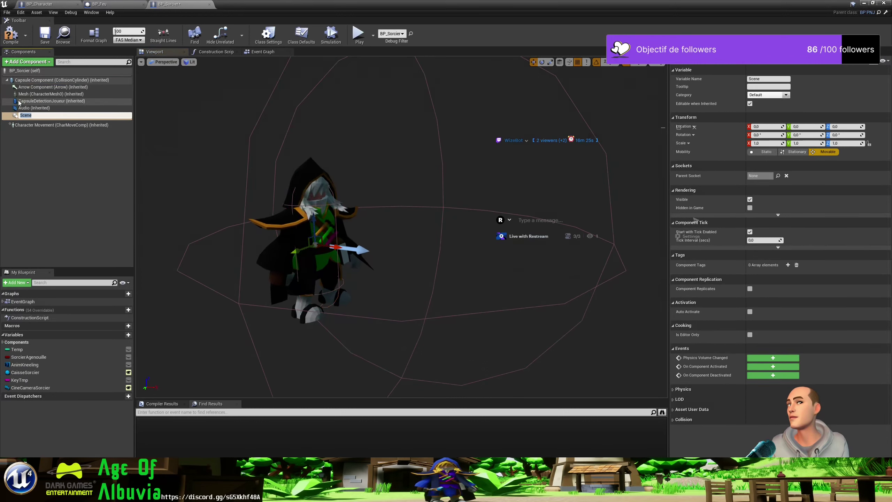
left_click(26, 115)
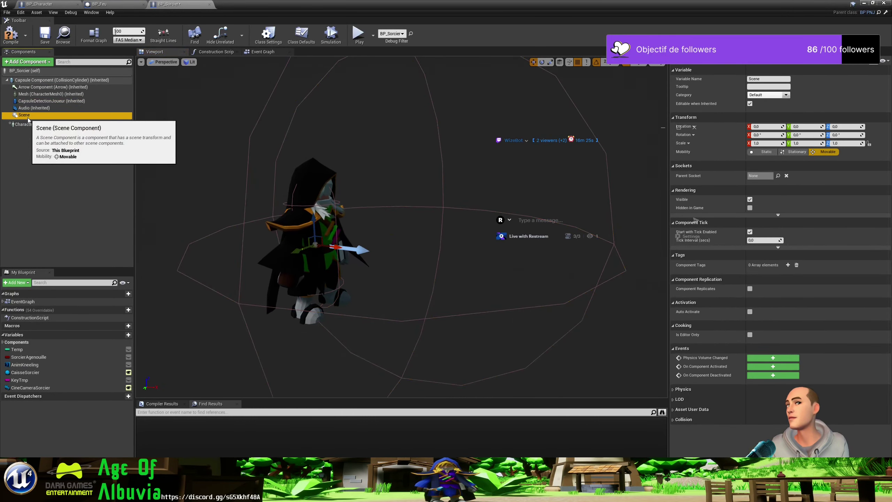
left_click(770, 79)
type("Lieu pouvoir")
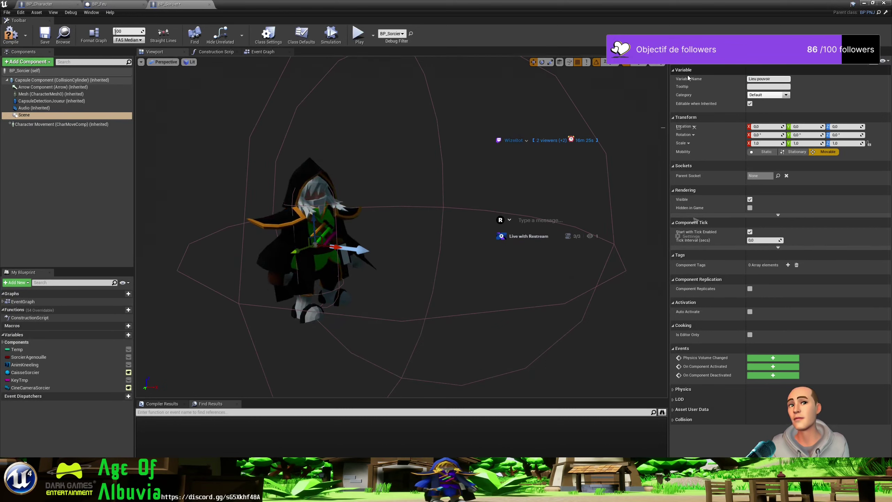
key("Return")
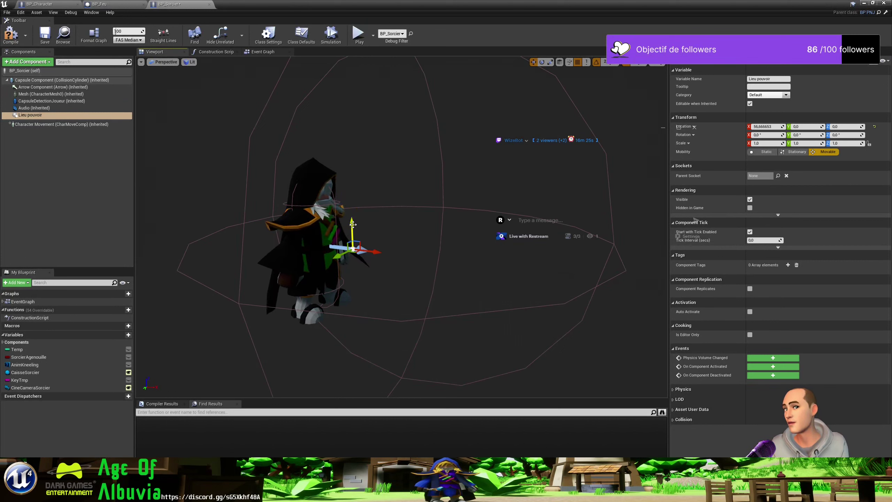
Raise Lieu pouvoir to Z 50, compile BP_Sorcier and return to BP_Character
left_click_drag(356, 202, 363, 182)
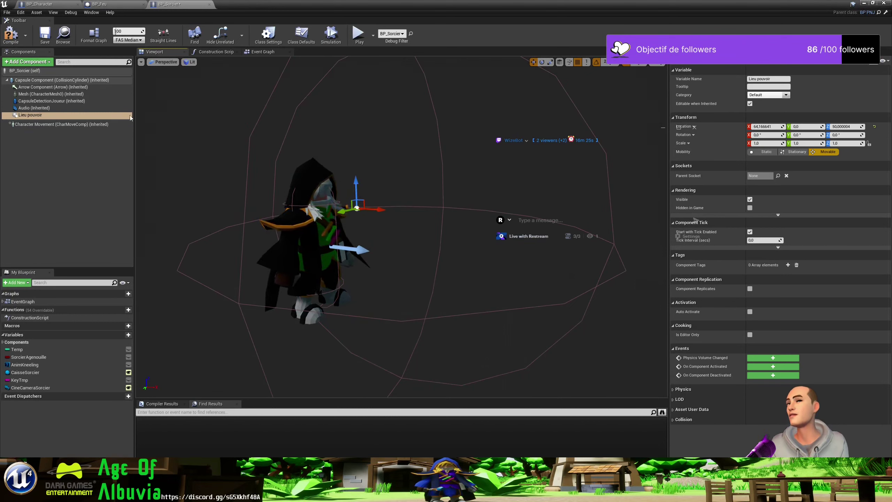
left_click(16, 43)
left_click(44, 36)
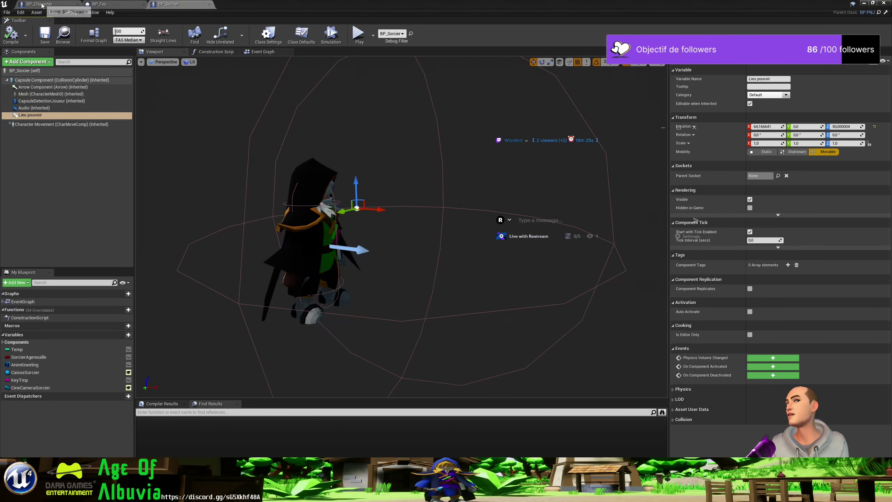
left_click(47, 5)
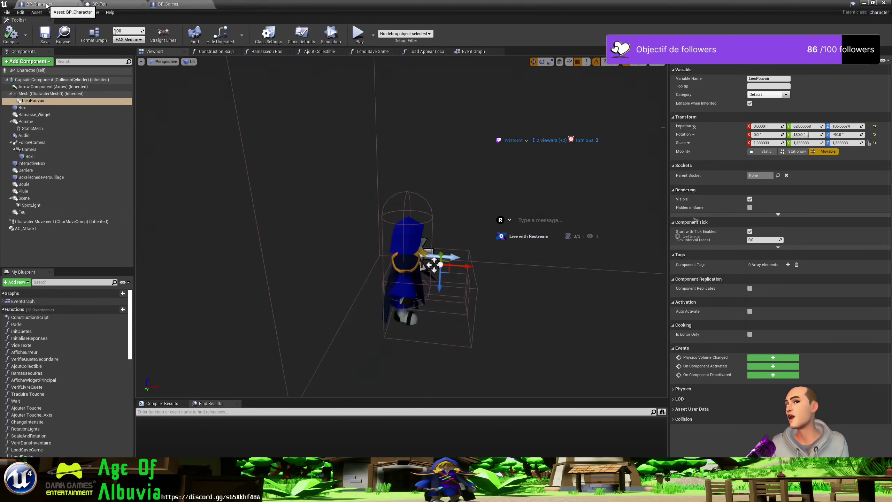
Search BP_Character's graph for 'lieupouvoir' and jump to where Lieu Pouvoir is used
left_click(215, 411)
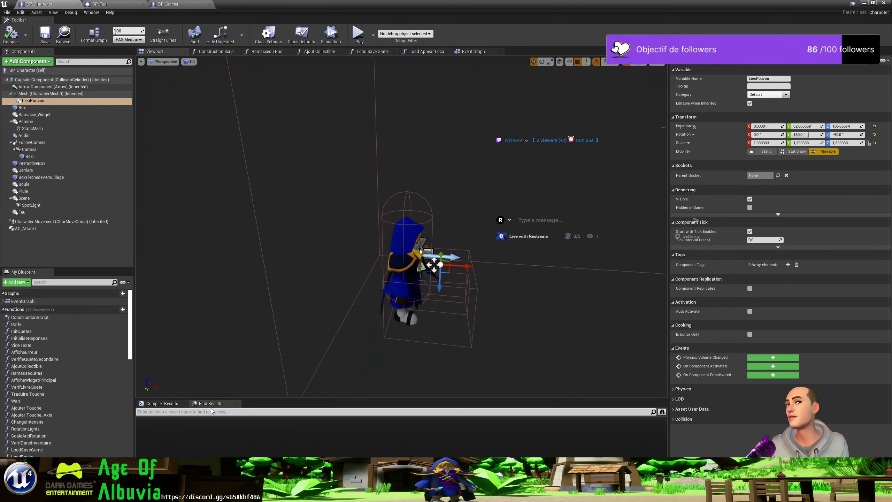
type("lieupou")
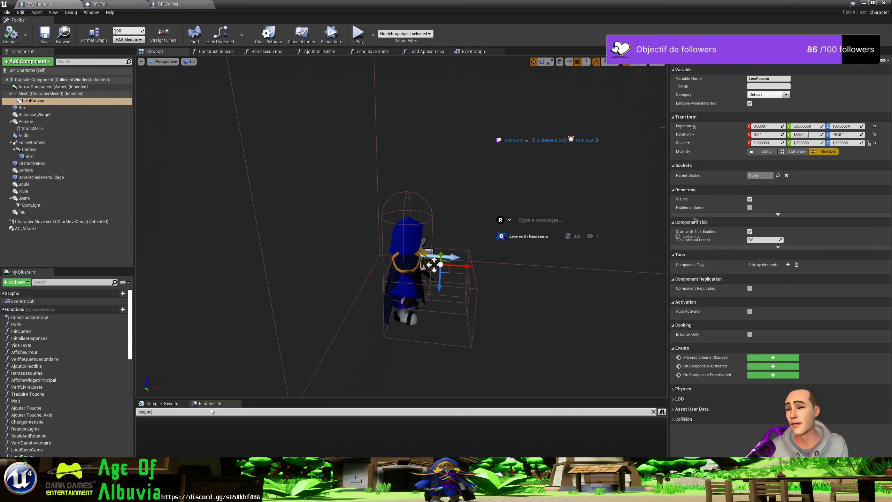
type("voir")
key("Return")
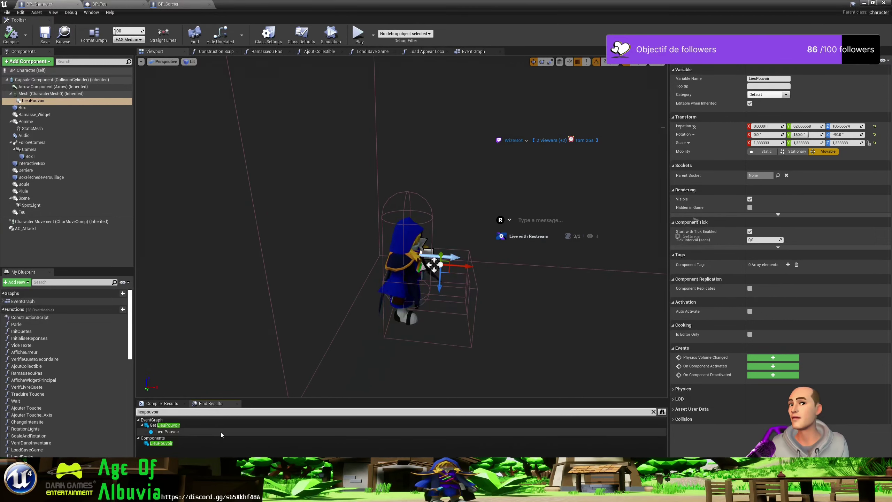
double_click(193, 431)
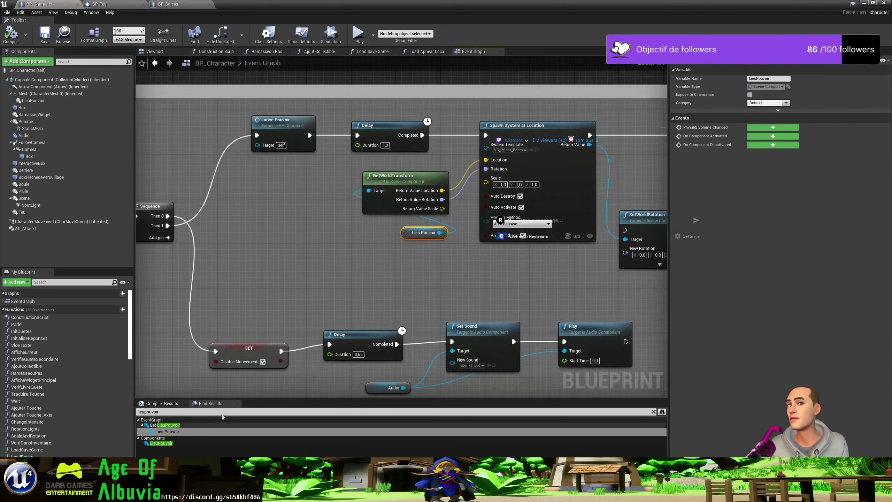
Select the Delay, GetWorldTransform, Lieu Pouvoir and Spawn System at Location nodes for copying
right_click_drag(380, 321, 359, 325)
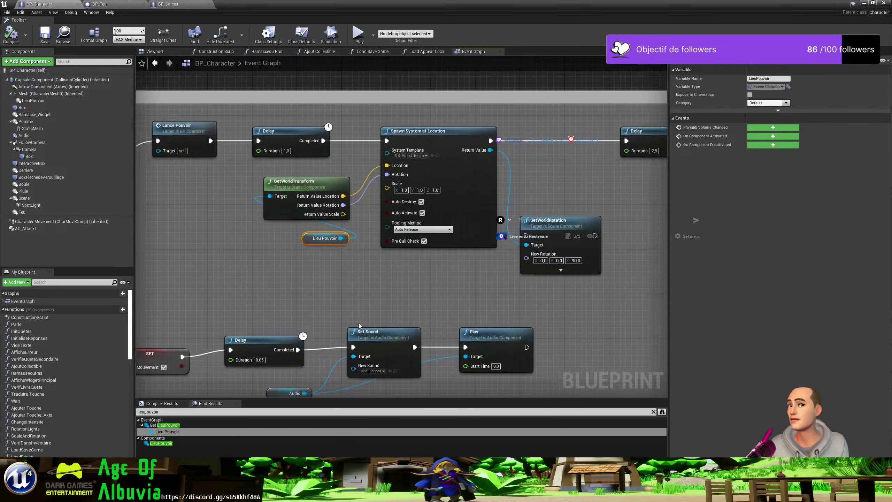
right_click_drag(198, 201, 204, 227)
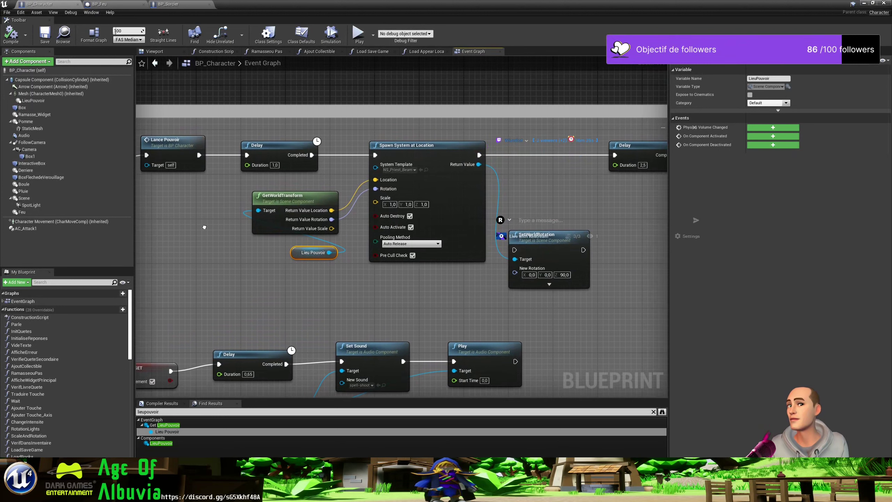
mouse_move(257, 128)
left_mouse_down()
mouse_move(303, 207)
mouse_move(374, 270)
mouse_move(413, 281)
left_mouse_up()
right_click_drag(461, 282, 356, 295)
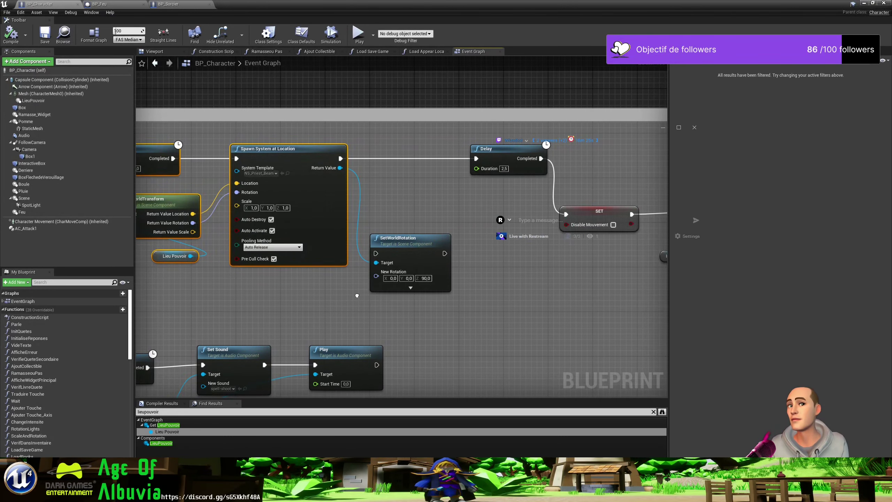
right_click_drag(357, 295, 397, 286)
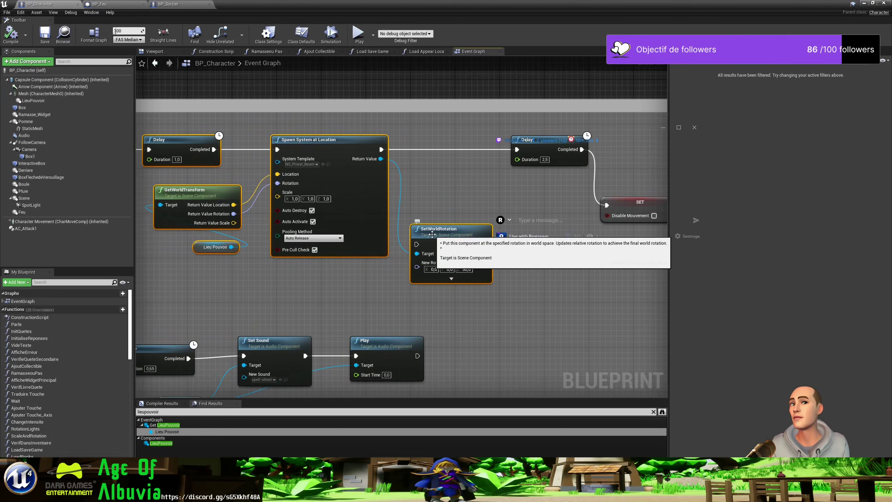
mouse_move(311, 281)
left_mouse_down()
mouse_move(211, 185)
mouse_move(226, 152)
left_mouse_up()
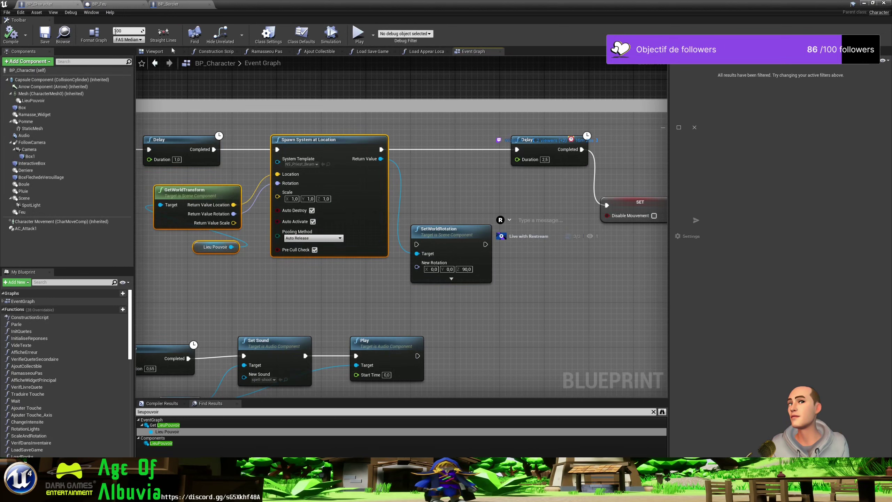
left_click(183, 5)
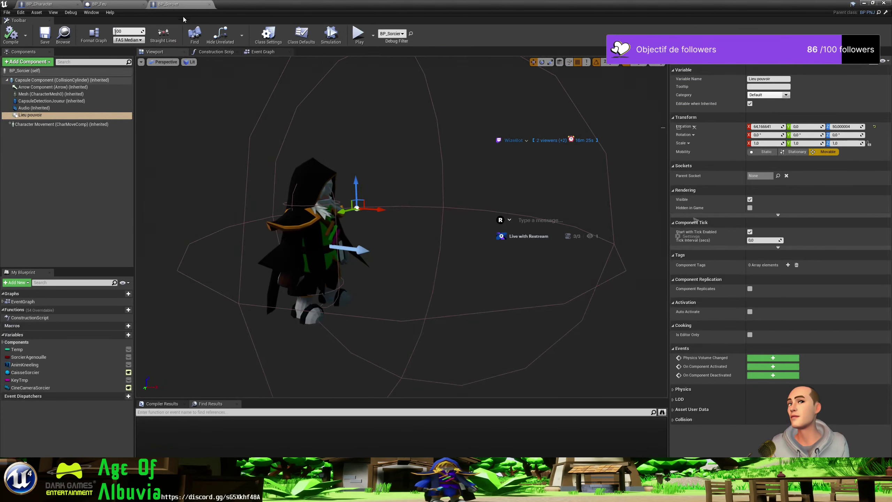
Open BP_Sorcier's Event Graph and look over the Append, Charge Competence and Next Quete nodes
left_click(327, 175)
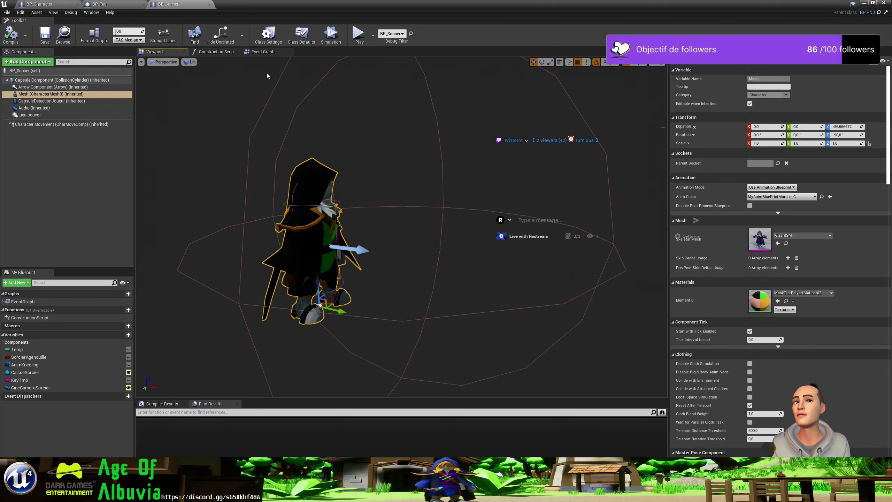
left_click(276, 52)
scroll(454, 260, "down", 12)
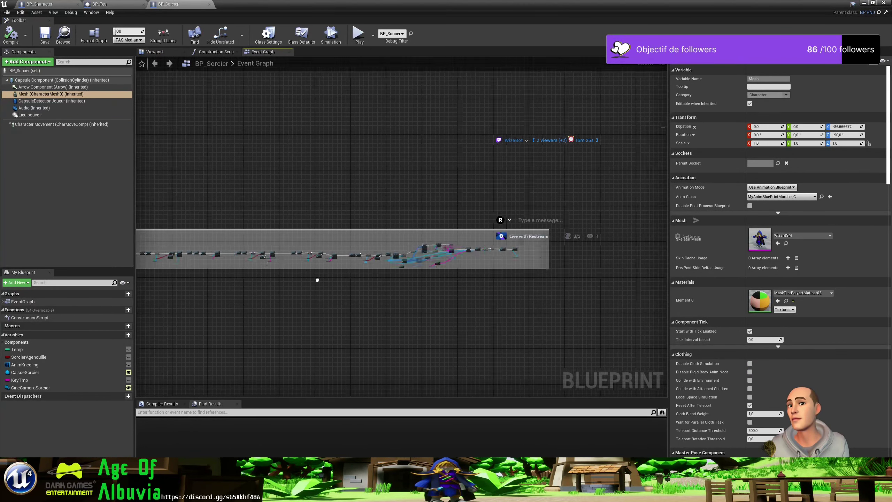
scroll(395, 268, "up", 5)
scroll(395, 268, "up", 4)
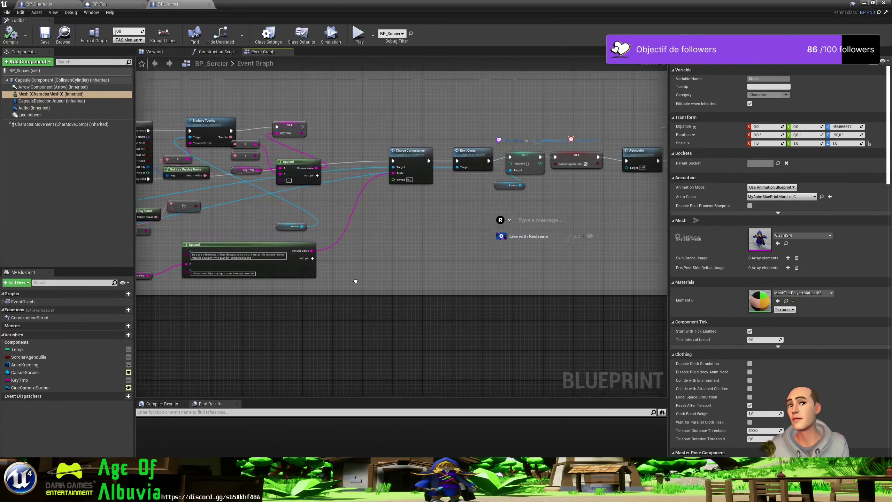
mouse_move(389, 265)
right_mouse_down()
mouse_move(337, 295)
mouse_move(139, 323)
right_mouse_up()
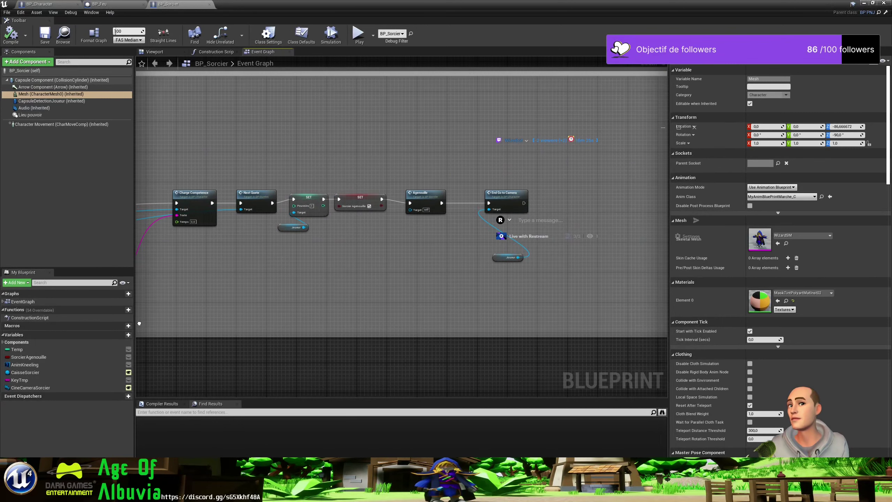
right_click_drag(139, 323, 663, 310)
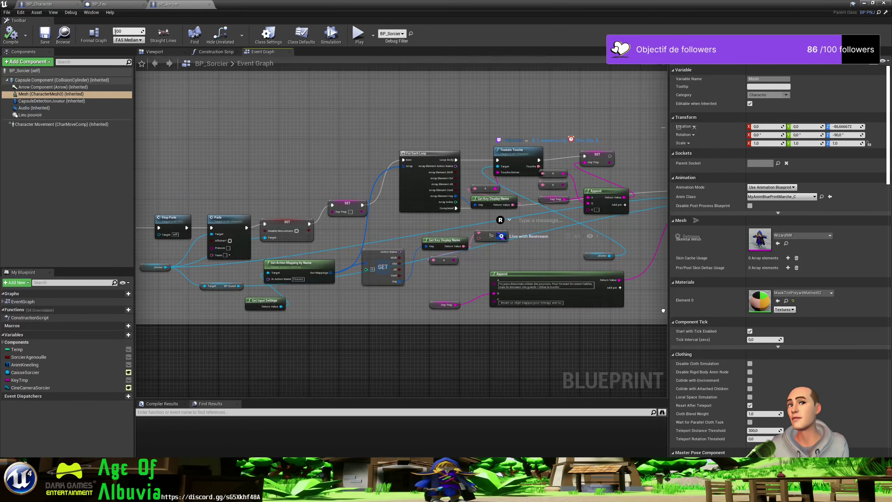
right_click_drag(663, 310, 601, 317)
scroll(589, 325, "up", 2)
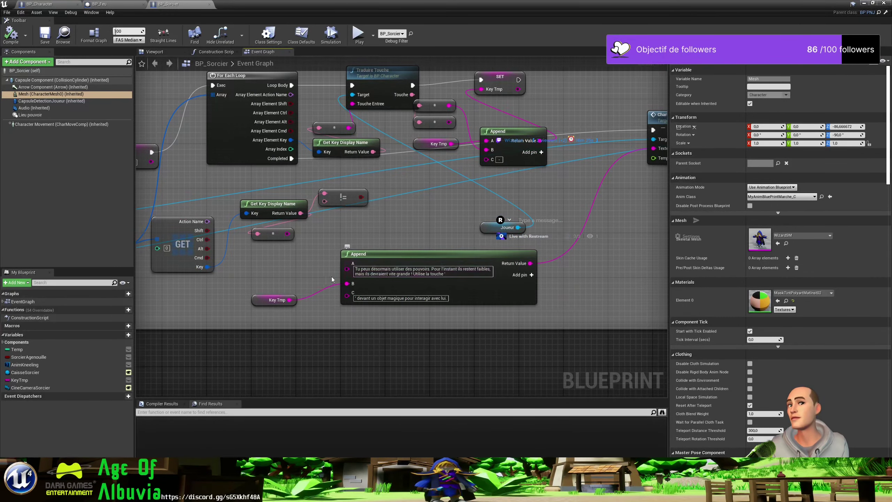
right_click_drag(248, 277, 510, 295)
scroll(510, 295, "down", 2)
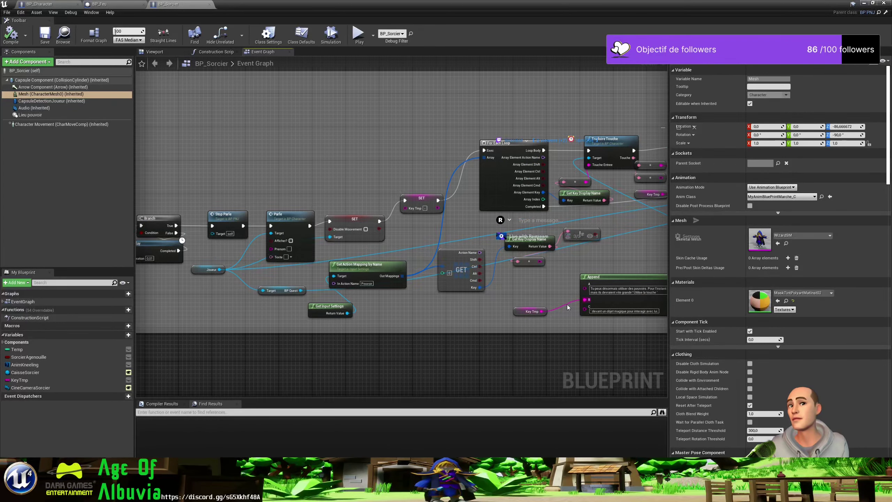
right_click_drag(561, 294, 417, 298)
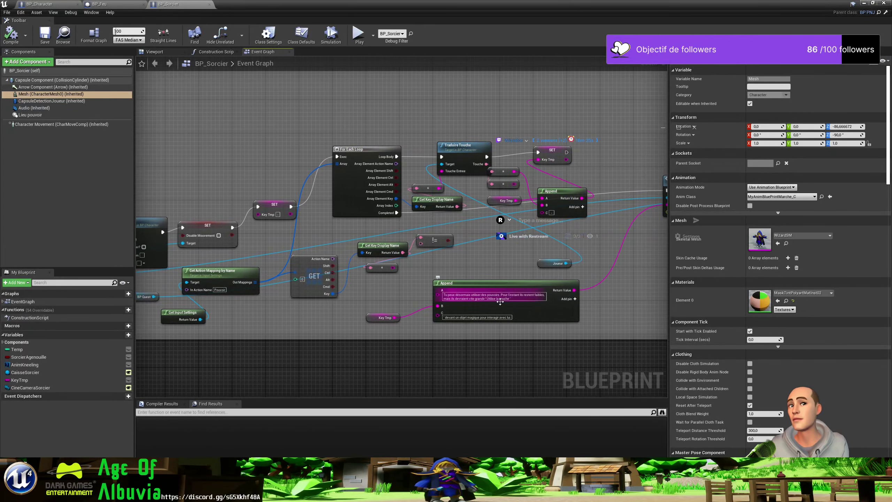
scroll(503, 314, "up", 2)
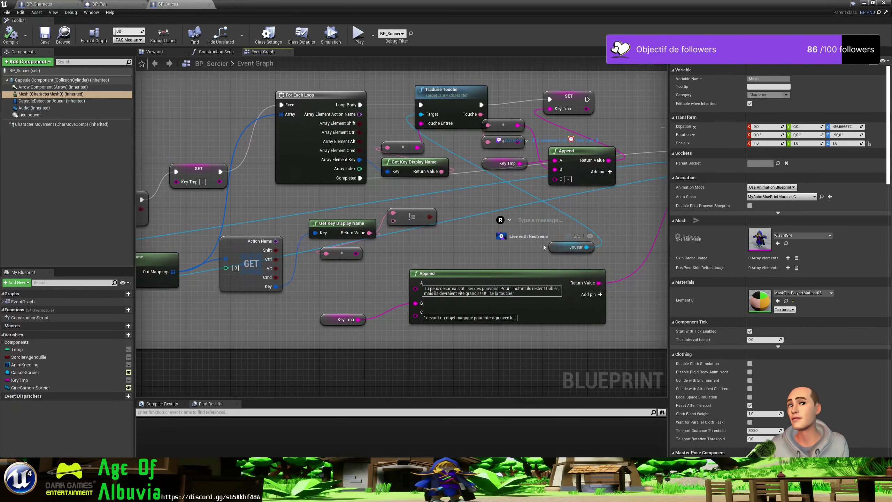
mouse_move(537, 242)
right_mouse_down()
mouse_move(311, 305)
mouse_move(555, 328)
right_mouse_up()
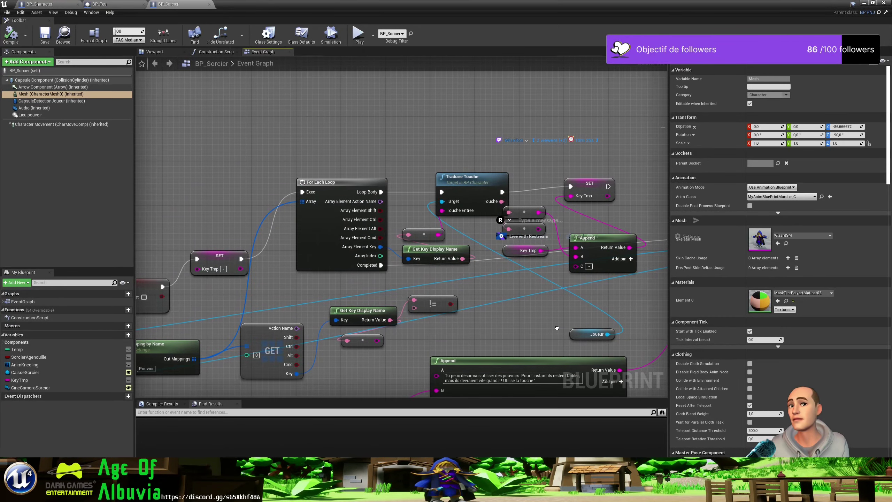
Review the Stop Parle, Branch, Parle and Delay nodes along the dialogue chain
right_click_drag(467, 378, 701, 389)
right_click_drag(124, 308, 155, 307)
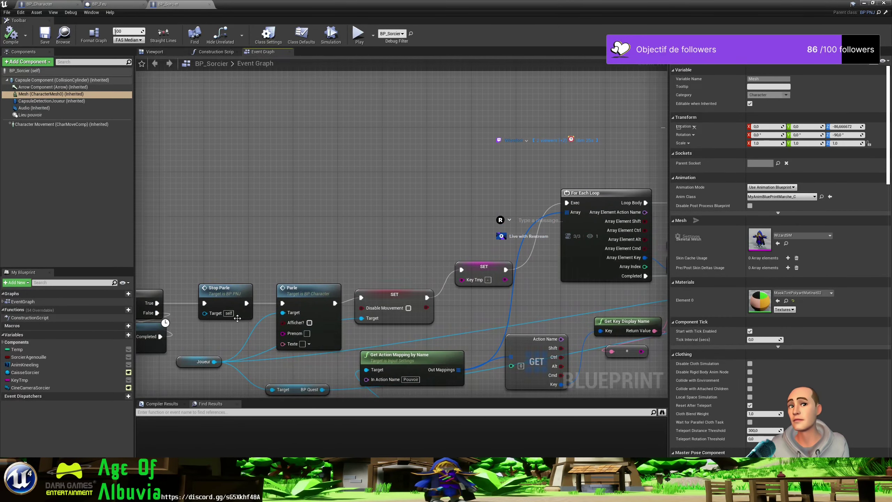
mouse_move(417, 331)
right_mouse_down()
mouse_move(624, 331)
mouse_move(642, 304)
mouse_move(362, 291)
right_mouse_up()
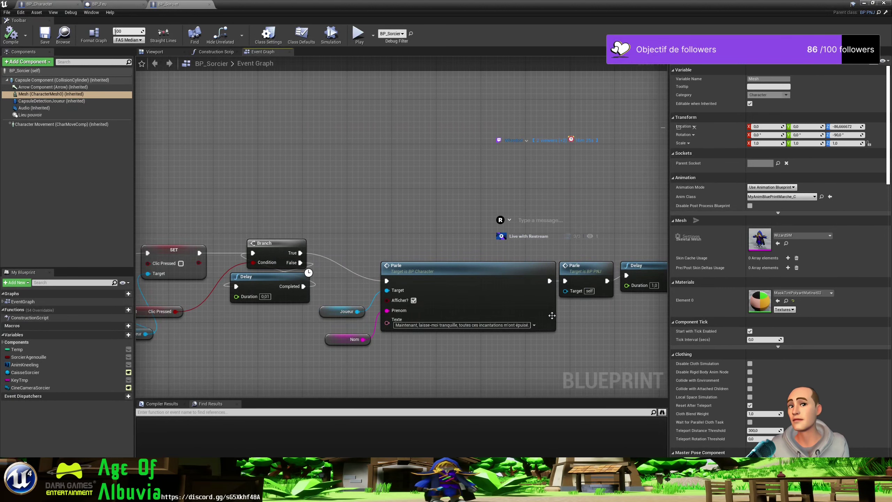
right_click_drag(355, 208, 180, 186)
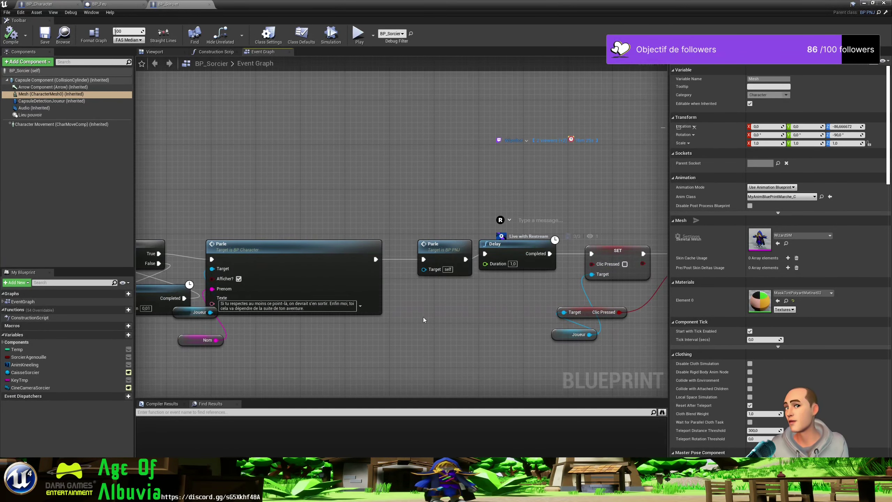
mouse_move(423, 316)
right_mouse_down()
mouse_move(700, 329)
mouse_move(383, 313)
mouse_move(487, 326)
right_mouse_up()
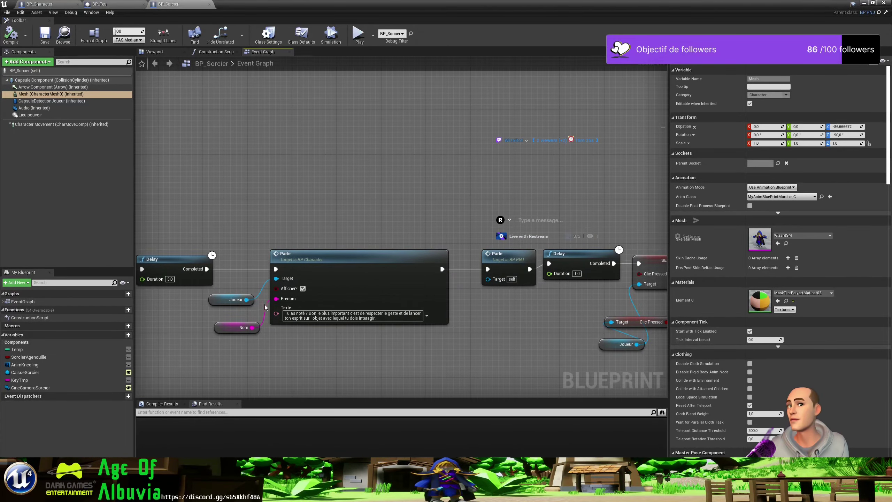
Select every node inside the comment box and shift the chain to the right
right_click_drag(143, 307, 487, 322)
scroll(374, 331, "down", 3)
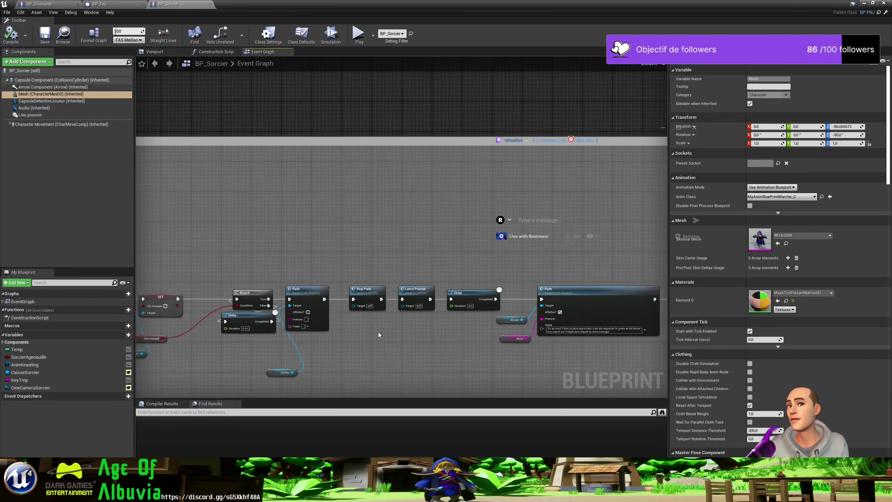
scroll(378, 334, "down", 2)
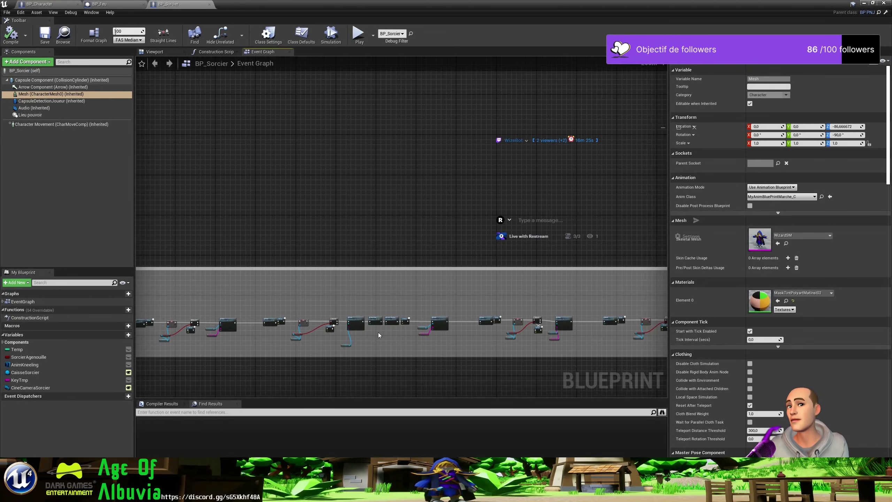
scroll(378, 334, "down", 1)
scroll(378, 334, "down", 1)
scroll(377, 336, "down", 1)
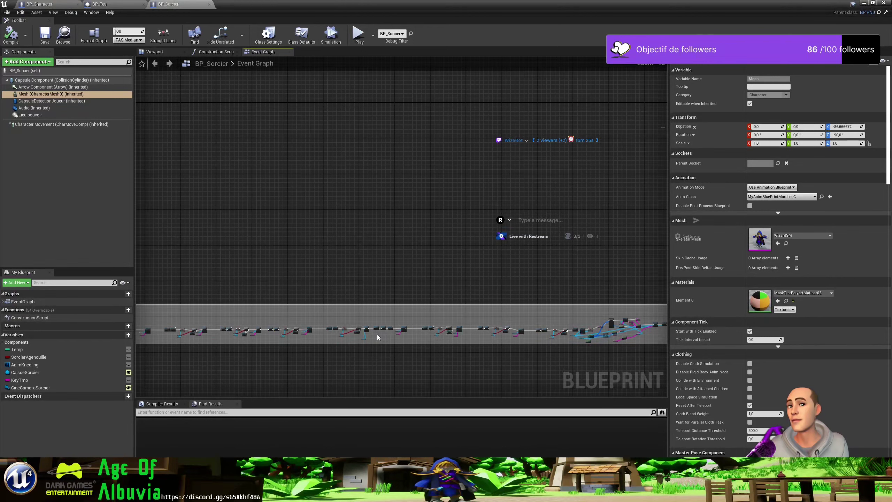
scroll(374, 319, "up", 2)
scroll(375, 319, "up", 2)
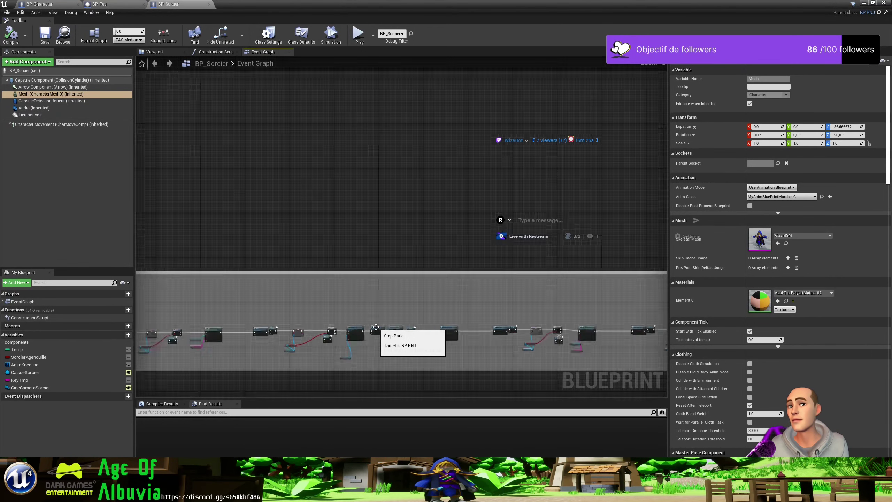
scroll(386, 321, "up", 2)
scroll(384, 318, "down", 3)
scroll(383, 316, "up", 2)
scroll(382, 317, "down", 2)
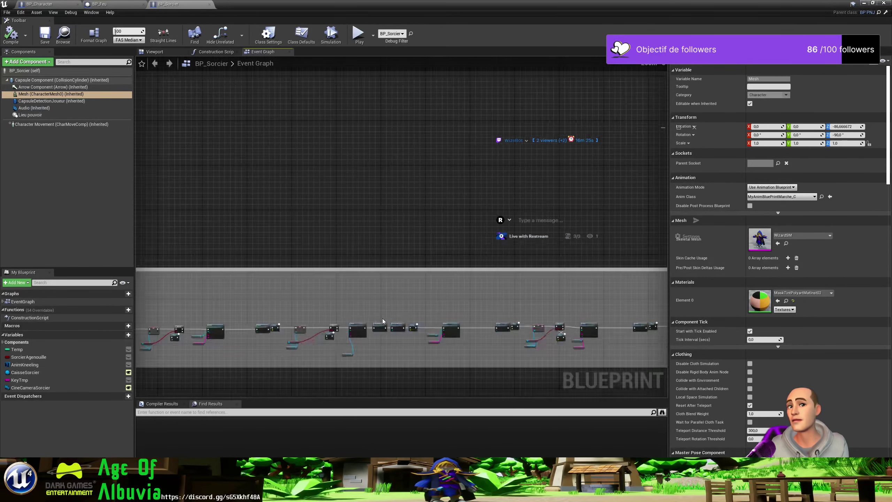
scroll(394, 312, "up", 1)
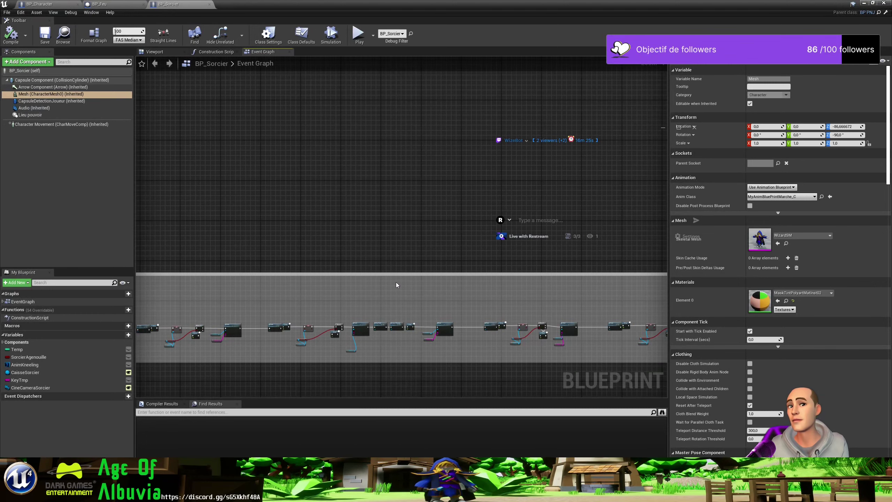
left_click_drag(396, 284, 673, 357)
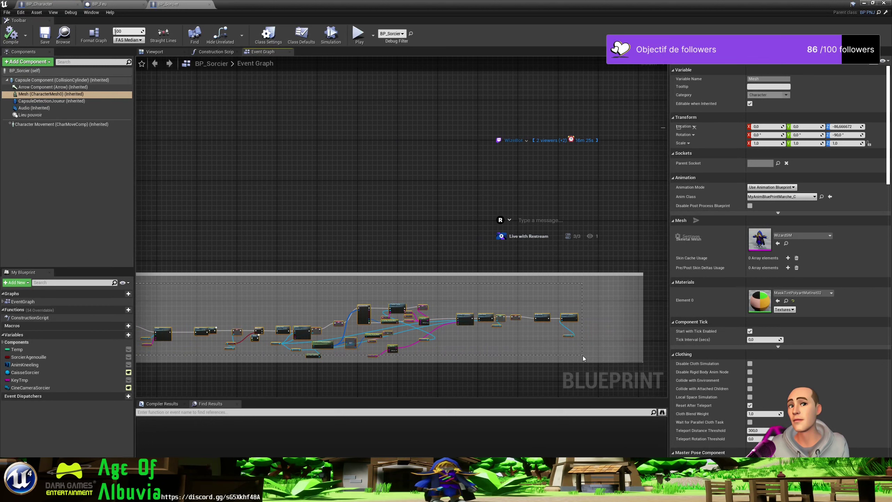
left_click_drag(673, 357, 583, 355)
left_click_drag(569, 317, 630, 318)
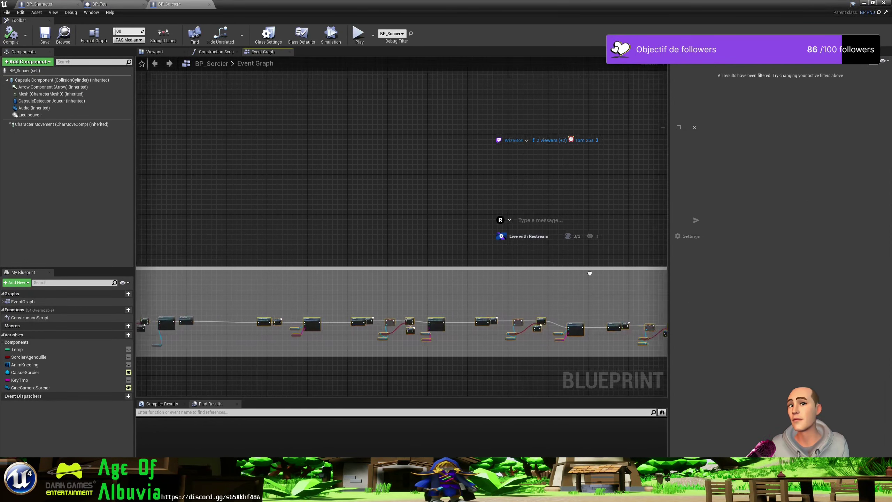
Paste the Spawn System at Location nodes and wire them between Stop Parle and Lance Pouvoir
scroll(393, 325, "up", 5)
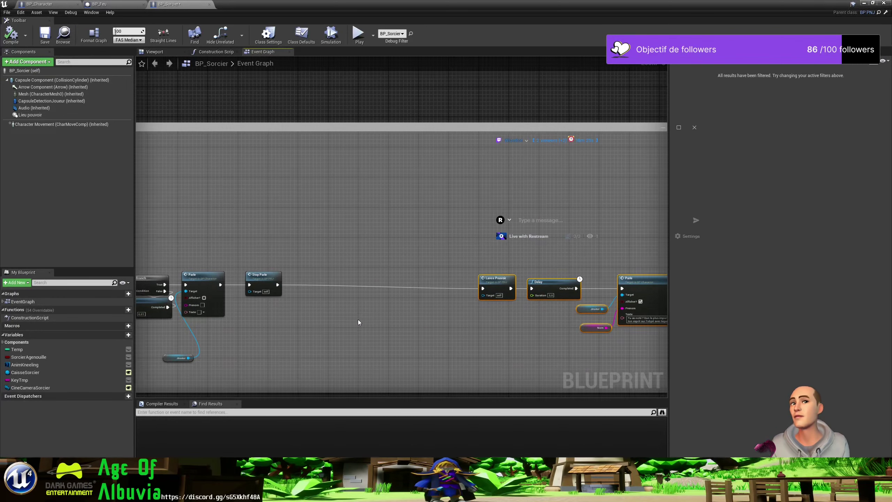
key("ctrl+v")
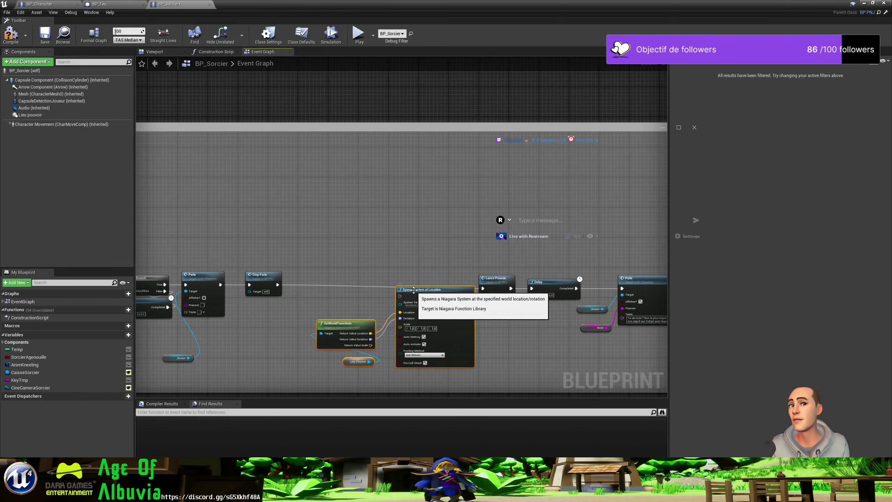
left_click_drag(413, 290, 377, 275)
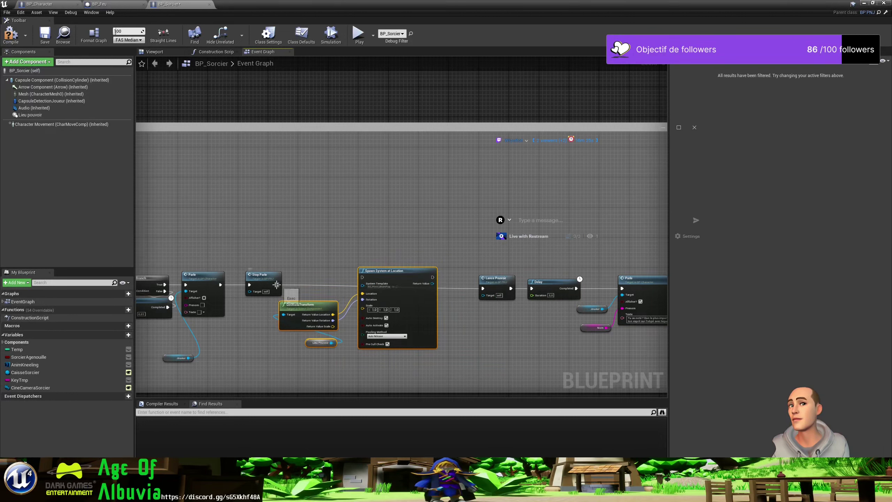
left_click_drag(276, 284, 279, 287)
left_click_drag(365, 280, 376, 278)
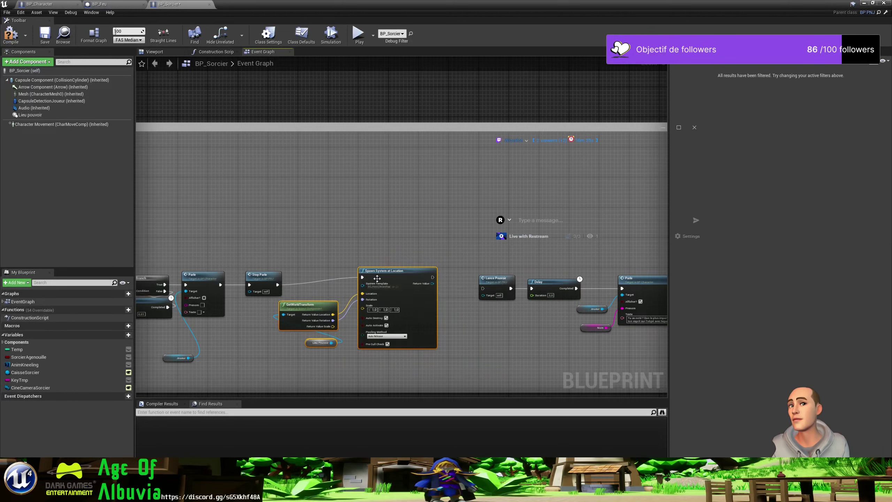
left_click_drag(432, 276, 475, 289)
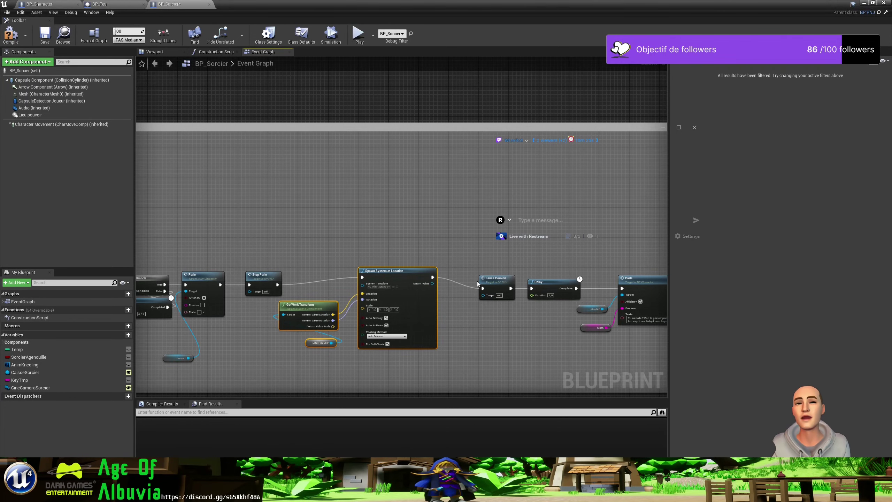
scroll(387, 320, "up", 1)
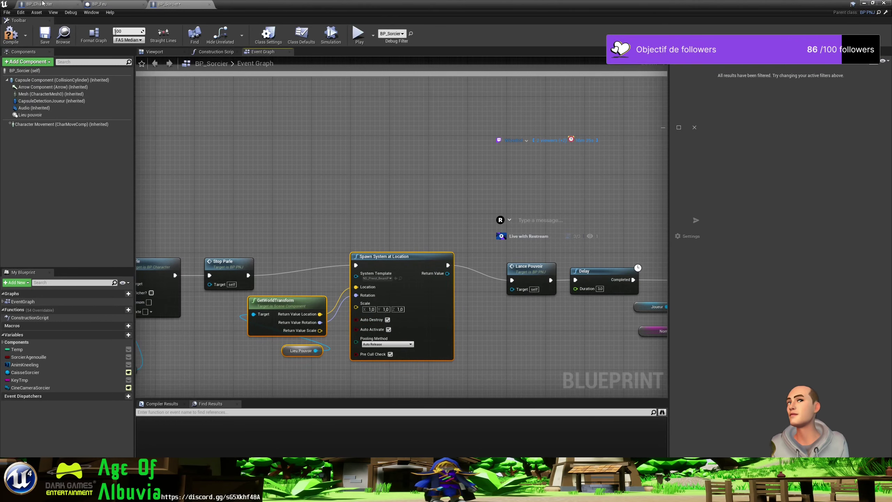
left_click(60, 6)
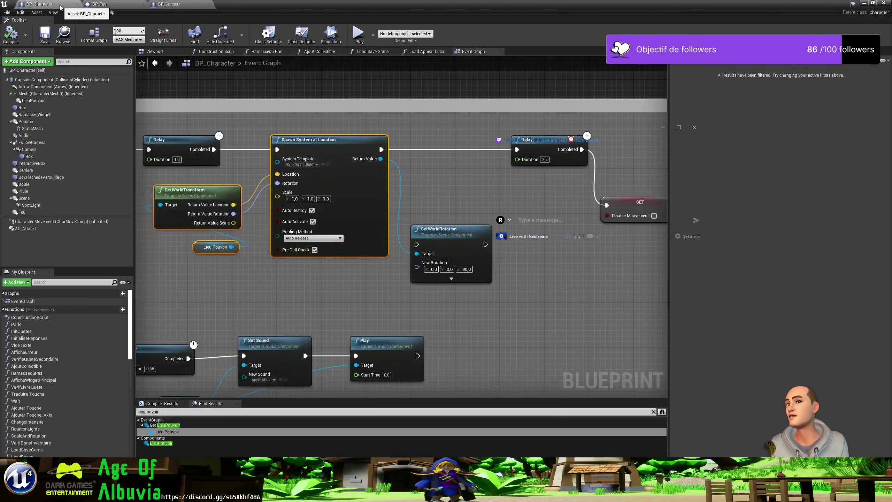
right_click_drag(453, 172, 429, 191)
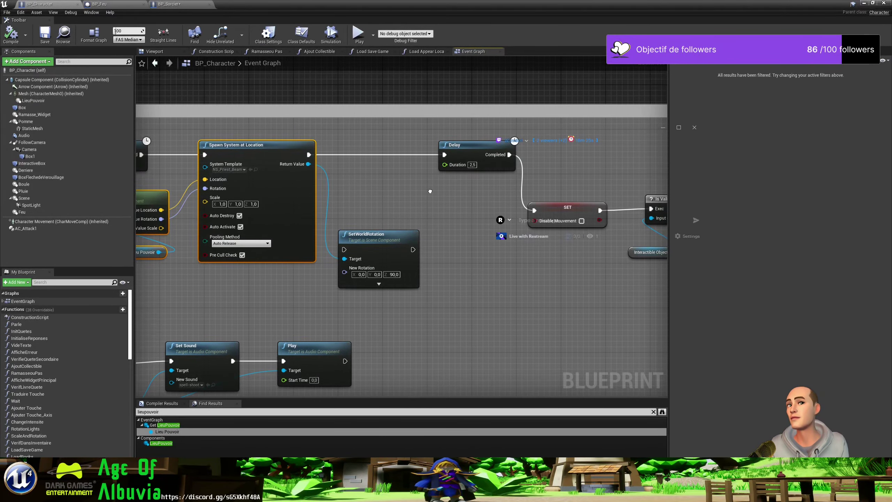
right_click_drag(430, 190, 417, 196)
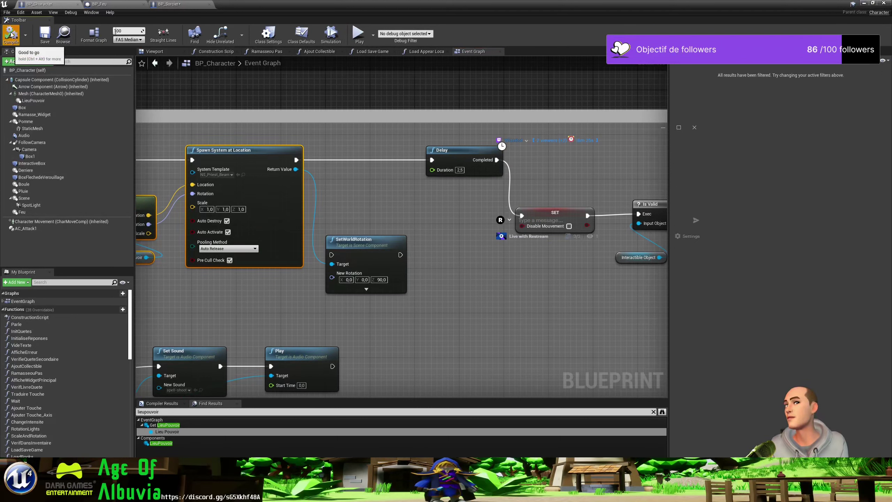
left_click(184, 4)
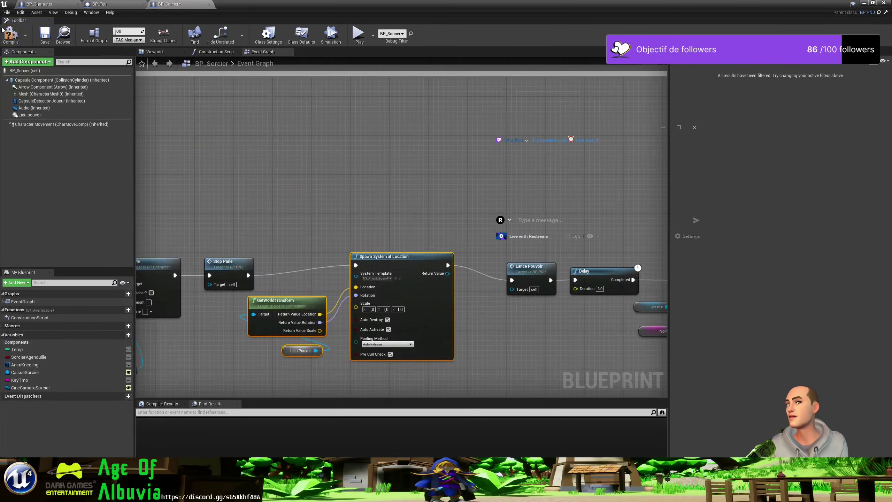
Swap the broken Lieu Pouvoir getter for the Lieu pouvoir component and recompile BP_Sorcier without errors
left_click(10, 34)
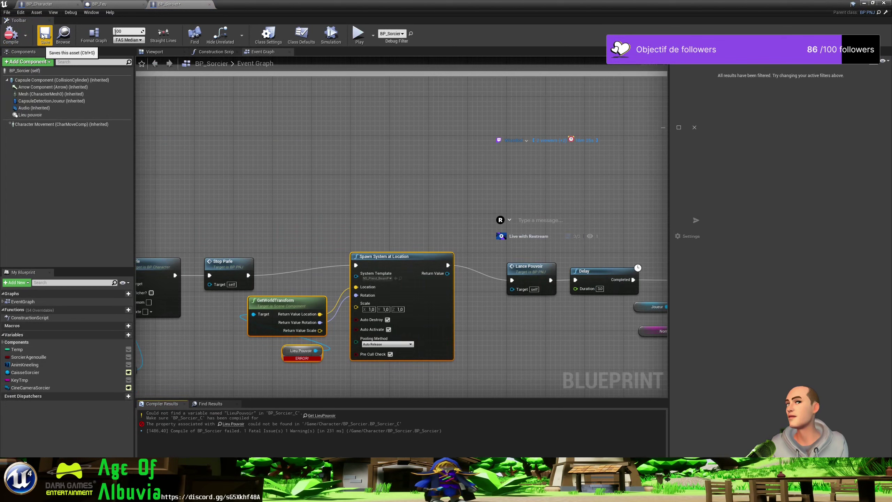
left_click(275, 222)
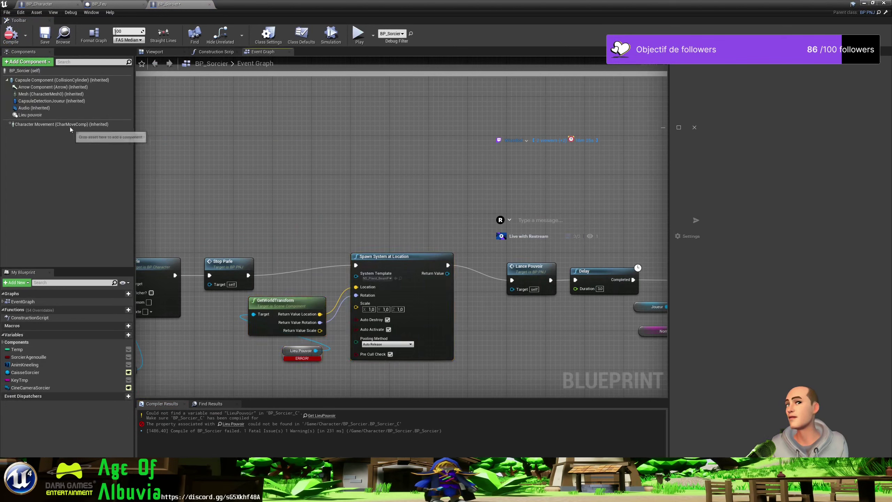
left_click_drag(51, 116, 236, 320)
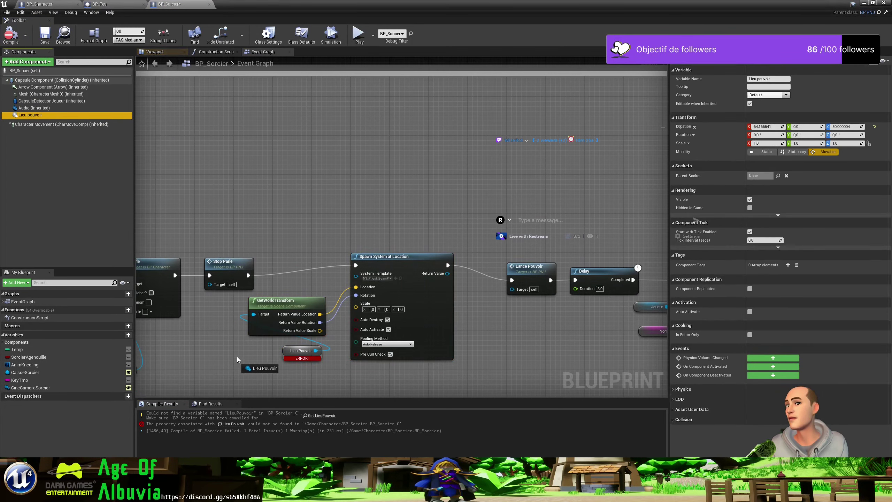
left_click_drag(237, 359, 260, 328)
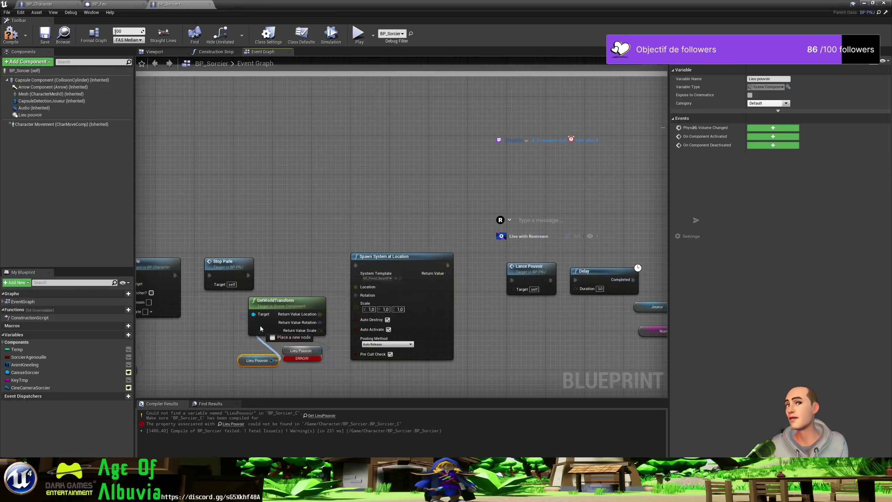
left_click(307, 348)
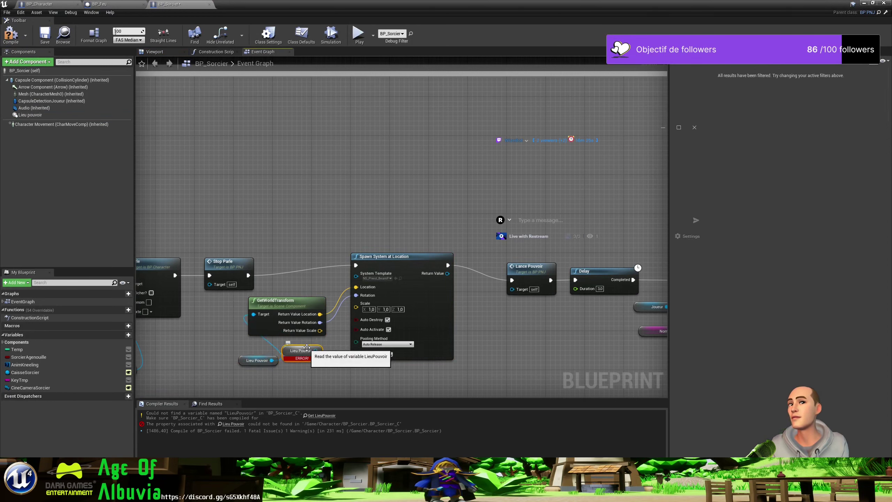
key("Delete")
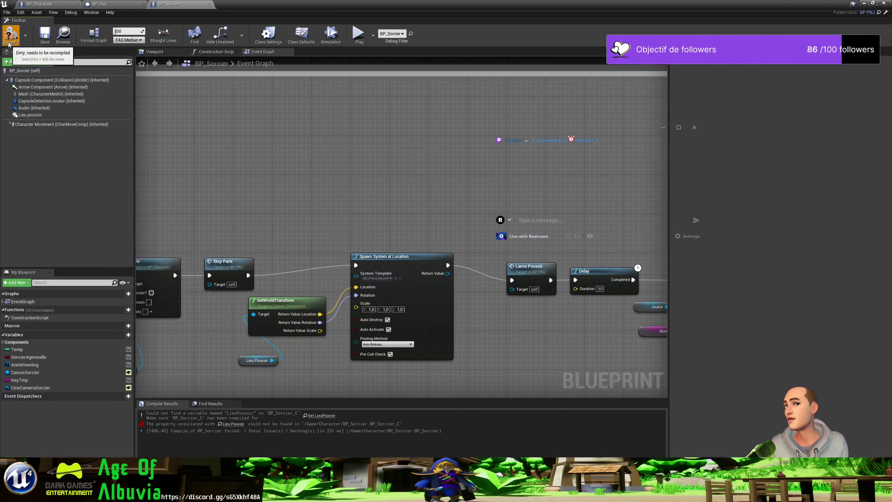
left_click(11, 33)
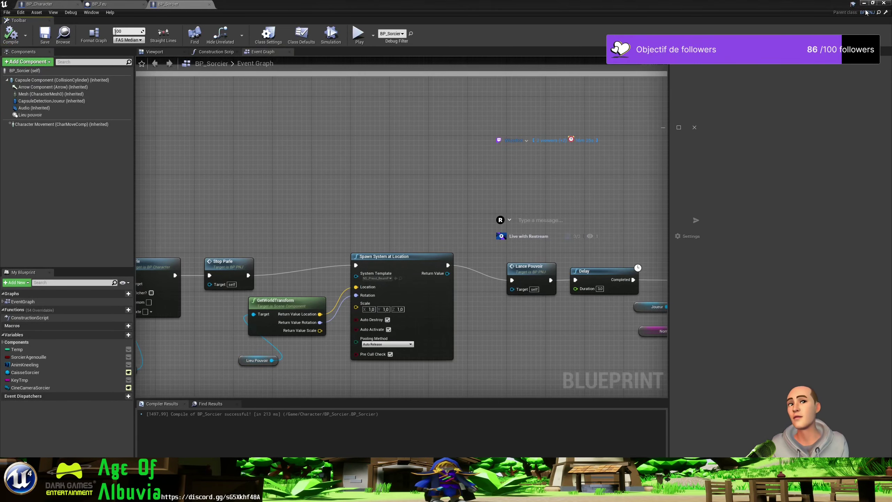
left_click(863, 2)
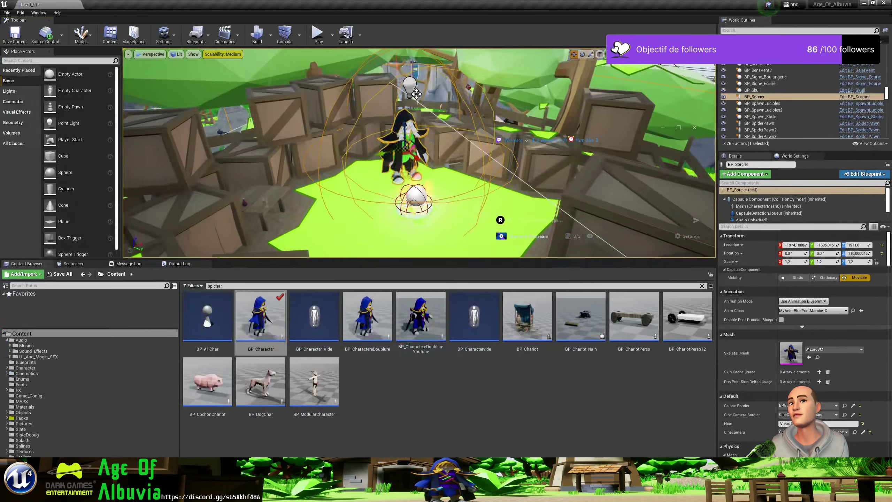
Play-test the level to try the wizard's campfire dialogue, then stop with Esc
left_click(317, 38)
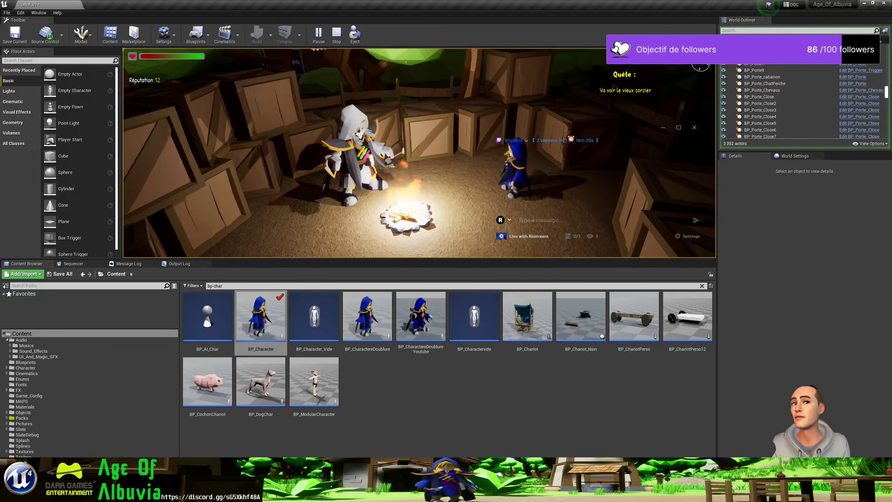
key("Escape")
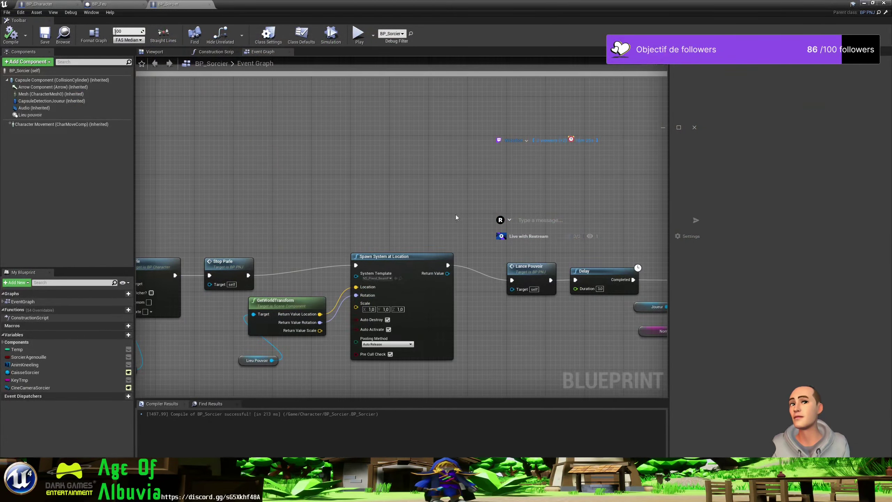
Rearrange the graph so Lance Pouvoir sits beside Stop Parle, with Spawn System further right
right_click_drag(456, 215, 380, 182)
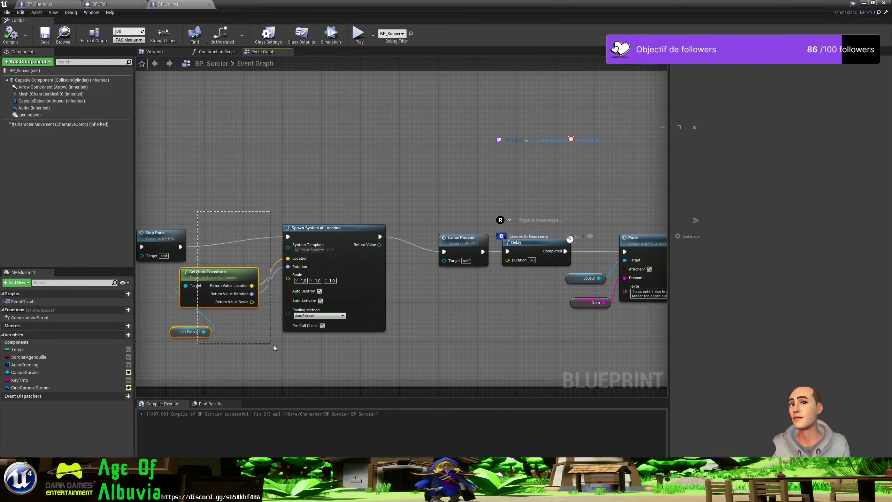
mouse_move(336, 238)
left_mouse_down()
mouse_move(419, 301)
mouse_move(436, 291)
left_mouse_up()
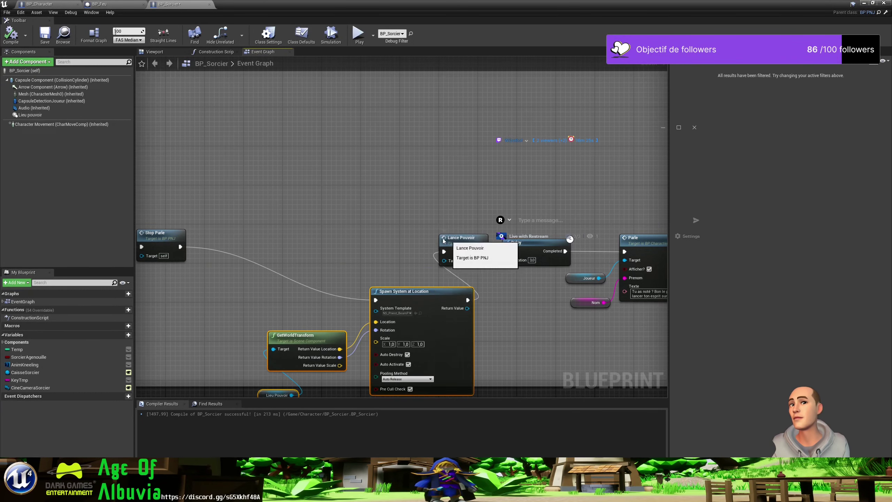
mouse_move(443, 247)
left_mouse_down()
mouse_move(221, 242)
mouse_move(377, 301)
mouse_move(330, 239)
mouse_move(310, 243)
left_mouse_up()
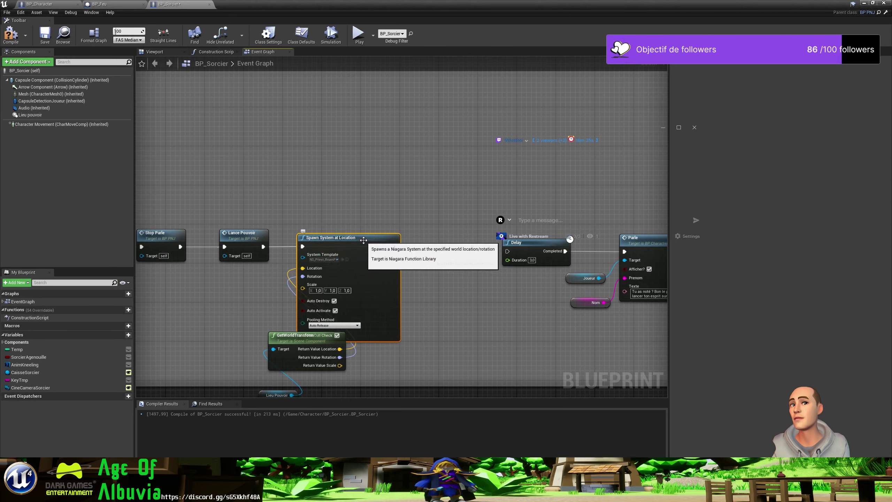
left_click_drag(377, 241, 506, 251)
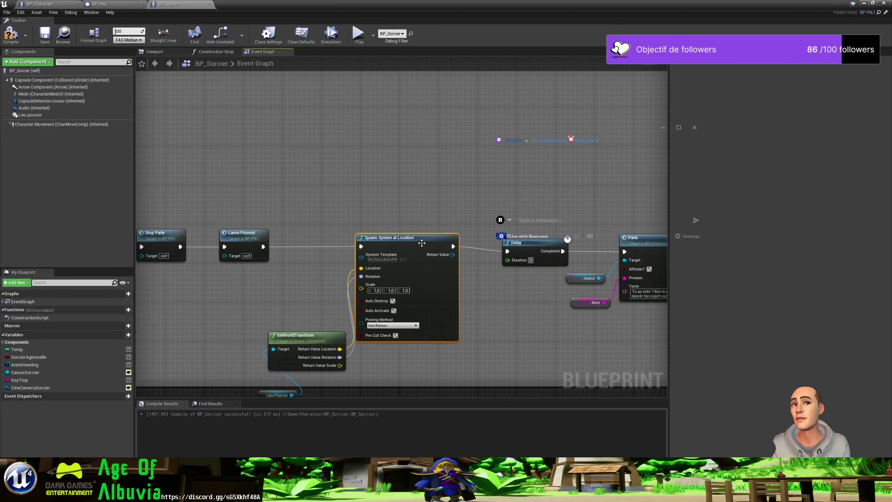
Insert a 2.0-second Delay between Lance Pouvoir and Spawn System at Location, then compile
mouse_move(252, 238)
left_mouse_down()
mouse_move(232, 237)
mouse_move(272, 248)
left_mouse_up()
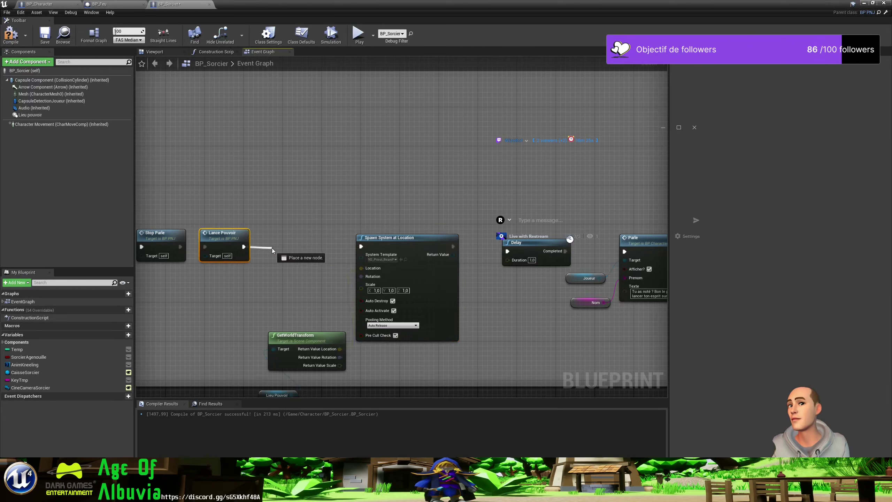
type("delay")
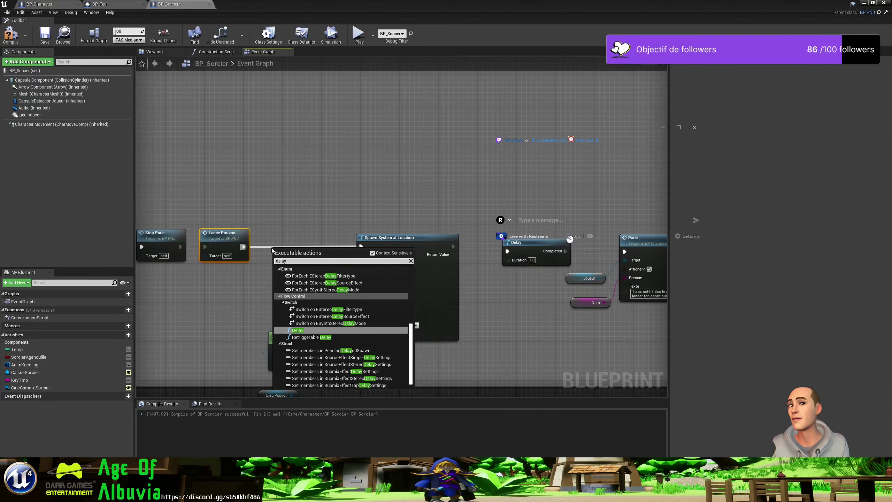
left_click(307, 330)
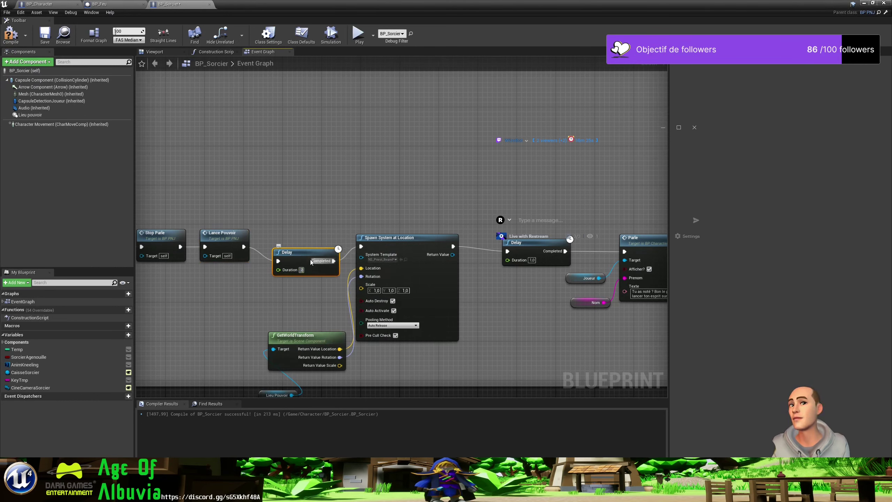
left_click_drag(301, 249, 301, 235)
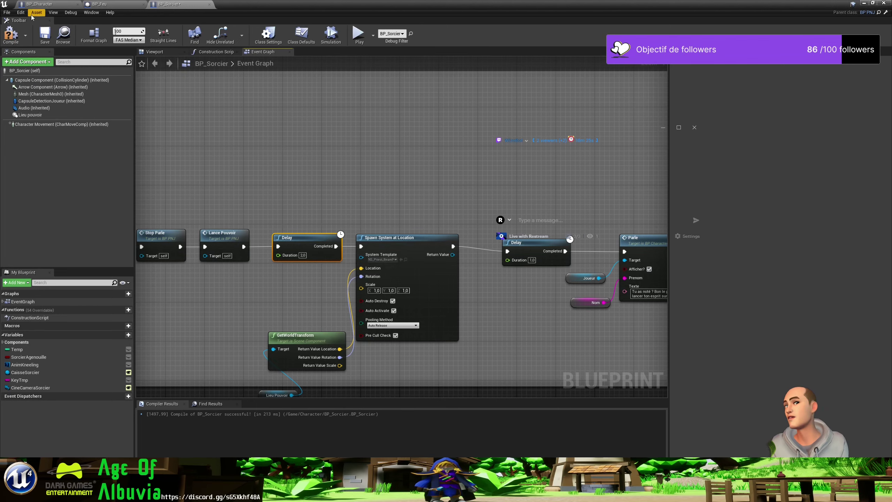
left_click(10, 35)
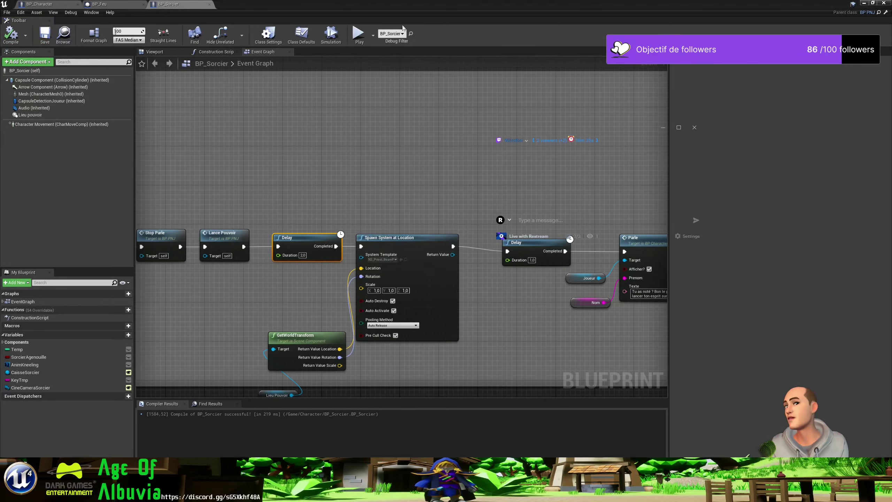
left_click(864, 2)
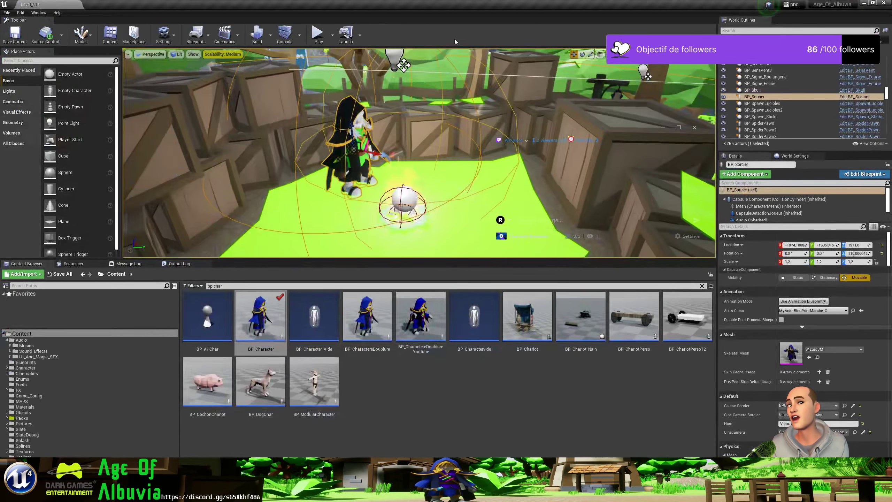
Play-test the campfire scene to check the wizard's dialogue and power-effect timing, then stop
left_click(317, 38)
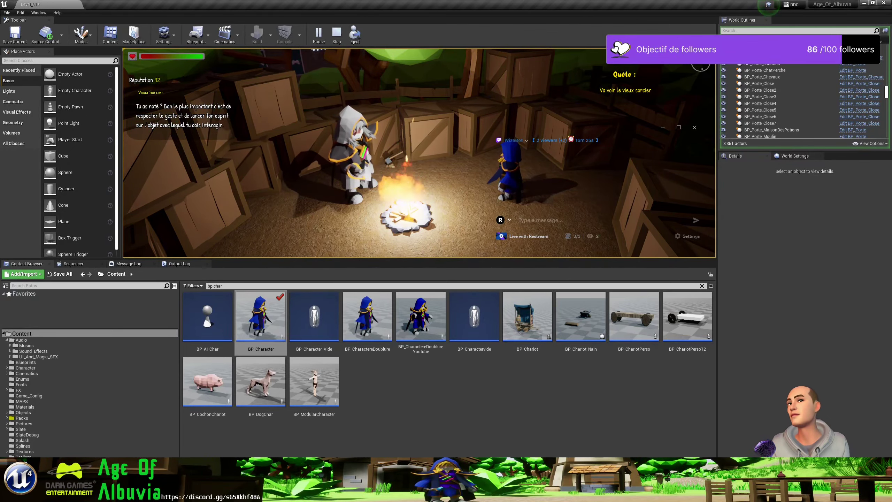
key("Escape")
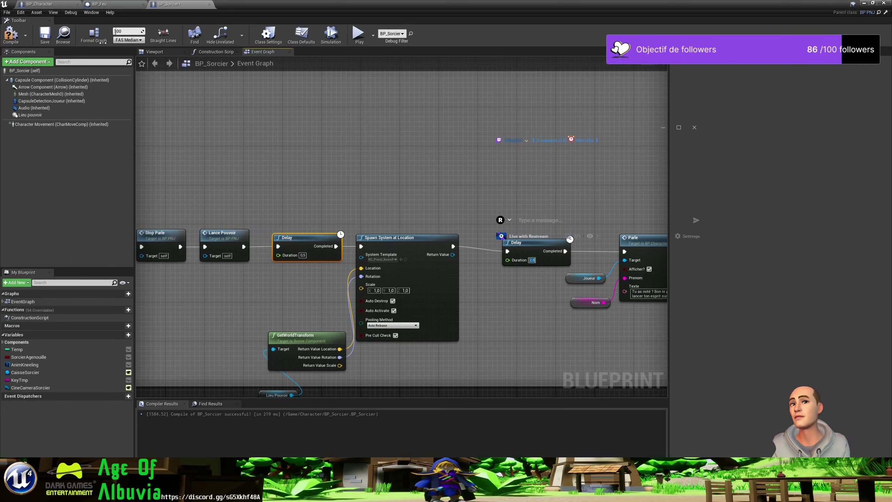
Compile BP_Sorcier with the changed delay and start another play session of the level
left_click(10, 43)
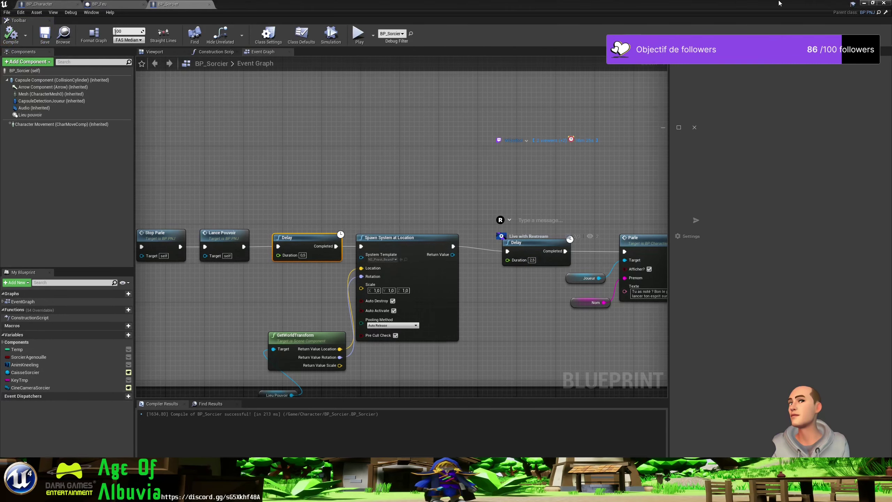
left_click(863, 4)
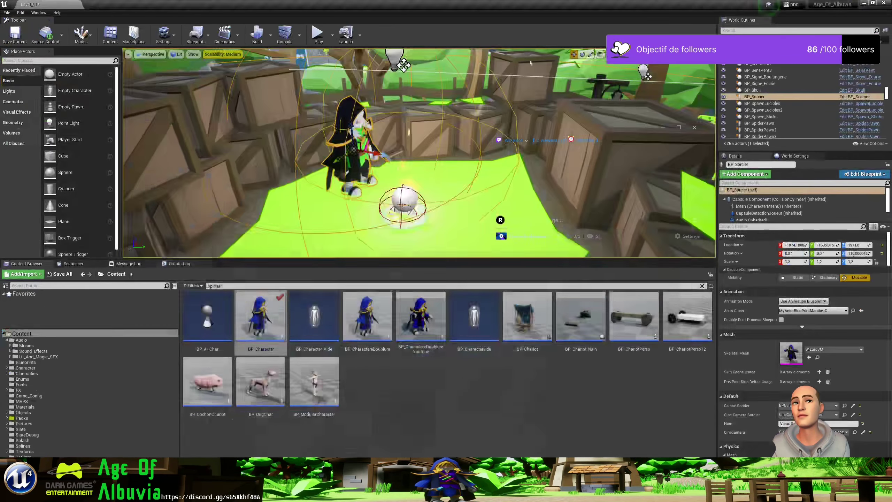
left_click(316, 44)
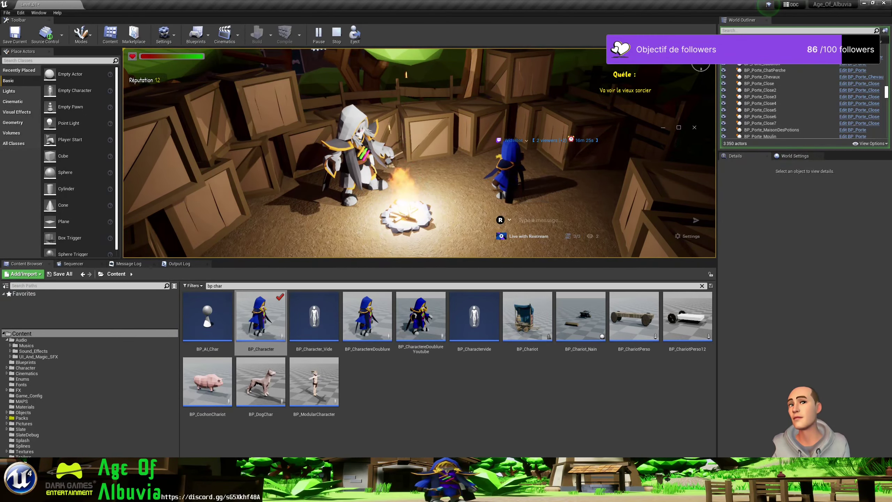
Stop the test, set BP_Sorcier's second Delay duration to 2 and save the blueprint
key("Escape")
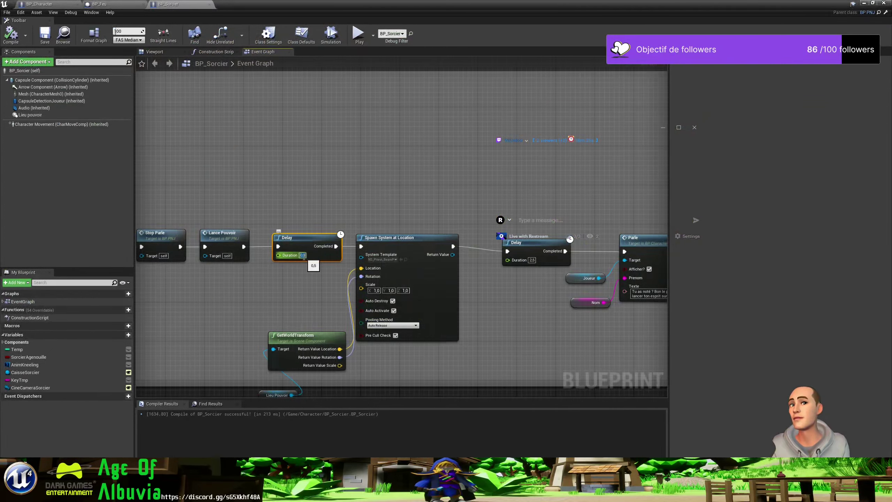
left_click(531, 260)
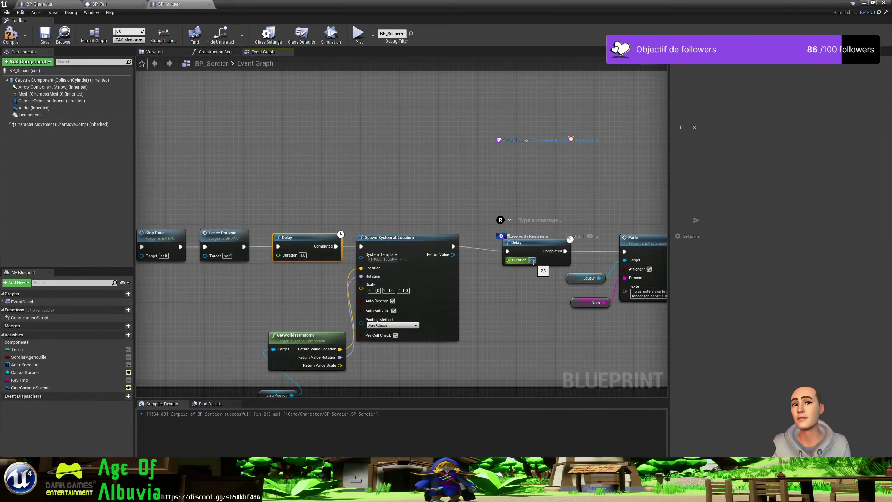
type("2")
key("Return")
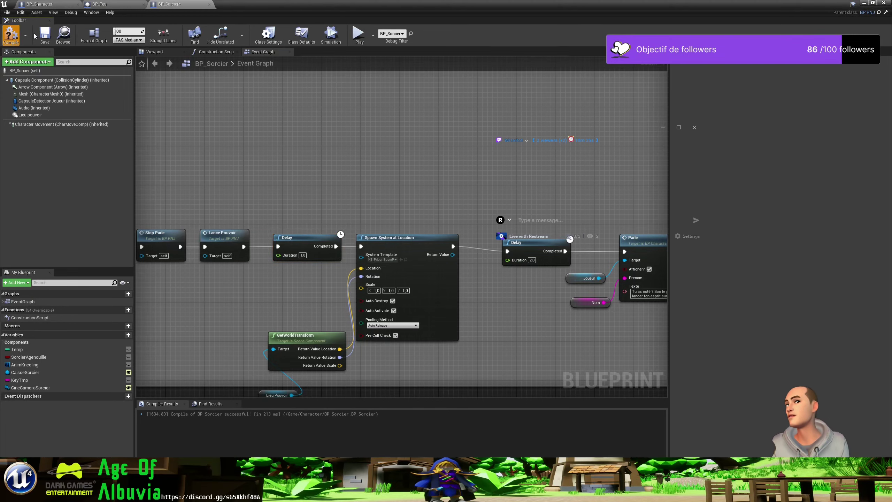
left_click(45, 37)
left_click(864, 3)
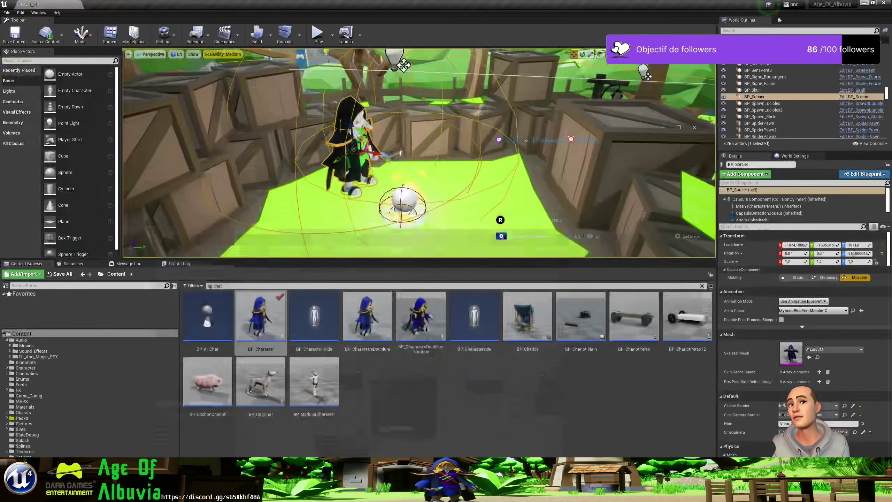
left_click(319, 35)
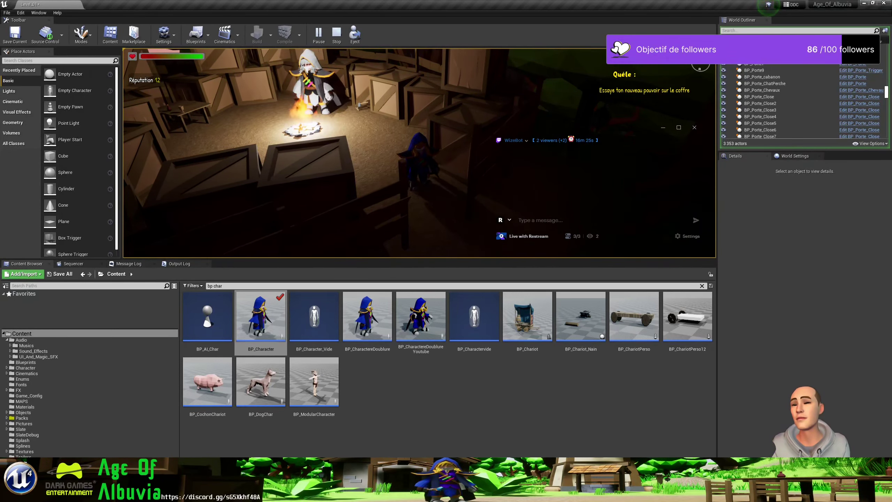
key("F11")
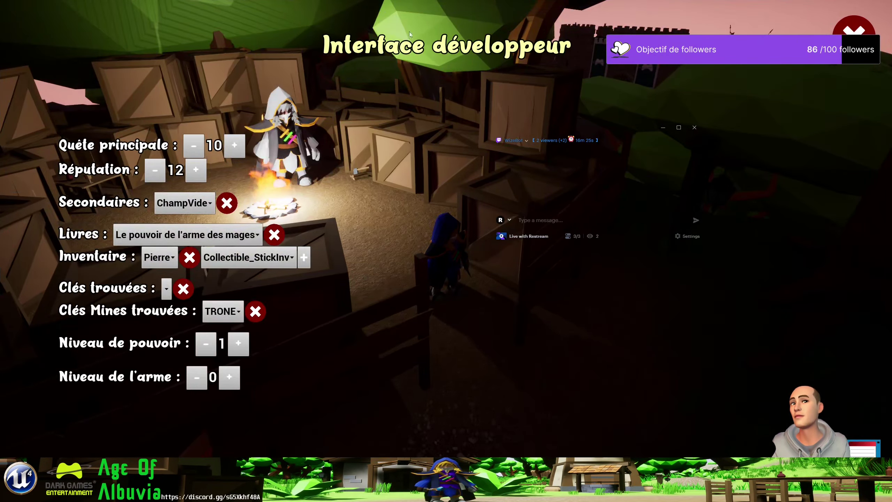
left_click(189, 147)
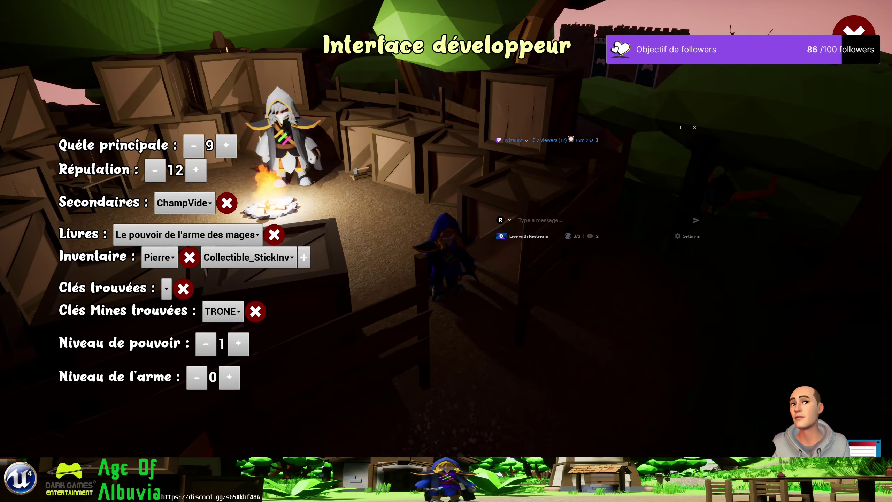
left_click(854, 31)
key("Escape")
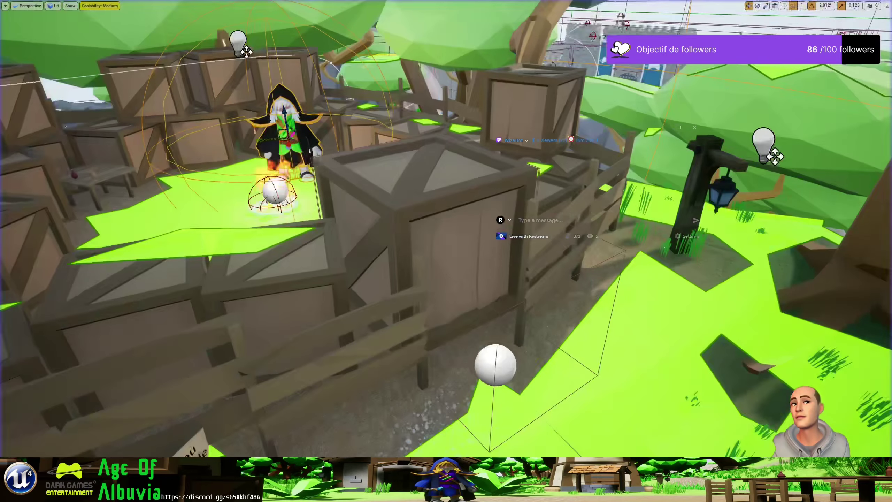
key("F11")
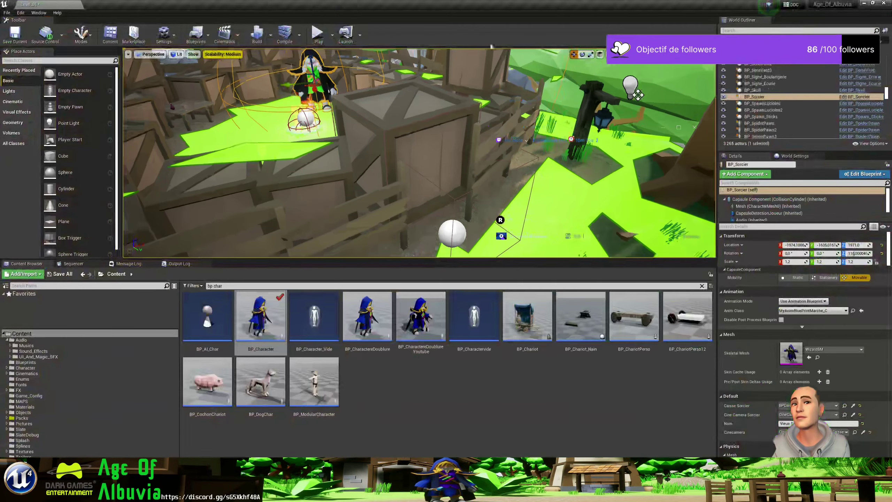
left_click(319, 35)
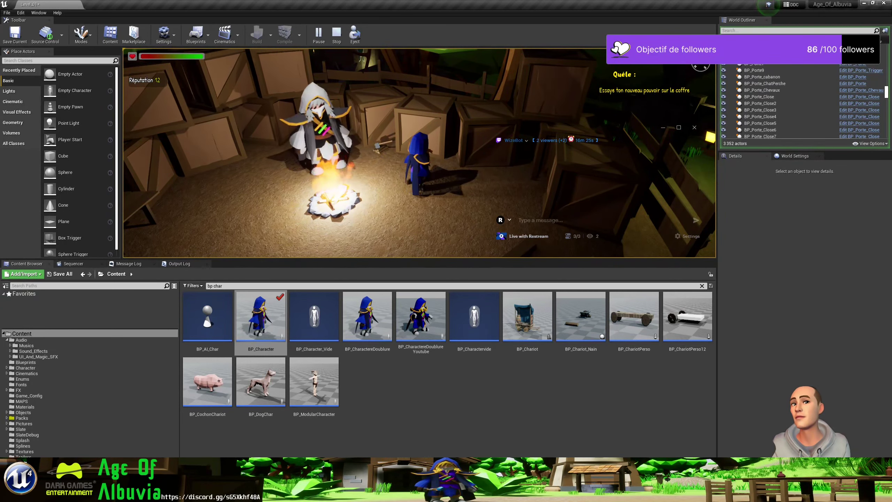
key("F11")
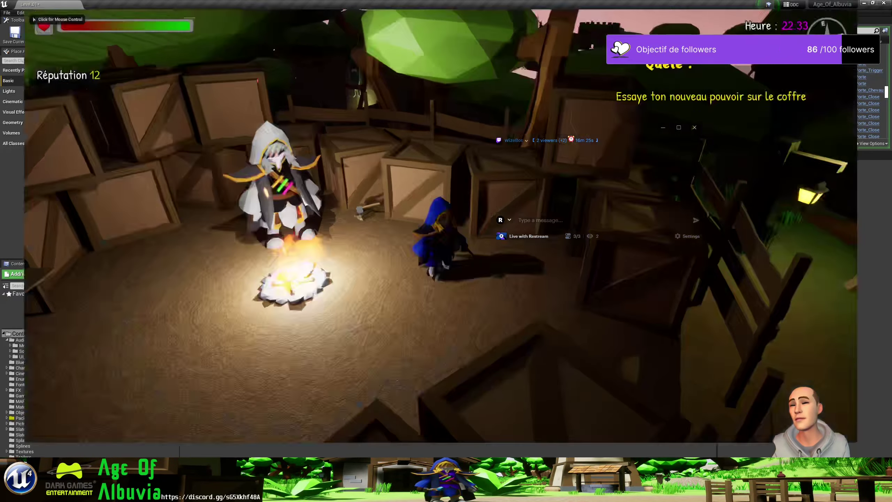
key("F1")
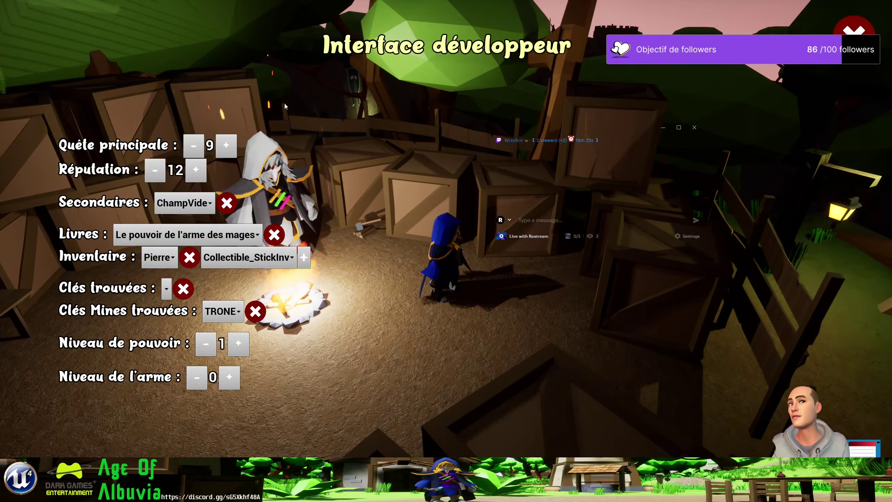
key("F11")
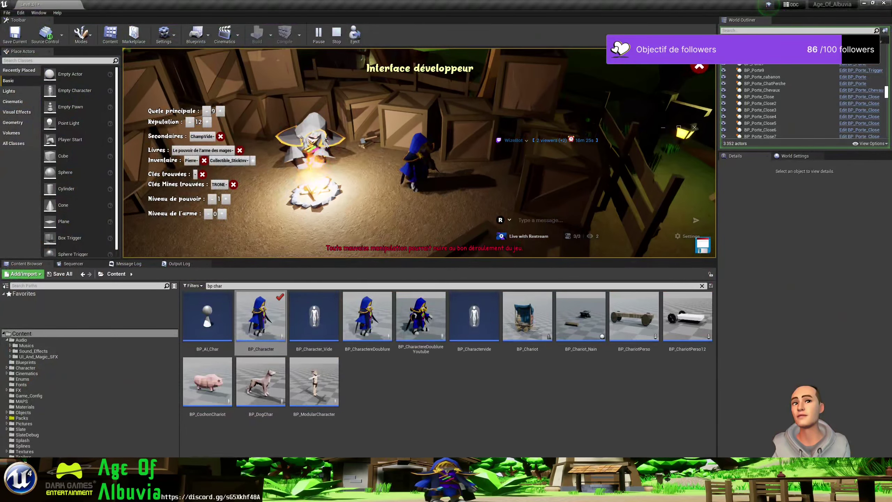
left_click(697, 65)
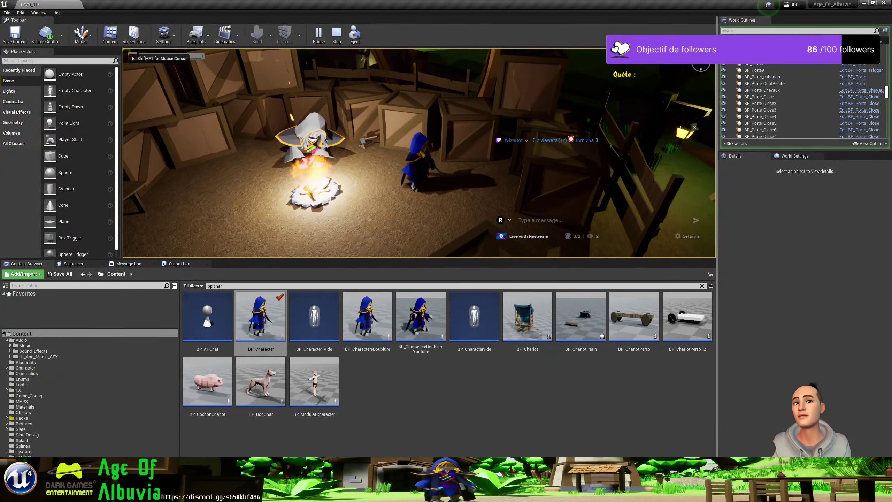
key("w")
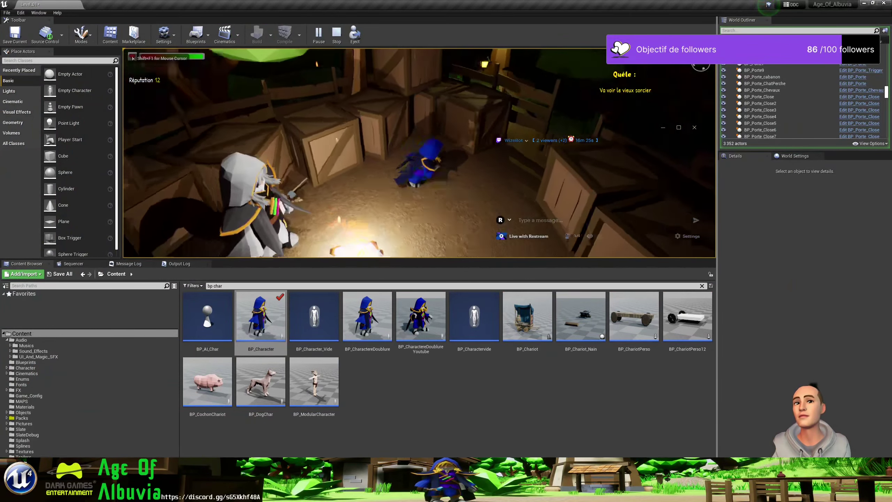
key("w")
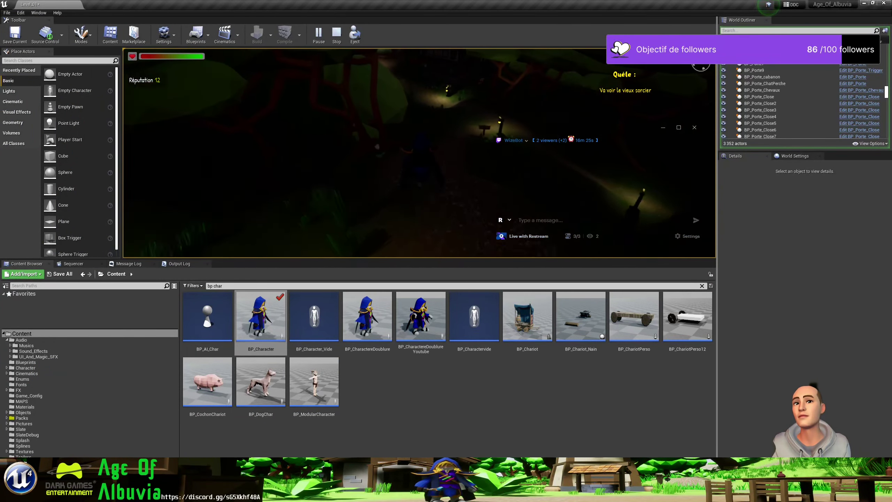
key("w")
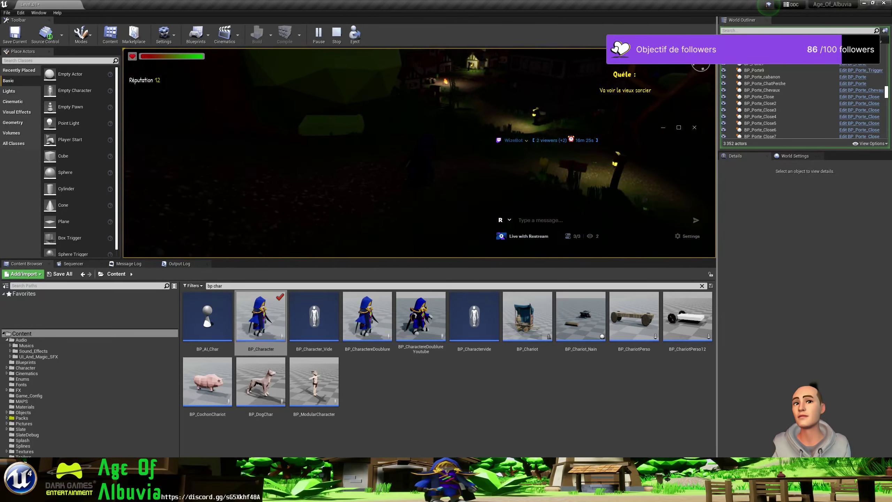
key("w")
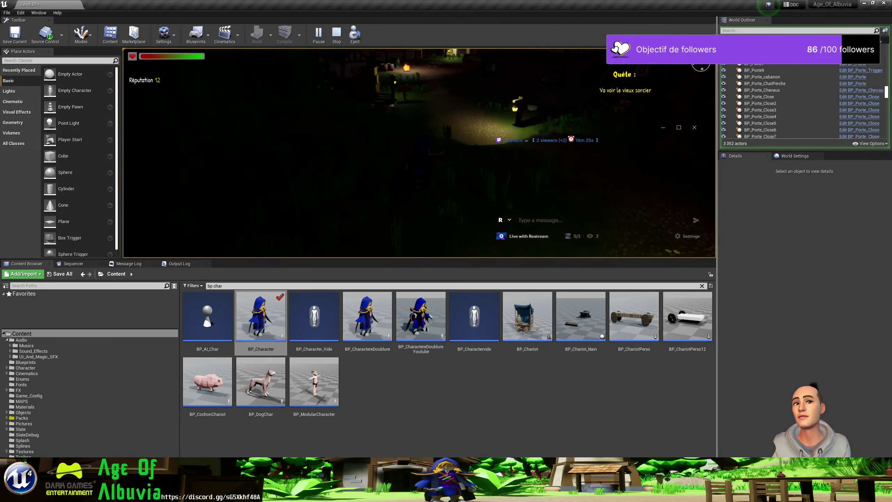
key("w")
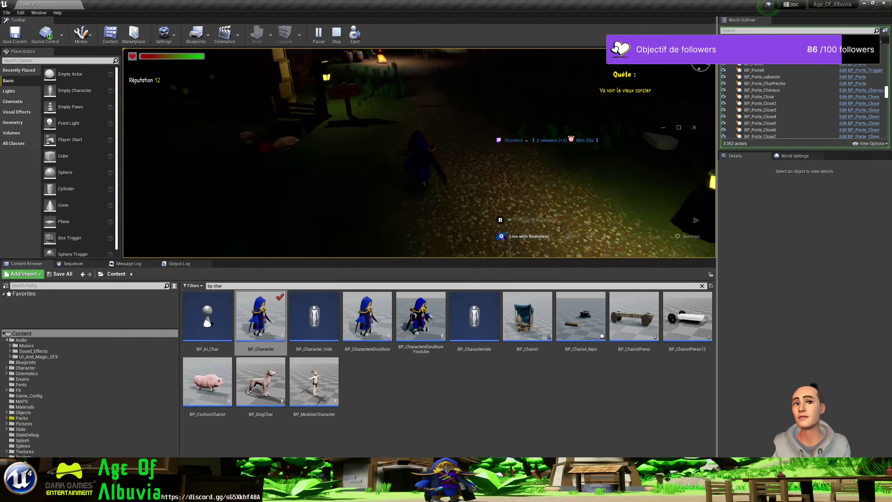
key("w")
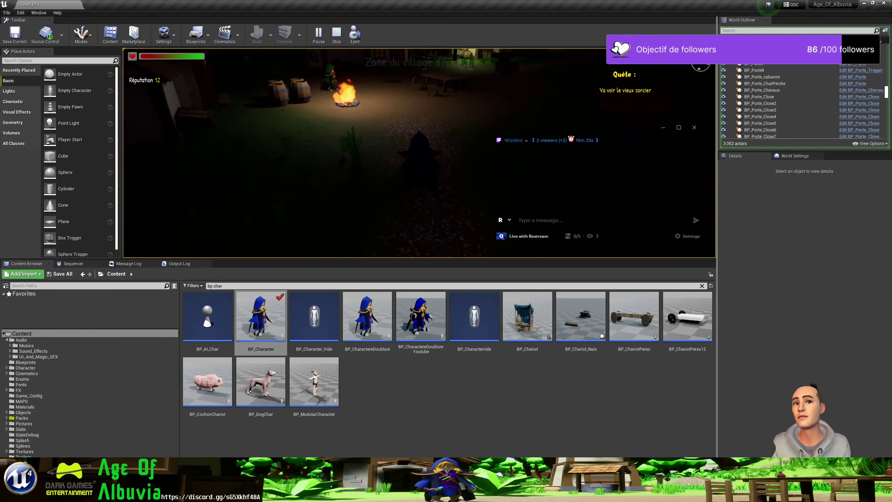
key("Escape")
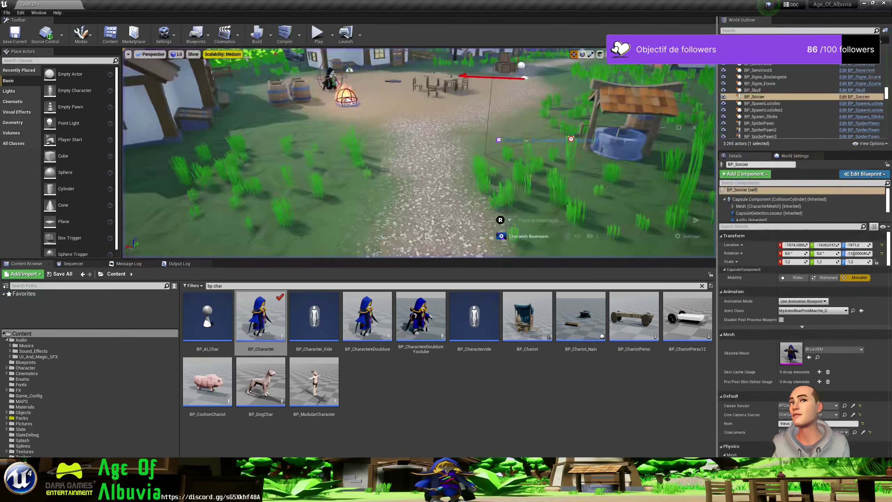
Play-test the wizard's dialogue, then save Level_01, confirming the asset check-out
left_click(322, 37)
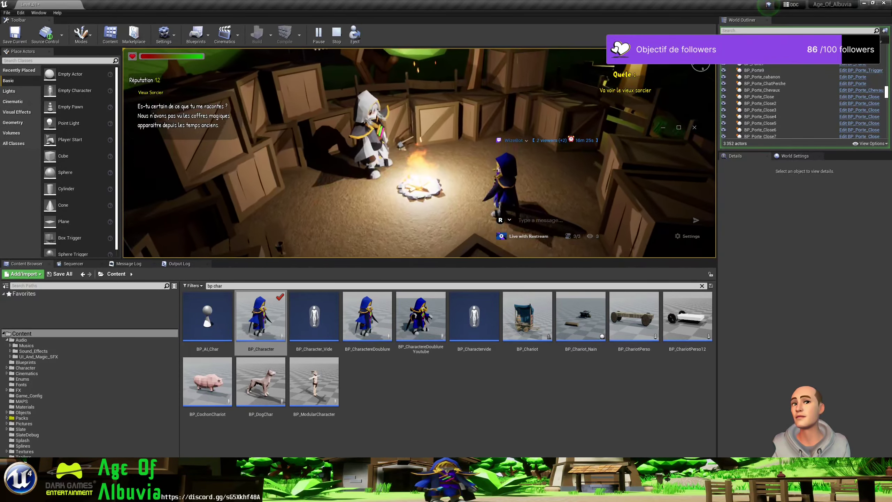
key("Escape")
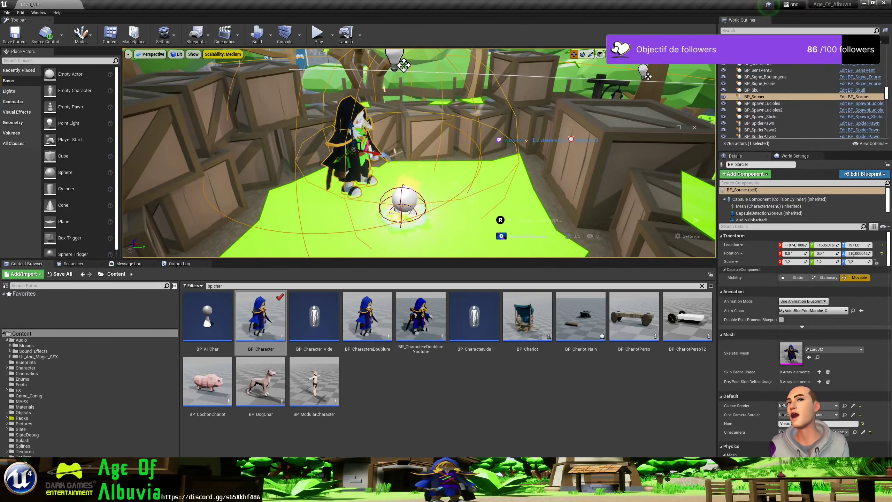
left_click(14, 35)
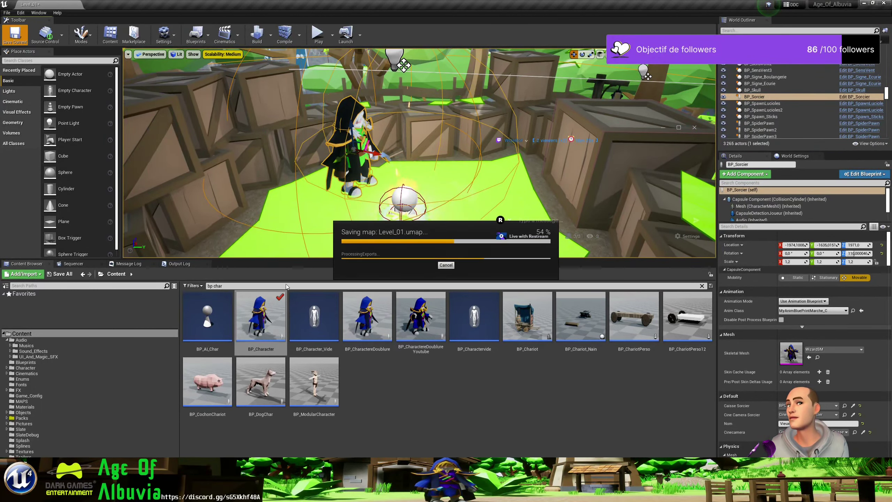
left_click(507, 311)
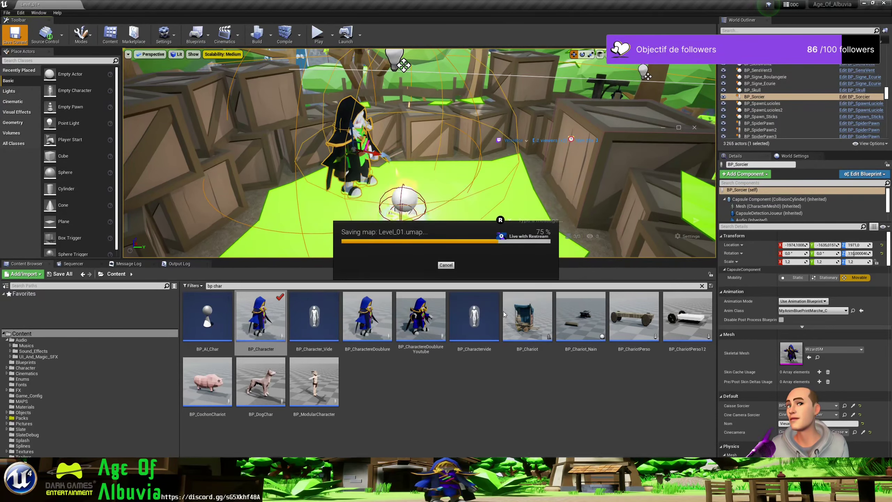
Open BP_Character and spread out the InputAction Ramasse, Branch and Ramassage? nodes to make room
double_click(265, 321)
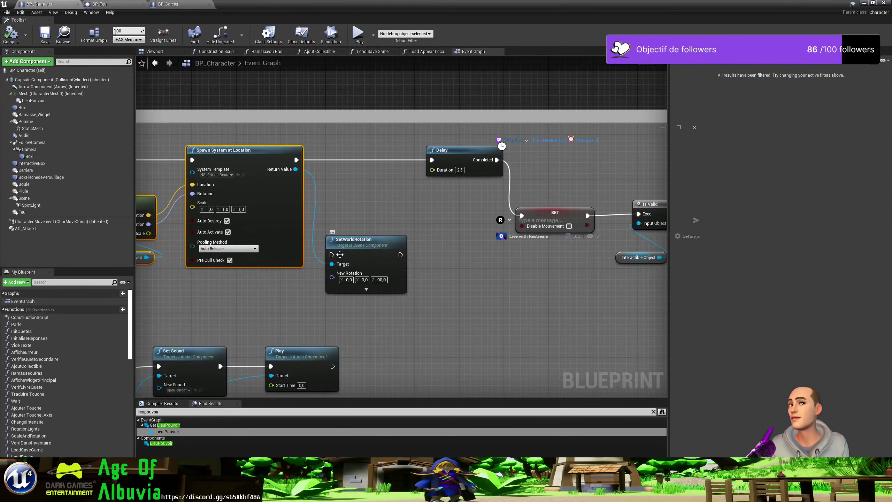
scroll(422, 288, "down", 3)
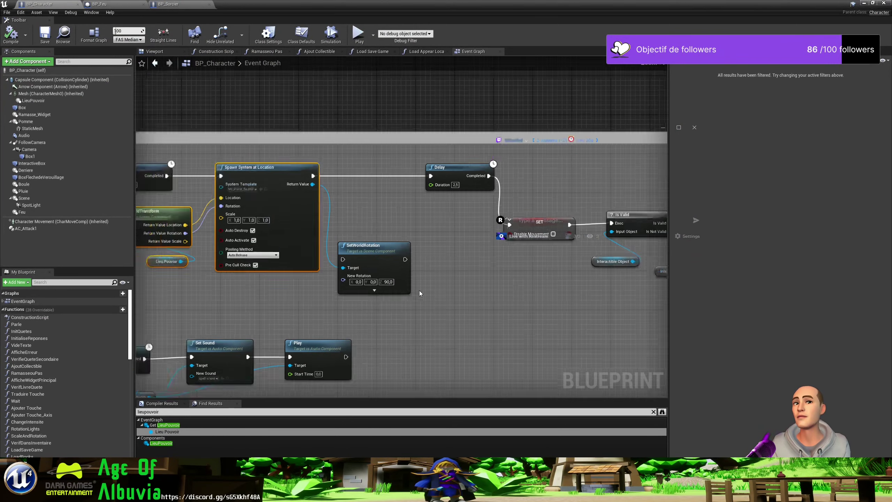
scroll(419, 291, "down", 5)
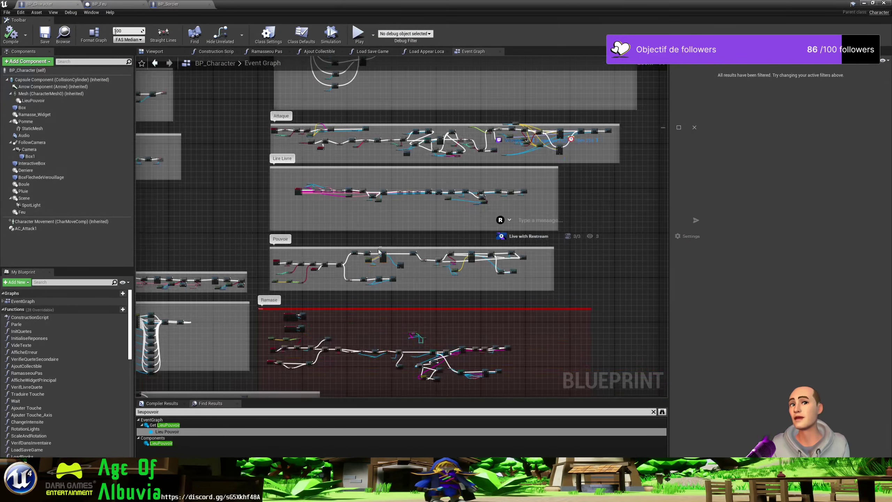
right_click_drag(336, 350, 374, 241)
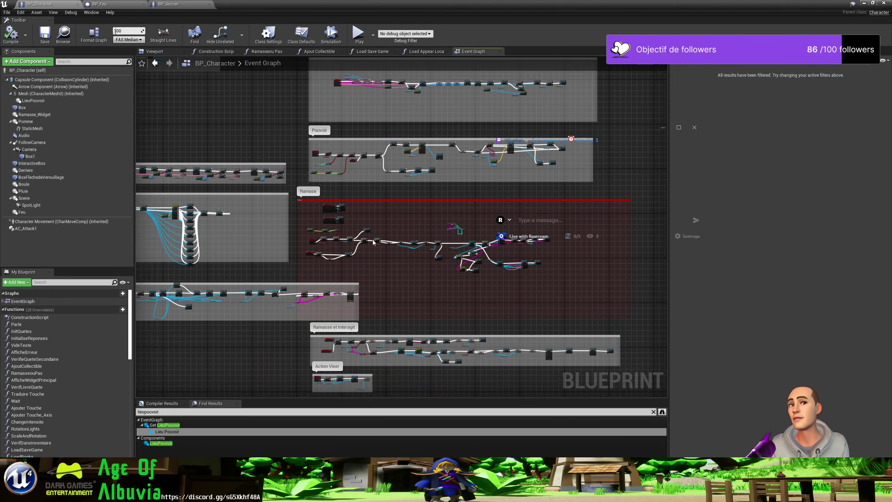
scroll(359, 218, "up", 3)
scroll(337, 226, "up", 2)
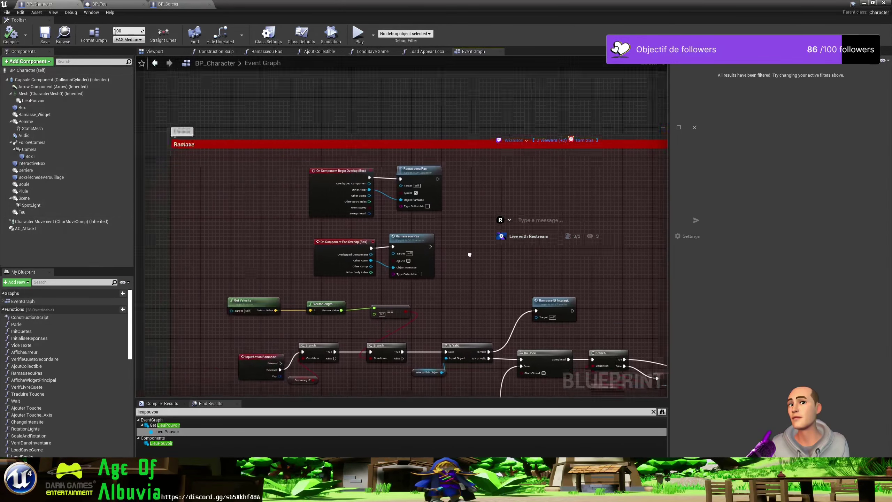
scroll(488, 247, "up", 2)
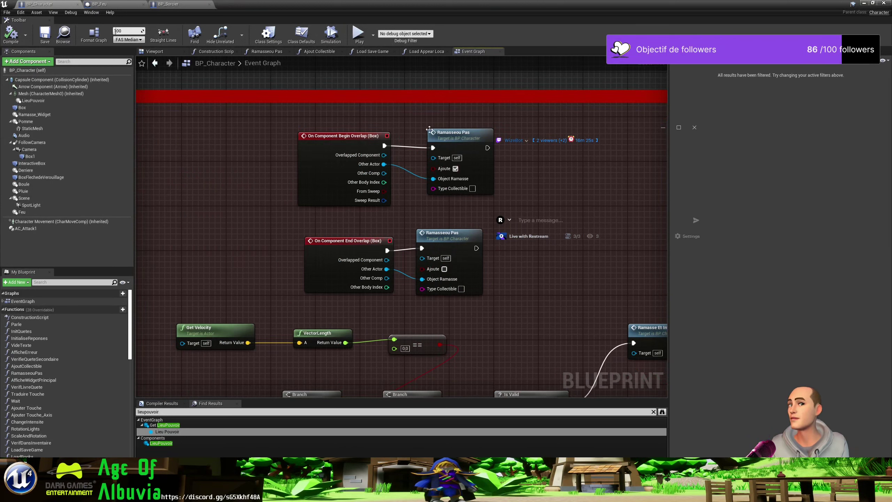
mouse_move(544, 205)
right_mouse_down()
mouse_move(330, 155)
mouse_move(636, 114)
right_mouse_up()
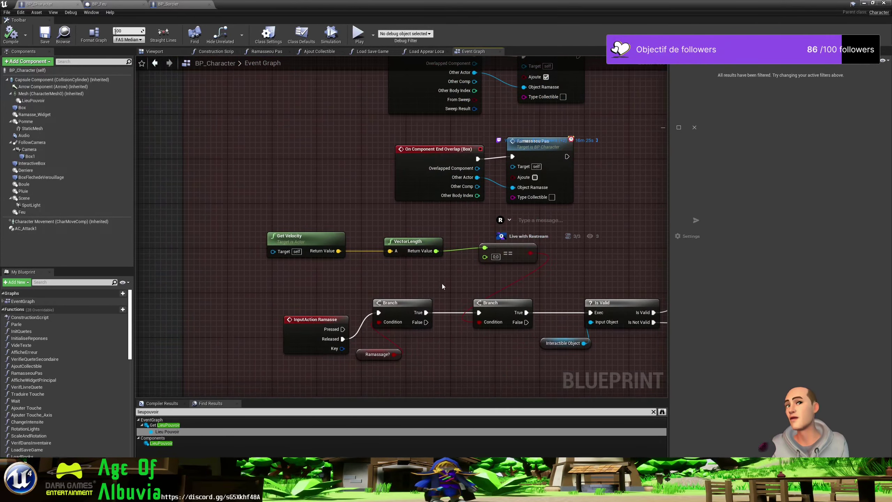
right_click_drag(442, 283, 435, 252)
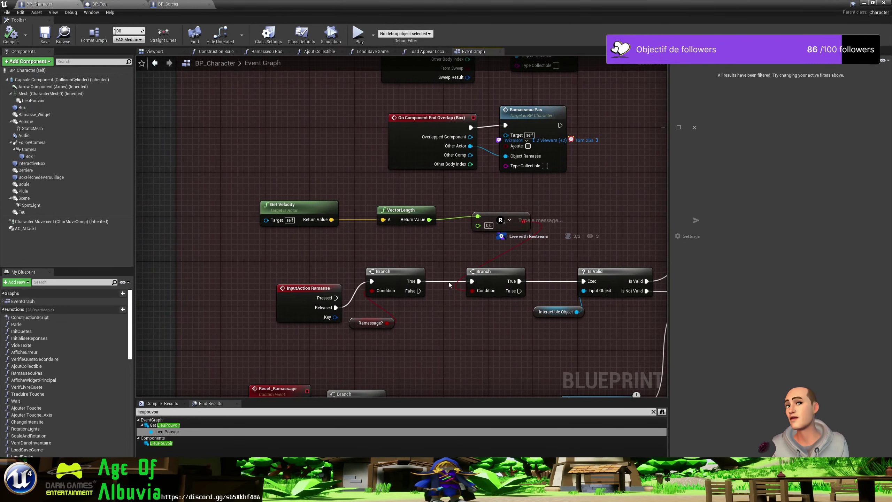
right_click_drag(424, 333, 437, 269)
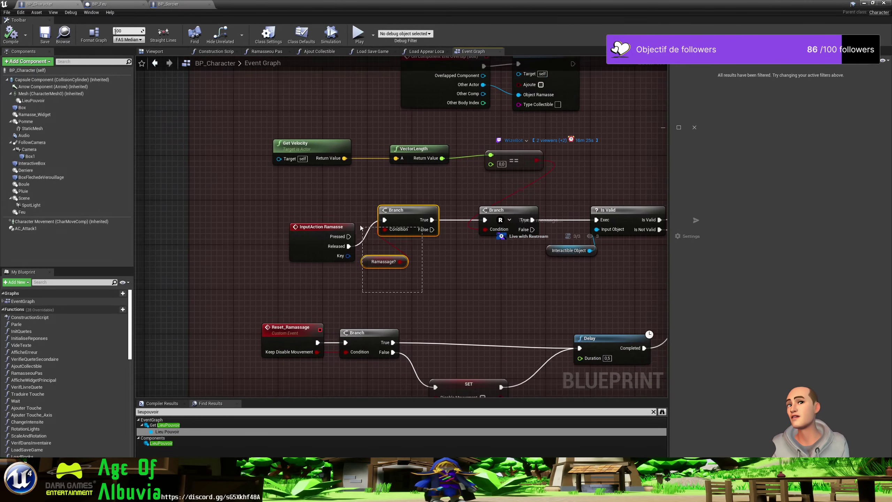
left_click_drag(424, 294, 327, 213)
left_click_drag(396, 212, 306, 206)
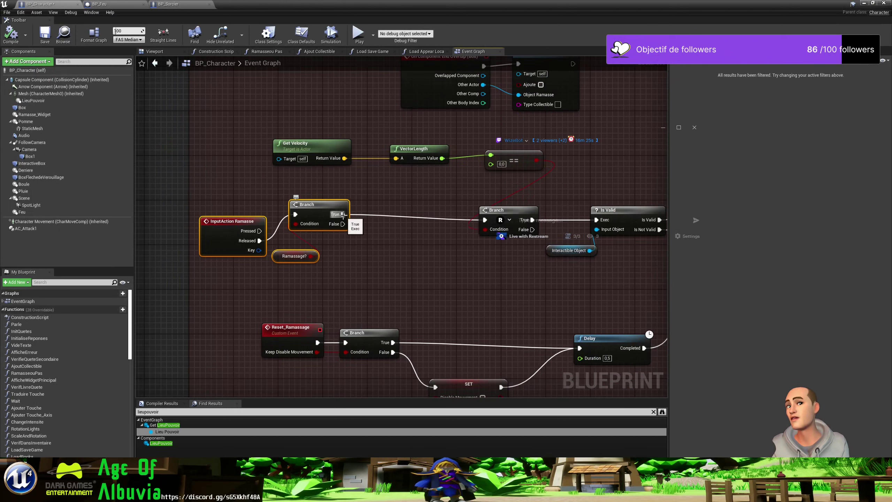
left_click(338, 282)
mouse_move(337, 282)
left_mouse_down()
mouse_move(286, 201)
mouse_move(420, 213)
left_mouse_up()
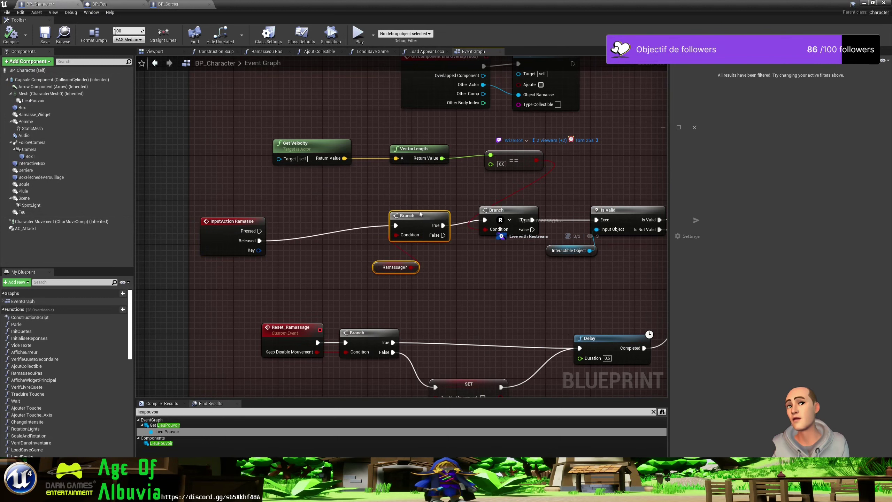
Add a Branch node wired to InputAction Ramasse's Released output
left_click_drag(260, 240, 305, 229, "ctrl")
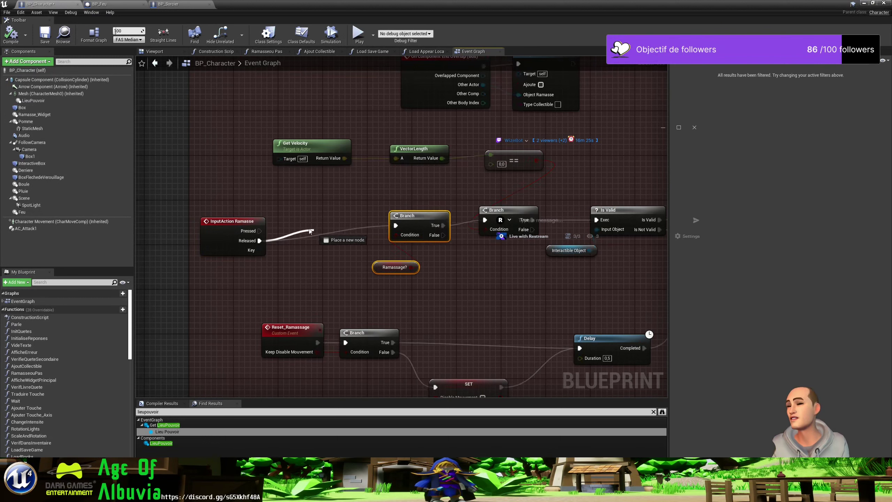
type("branch")
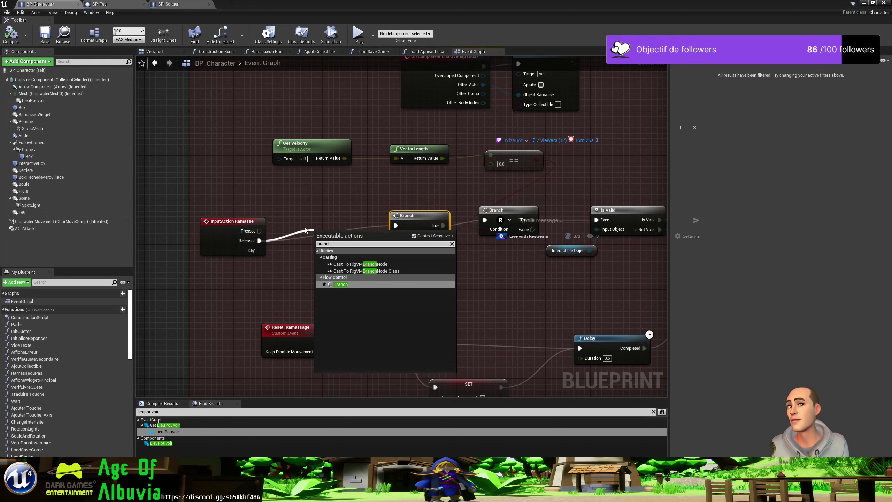
left_click(340, 284)
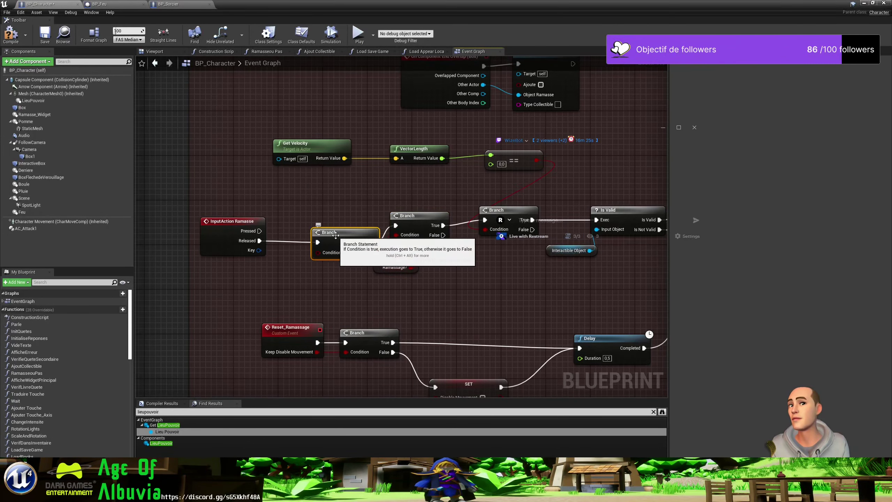
scroll(363, 283, "down", 2)
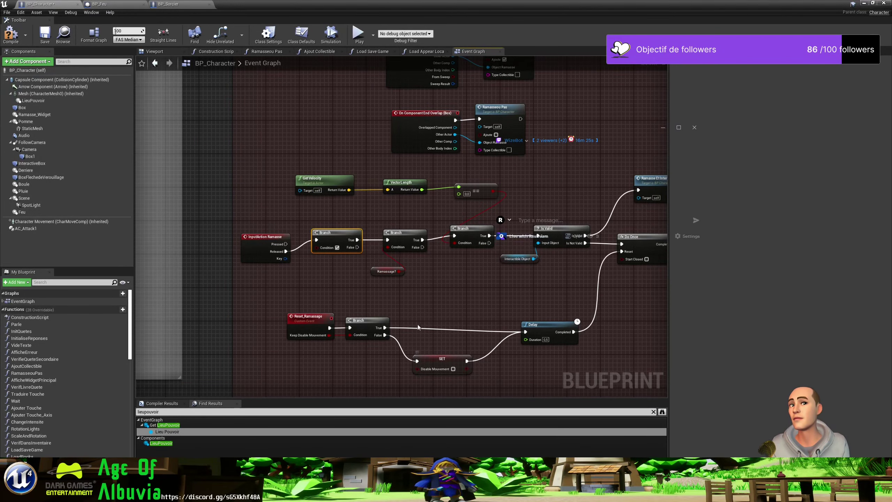
right_click_drag(341, 298, 460, 282)
Feed a Get Disable Mouvement node into the new Branch's Condition and save BP_Character
scroll(456, 273, "up", 2)
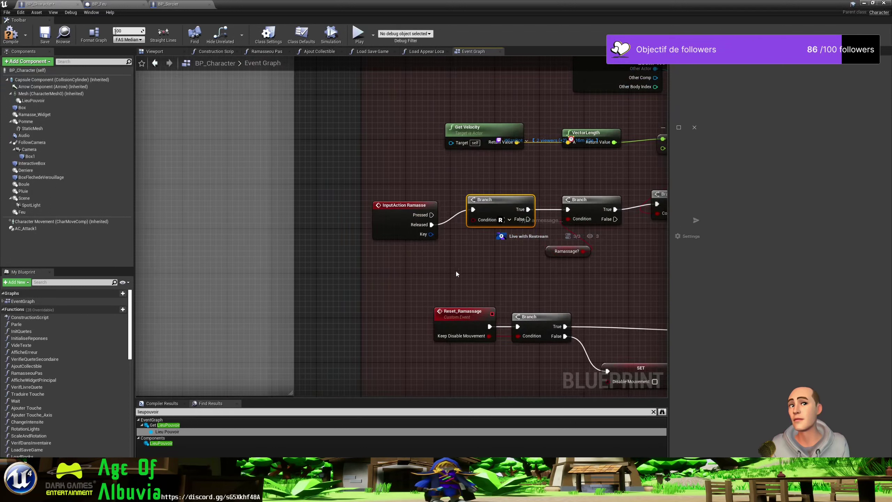
right_click(421, 265)
type("dis")
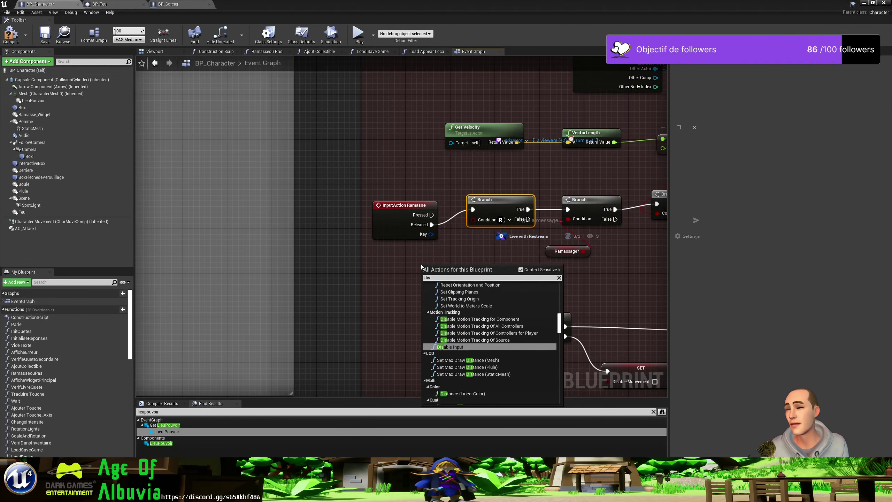
type("able mou")
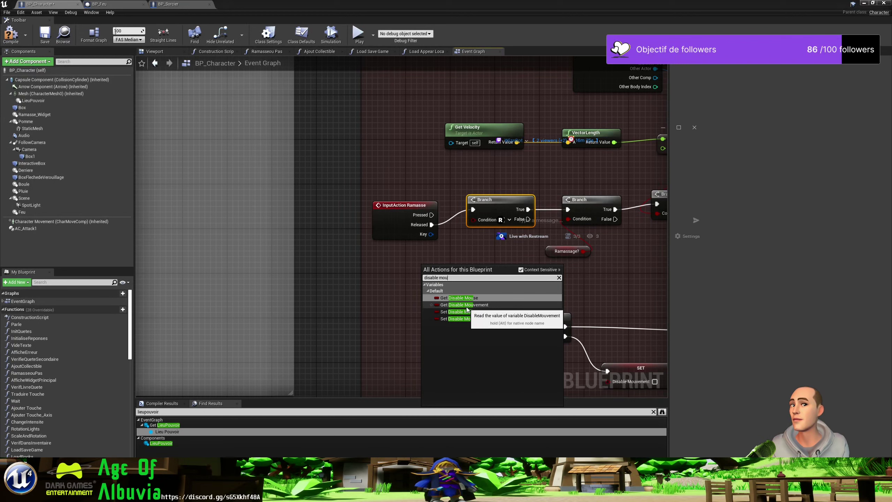
left_click(467, 305)
left_click_drag(470, 267, 473, 218)
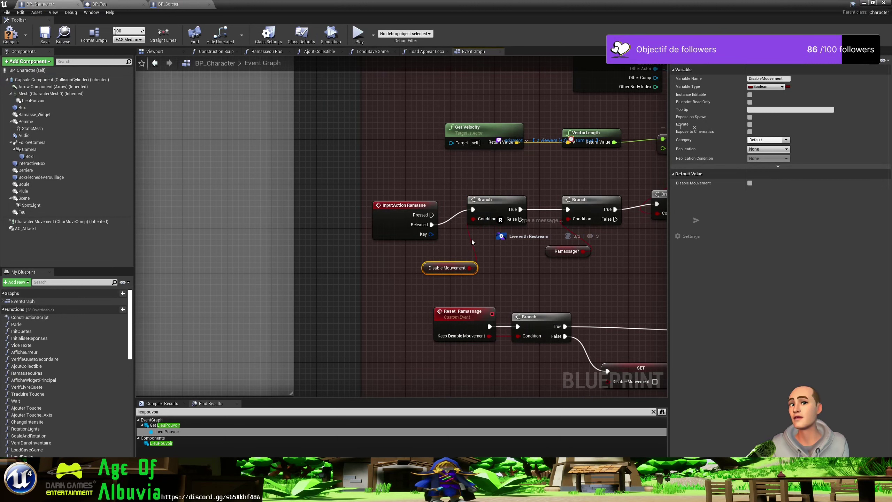
left_click(537, 212)
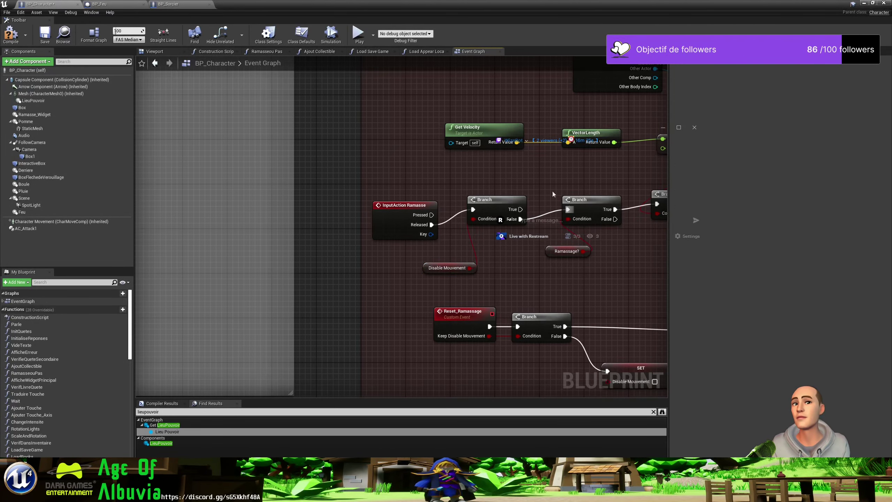
left_click(45, 35)
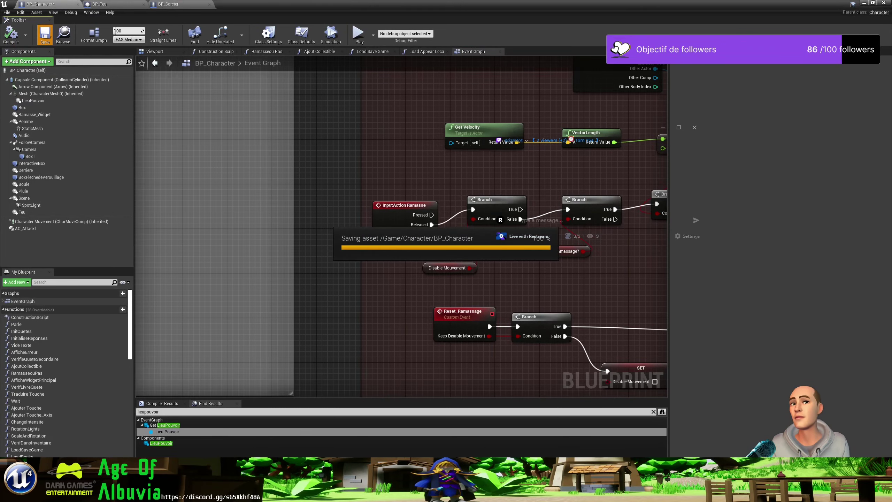
left_click(864, 3)
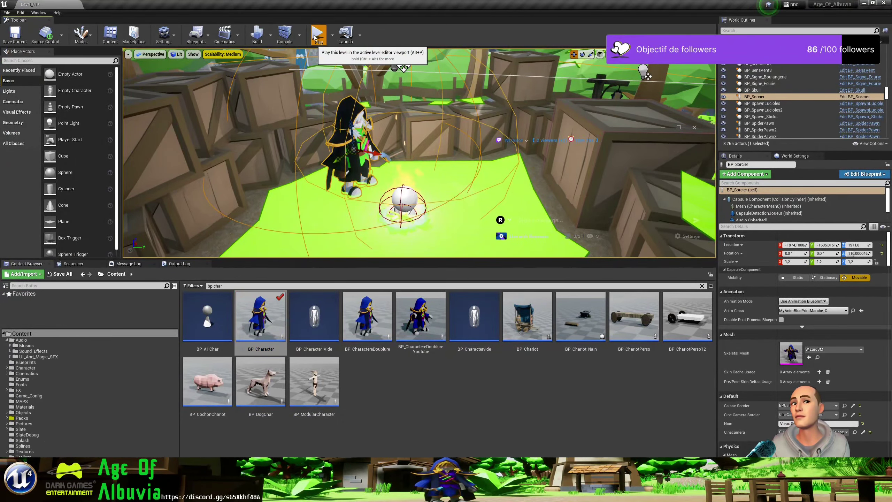
Play-test the level through the old sorcerer's campfire conversation, then stop and switch windows
left_click(315, 37)
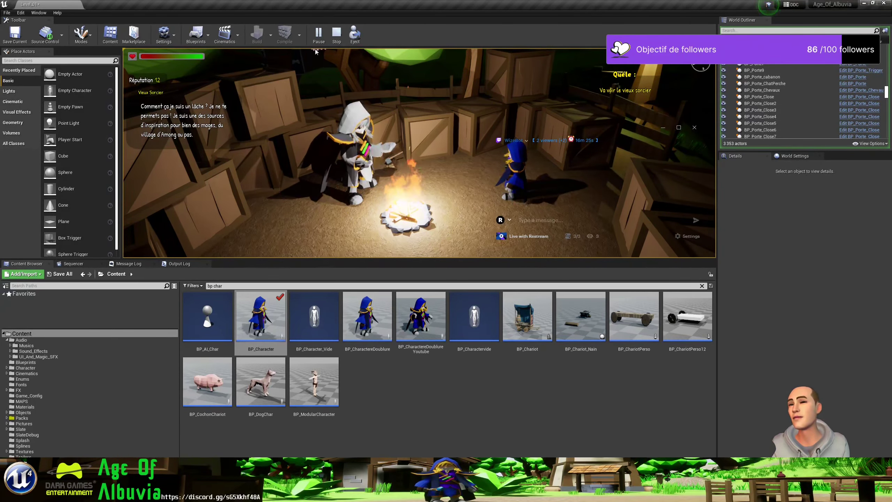
key("Escape")
key("alt+Tab")
Remove the line 'Rajouter le flux vert de pouvoir au vieux mage' from the bug list and save it
key("alt+Tab")
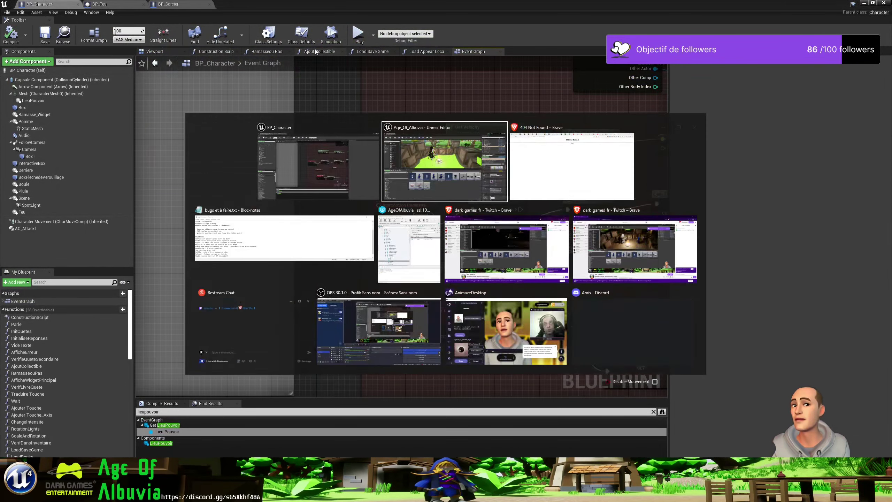
key("alt+Tab")
key("alt+Tab")
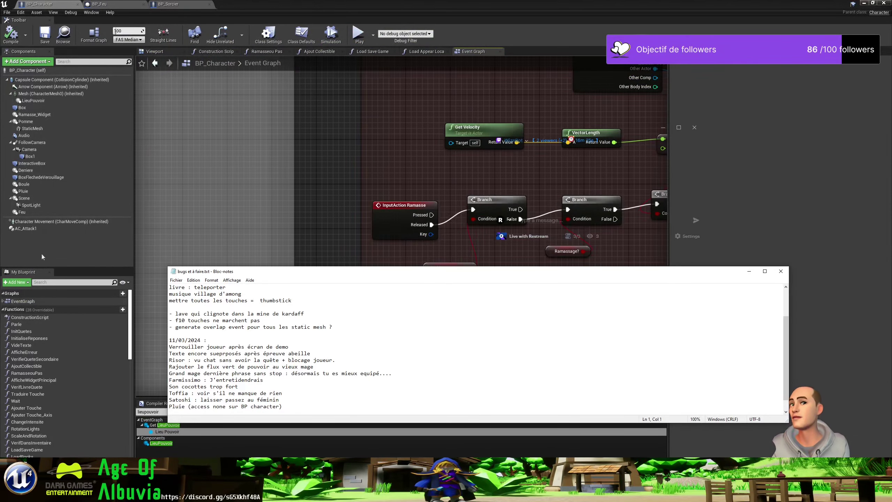
left_click(272, 394)
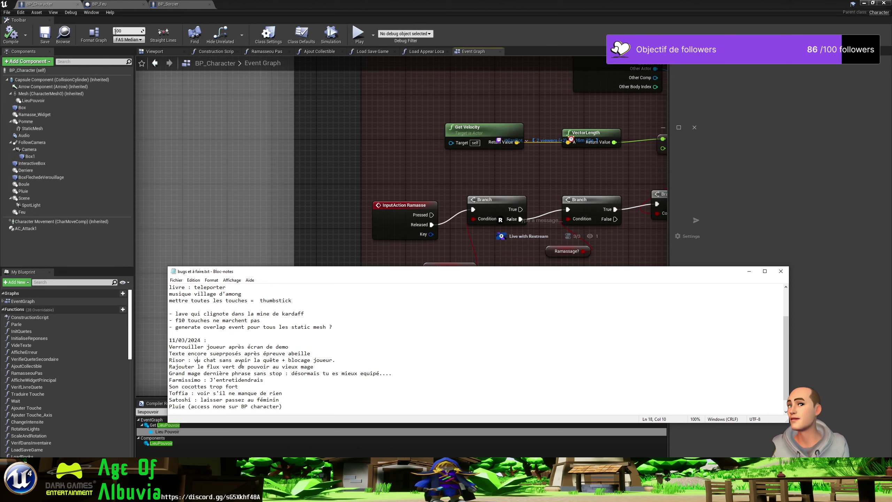
double_click(178, 359)
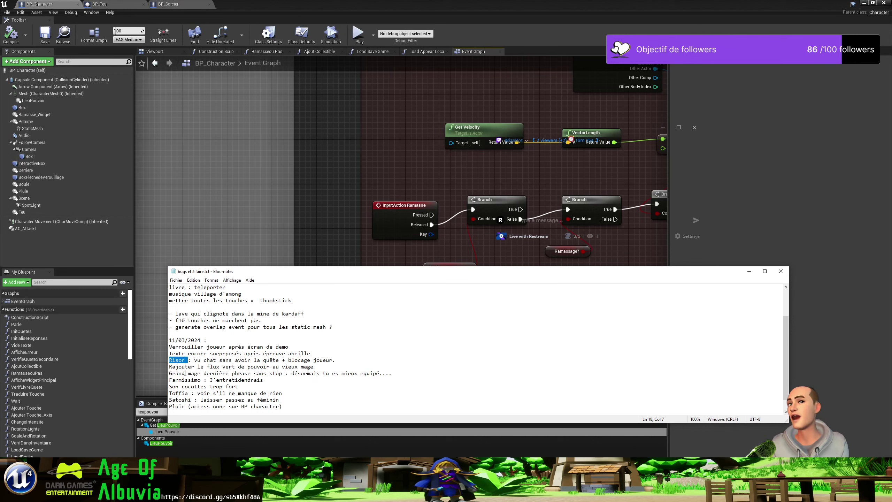
left_click_drag(328, 366, 170, 368)
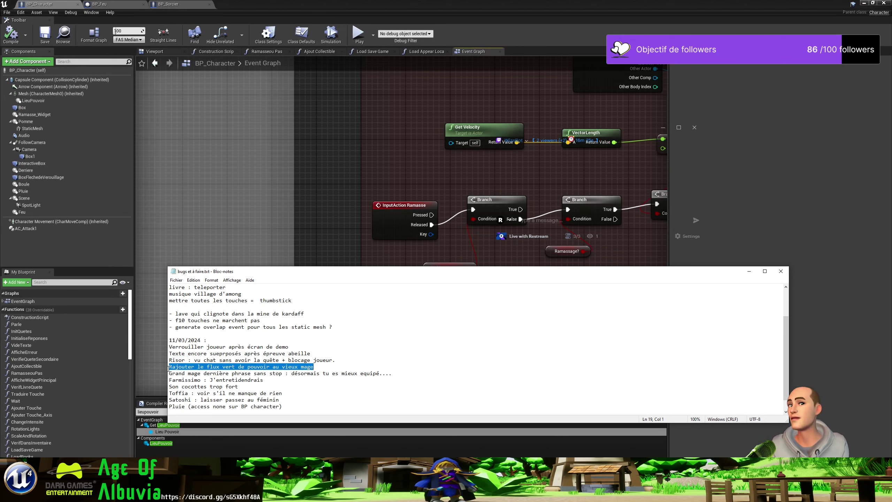
key("Delete")
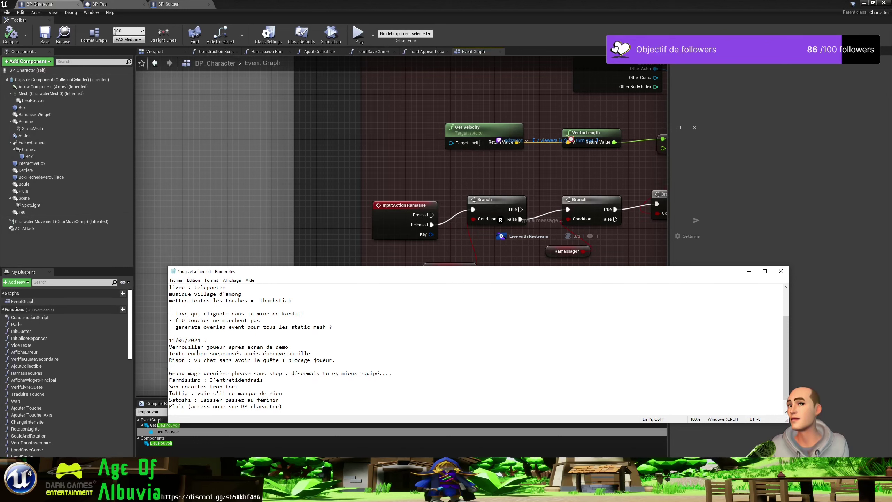
key("ctrl+s")
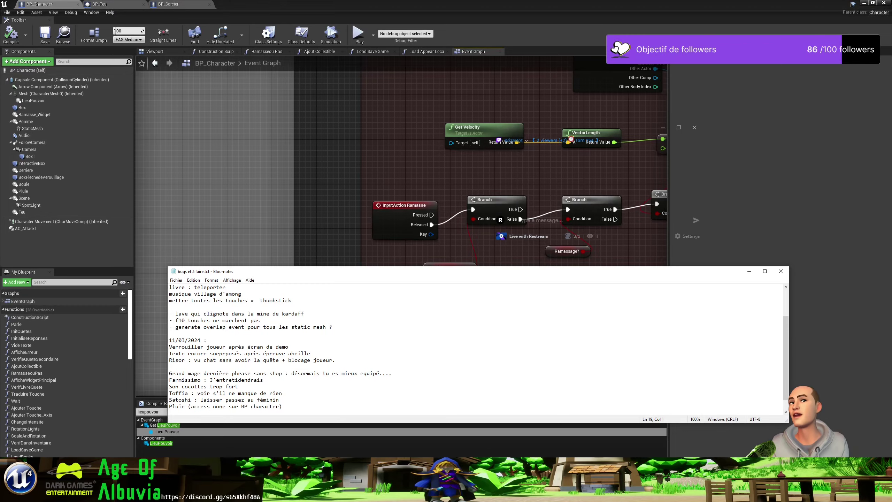
left_click(863, 4)
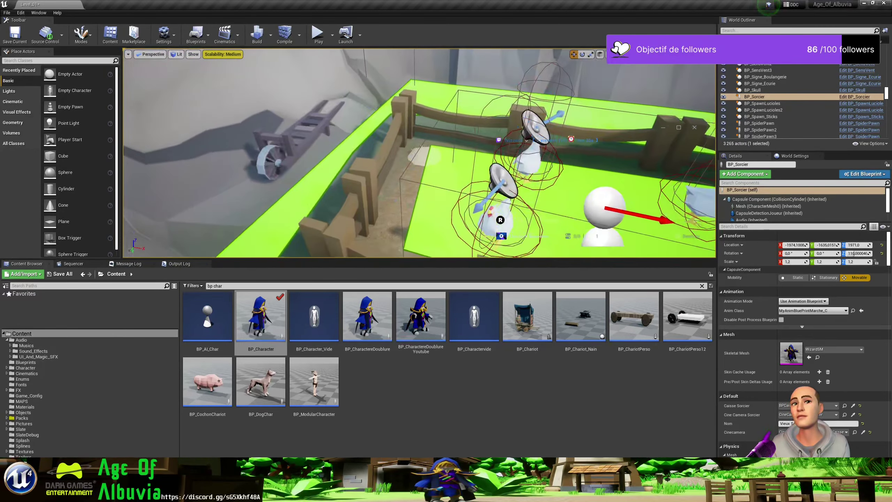
Set BP_Poule3's Audio component Volume Multiplier to 0,75 and compile the chicken blueprint
left_click(475, 167)
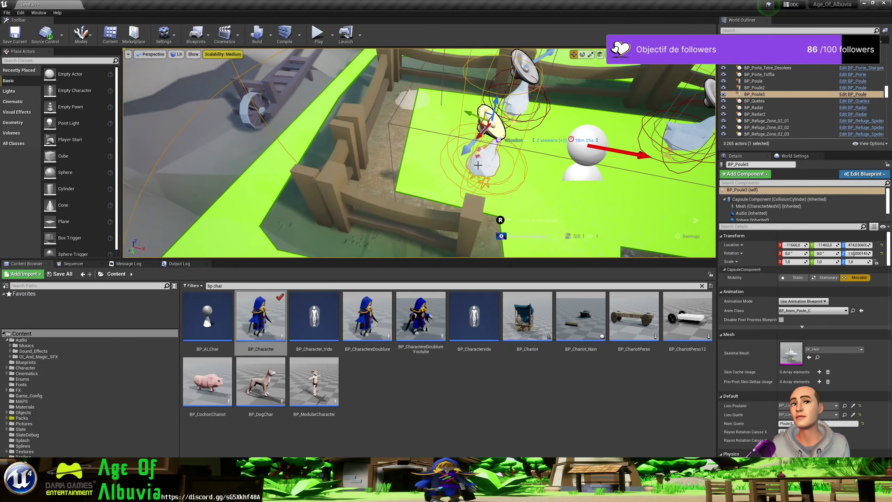
left_click(855, 94)
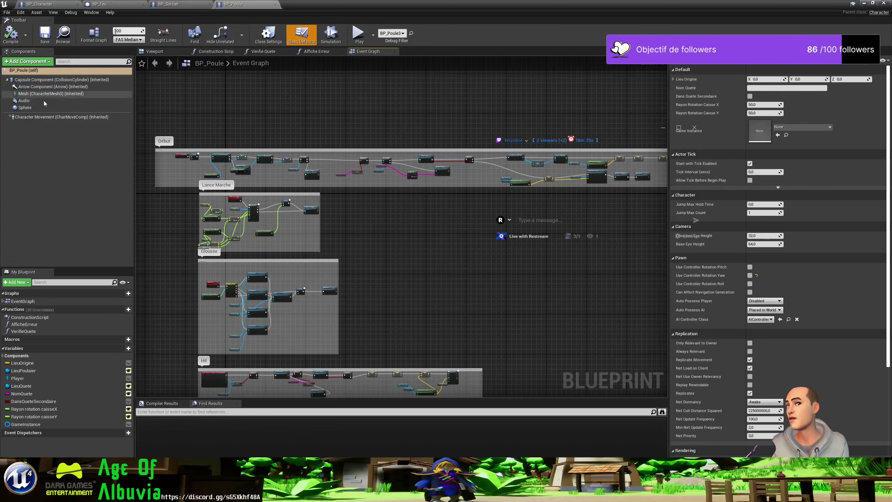
left_click(24, 100)
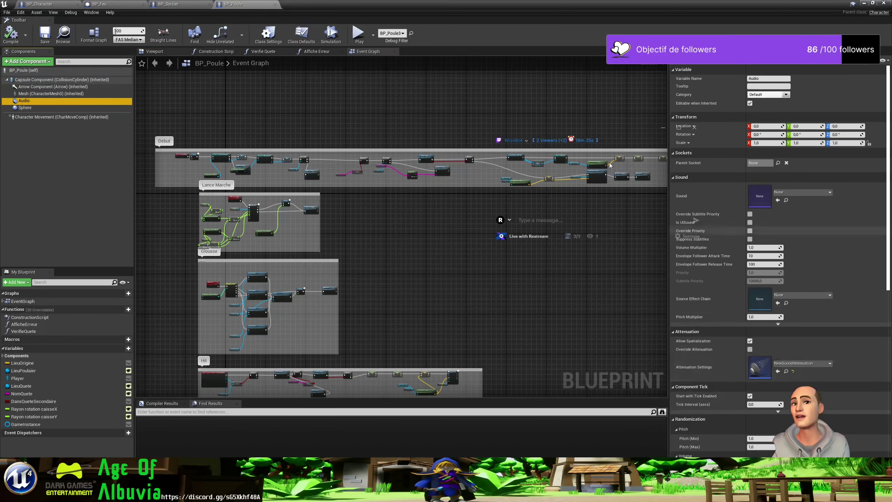
left_click(159, 53)
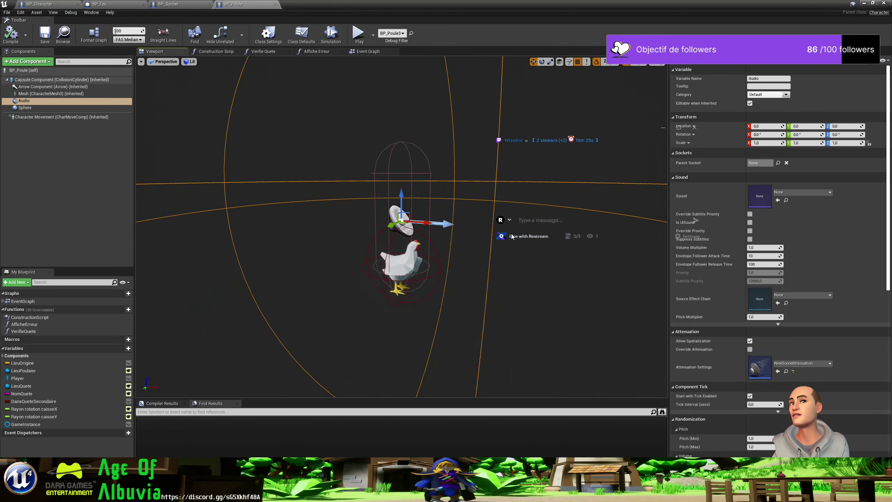
scroll(505, 232, "down", 5)
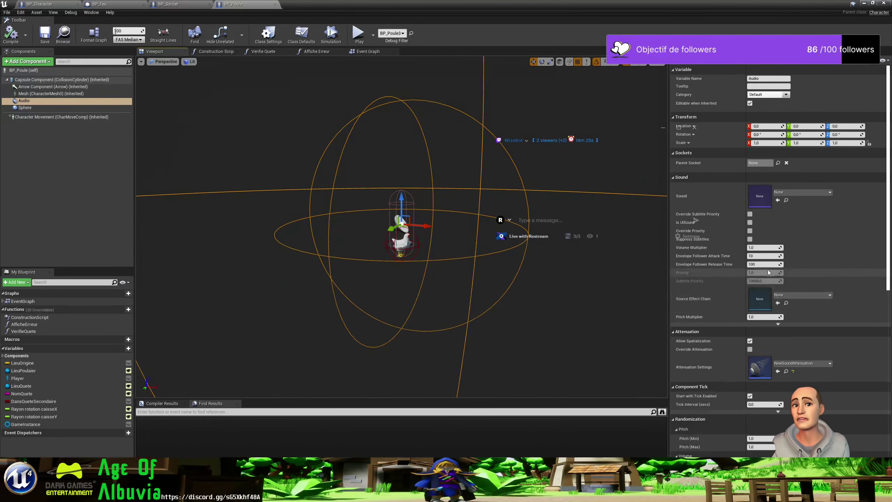
left_click(760, 248)
type("0.5")
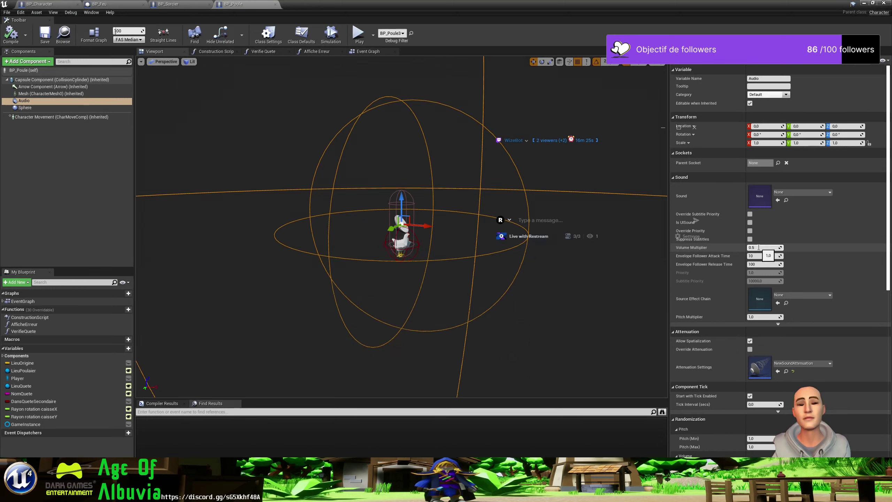
key("BackSpace")
type("7")
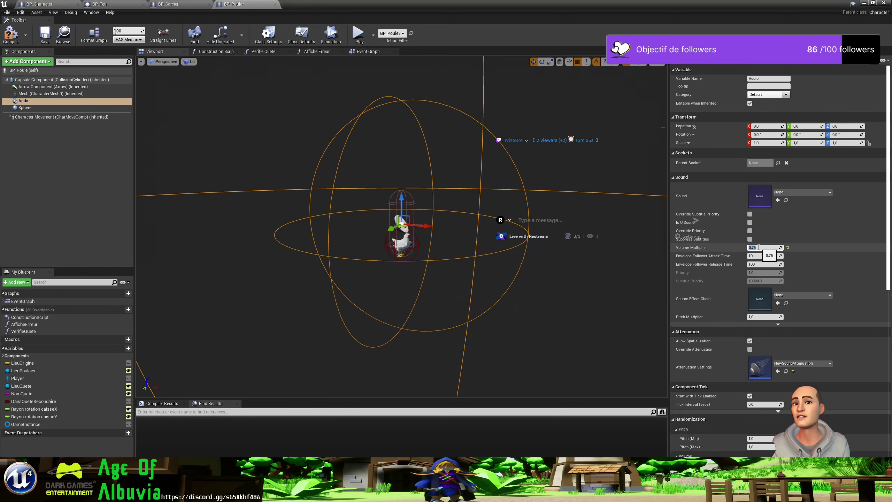
key("Return")
left_click(7, 38)
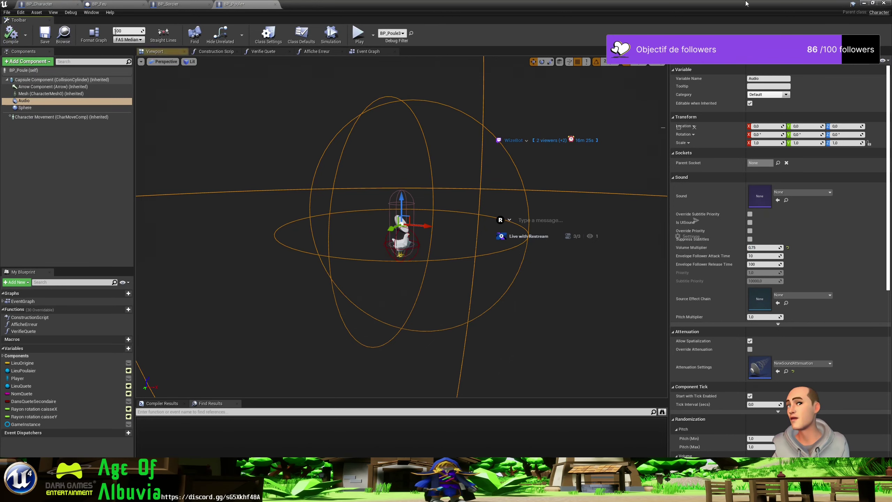
left_click(864, 3)
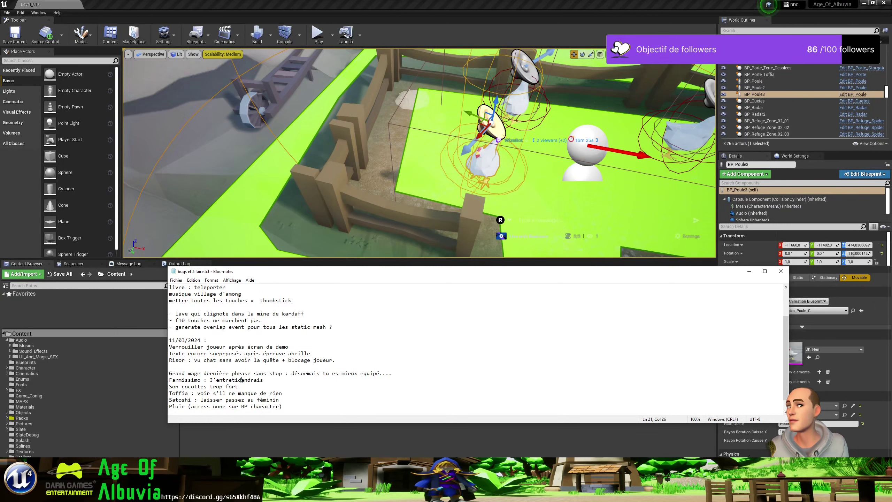
Select Farmissimo in the level and open its blueprint
double_click(244, 379)
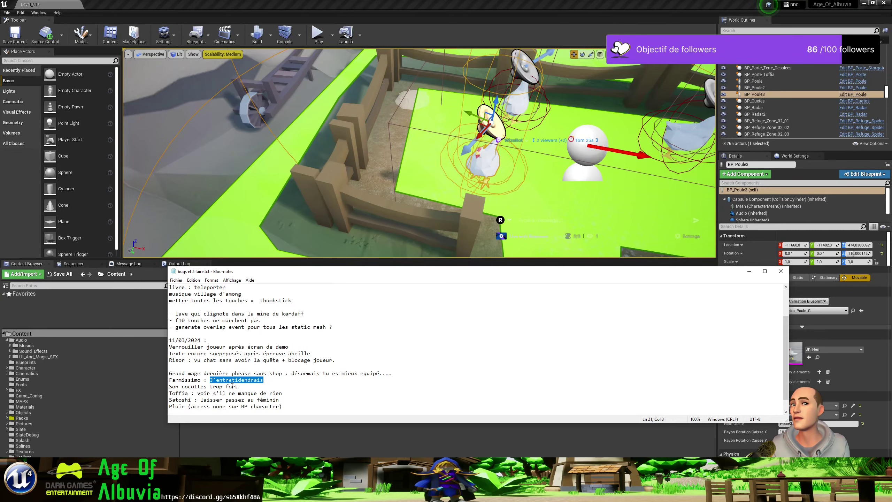
right_click_drag(497, 198, 496, 199)
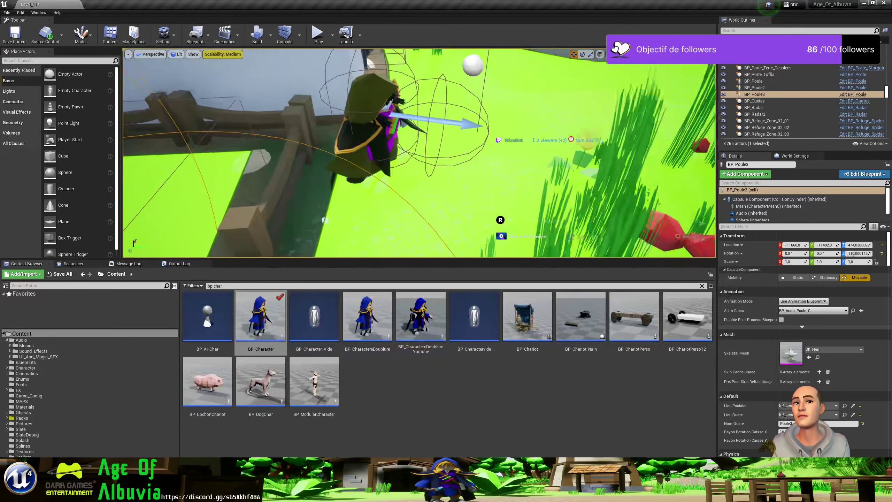
left_click(449, 120)
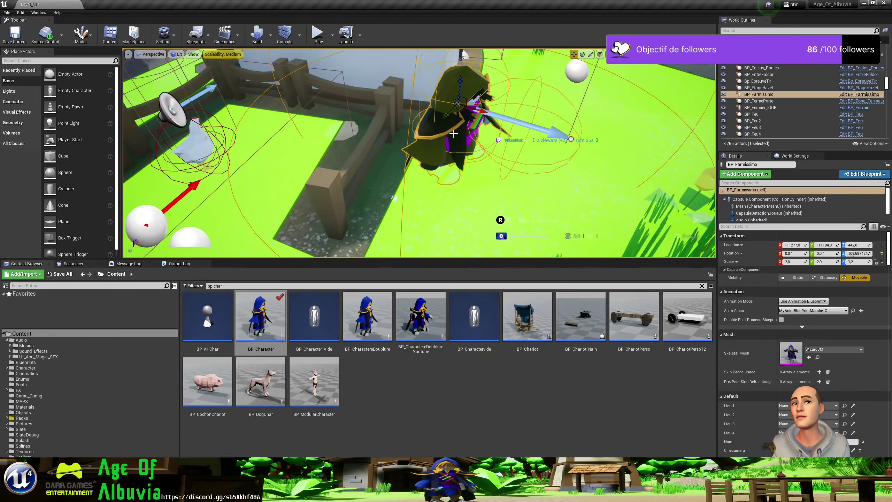
left_click(863, 94)
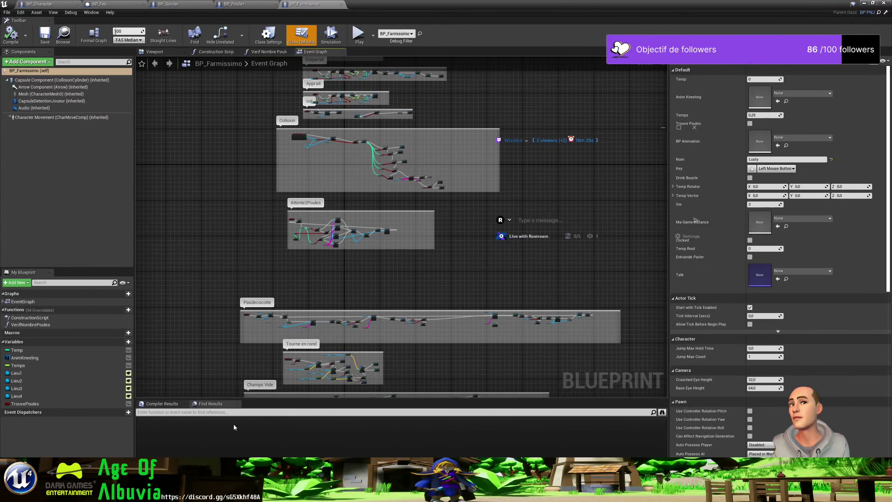
Find the Parle node via 'entret' search and change its text to 'J'entretiendrai les plantes pour toi'
left_click(214, 412)
type("ent")
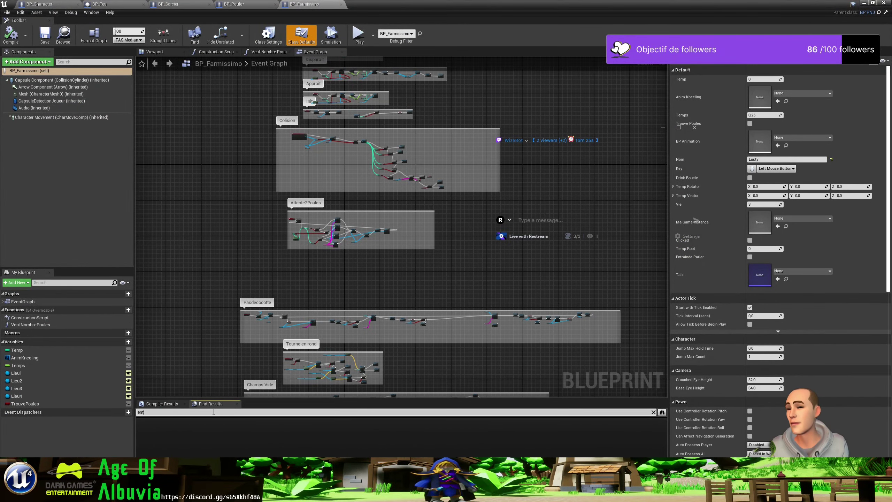
type("re")
key("Return")
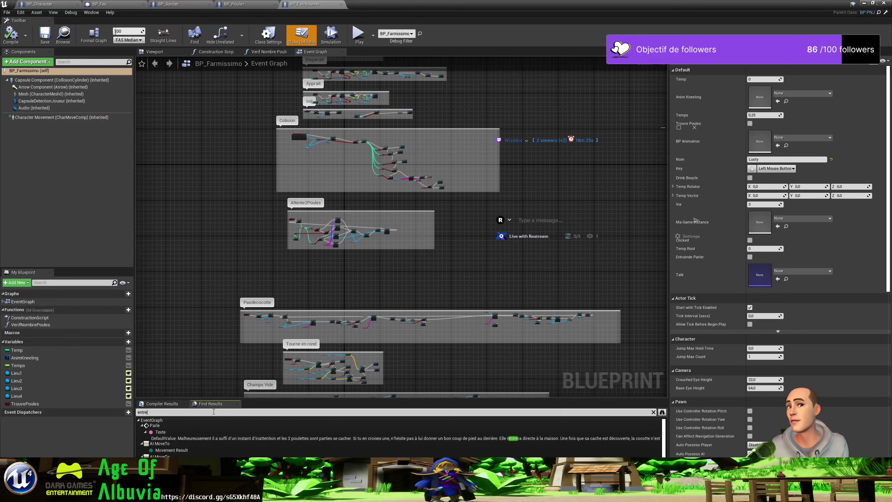
key("Return")
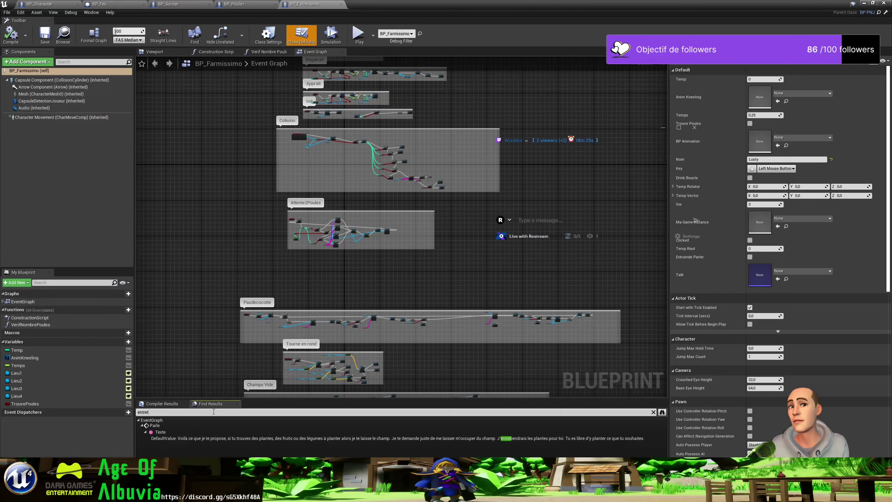
left_click(505, 439)
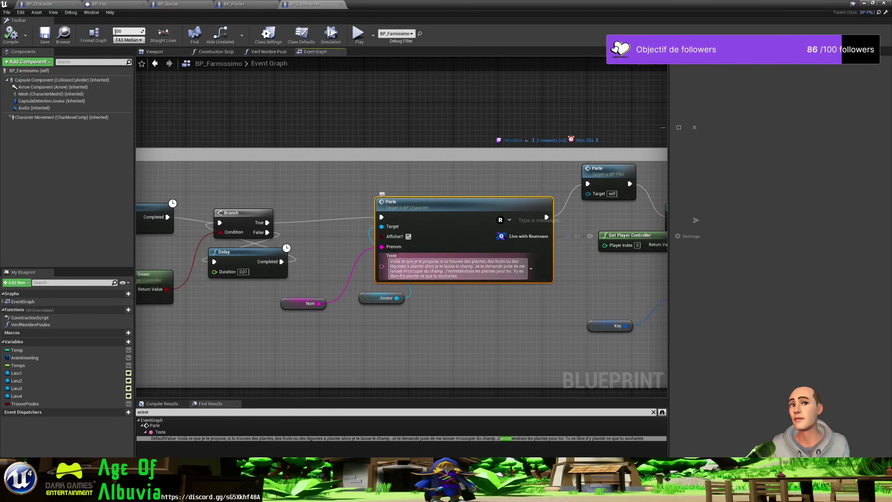
scroll(486, 276, "up", 3)
scroll(484, 276, "up", 1)
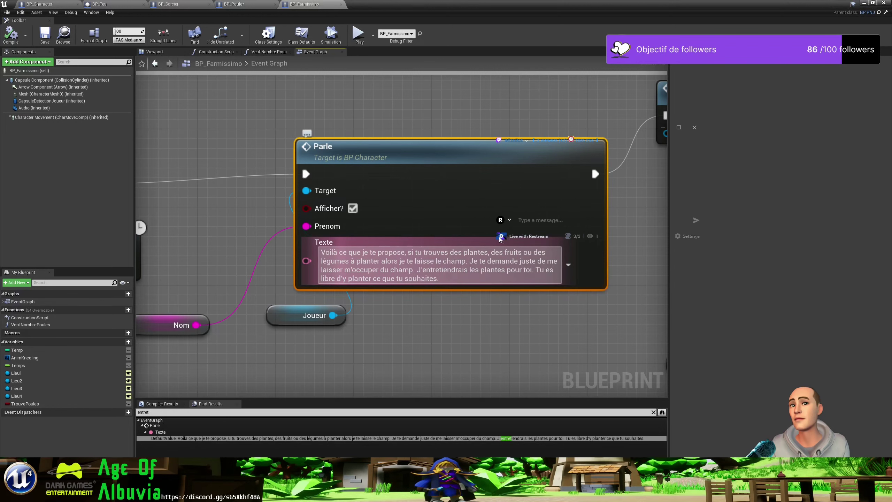
key("Delete")
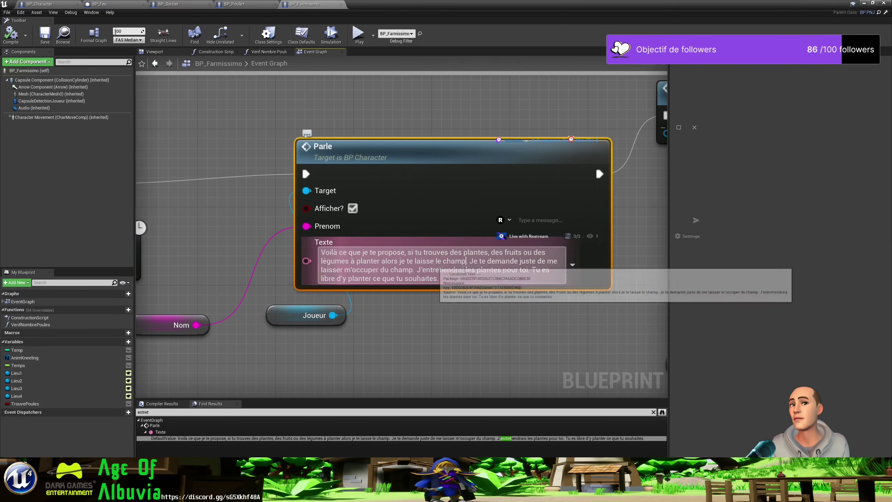
key("Return")
key("alt+Tab")
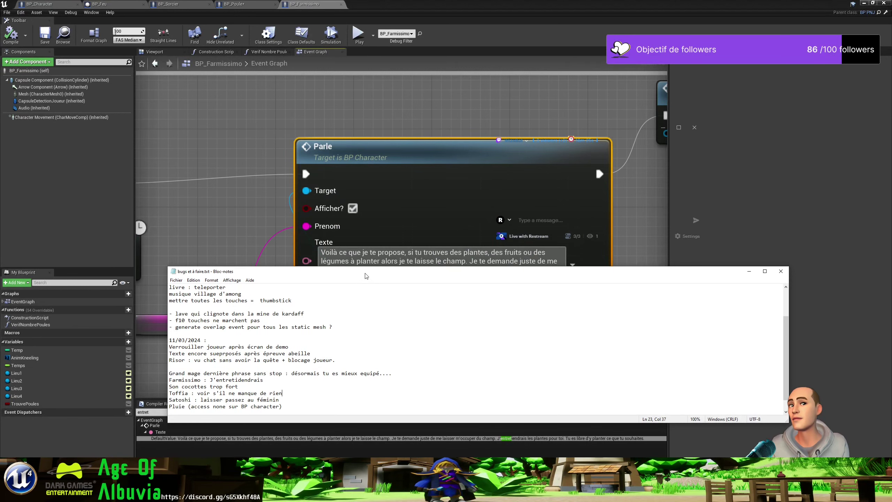
Reposition the notes window, then close the BP_Poule, BP_Farmissimo and BP_Sorcier blueprint editors
left_click_drag(366, 276, 359, 311)
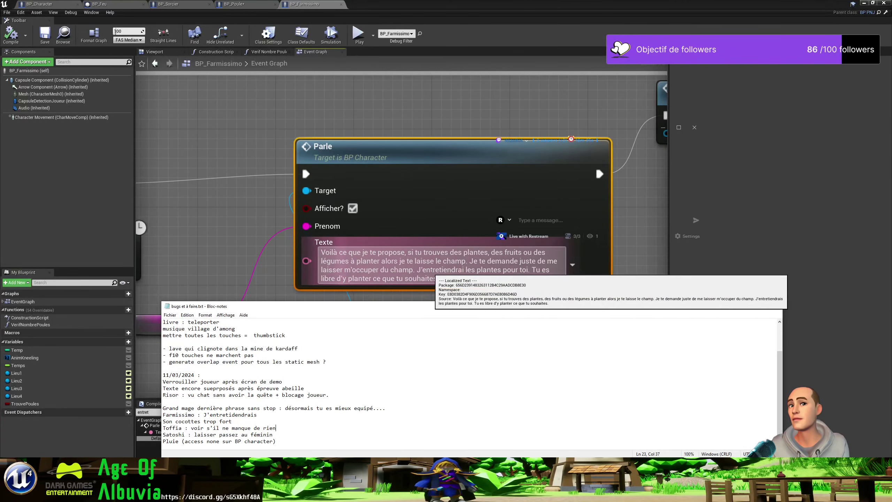
left_click_drag(349, 310, 376, 279)
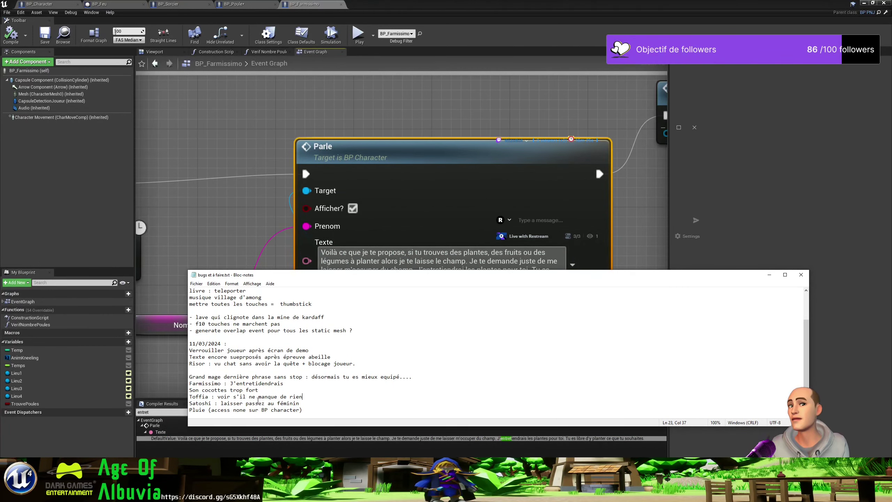
scroll(258, 400, "down", 1)
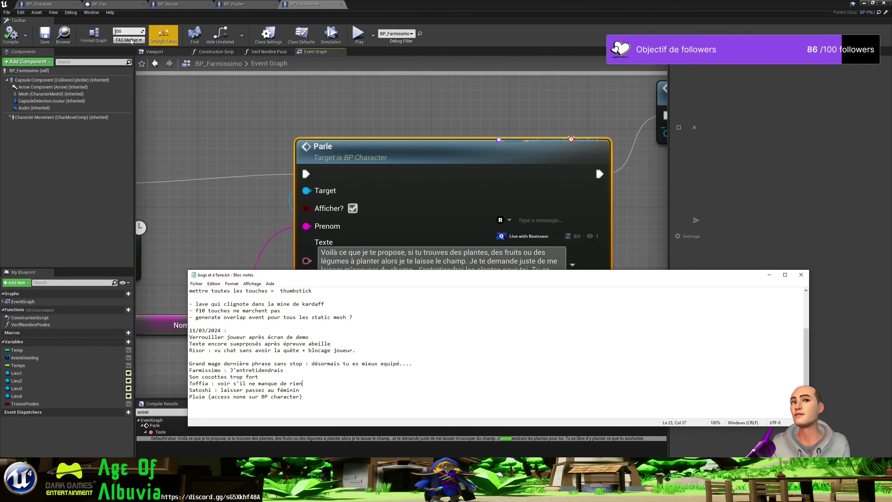
left_click(10, 34)
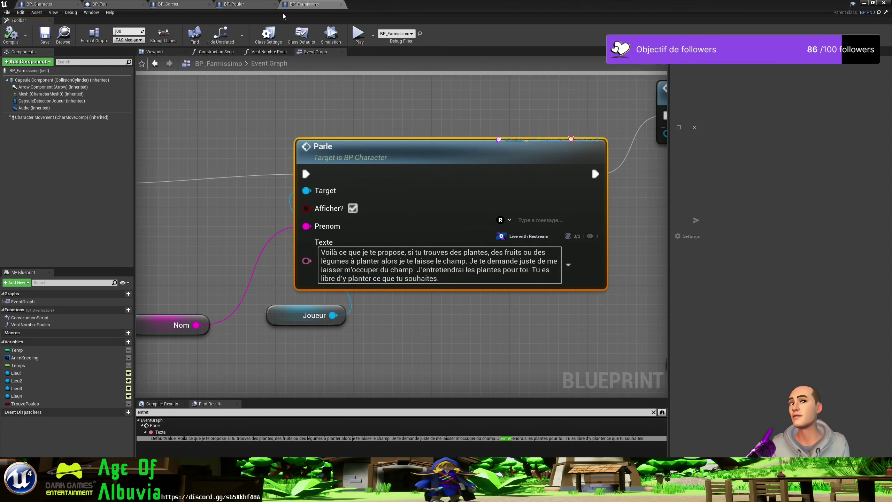
left_click(262, 4)
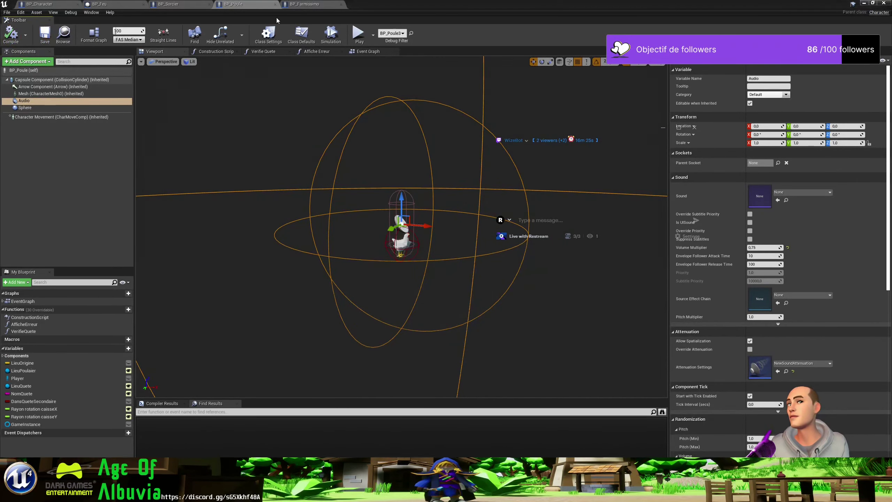
left_click(275, 4)
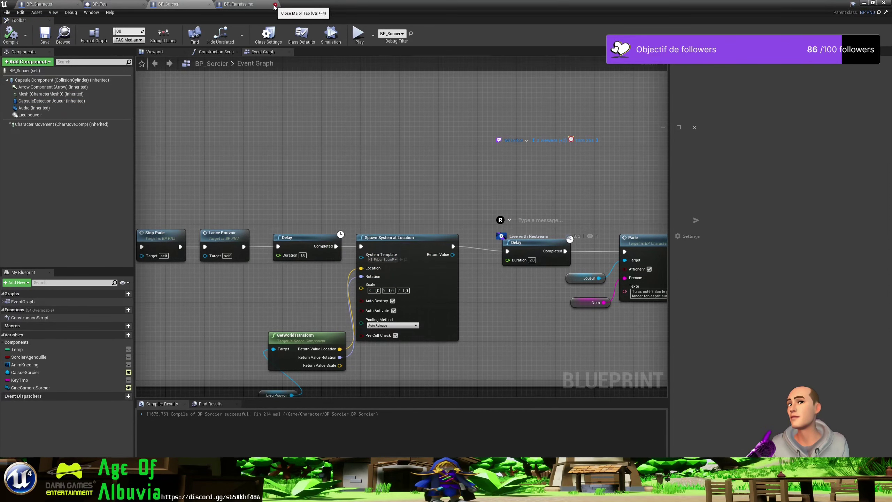
left_click(275, 4)
left_click(864, 2)
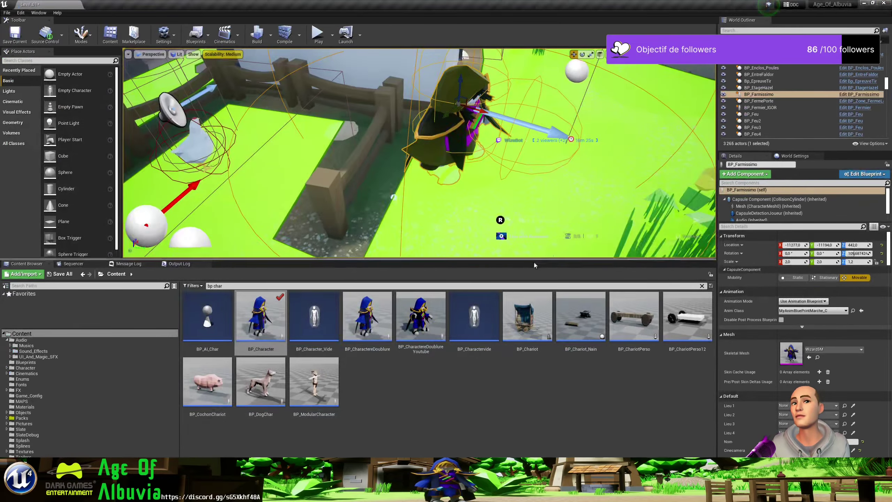
Fly the viewport into Toffia's house, edit BP_Toffia, and check the Toffia entry in the notes
mouse_move(477, 162)
right_mouse_down()
mouse_move(456, 152)
mouse_move(469, 153)
mouse_move(582, 72)
mouse_move(562, 106)
mouse_move(255, 97)
right_mouse_up()
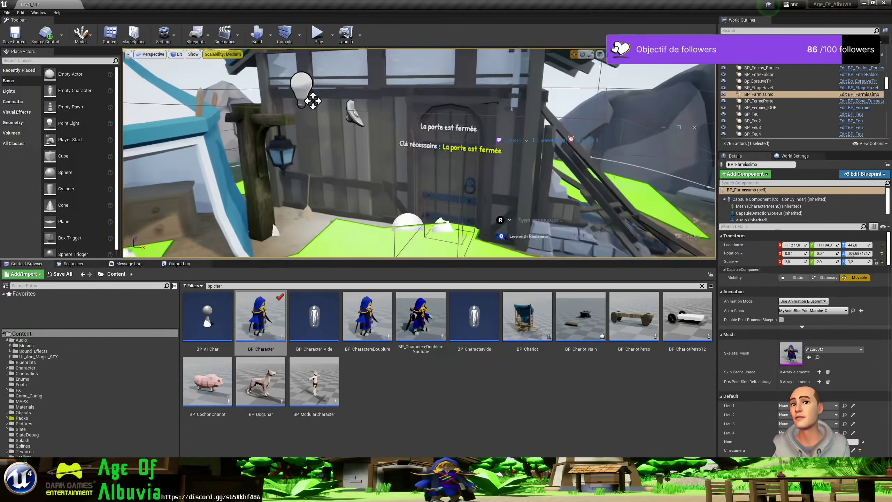
right_click_drag(477, 169, 477, 169)
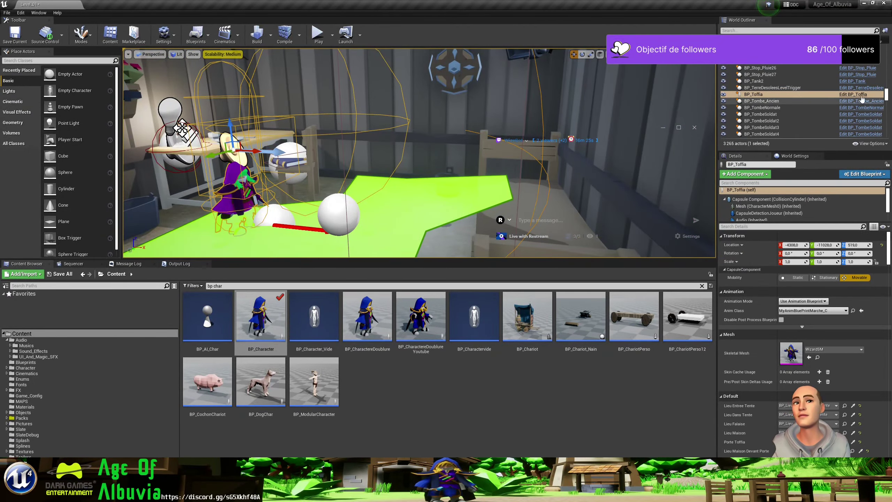
left_click(859, 97)
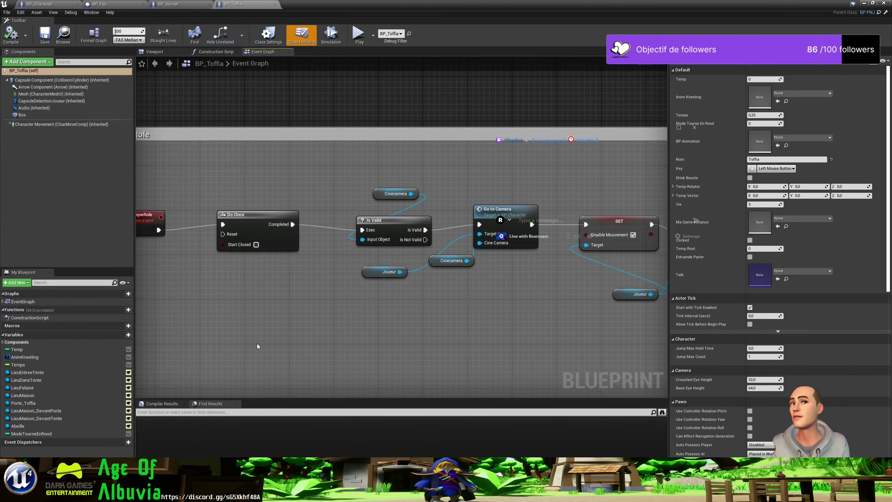
key("alt+Tab")
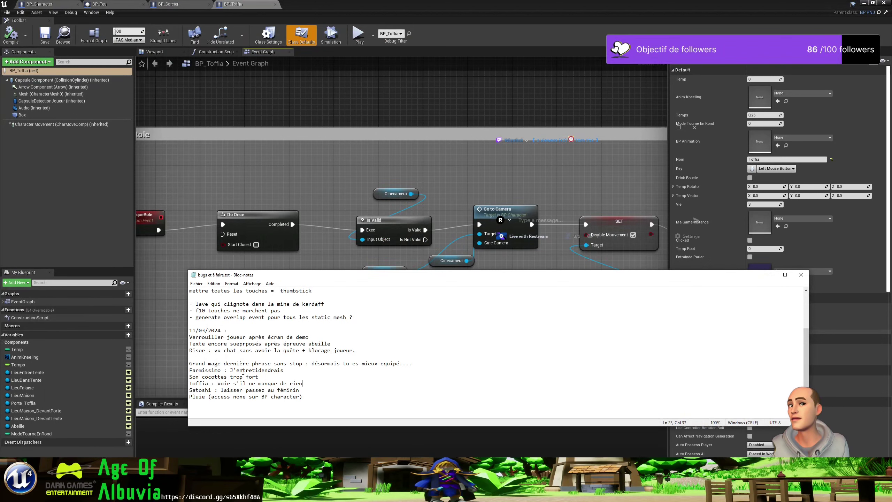
Search the BP_Toffia graph for 'manque' and compare the results with the bug notes
key("alt+Tab")
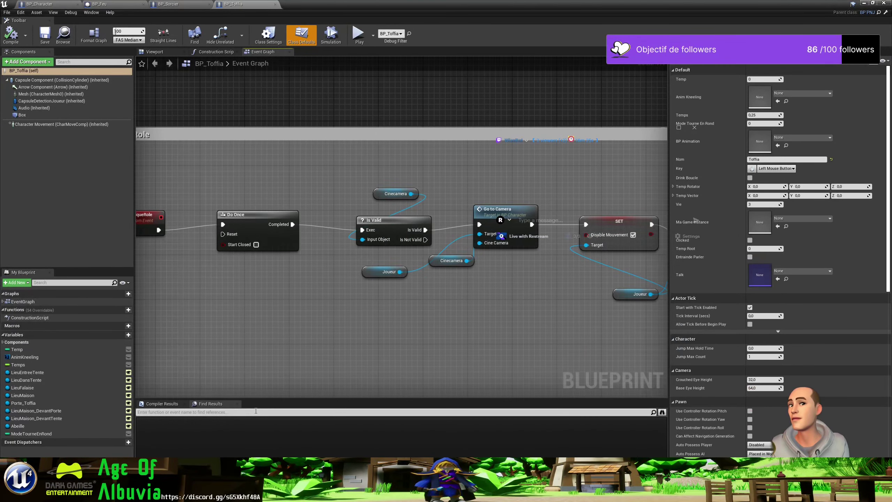
type("manque")
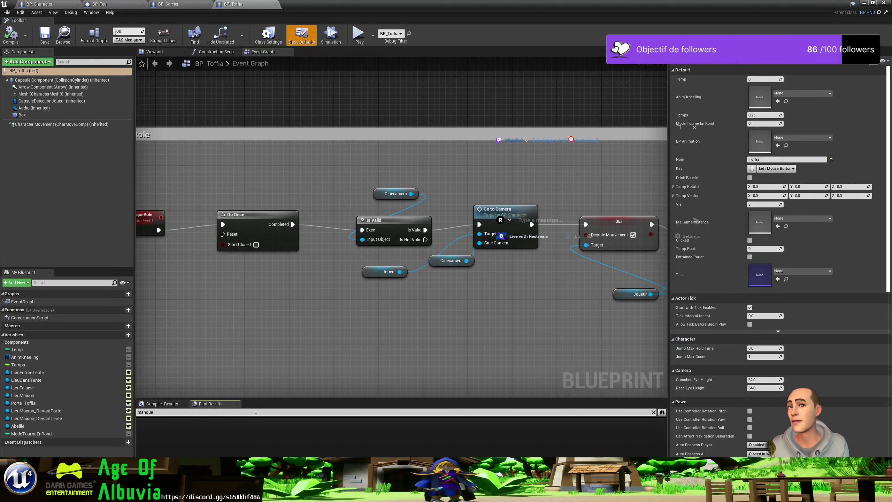
key("Return")
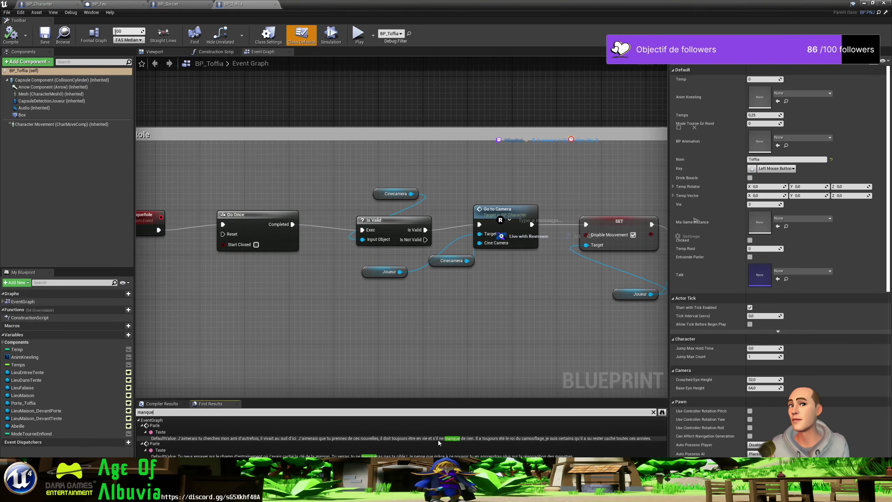
key("alt+Tab")
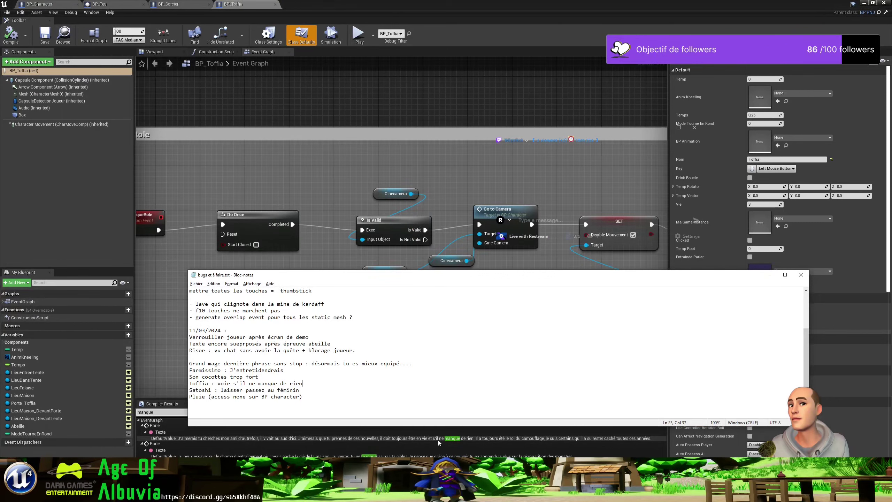
key("alt+Tab")
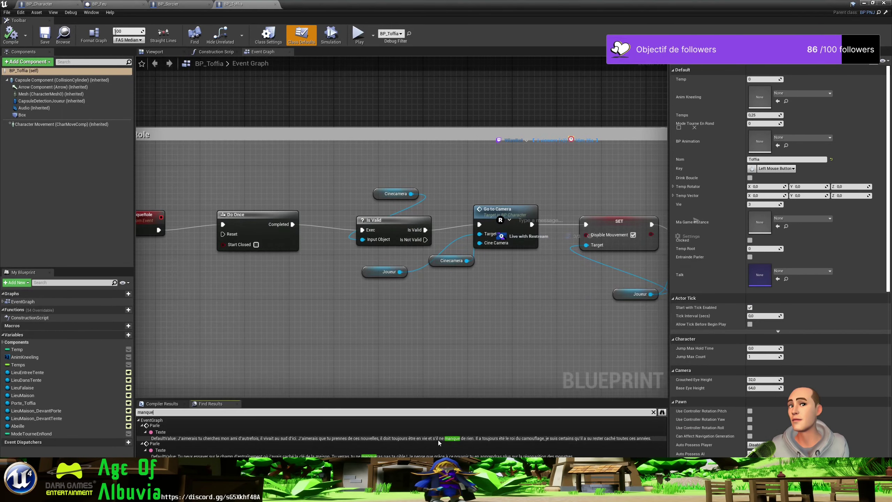
Change the matching Parle node's text to 'voir si il ne manque de rien' and commit it
left_click(439, 440)
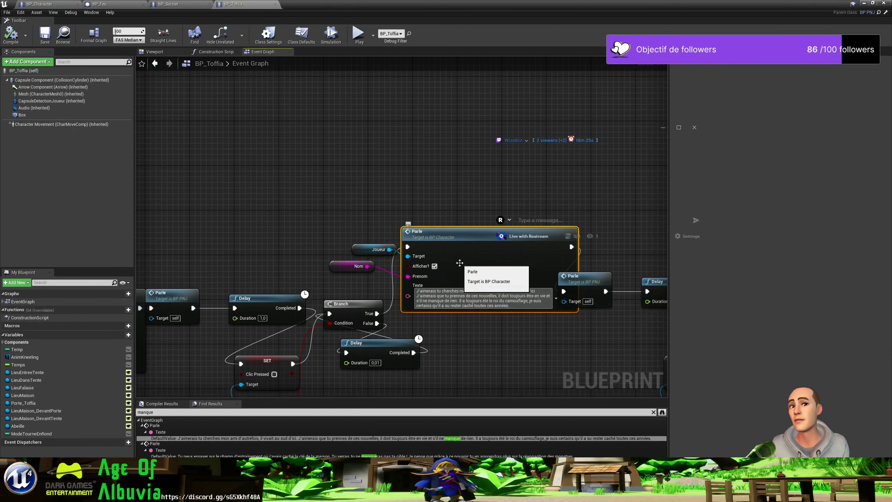
type("voir si")
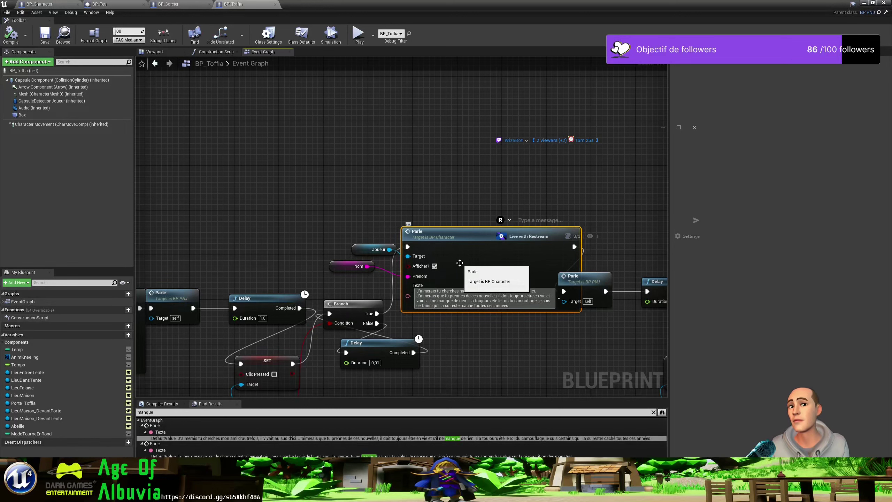
left_click(428, 140)
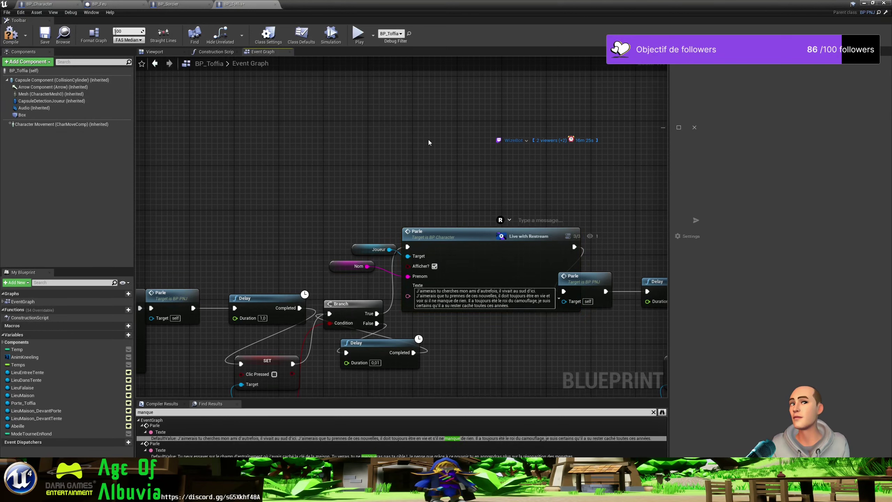
key("alt+Tab")
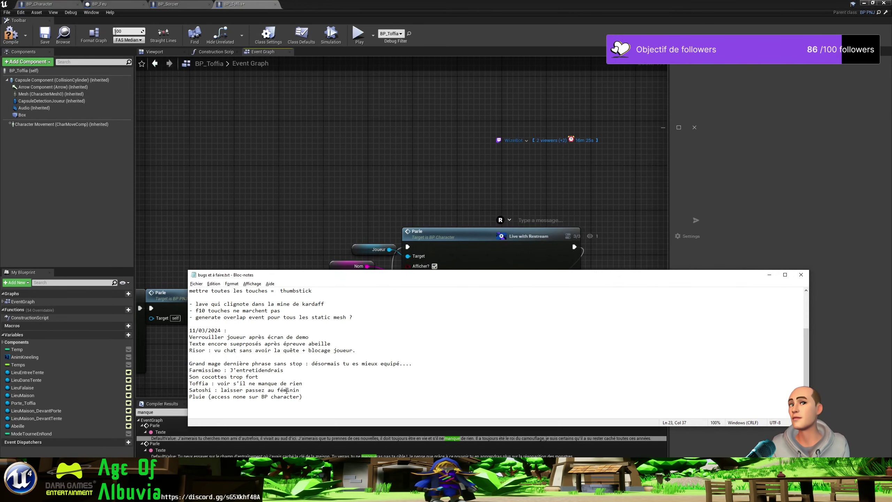
Delete the finished Toffia line from the bug notes and save the file
key("shift+Home")
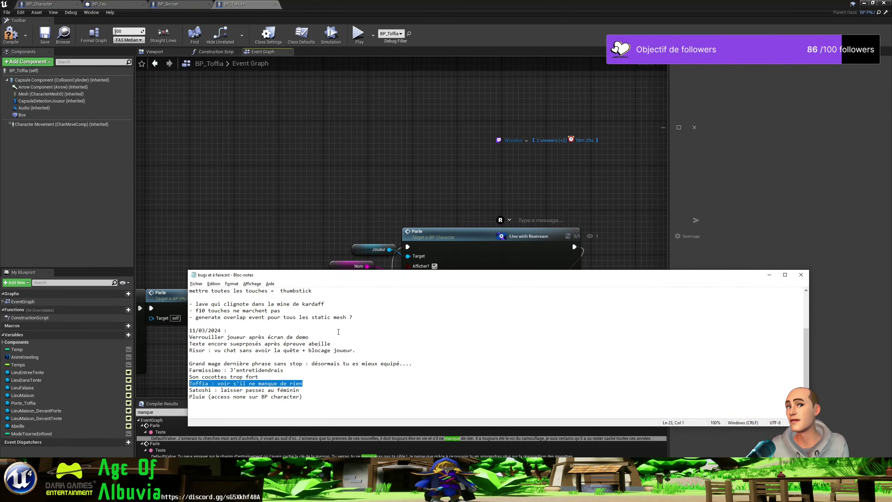
key("Delete")
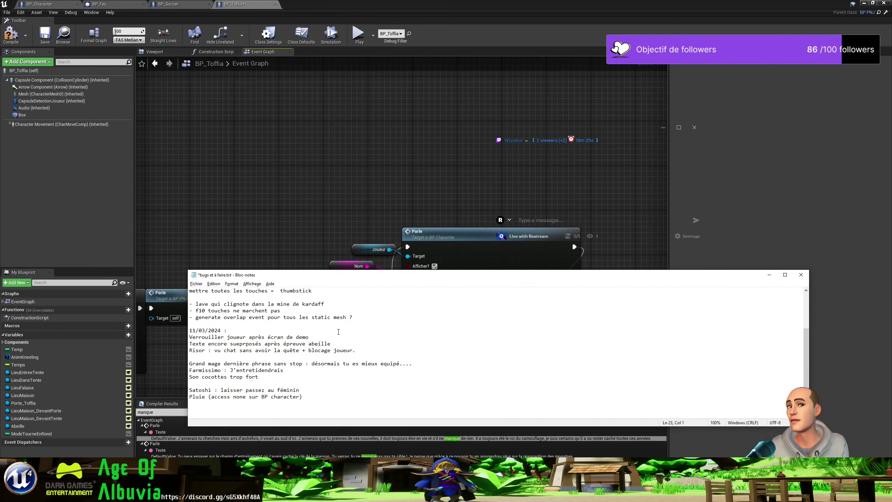
key("Delete")
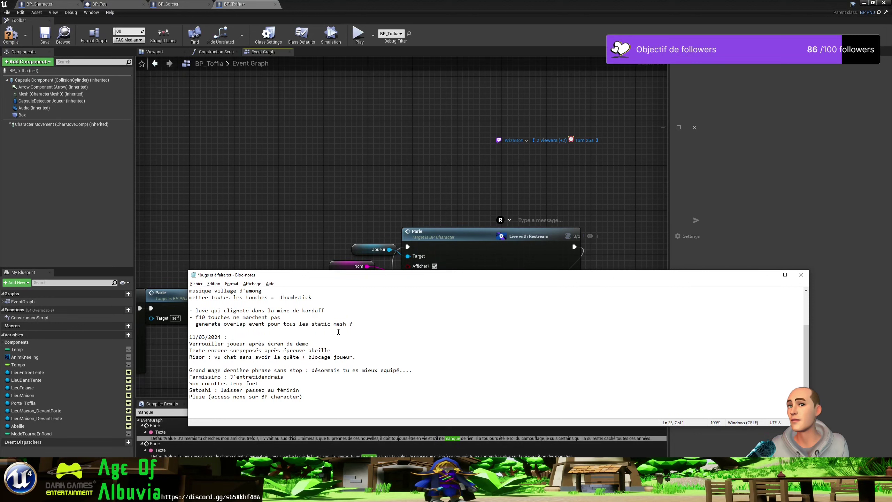
key("ctrl+s")
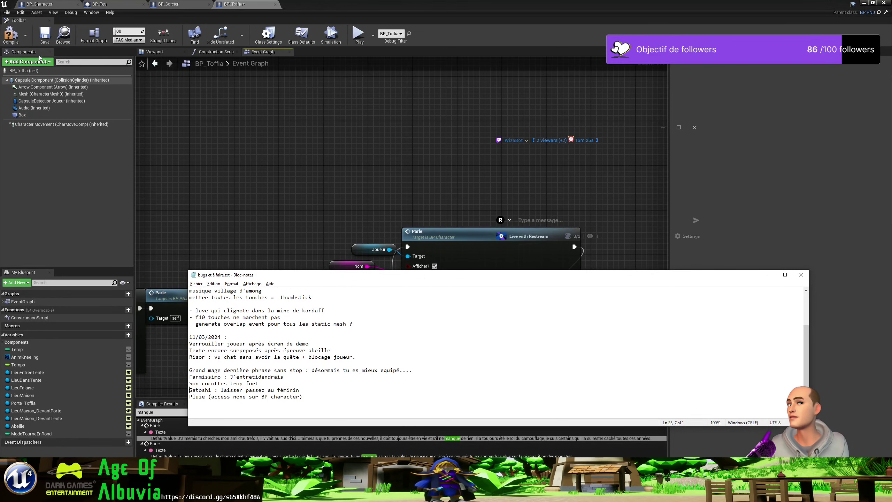
Compile the BP_Toffia Blueprint and minimize it to show the level editor
left_click(12, 38)
left_click(13, 38)
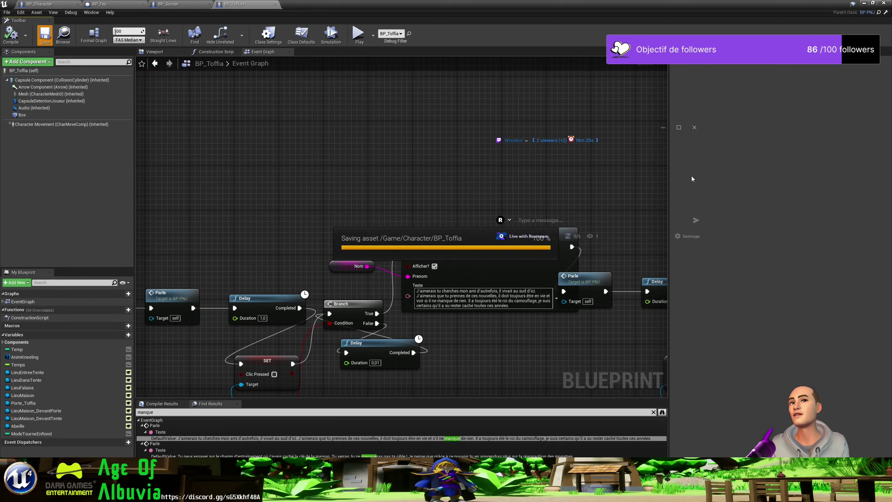
left_click(862, 3)
Start Play and raise Quête principale from 15 to 17 in the in-game developer interface
left_click(320, 43)
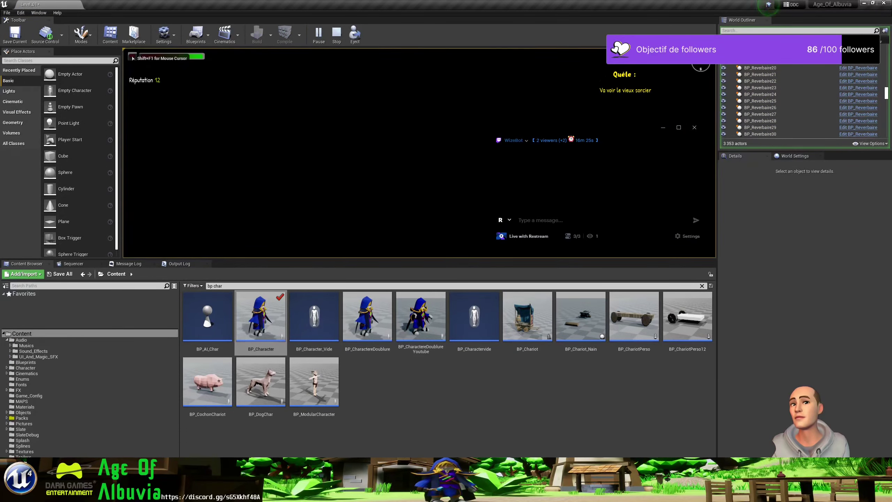
key("F11")
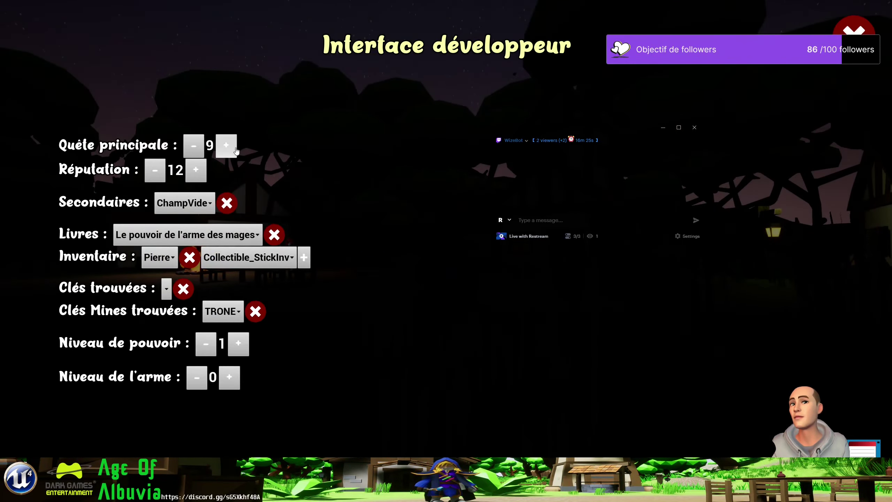
left_click(229, 153)
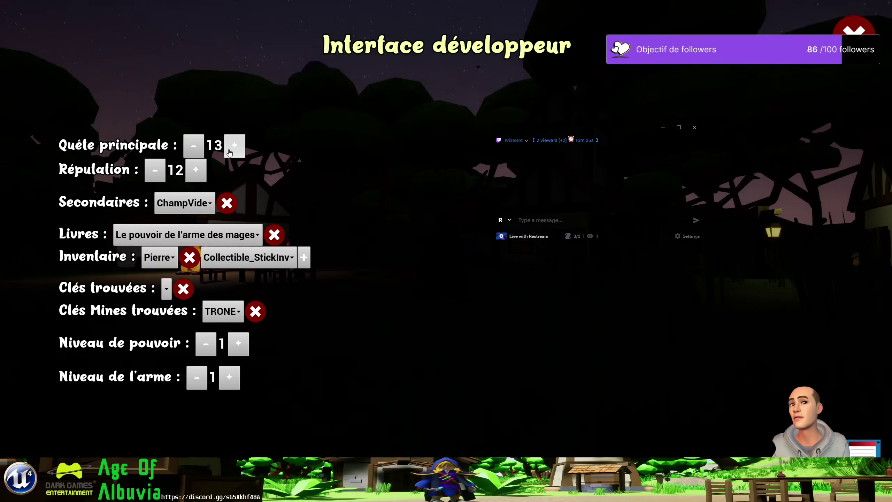
left_click(229, 153)
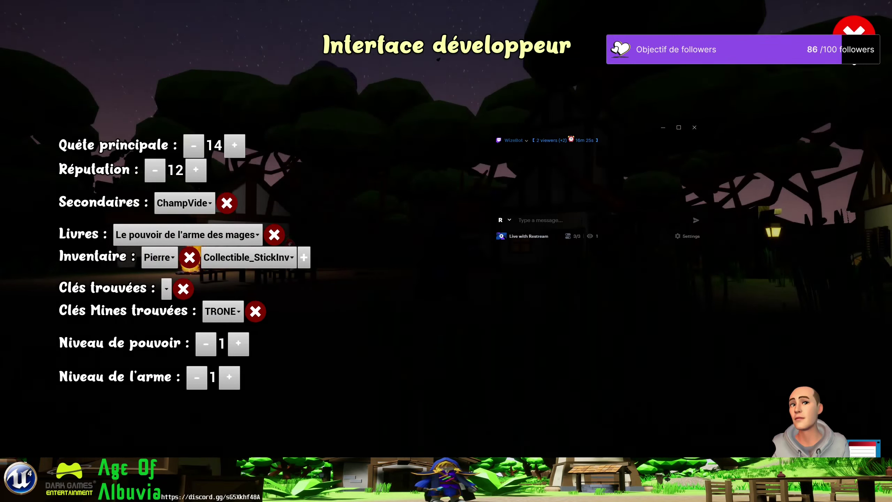
left_click(854, 26)
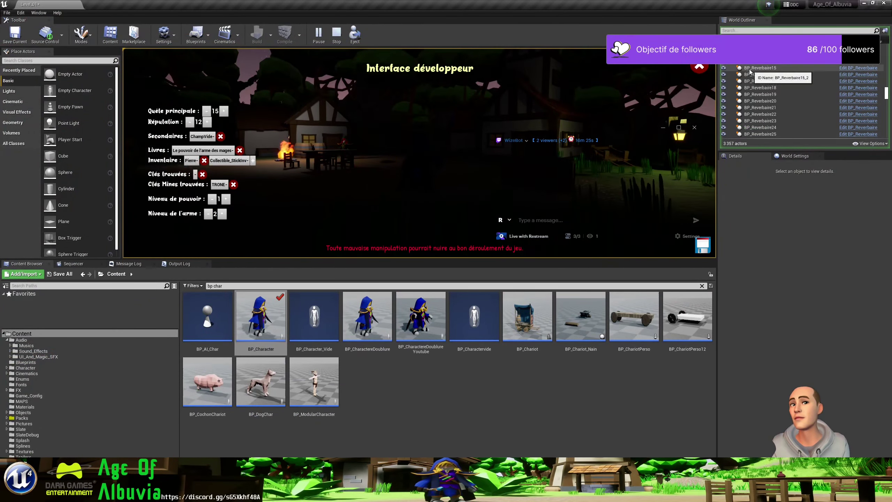
left_click(699, 66)
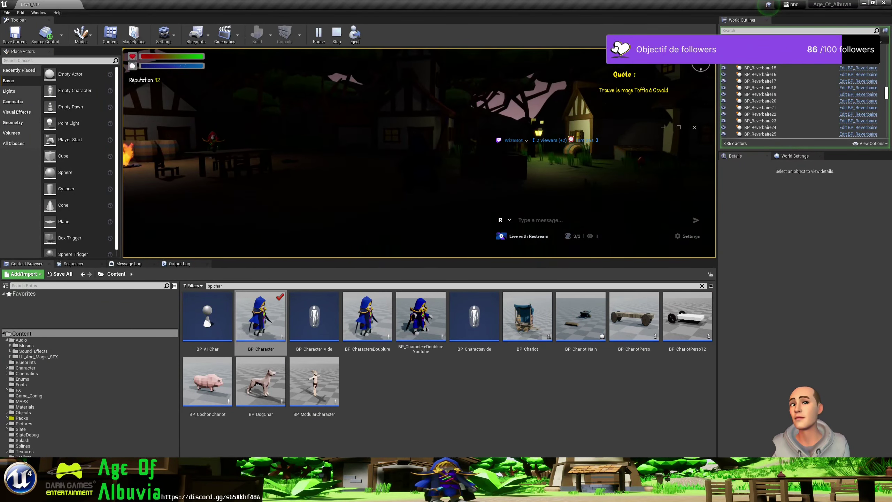
key("F1")
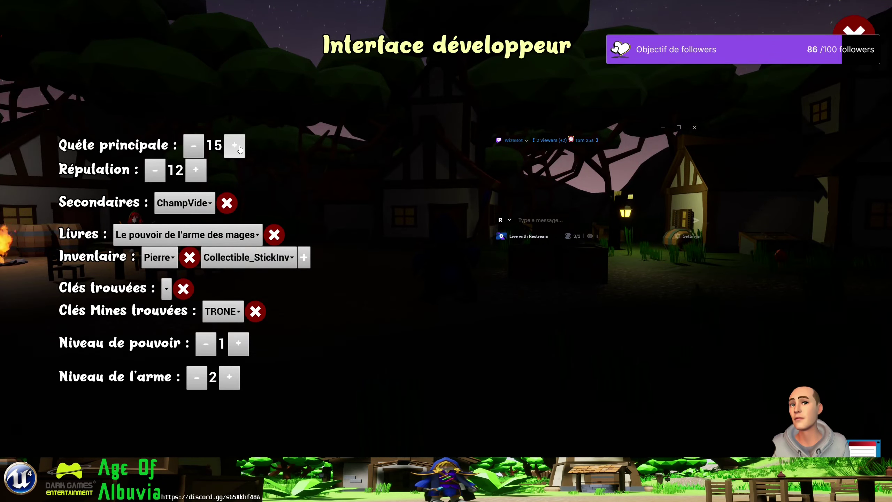
left_click(234, 147)
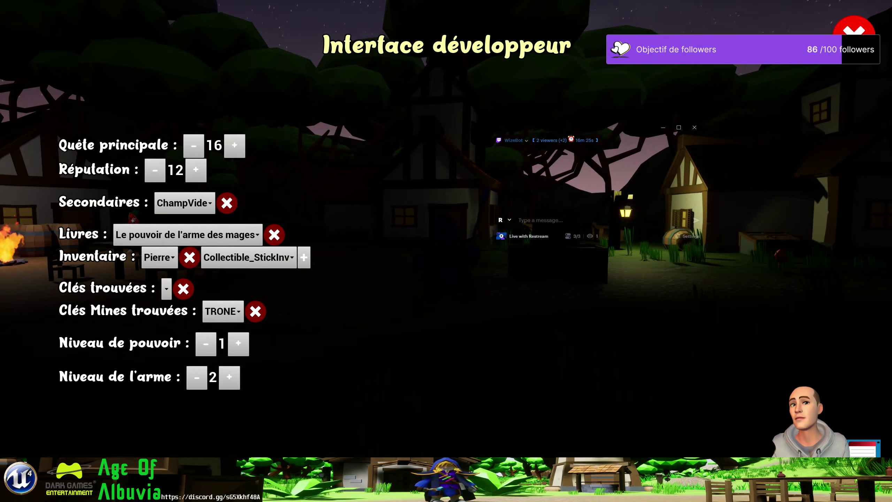
key("F1")
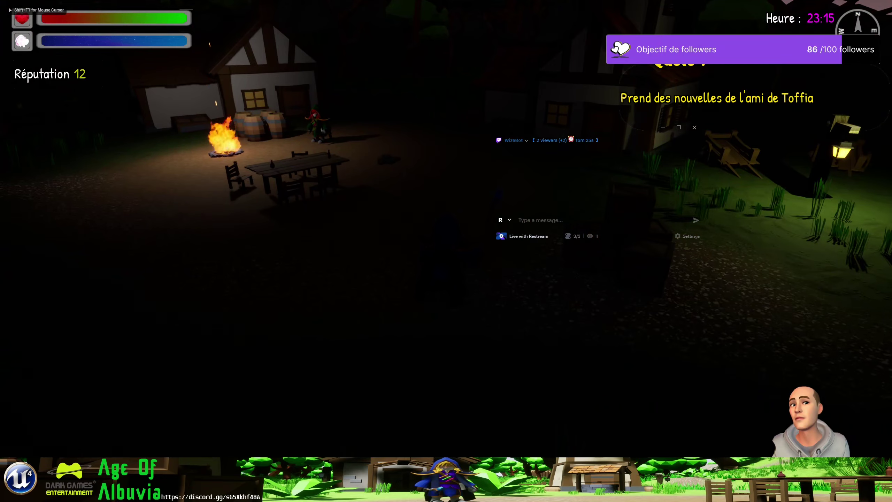
key("F11")
key("F1")
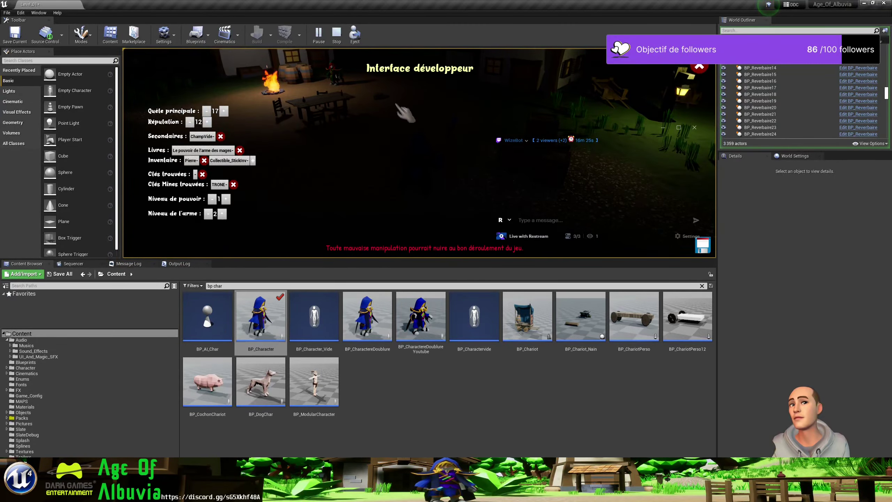
Resume the game, cast spells, and reach the pink mage to start the journey-south dialogue
key("F1")
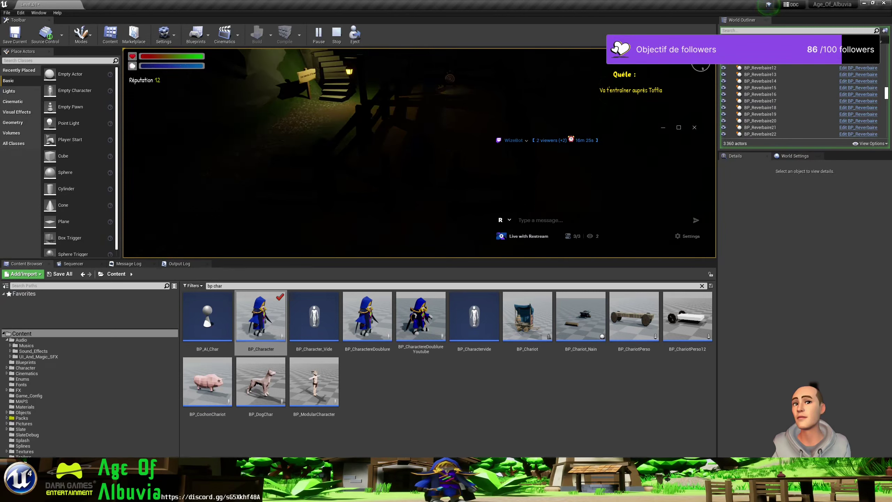
key("e")
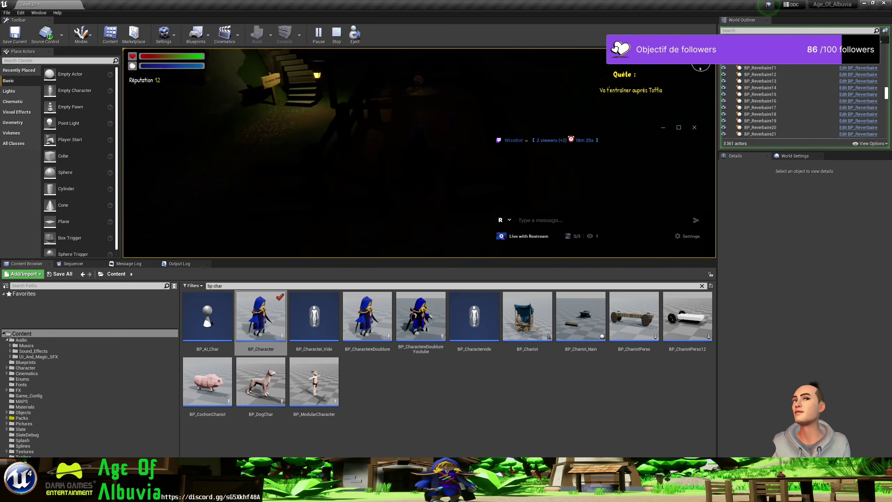
key("e")
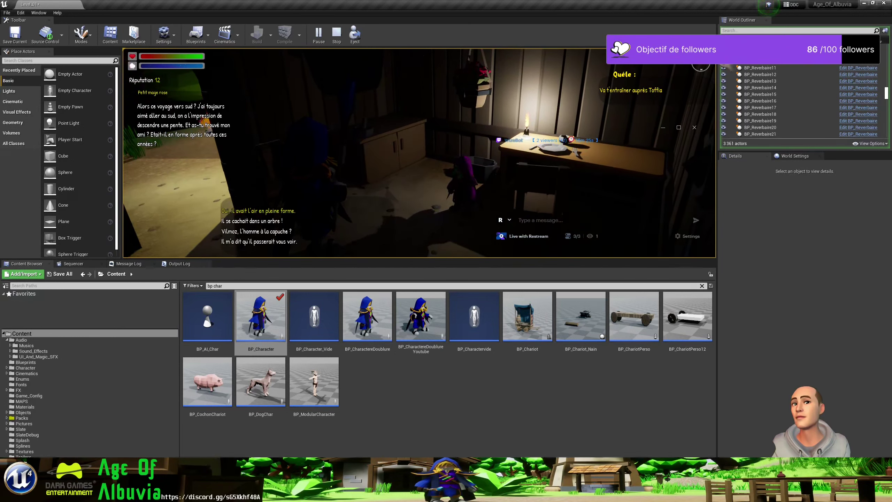
Reply 'Vilmoz, l'homme à la capuche ?' and advance Toffia's lines to 'Allez, suis-moi dehors.'
left_click(257, 231)
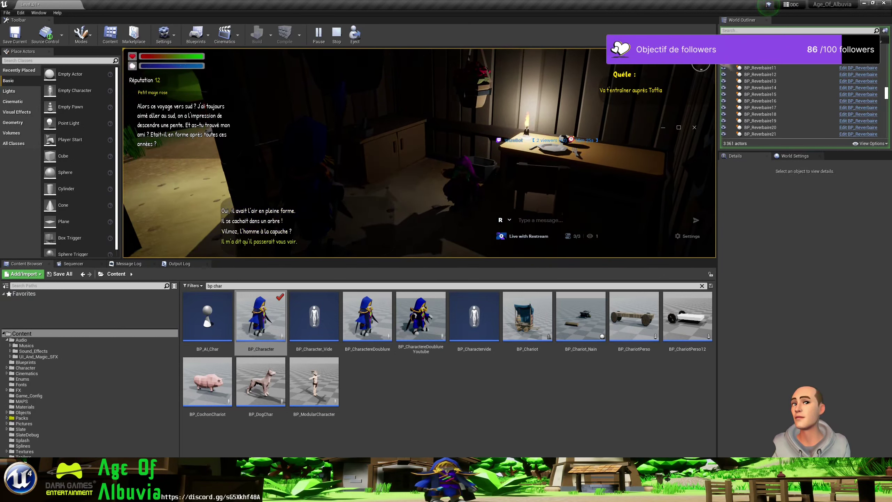
key("Return")
key("Return")
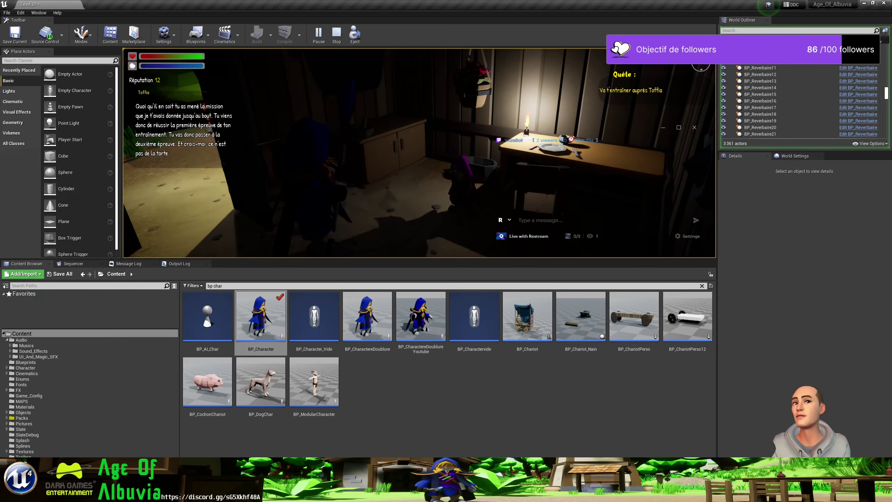
key("Return")
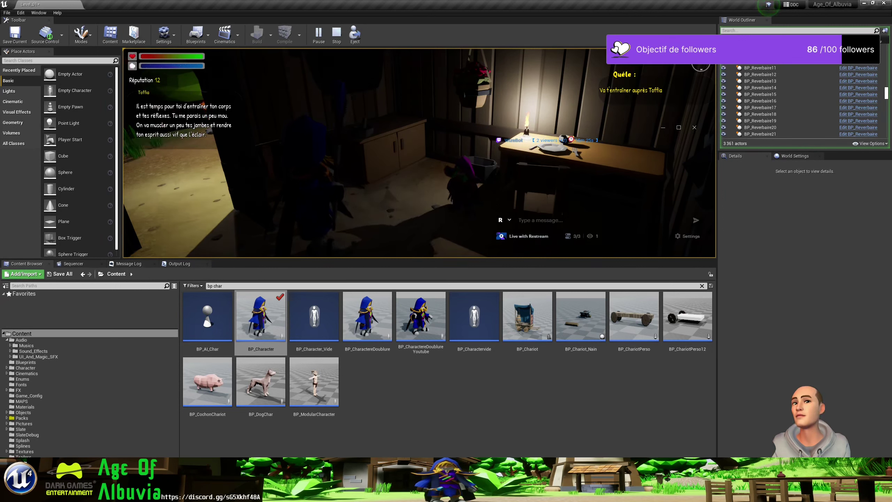
key("Return")
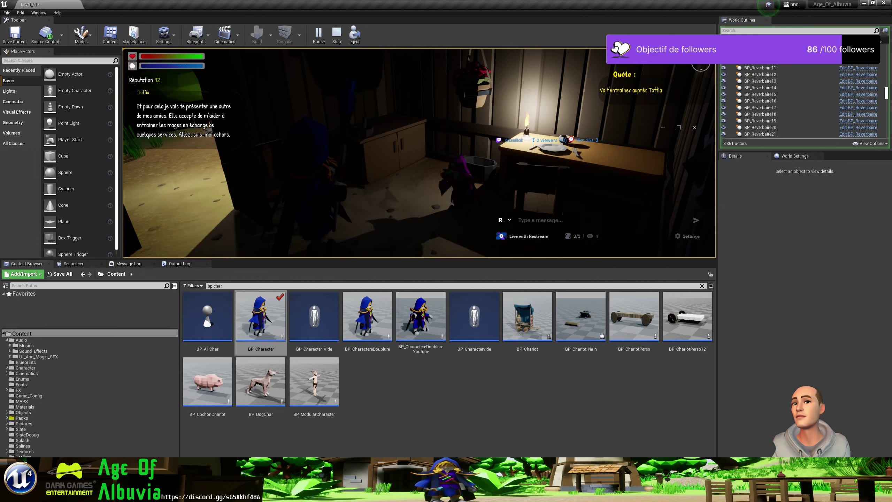
key("Return")
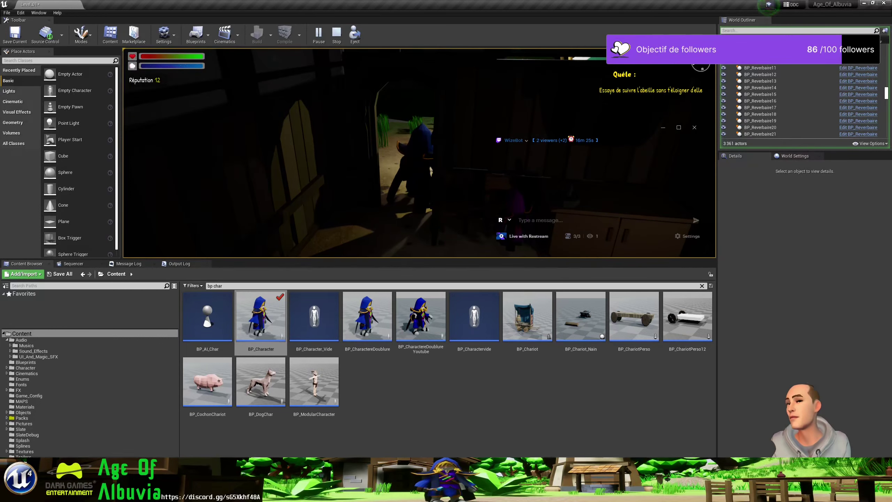
Restart play, lower Quête principale from 18 to 17, then stop and restore the editor layout
key("Escape")
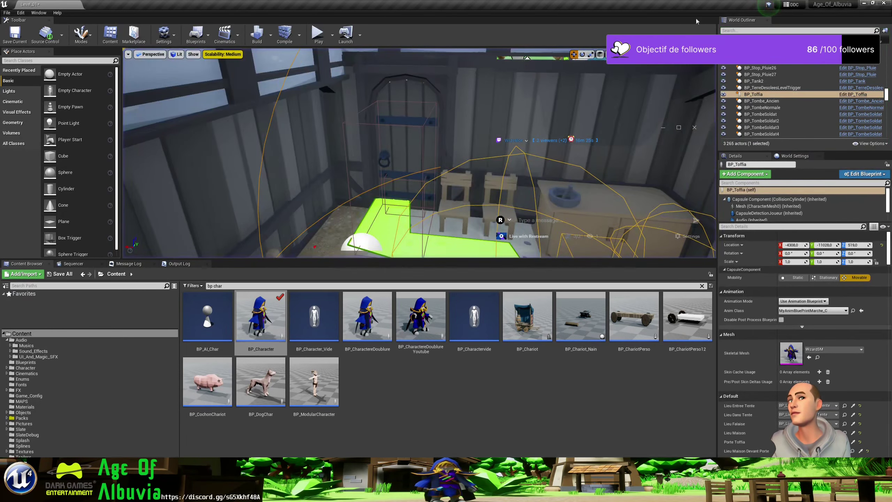
left_click(318, 34)
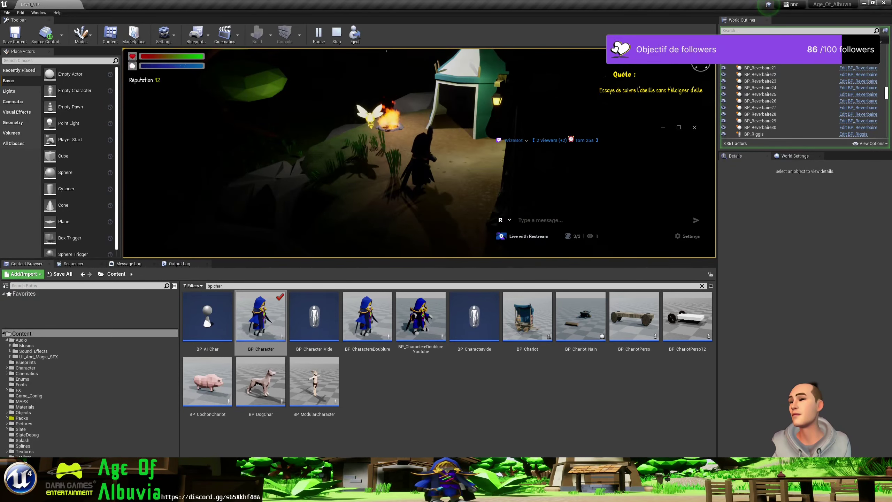
key("Escape")
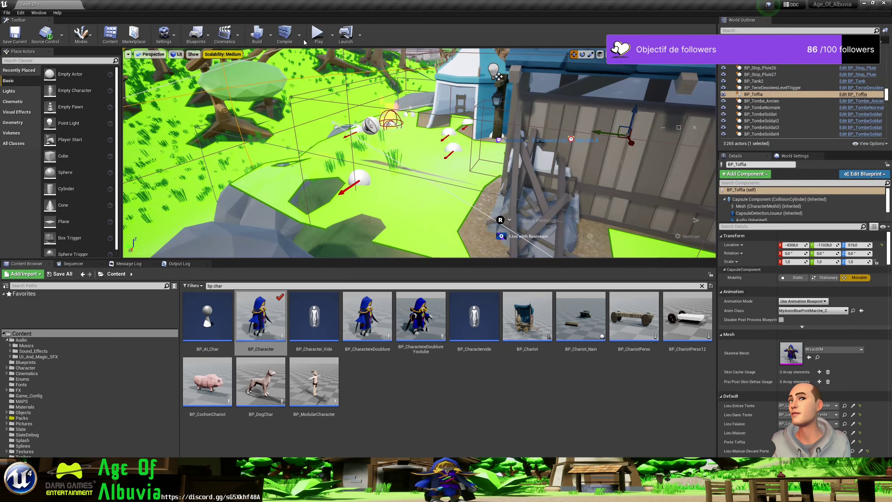
left_click(318, 34)
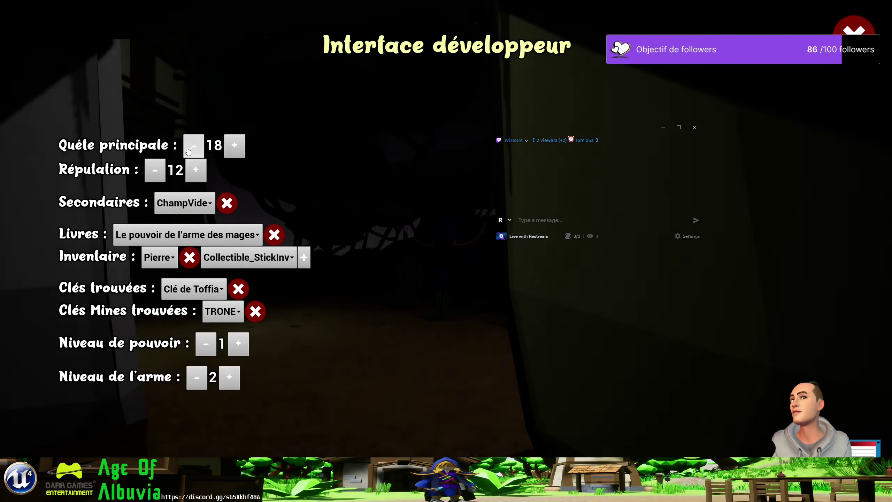
left_click(194, 145)
key("Escape")
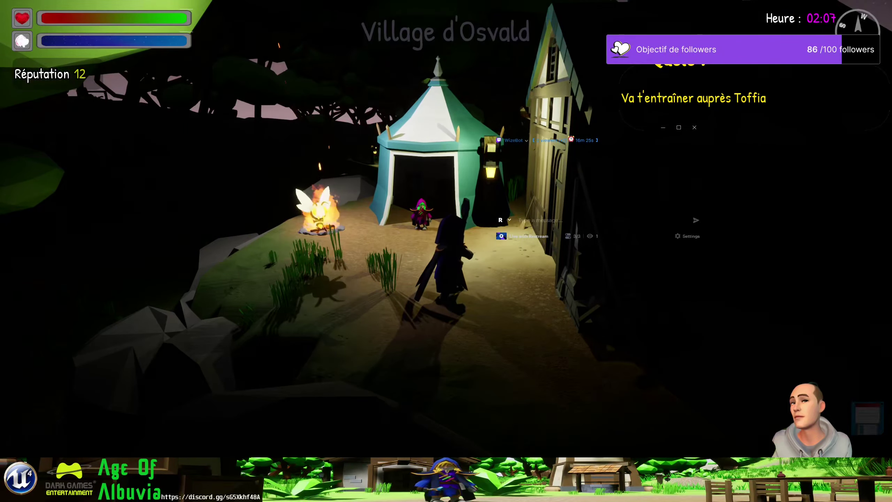
key("Escape")
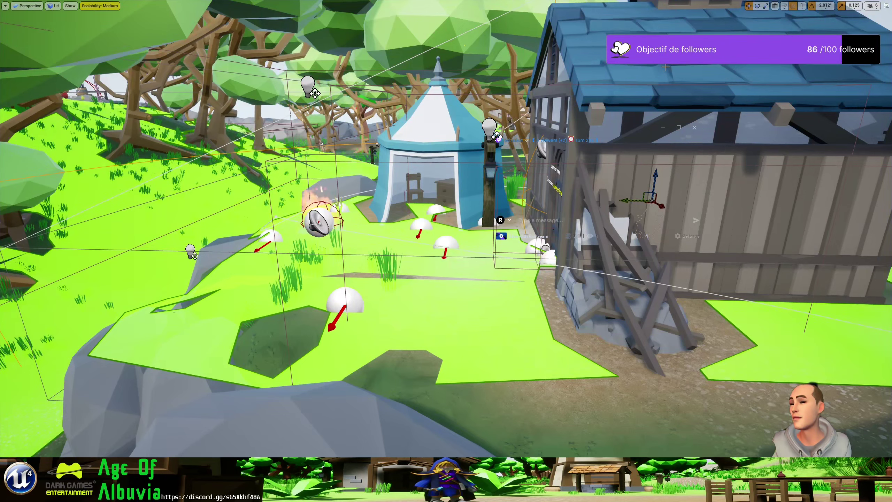
key("F11")
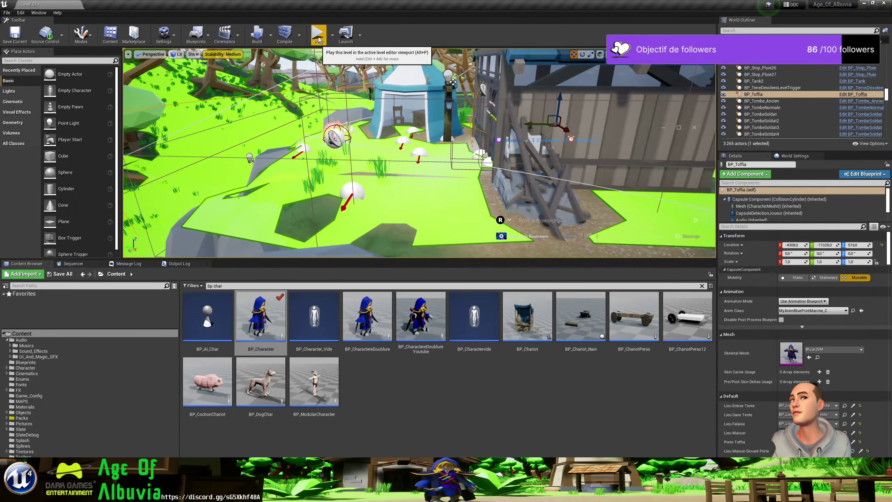
Play again, talk to the pink mage, pick the fourth reply and advance Toffia's lines
left_click(318, 39)
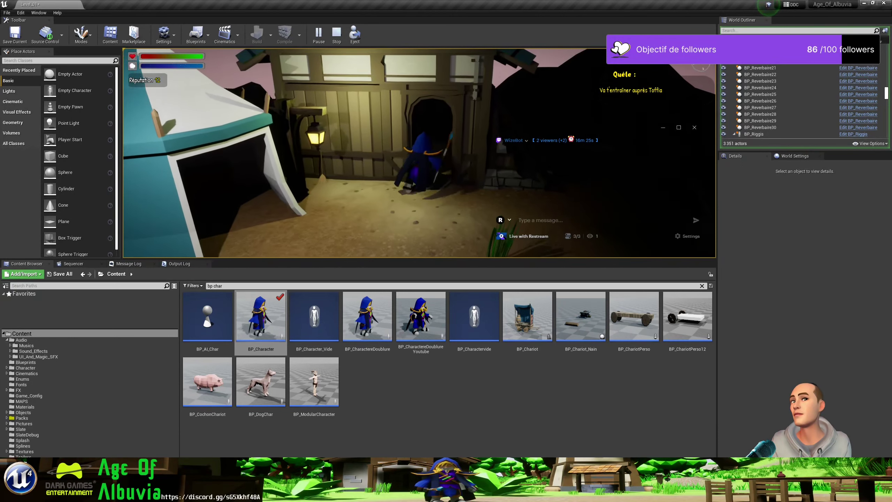
key("e")
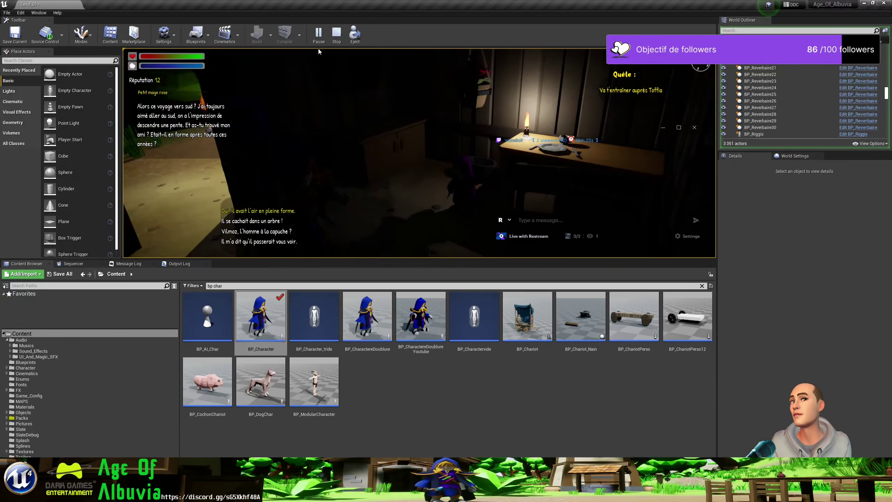
key("Down")
key("Down")
key("Down")
key("Return")
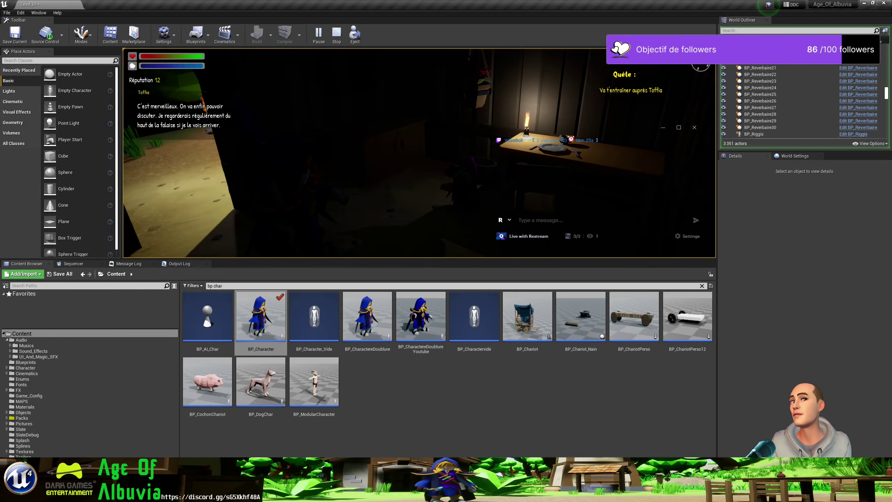
key("Return")
key("Return")
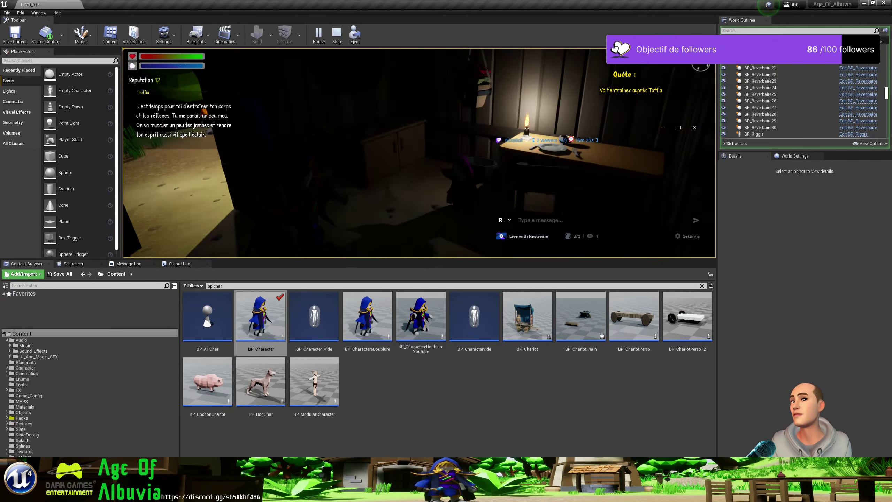
key("Return")
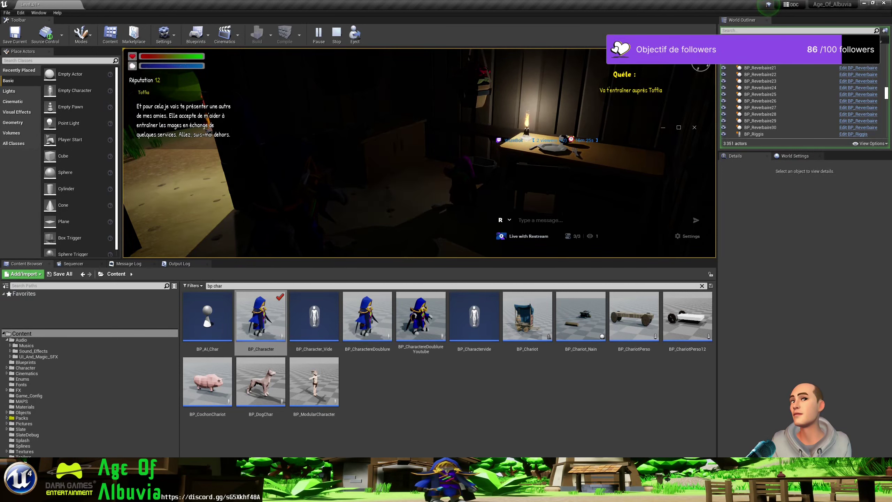
key("Return")
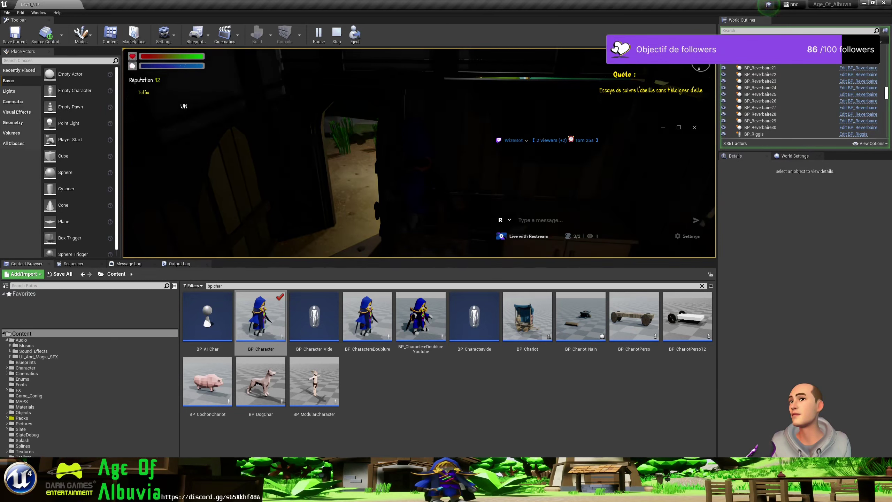
Walk the character out the doorway toward the campfire to attempt the bee trial
key("w")
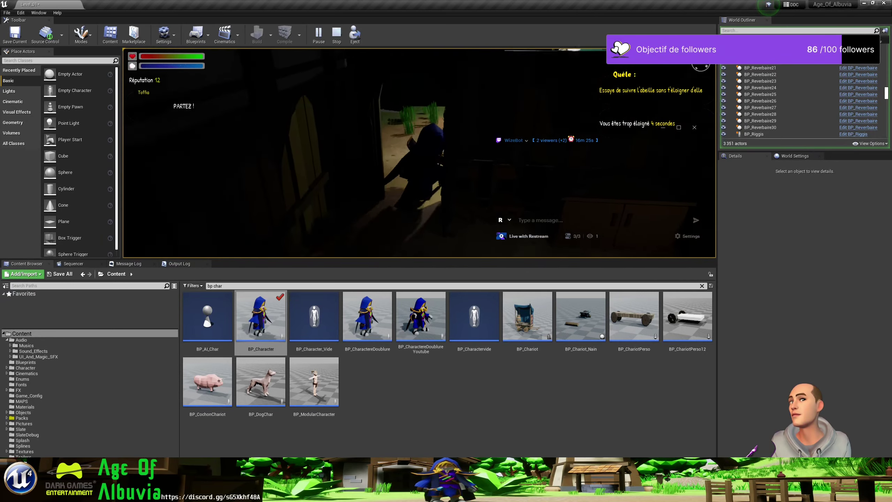
key("w")
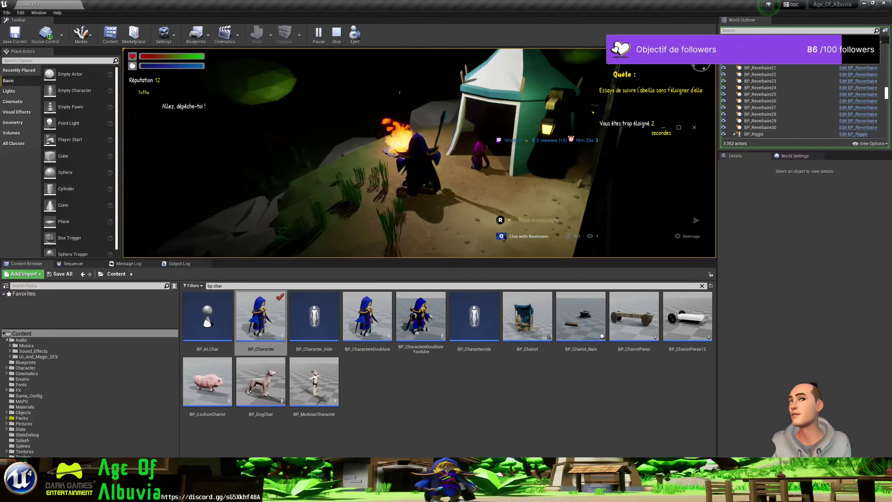
key("w")
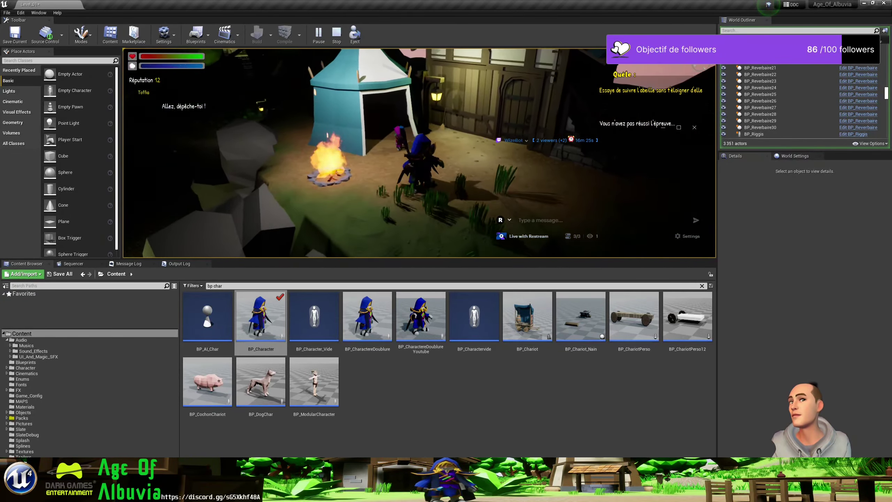
key("w")
key("w")
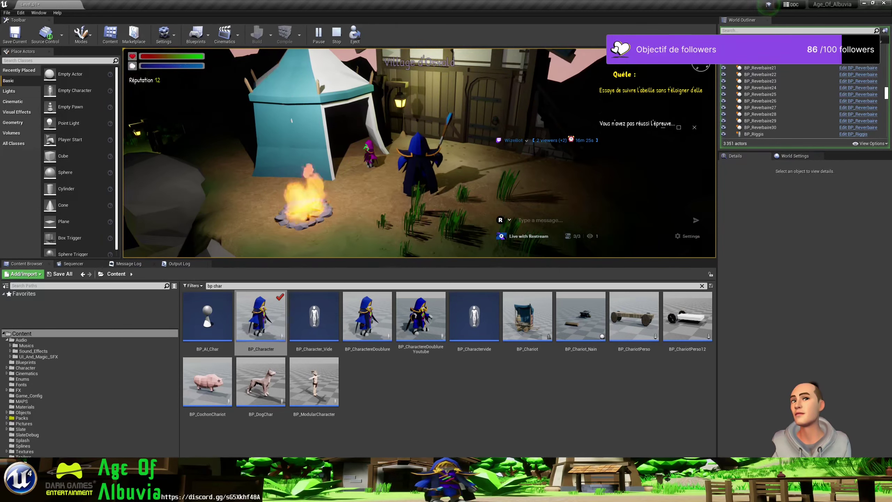
Stop the game, frame Toffia in the level, and open BP_Toffia for editing
key("Escape")
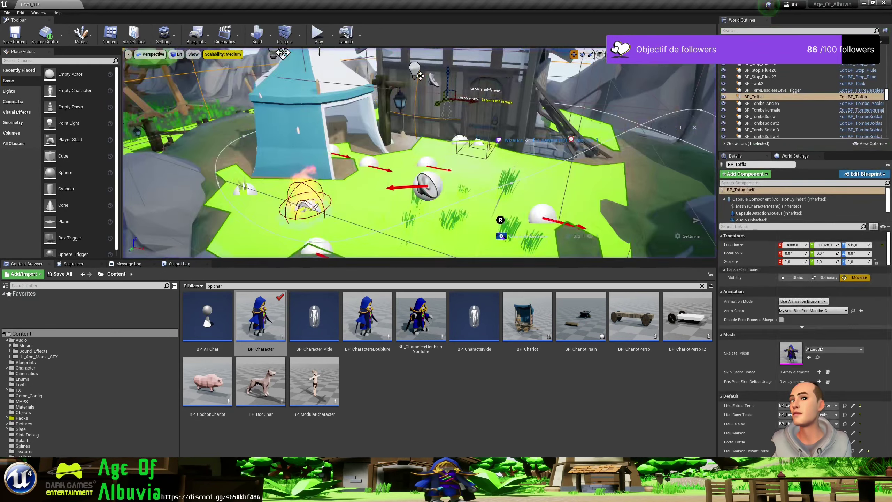
key("f")
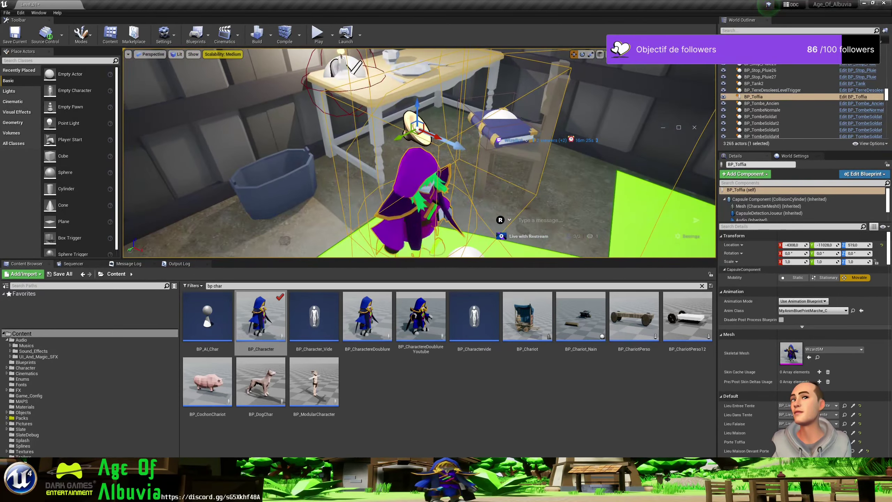
left_click(859, 98)
scroll(396, 168, "down", 2)
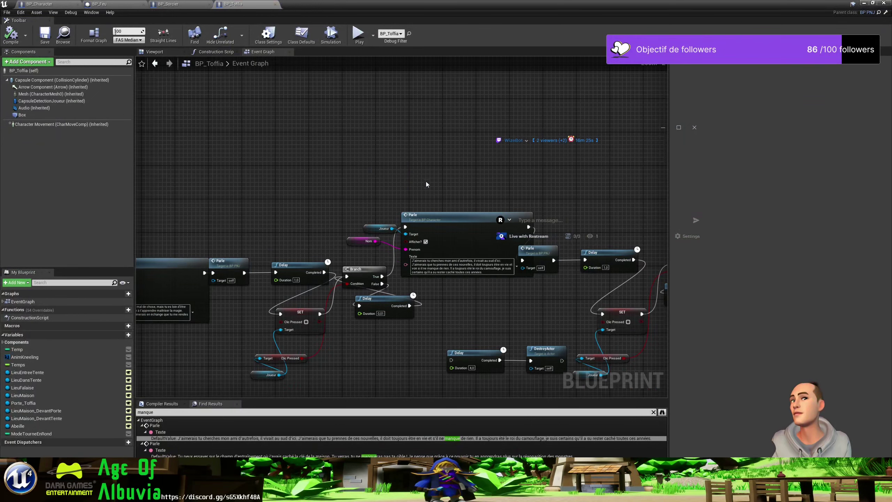
Move the NPC Parle and Delay nodes up in line beside Toffia's dialogue node
mouse_move(575, 216)
right_mouse_down()
mouse_move(443, 190)
mouse_move(410, 193)
right_mouse_up()
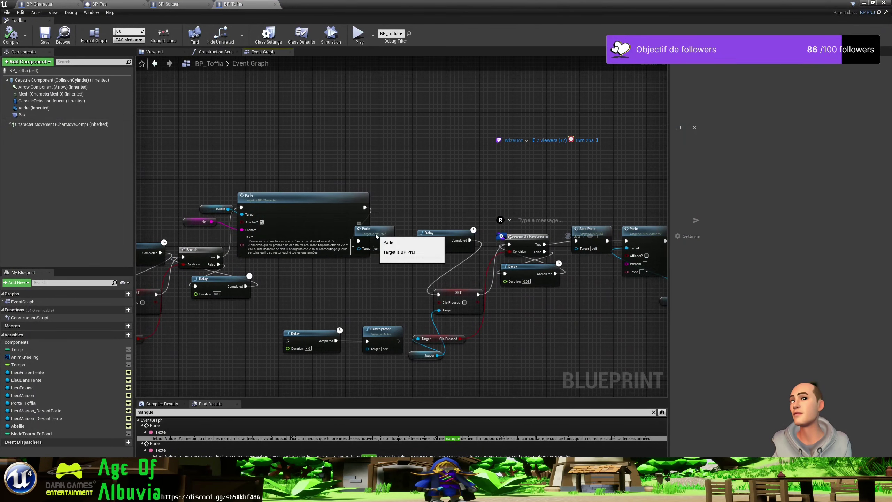
left_click_drag(375, 235, 403, 201)
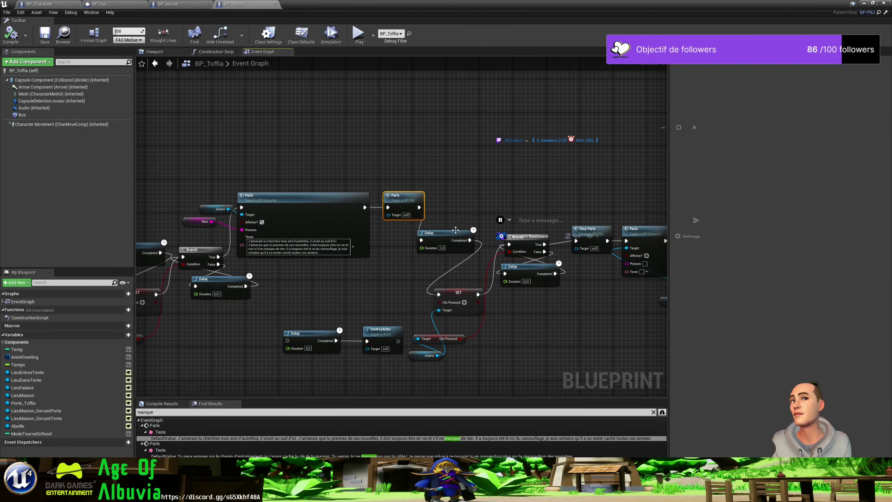
left_click_drag(441, 236, 458, 201)
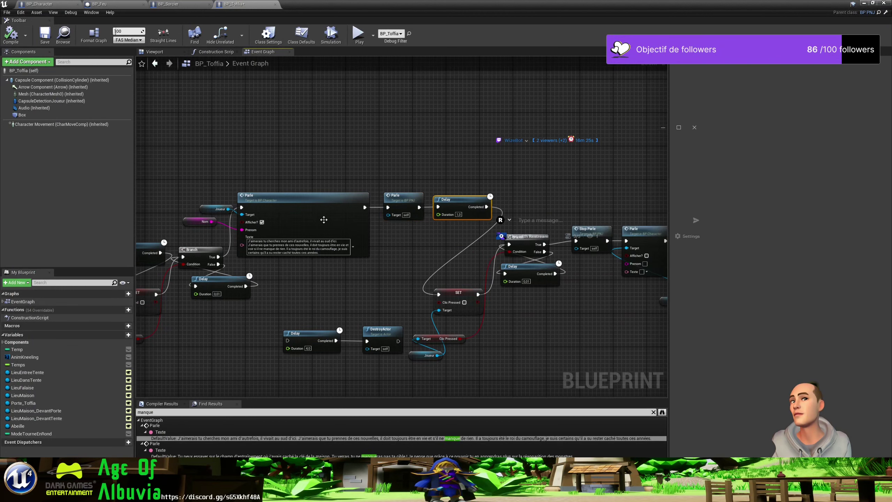
mouse_move(299, 267)
right_mouse_down()
mouse_move(409, 268)
mouse_move(245, 249)
right_mouse_up()
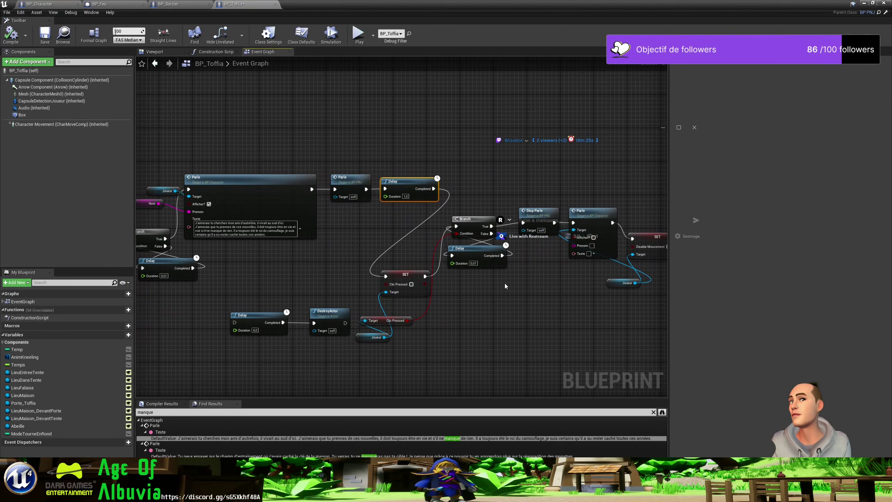
Review the Next Quete and End Go to Camera chain, then open BP_Character's Parle function
right_click_drag(504, 283, 280, 265)
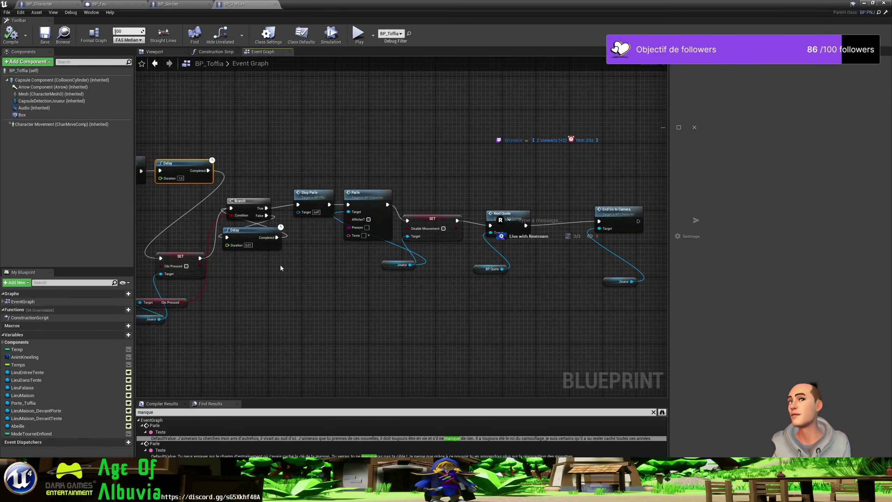
right_click_drag(436, 291, 727, 291)
scroll(324, 240, "up", 2)
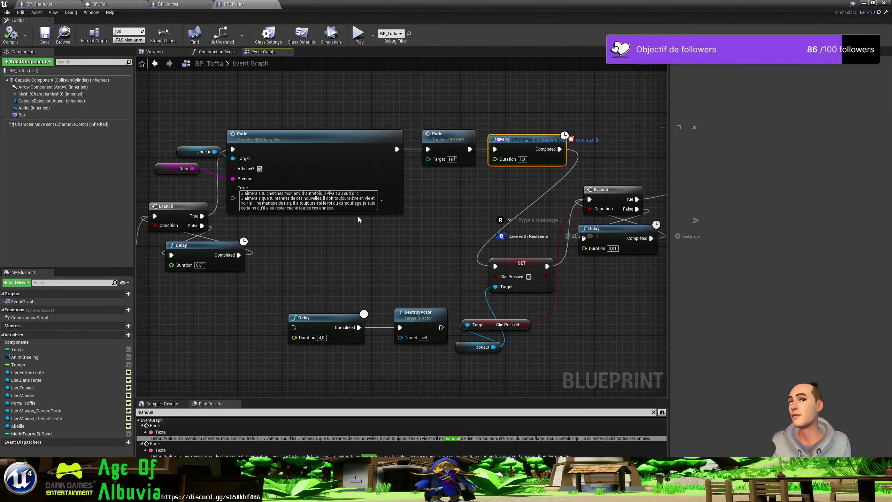
scroll(378, 248, "down", 1)
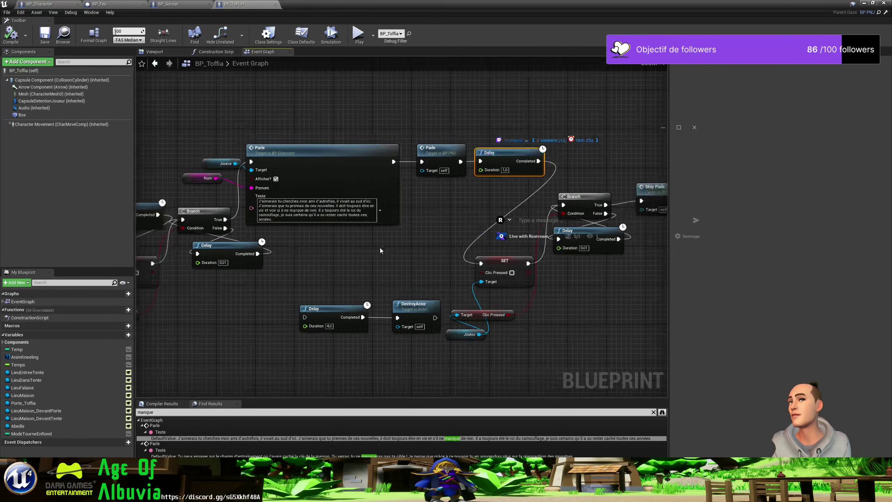
scroll(380, 247, "down", 5)
scroll(379, 248, "down", 2)
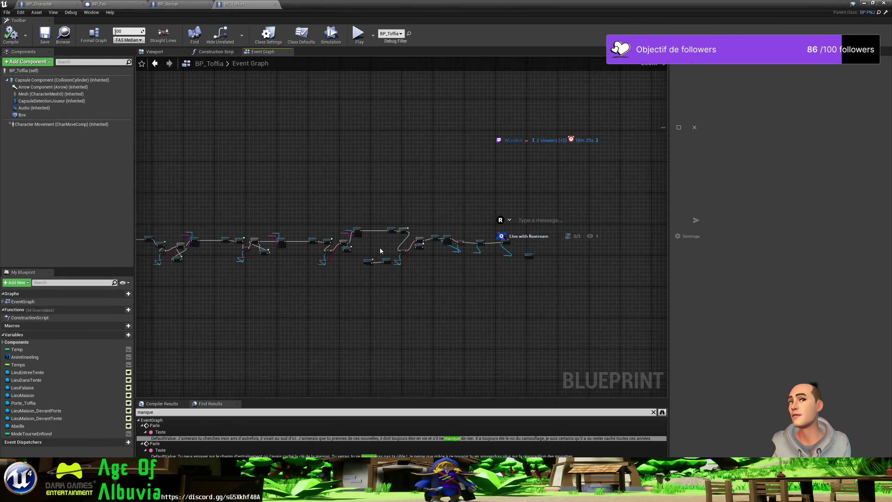
scroll(380, 250, "up", 4)
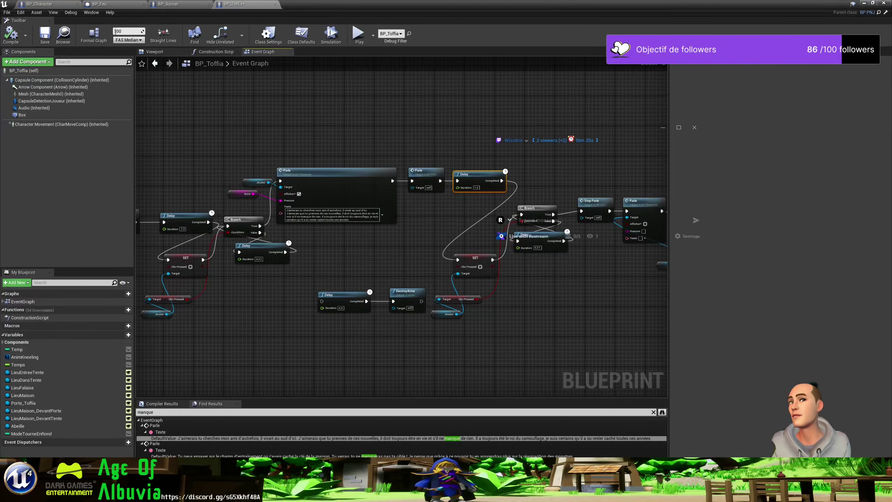
scroll(362, 276, "down", 1)
scroll(362, 277, "down", 4)
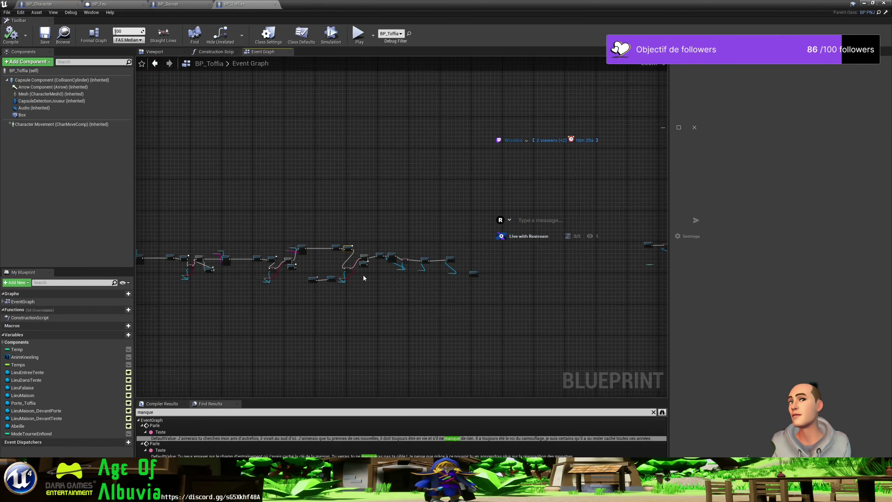
mouse_move(240, 291)
right_mouse_down()
mouse_move(397, 256)
mouse_move(233, 258)
right_mouse_up()
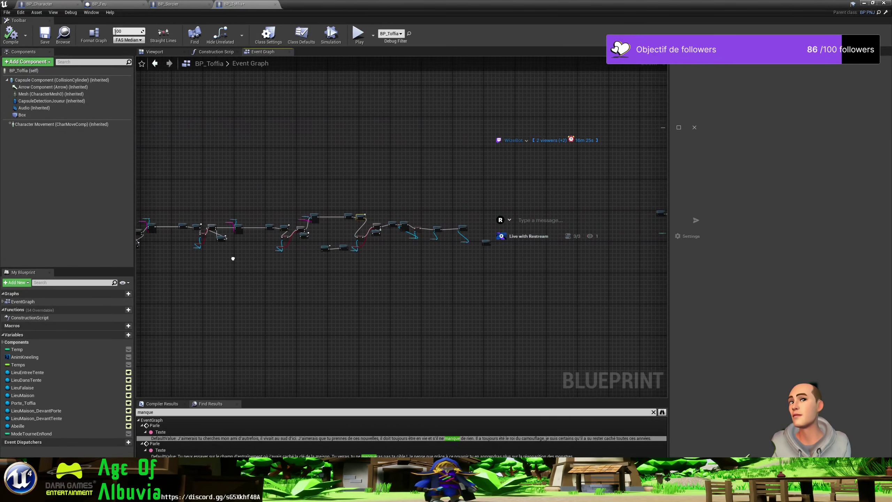
scroll(377, 235, "up", 3)
scroll(376, 235, "up", 2)
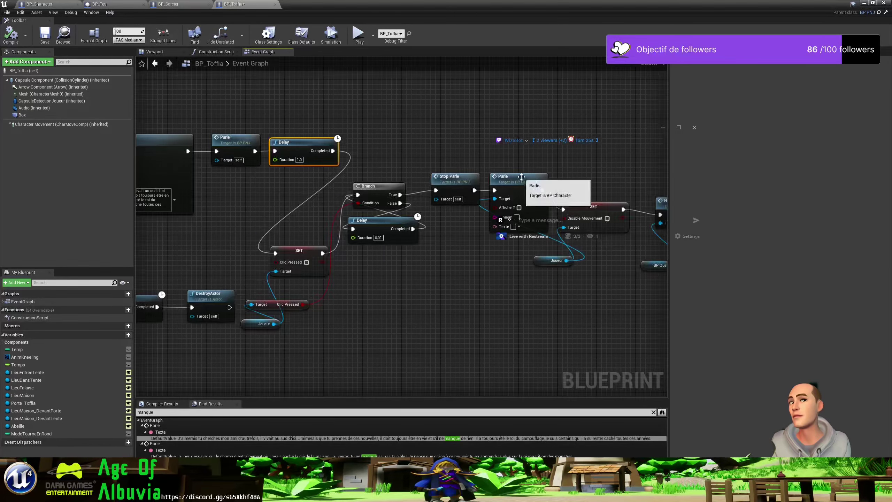
double_click(521, 177)
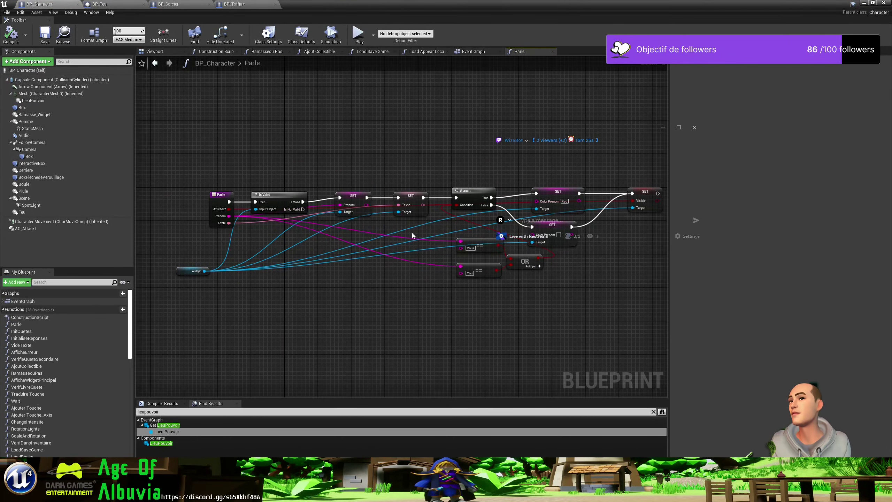
Review the Parle function's Widget, Branch, SET and OR nodes, then close it
right_click_drag(433, 238, 338, 242)
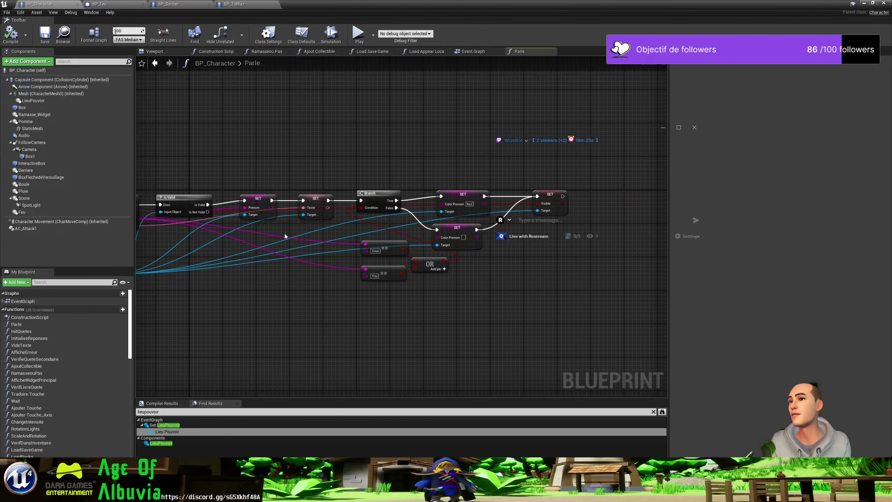
right_click_drag(285, 233, 442, 236)
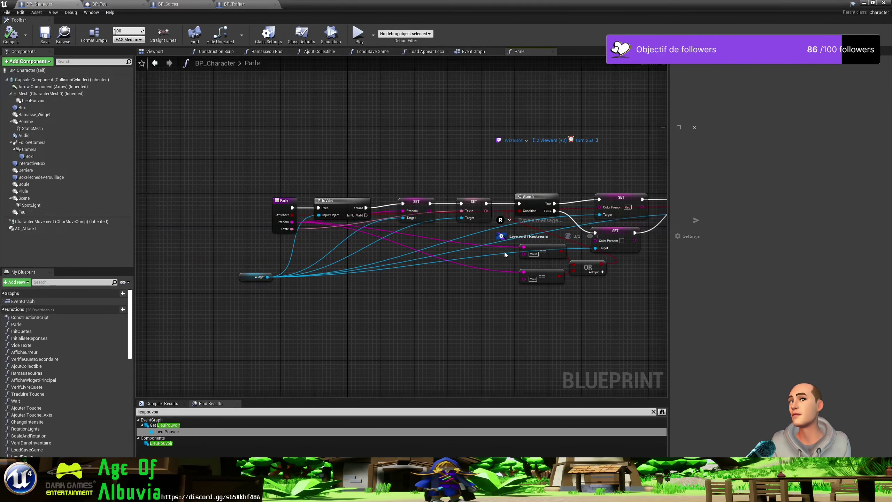
right_click_drag(504, 254, 368, 242)
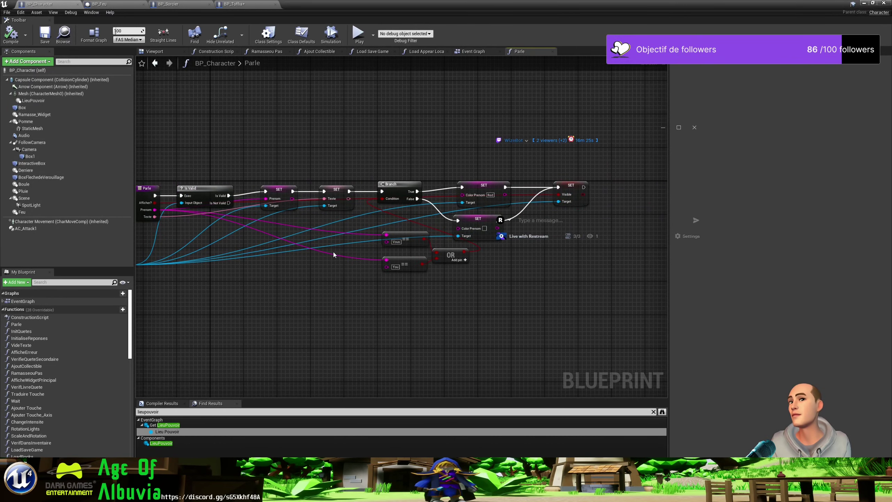
right_click_drag(327, 252, 296, 257)
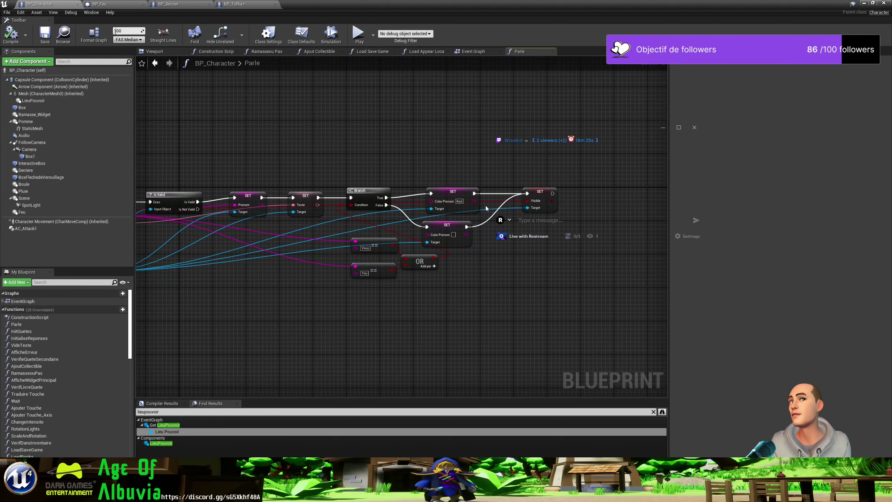
right_click_drag(349, 225, 475, 238)
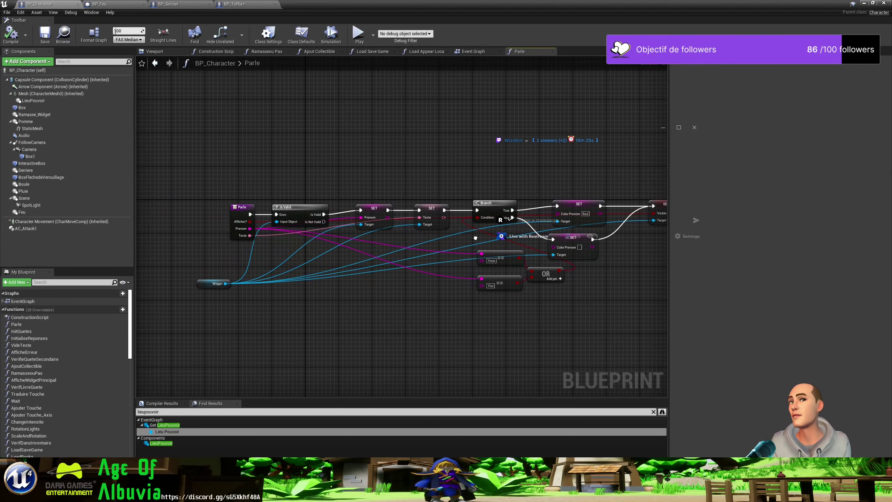
left_click(552, 52)
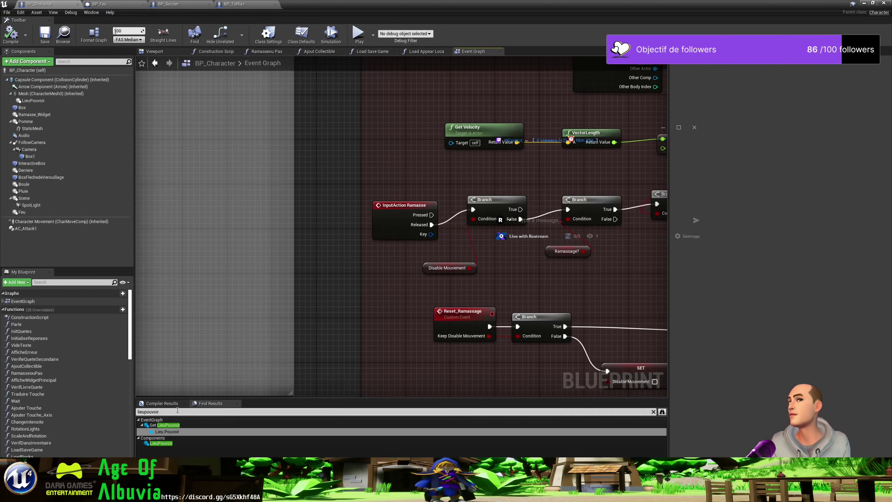
type("next qu")
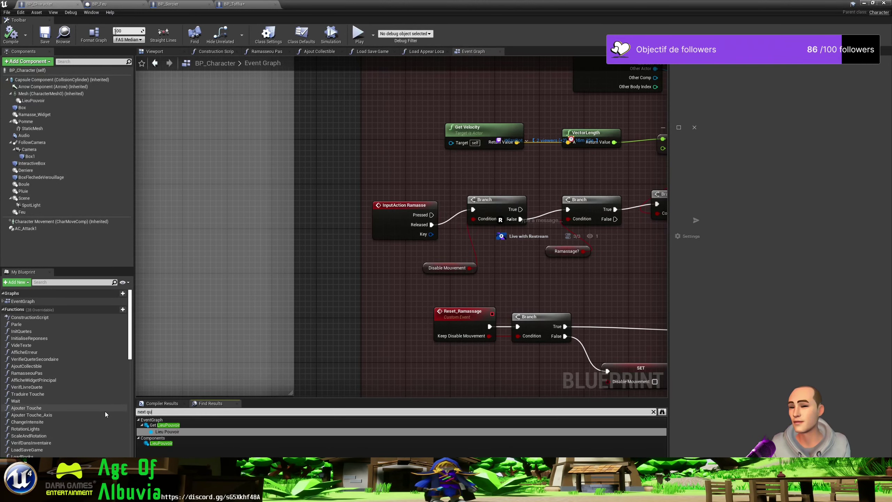
type("ete")
key("Return")
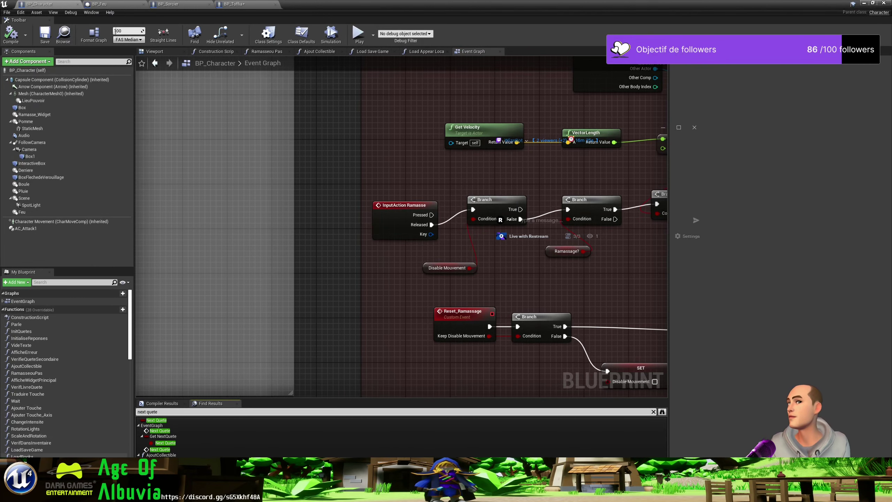
left_click(165, 431)
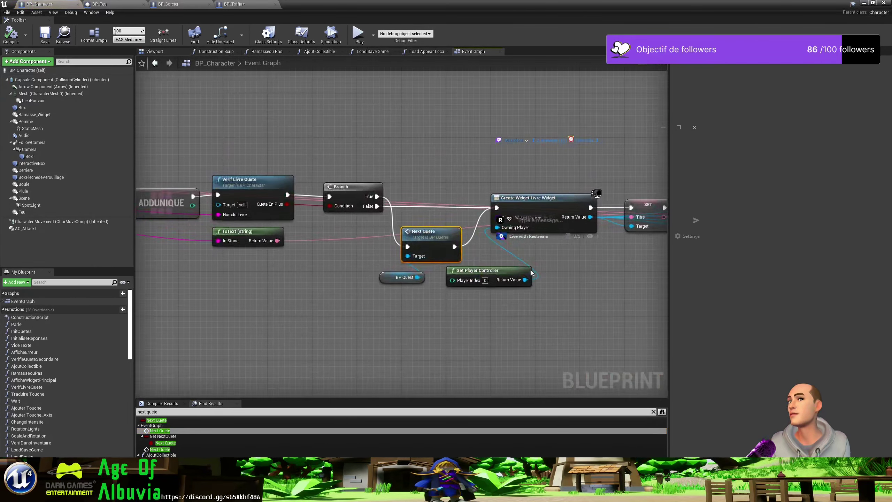
double_click(430, 236)
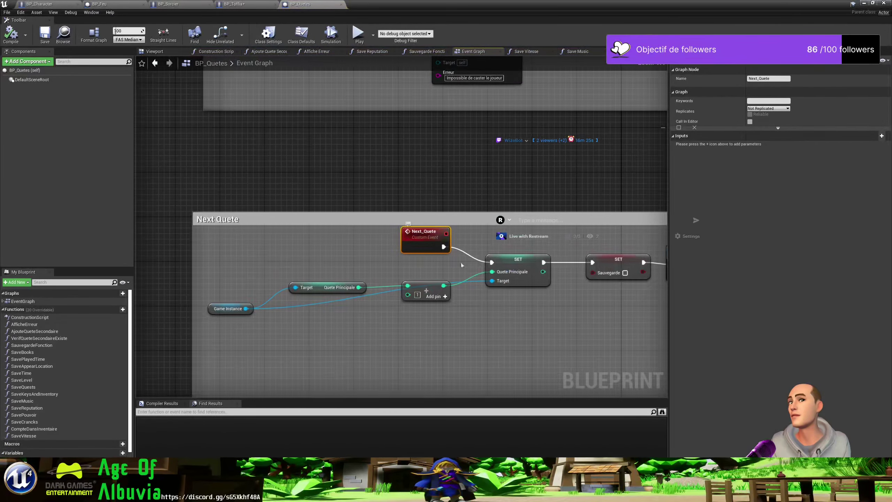
scroll(492, 323, "down", 1)
right_click_drag(536, 319, 383, 302)
right_click_drag(481, 285, 433, 287)
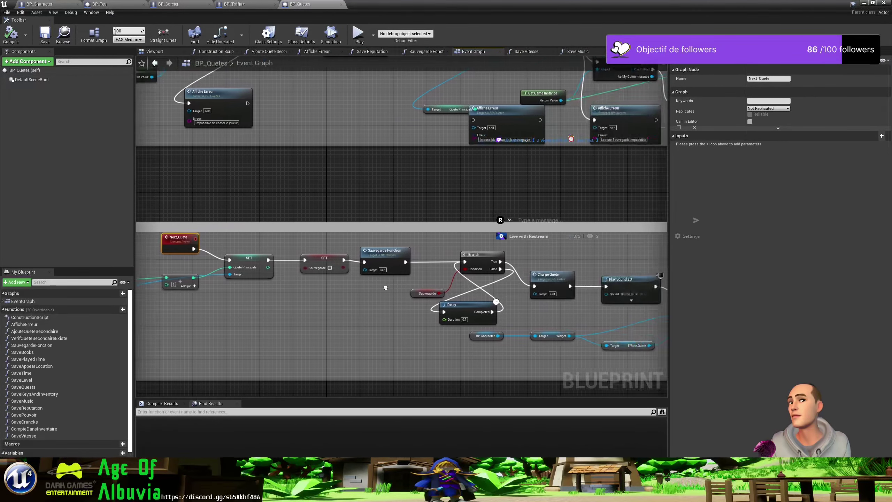
right_click_drag(520, 309, 431, 298)
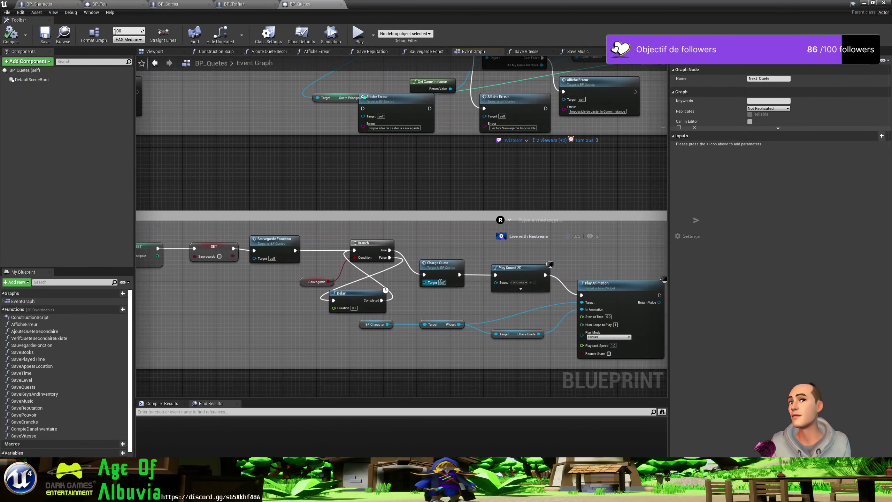
right_click_drag(483, 307, 412, 295)
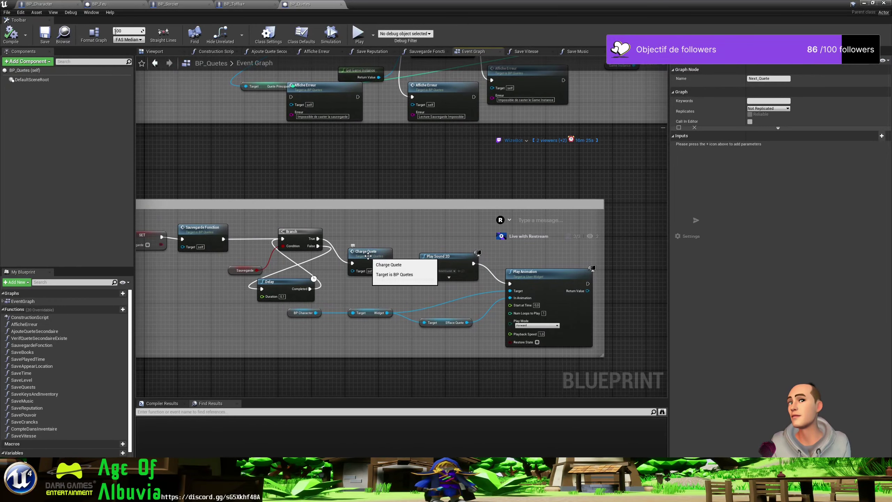
Open the Charge_Quete event and follow its chain to the Affiche Rechargement Magie setter
double_click(368, 255)
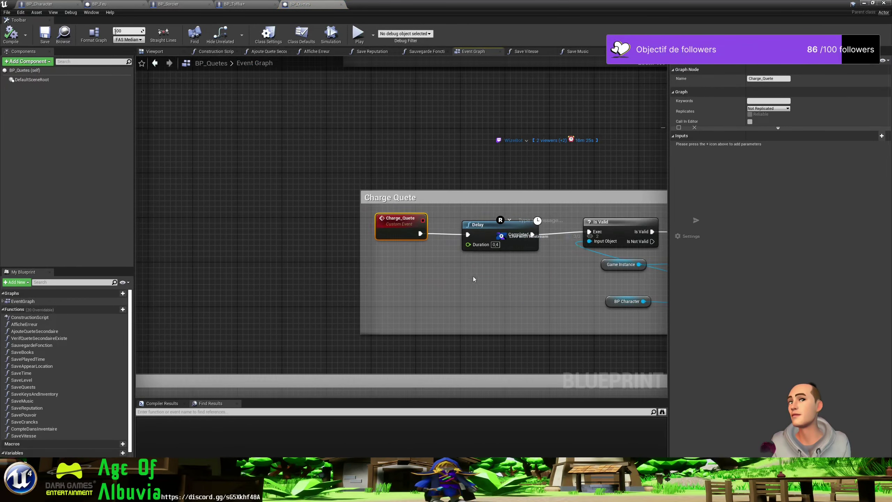
scroll(441, 277, "down", 2)
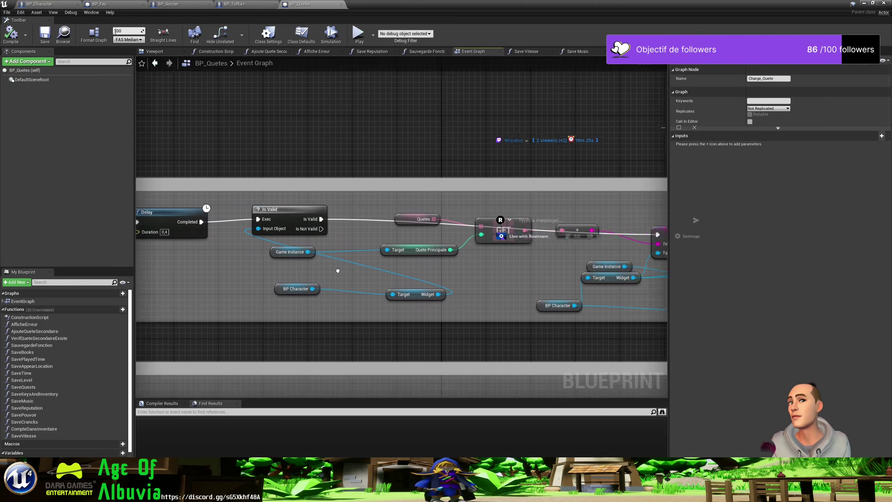
scroll(262, 261, "up", 2)
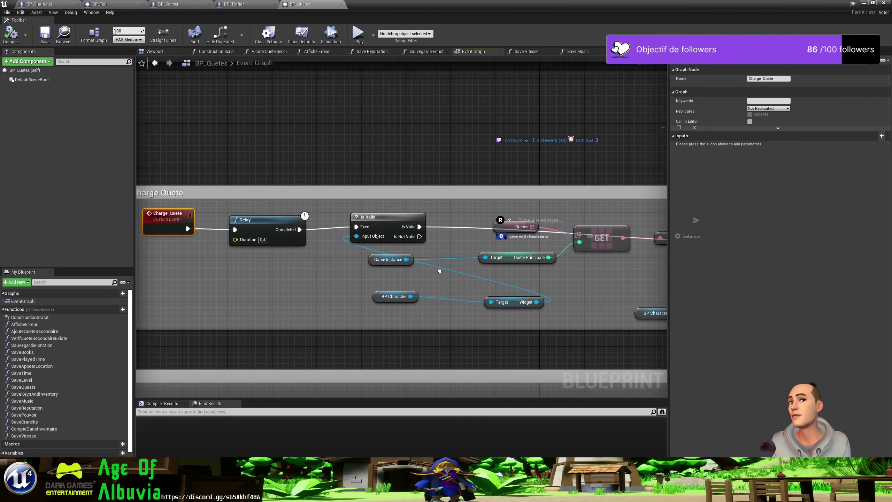
scroll(439, 271, "down", 2)
right_click_drag(439, 271, 365, 275)
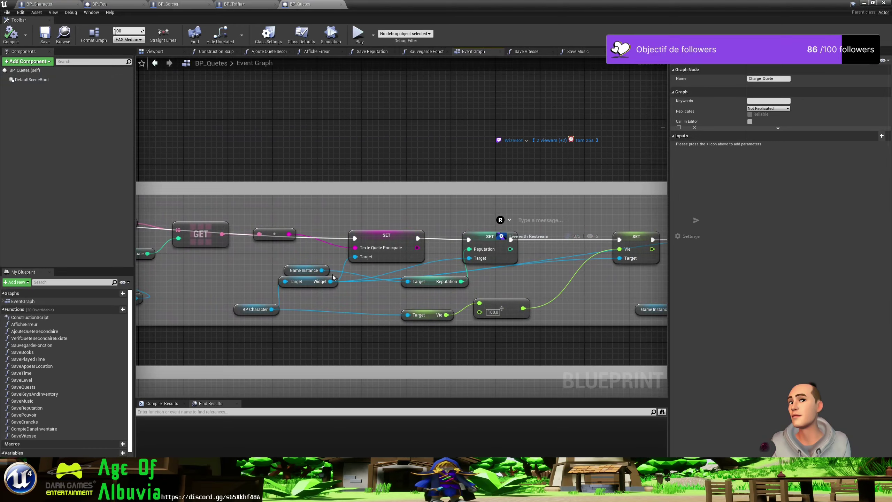
right_click_drag(443, 274, 258, 272)
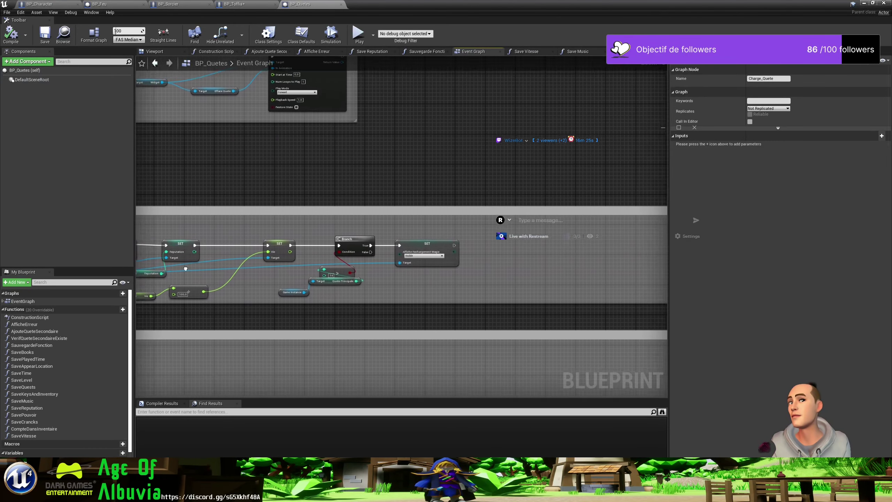
scroll(282, 269, "up", 2)
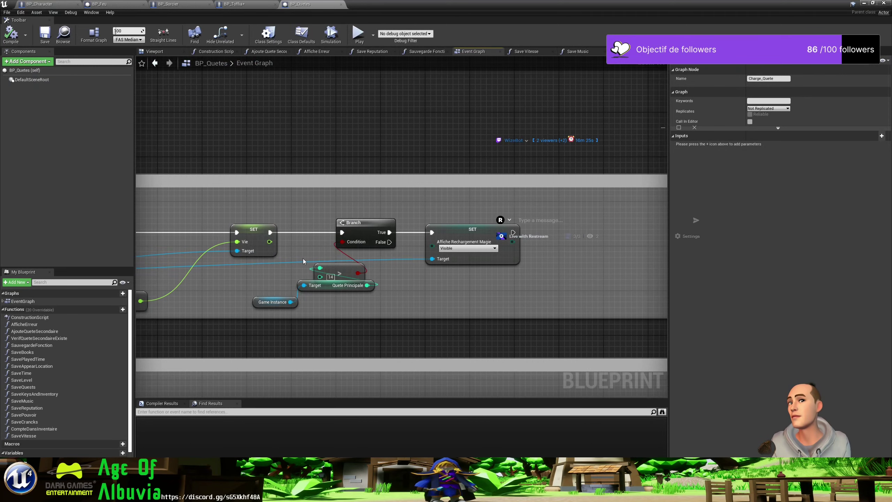
mouse_move(288, 260)
right_mouse_down()
mouse_move(562, 262)
mouse_move(318, 240)
mouse_move(562, 248)
right_mouse_up()
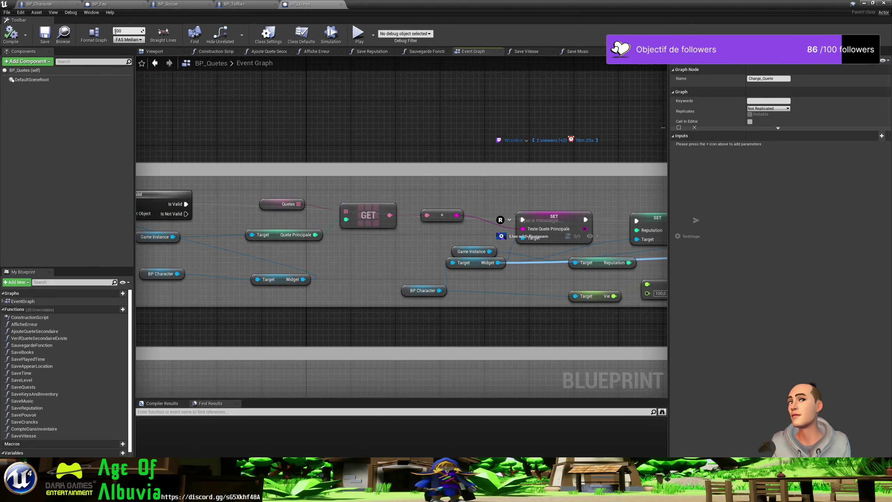
Inspect the BP Character getter and the Texte Quete Principale, Reputation and Vie setters
left_click_drag(407, 289, 418, 280)
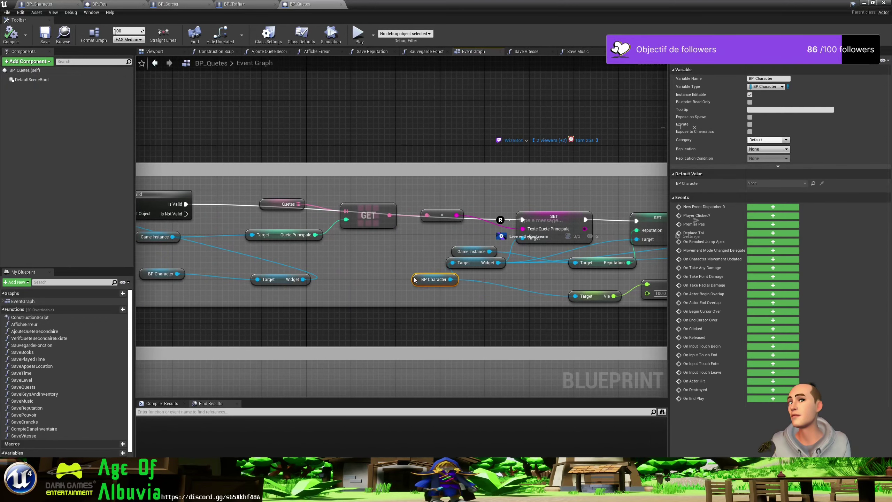
right_click_drag(547, 279, 39, 264)
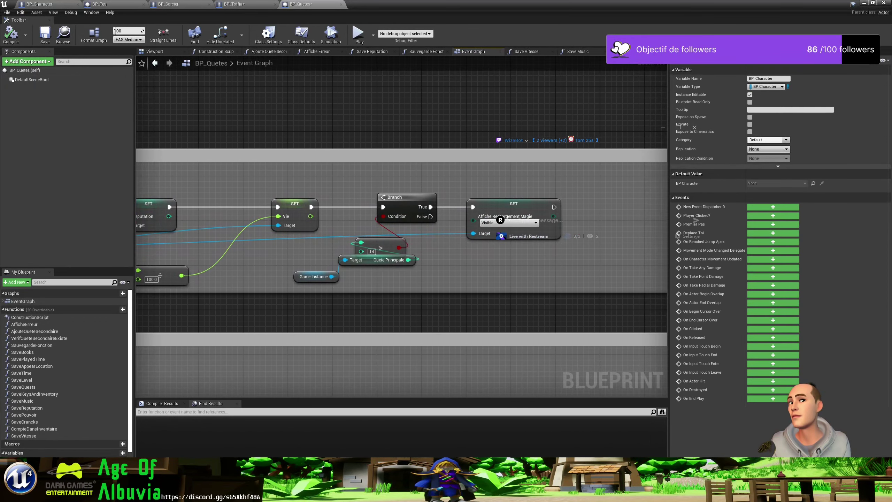
right_click_drag(318, 265, 236, 262)
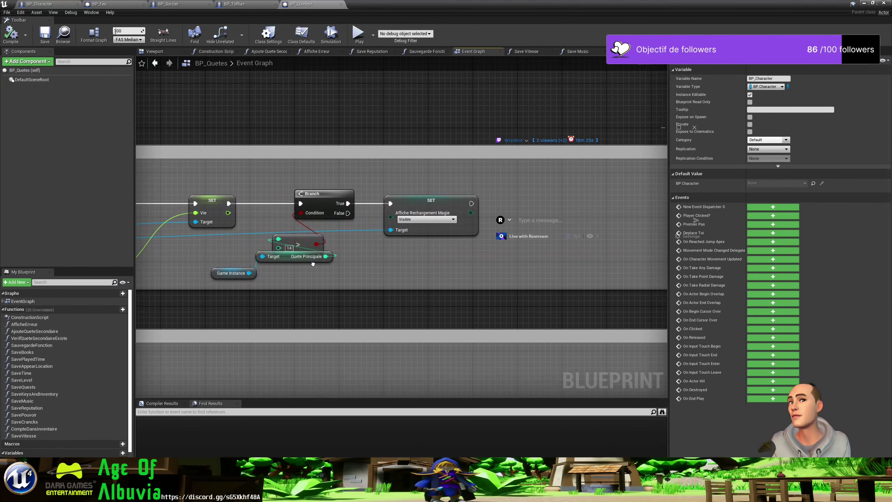
right_click_drag(313, 263, 700, 268)
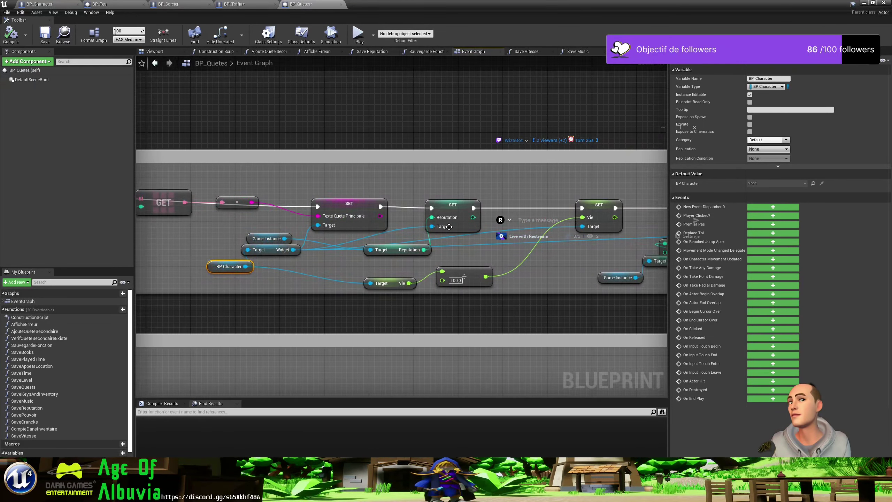
right_click_drag(256, 219, 740, 245)
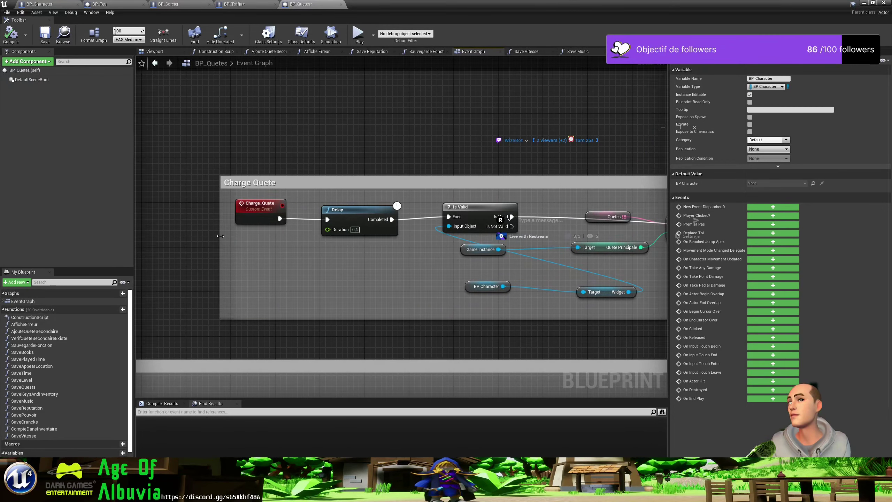
Stretch the Charge Quete comment box left and move the Charge_Quete event left
left_click_drag(220, 235, 96, 234)
left_click_drag(258, 216, 153, 215)
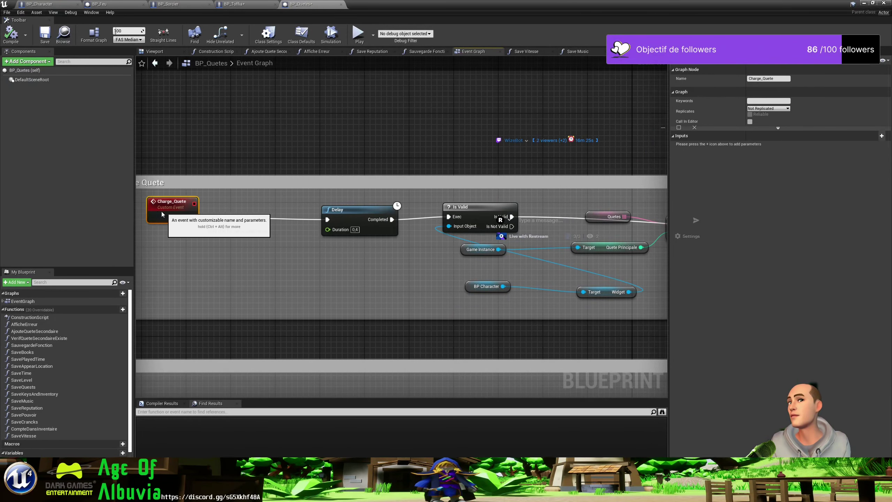
right_click_drag(533, 248, 137, 235)
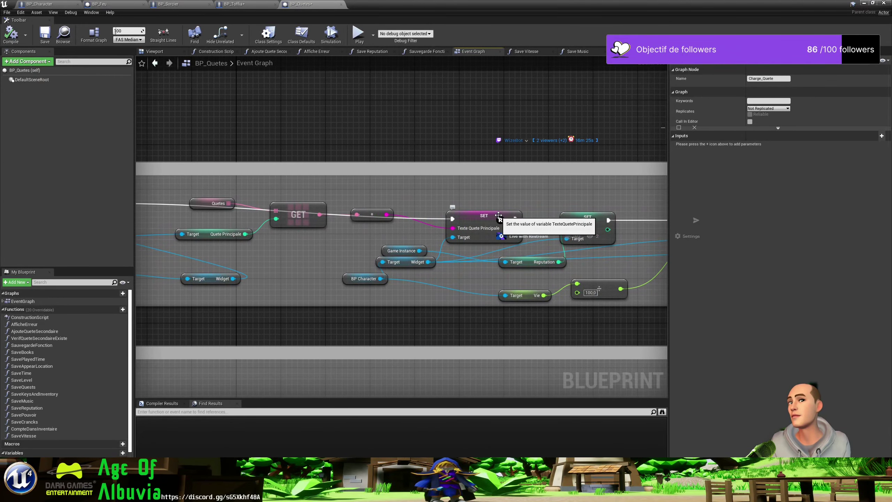
Select the Texte Quete Principale setter with its Widget and BP Character getters
left_click(484, 216)
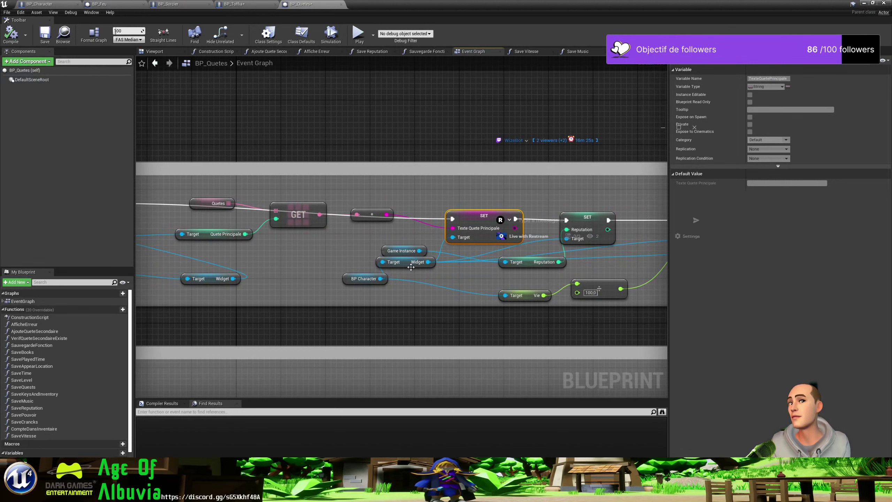
left_click_drag(411, 267, 425, 273)
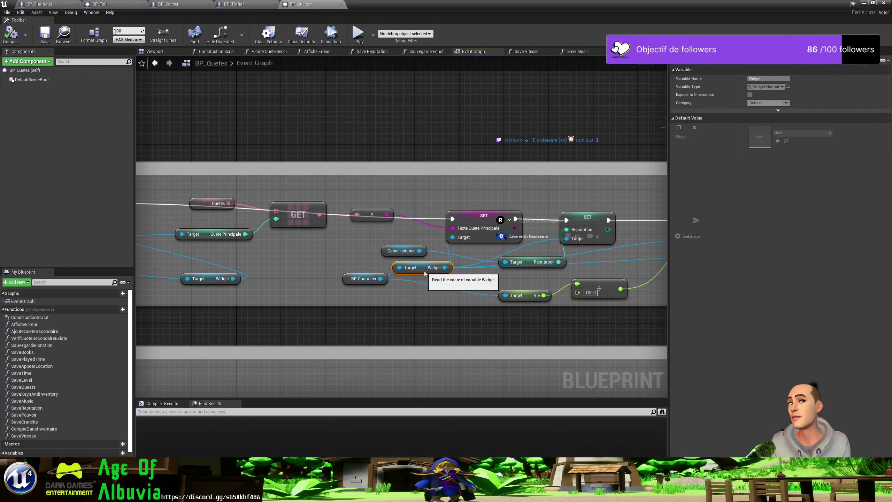
left_click(367, 278)
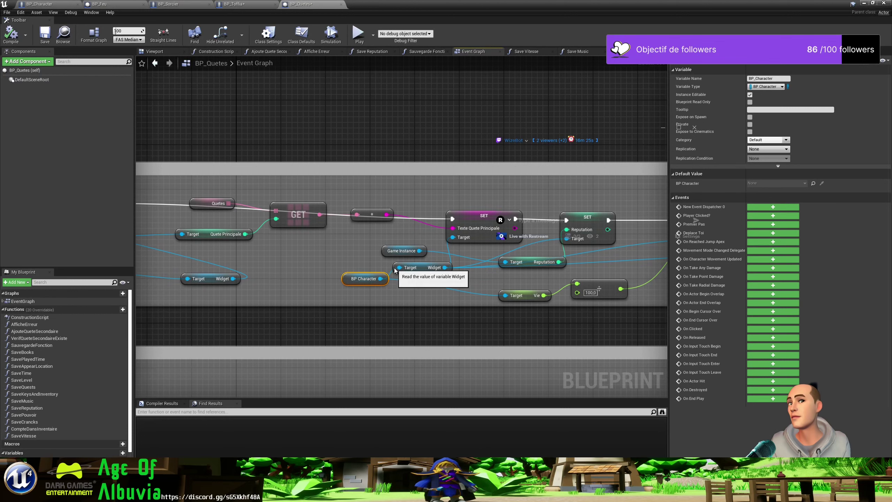
left_click(395, 269, "ctrl")
left_click(461, 216, "ctrl")
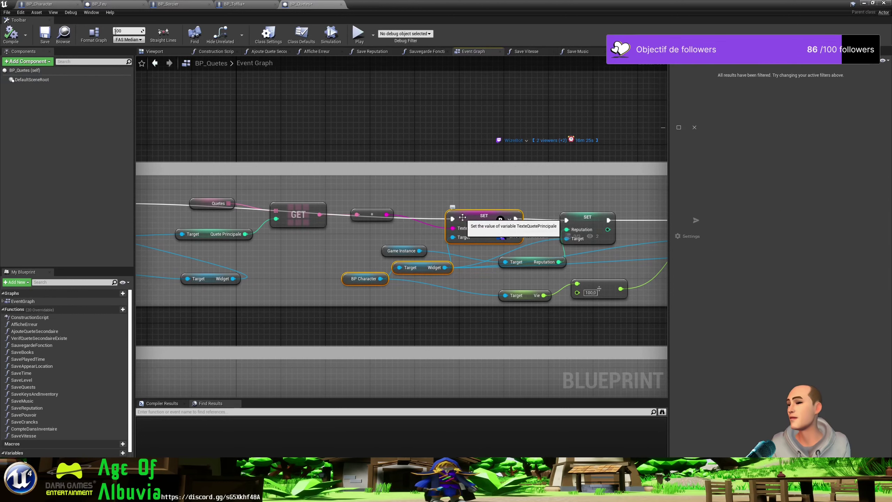
Widen the Charge Quete comment further and shift the Charge_Quete event left
right_click_drag(330, 239, 367, 282)
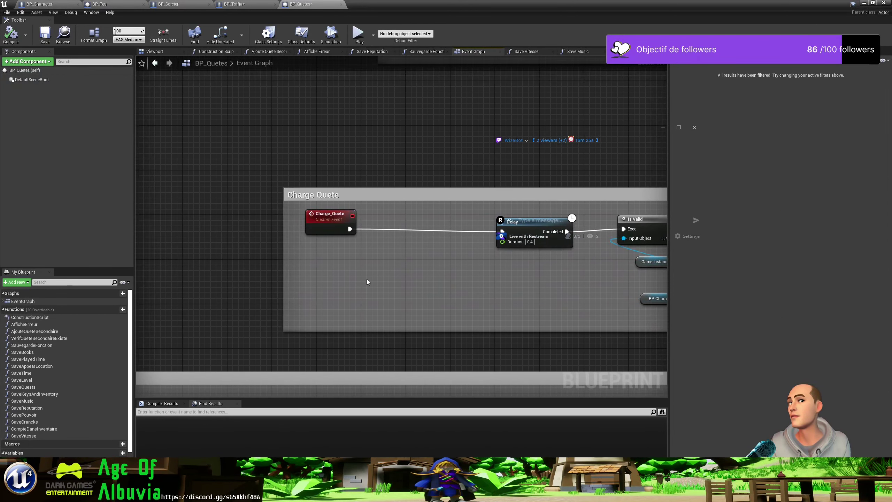
left_click_drag(283, 274, 172, 267)
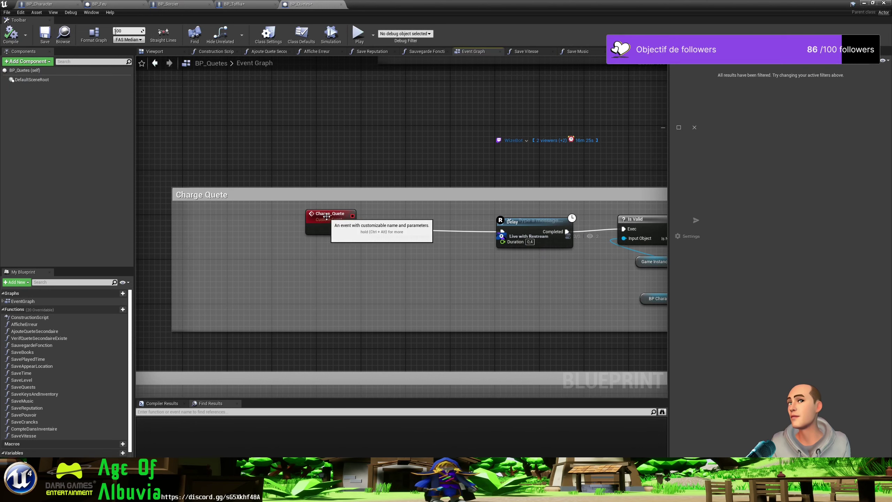
left_click_drag(326, 217, 204, 220)
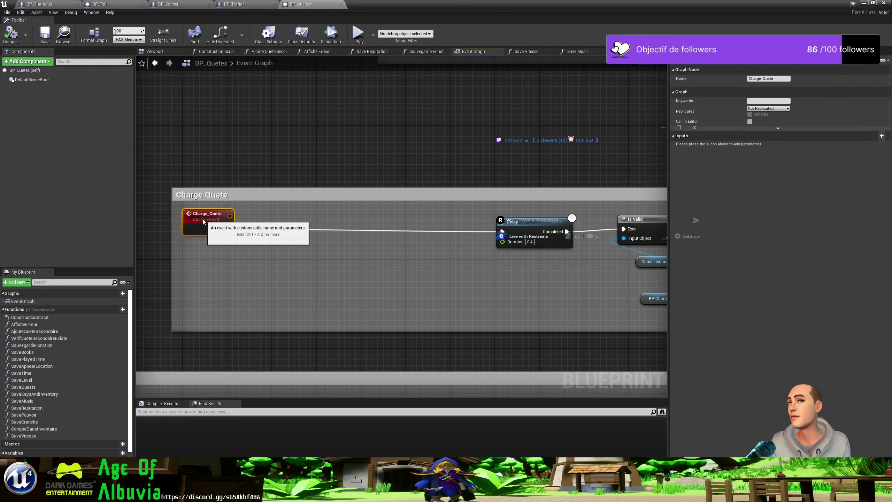
Paste the Texte Quete Principale setter and wire Charge_Quete → SET → Delay
key("ctrl+v")
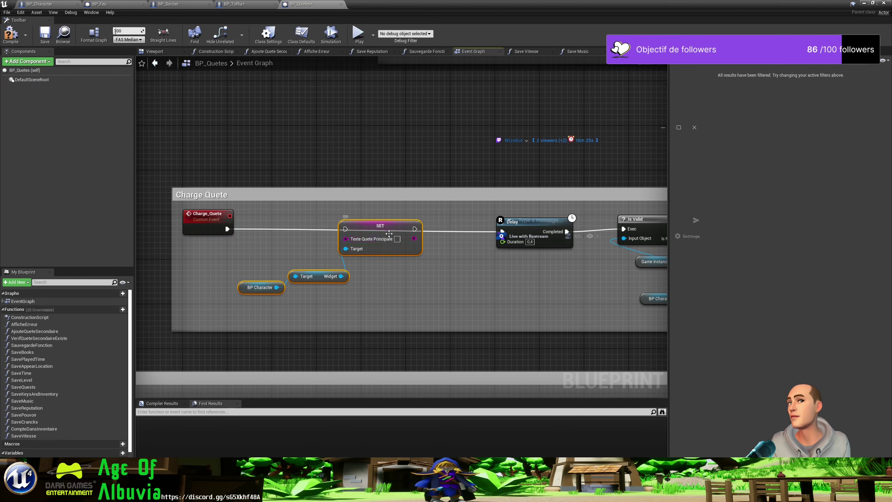
left_click_drag(389, 234, 394, 233)
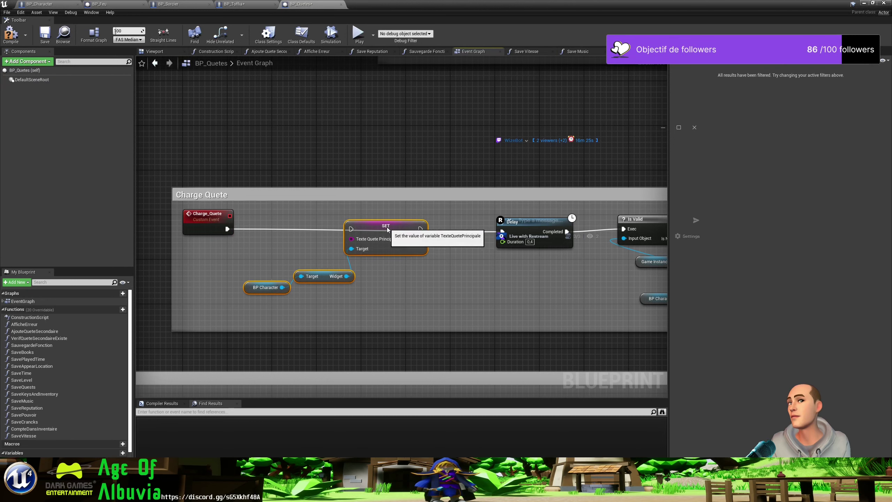
left_click_drag(227, 228, 355, 231)
left_click_drag(420, 228, 505, 232)
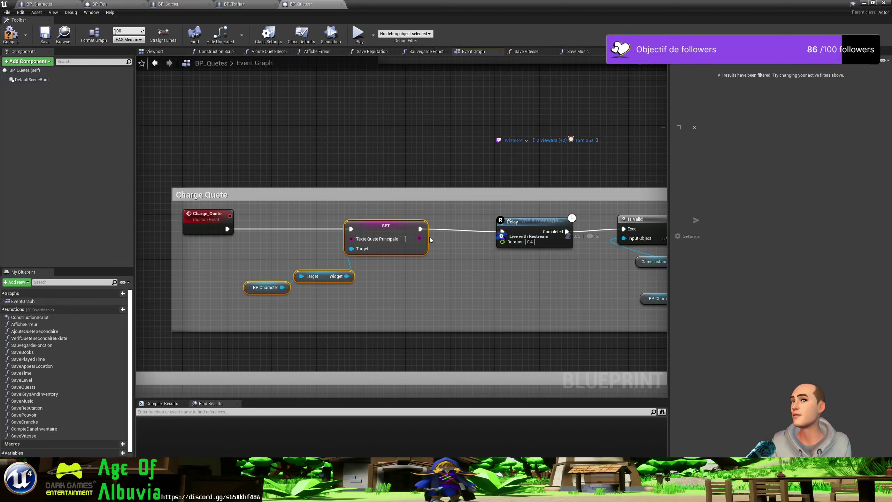
Compile and save BP_Quetes, then check the original GET, SET and Vie nodes
left_click(11, 35)
left_click(45, 34)
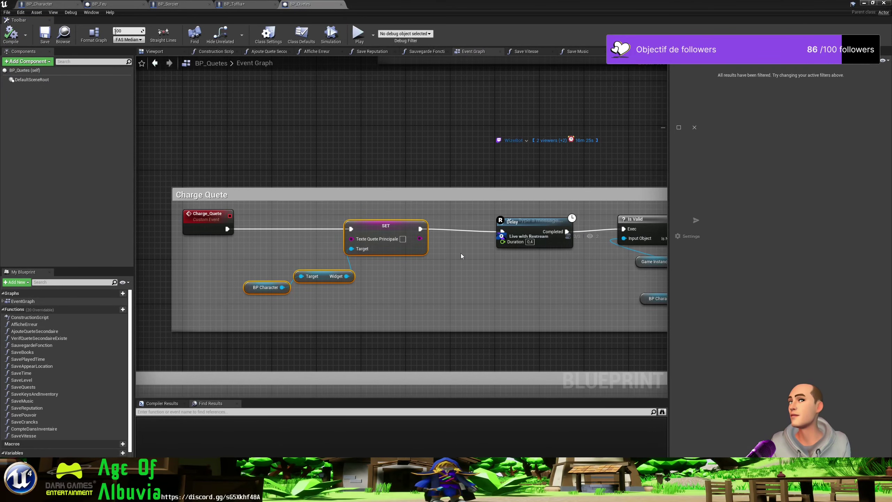
right_click_drag(526, 279, 318, 288)
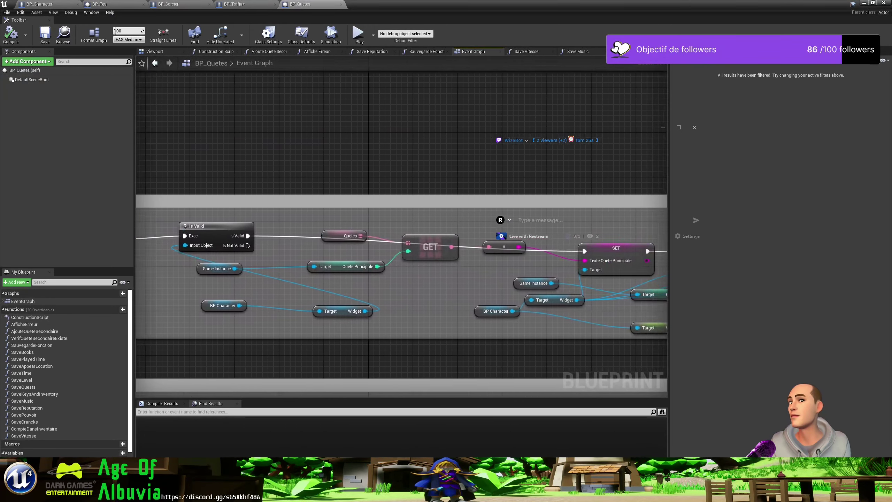
mouse_move(317, 288)
right_mouse_down()
mouse_move(148, 281)
mouse_move(345, 289)
mouse_move(147, 274)
right_mouse_up()
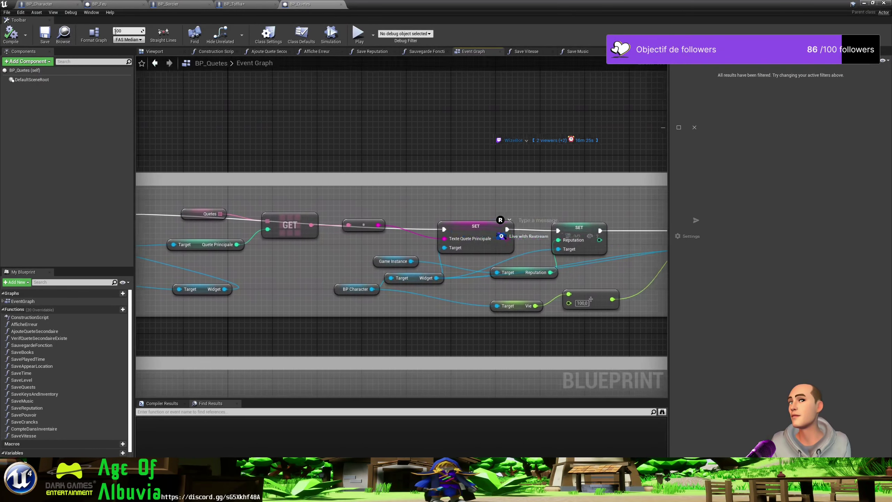
right_click_drag(387, 281, 257, 275)
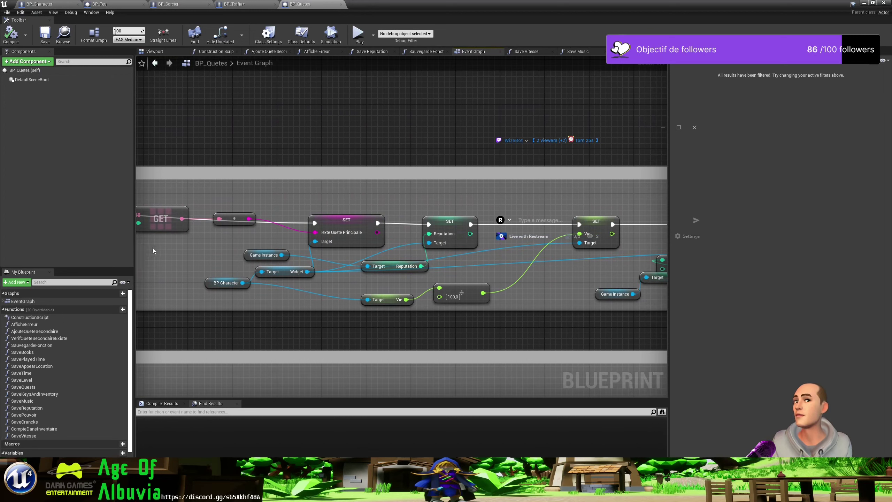
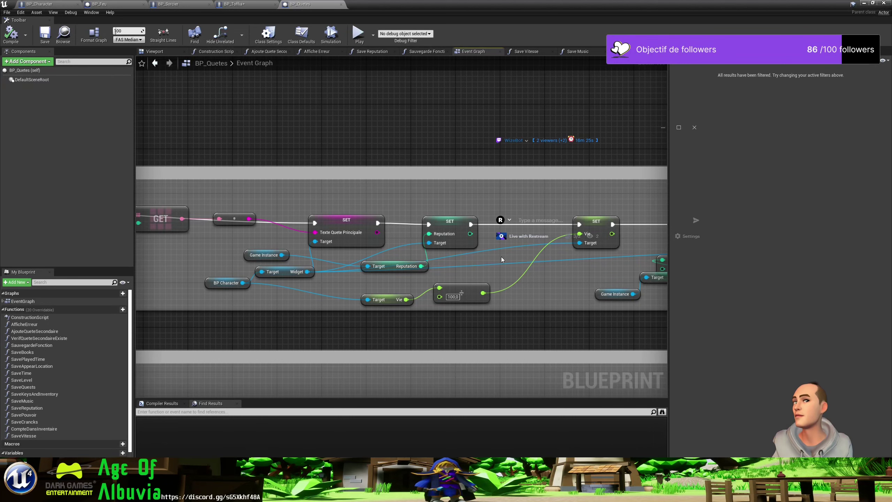
Pan to the Branch and SET Visible nodes, hide BP_Quetes, and start Play In Editor
right_click_drag(504, 259, 259, 264)
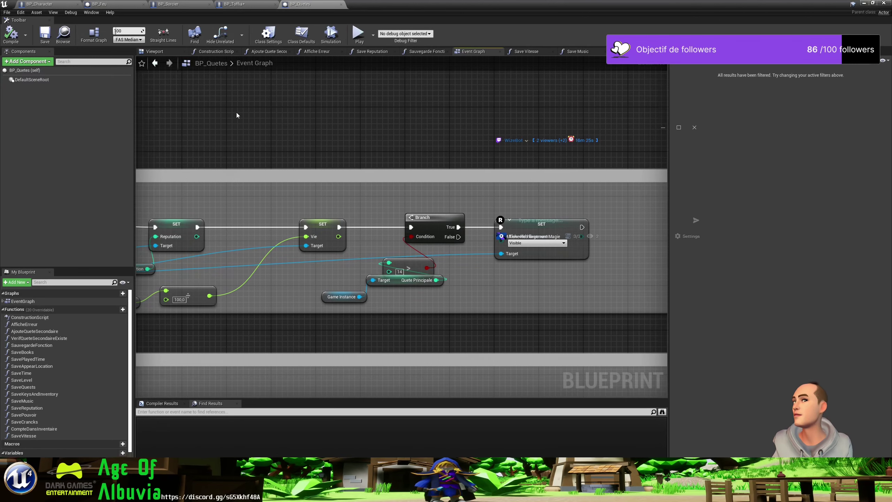
left_click(862, 3)
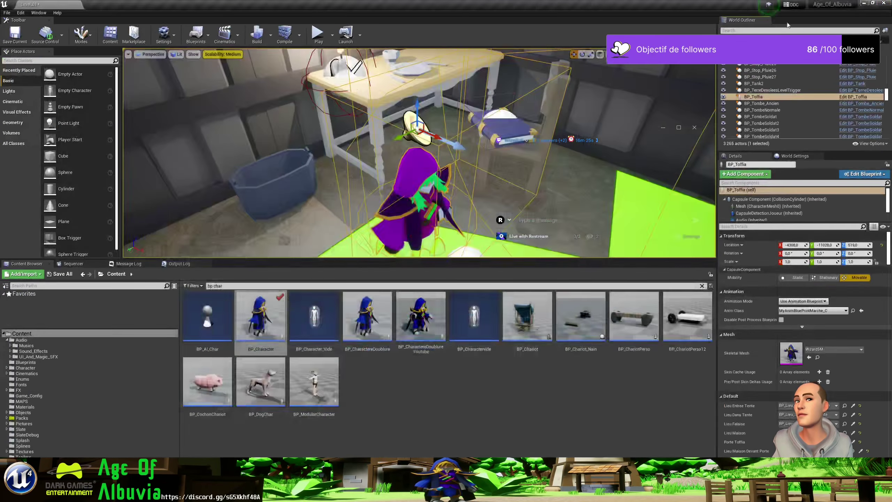
left_click(318, 39)
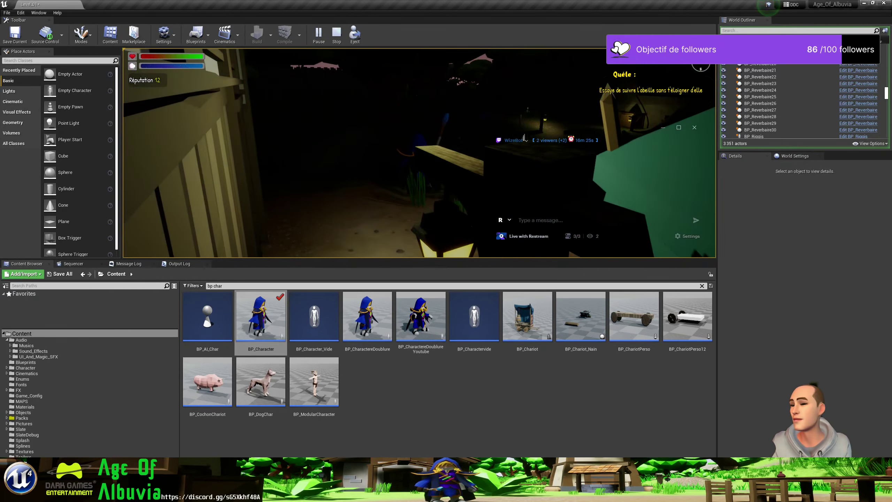
Toggle the game to fullscreen and back, and close the developer panel to resume play
key("F11")
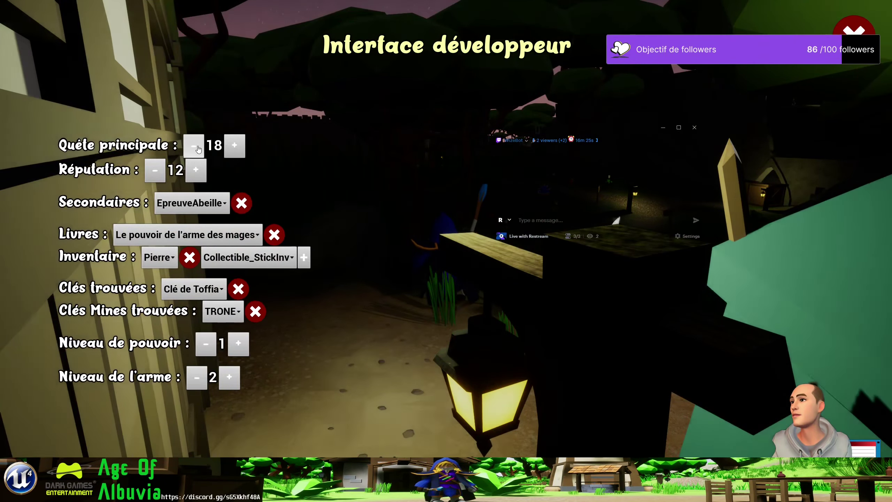
key("Escape")
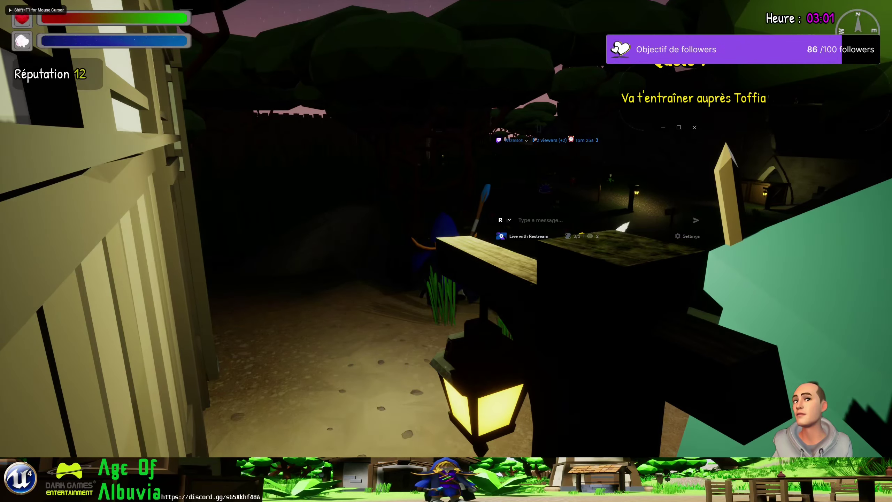
key("F11")
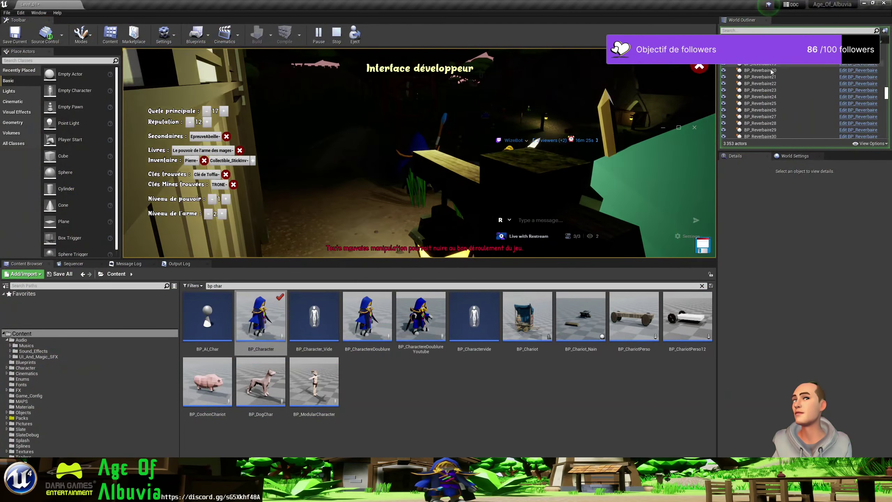
left_click(698, 68)
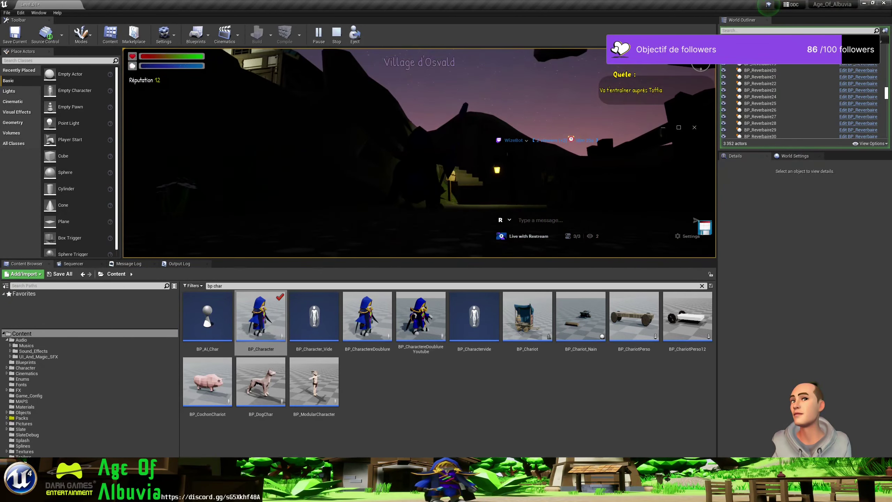
Walk the character up the stairs to the fire and fairy, then back toward the sign
key("w")
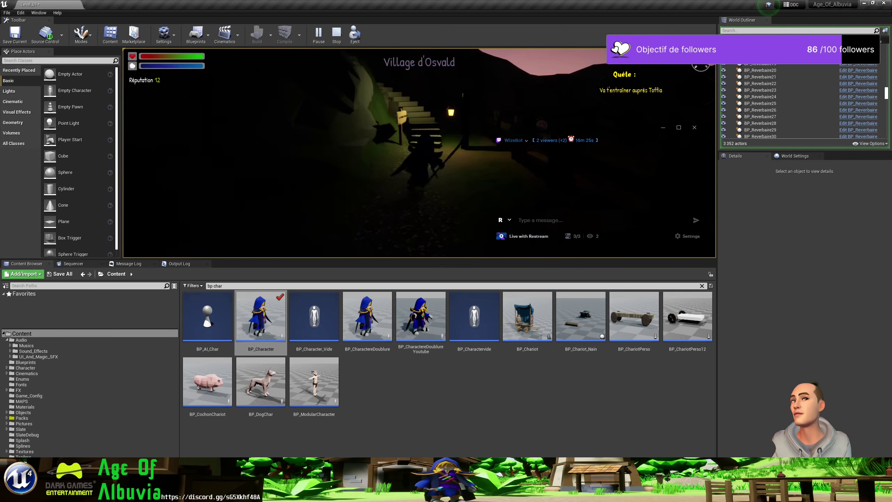
key("w")
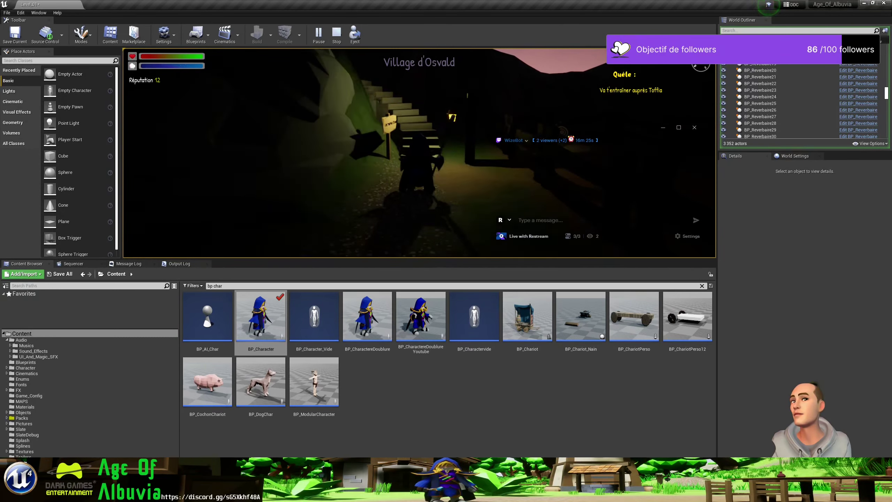
key("w")
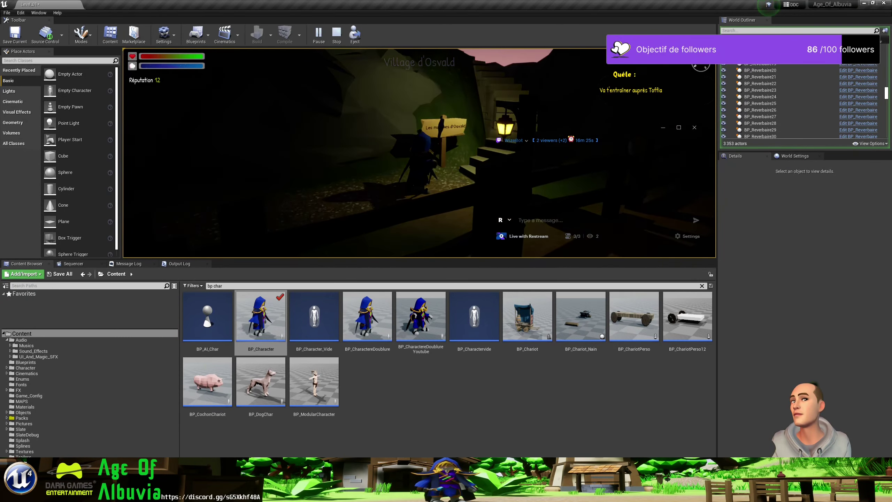
key("w")
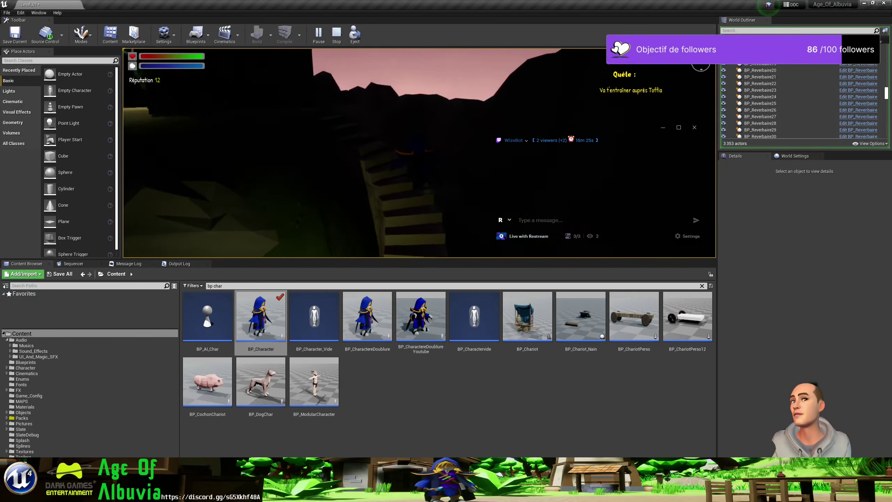
key("w")
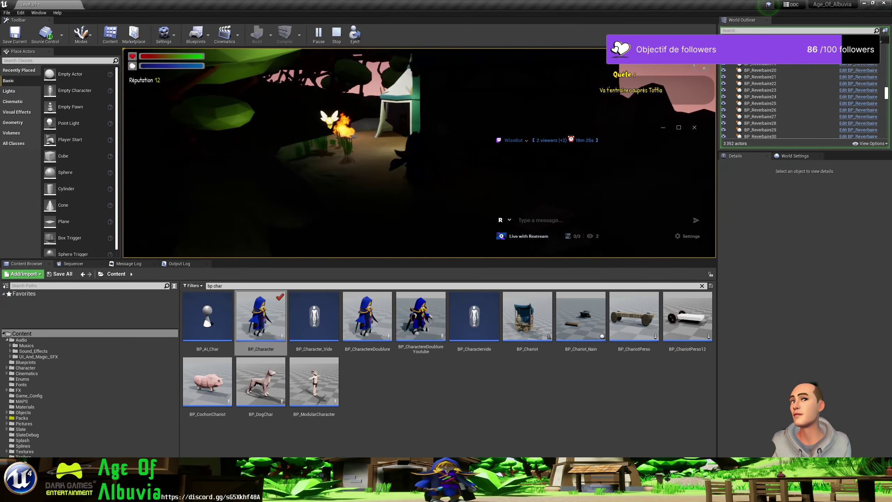
key("w")
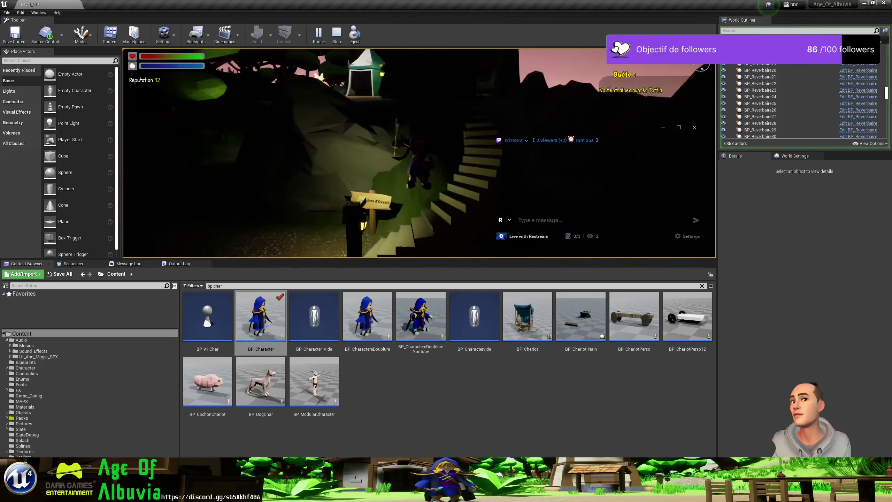
key("w")
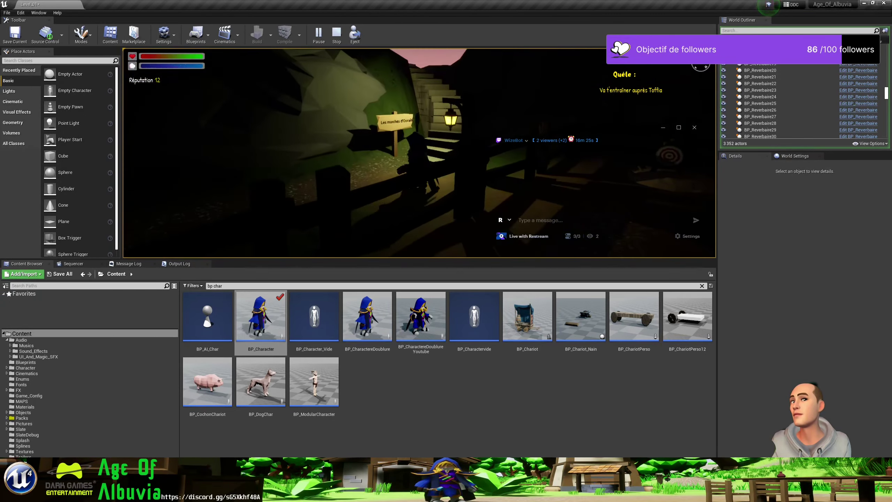
Walk up to the fire again, return to the stairs, face the tent, then stop playing
key("w")
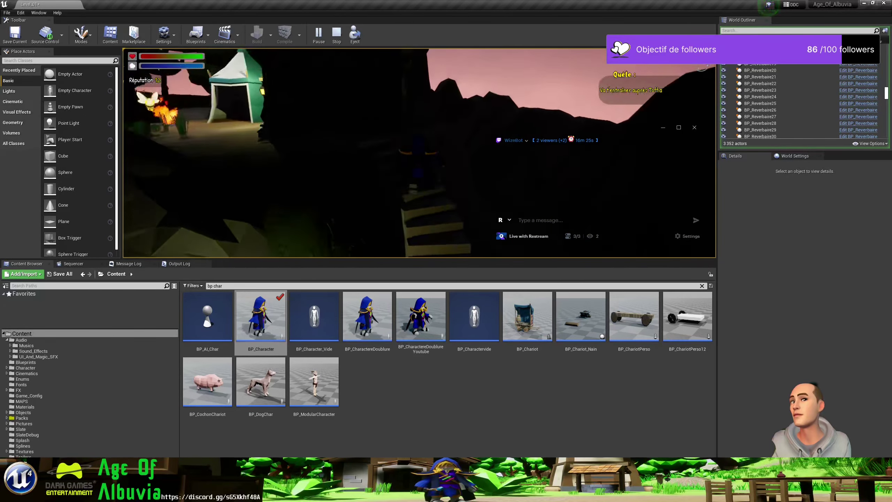
key("w")
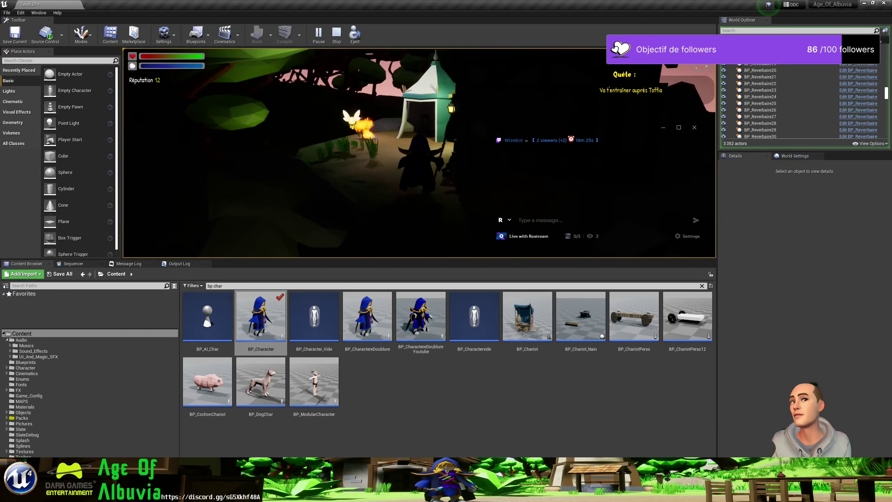
key("w")
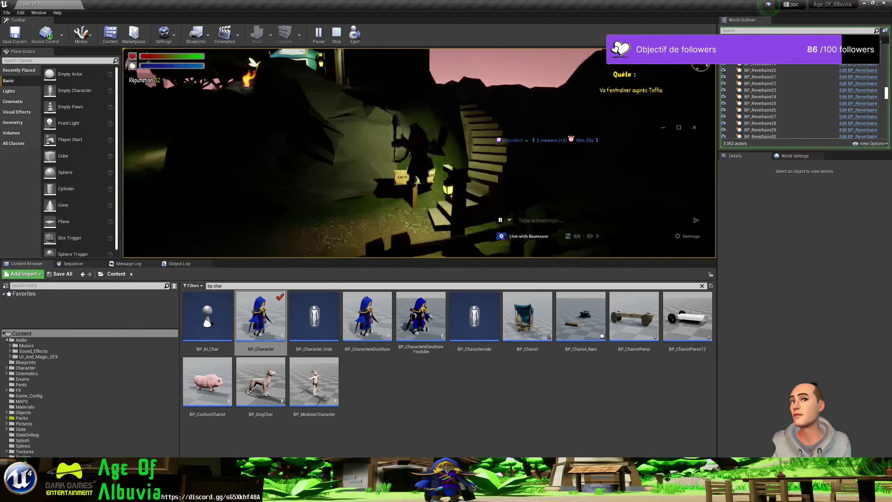
key("w")
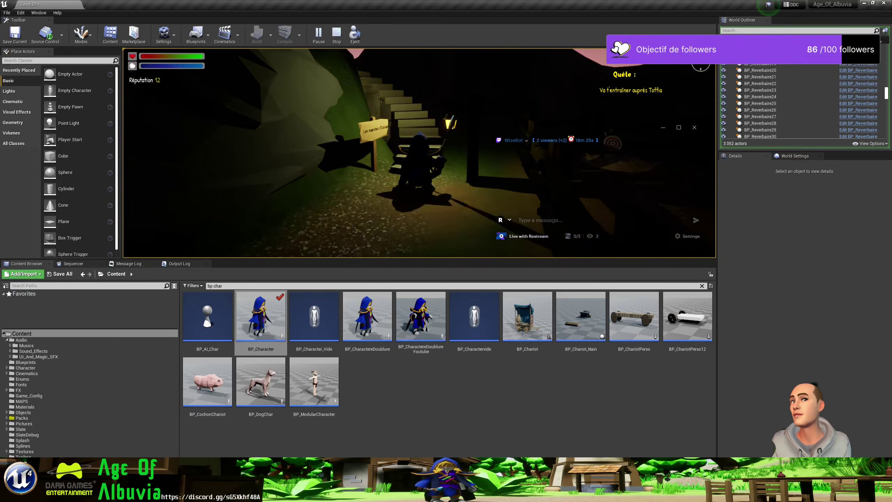
key("w")
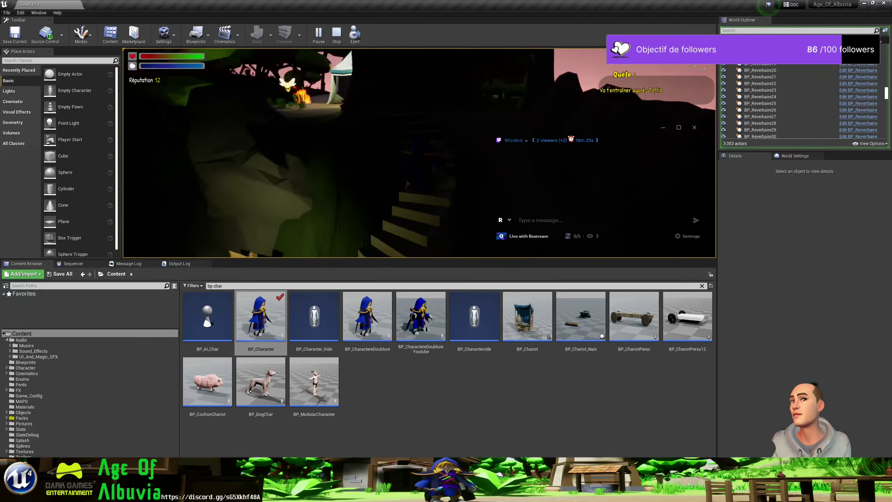
key("w")
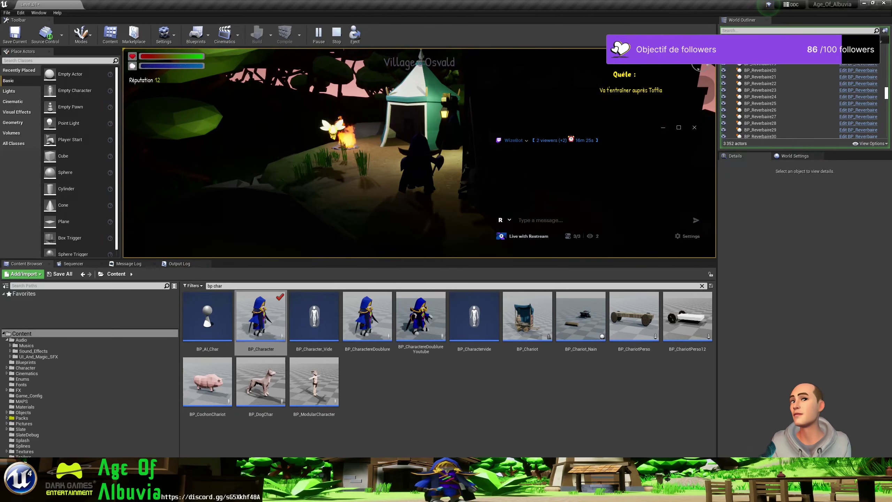
key("Escape")
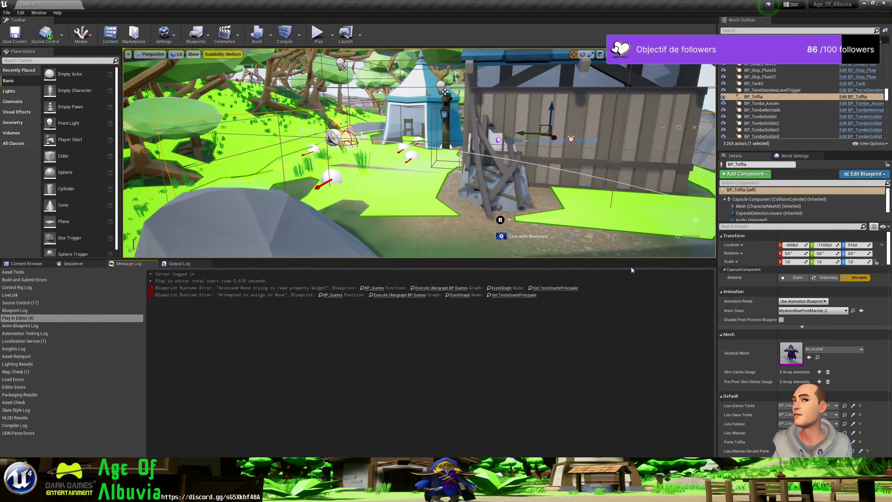
Jump to the erroring SET Texte Quete Principale node, then minimize BP_Quetes and the editor
left_click(568, 288)
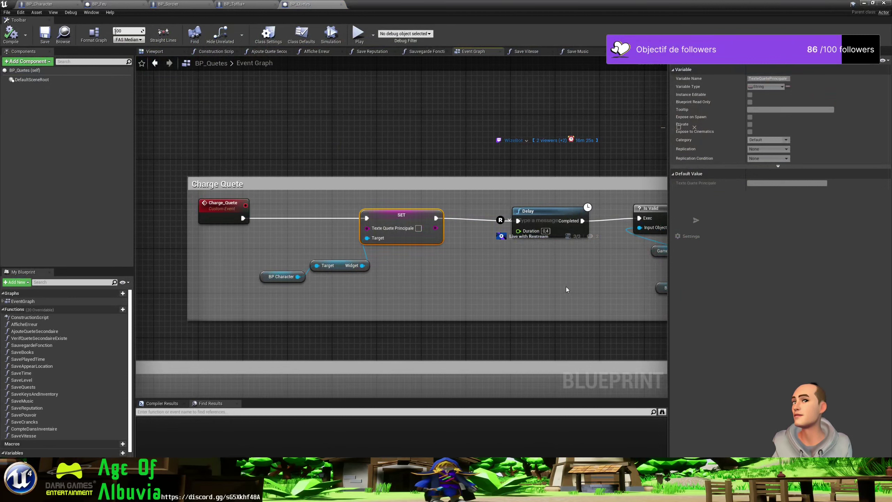
left_click(865, 5)
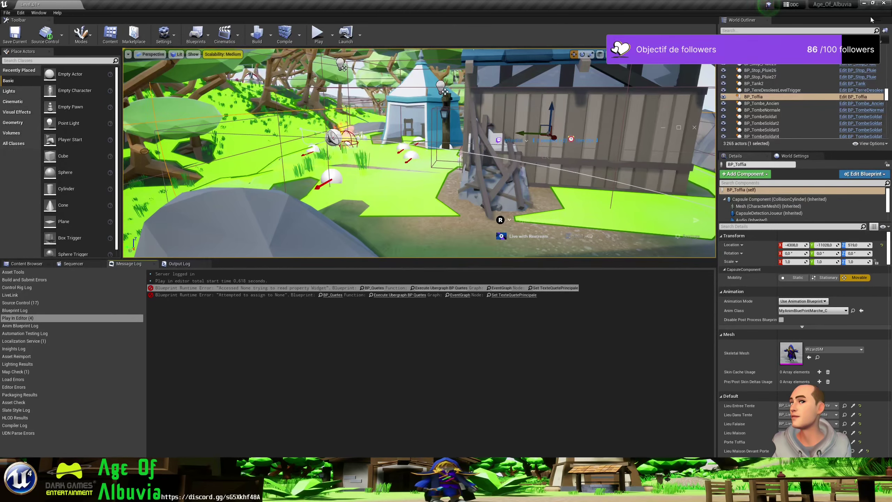
left_click(864, 5)
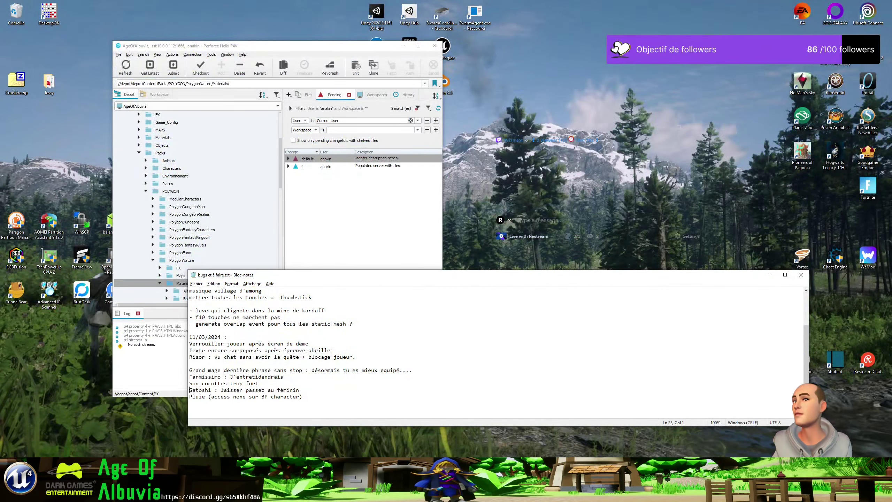
Restore the Unreal Editor window over the Notepad bug list and Perforce
mouse_move(143, 493)
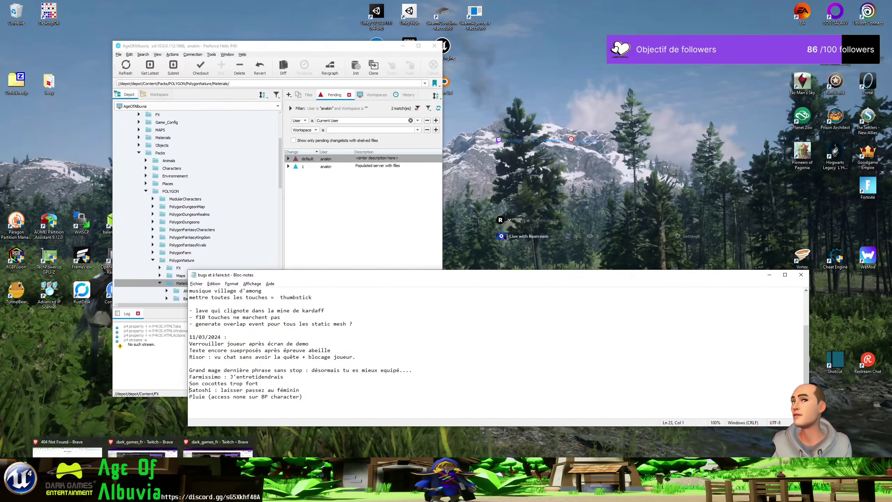
key("alt+Tab")
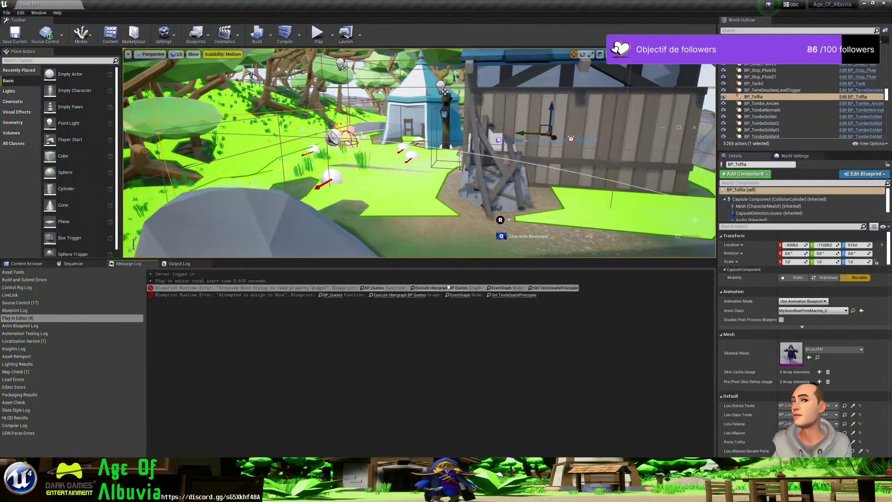
left_click(864, 3)
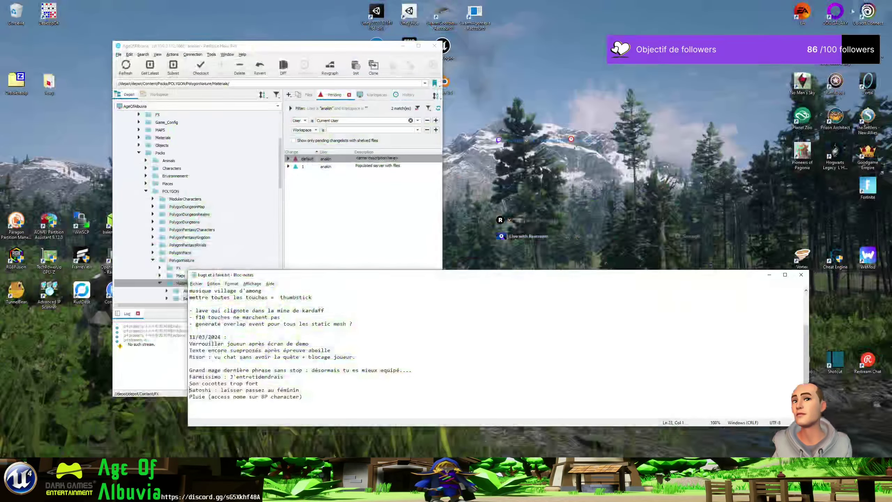
key("alt+Tab")
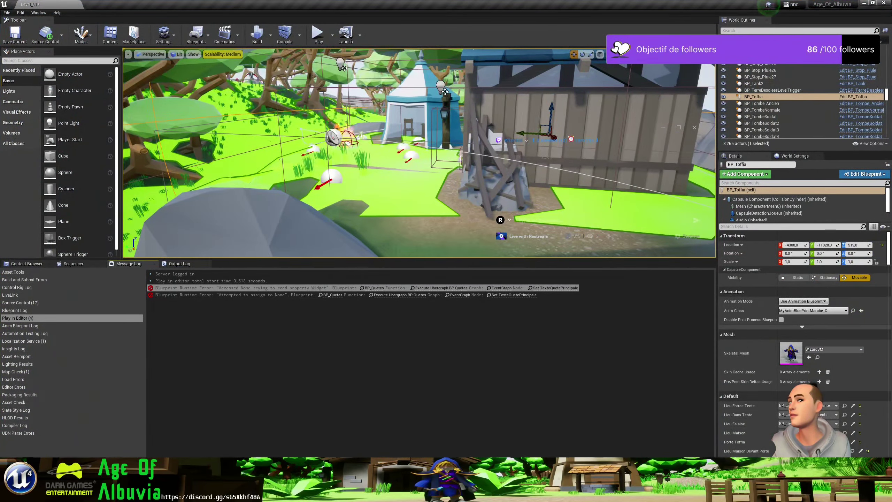
In BP_Quetes, add an Is Valid check on Widget after Charge_Quete, before the SET node
left_click(371, 446)
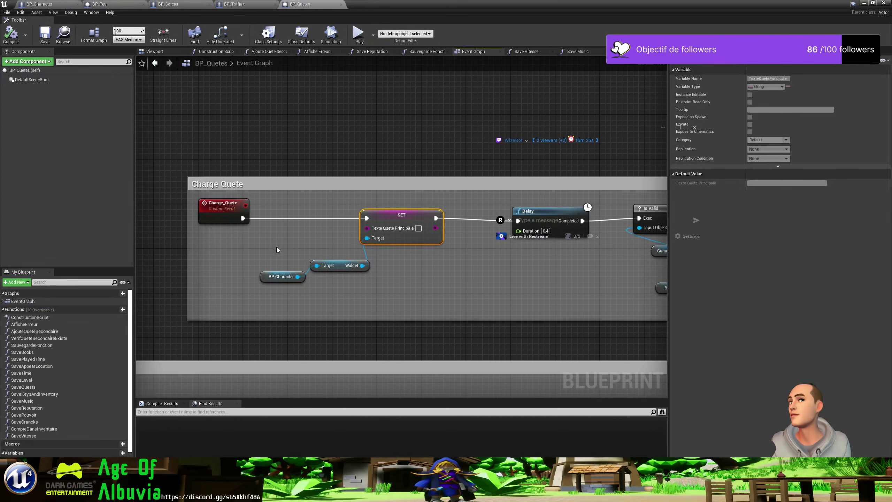
right_click_drag(277, 248, 338, 257)
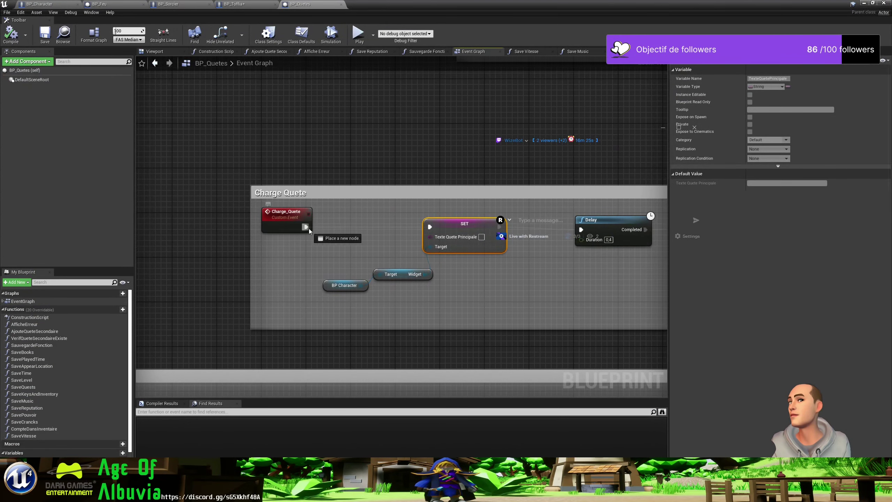
left_click_drag(305, 228, 343, 232)
type("is")
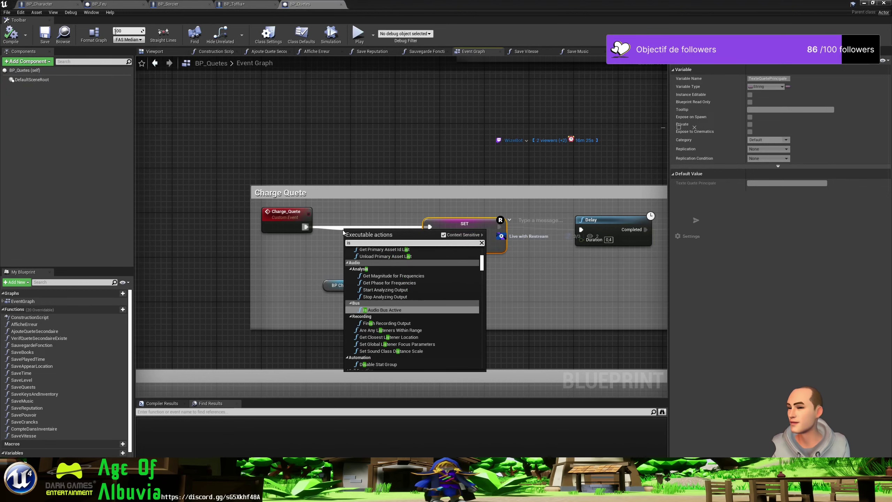
type(" valid")
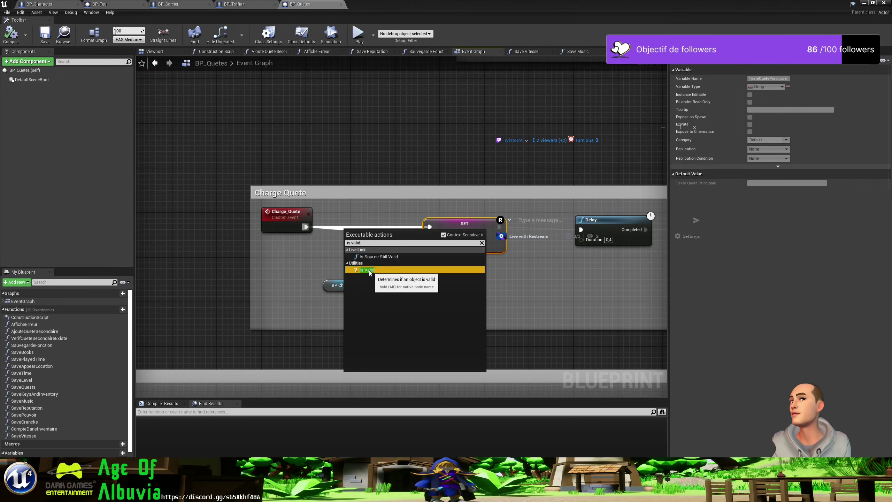
left_click(367, 269)
left_click_drag(378, 226, 359, 214)
left_click_drag(424, 273, 329, 239)
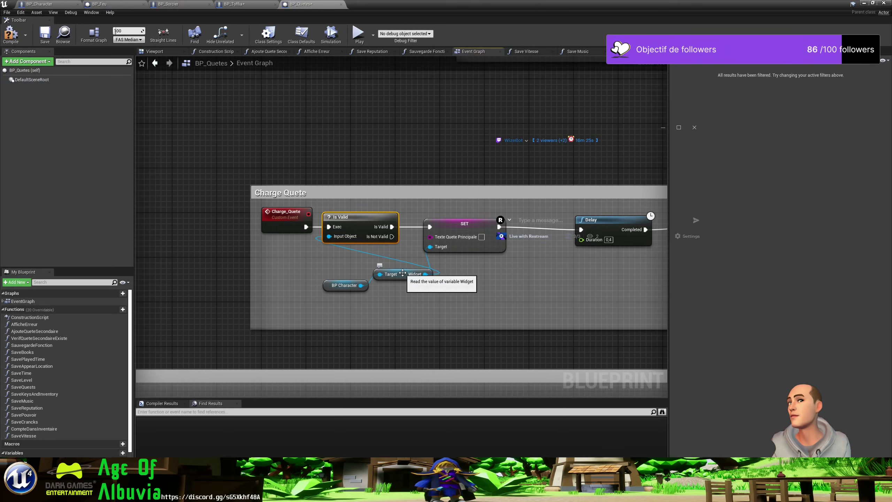
left_click_drag(404, 276, 299, 265)
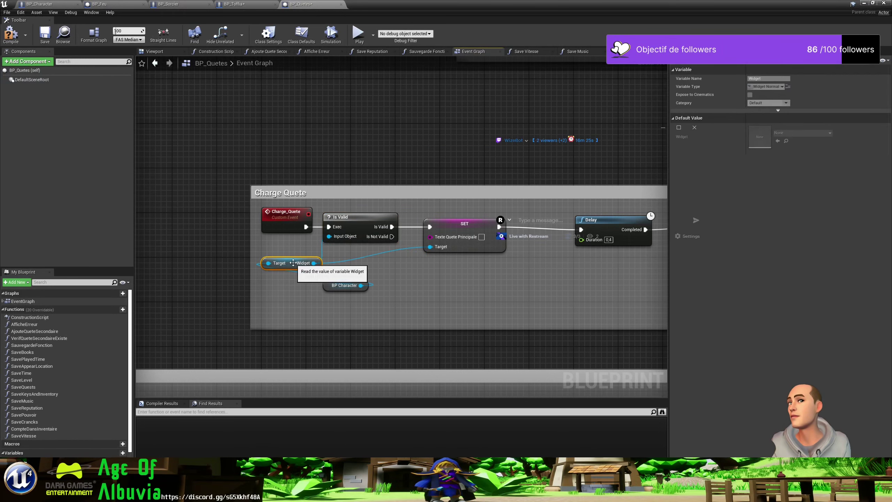
Save BP_Quetes, review the second Is Valid and GET nodes, then open BP_Toffia
mouse_move(495, 284)
right_mouse_down()
mouse_move(232, 286)
mouse_move(493, 306)
right_mouse_up()
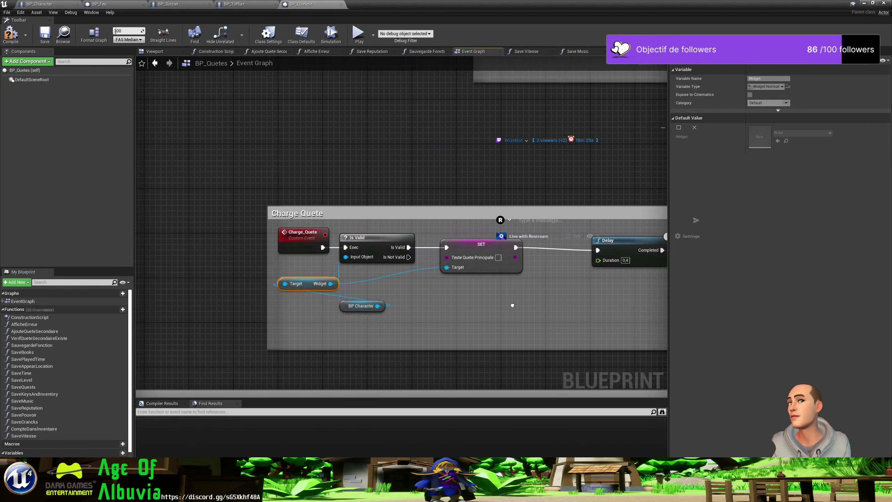
left_click(44, 34)
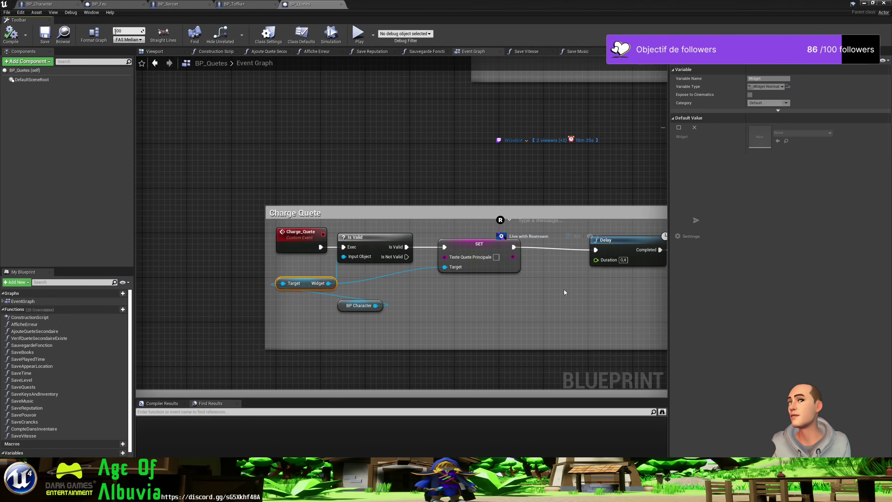
right_click_drag(563, 290, 288, 282)
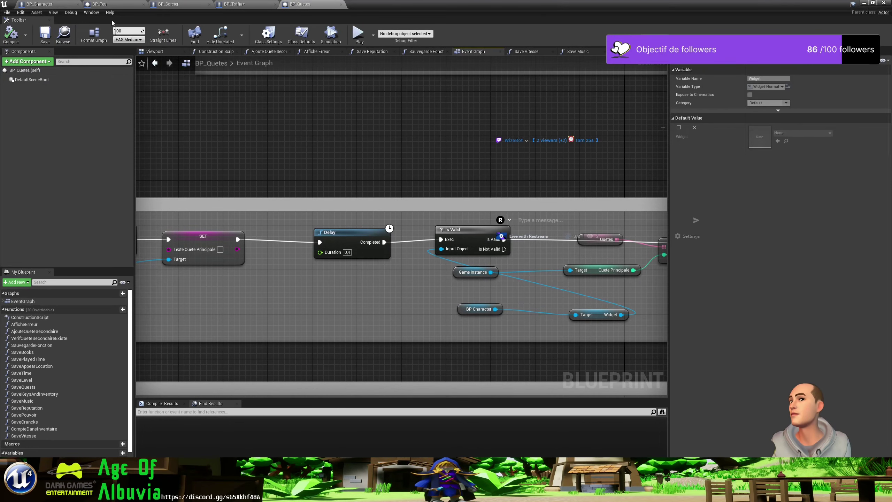
right_click_drag(440, 201, 417, 199)
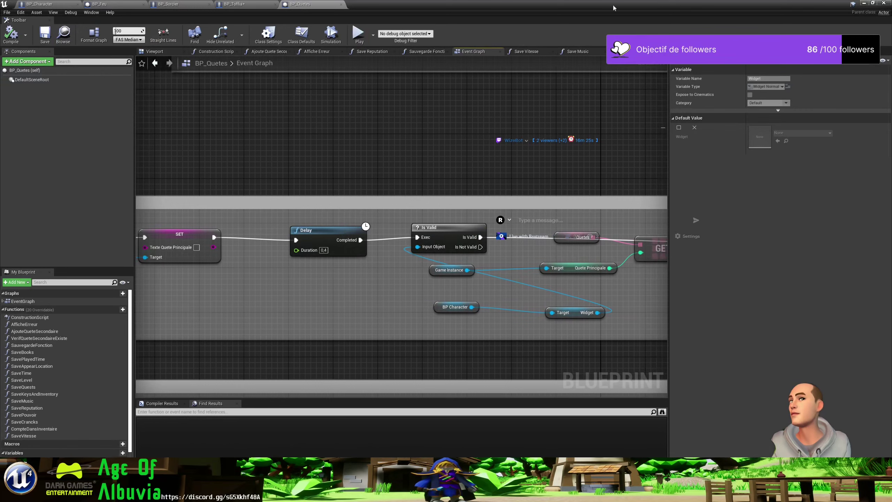
left_click(238, 9)
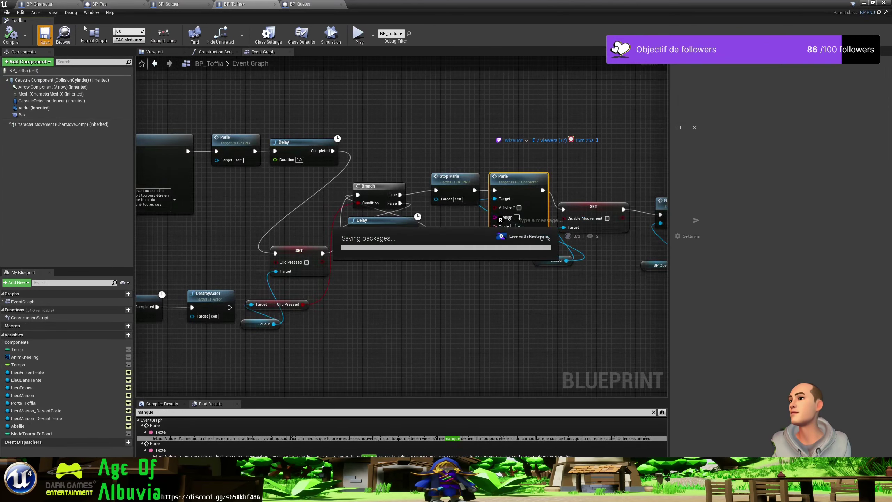
left_click(864, 3)
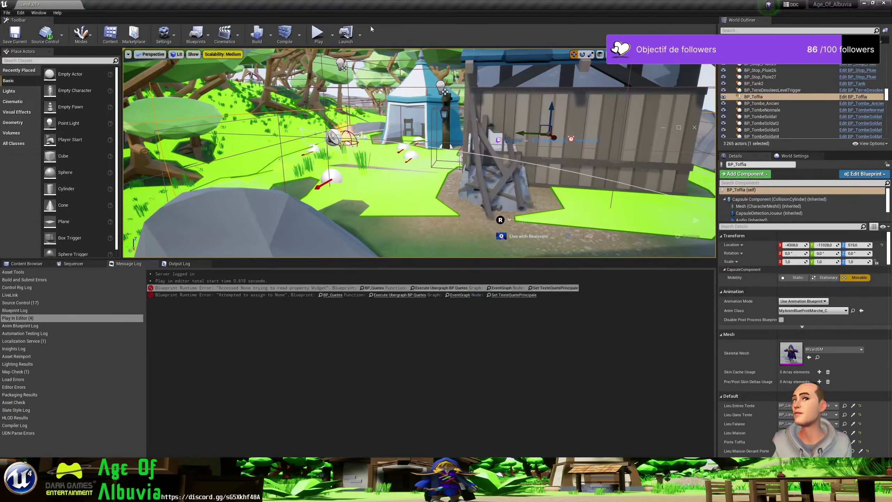
left_click(318, 43)
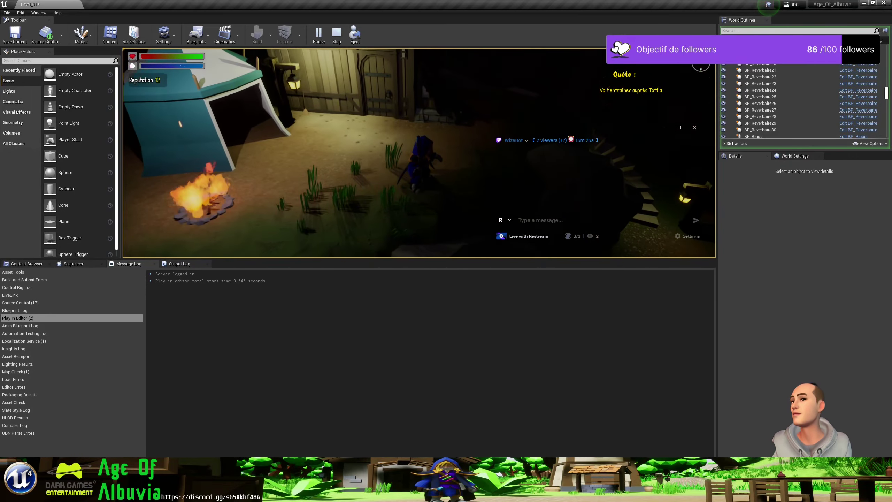
key("Escape")
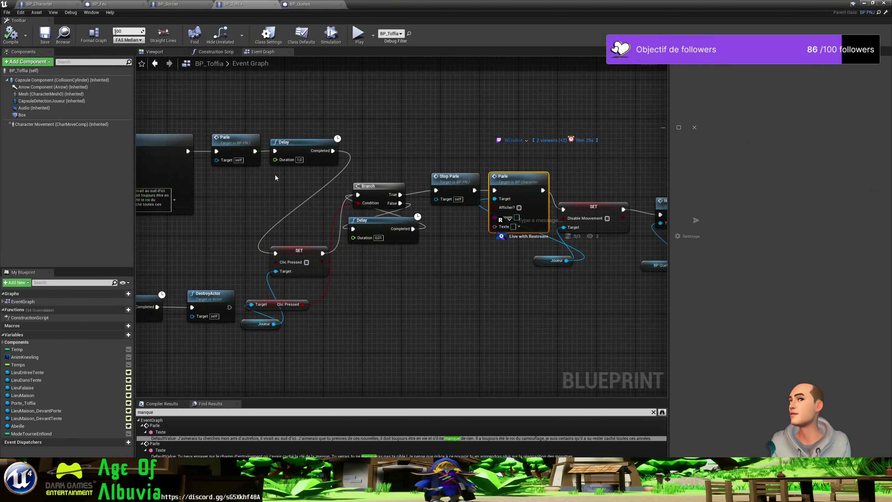
Pan through Toffia's node chain to the Branch, Delay, Stop Parle and Parle nodes
scroll(275, 177, "down", 6)
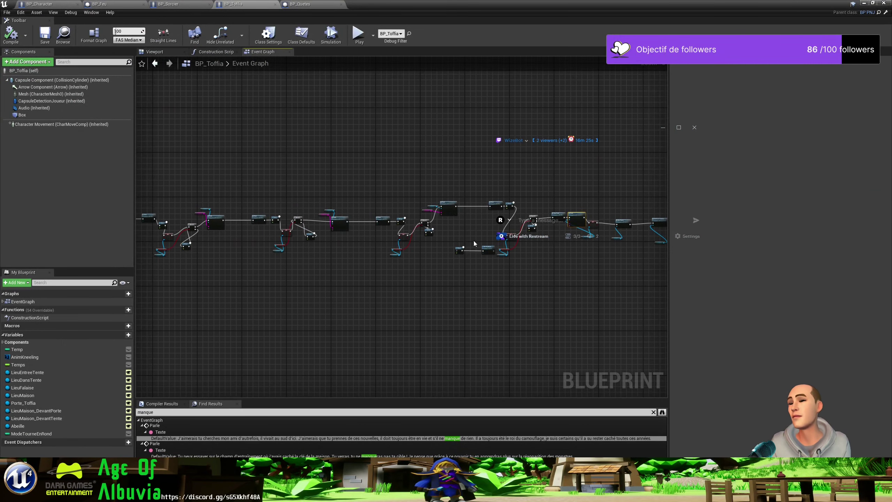
mouse_move(607, 248)
right_mouse_down()
mouse_move(310, 255)
mouse_move(356, 238)
right_mouse_up()
scroll(402, 228, "up", 5)
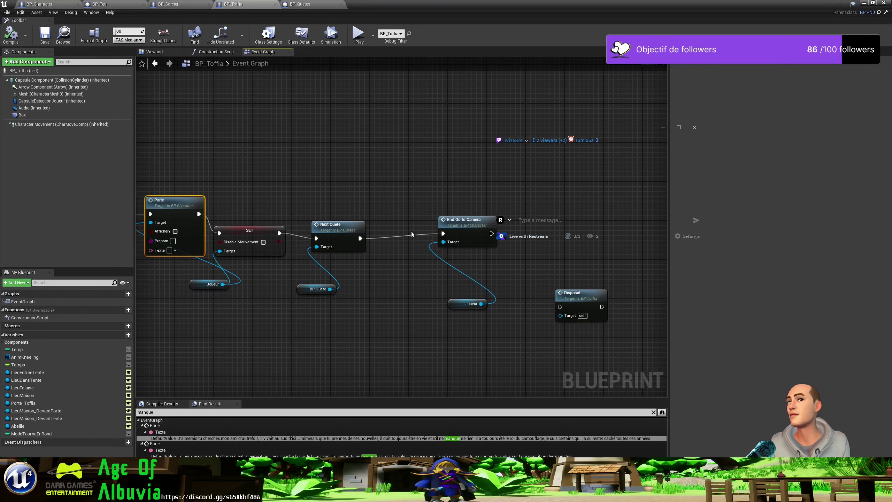
right_click_drag(367, 260, 666, 278)
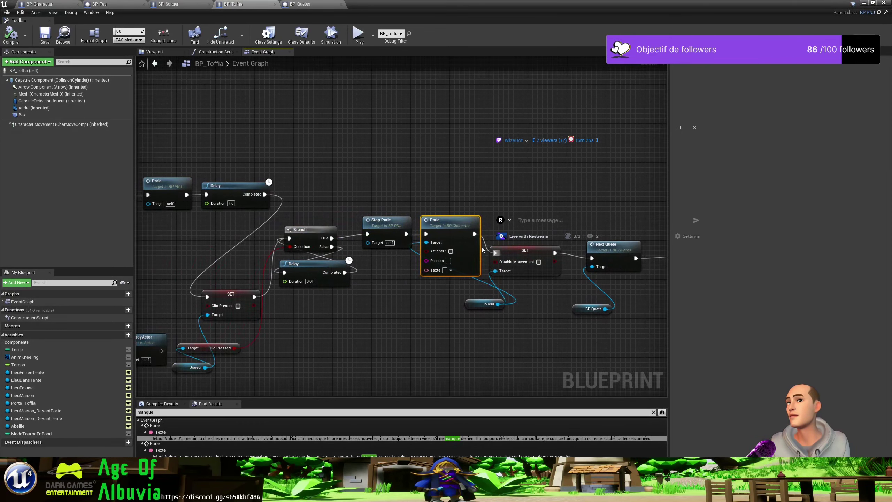
mouse_move(482, 250)
right_mouse_down()
mouse_move(629, 256)
mouse_move(785, 281)
right_mouse_up()
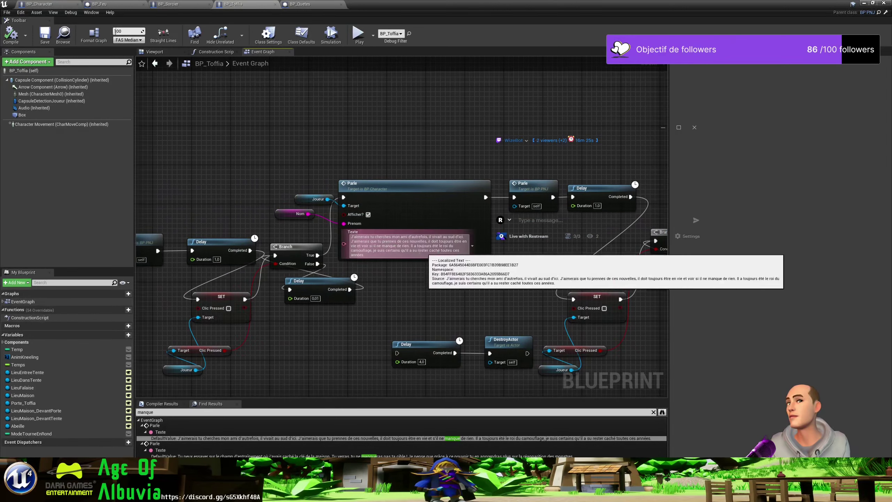
scroll(409, 279, "down", 5)
scroll(416, 291, "down", 2)
scroll(416, 292, "down", 2)
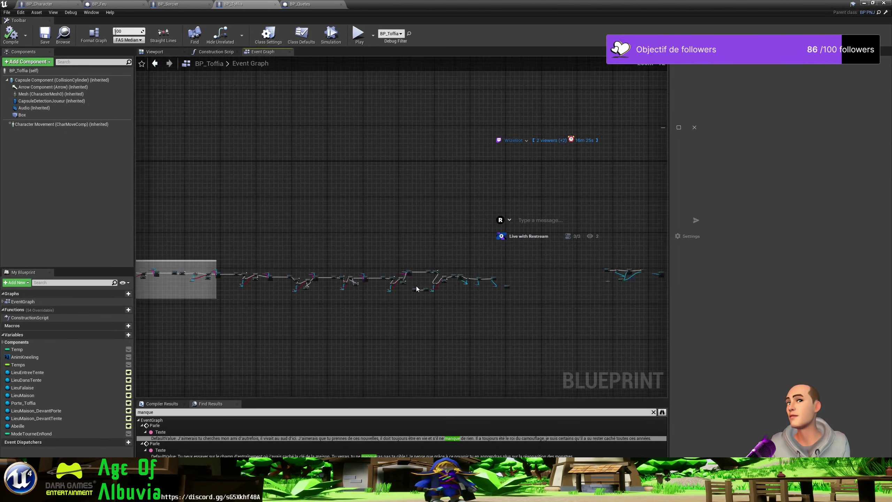
scroll(442, 298, "up", 3)
scroll(442, 297, "up", 3)
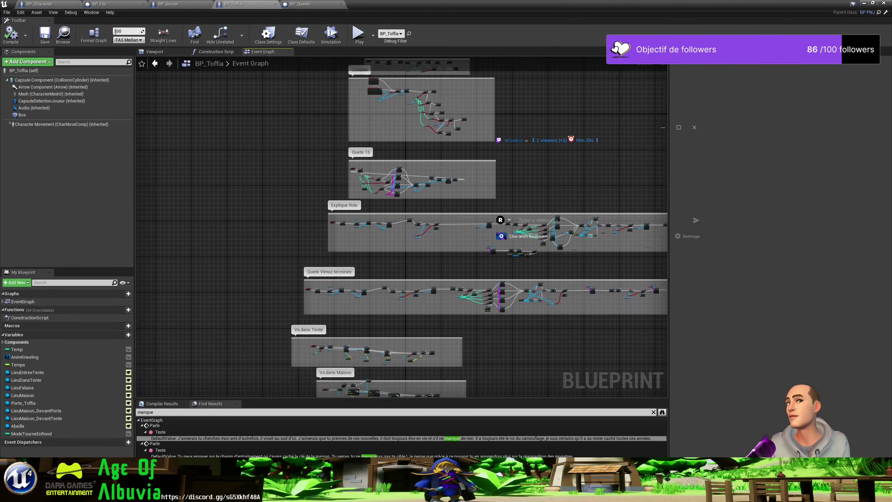
scroll(583, 267, "up", 4)
Find the Va Dans Tente call and jump to its custom event definition
right_click_drag(584, 269, 580, 157)
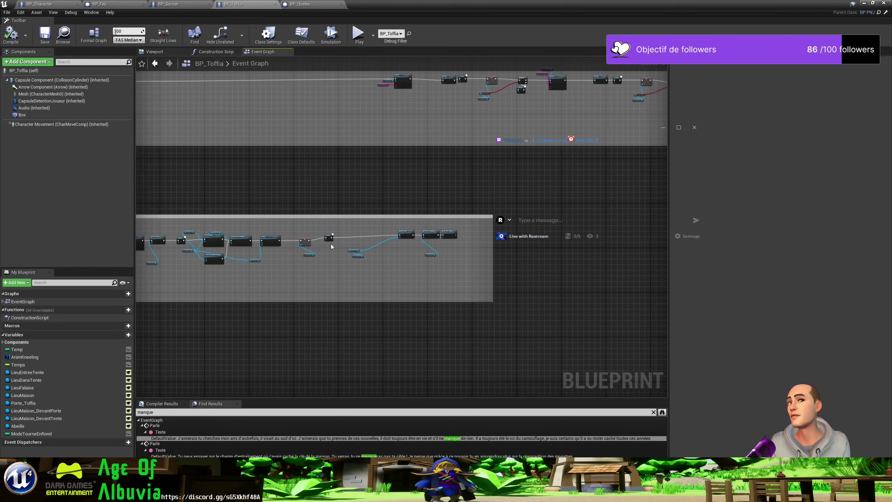
scroll(370, 245, "up", 5)
right_click_drag(565, 305, 412, 311)
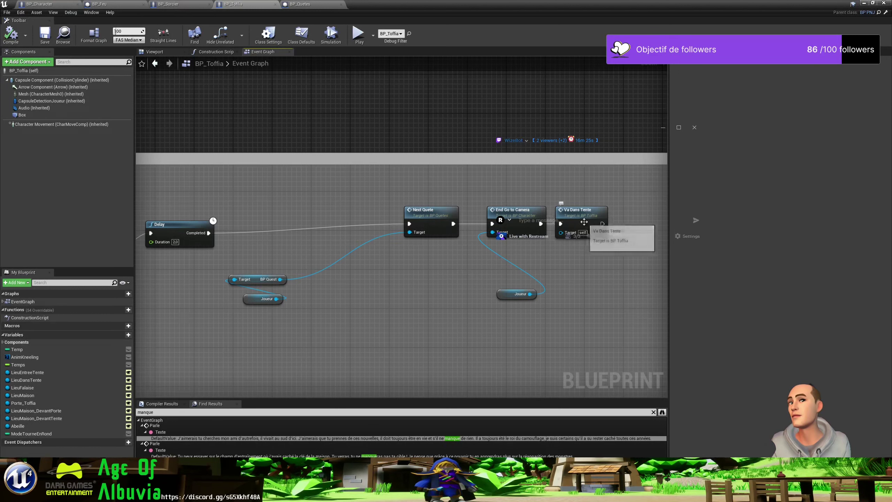
left_click_drag(580, 218, 613, 218)
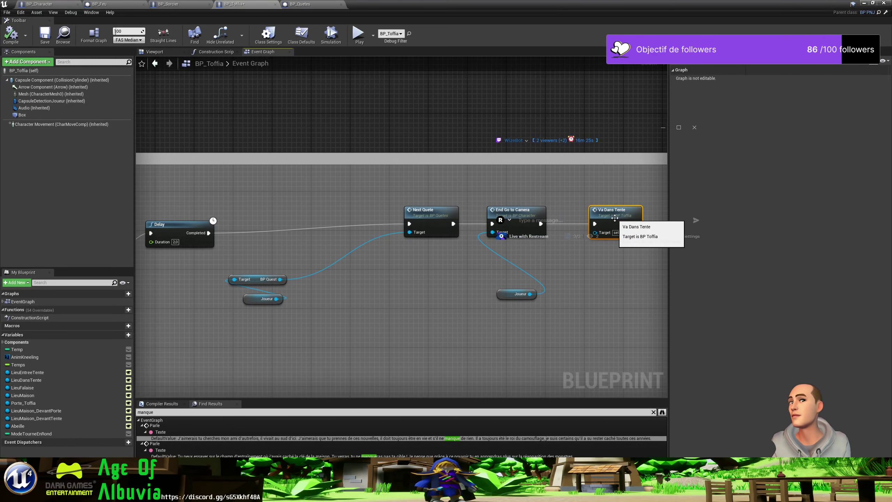
double_click(614, 218)
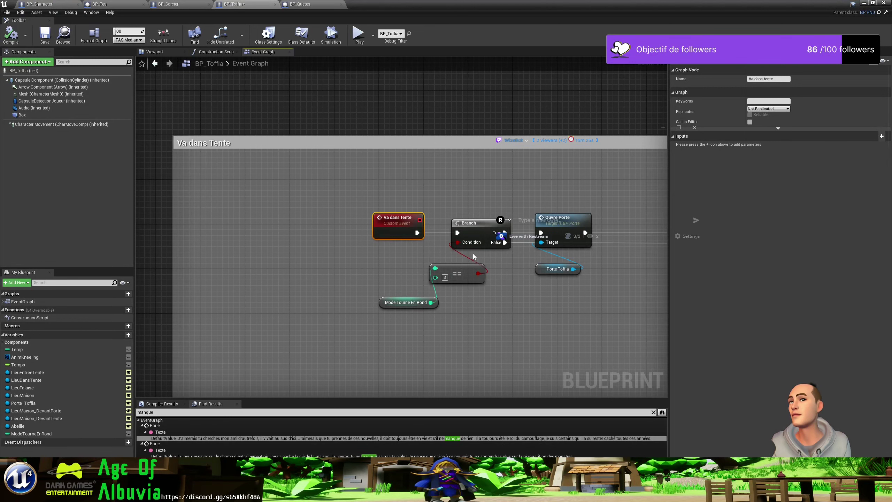
mouse_move(517, 266)
right_mouse_down()
mouse_move(378, 256)
mouse_move(521, 265)
right_mouse_up()
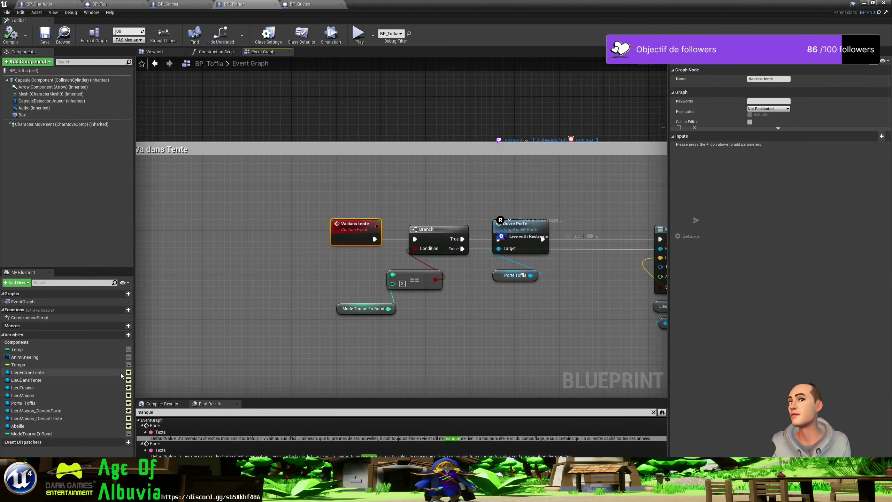
Create a Boolean variable named BlockQuest and compile BP_Toffia
left_click(126, 335)
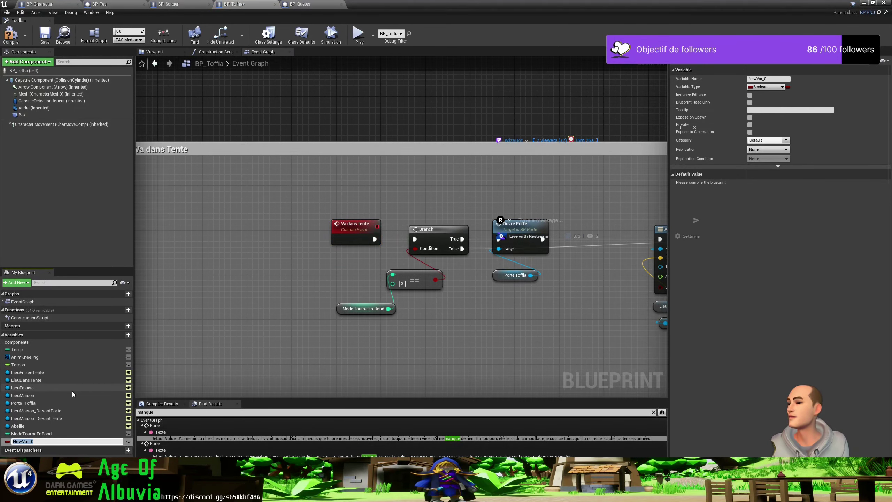
type("Block")
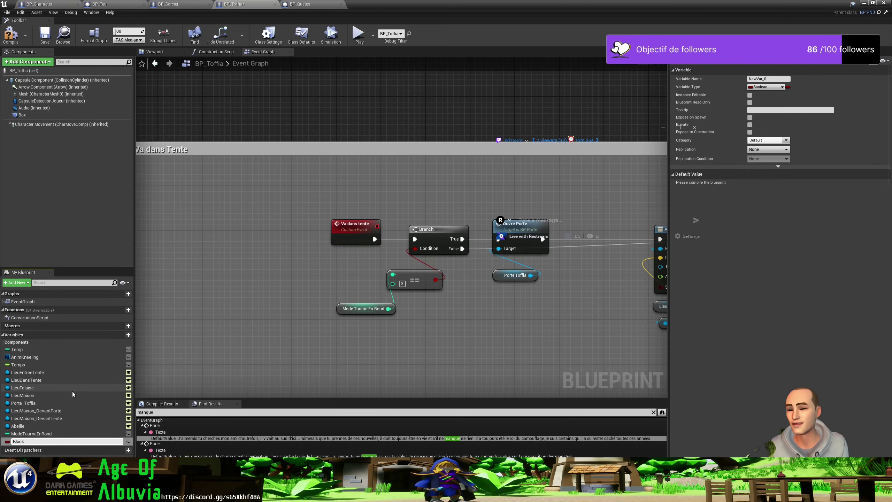
type("Quest")
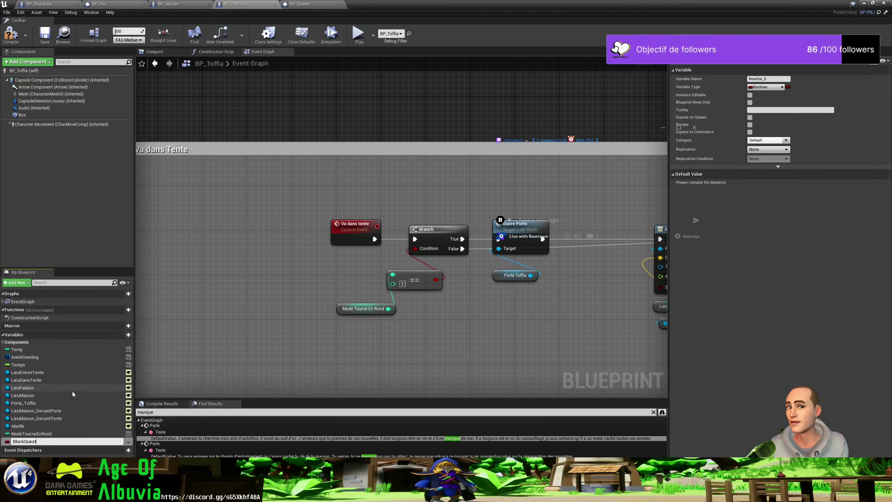
key("Return")
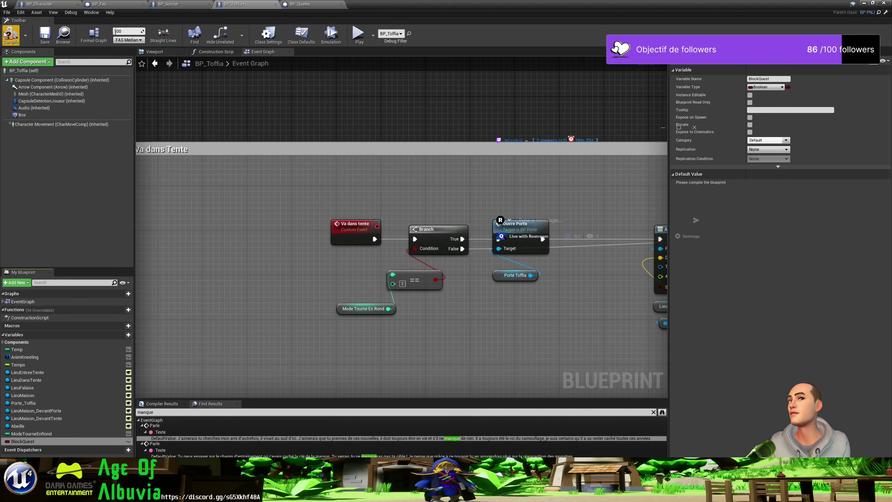
left_click(48, 37)
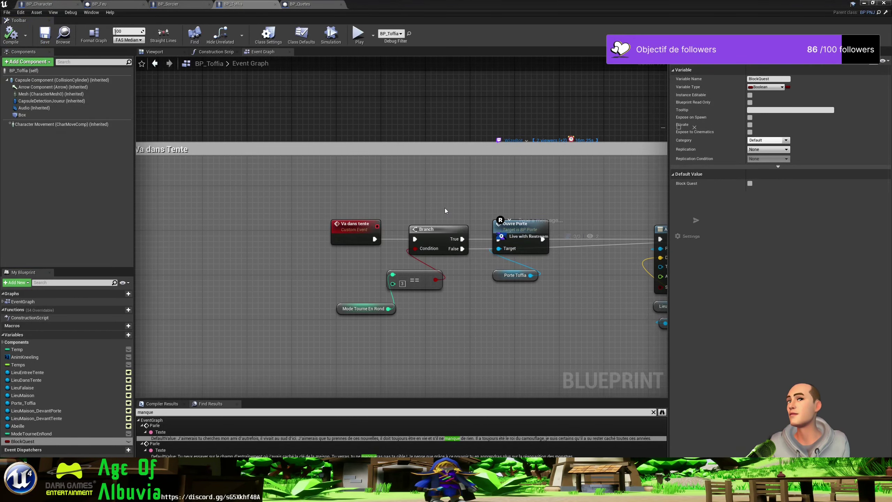
Move the Va dans tente event node left and select the BlockQuest variable
right_click_drag(445, 208, 460, 199)
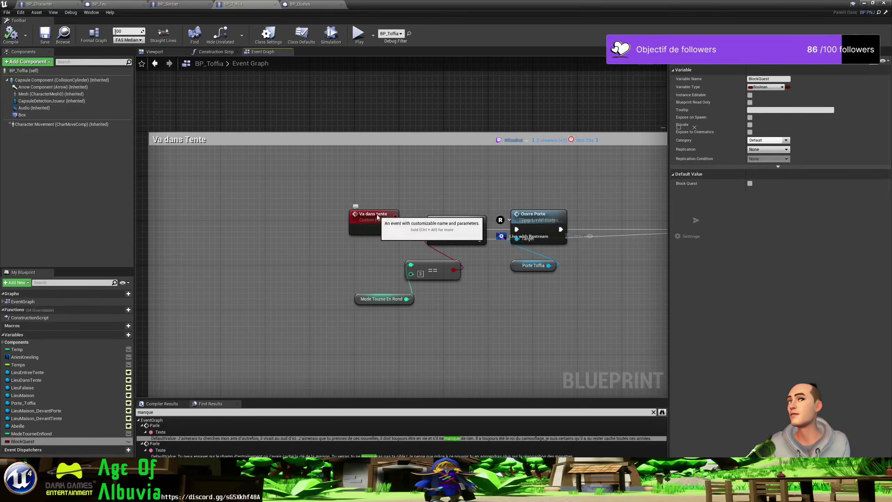
mouse_move(380, 213)
left_mouse_down()
mouse_move(252, 217)
mouse_move(351, 217)
left_mouse_up()
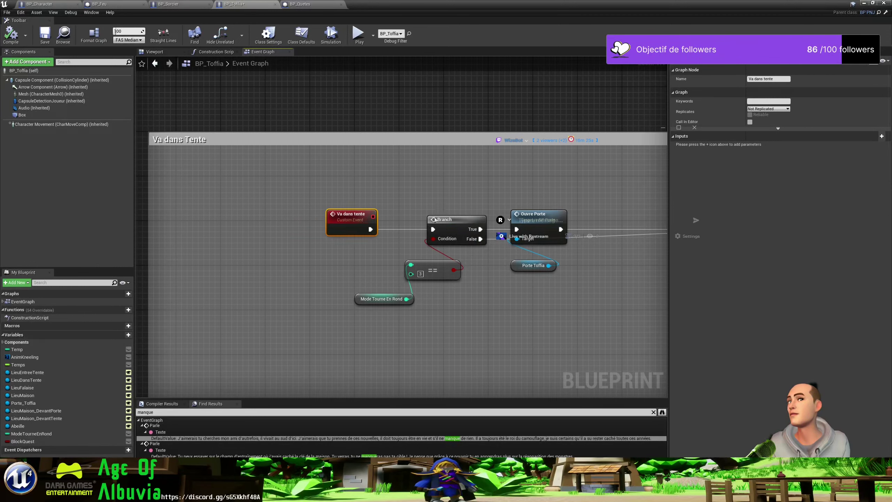
left_click(22, 441)
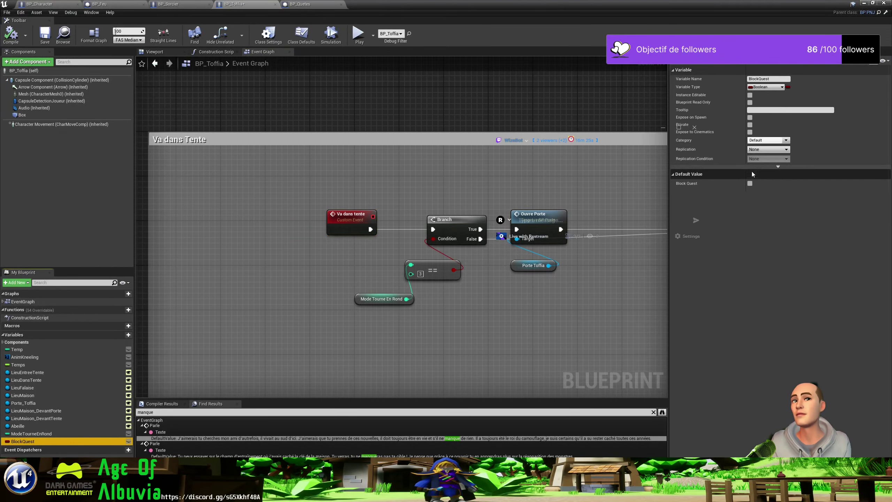
Add a Branch node after the CapsuleDetectionJoueur overlap event in the Colision comment
scroll(515, 157, "down", 5)
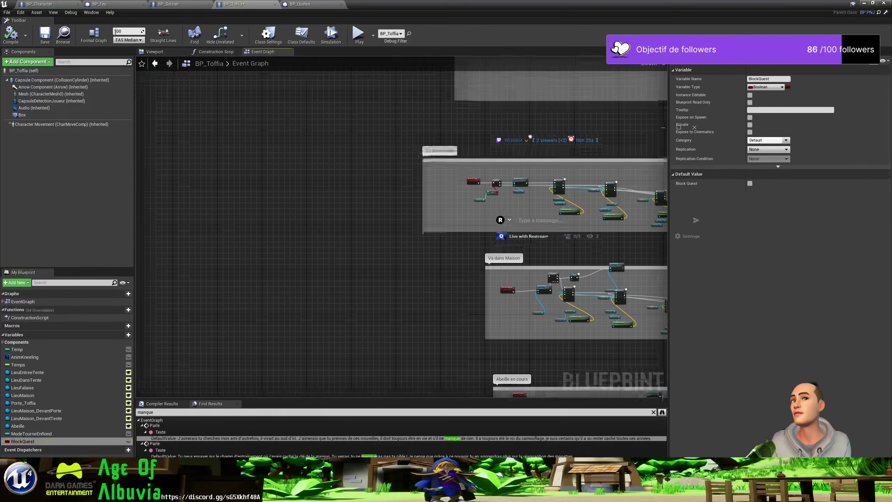
scroll(392, 177, "up", 2)
scroll(392, 178, "up", 2)
scroll(392, 177, "up", 1)
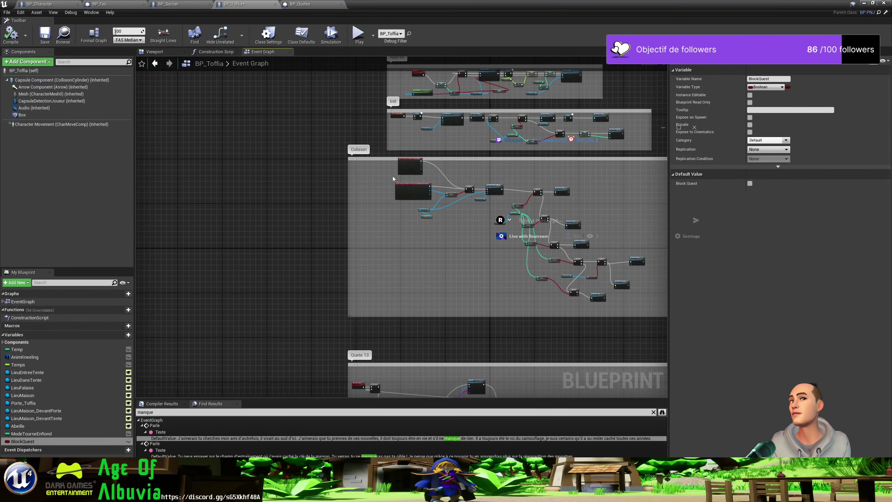
right_click_drag(392, 179, 359, 230)
scroll(387, 242, "up", 5)
right_click_drag(453, 253, 513, 278)
left_click_drag(403, 205, 312, 207)
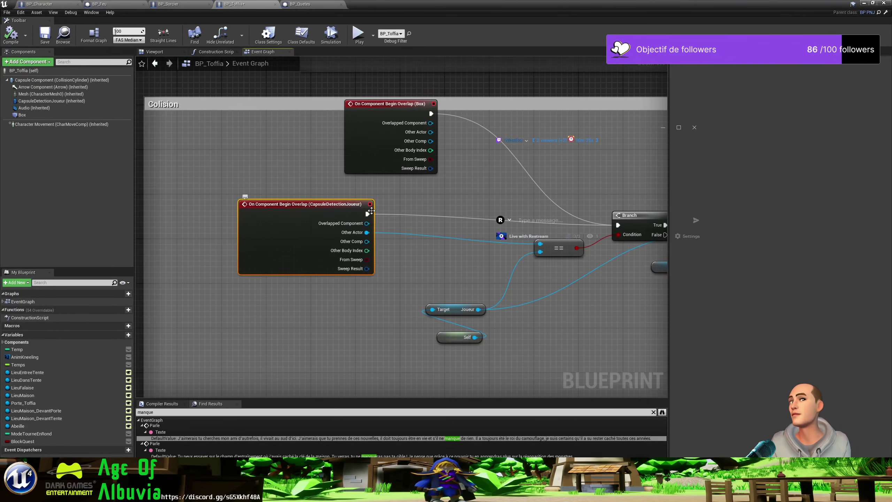
mouse_move(364, 214)
left_mouse_down()
mouse_move(441, 218)
mouse_move(431, 221)
left_mouse_up()
type("b")
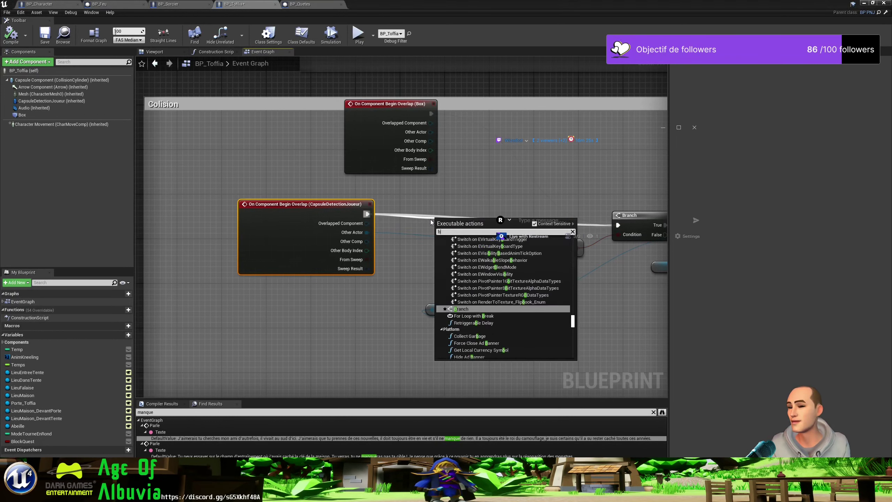
type("ranch")
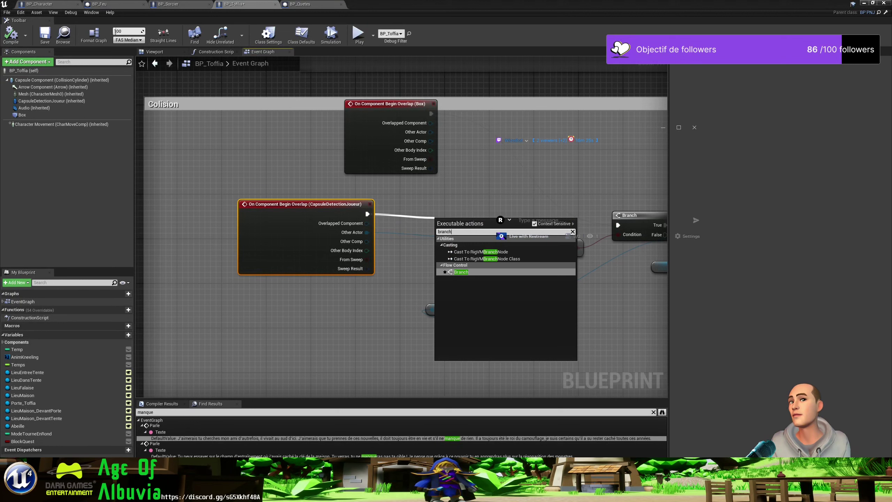
left_click(467, 272)
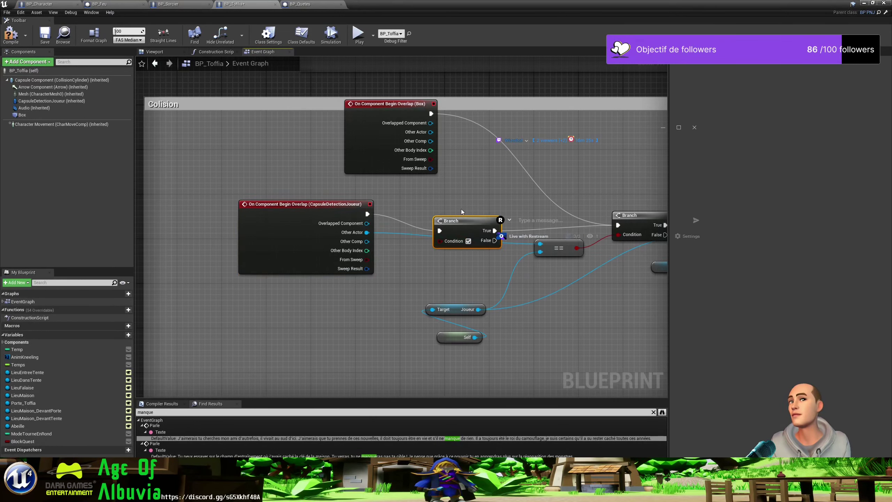
left_click_drag(465, 220, 471, 204)
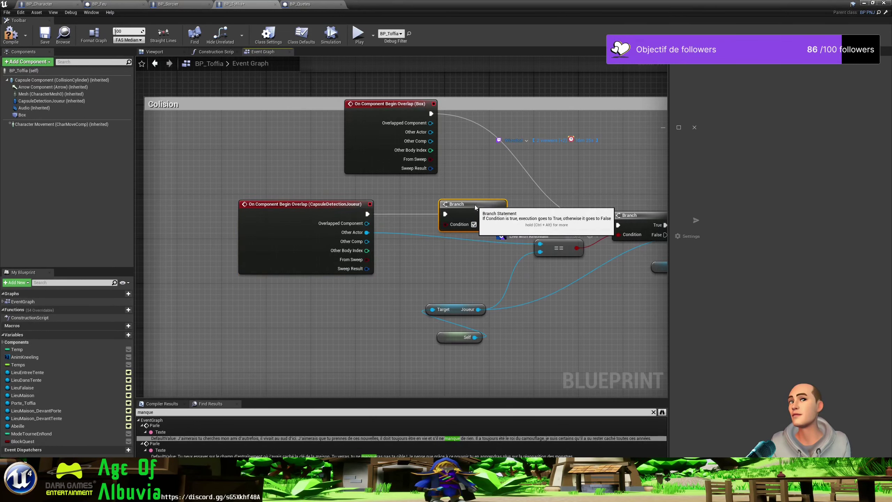
Feed NOT BlockQuest into the Branch's Condition input
left_click_drag(23, 441, 313, 366)
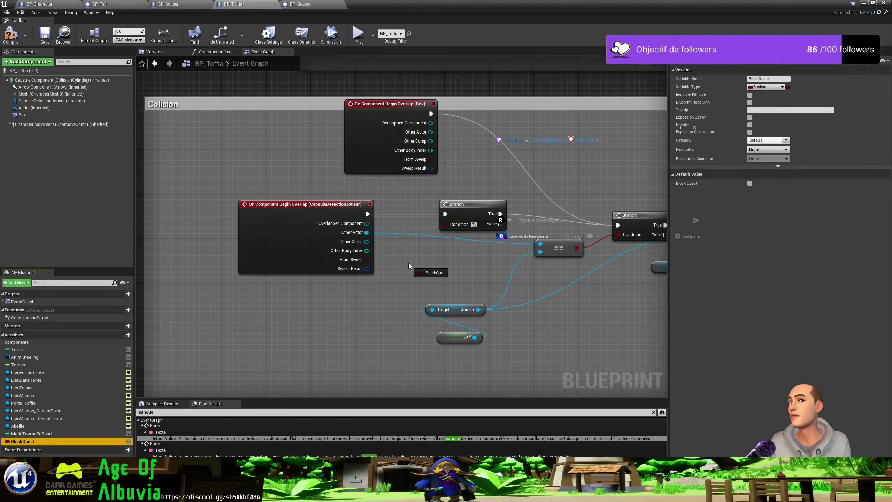
left_click_drag(408, 262, 429, 248)
left_click(416, 272)
type("not")
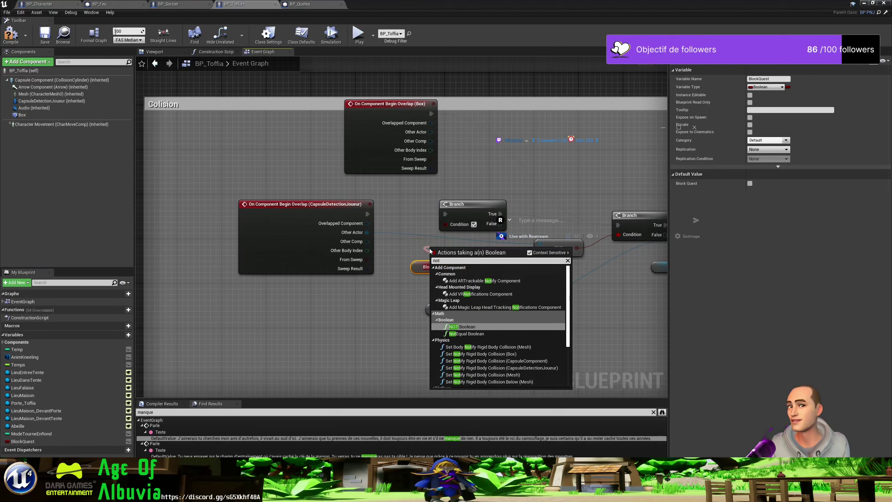
left_click(470, 326)
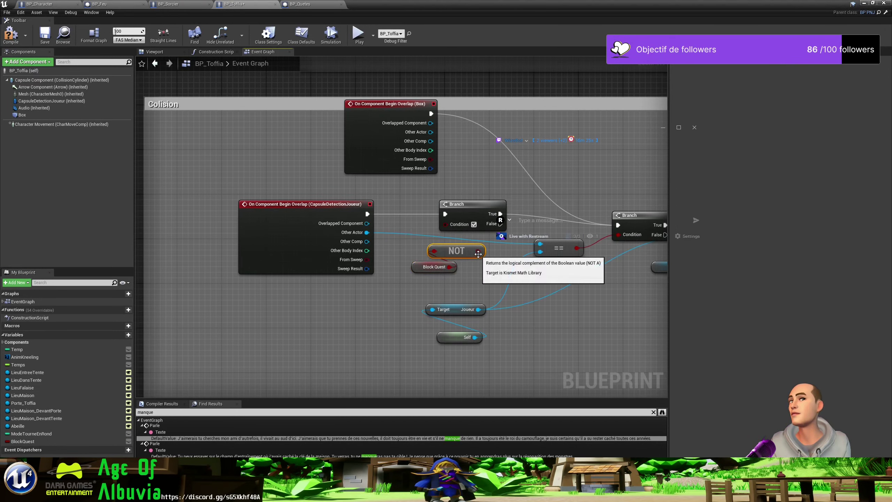
left_click_drag(478, 250, 446, 223)
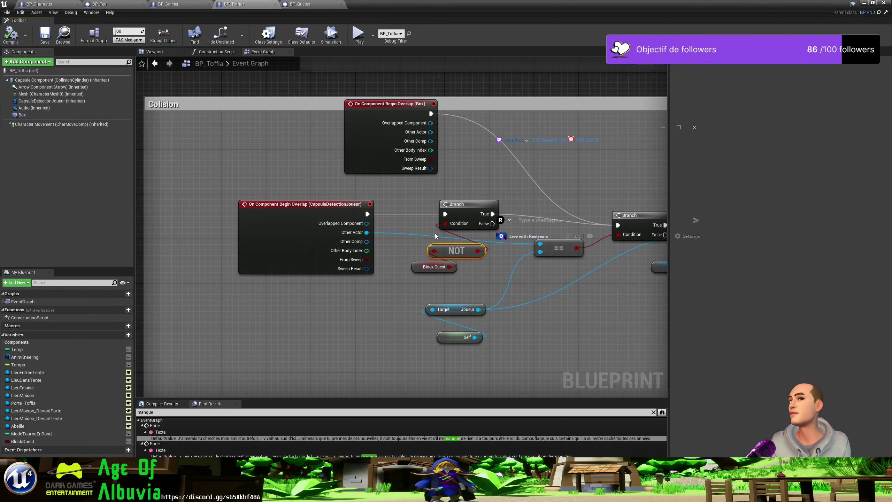
scroll(435, 233, "down", 5)
scroll(498, 255, "down", 2)
scroll(517, 321, "up", 2)
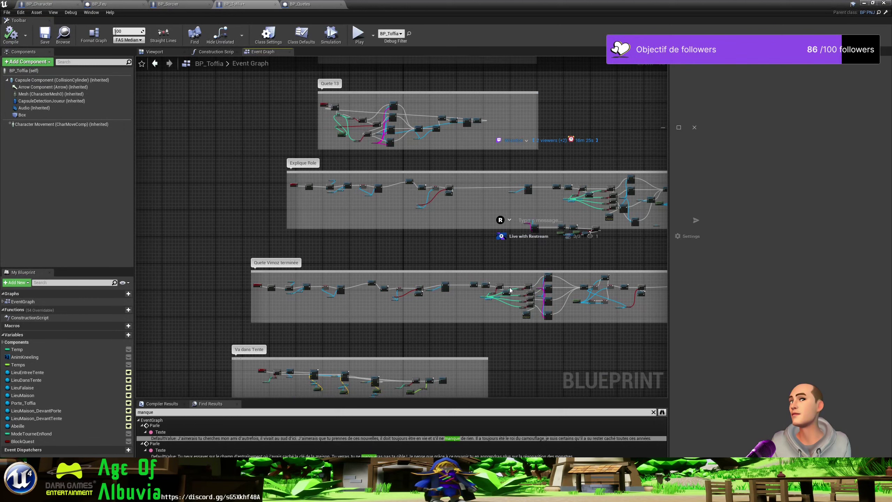
Insert a SET BlockQuest (true) between End Go to Camera and the Va Dans Tente call
scroll(509, 290, "up", 5)
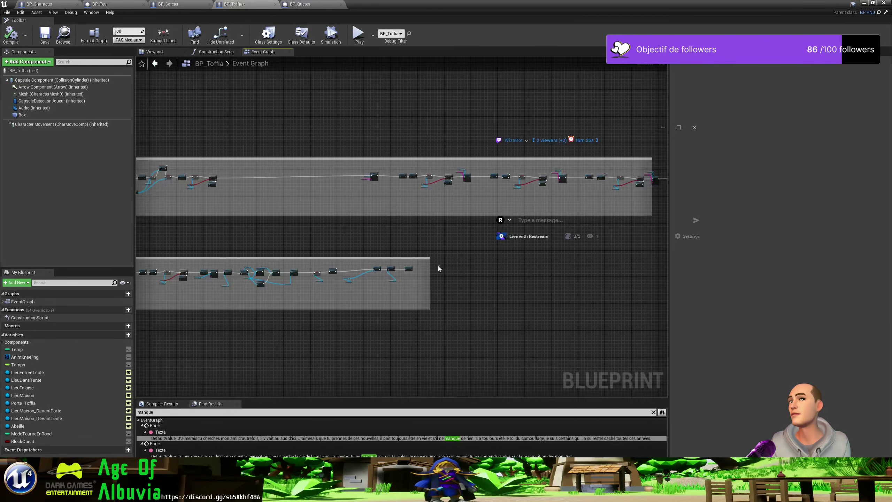
scroll(438, 269, "up", 3)
scroll(394, 283, "up", 2)
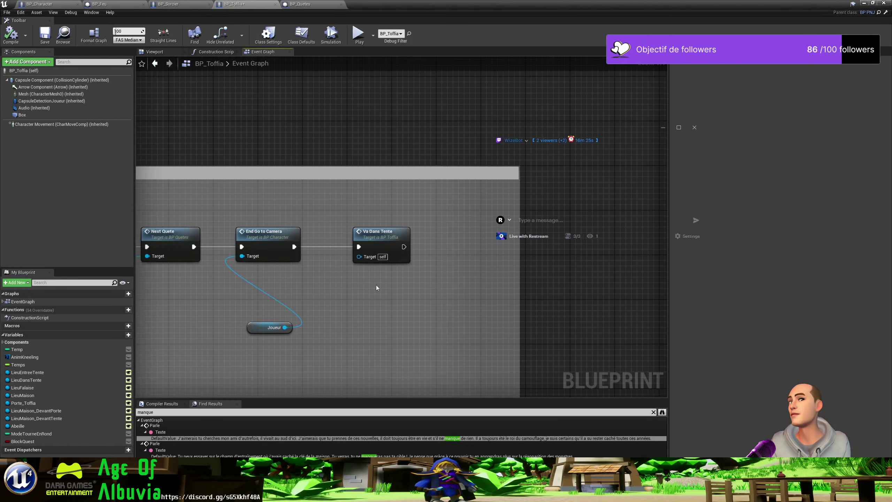
left_click_drag(377, 236, 449, 236)
left_click_drag(449, 231, 436, 233)
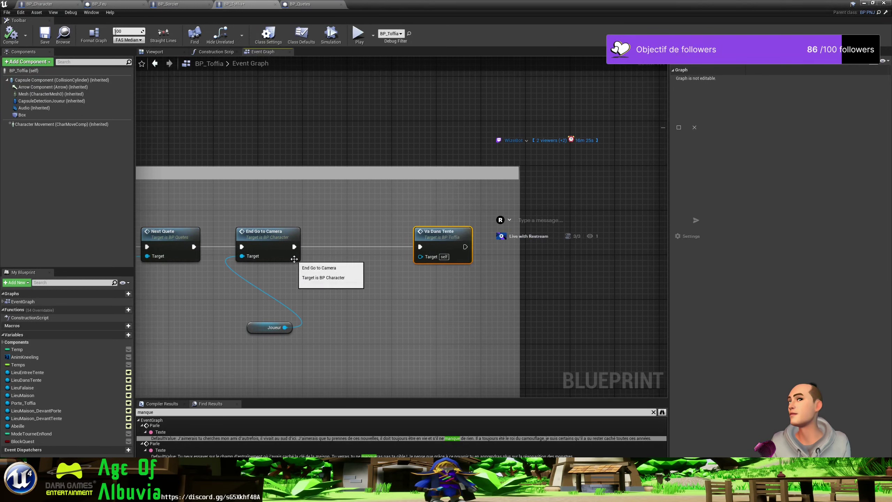
left_click_drag(63, 439, 329, 238)
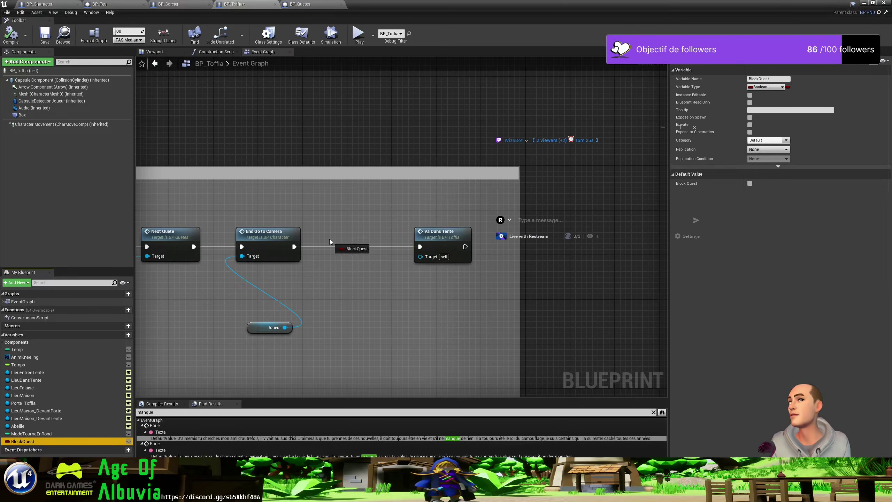
left_click(341, 256)
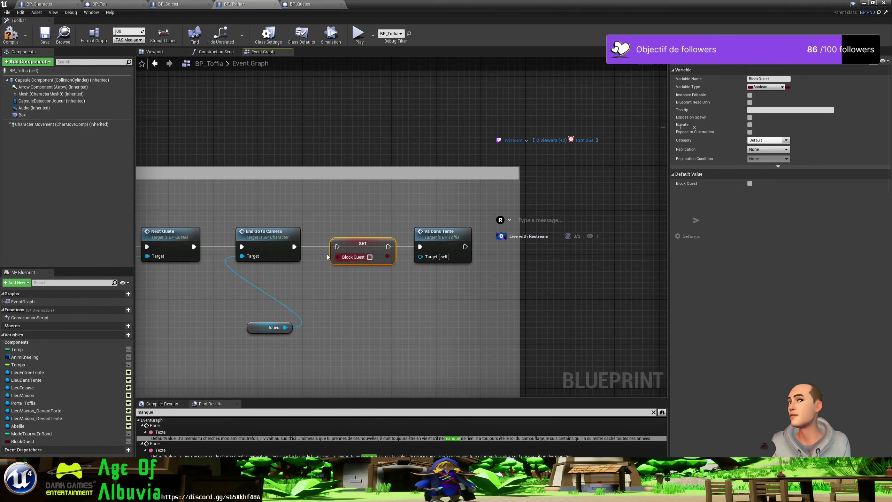
left_click_drag(294, 246, 338, 246)
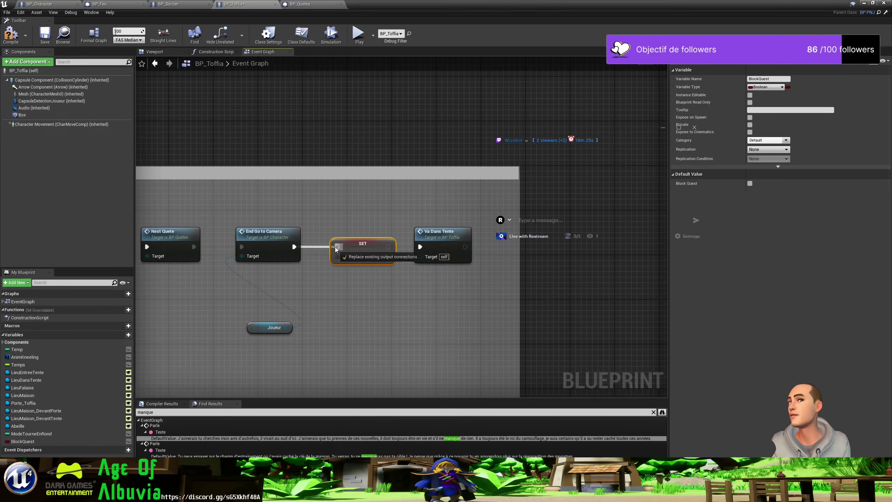
left_click_drag(390, 250, 420, 247)
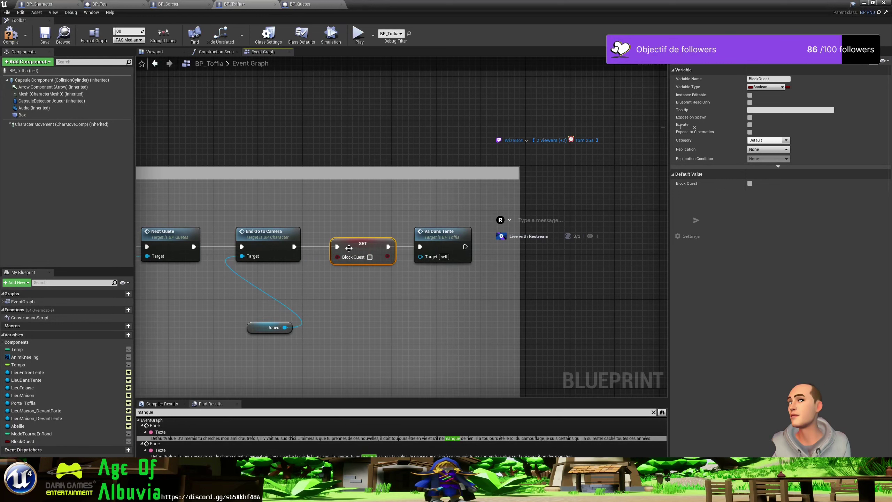
left_click(369, 256)
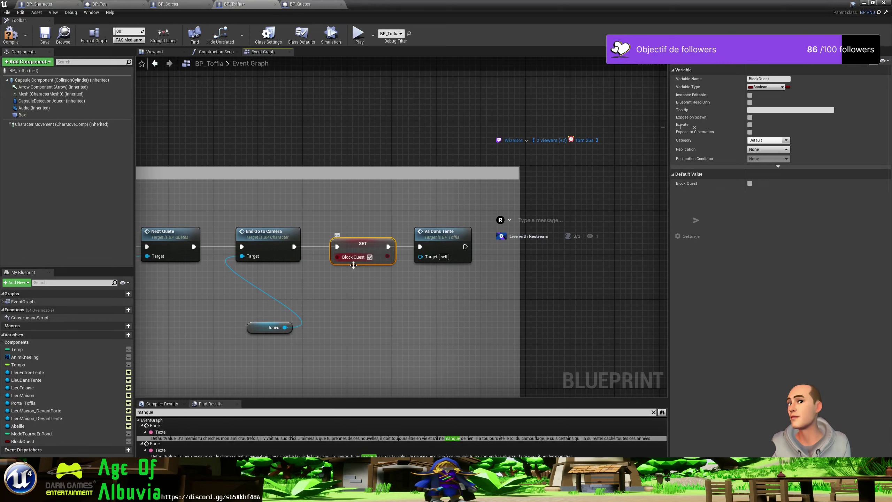
Select the middle AI MoveTo, Self and Lieu Dans Tente group and shift it right
scroll(278, 343, "down", 5)
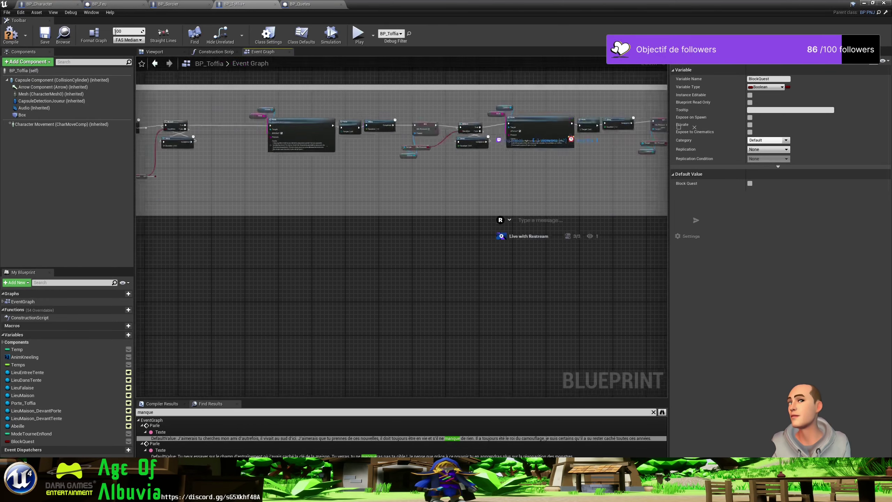
right_click_drag(263, 390, 263, 257)
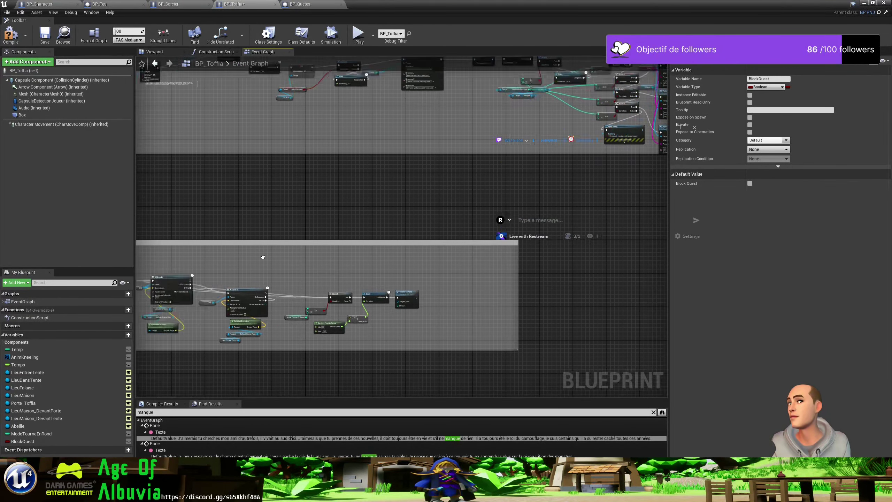
scroll(427, 211, "up", 2)
scroll(427, 211, "up", 1)
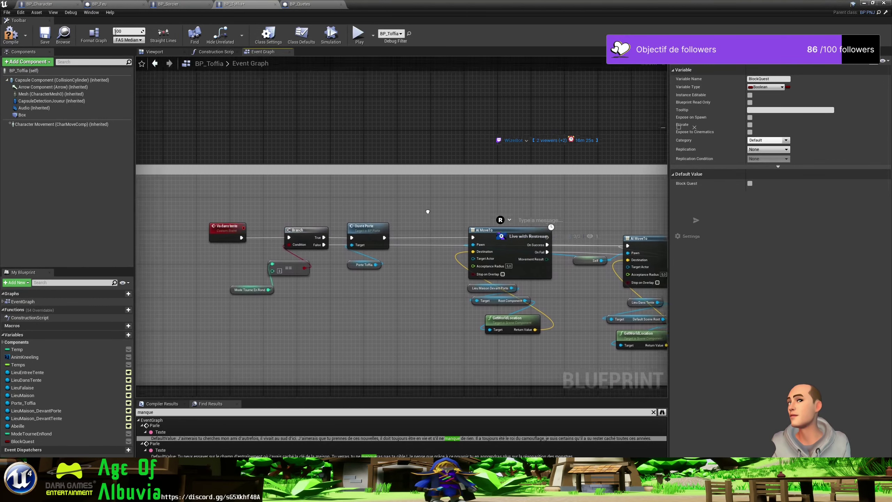
mouse_move(428, 211)
right_mouse_down()
mouse_move(464, 214)
mouse_move(249, 210)
right_mouse_up()
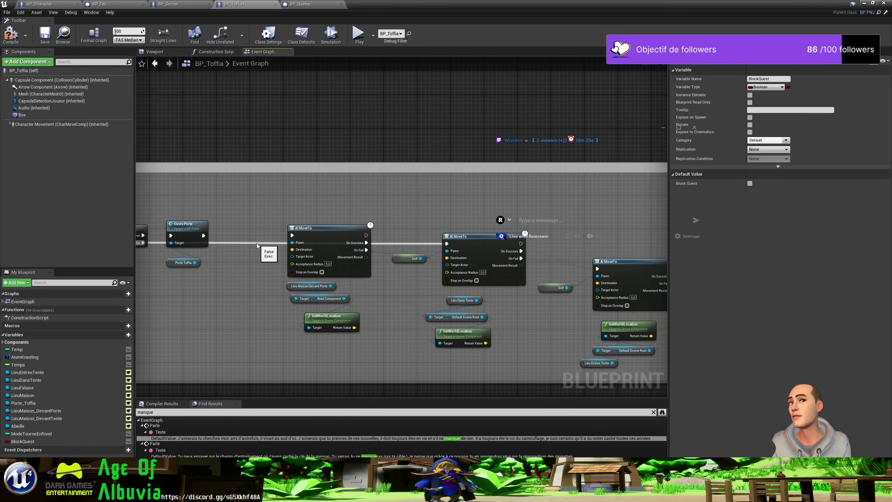
right_click_drag(432, 242, 346, 216)
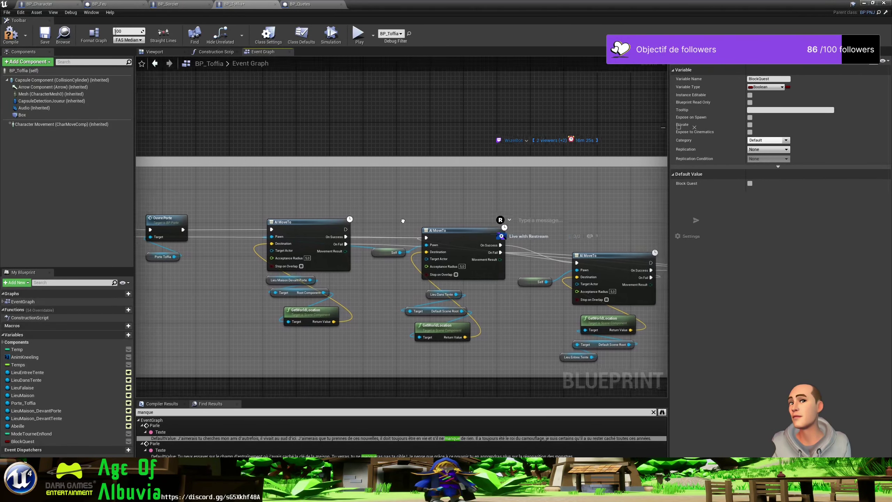
left_click_drag(316, 204, 397, 293)
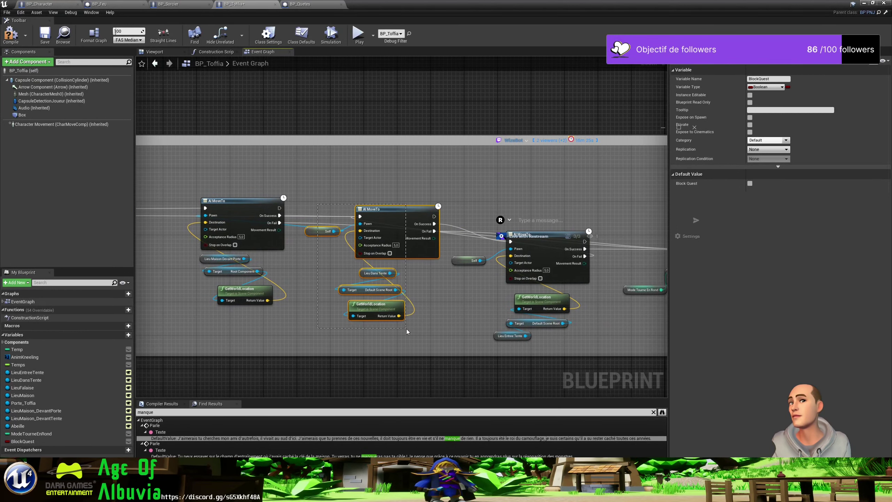
left_click_drag(399, 211, 453, 212)
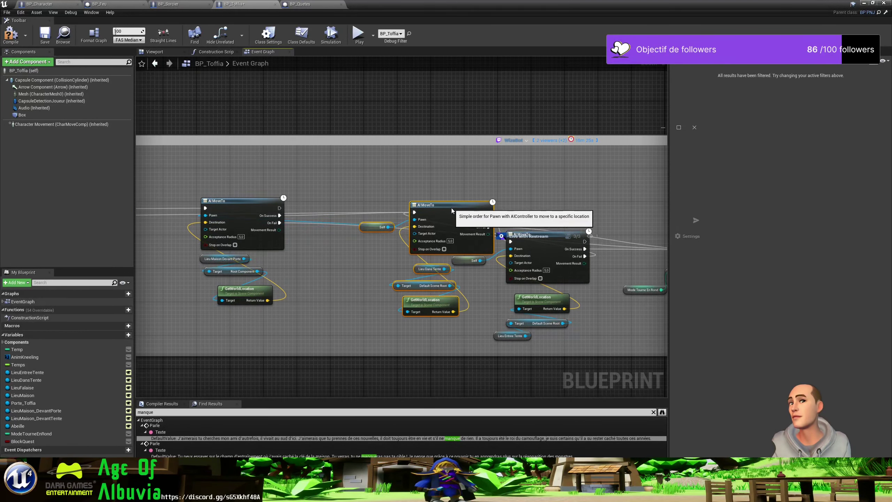
left_click(325, 283)
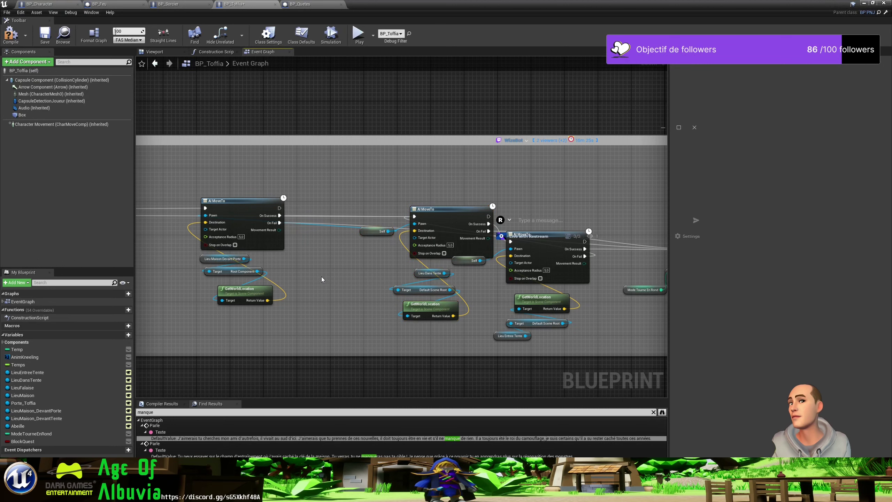
Paste a SET Block Quest onto the exec wire, wire Branch False to it, and compile
key("ctrl+v")
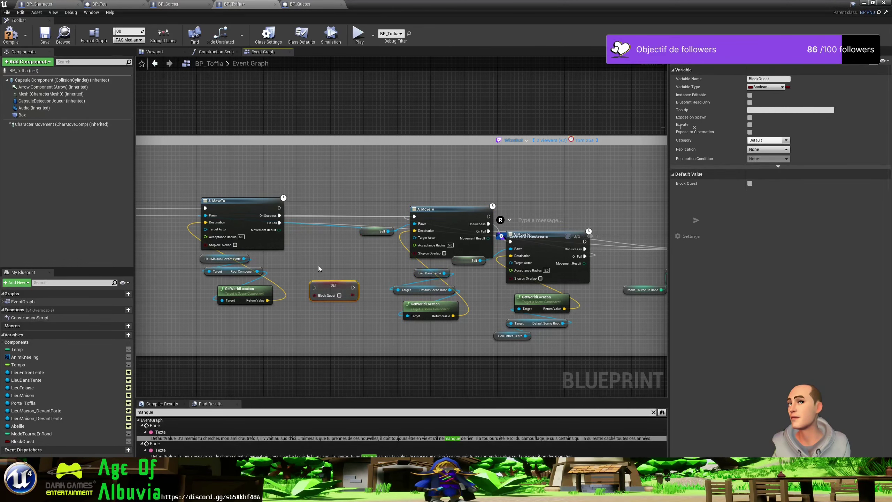
left_click_drag(328, 278, 329, 220)
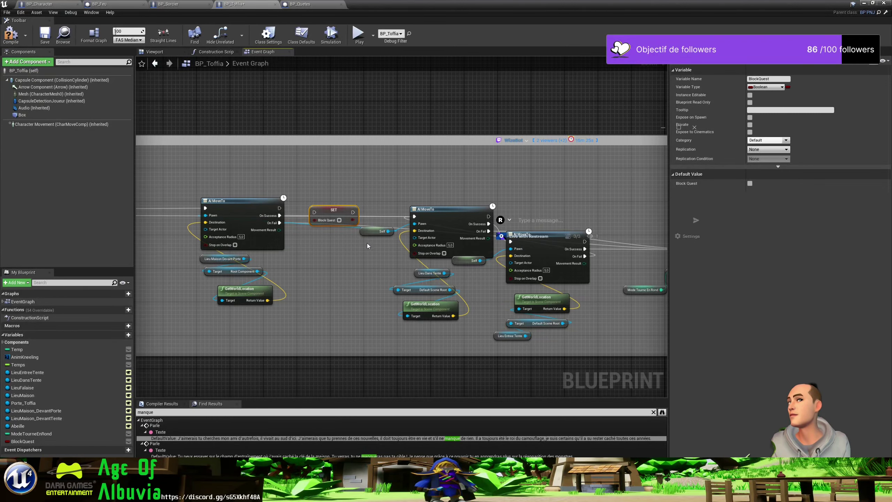
scroll(356, 253, "up", 2)
right_click_drag(356, 254, 612, 264)
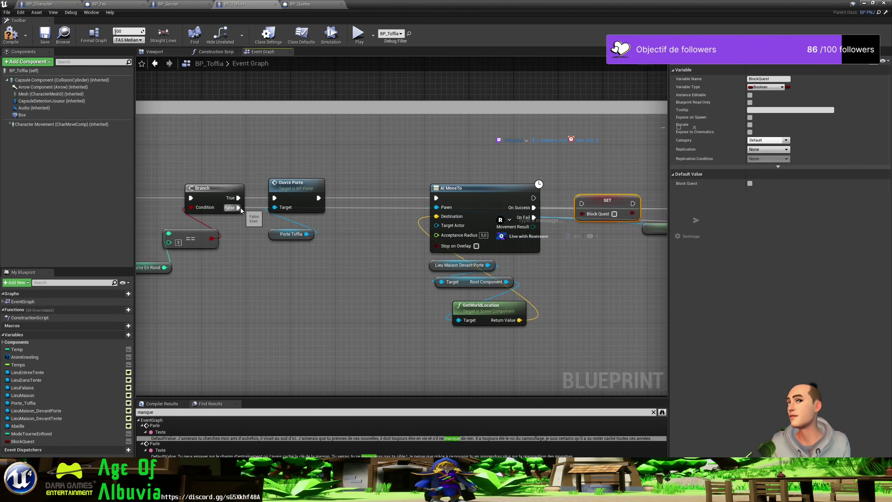
mouse_move(239, 207)
left_mouse_down()
mouse_move(672, 219)
mouse_move(398, 206)
left_mouse_up()
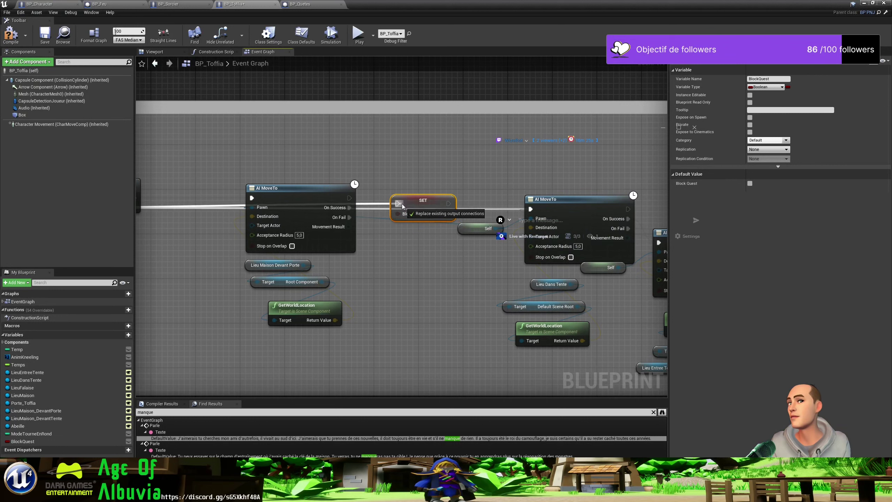
mouse_move(418, 202)
left_mouse_down()
mouse_move(419, 230)
mouse_move(404, 230)
mouse_move(530, 209)
left_mouse_up()
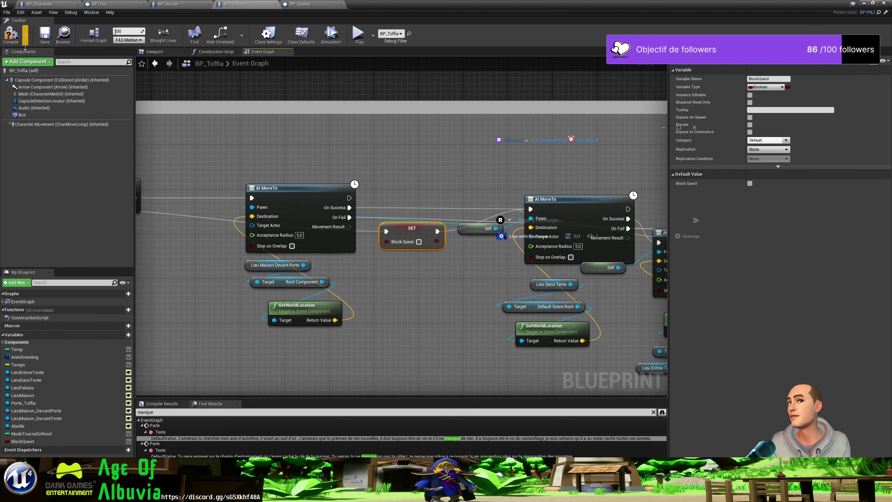
left_click(10, 35)
Save BP_Toffia, hide the Blueprint editor, and start Play In Editor
left_click(45, 34)
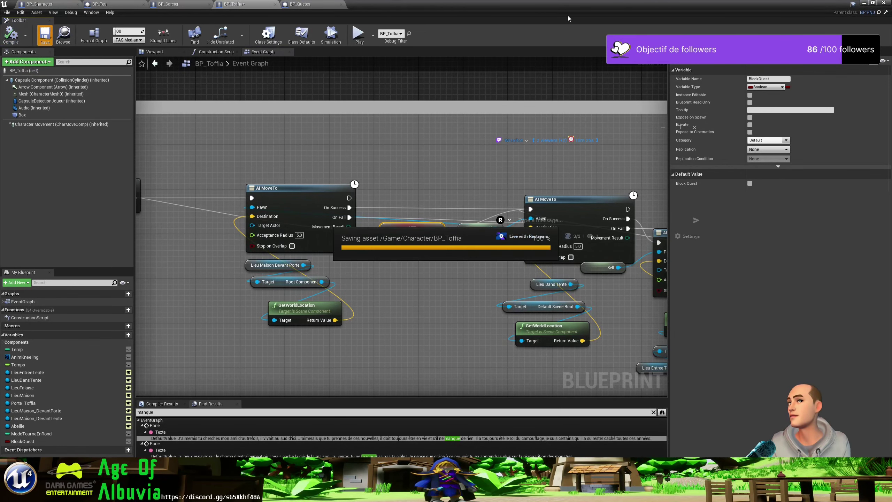
left_click(862, 4)
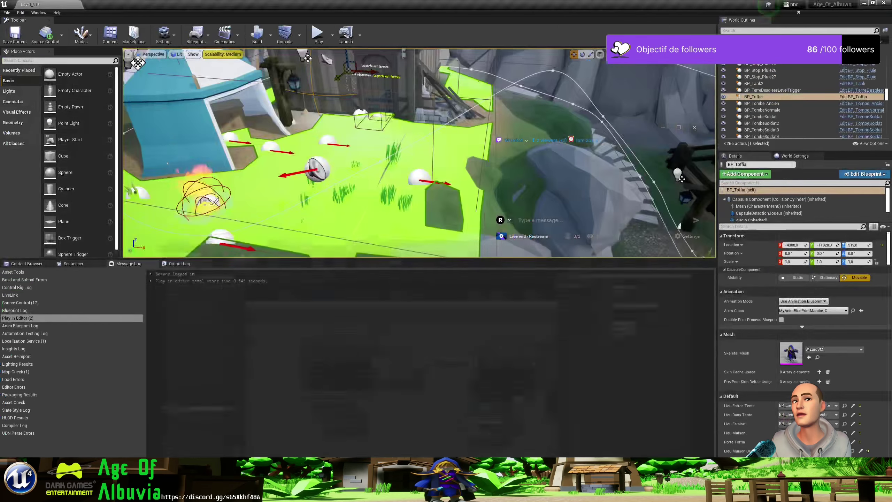
left_click(323, 38)
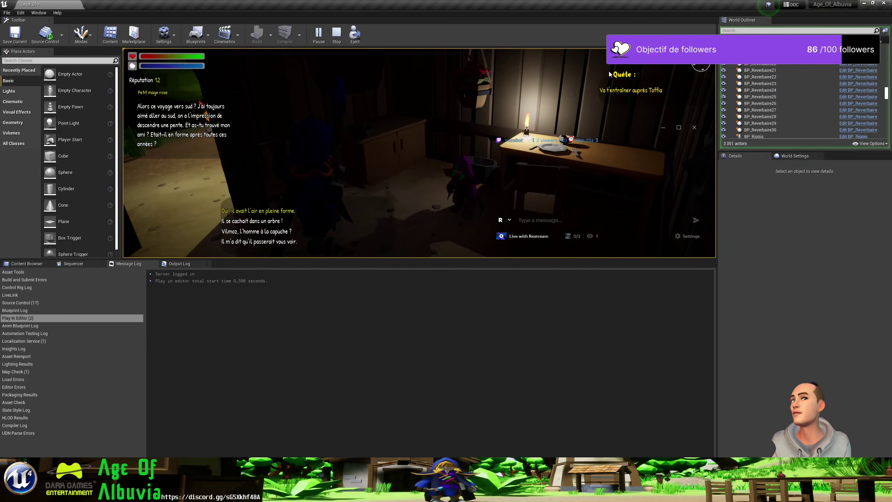
Pick Toffia's last reply option and advance through her dialogue to the end
left_click(258, 242)
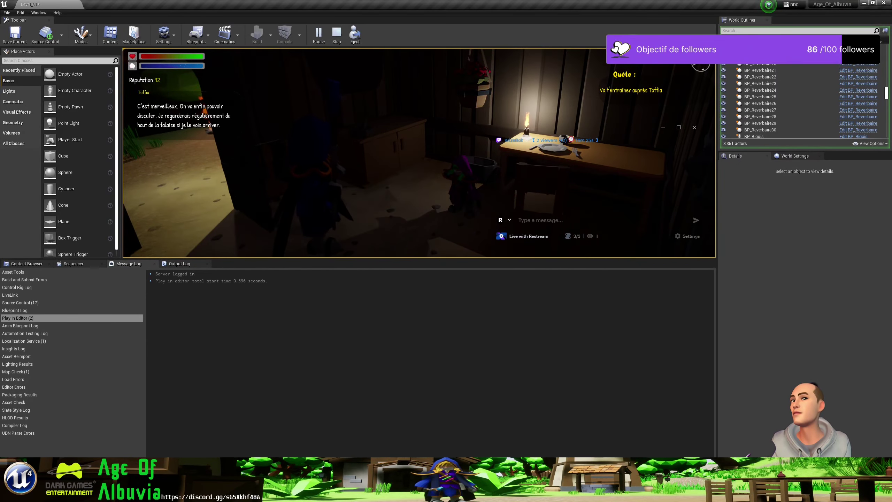
left_click(206, 112)
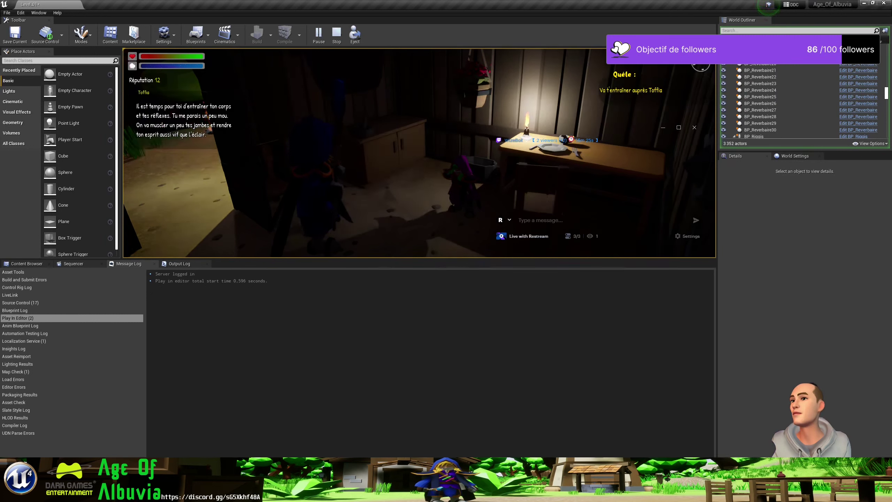
left_click(208, 122)
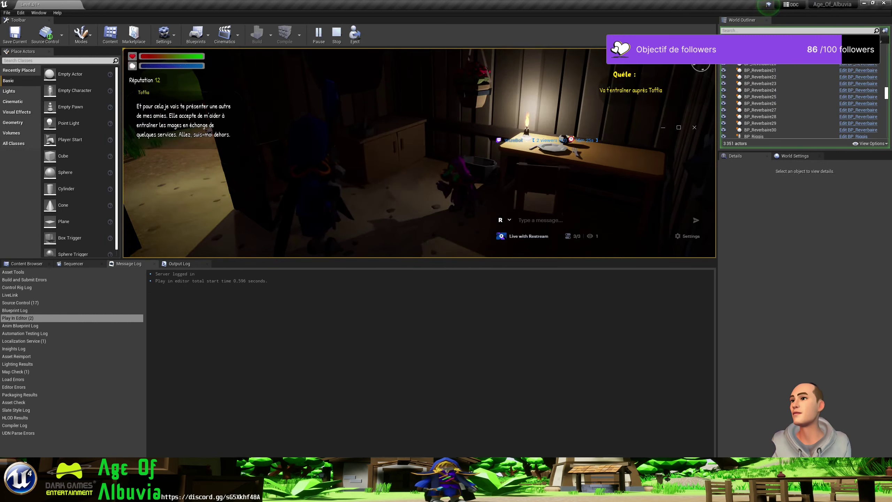
left_click(208, 121)
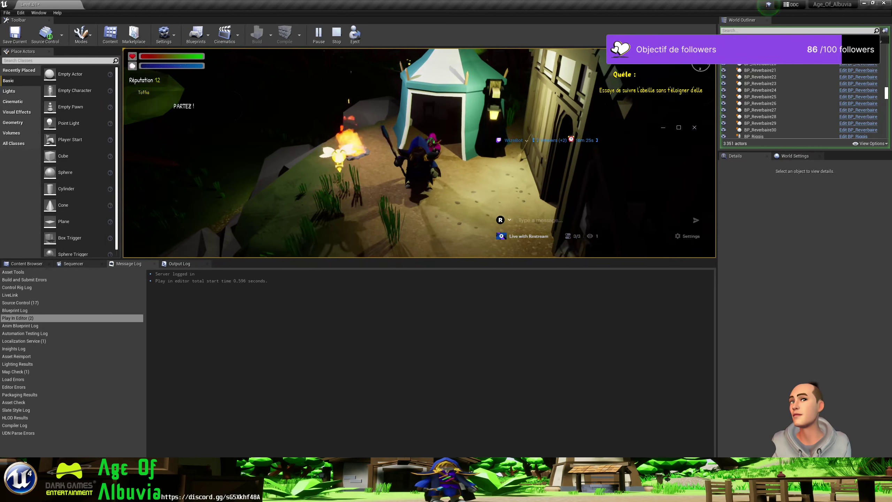
Walk the character toward the tent and lamp during the bee trial, then stop playing
key("w")
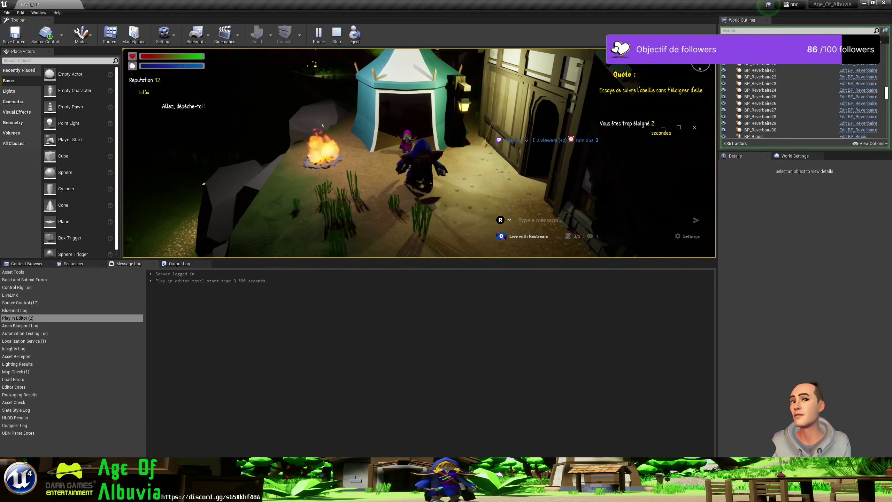
key("d")
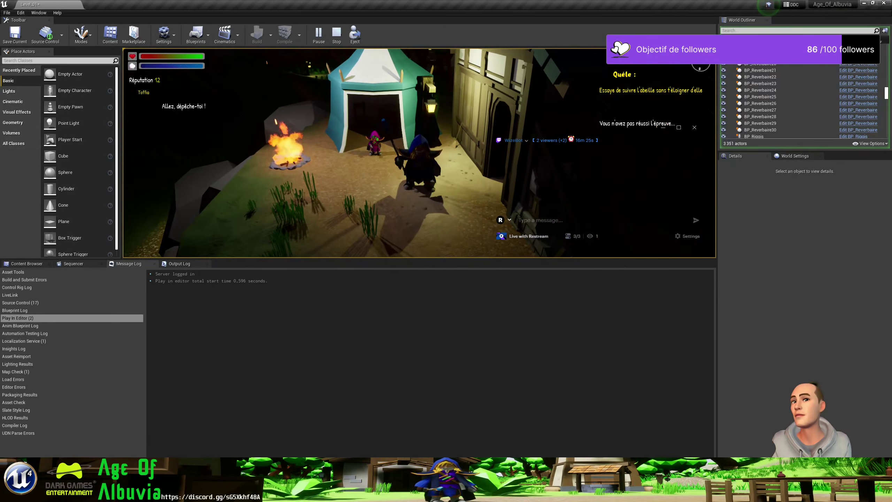
key("w")
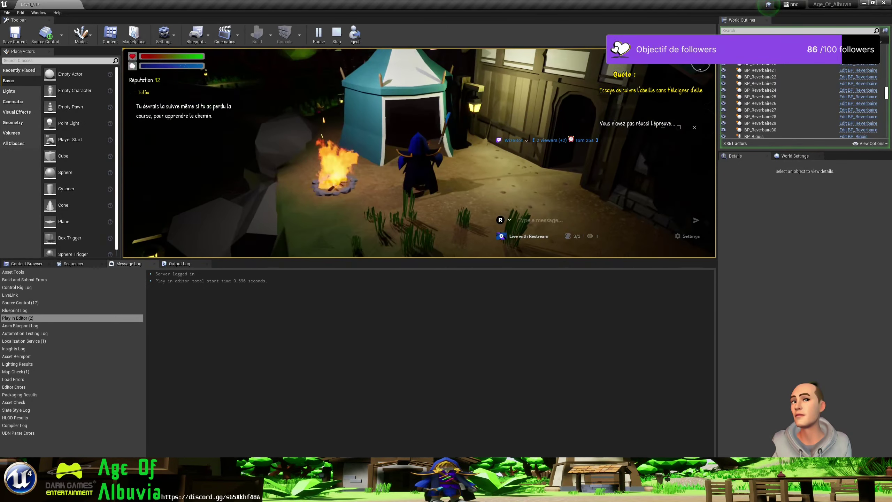
key("s")
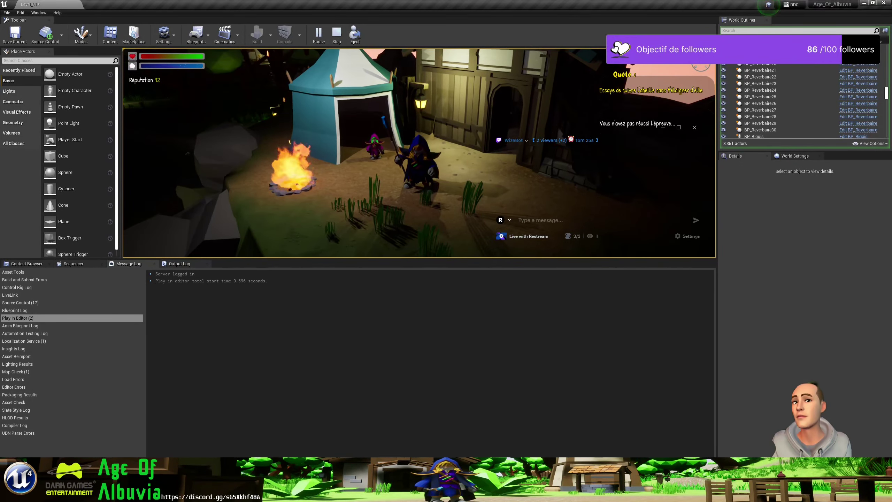
key("Escape")
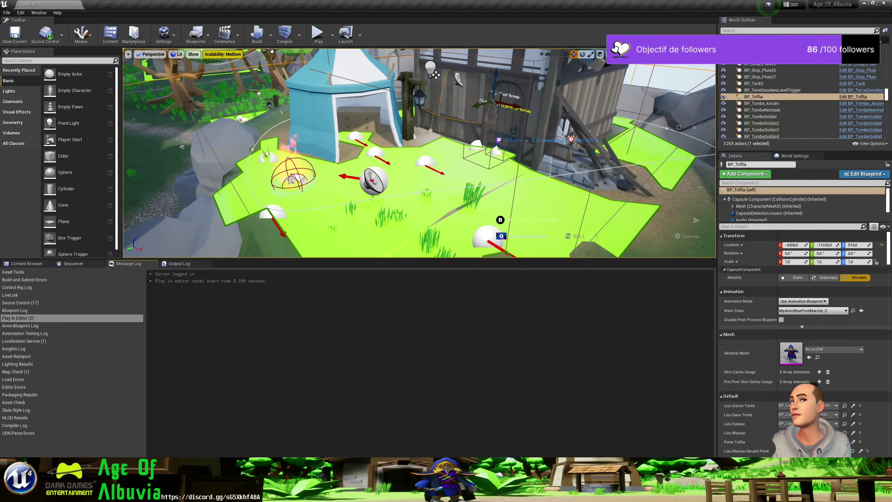
Switch to Notepad and delete the 'Son cocottes trop fort' line from the to-do list
key("alt+Tab")
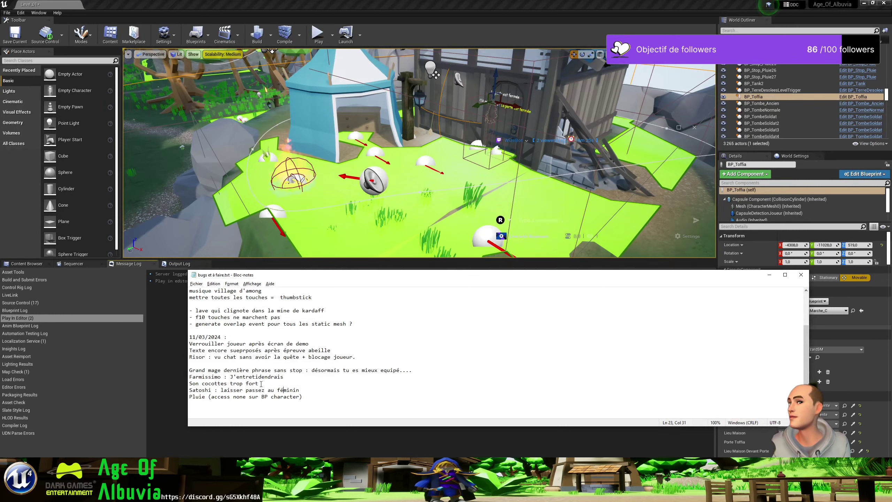
left_click_drag(261, 384, 157, 383)
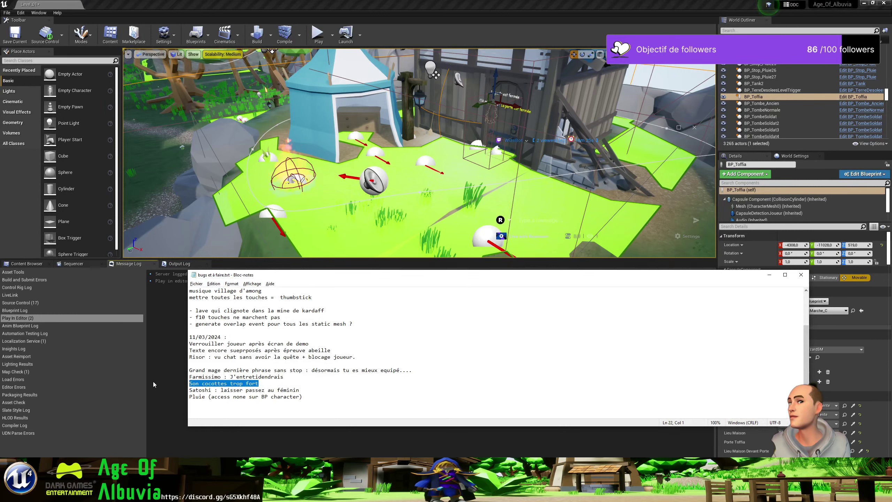
key("Delete")
key("Delete")
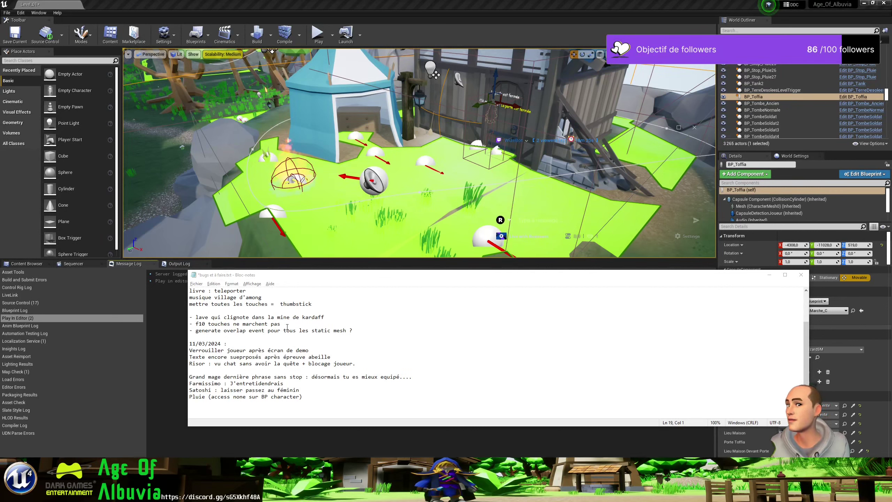
Select text in the Pluie and Farmissimo lines, ending on the word J'entretidendrais
left_click(214, 396)
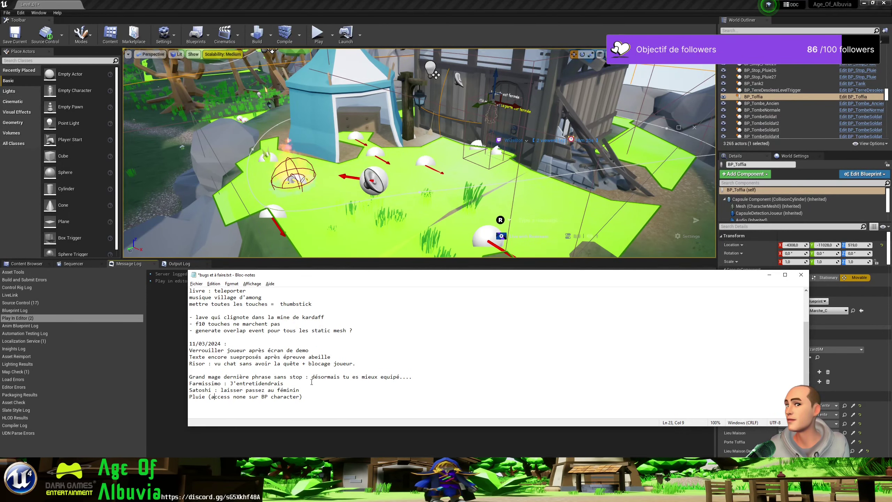
left_click_drag(304, 382, 204, 381)
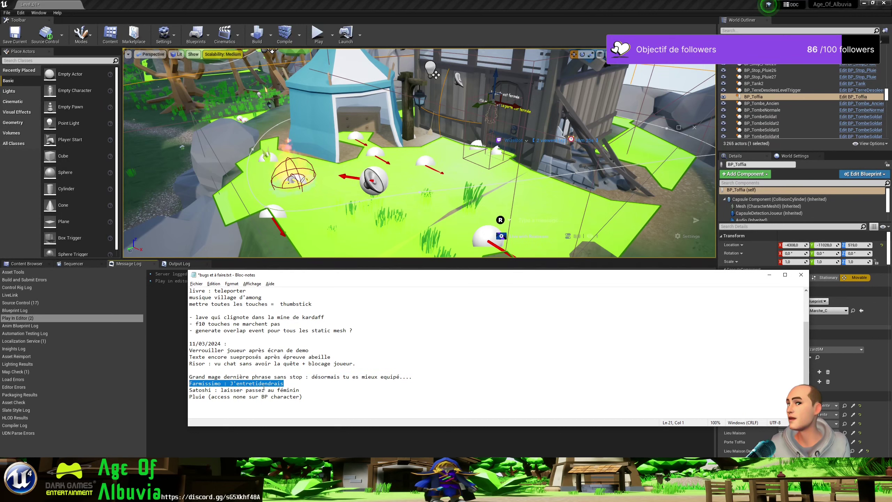
double_click(264, 384)
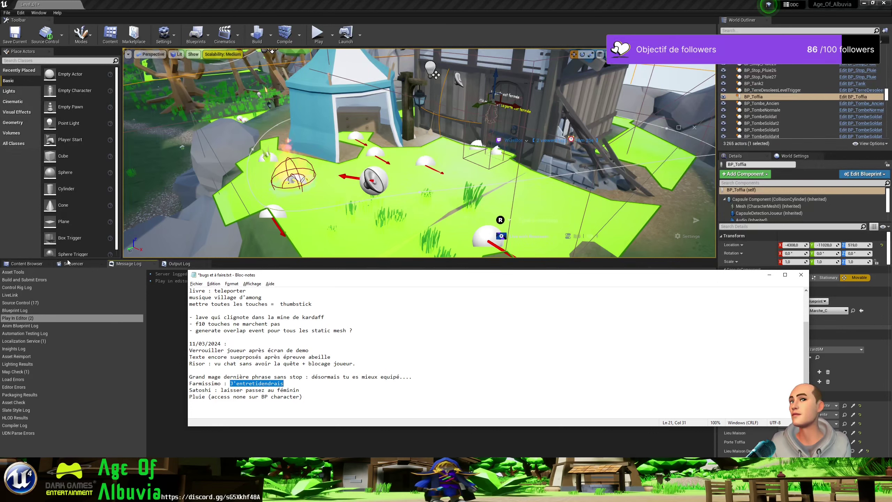
Search the Content Browser for 'farmis' and open the BP_Farmissimo Blueprint
left_click(23, 265)
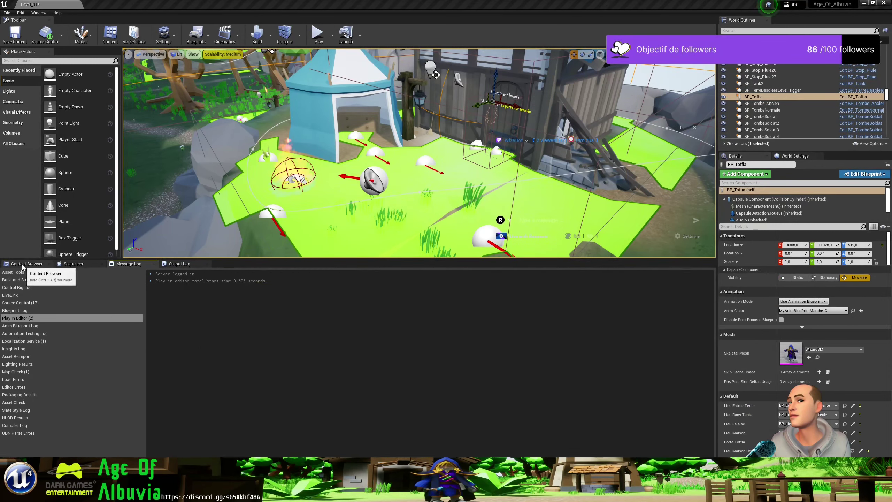
left_click(249, 285)
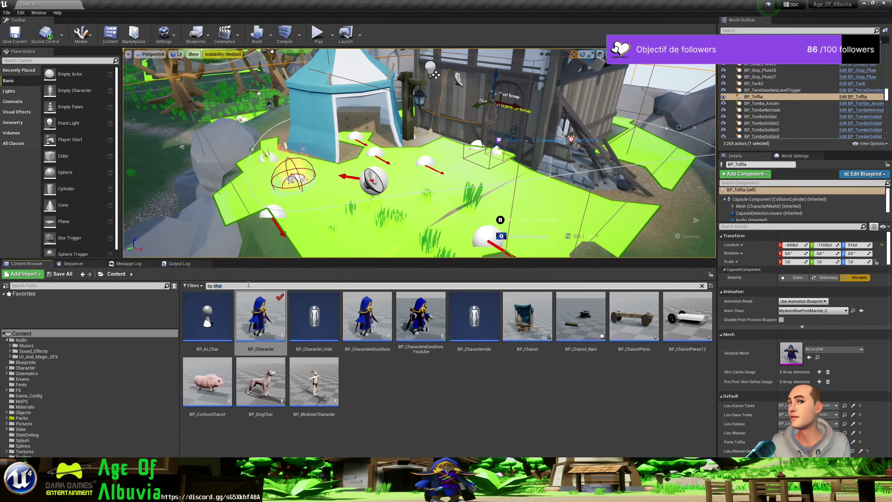
key("BackSpace")
key("BackSpace")
key("BackSpace")
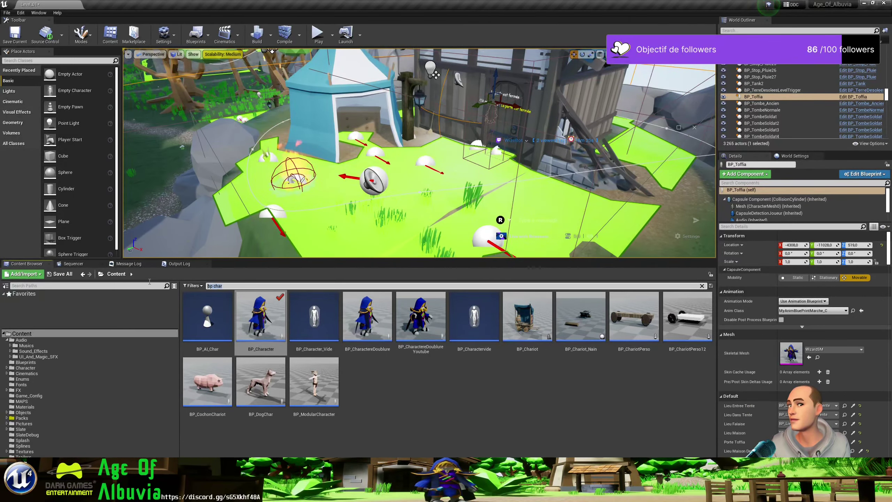
type("farmis")
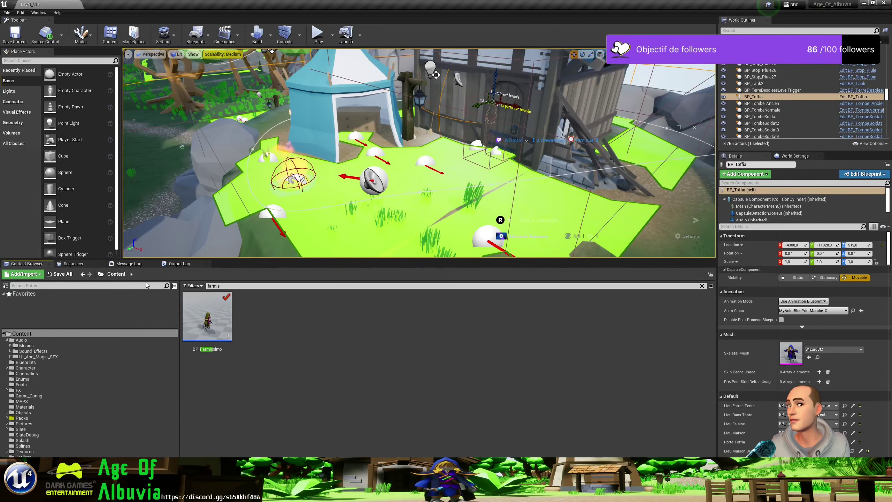
double_click(212, 314)
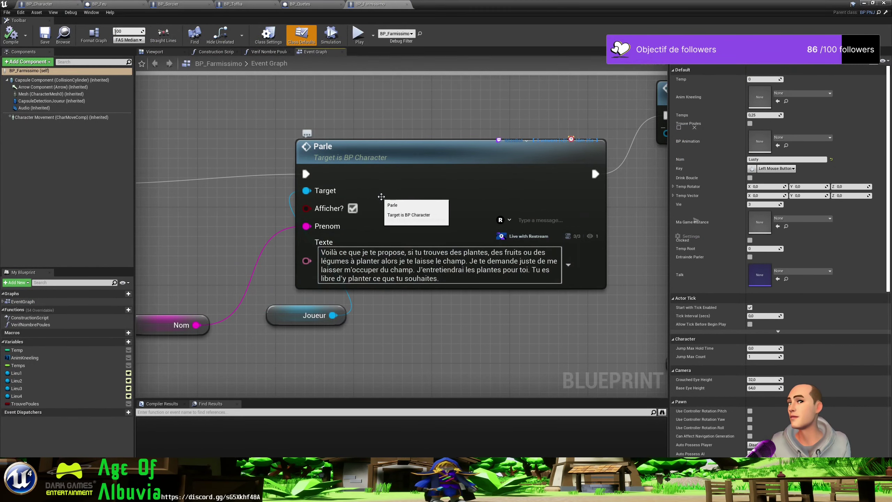
Close BP_Farmissimo and delete its fixed line from the Notepad bug list
left_click(863, 4)
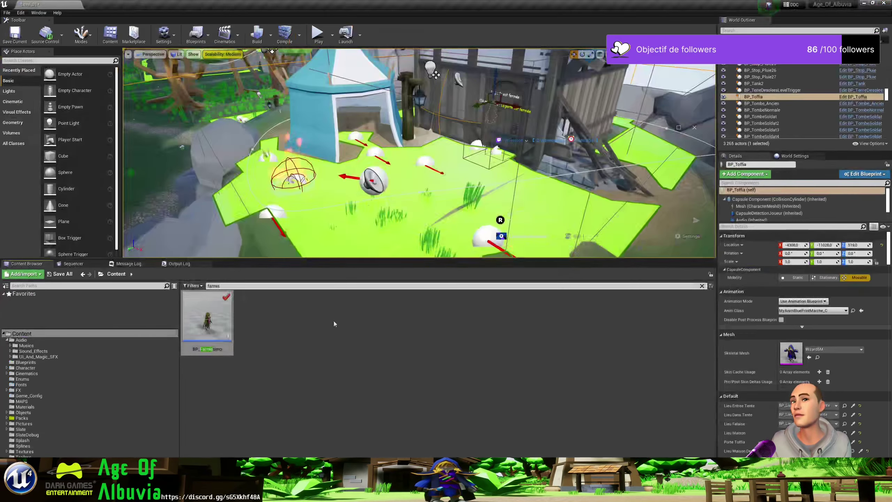
key("alt+Tab")
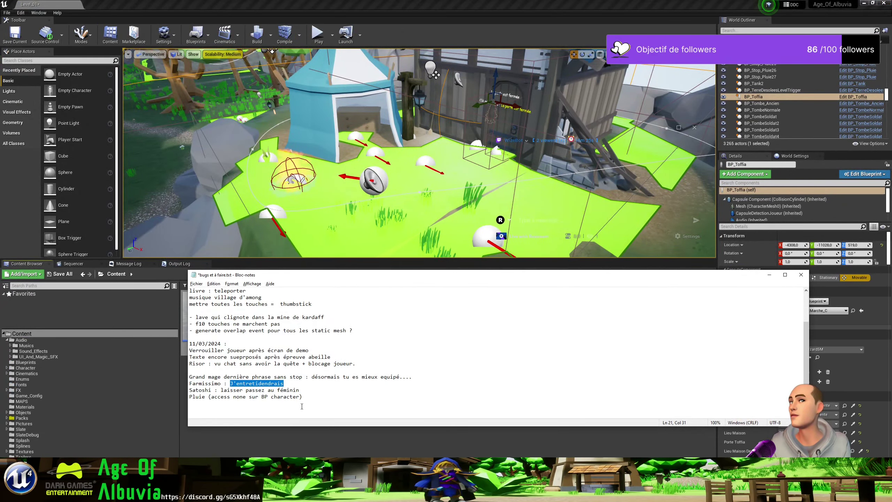
left_click_drag(291, 383, 196, 383)
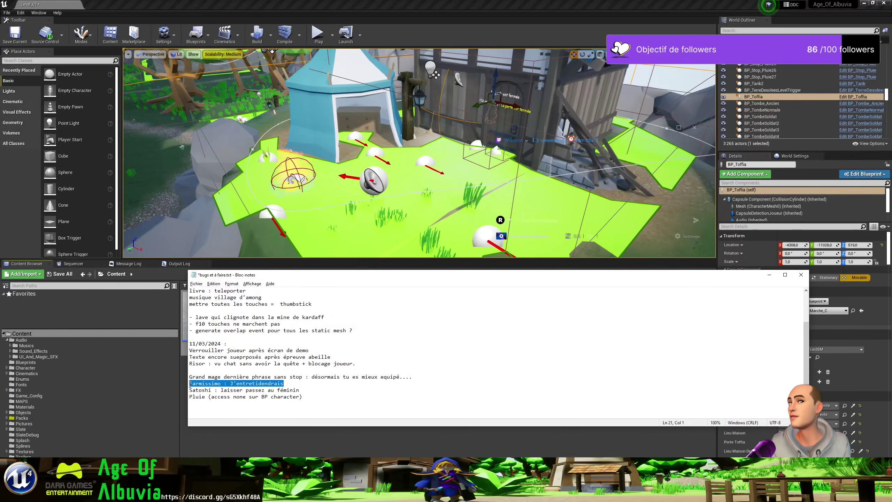
key("BackSpace")
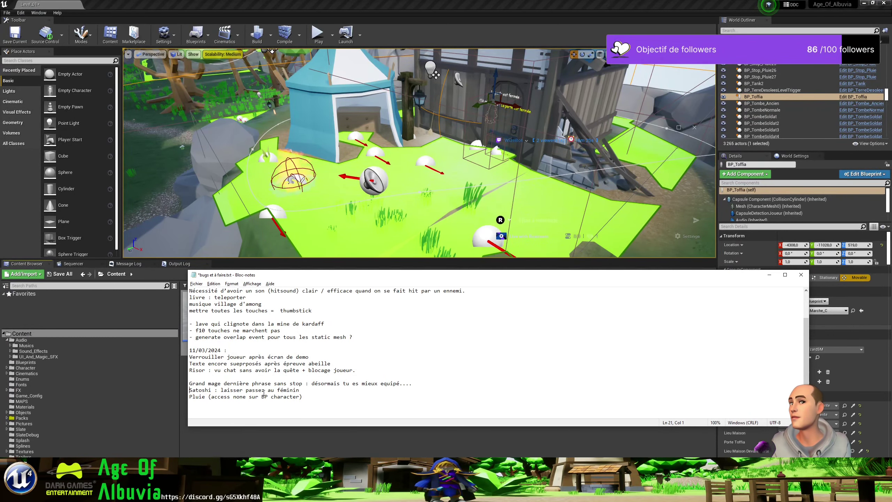
Search the assets for 'sato' and open the Garde_Entree_Satoshi Blueprint
left_click(266, 452)
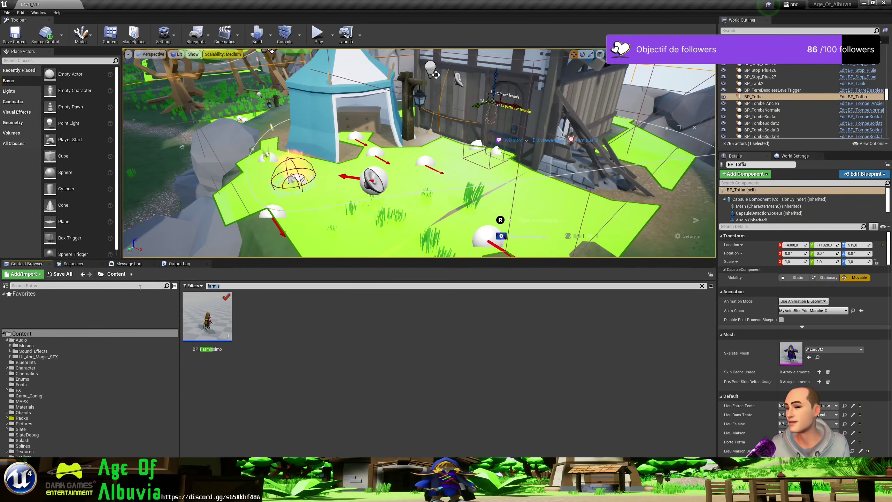
type("sato")
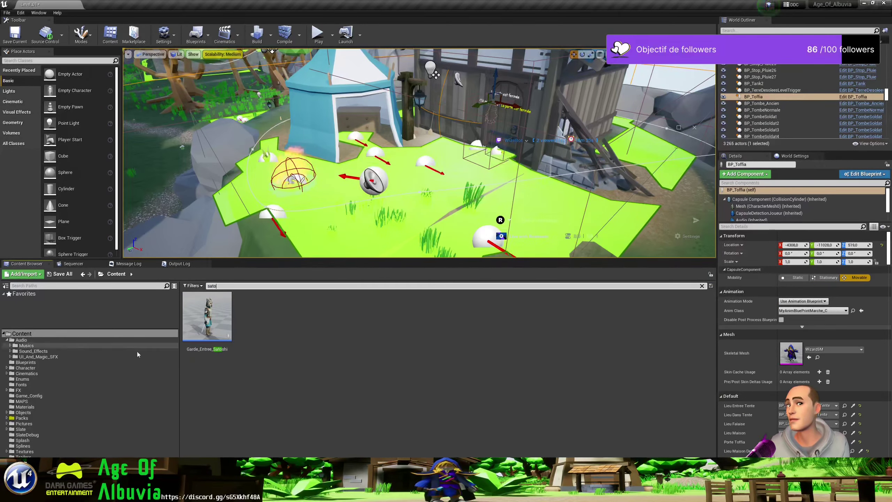
double_click(197, 331)
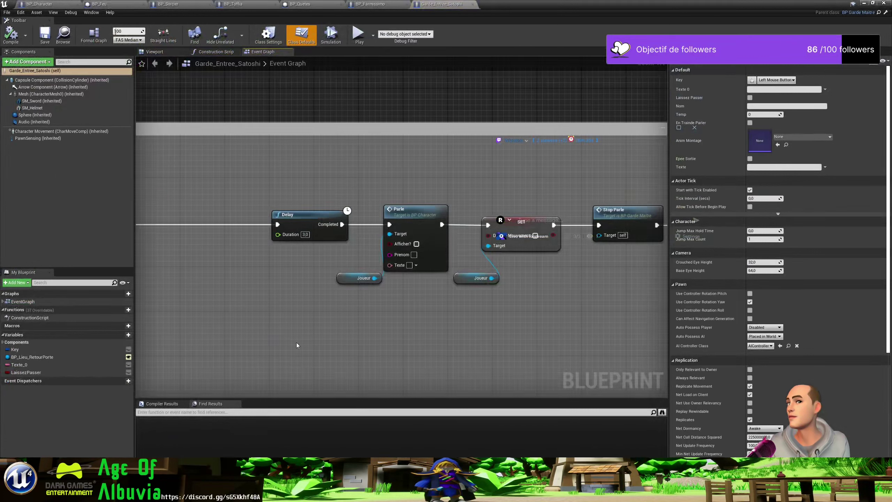
Search the guard Blueprint for 'laiss' to find laissez-passer references
type("maiss")
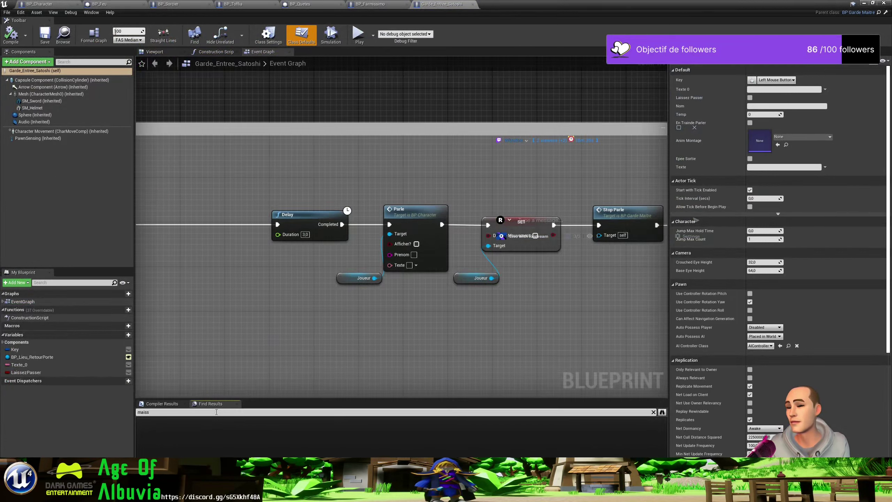
key("ctrl+a")
type("laiss")
key("Return")
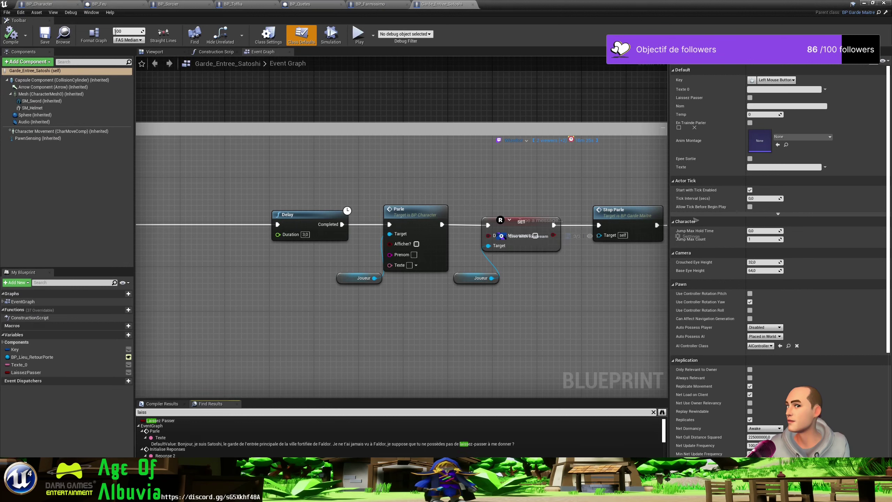
Scroll through the laissez-passer matches, selecting one of the dialogue lines
scroll(400, 435, "down", 1)
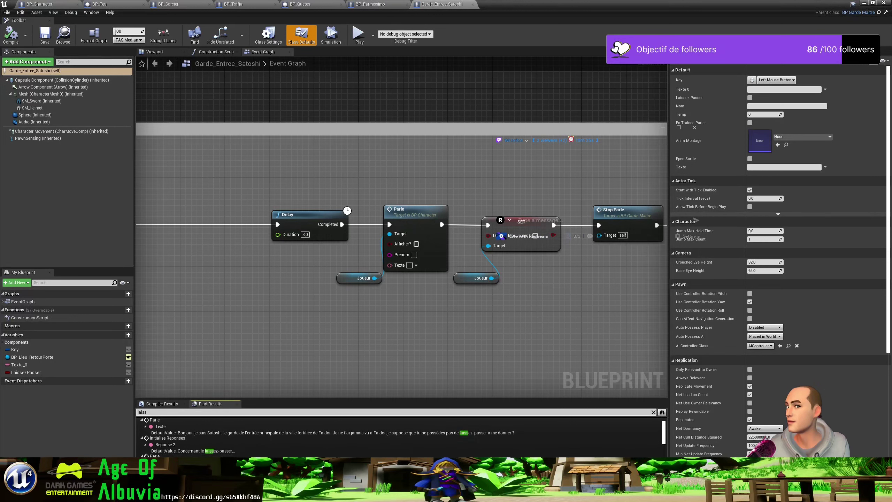
scroll(228, 439, "down", 2)
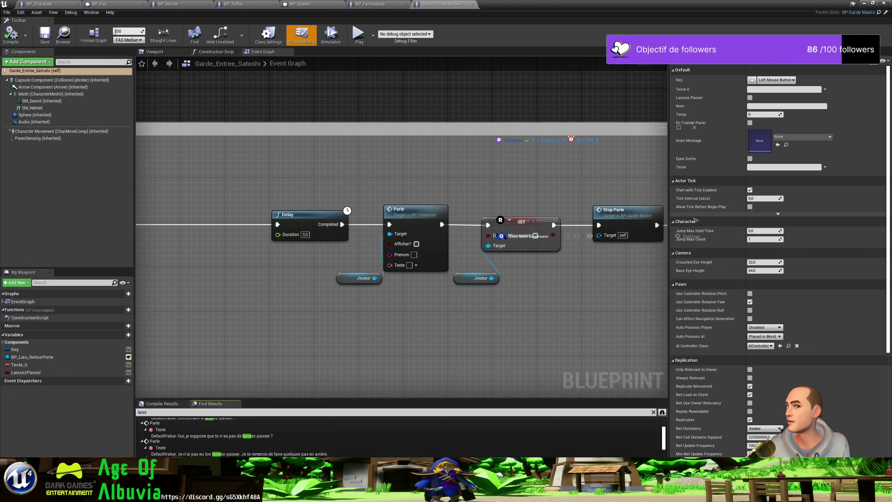
scroll(228, 437, "down", 3)
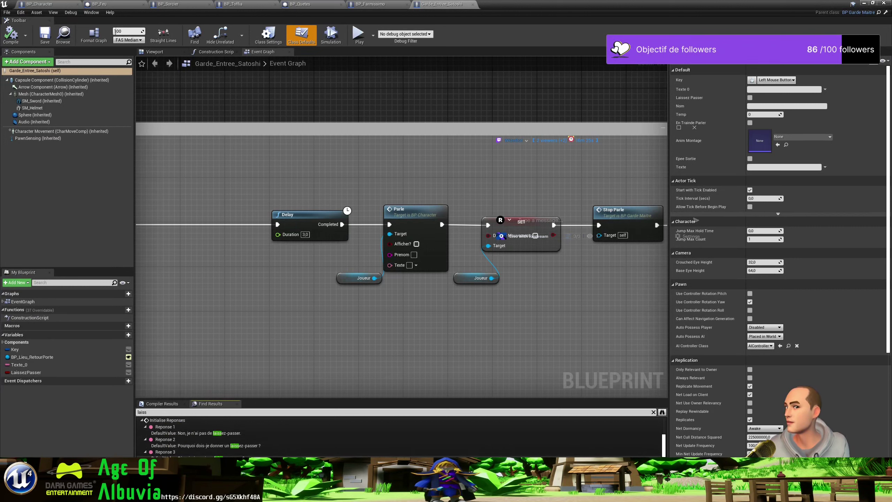
scroll(401, 435, "down", 1)
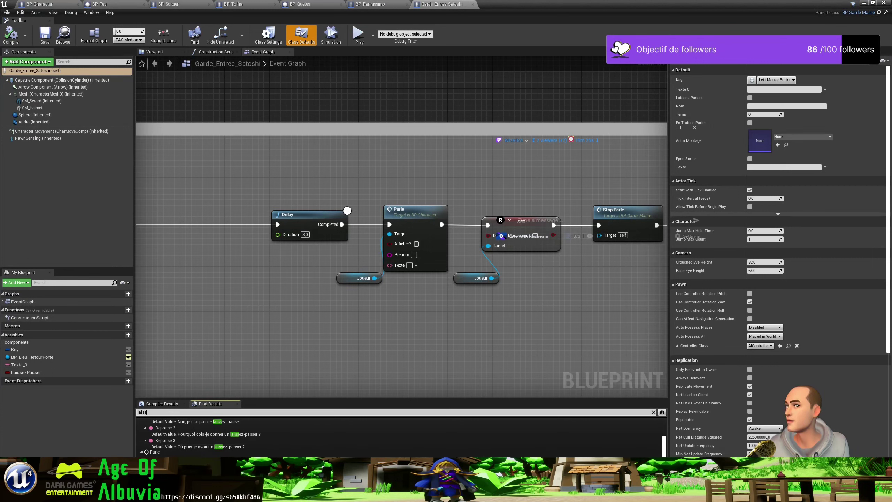
scroll(400, 438, "down", 2)
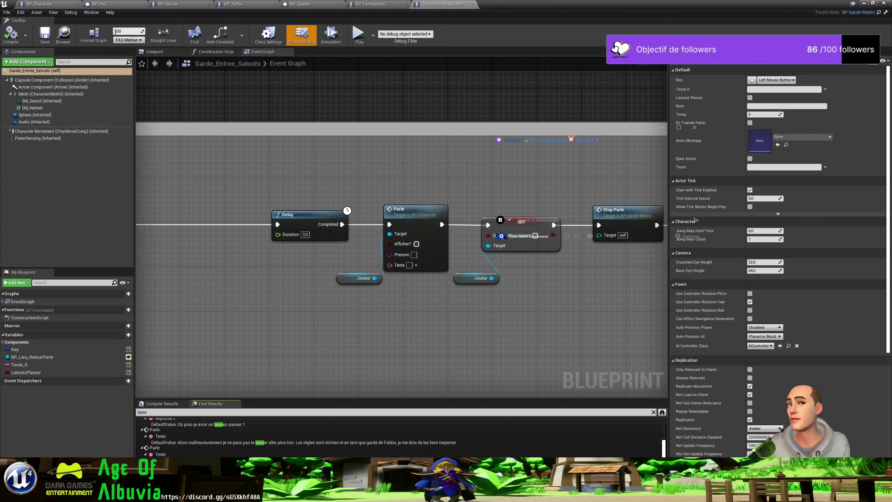
left_click(386, 426)
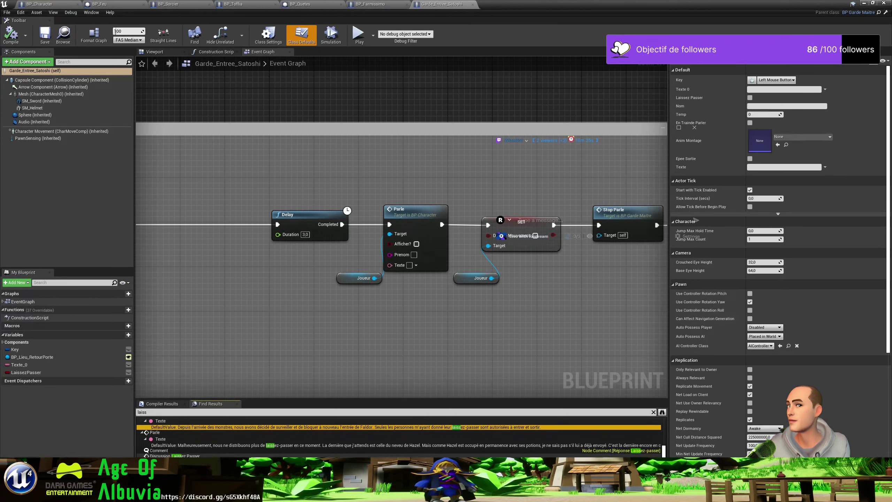
scroll(399, 437, "down", 1)
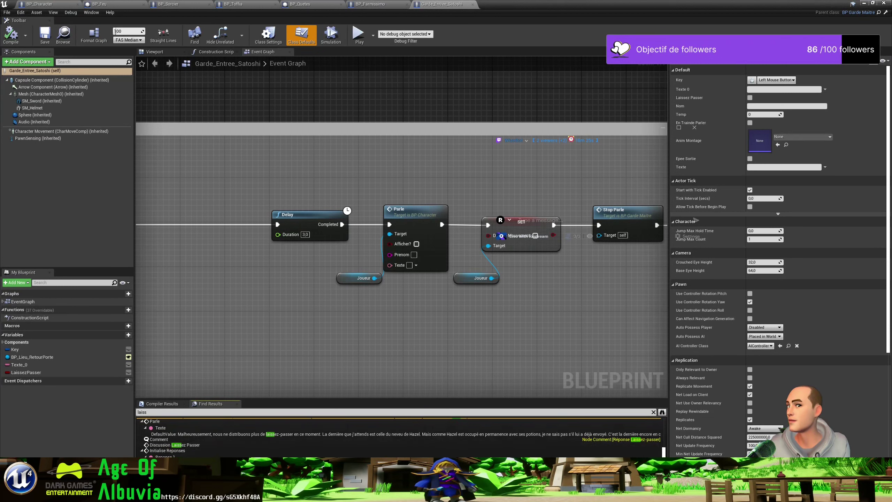
scroll(398, 437, "down", 1)
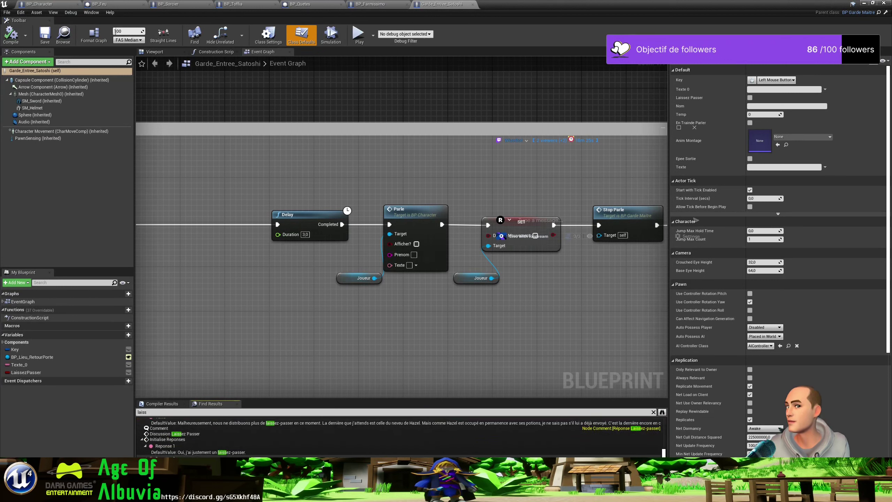
scroll(398, 437, "down", 2)
scroll(398, 437, "down", 1)
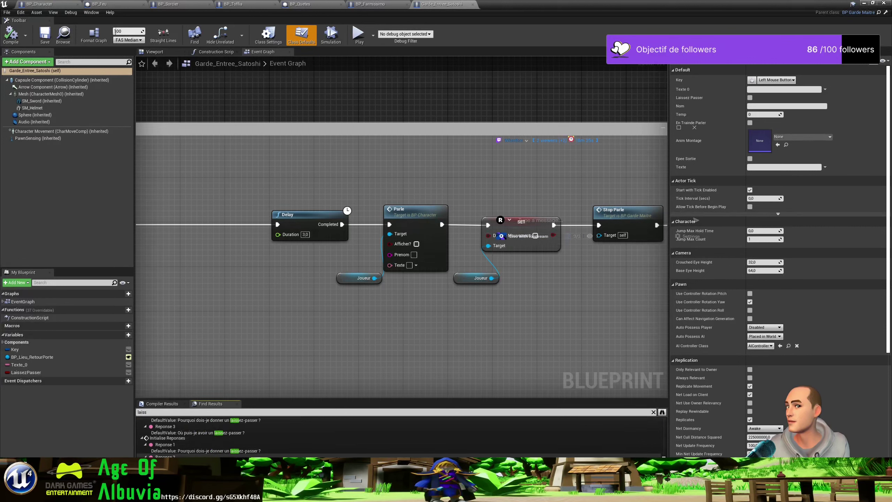
scroll(398, 437, "down", 1)
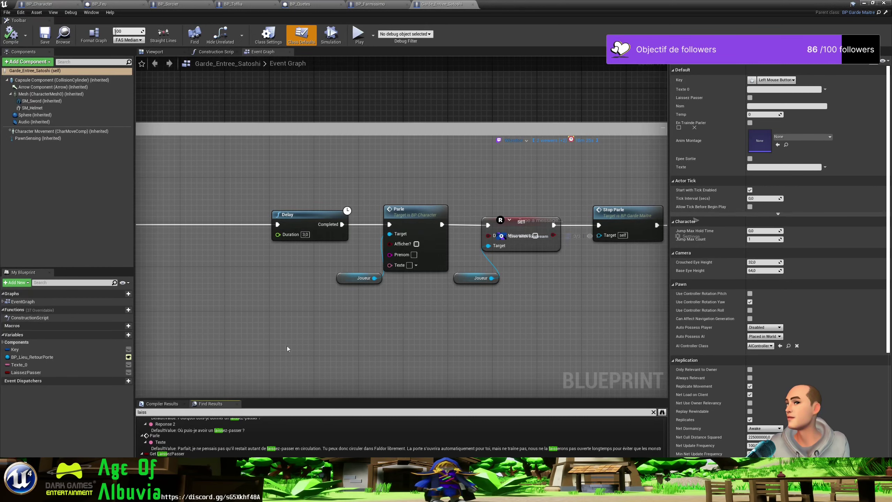
Minimize the guard Blueprint and search the Content Browser for 'risor'
left_click(864, 3)
double_click(228, 287)
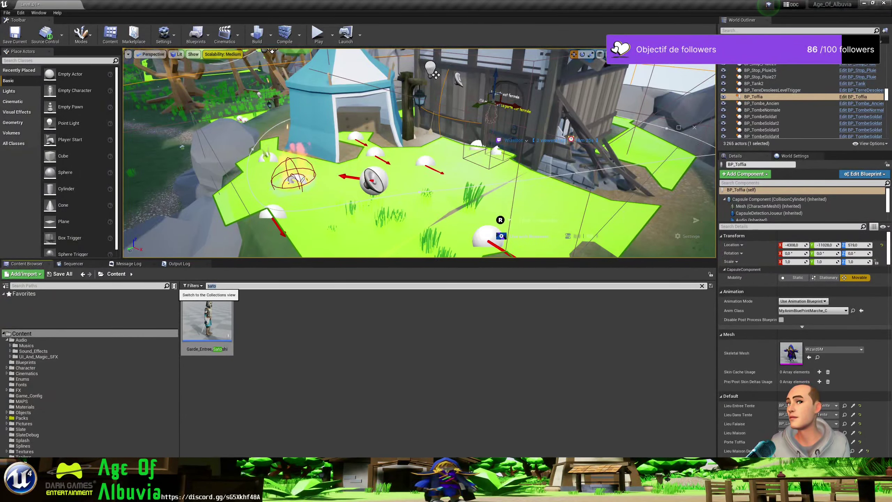
type("risor")
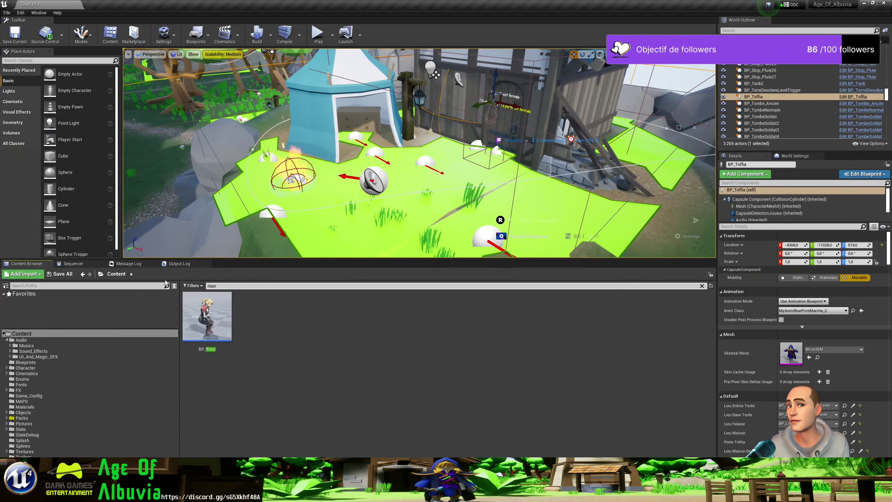
Open BP_Risor, set its Questions comment to Show Bubble When Zoomed, then compile and save
double_click(222, 330)
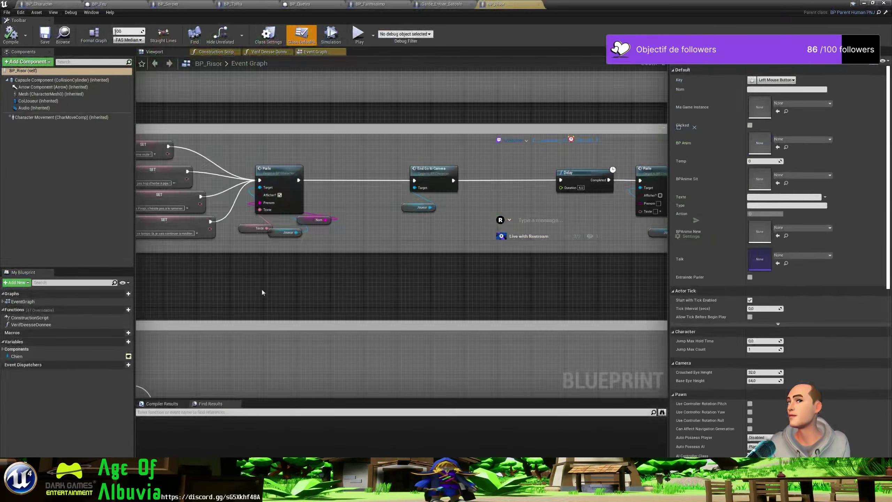
mouse_move(265, 251)
right_mouse_down()
mouse_move(511, 361)
mouse_move(507, 470)
right_mouse_up()
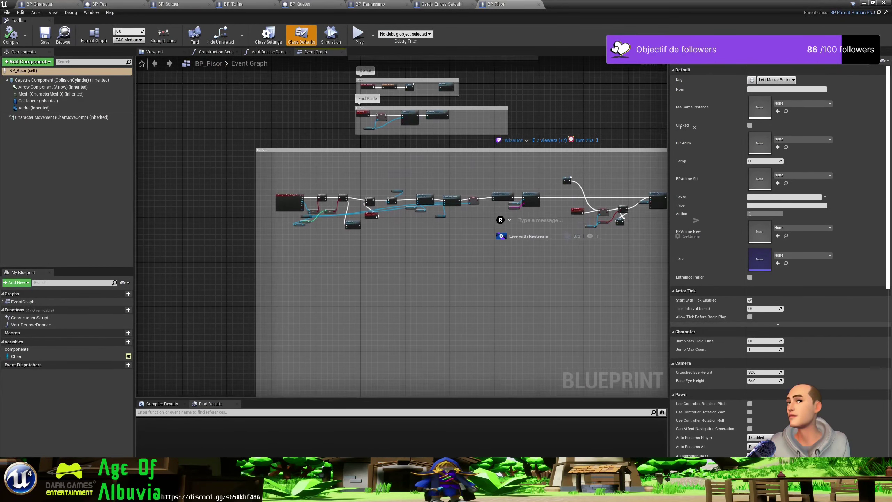
left_click(552, 163)
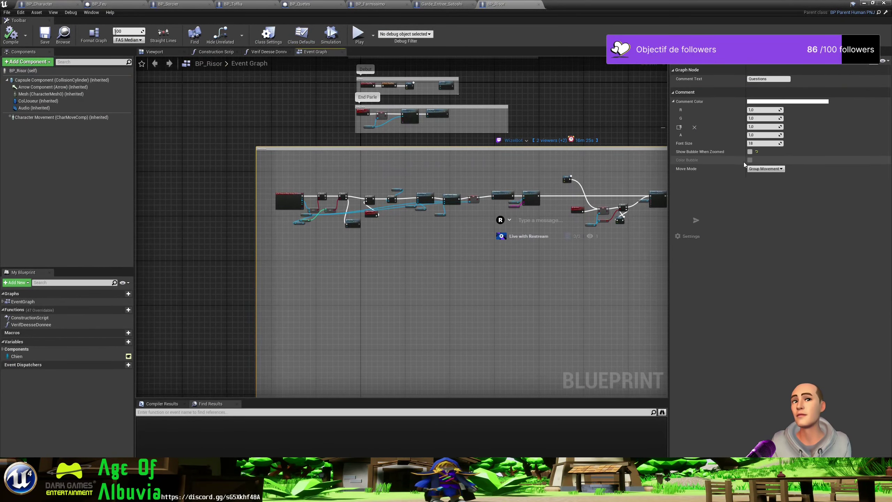
left_click(749, 152)
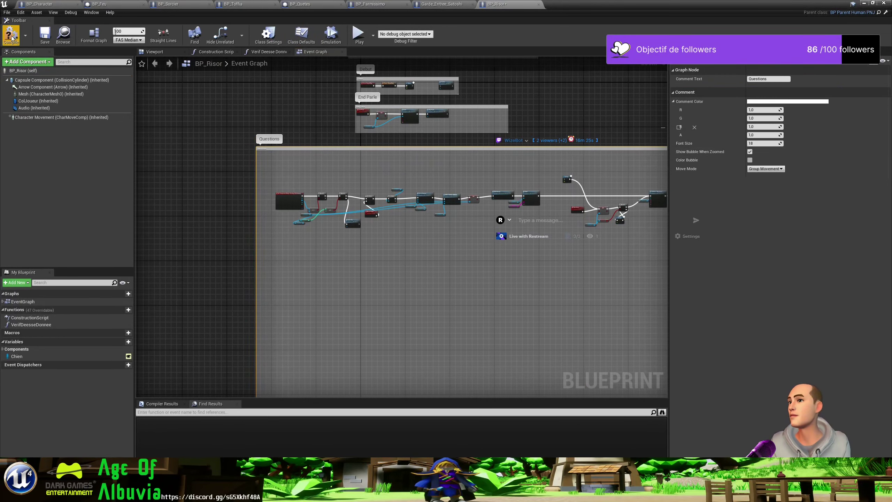
left_click(11, 34)
left_click(44, 35)
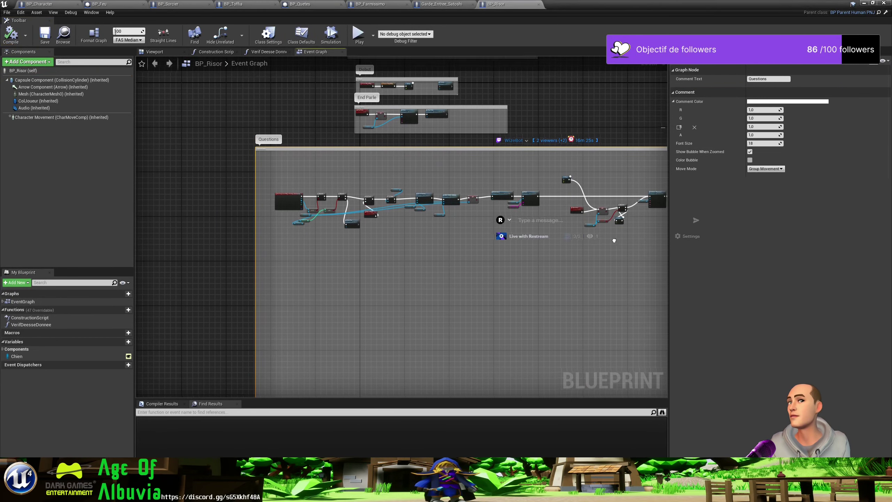
Pan and zoom to the SET, Branch, Delay and Initialise Reponses nodes
mouse_move(615, 240)
right_mouse_down()
mouse_move(421, 287)
mouse_move(312, 279)
mouse_move(420, 296)
right_mouse_up()
scroll(470, 297, "up", 4)
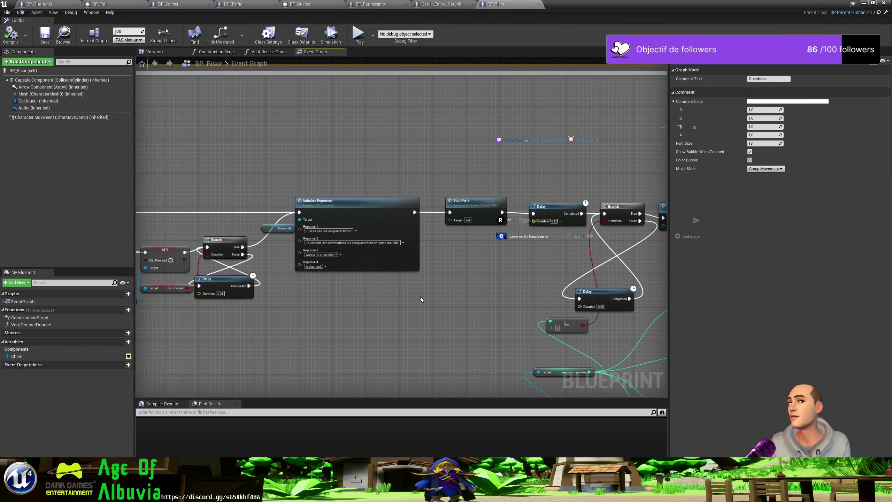
scroll(392, 288, "up", 2)
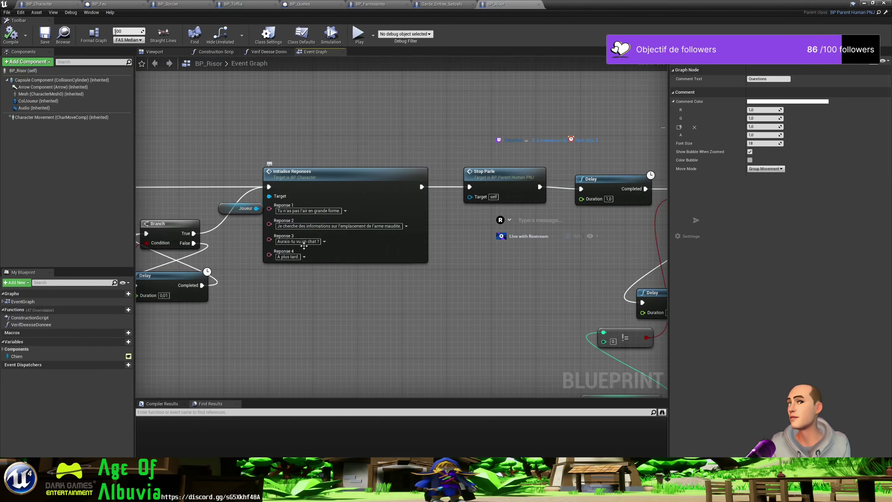
mouse_move(295, 285)
right_mouse_down()
mouse_move(470, 288)
mouse_move(414, 291)
right_mouse_up()
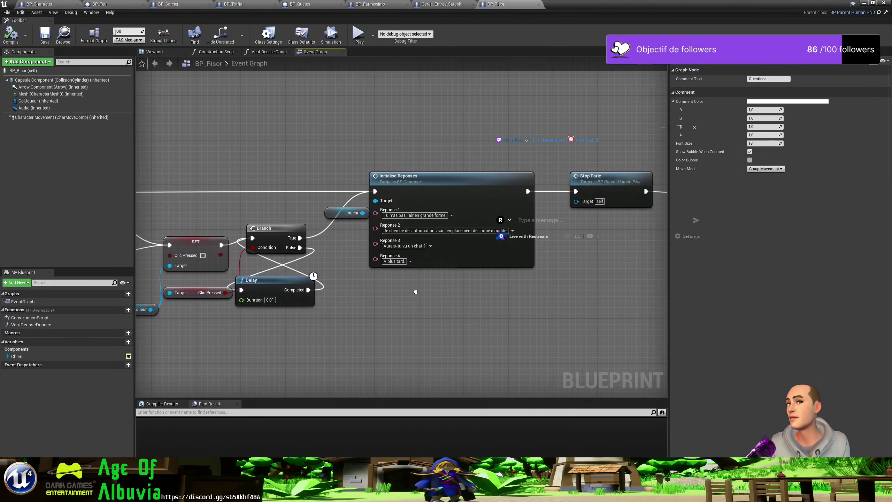
Add a Get Joueur variable node to the BP_Risor graph
right_click(223, 374)
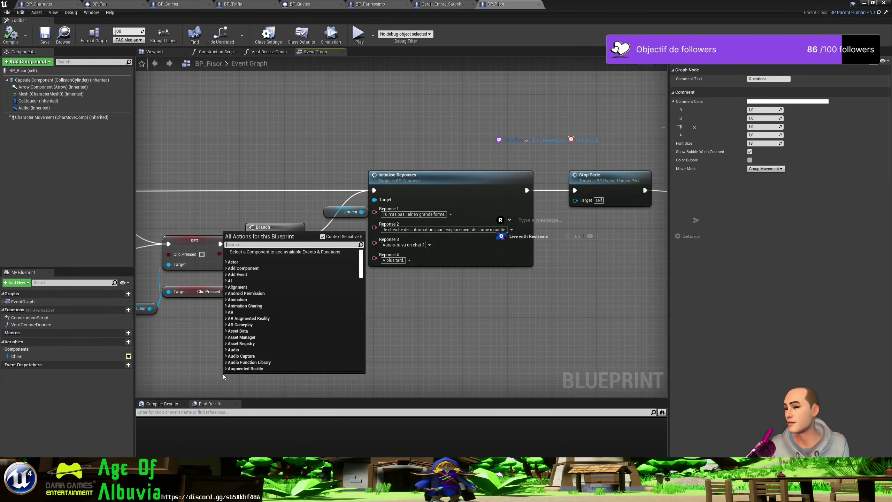
type("bp jo")
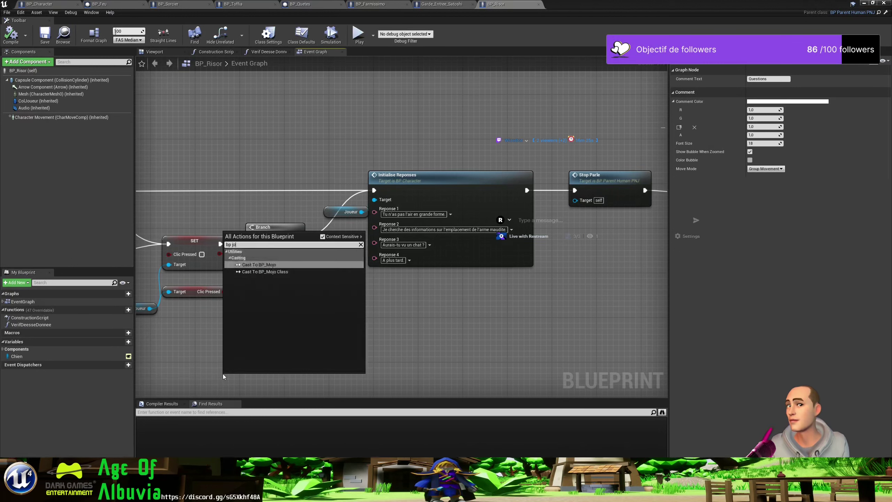
type("u")
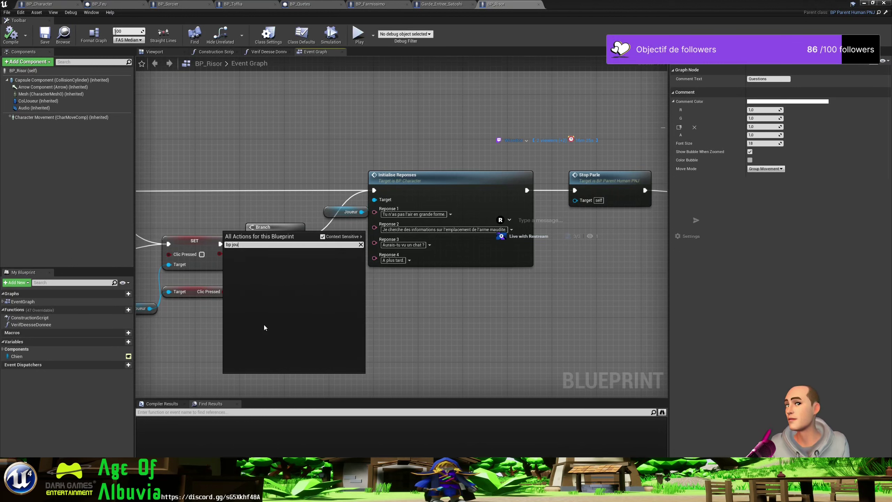
key("BackSpace")
key("BackSpace")
key("BackSpace")
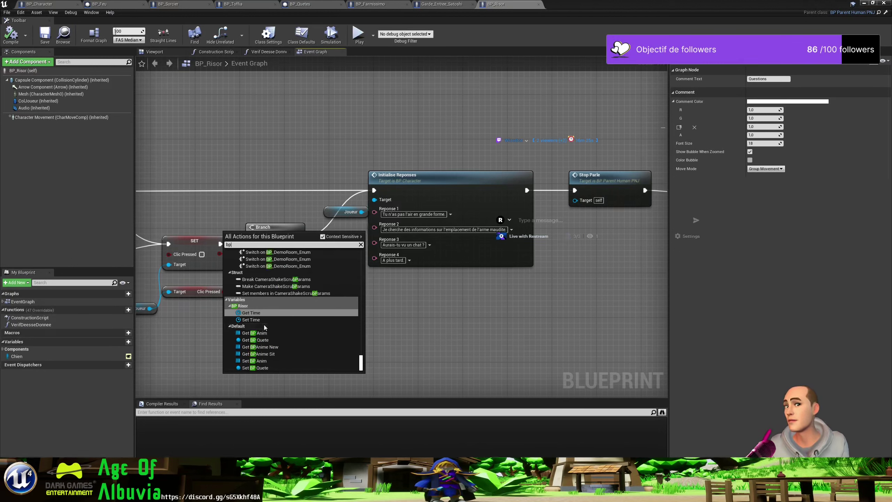
type("joueur")
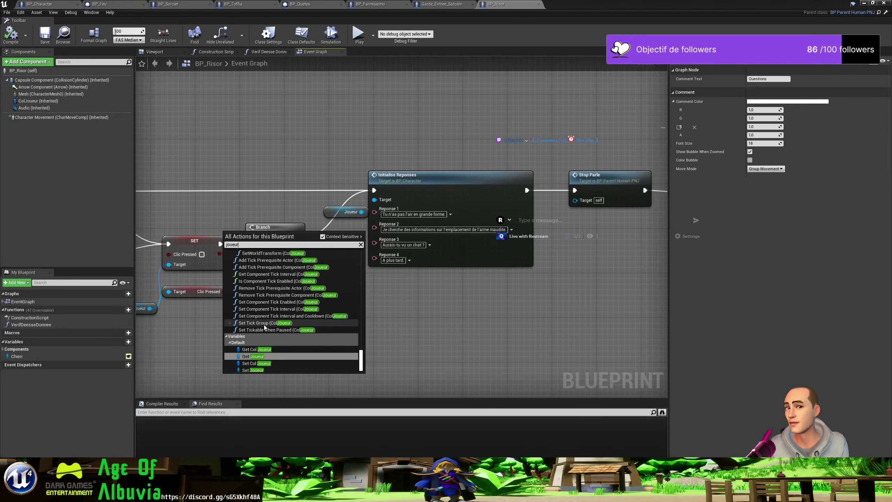
left_click(266, 356)
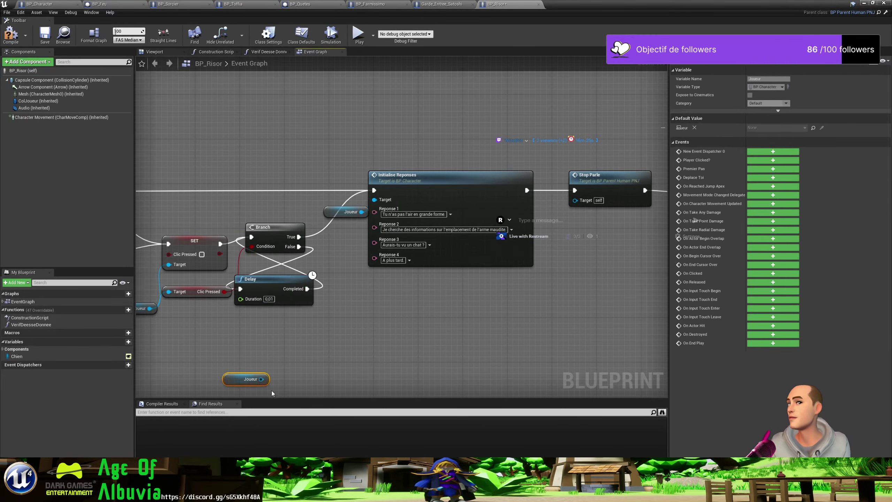
Search Joueur's wire actions for 'quet' and 'env', then dismiss without adding anything
left_click_drag(261, 379, 302, 368)
type("q")
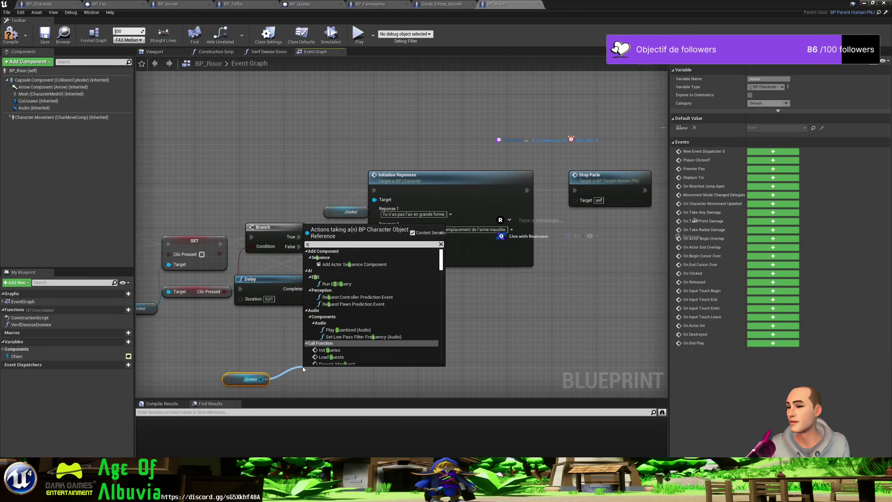
type("uet")
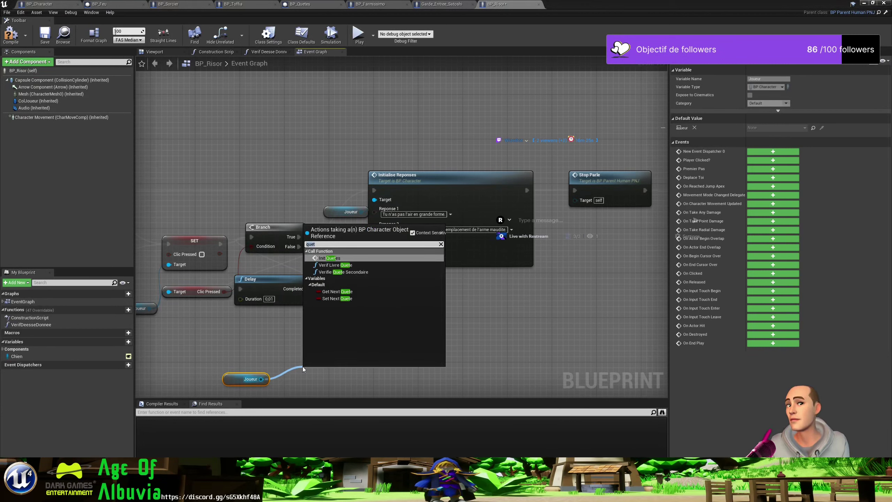
key("BackSpace")
key("BackSpace")
key("BackSpace")
type("en")
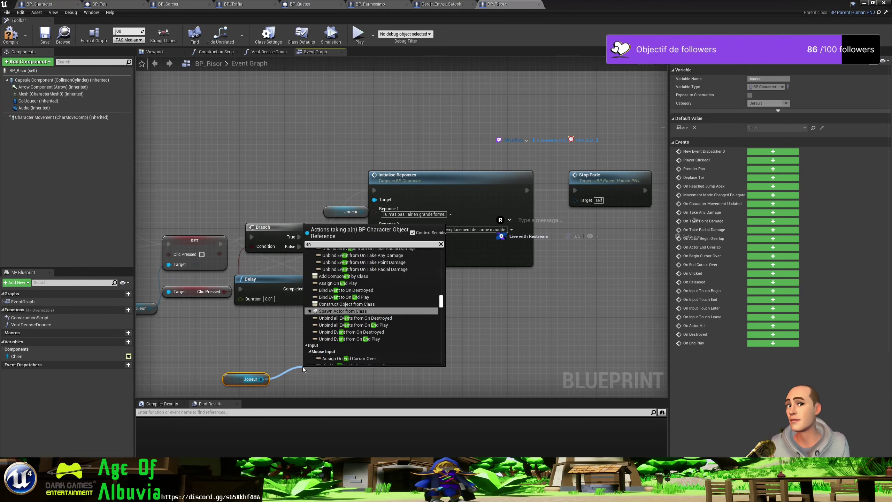
type("v")
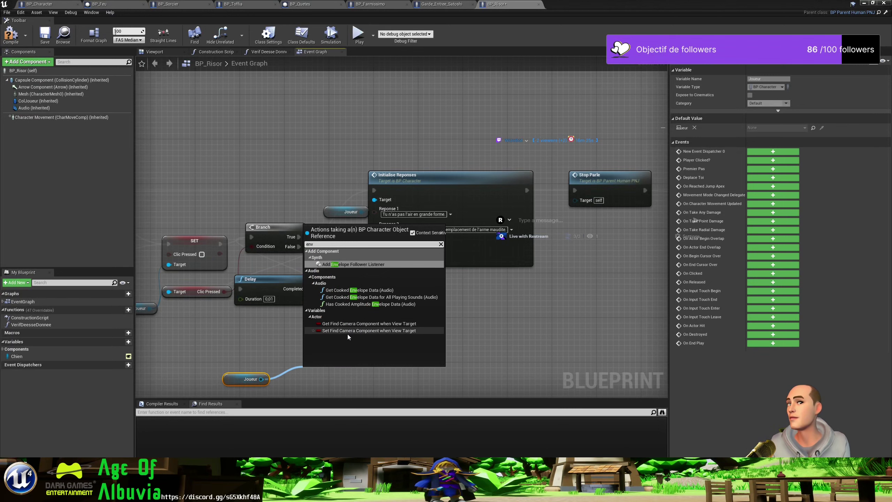
left_click(517, 298)
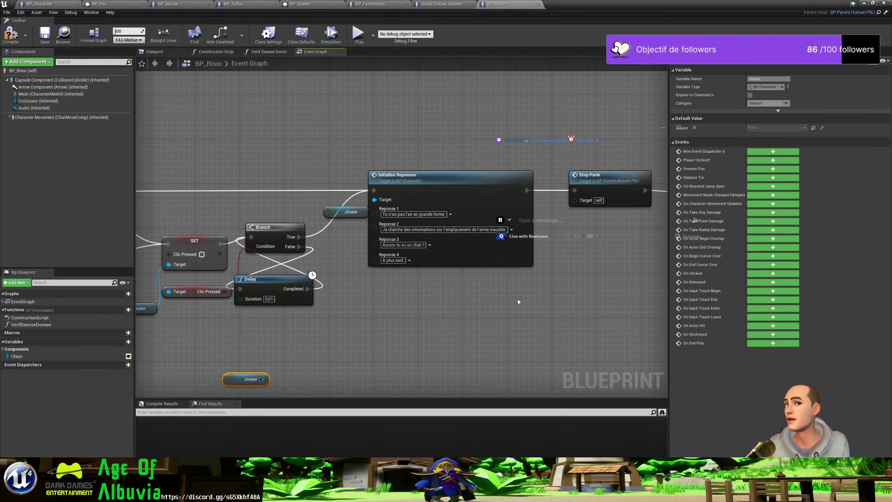
Pan and zoom around the graph, ending back at the Joueur and Initialise Reponses area
scroll(368, 334, "down", 2)
right_click_drag(368, 333, 659, 350)
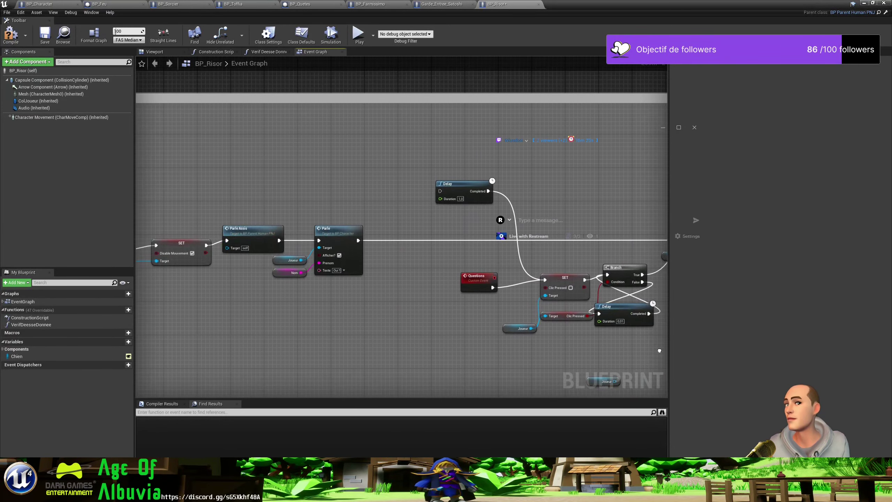
mouse_move(281, 328)
right_mouse_down()
mouse_move(660, 350)
mouse_move(429, 319)
right_mouse_up()
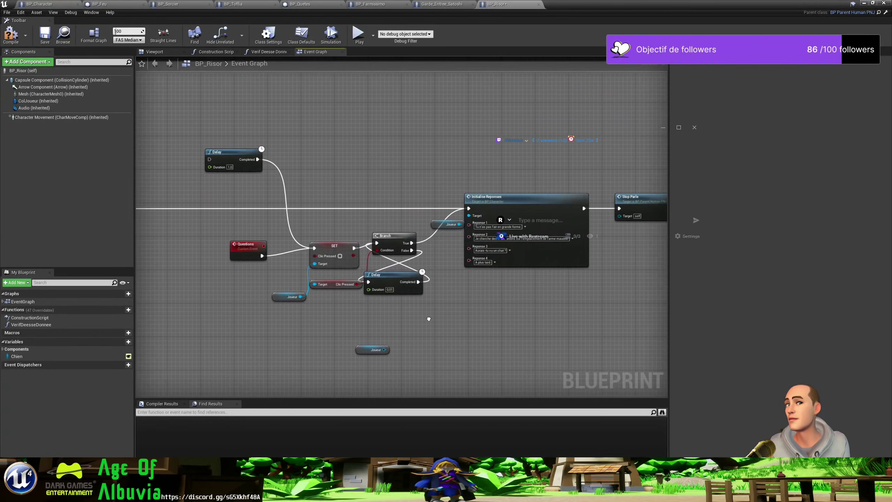
scroll(515, 320, "down", 2)
mouse_move(572, 340)
right_mouse_down()
mouse_move(389, 320)
mouse_move(464, 263)
right_mouse_up()
scroll(451, 324, "up", 4)
scroll(463, 263, "down", 3)
scroll(503, 326, "up", 3)
right_click_drag(503, 326, 542, 341)
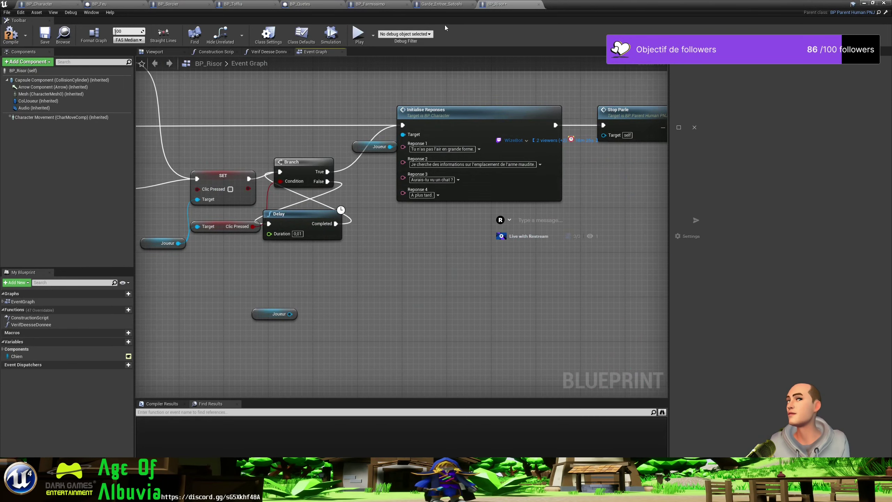
Look through BP_Character's variables, then go back to the BP_Risor graph
left_click(48, 8)
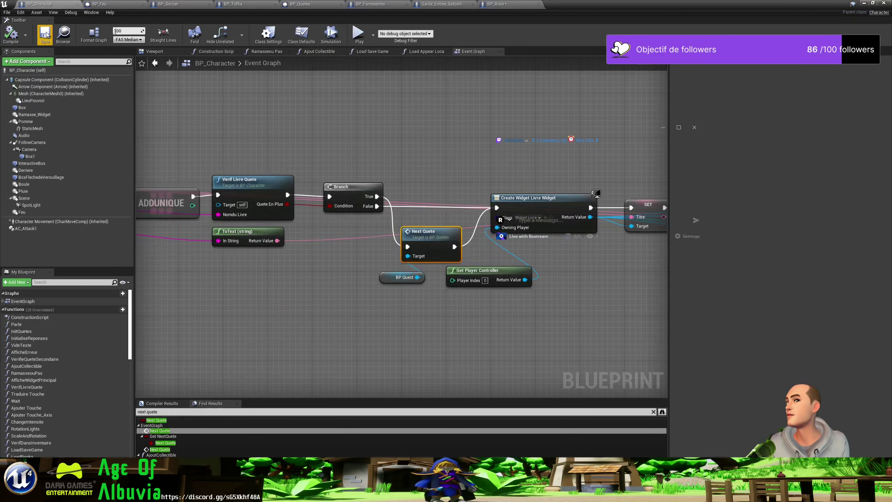
scroll(38, 383, "down", 3)
scroll(38, 386, "down", 5)
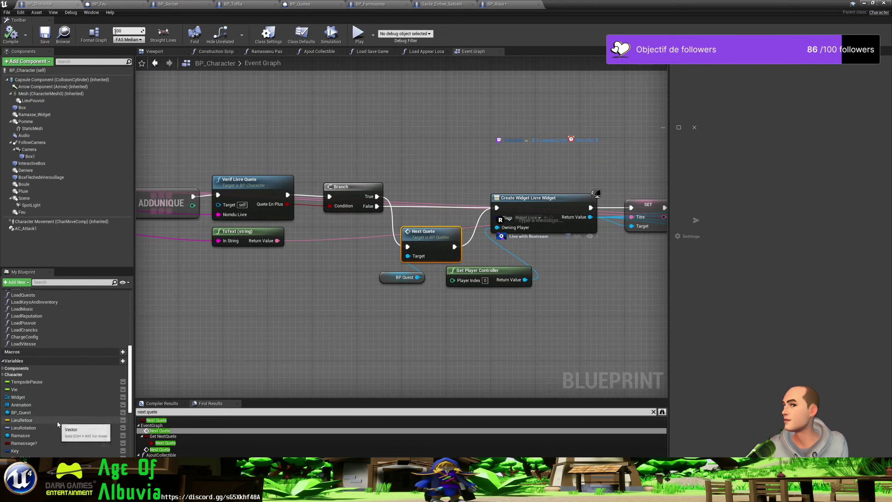
scroll(64, 435, "down", 3)
scroll(60, 434, "down", 2)
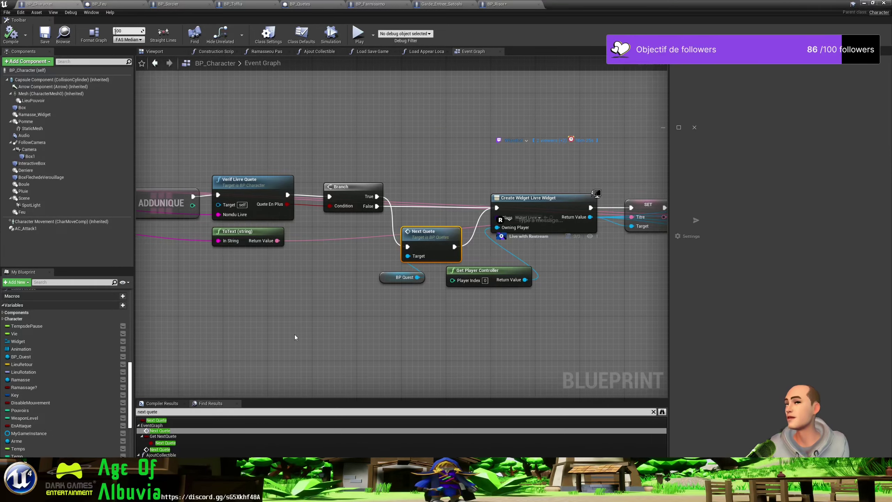
scroll(446, 325, "down", 2)
scroll(446, 325, "down", 4)
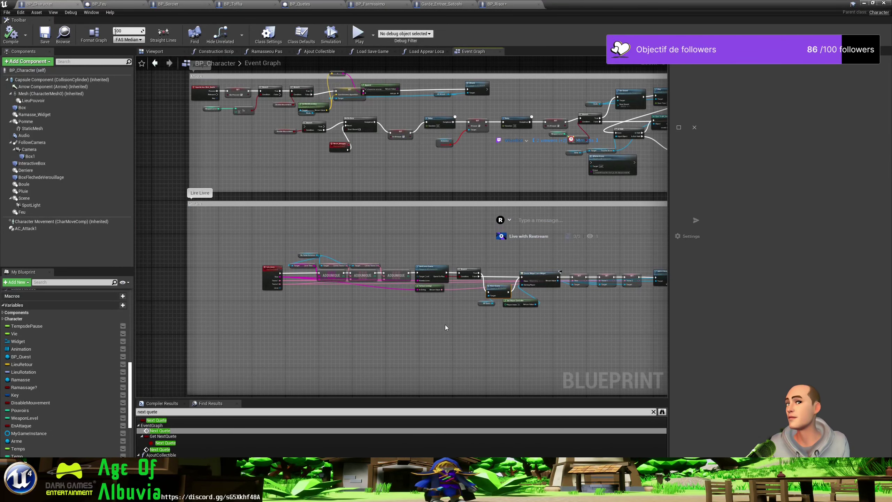
left_click(496, 4)
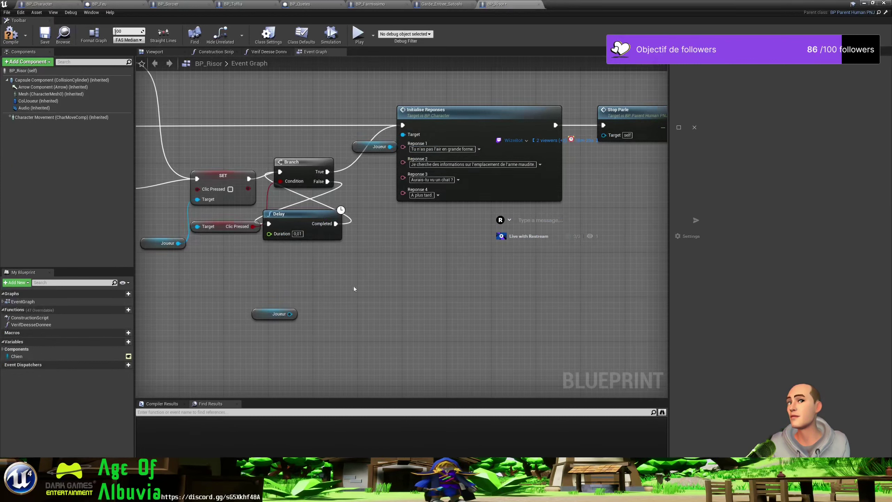
Wire Joueur into a Get My Game Instance node feeding a Get Quetes Secondaires getter
left_click_drag(289, 314, 322, 292)
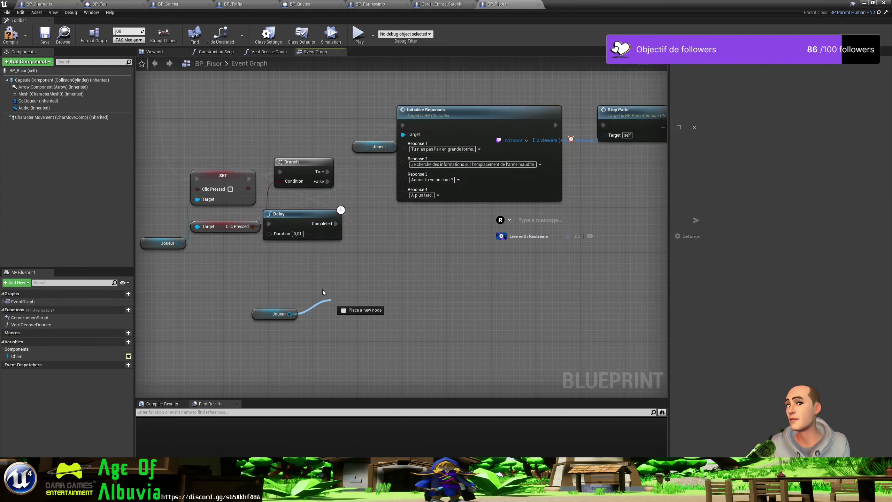
type("my")
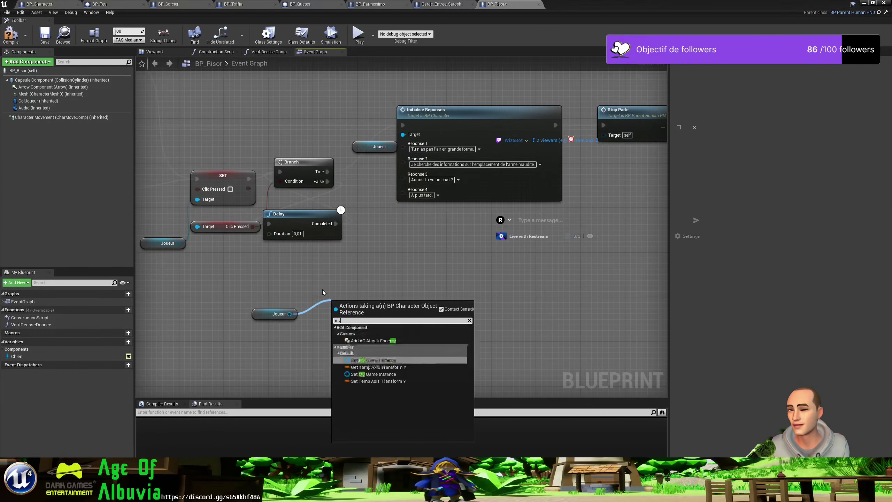
type("ga")
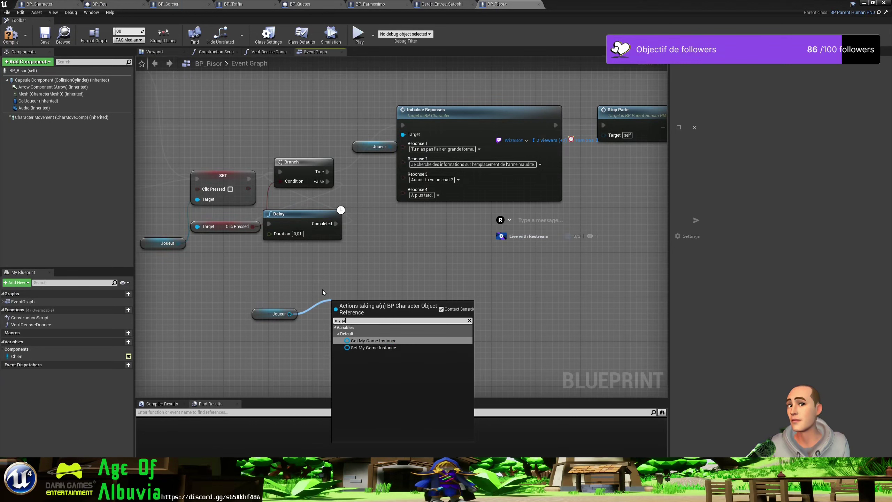
key("Return")
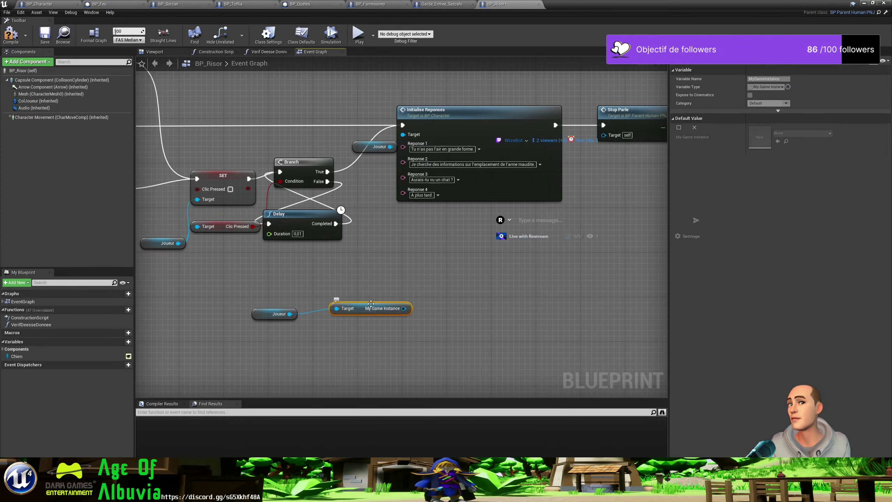
mouse_move(370, 302)
left_mouse_down()
mouse_move(276, 274)
mouse_move(336, 291)
left_mouse_up()
type("que")
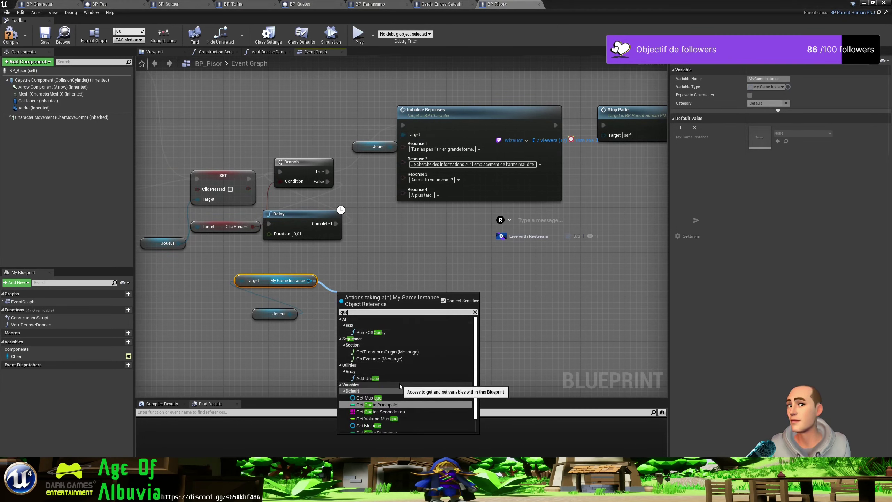
type("t")
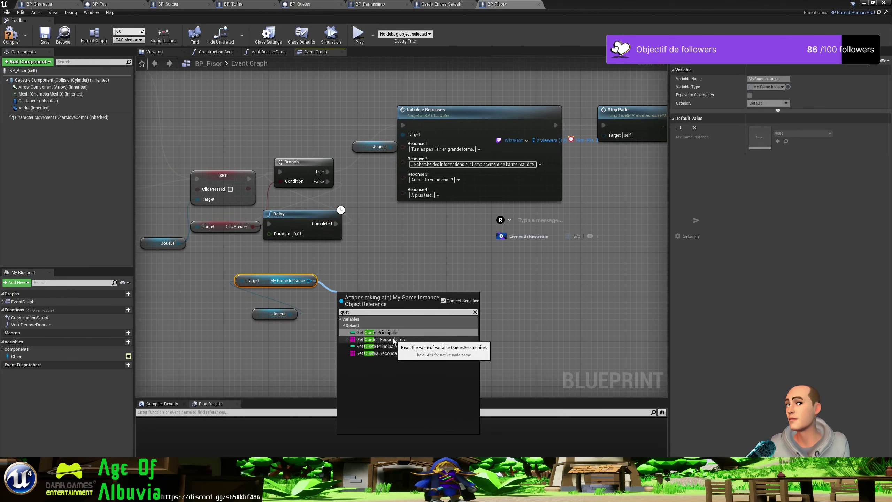
left_click(394, 340)
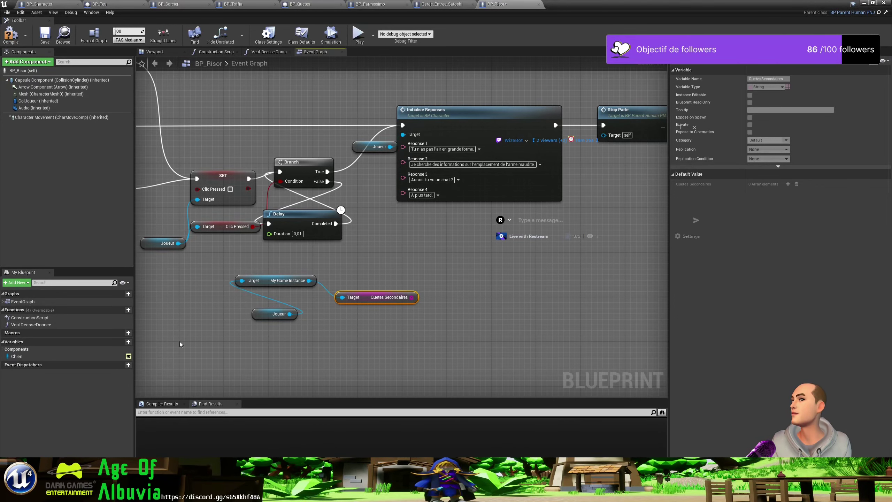
Create a QueteChat variable, tidy the getter nodes, then delete the variable again
left_click(125, 342)
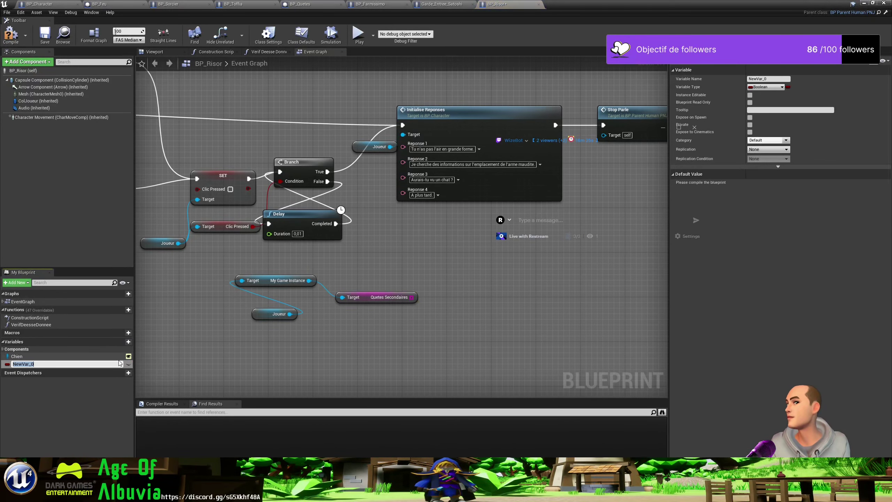
type("Q")
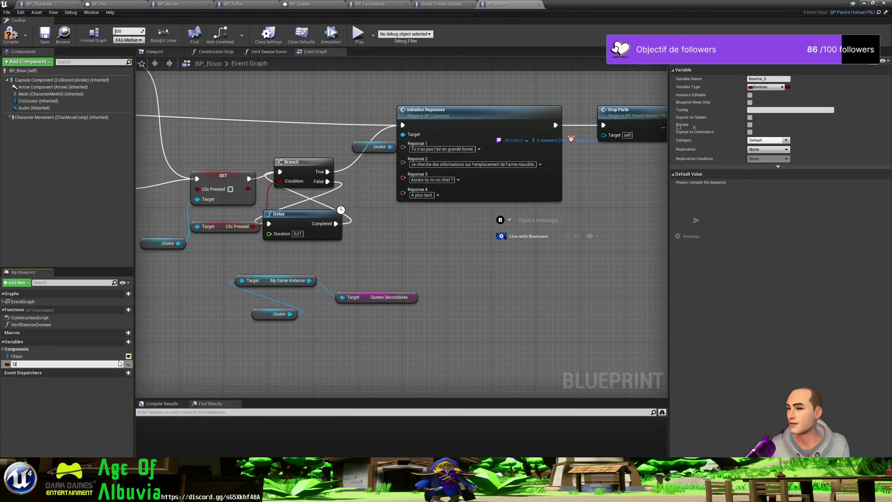
type("ueteCha")
key("Return")
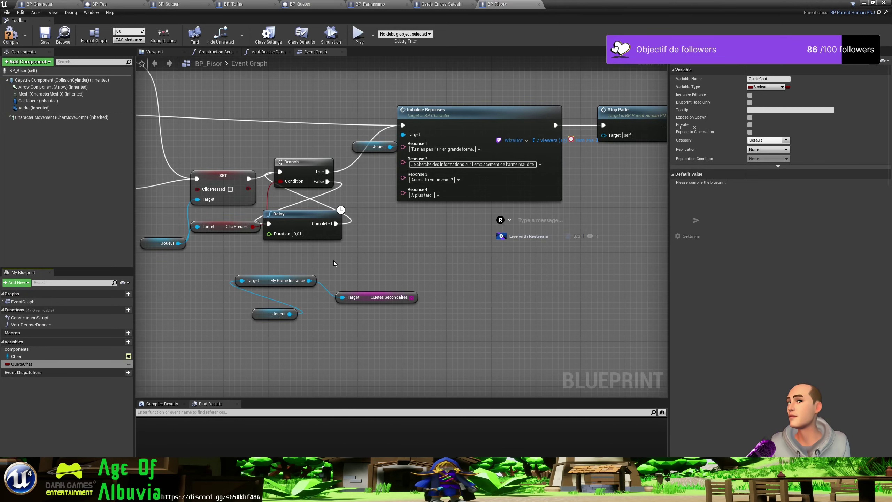
right_click_drag(359, 264, 393, 267)
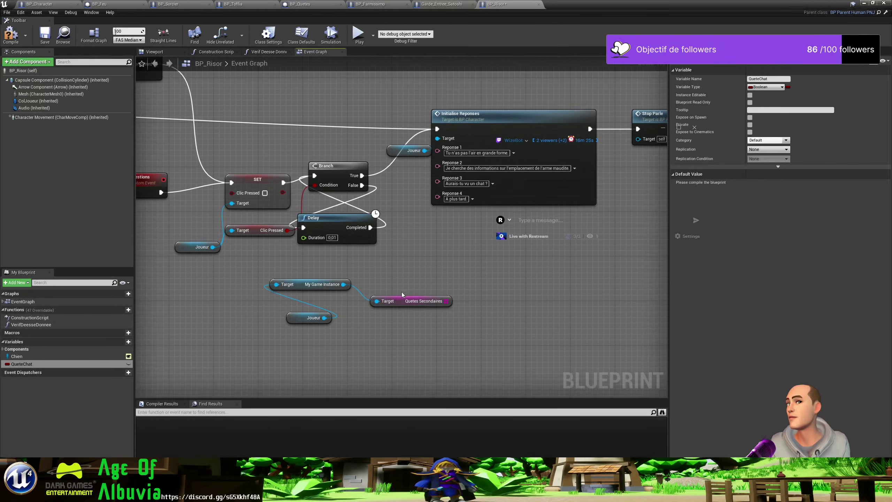
left_click_drag(402, 304, 383, 306)
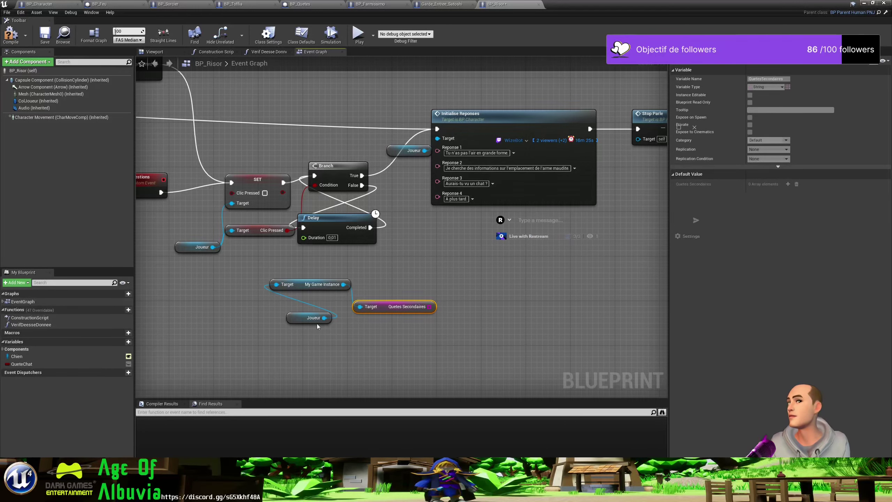
left_click(39, 363)
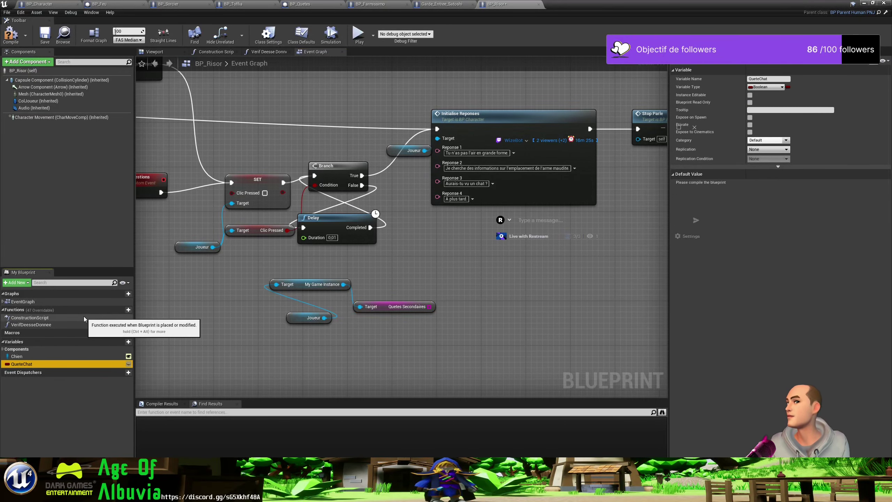
key("Delete")
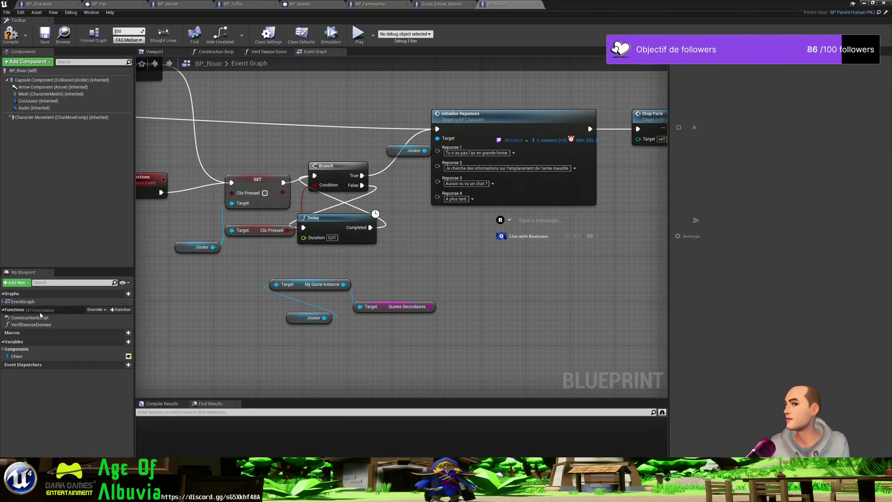
Add a VerifQueteChat function with a Boolean output, then compile and save
left_click(121, 311)
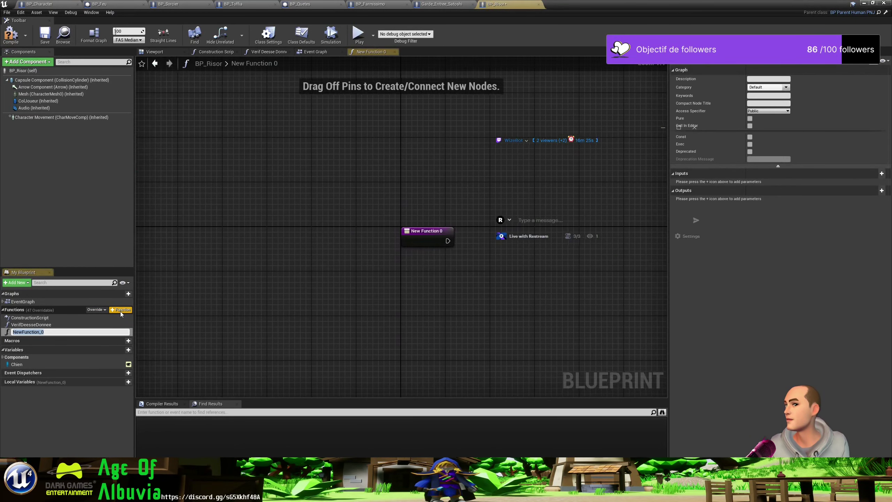
type("Verif")
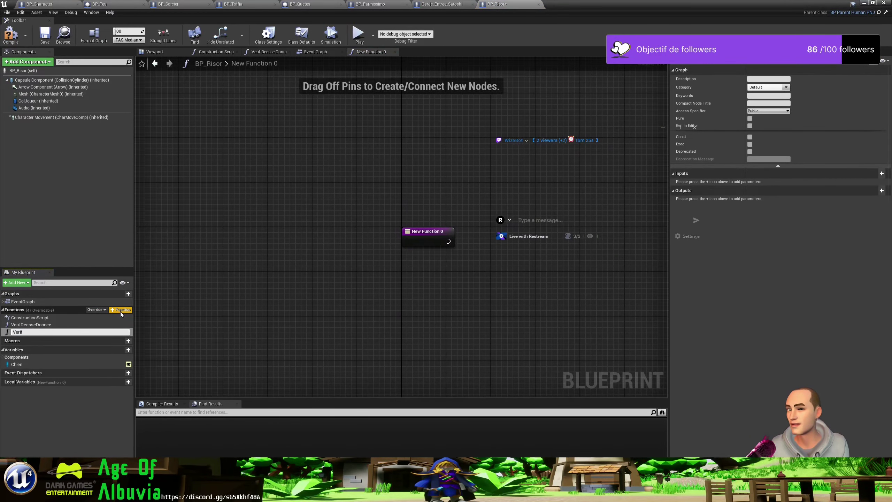
type("QueteChat")
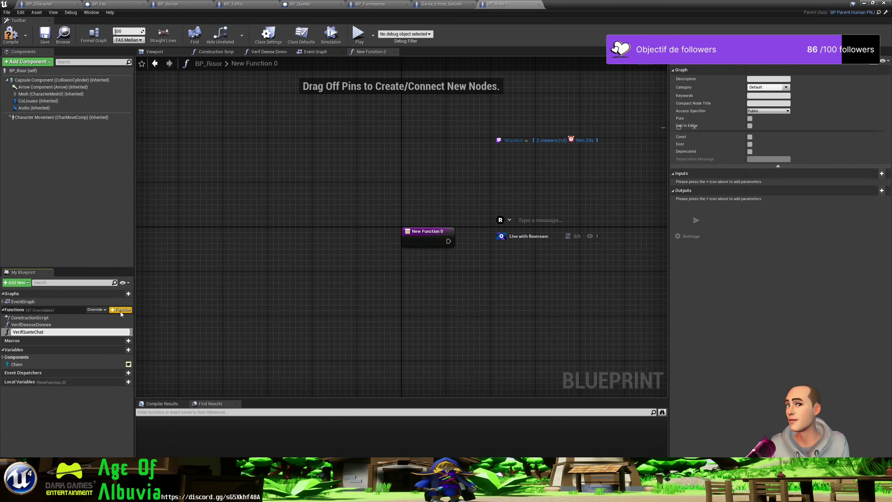
key("Return")
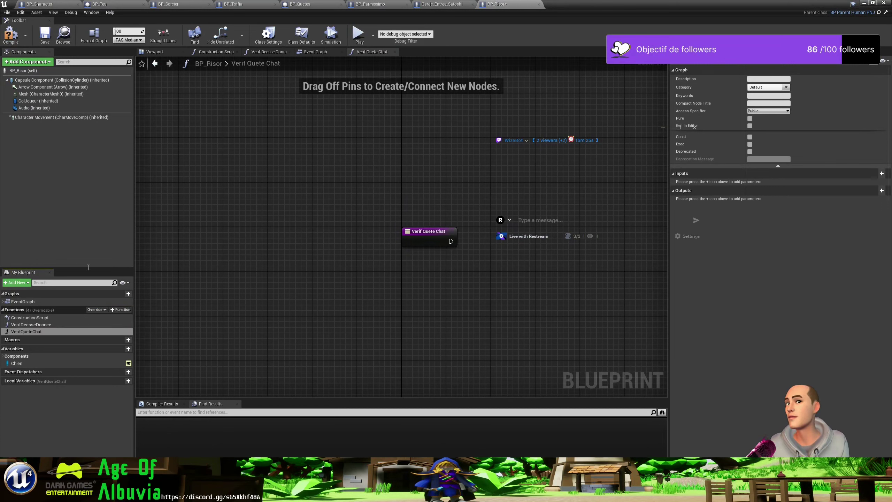
left_click(881, 190)
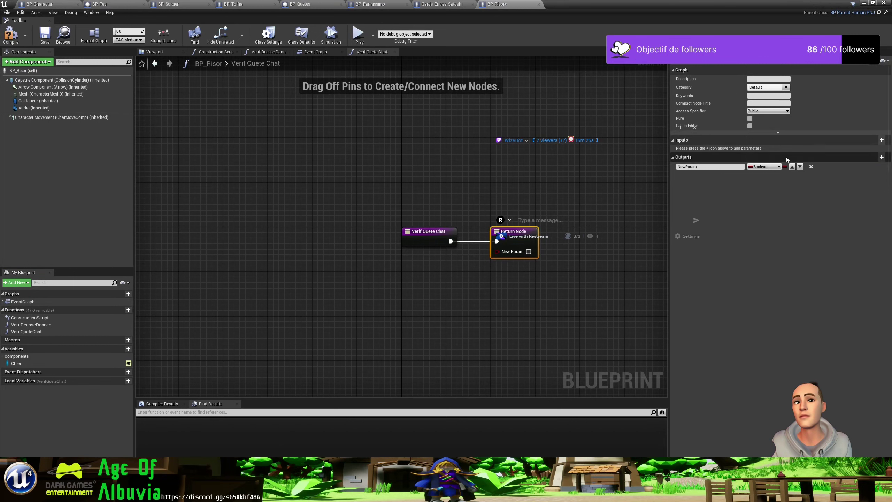
left_click(574, 189)
left_click(14, 39)
left_click(44, 35)
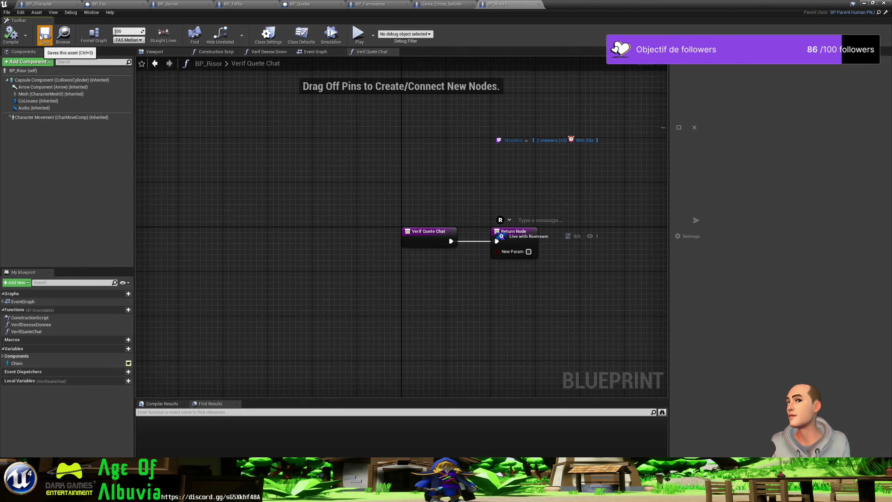
Name the Return Node's output QueteChat and move the node further right
right_click_drag(535, 183, 305, 149)
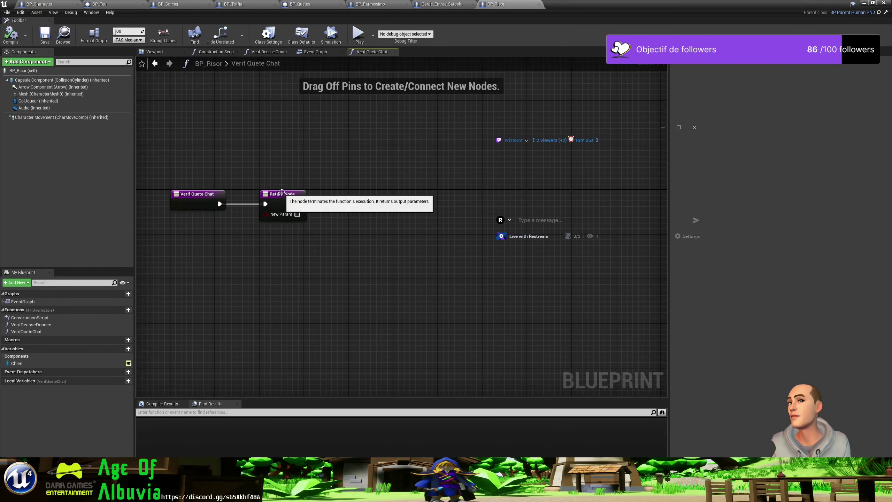
left_click(283, 192)
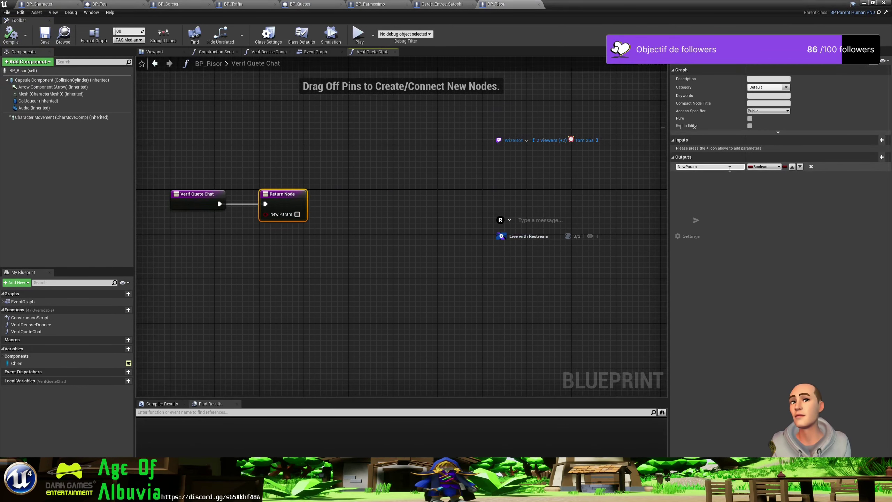
type("Q")
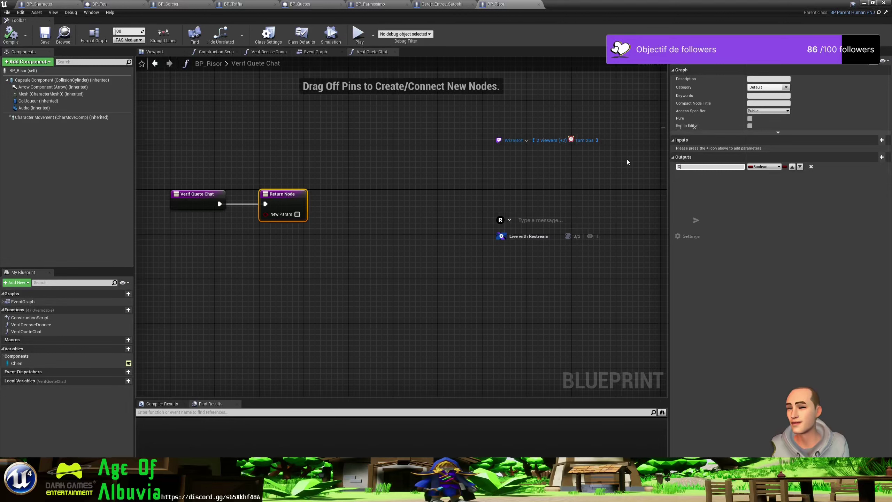
type("ueteChat")
key("Return")
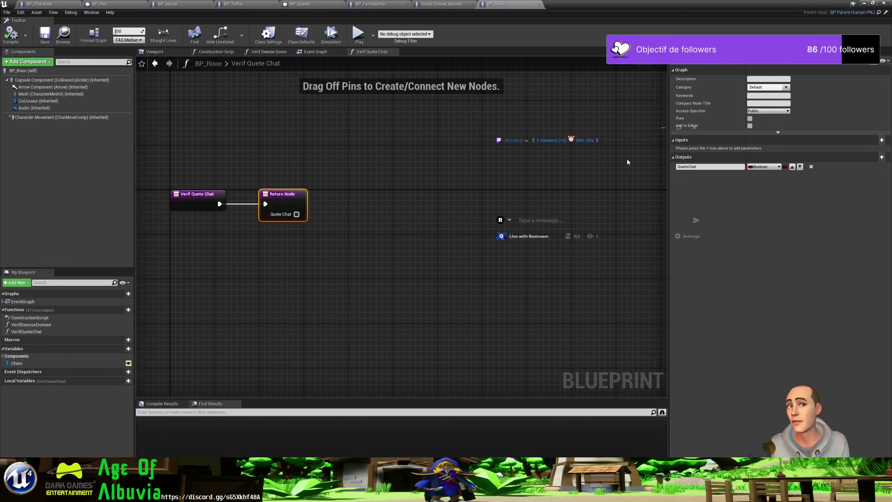
left_click_drag(292, 194, 486, 194)
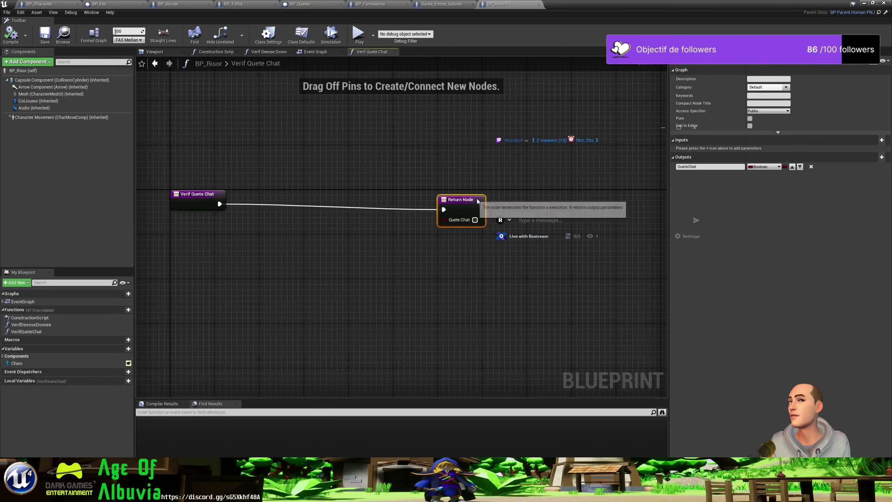
Move the three game instance getter nodes from the Event Graph into VerifQueteChat
left_click(321, 53)
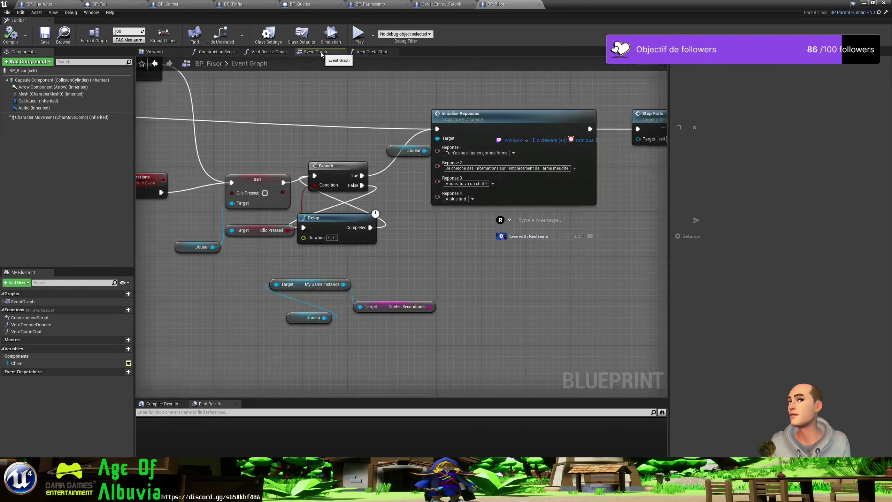
left_click_drag(290, 267, 376, 340)
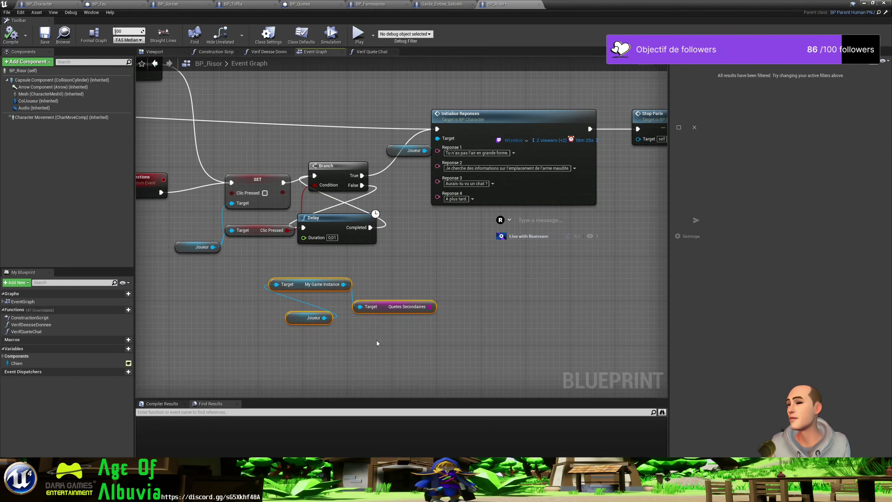
key("Delete")
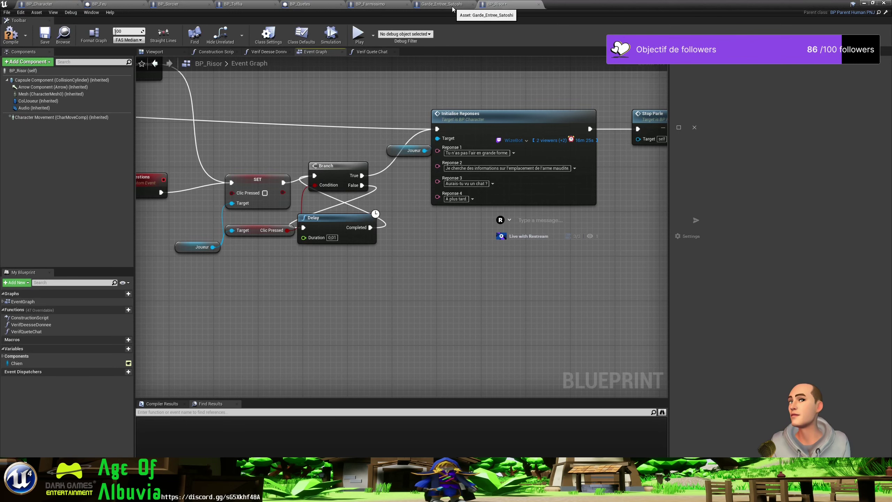
left_click(372, 52)
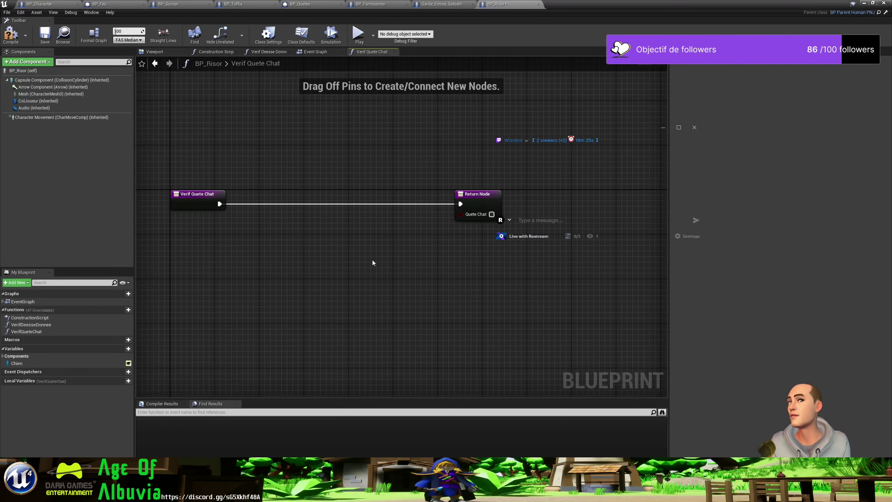
key("ctrl+v")
mouse_move(415, 268)
left_mouse_down()
mouse_move(321, 291)
mouse_move(293, 263)
mouse_move(309, 230)
left_mouse_up()
left_click(328, 265)
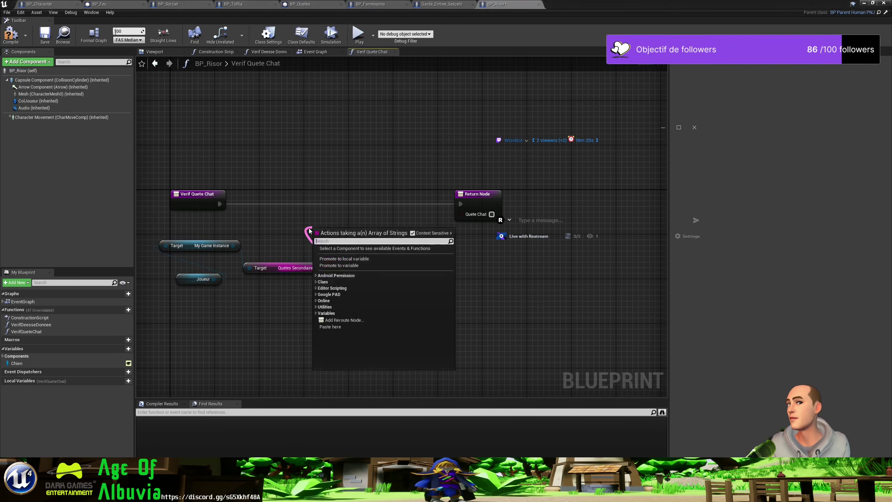
Add a For Each Loop over Quetes Secondaires wired from the function entry, then compile and save
type("for eac")
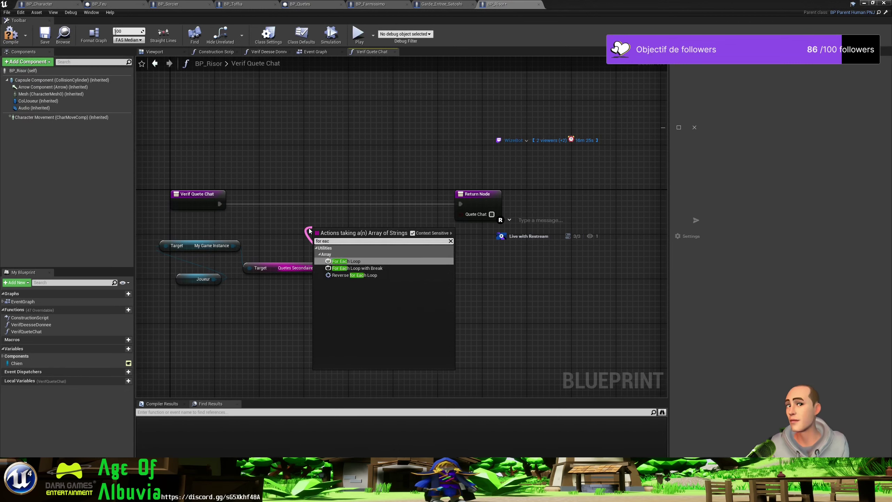
left_click(346, 260)
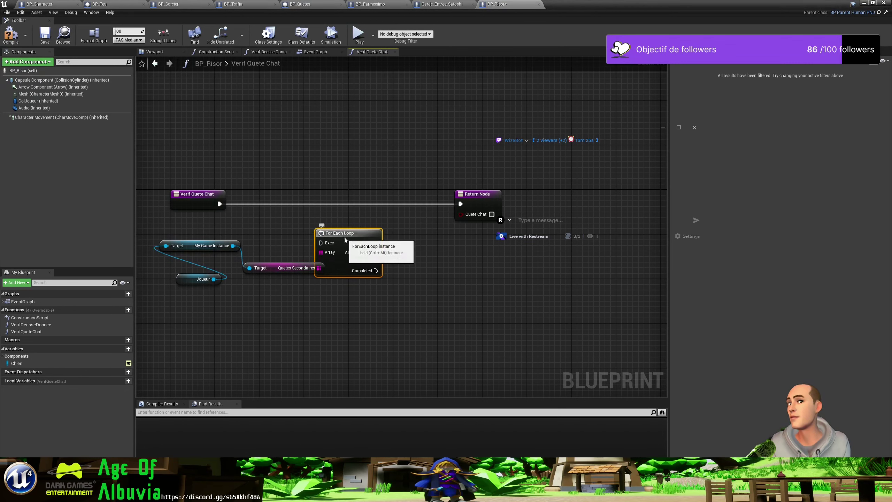
left_click_drag(321, 201, 282, 201)
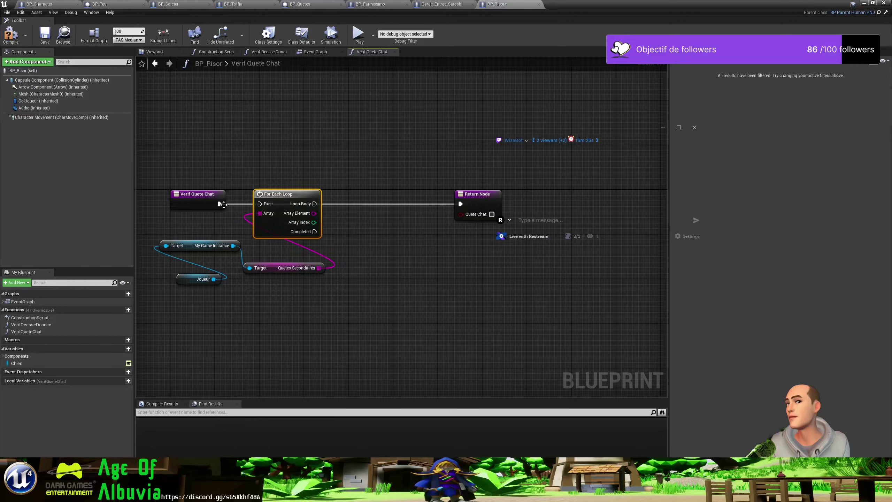
left_click_drag(220, 204, 261, 204)
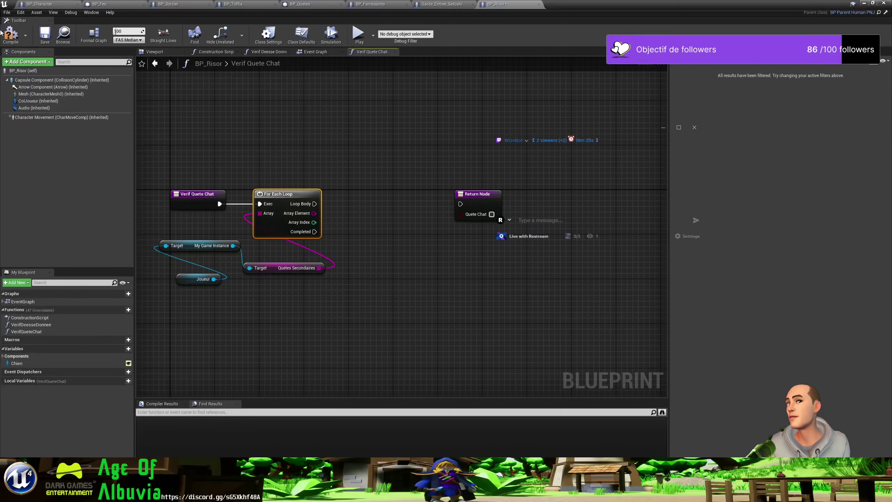
left_click(10, 41)
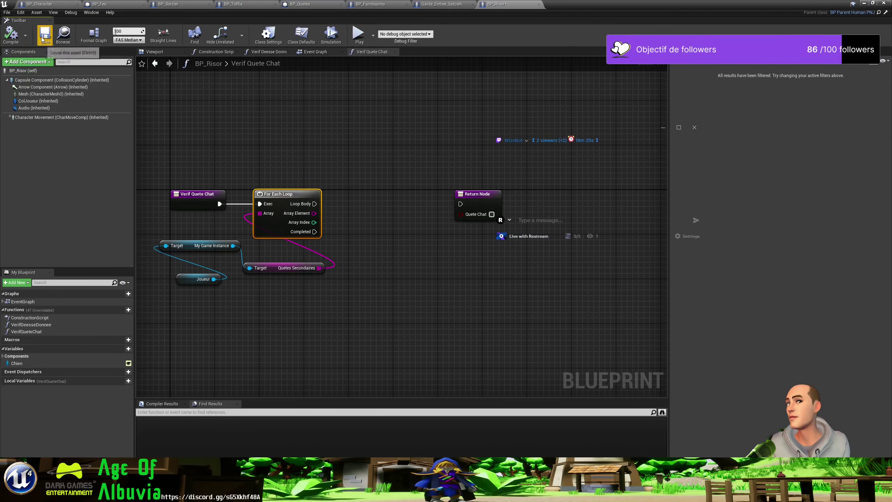
left_click(45, 34)
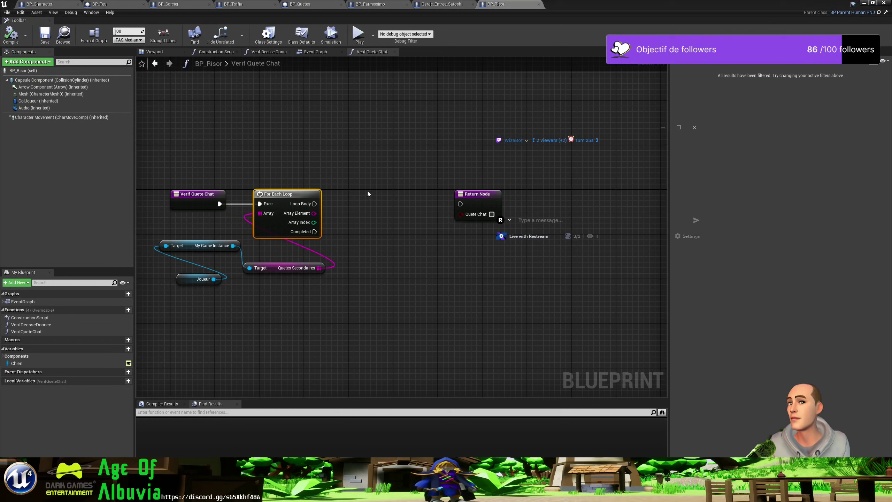
Paste a second Return Node below the first one
left_click(492, 208)
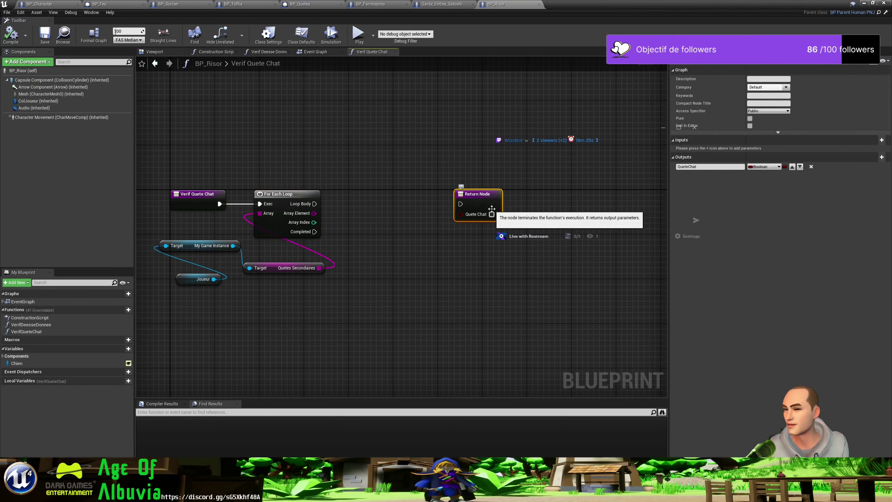
left_click(448, 266)
key("ctrl+v")
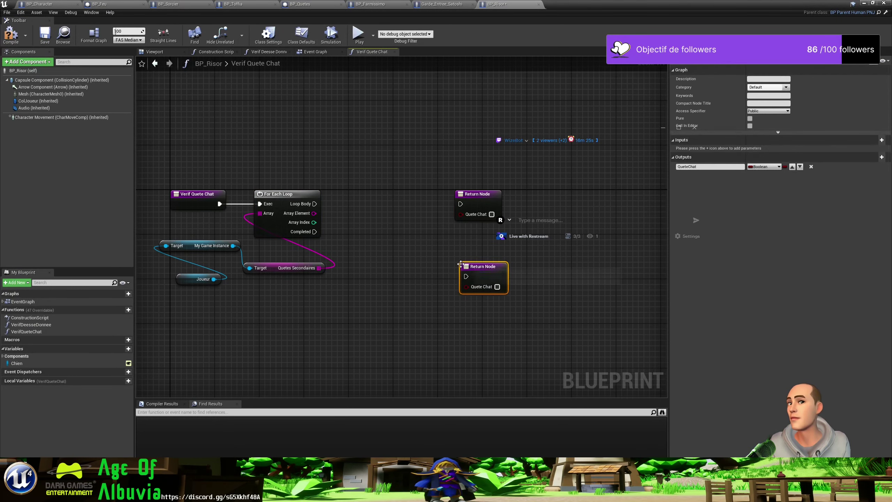
left_click_drag(477, 265, 475, 247)
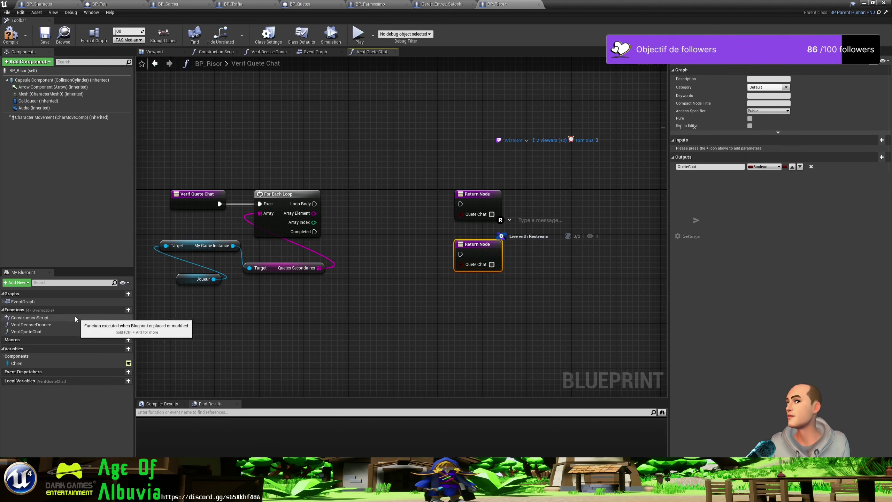
Add a ChatTrouve local variable and place a SET ChatTrouve node beside the Return Node
left_click(118, 381)
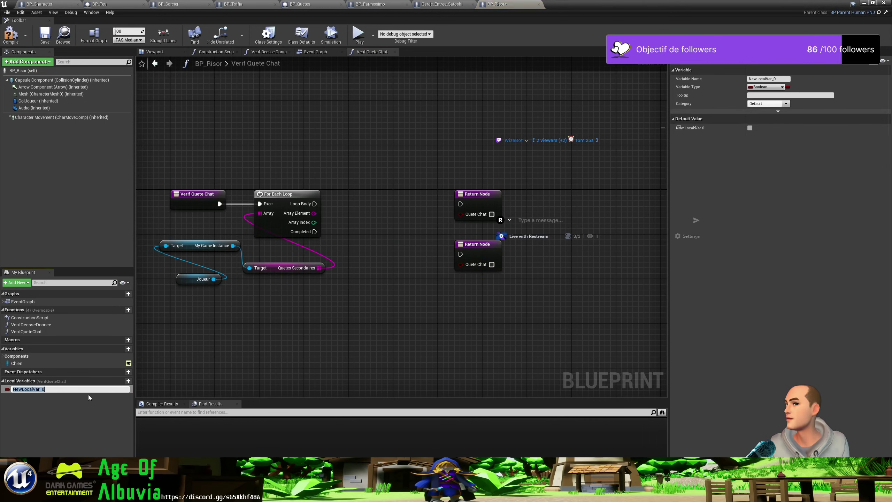
type("ChatTr")
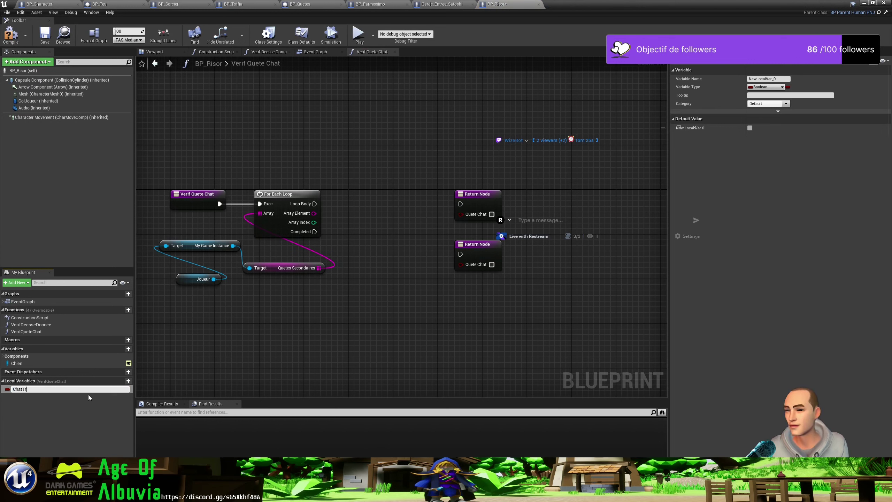
type("ouve")
key("Return")
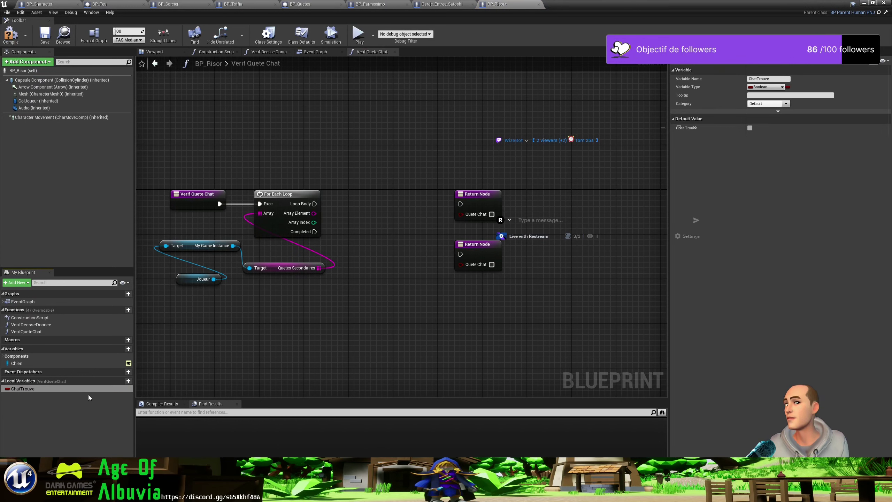
left_click_drag(28, 390, 357, 266)
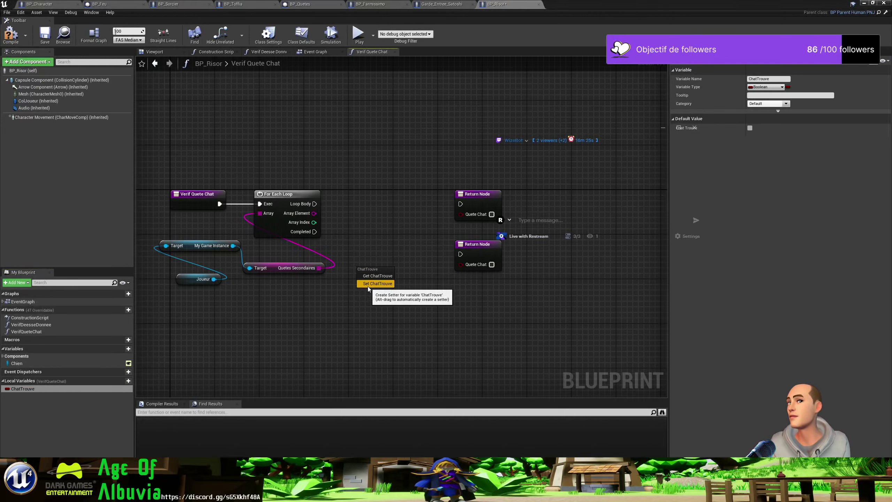
left_click(368, 286)
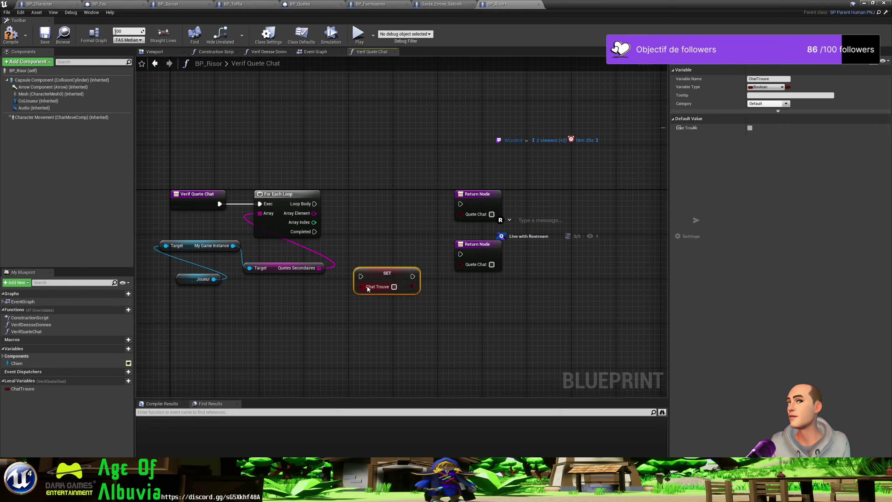
mouse_move(384, 280)
left_mouse_down()
mouse_move(411, 193)
mouse_move(400, 206)
left_mouse_up()
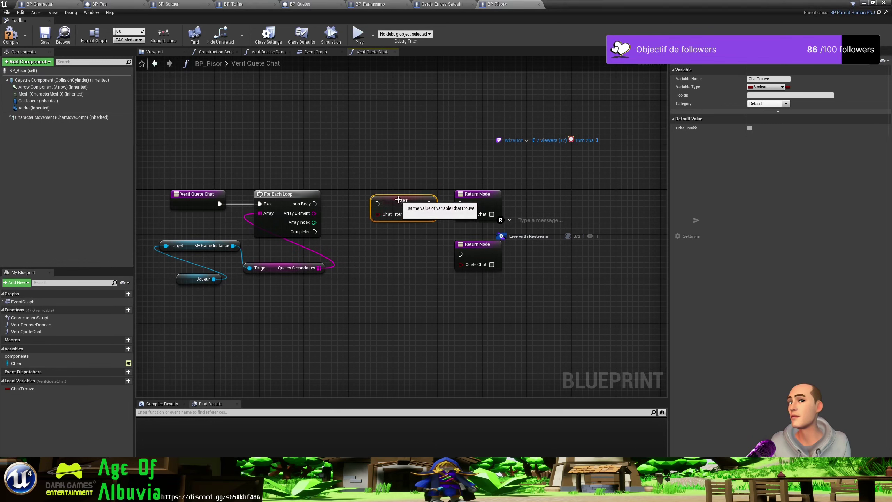
Delete the extra Return Node, add a ChatTrouve getter, and wire loop Completed to Return
left_click(477, 245)
key("Delete")
left_click_drag(471, 197, 476, 258)
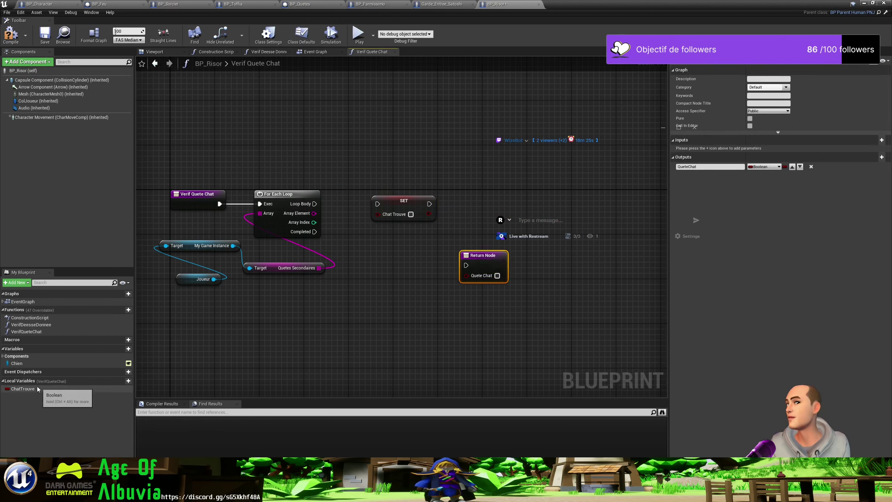
mouse_move(22, 388)
left_mouse_down()
mouse_move(462, 286)
mouse_move(466, 276)
left_mouse_up()
left_click(425, 298)
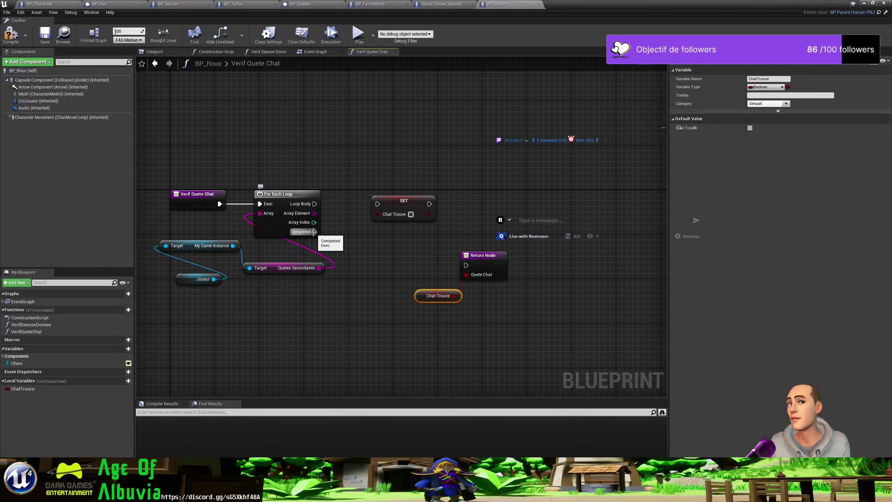
left_click_drag(313, 231, 466, 264)
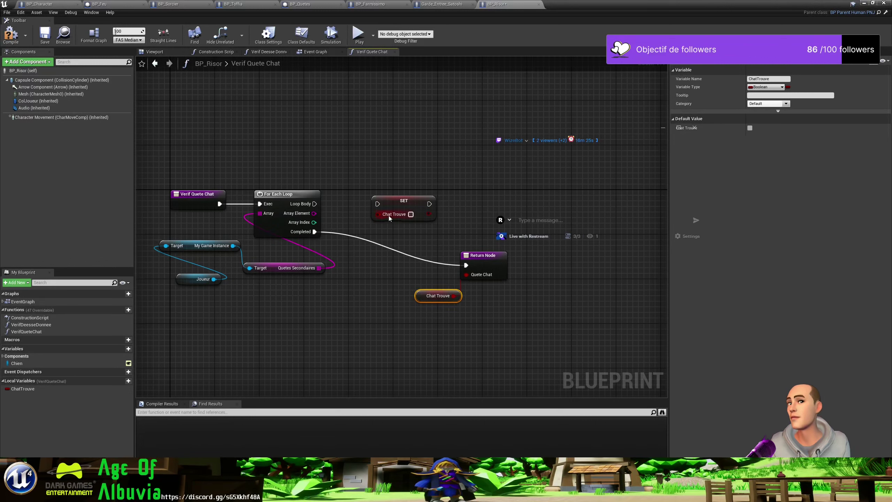
left_click_drag(395, 204, 513, 199)
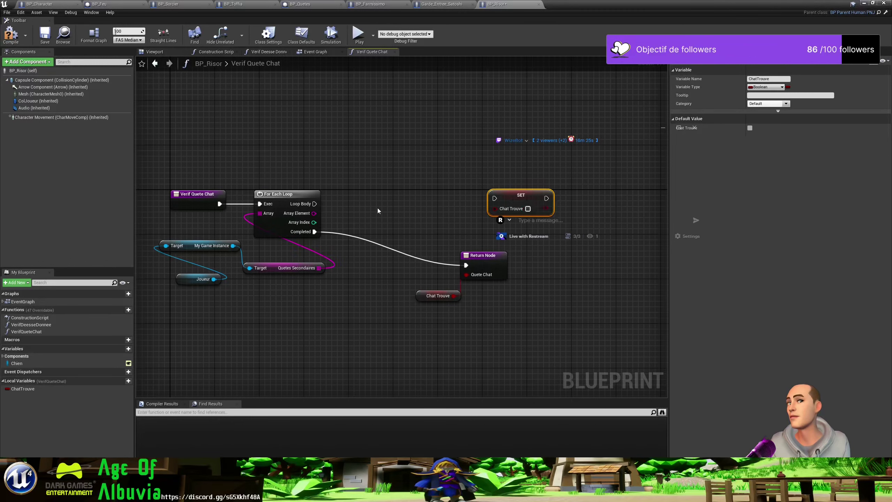
Add a Branch after Loop Body and a string Equal node fed by Array Element
left_click_drag(314, 204, 377, 206)
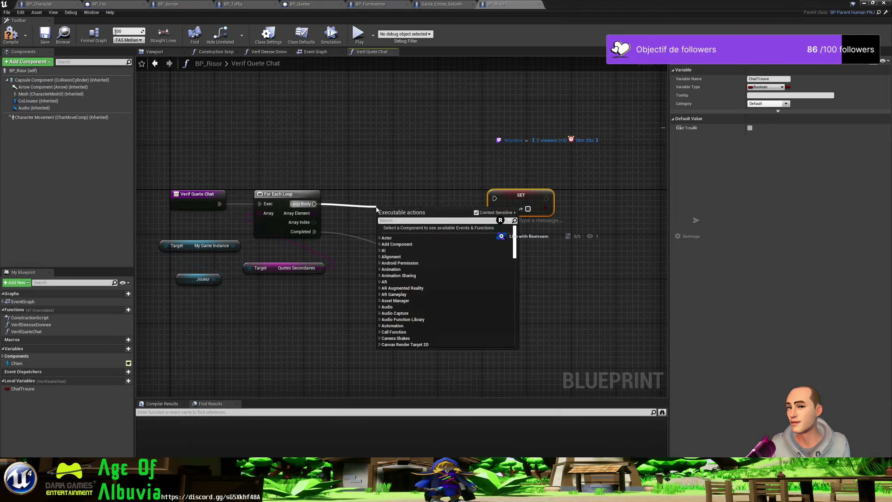
type("branch")
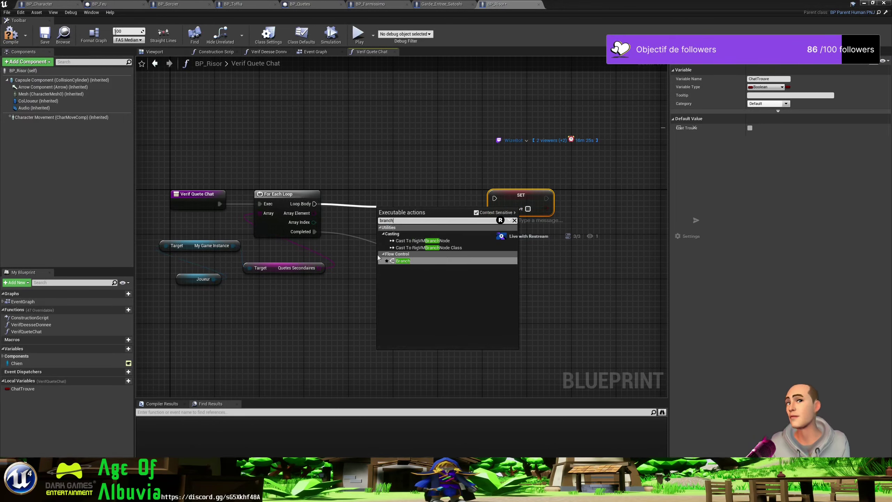
left_click(402, 261)
left_click_drag(389, 211, 388, 195)
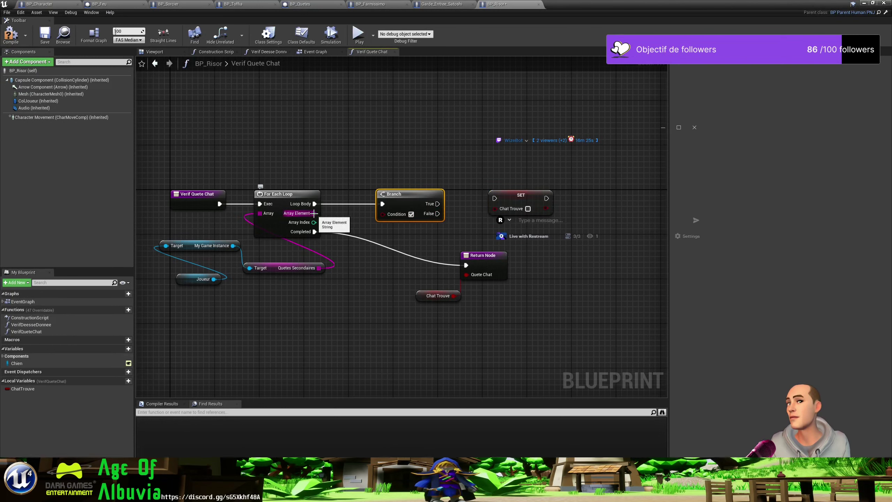
left_click_drag(314, 213, 338, 258)
type("=")
left_click(367, 290)
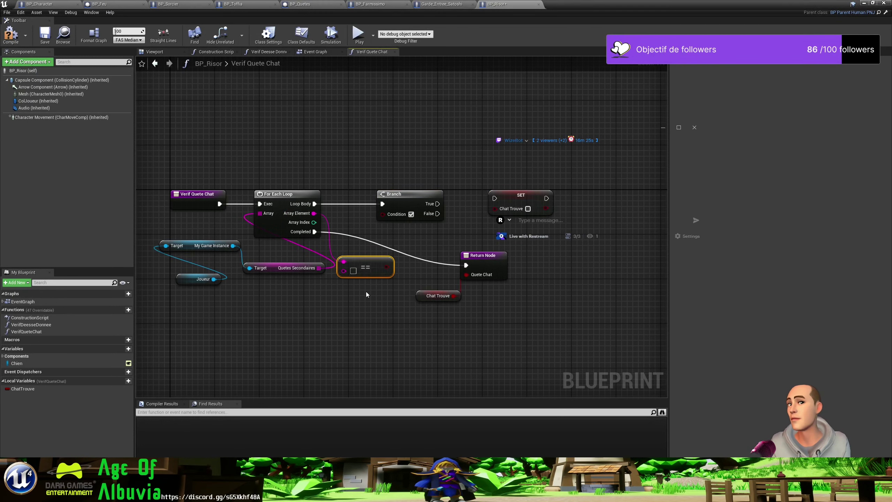
left_click(361, 315)
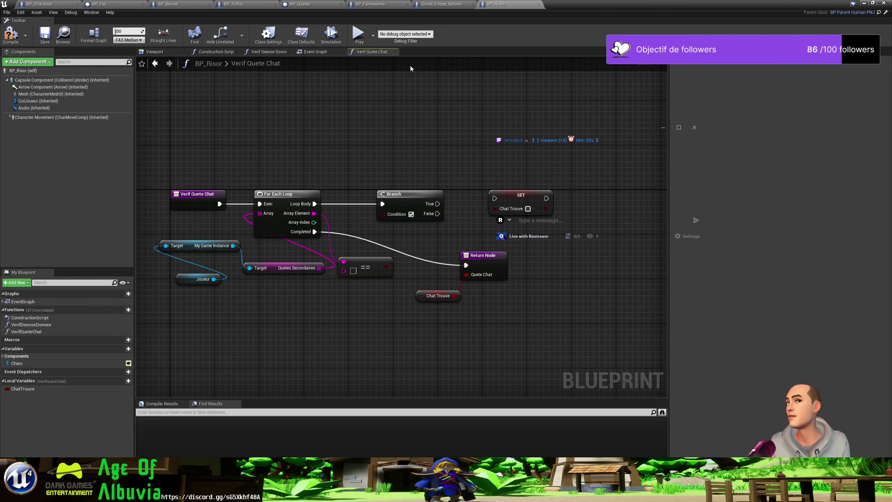
Find MyGameInstance by searching 'gameins' in the Content Browser, open it, and select its QuetesSecondaires string array
left_click(864, 3)
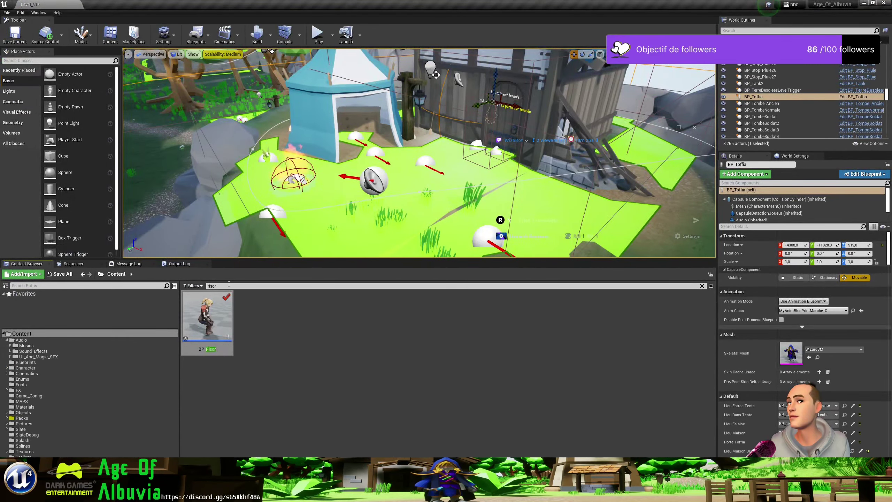
key("BackSpace")
key("BackSpace")
key("BackSpace")
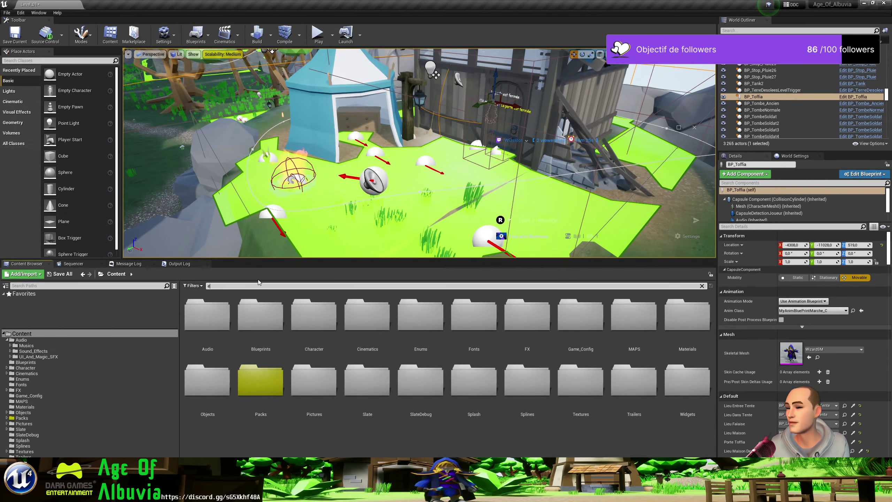
type("en")
key("BackSpace")
key("BackSpace")
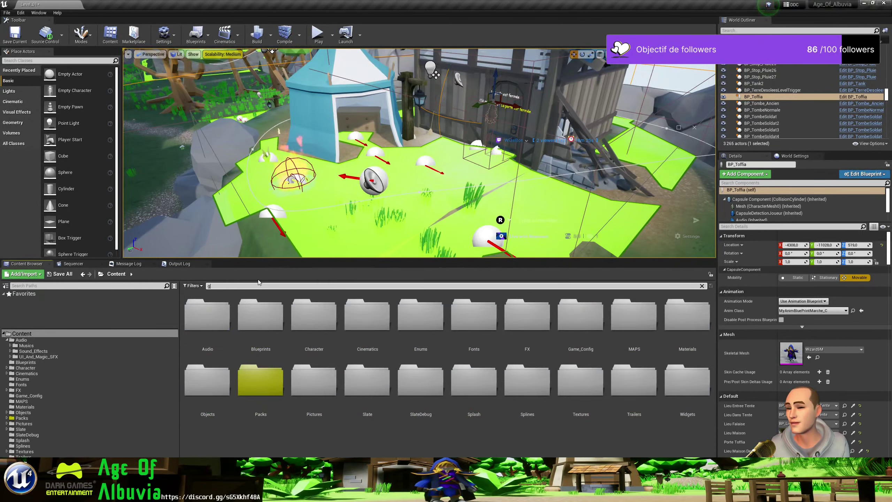
type("gameins")
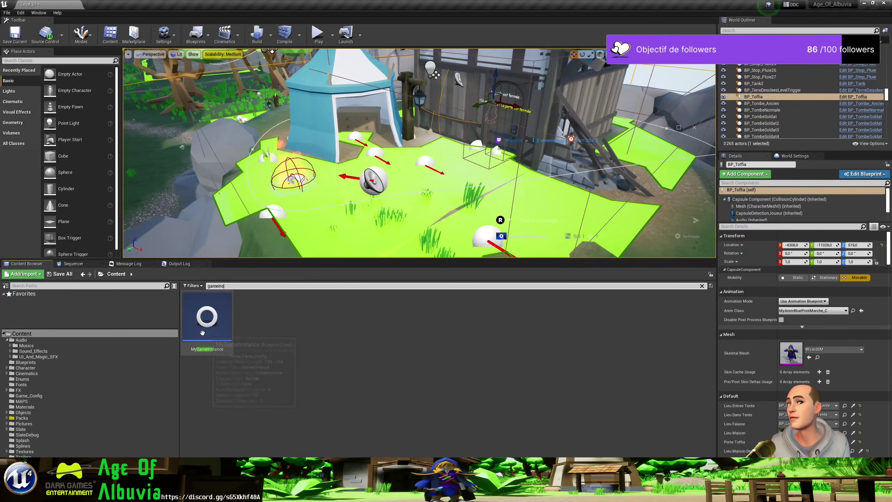
double_click(207, 331)
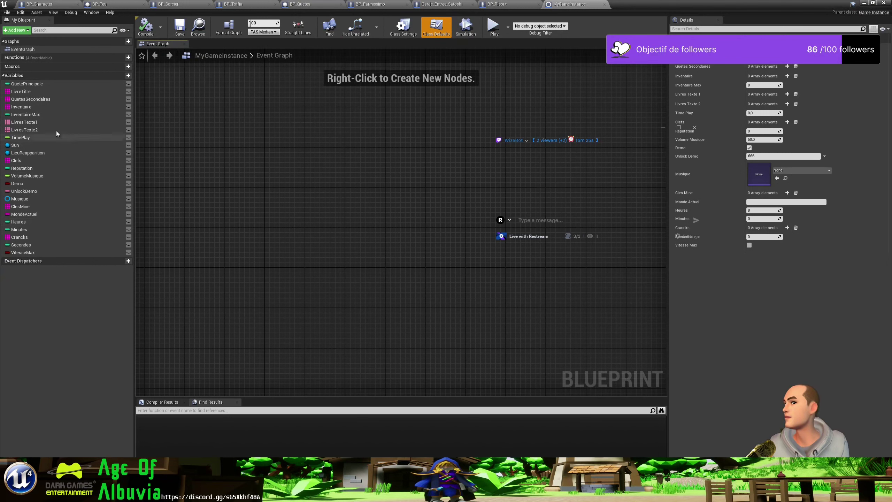
left_click(49, 100)
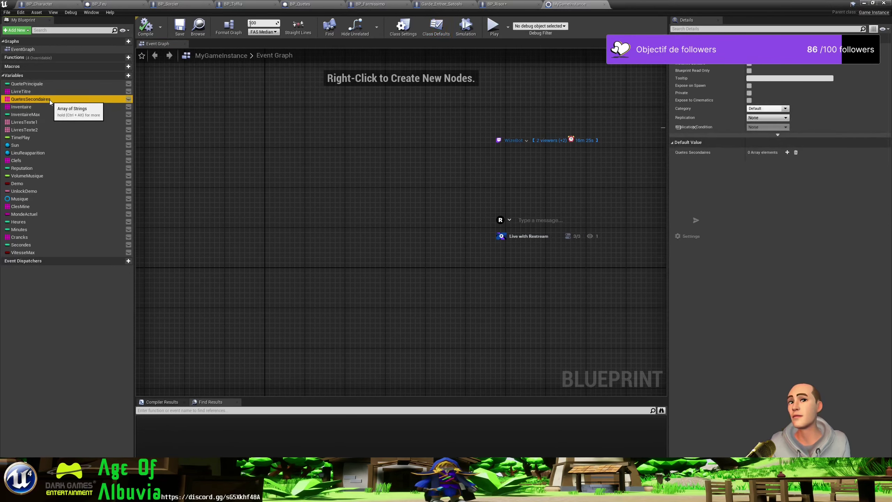
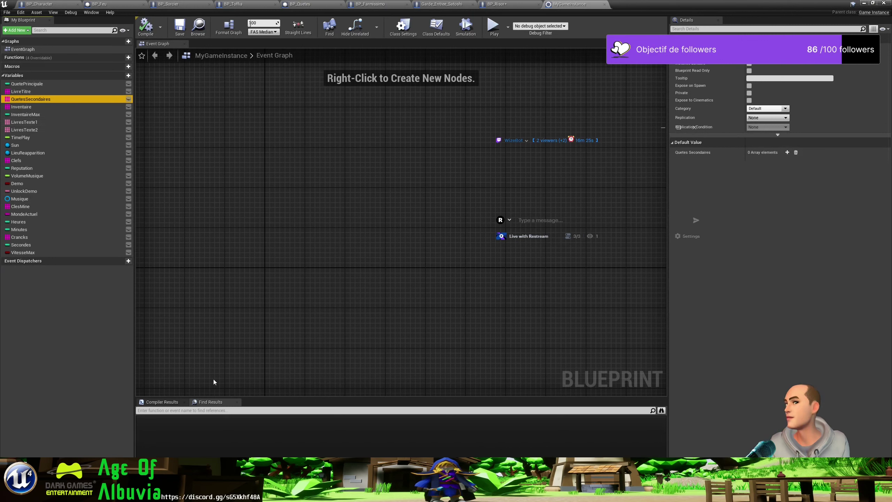
Minimize the MyGameInstance Blueprint and orbit the level to BP_Mistis beside a village house door
left_click(91, 13)
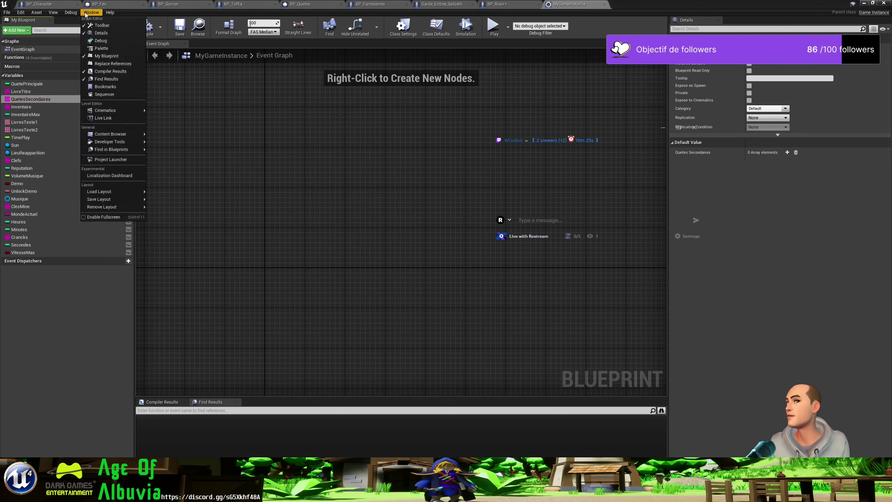
left_click(866, 4)
left_click(865, 3)
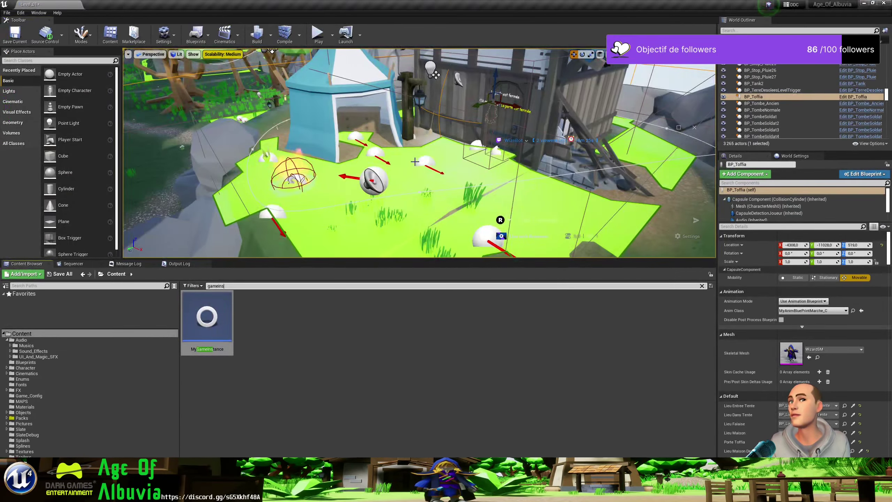
mouse_move(205, 204)
right_mouse_down()
mouse_move(224, 190)
mouse_move(404, 190)
right_mouse_up()
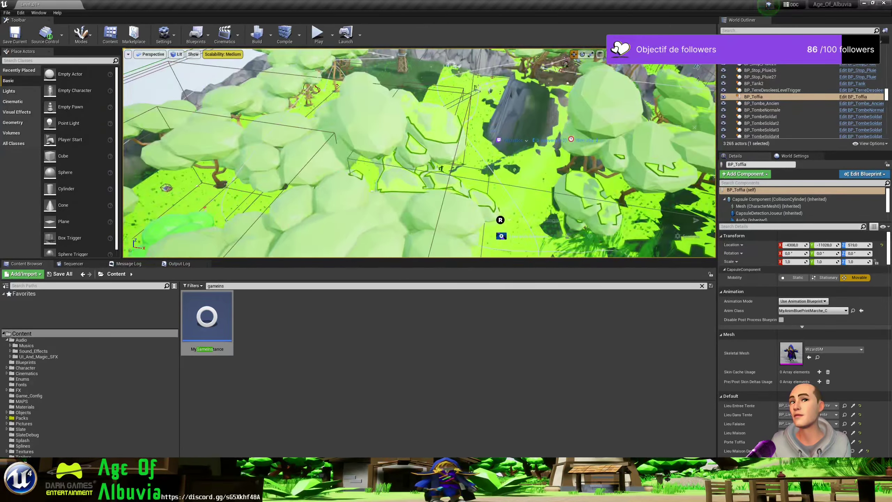
right_click_drag(419, 153, 456, 158)
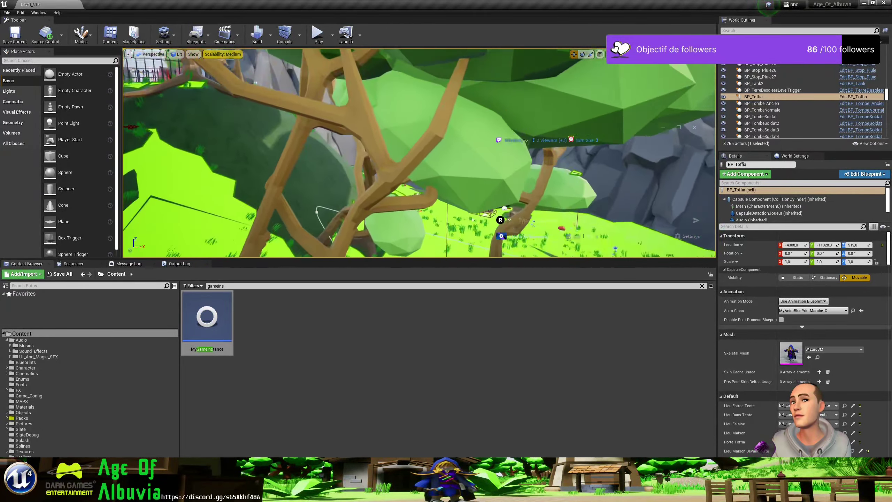
scroll(414, 186, "down", 5)
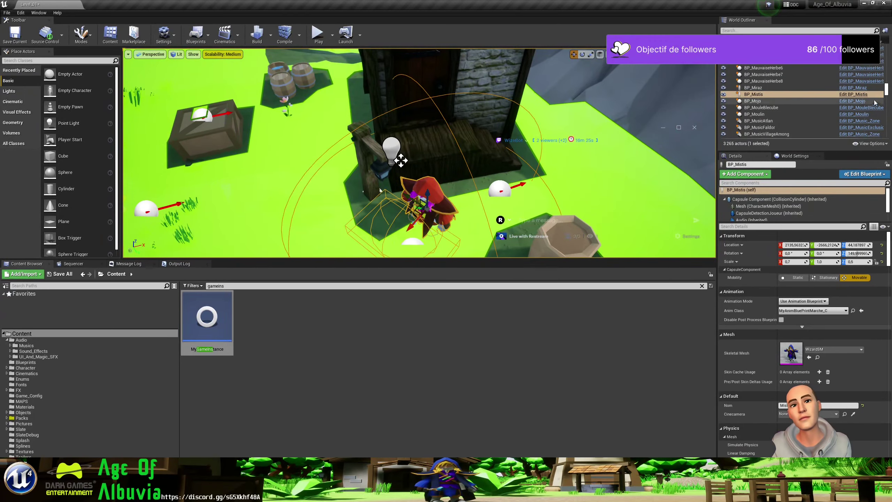
Switch to BP_Mistis's Event Graph and inspect the Cherche Chats comment's quest-check nodes
key("alt+Tab")
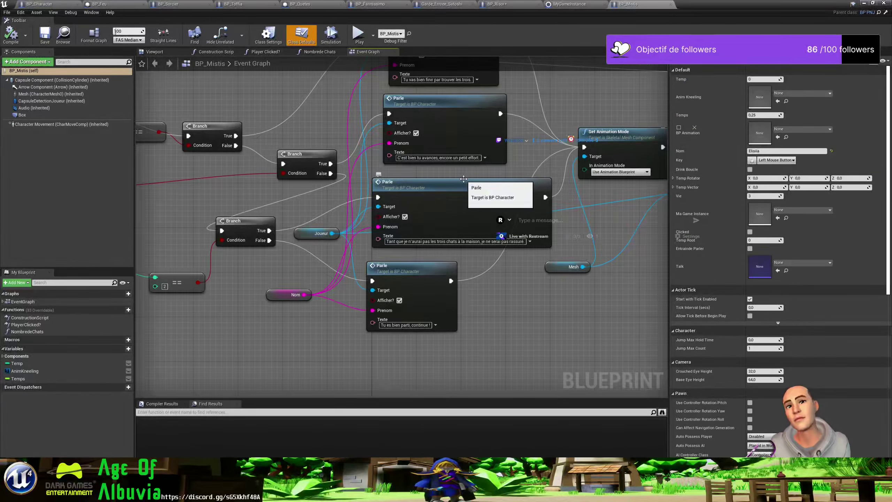
scroll(459, 186, "down", 2)
scroll(459, 190, "down", 2)
scroll(462, 196, "down", 3)
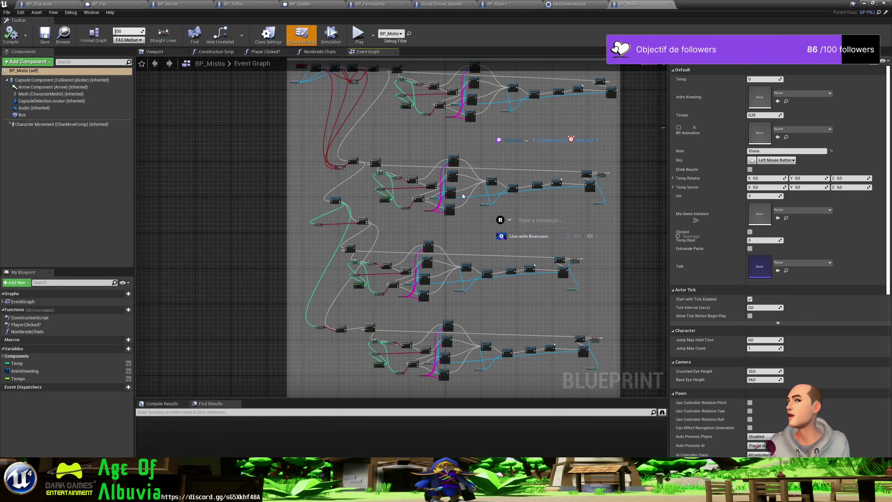
right_click_drag(490, 158, 476, 296)
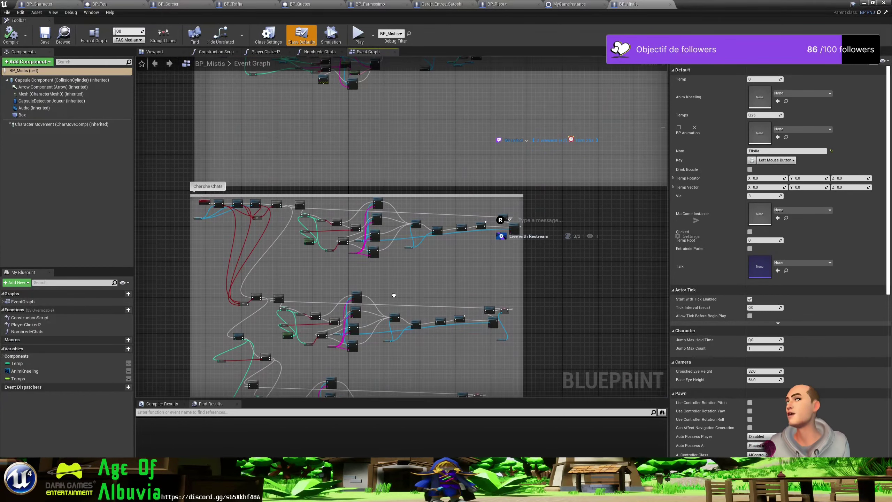
scroll(317, 187, "up", 5)
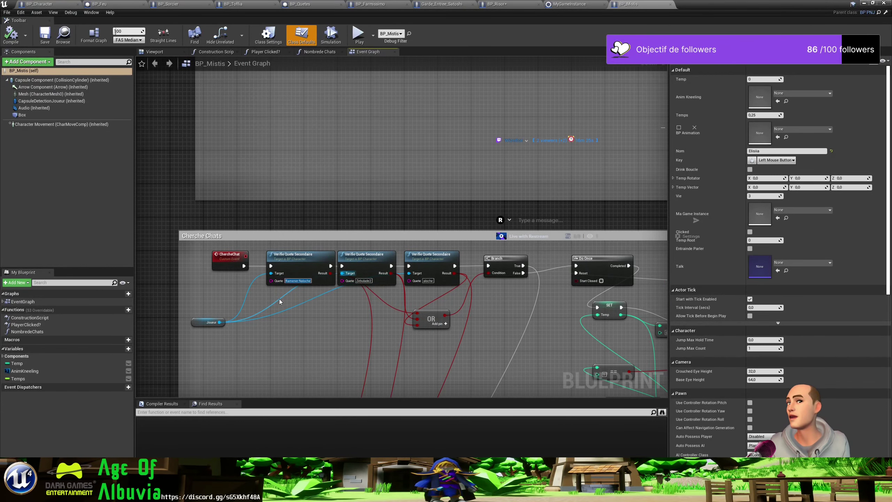
right_click_drag(287, 290, 356, 289)
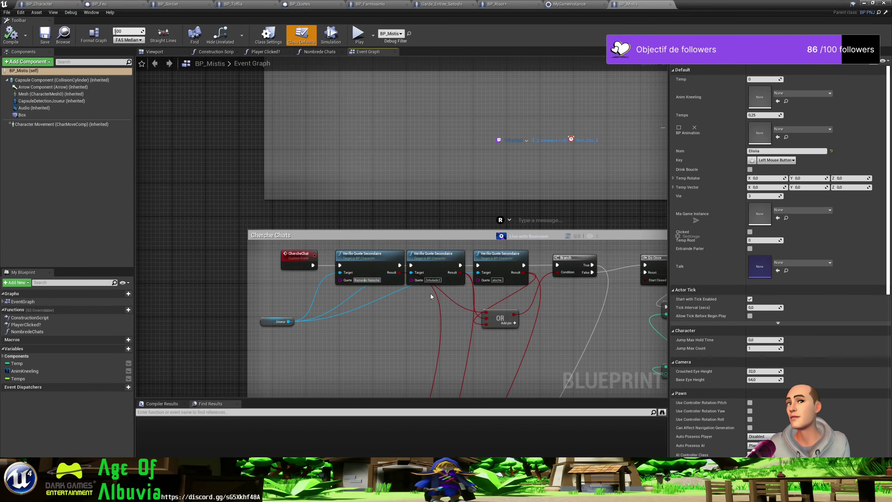
right_click_drag(431, 293, 312, 305)
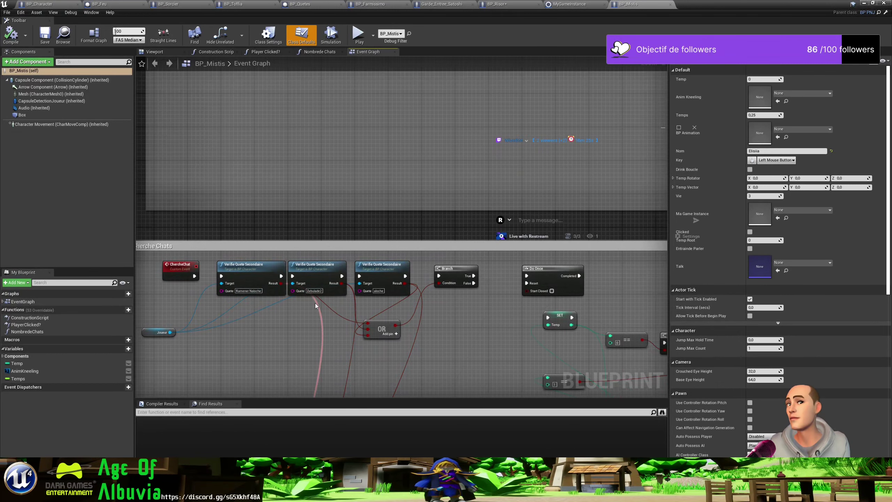
Inspect the upper dialogue graph with its Delay, Branch, Reset Quete and Initialise Reponses nodes
scroll(315, 302, "down", 1)
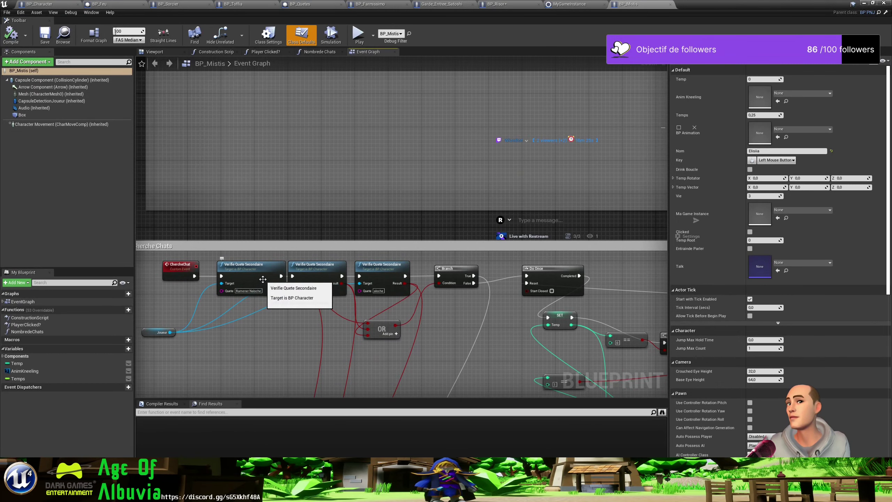
scroll(262, 281, "down", 4)
right_click_drag(456, 193, 370, 335)
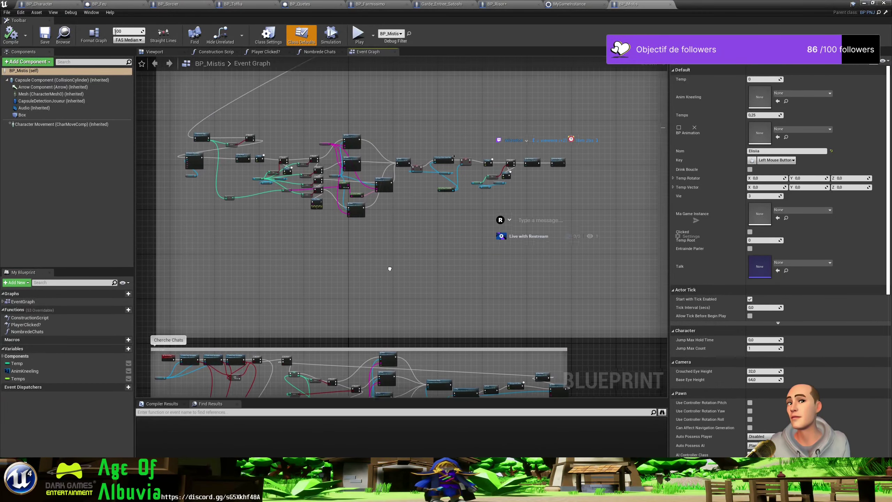
scroll(378, 255, "up", 4)
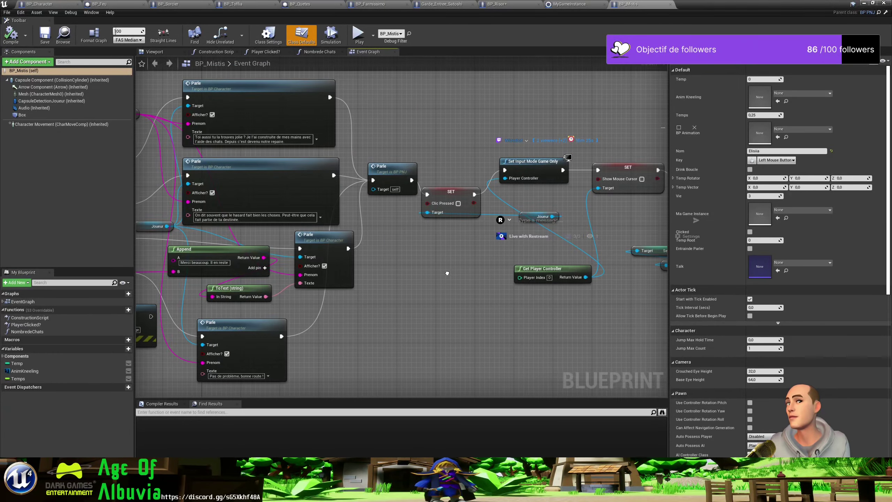
mouse_move(446, 273)
right_mouse_down()
mouse_move(164, 322)
mouse_move(136, 318)
mouse_move(657, 299)
mouse_move(649, 300)
right_mouse_up()
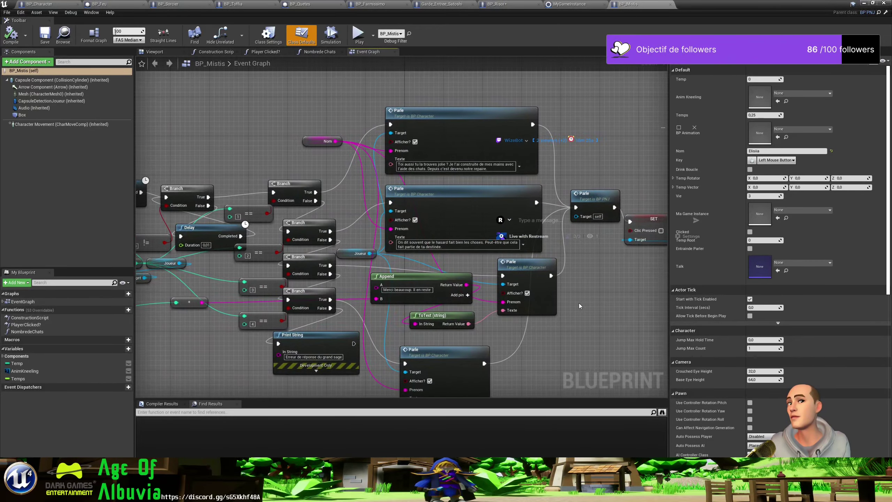
scroll(558, 304, "down", 5)
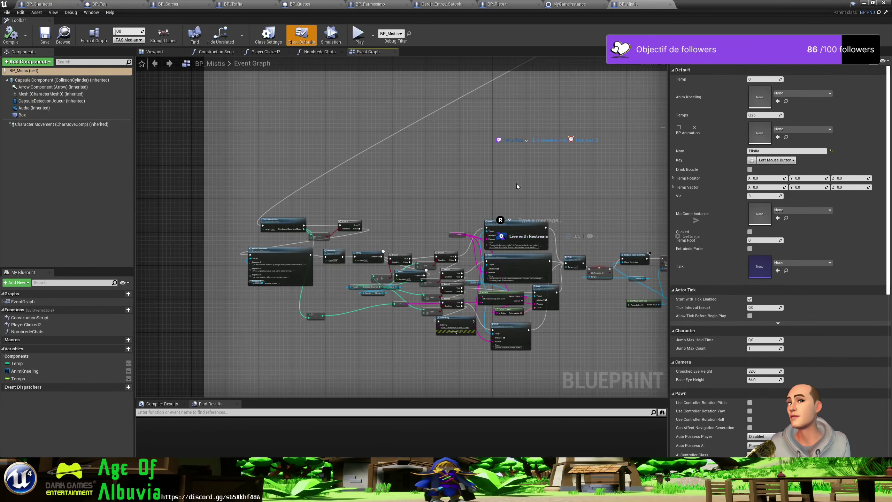
scroll(313, 277, "up", 2)
scroll(313, 277, "up", 3)
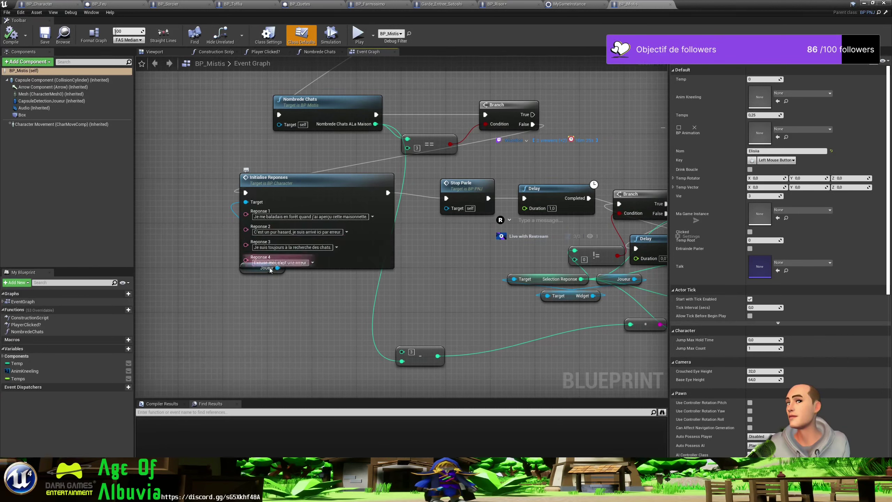
Move the Joueur getter below the Initialise Reponses node
left_click(252, 270)
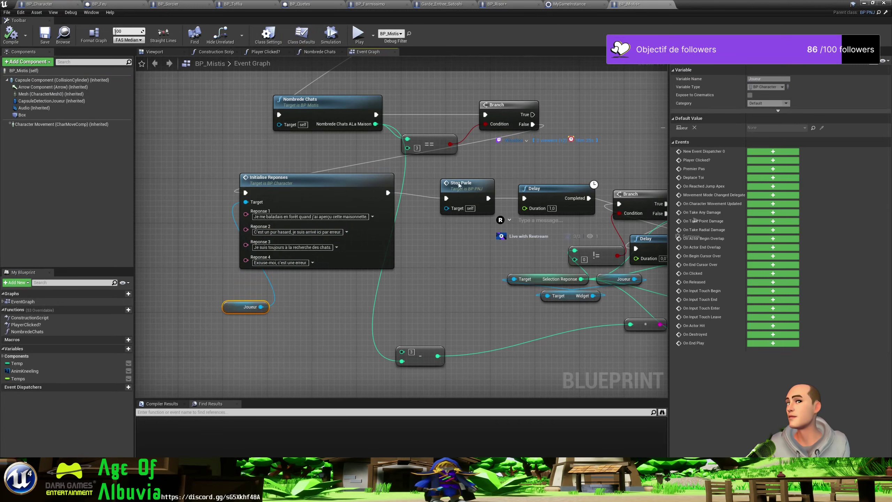
right_click_drag(461, 173, 357, 324)
scroll(395, 274, "down", 3)
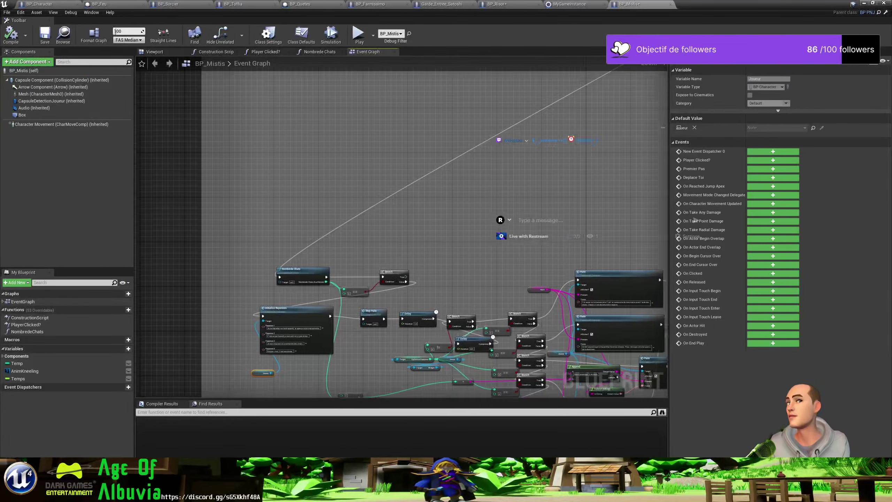
right_click_drag(394, 275, 225, 361)
right_click_drag(402, 226, 204, 285)
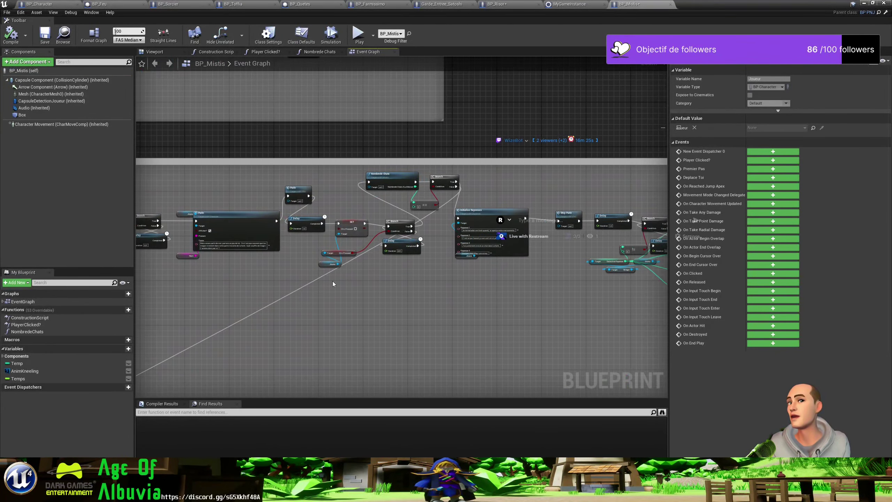
scroll(439, 230, "up", 4)
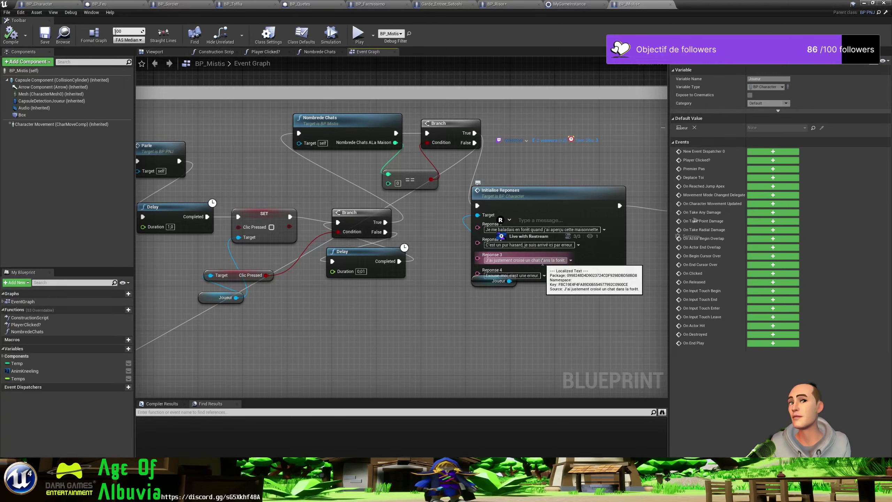
scroll(542, 263, "down", 2)
Review the branches, Parle dialogue lines, Print String, SET, Set Input Mode and Delay nodes
mouse_move(601, 263)
right_mouse_down()
mouse_move(519, 279)
mouse_move(56, 259)
right_mouse_up()
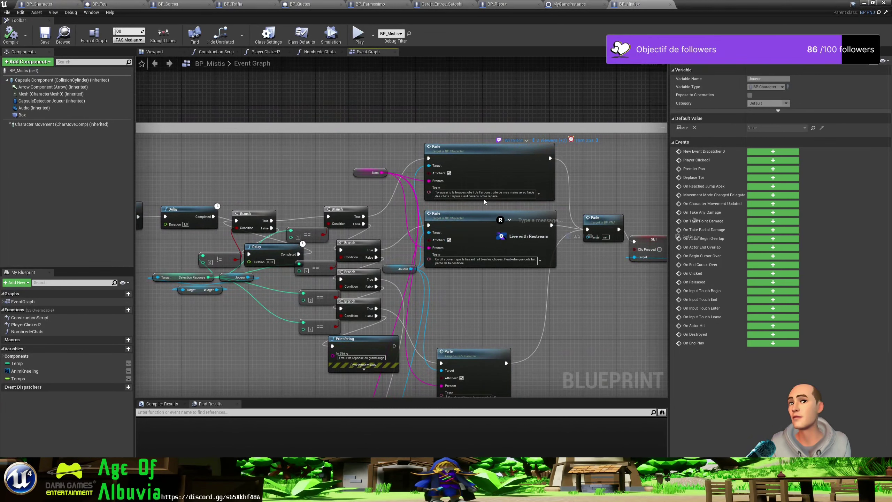
mouse_move(489, 278)
right_mouse_down()
mouse_move(482, 237)
mouse_move(502, 109)
right_mouse_up()
right_click_drag(562, 296, 297, 194)
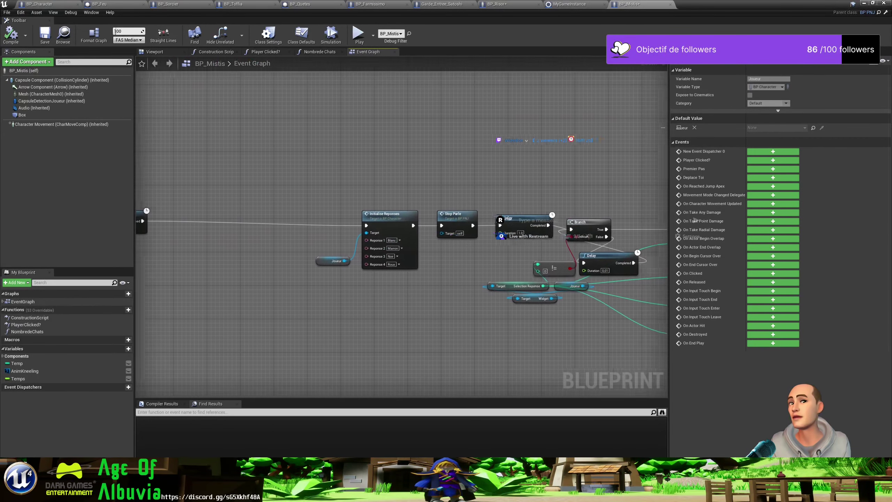
right_click_drag(473, 186, 310, 154)
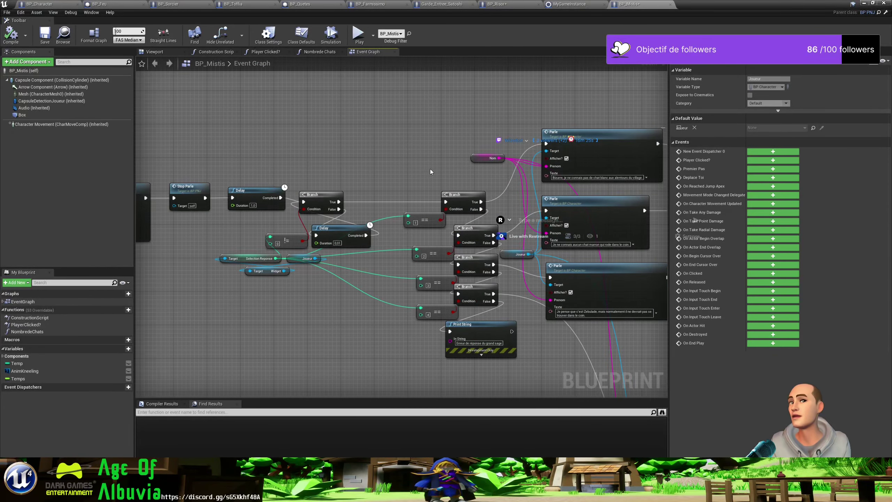
right_click_drag(447, 166, 315, 160)
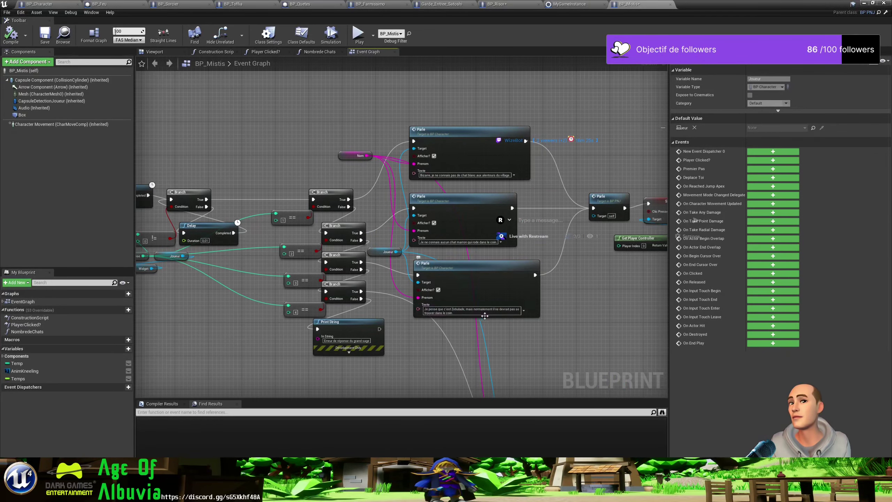
mouse_move(589, 276)
right_mouse_down()
mouse_move(363, 281)
mouse_move(363, 290)
right_mouse_up()
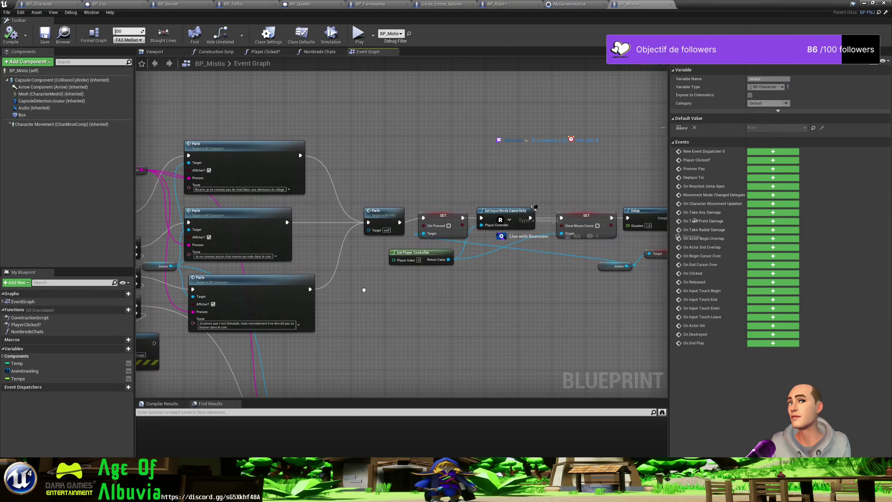
Follow the dialogue chain to its end and the next Initialise Reponses node
scroll(234, 273, "up", 2)
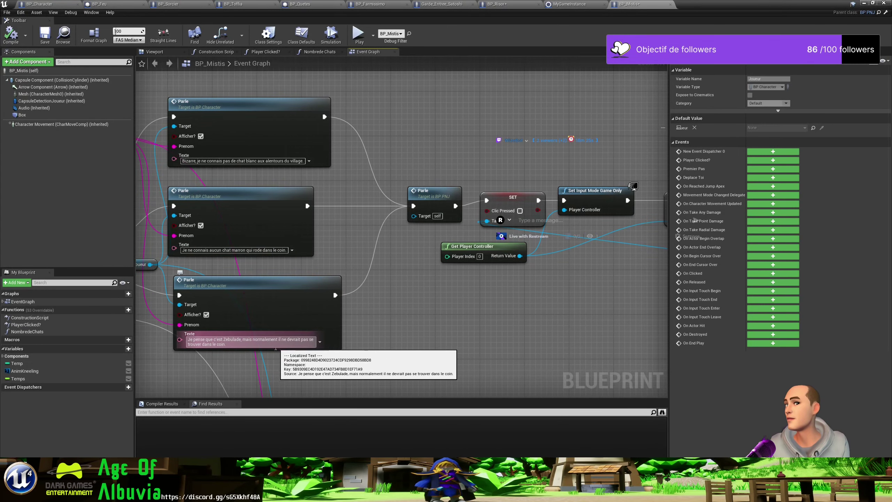
scroll(271, 347, "down", 3)
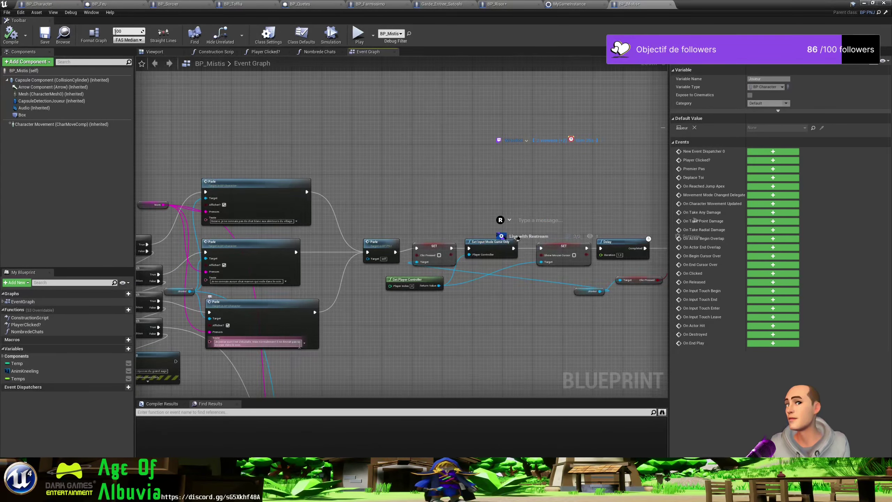
mouse_move(517, 239)
right_mouse_down()
mouse_move(369, 210)
mouse_move(107, 280)
right_mouse_up()
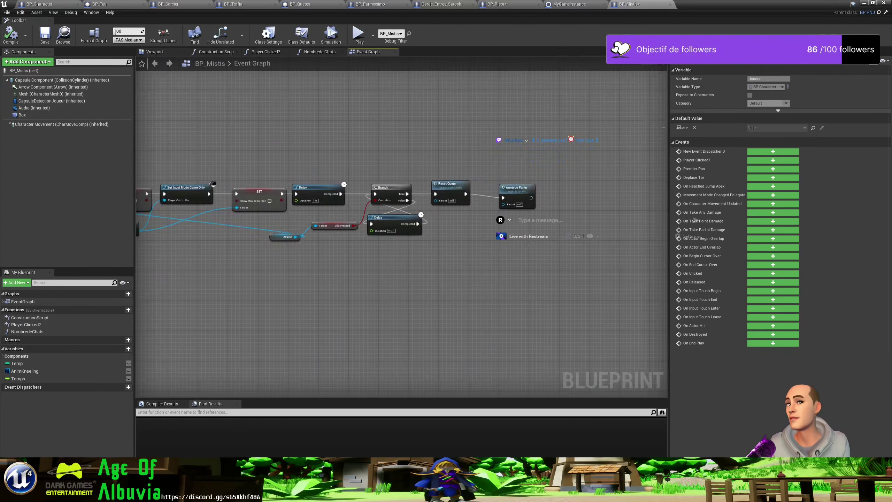
right_click_drag(351, 351, 440, 79)
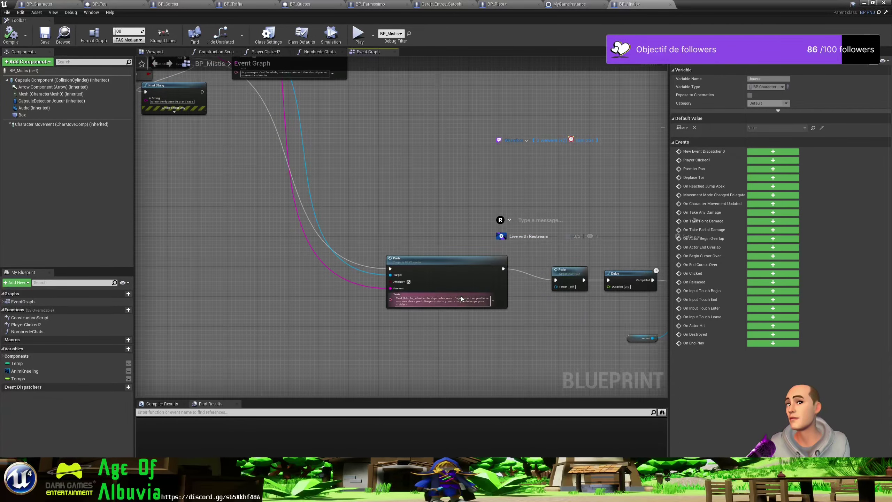
scroll(460, 295, "up", 2)
right_click_drag(552, 307, 230, 293)
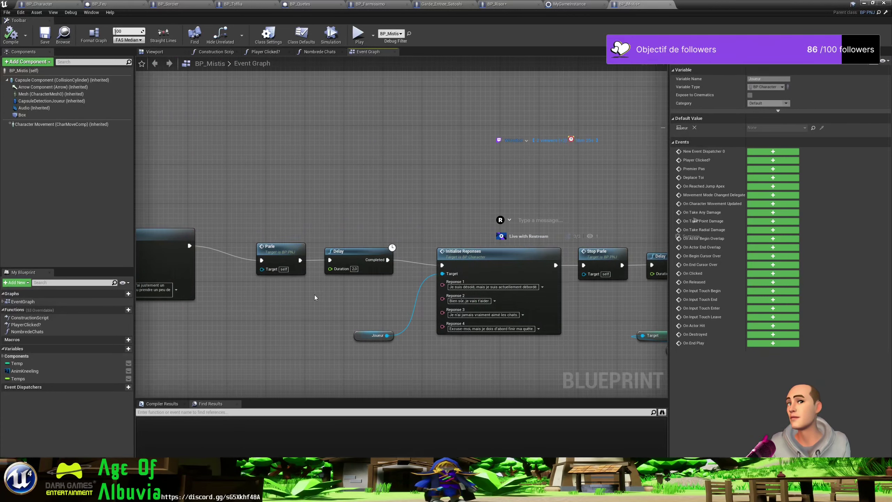
right_click_drag(313, 298, 143, 289)
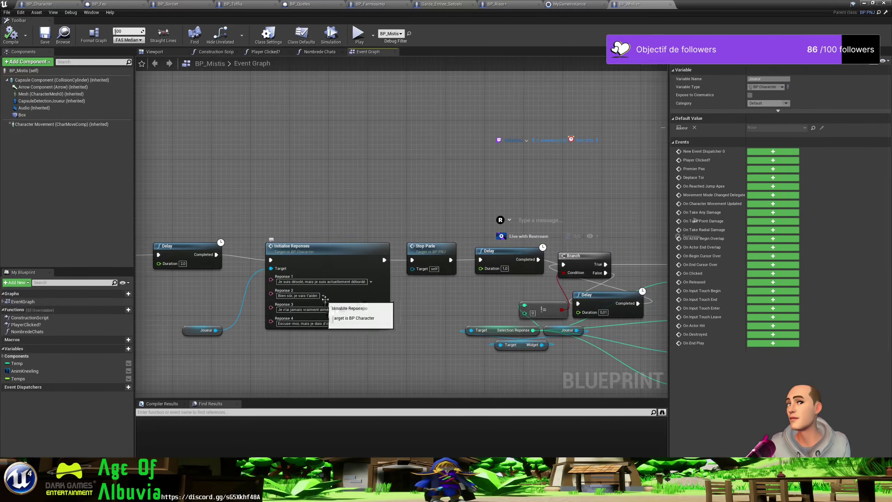
mouse_move(636, 298)
right_mouse_down()
mouse_move(325, 237)
mouse_move(230, 242)
right_mouse_up()
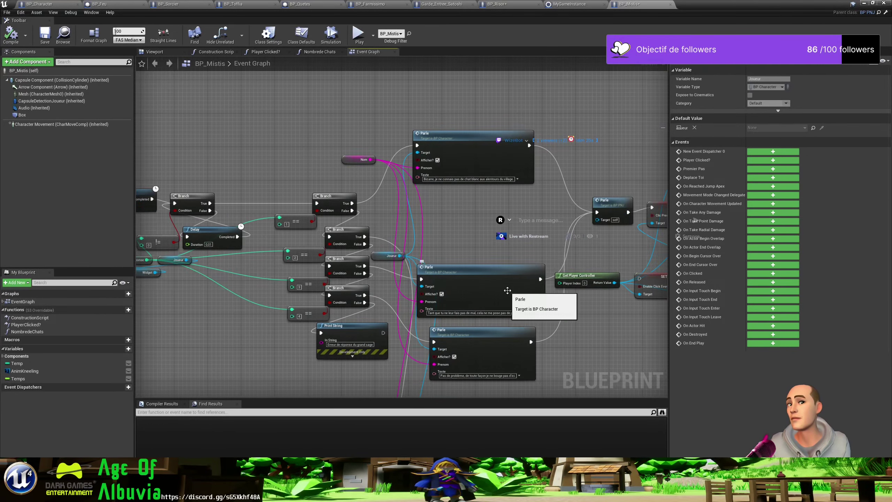
scroll(494, 285, "down", 1)
right_click_drag(196, 282, 425, 283)
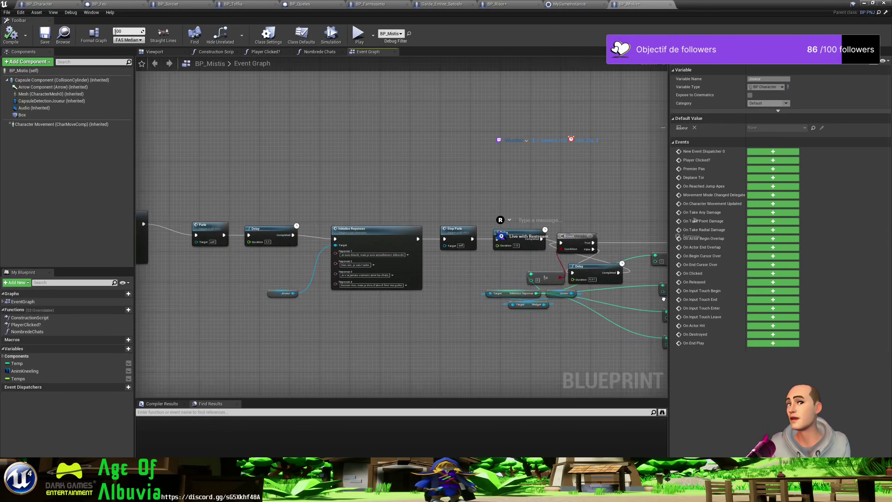
scroll(425, 283, "up", 2)
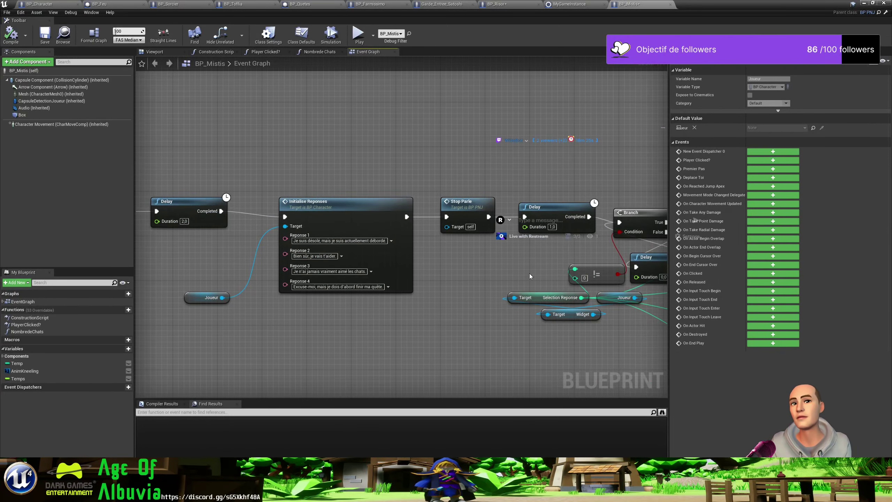
right_click_drag(530, 276, 390, 219)
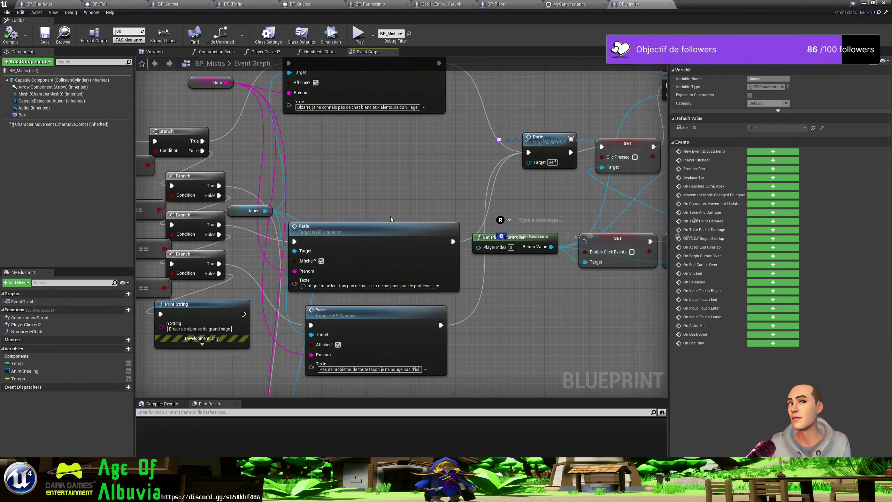
right_click_drag(566, 279, 126, 328)
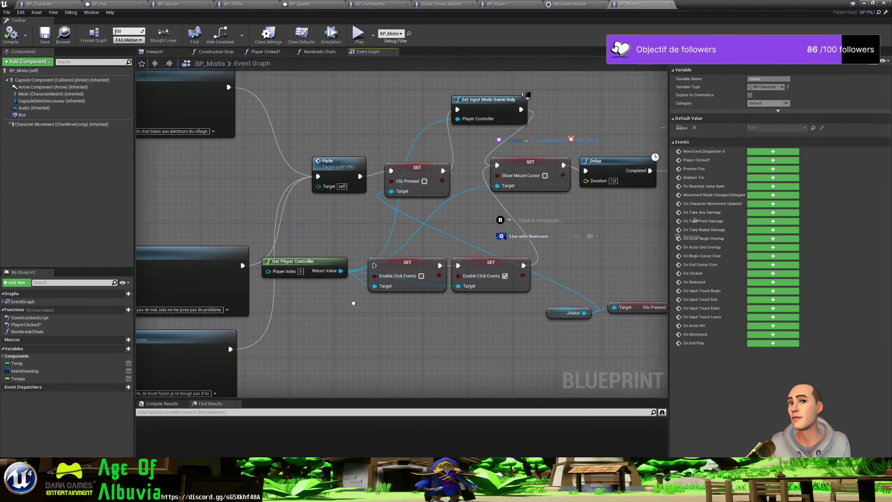
mouse_move(400, 232)
right_mouse_down()
mouse_move(300, 242)
mouse_move(417, 336)
mouse_move(495, 307)
right_mouse_up()
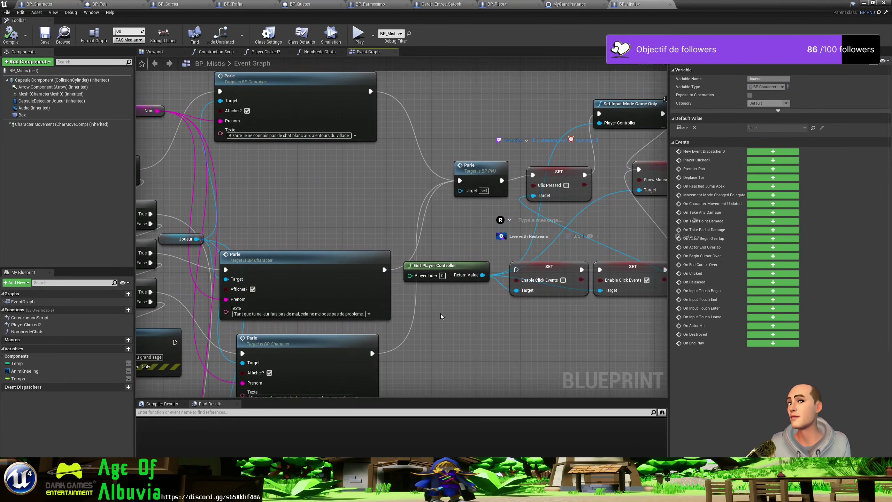
right_click_drag(440, 314, 592, 285)
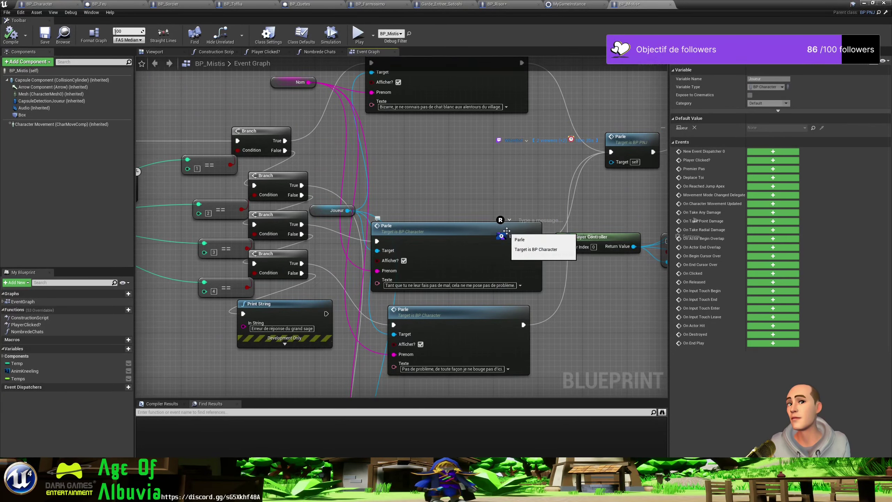
mouse_move(593, 292)
right_mouse_down()
mouse_move(533, 288)
mouse_move(524, 347)
right_mouse_up()
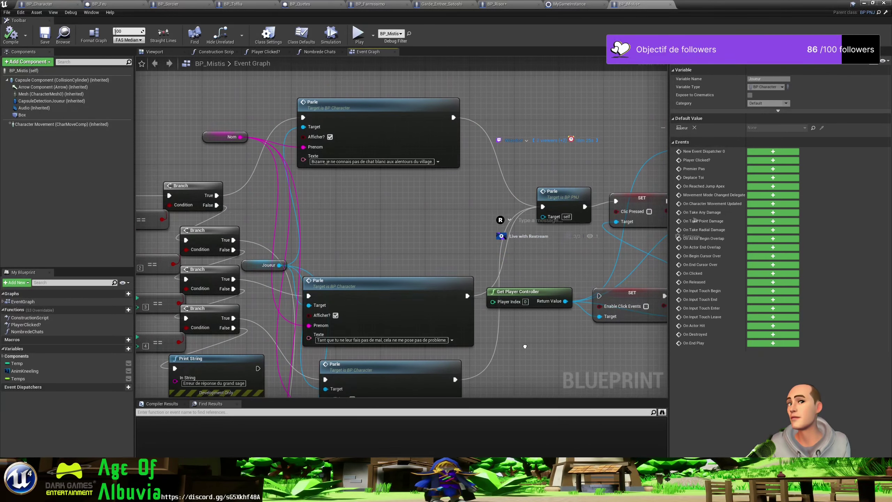
mouse_move(525, 346)
right_mouse_down()
mouse_move(527, 287)
mouse_move(557, 233)
mouse_move(600, 237)
right_mouse_up()
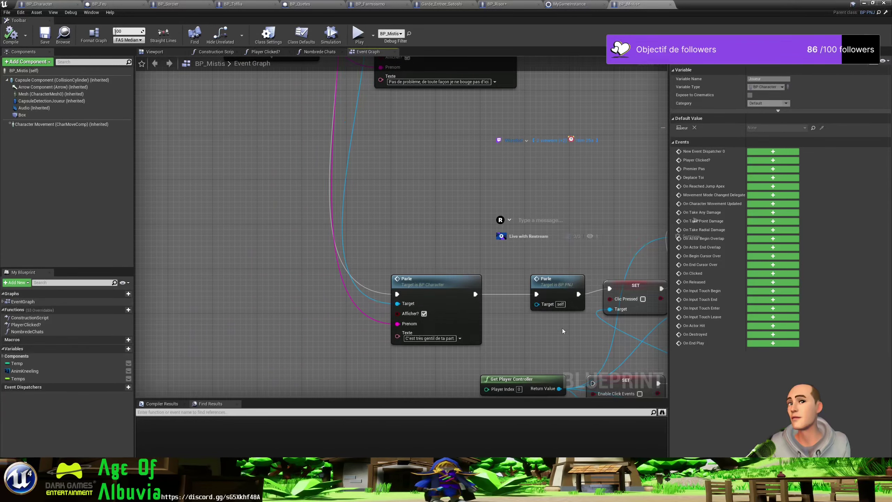
Pan along the dialogue chain to the ADDUNIQUE and Arrete de Parler nodes
right_click_drag(563, 335, 289, 270)
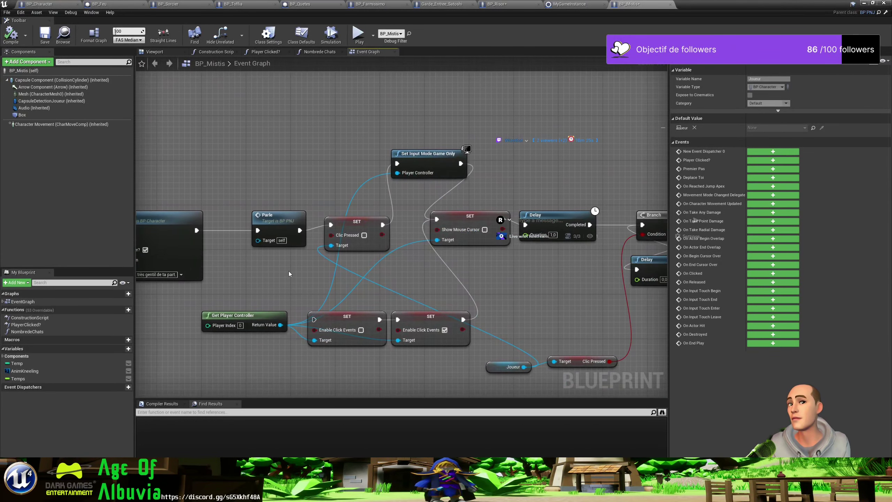
mouse_move(509, 280)
right_mouse_down()
mouse_move(236, 258)
mouse_move(2, 260)
right_mouse_up()
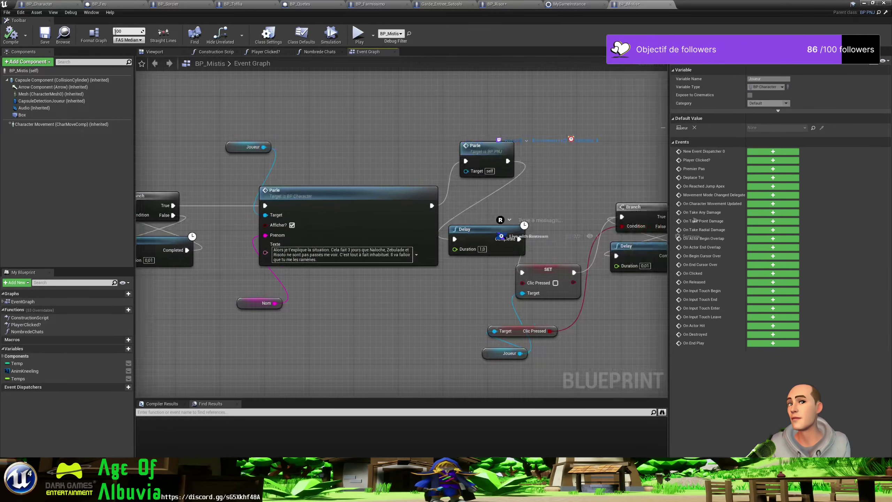
right_click_drag(451, 283, 186, 274)
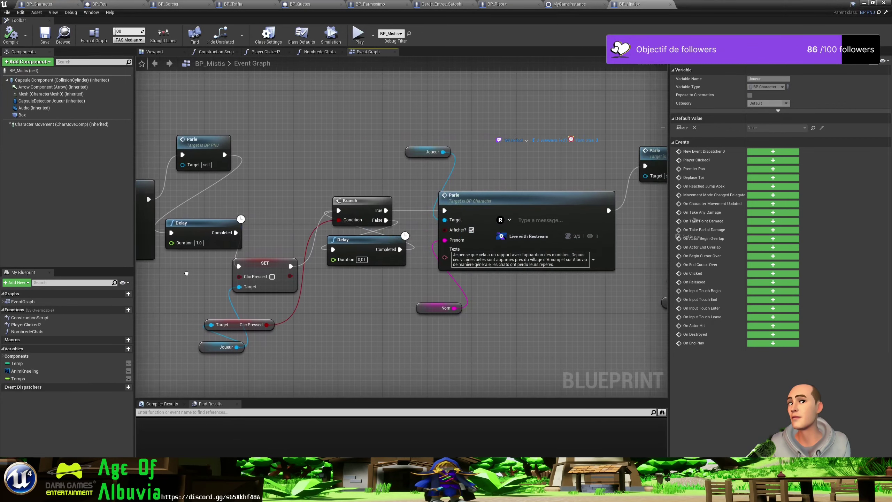
right_click_drag(546, 285, 269, 284)
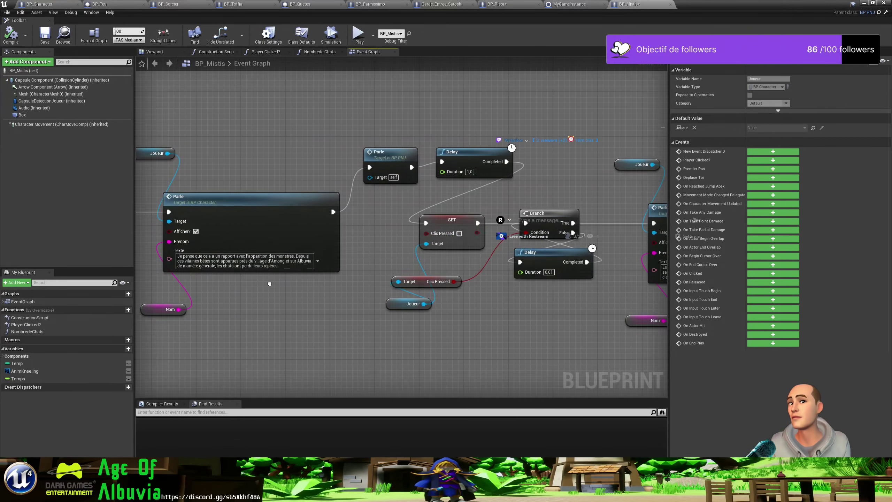
right_click_drag(522, 300, 279, 286)
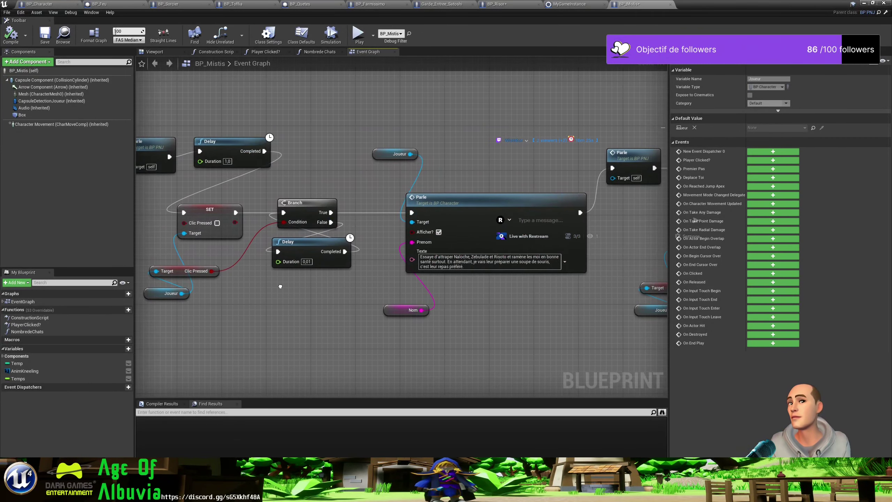
right_click_drag(502, 294, 262, 292)
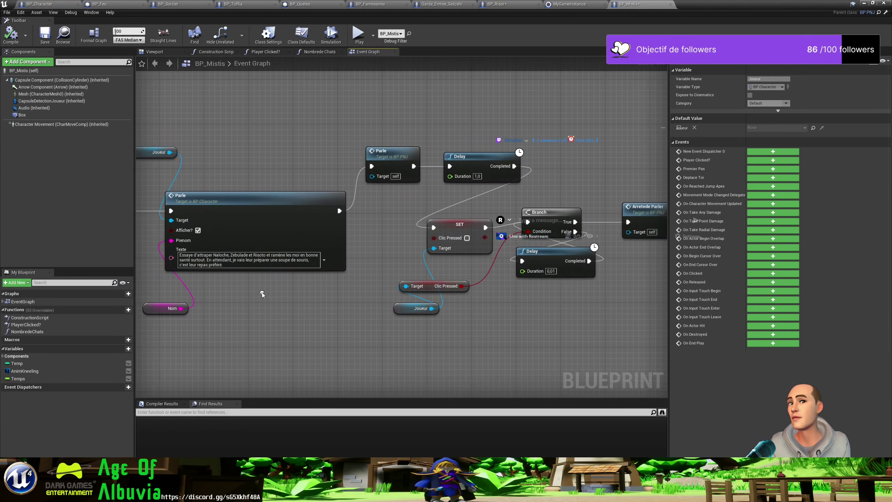
right_click_drag(502, 300, 226, 292)
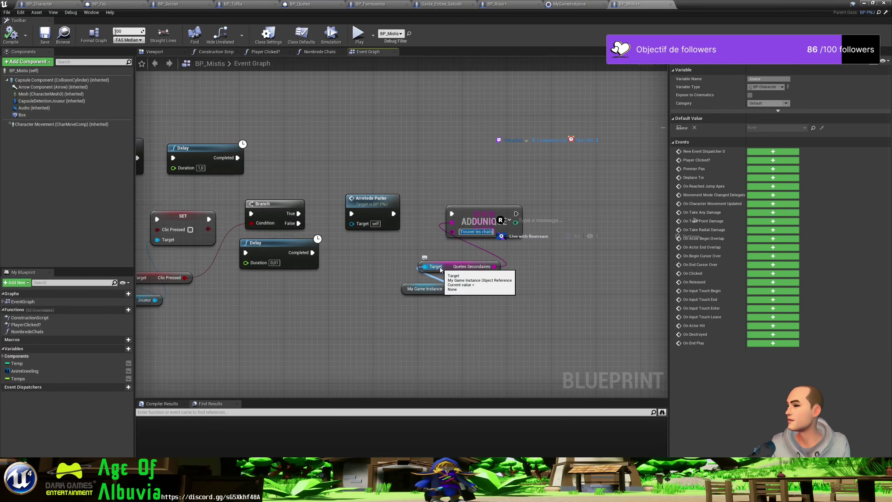
Connect Ma Game Instance to the Quetes Secondaires target feeding the 'Trouver les chats' ADDUNIQUE
left_click_drag(440, 270, 437, 265)
right_click_drag(285, 305, 432, 347)
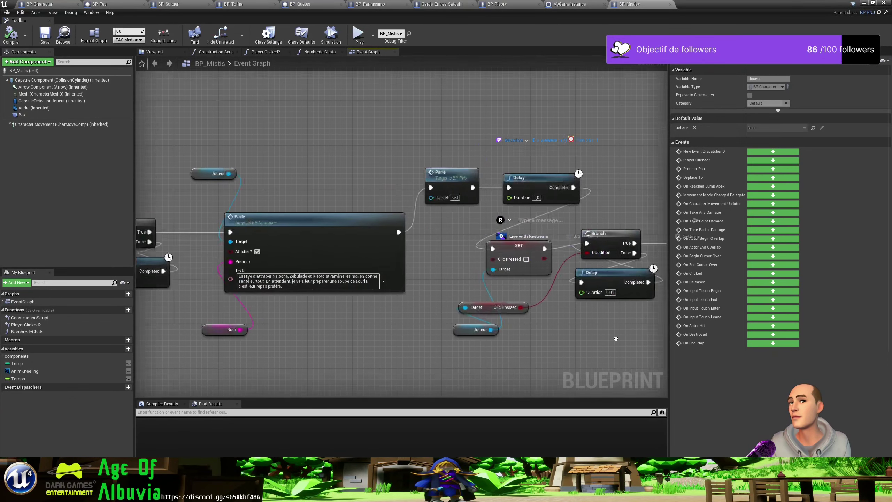
scroll(431, 347, "down", 2)
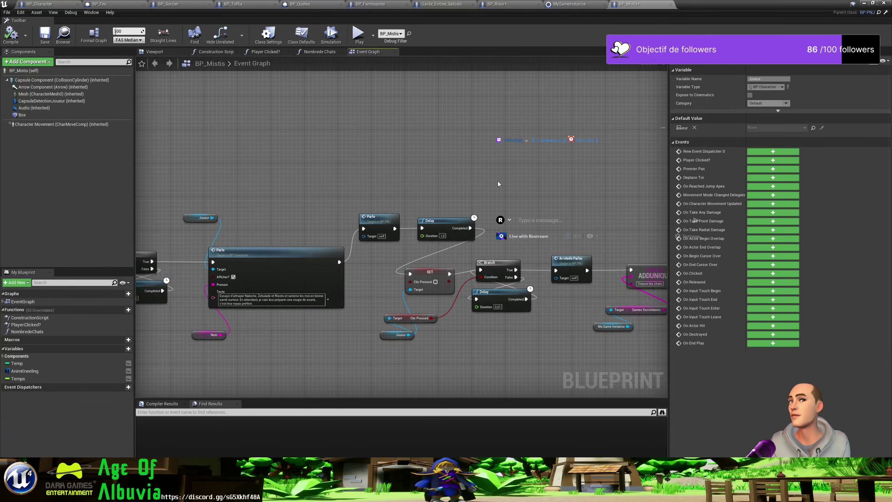
left_click(569, 5)
Open BP_Risor's Event Graph centred on its Initialise Reponses node
left_click(520, 4)
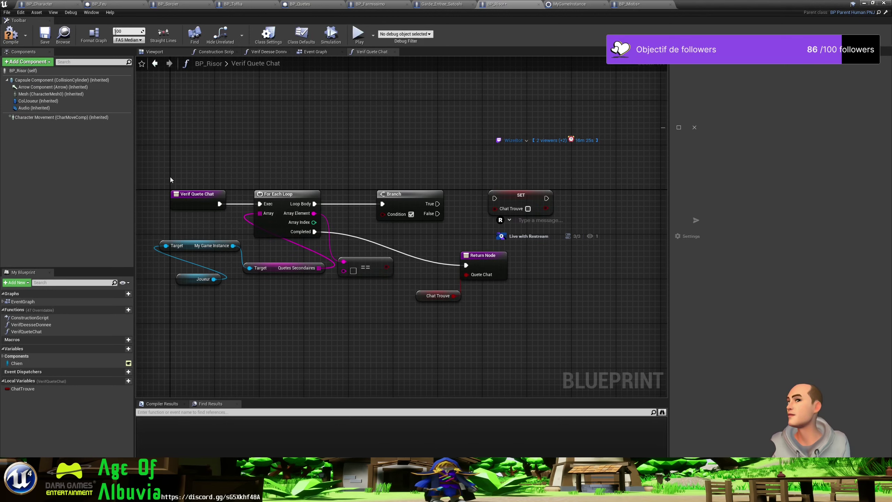
left_click(321, 51)
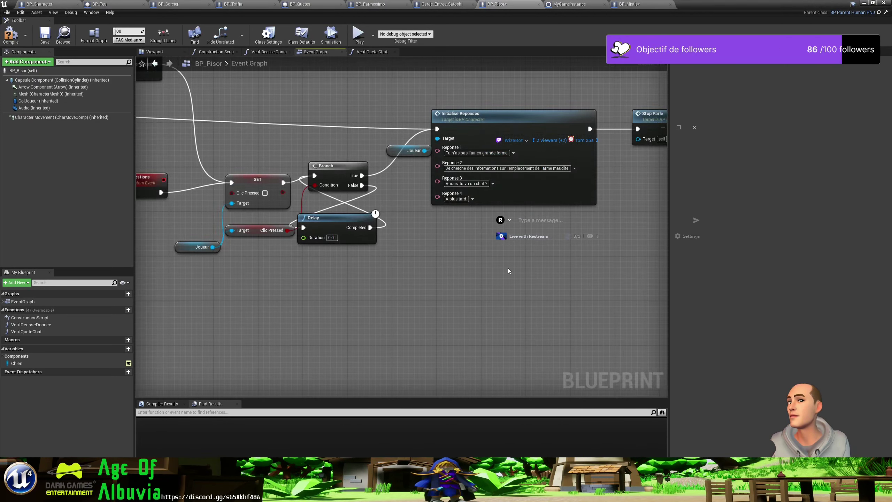
right_click_drag(491, 258, 421, 307)
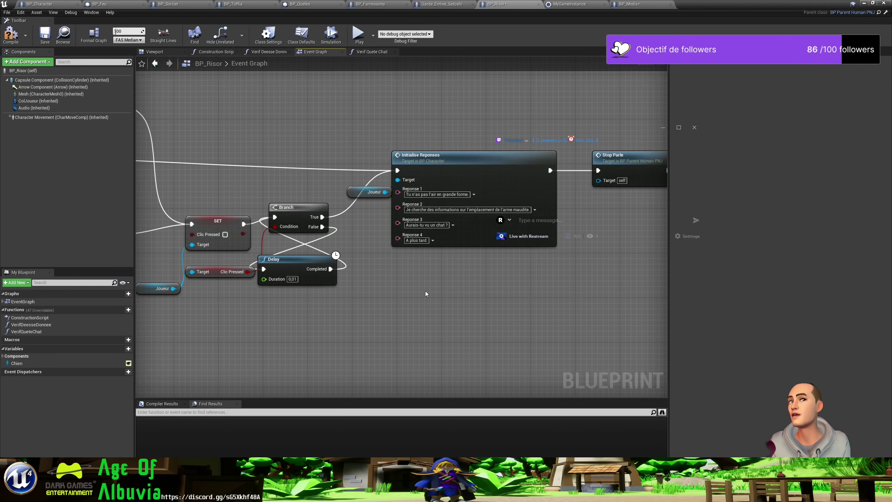
right_click_drag(425, 292, 440, 285)
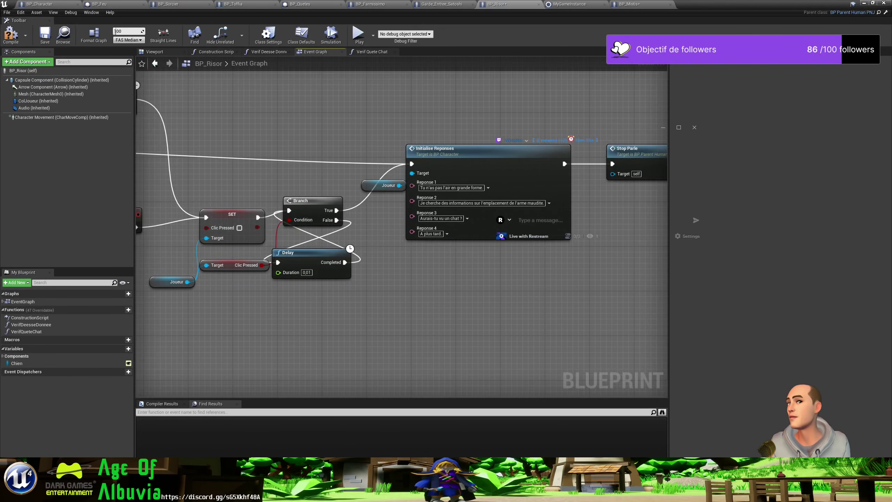
Launch Bloc-notes via a 'bloc' search and position it beside the Blueprint graph
key("super")
type("bloc")
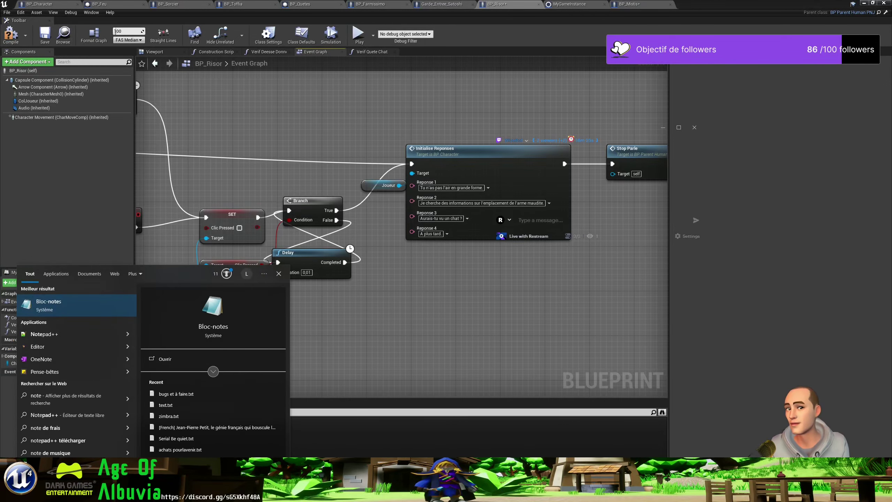
key("Return")
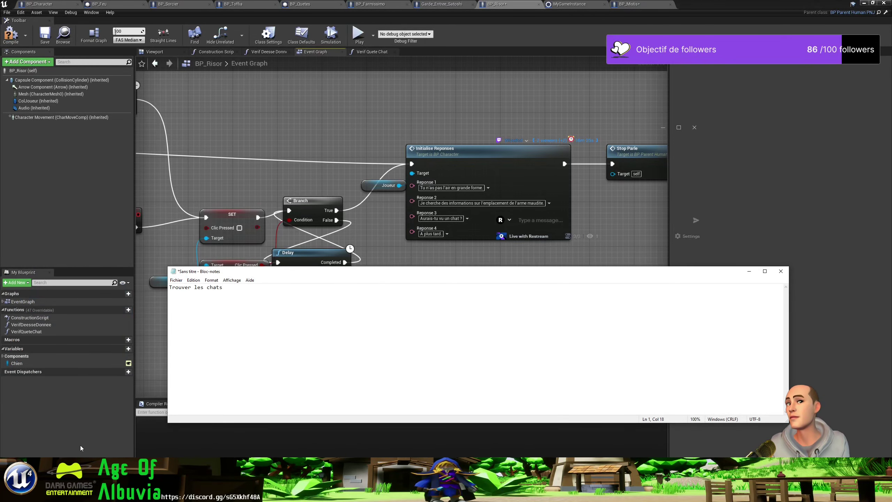
left_click_drag(369, 275, 544, 362)
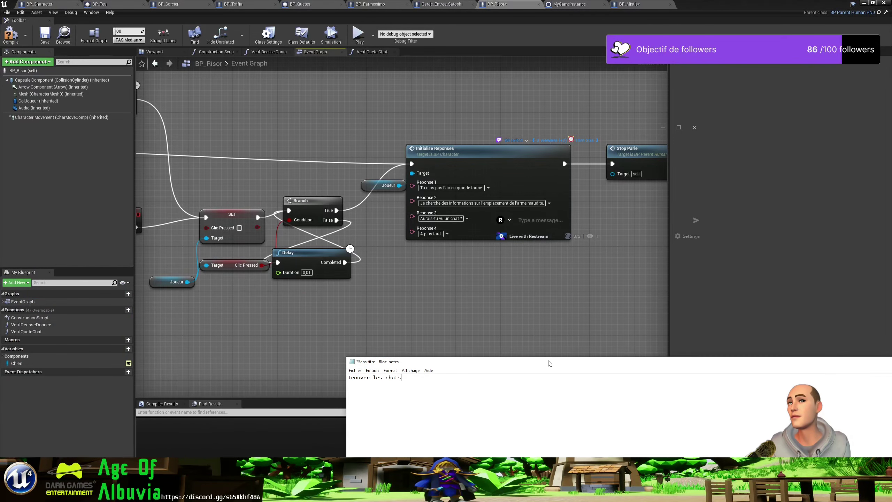
left_click(452, 301)
right_click_drag(478, 209, 342, 250)
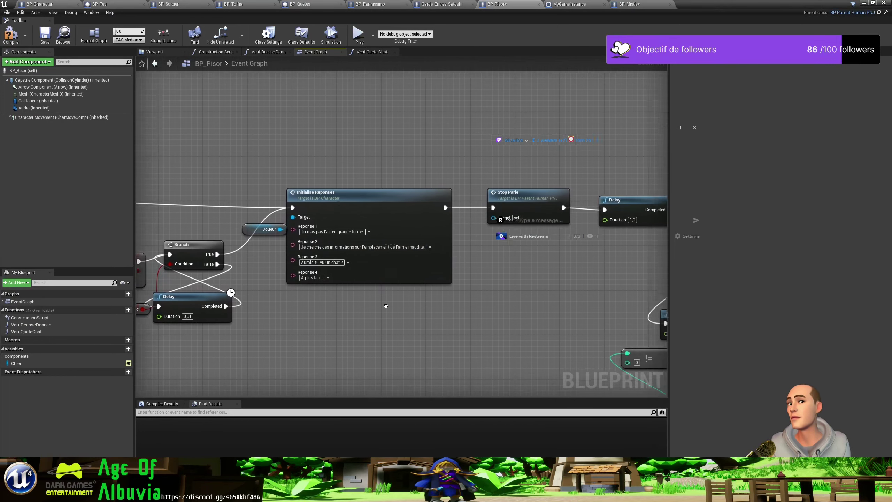
Rearrange the Initialise Reponses, Joueur, SET, Branch and Delay nodes closer together
mouse_move(328, 201)
left_mouse_down()
mouse_move(409, 245)
mouse_move(441, 250)
left_mouse_up()
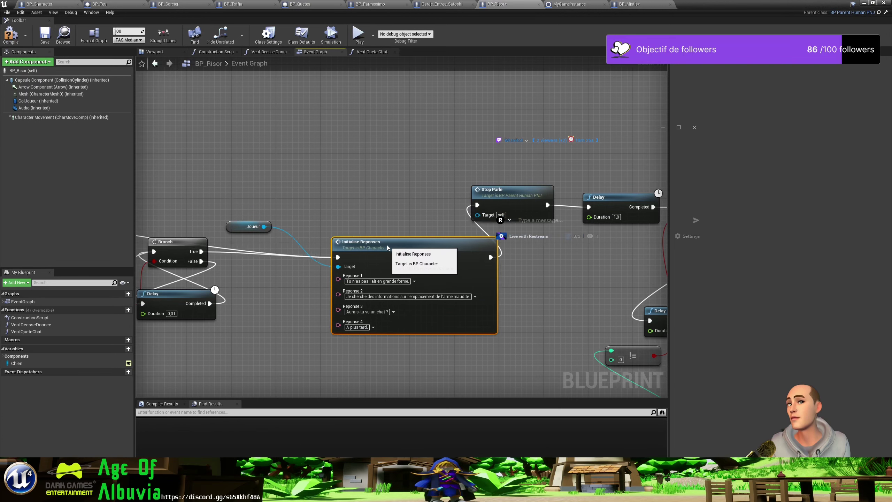
scroll(441, 251, "down", 1)
scroll(441, 251, "down", 4)
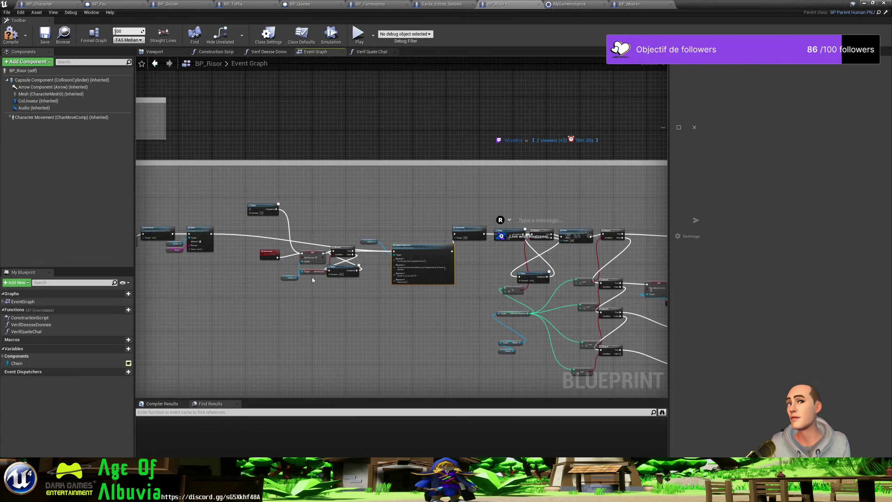
left_click_drag(302, 251, 263, 243)
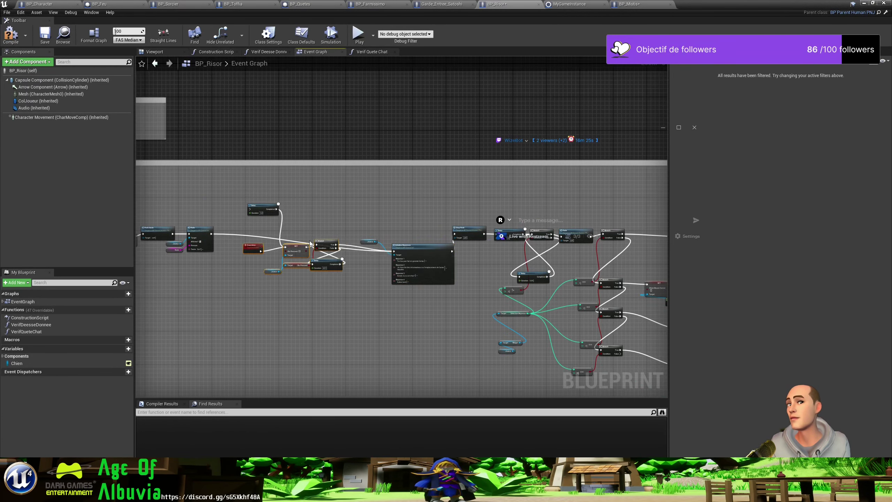
scroll(353, 237, "up", 3)
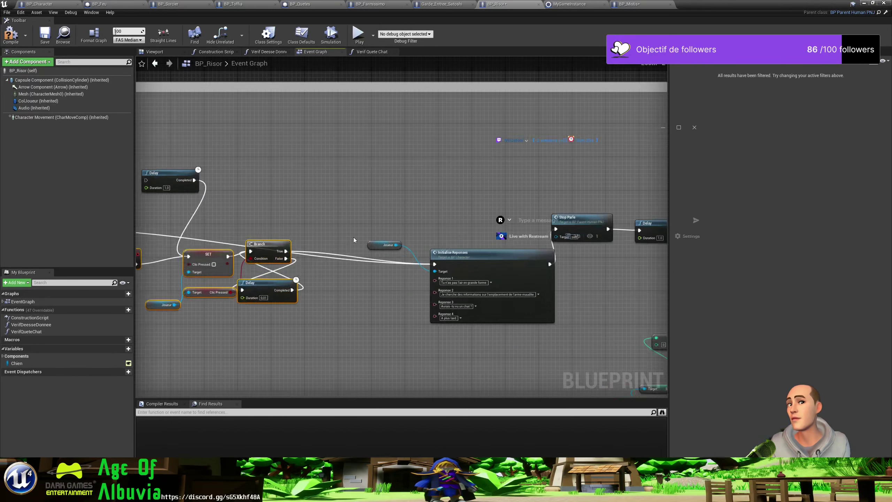
left_click_drag(375, 242, 338, 221)
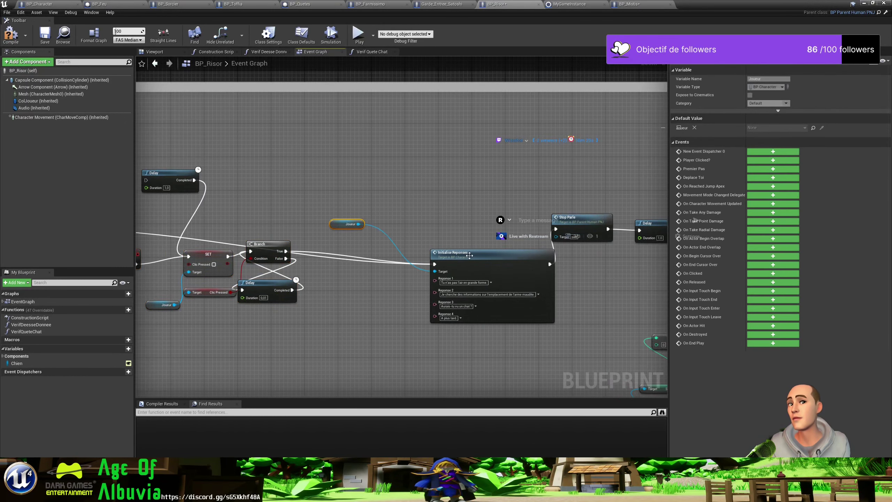
left_click_drag(472, 258, 443, 220)
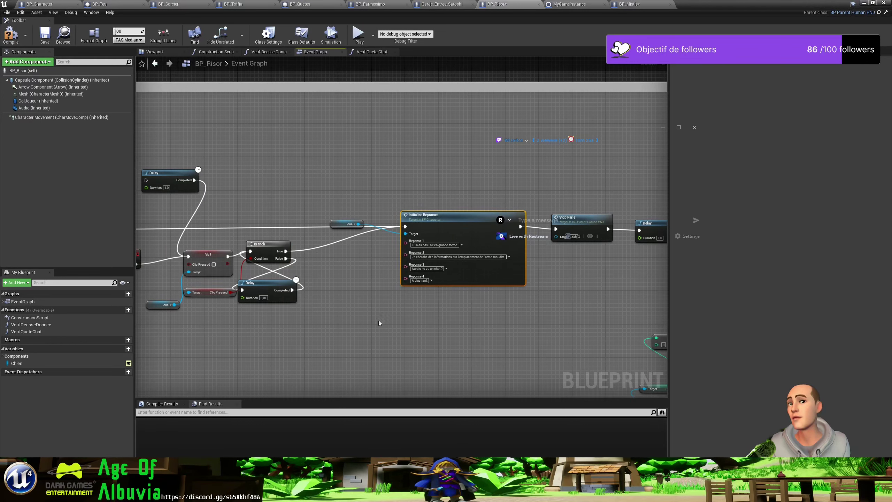
Move the Questions, SET, Branch and Delay group toward Parle and delete the upper Delay
mouse_move(378, 322)
right_mouse_down()
mouse_move(531, 288)
mouse_move(613, 303)
right_mouse_up()
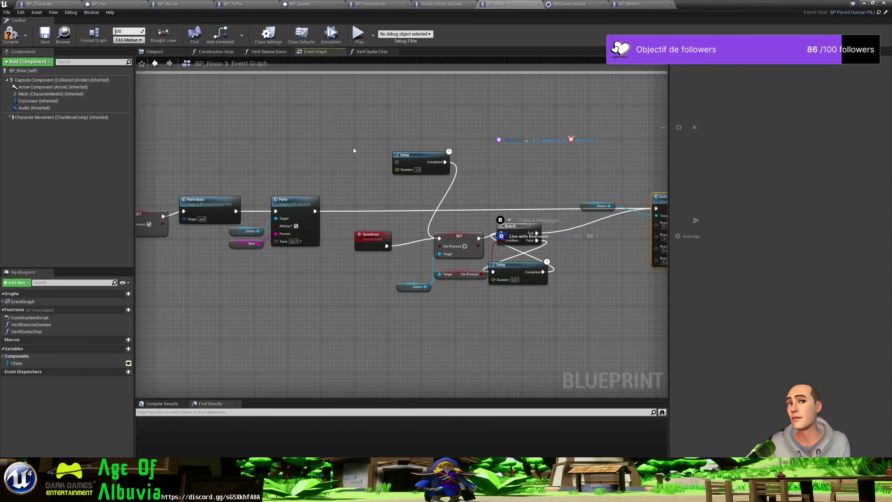
left_click_drag(352, 148, 547, 289)
left_click_drag(526, 226, 455, 248)
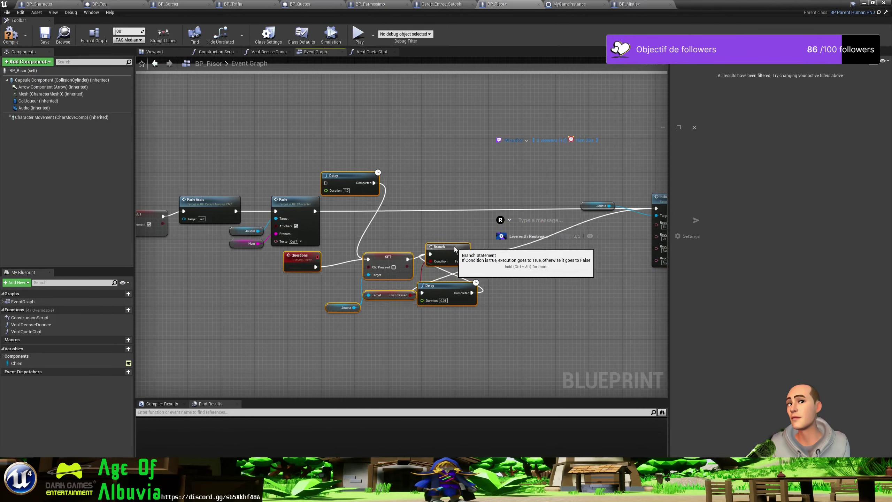
left_click(349, 175)
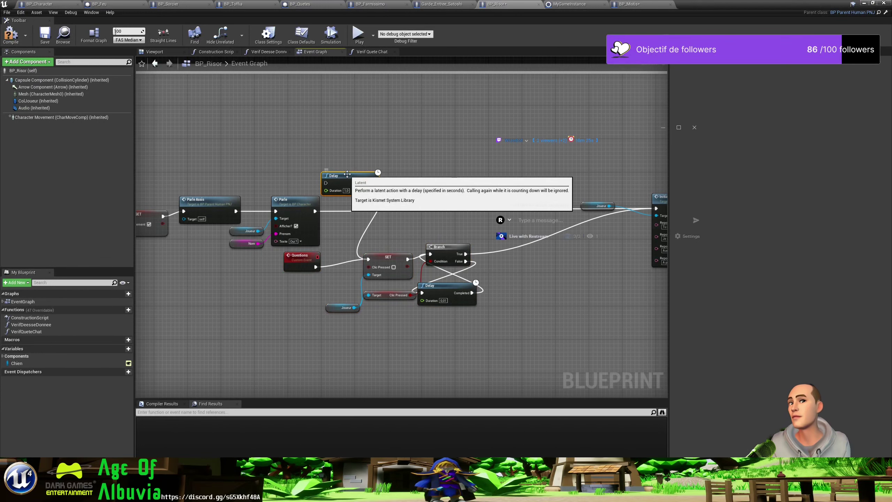
key("Delete")
right_click_drag(542, 285, 322, 298)
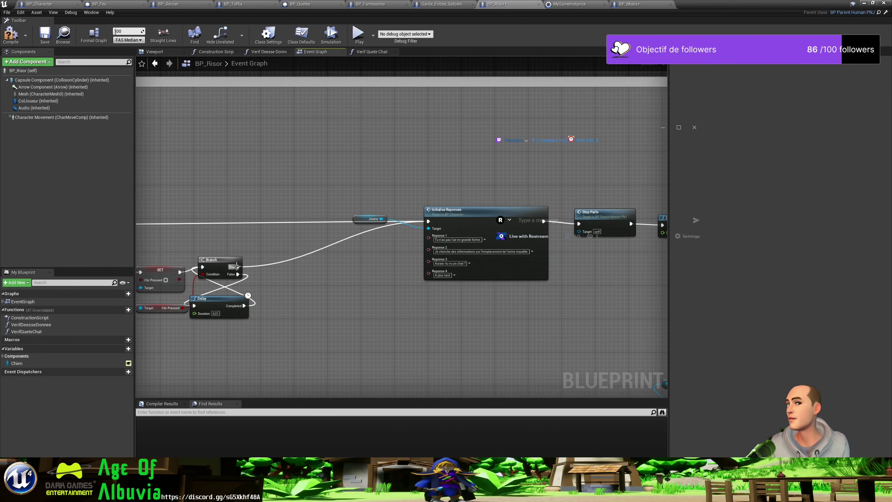
Paste a second Joueur reference and add a Verifie Quete Secondaire call from it
left_click_drag(237, 267, 305, 270)
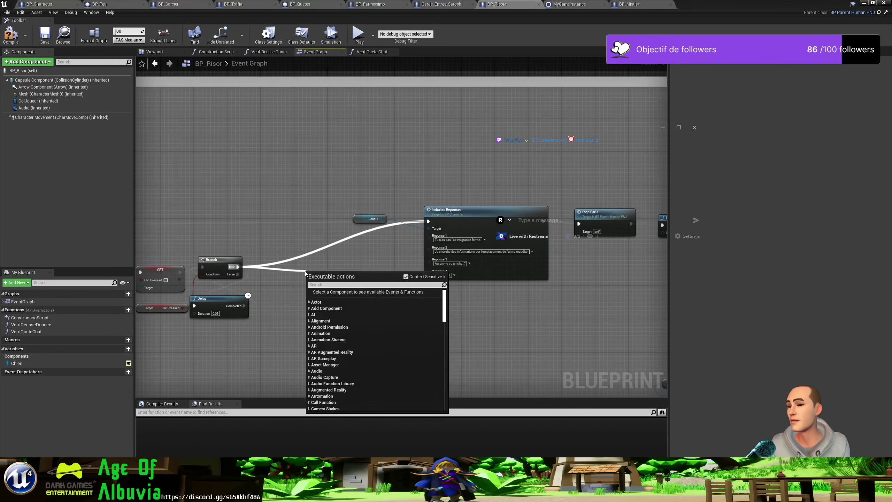
type("branch")
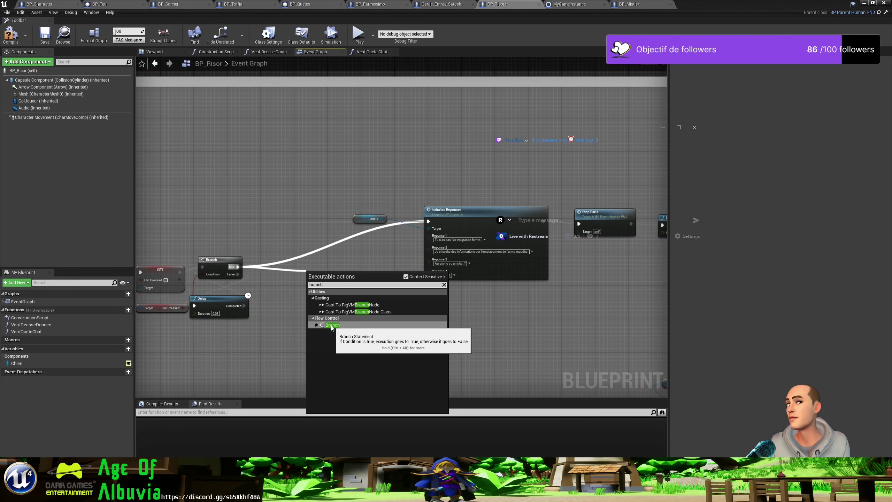
left_click(265, 323)
left_click(361, 218)
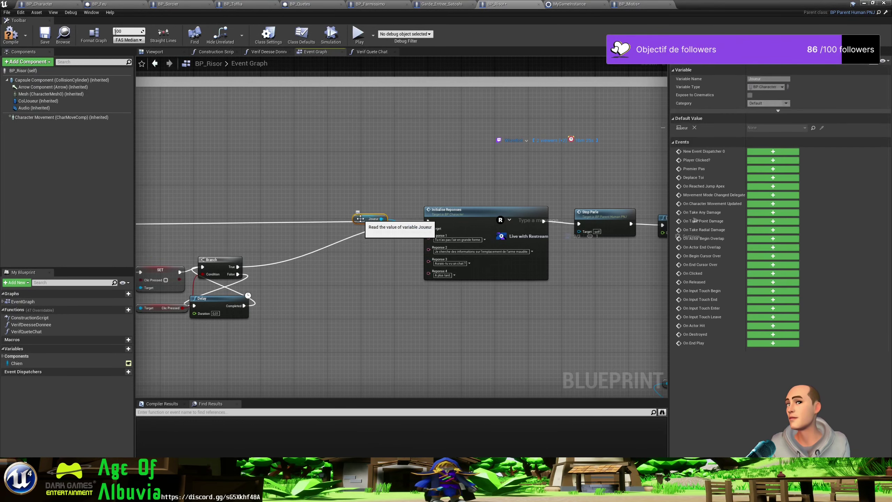
key("ctrl+c")
left_click(257, 345)
key("ctrl+v")
left_click_drag(284, 348, 286, 289)
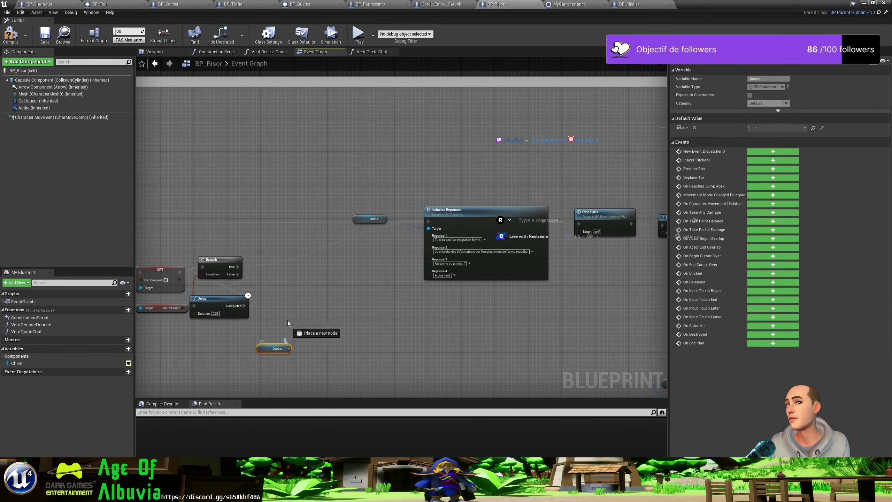
type("verif")
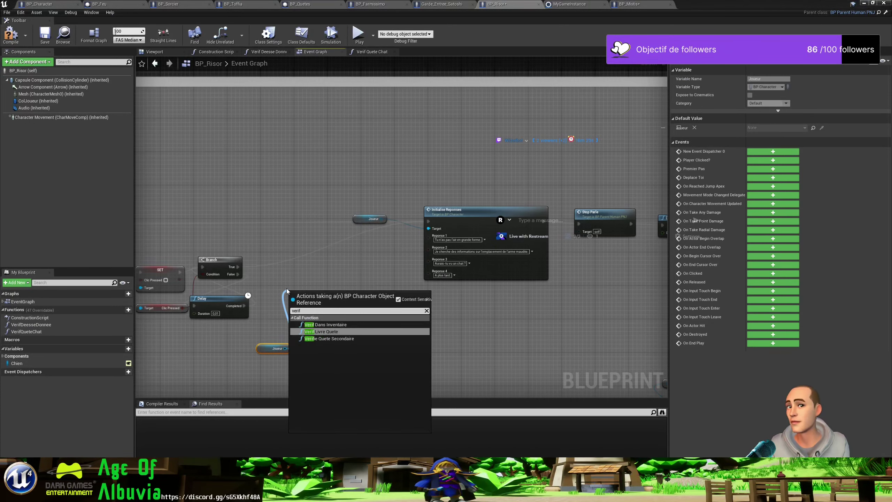
left_click(340, 342)
Place Verifie Quete Secondaire beside the Branch and wire the Branch's True output into it
left_click_drag(305, 305, 278, 263)
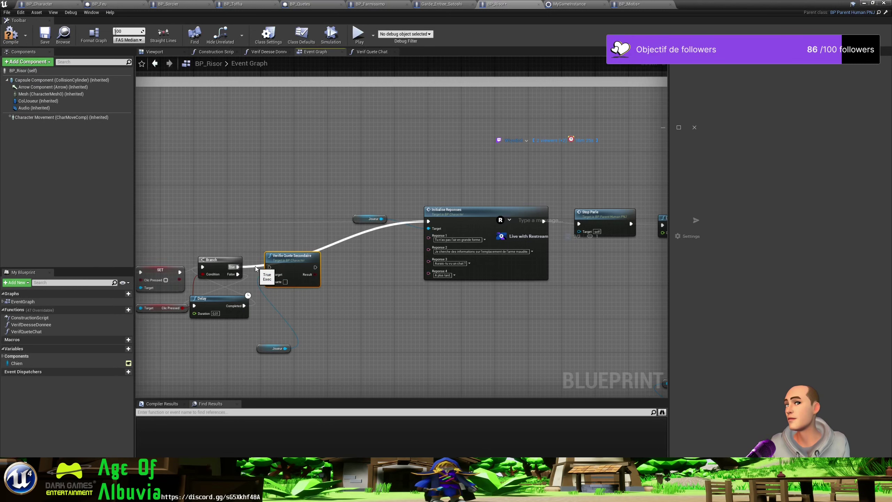
mouse_move(205, 230)
right_mouse_down()
mouse_move(491, 228)
mouse_move(490, 242)
mouse_move(378, 257)
mouse_move(451, 259)
mouse_move(386, 258)
right_mouse_up()
right_click_drag(498, 264, 399, 248)
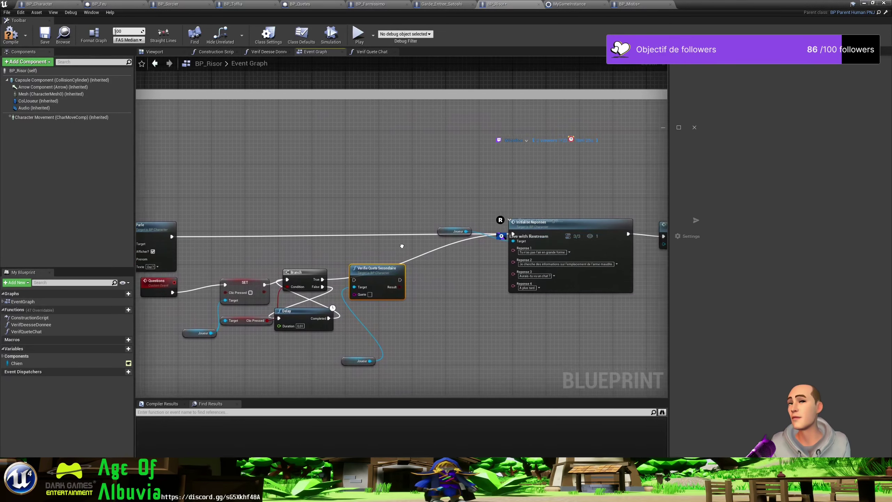
mouse_move(351, 279)
left_mouse_down("ctrl")
mouse_move(340, 274)
mouse_move(352, 280)
left_mouse_up("ctrl")
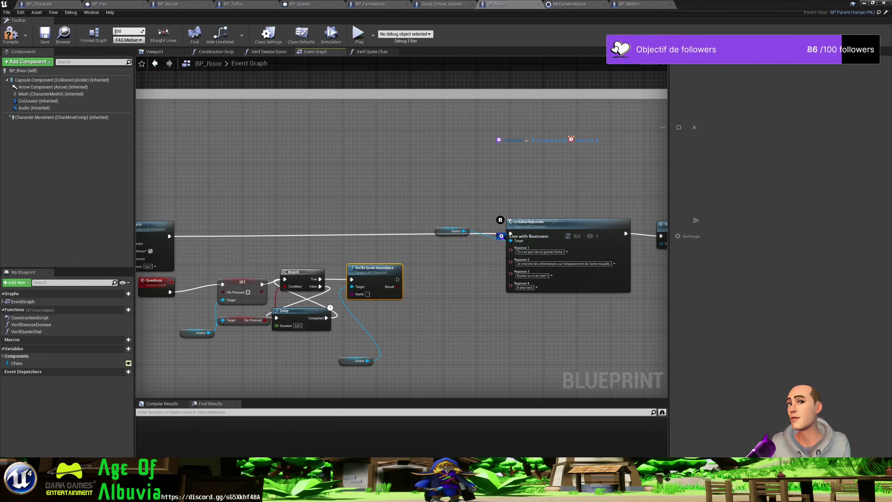
Paste 'Trouver les chats' from the notes into the check's Quete field
key("alt+Tab")
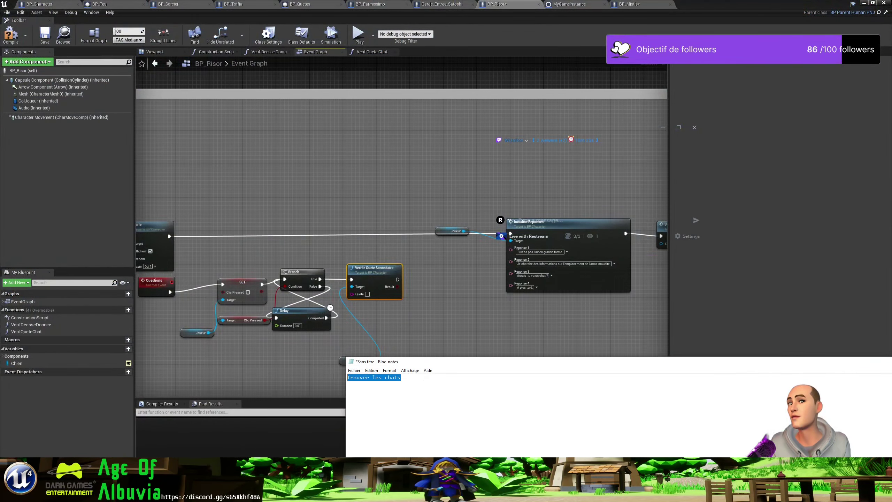
key("alt+Tab")
left_click(369, 293)
key("ctrl+v")
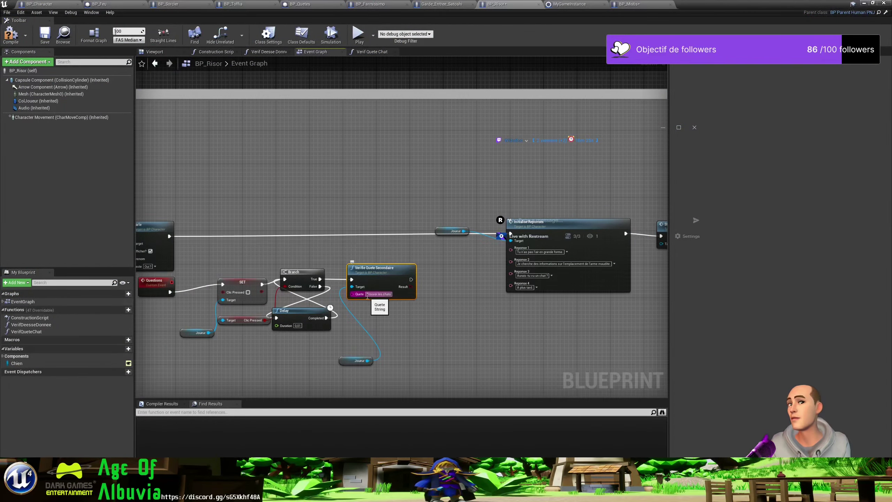
key("Return")
Add a Branch after the quest check, driven by its Result
right_click(466, 299)
right_click_drag(441, 310, 352, 311)
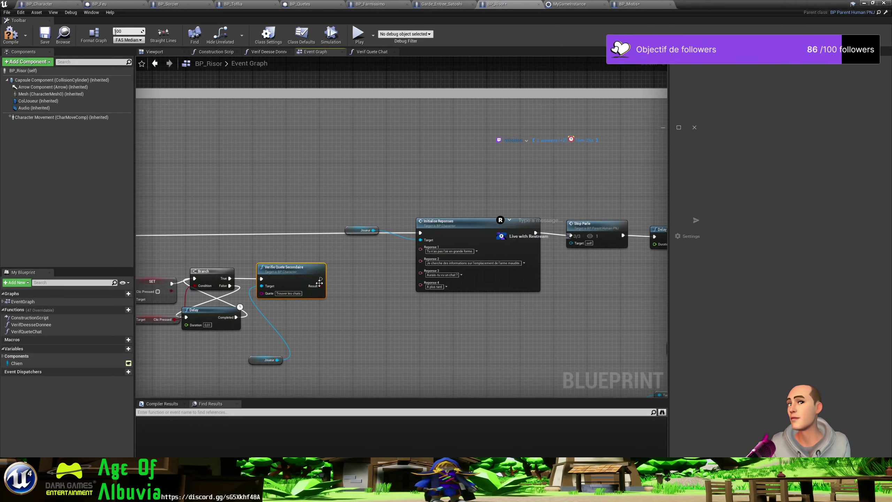
left_click_drag(320, 278, 337, 280)
type("b")
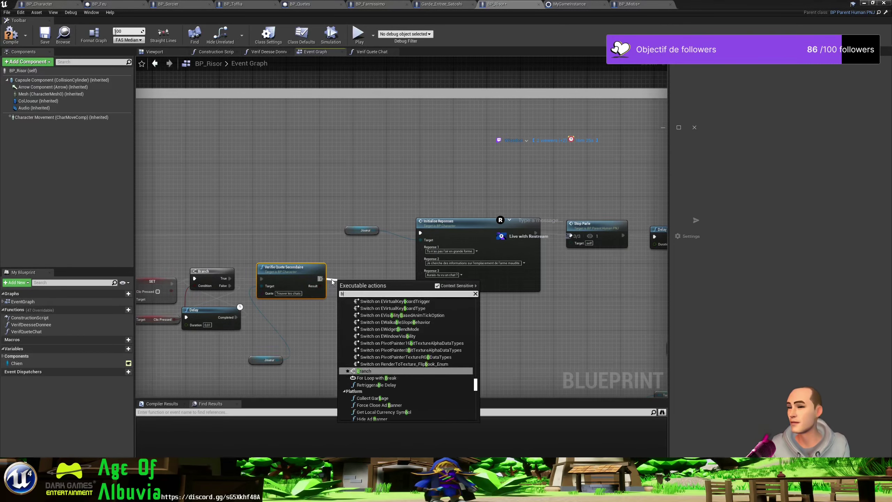
type("ranch")
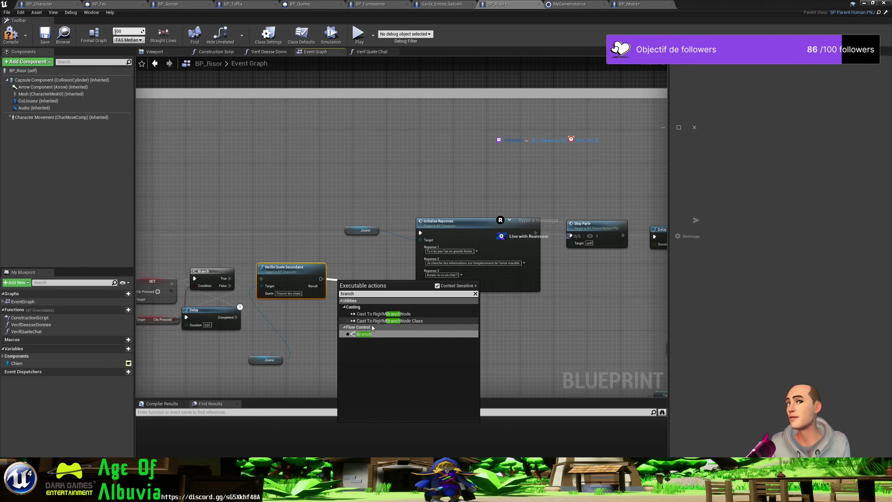
left_click(363, 334)
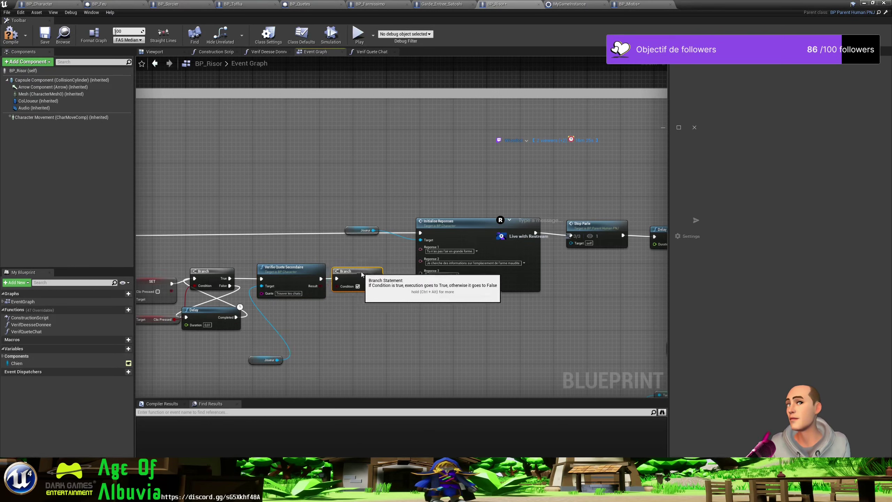
left_click_drag(320, 285, 342, 286)
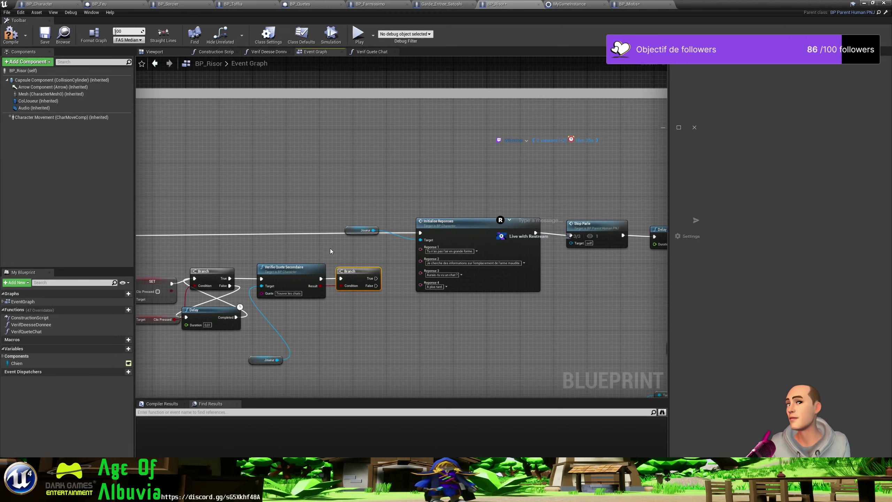
mouse_move(330, 248)
right_mouse_down()
mouse_move(198, 248)
mouse_move(383, 233)
right_mouse_up()
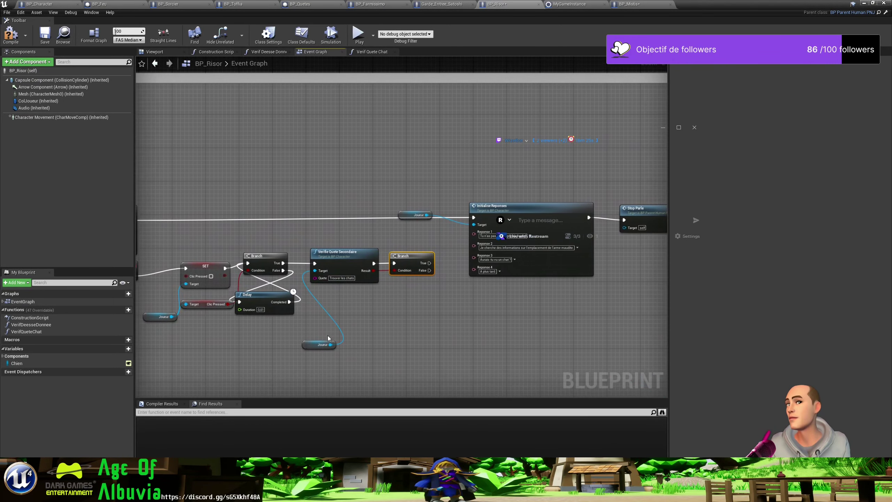
Duplicate the quest check, Branch and Joueur nodes and connect the copy after Parle
left_click_drag(310, 347, 323, 297)
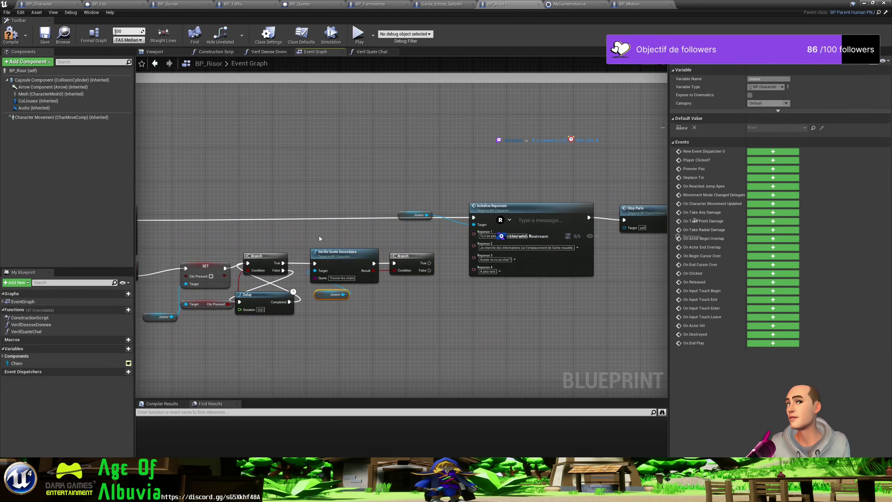
left_click_drag(319, 236, 375, 317)
right_click_drag(259, 221, 453, 222)
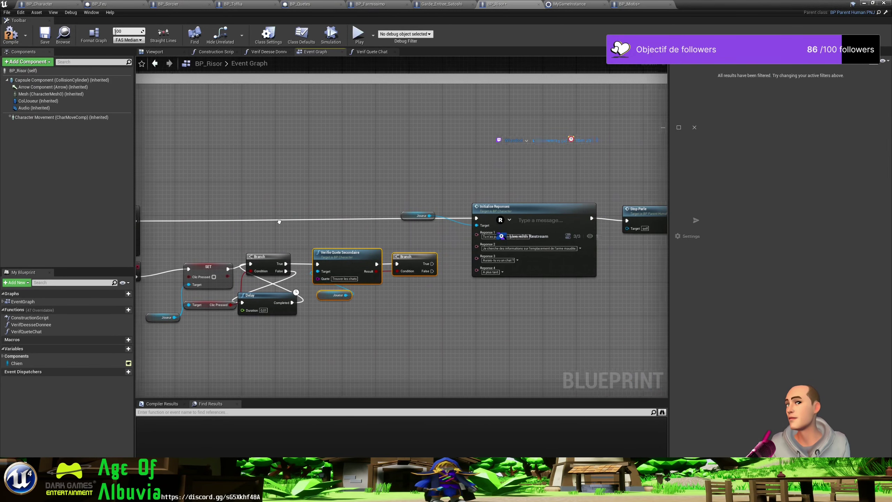
key("ctrl+v")
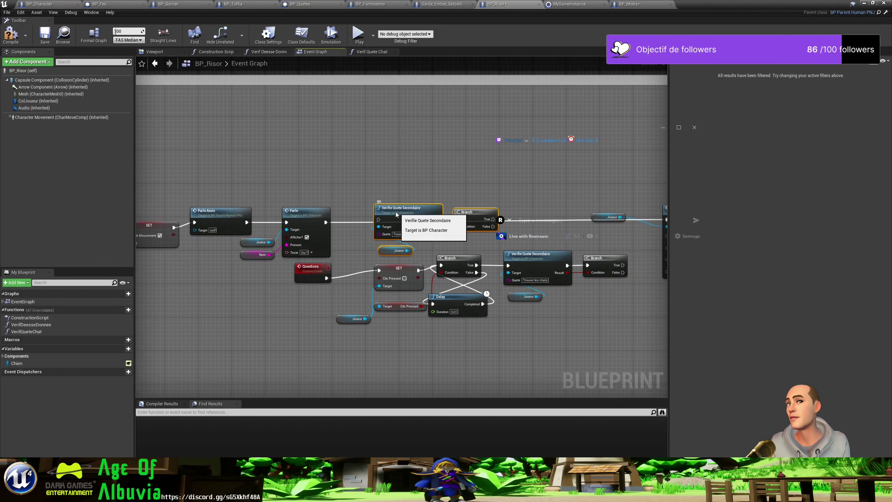
left_click_drag(464, 210, 376, 210)
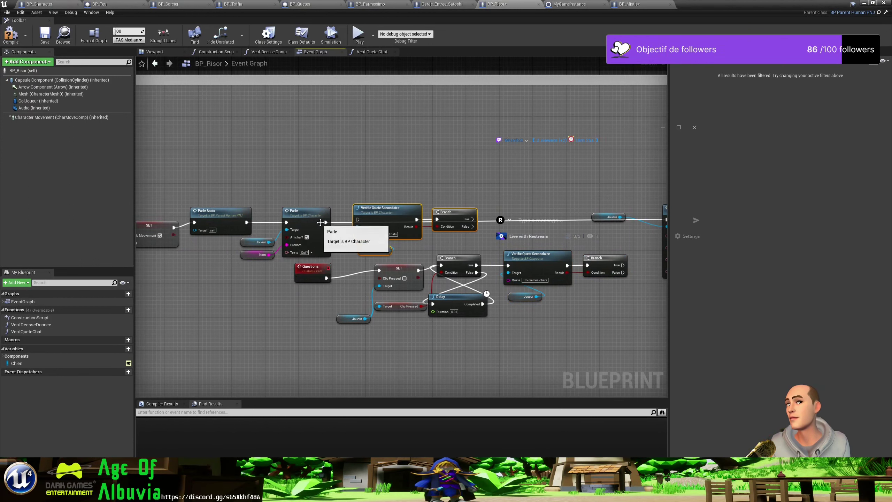
left_click_drag(325, 222, 358, 220)
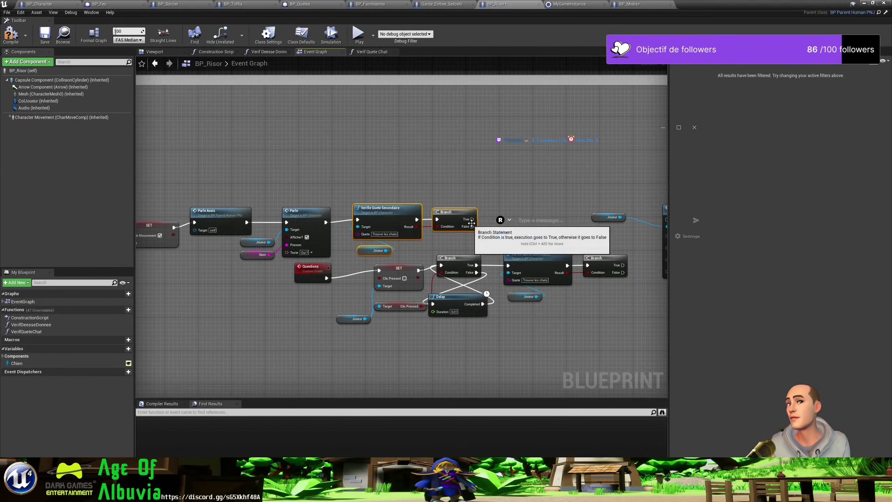
Link the lower Branch's True output to Initialise Reponses
left_click_drag(471, 218, 547, 220)
left_click_drag(502, 265, 546, 220)
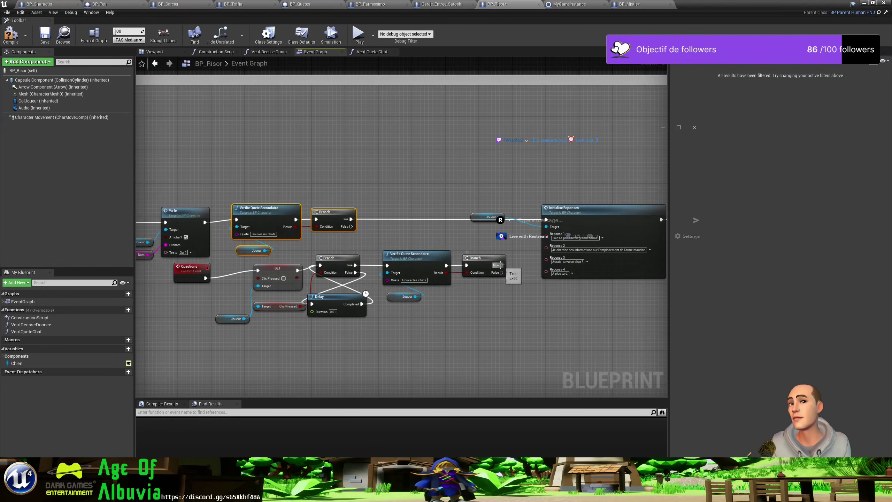
right_click_drag(580, 313, 401, 296)
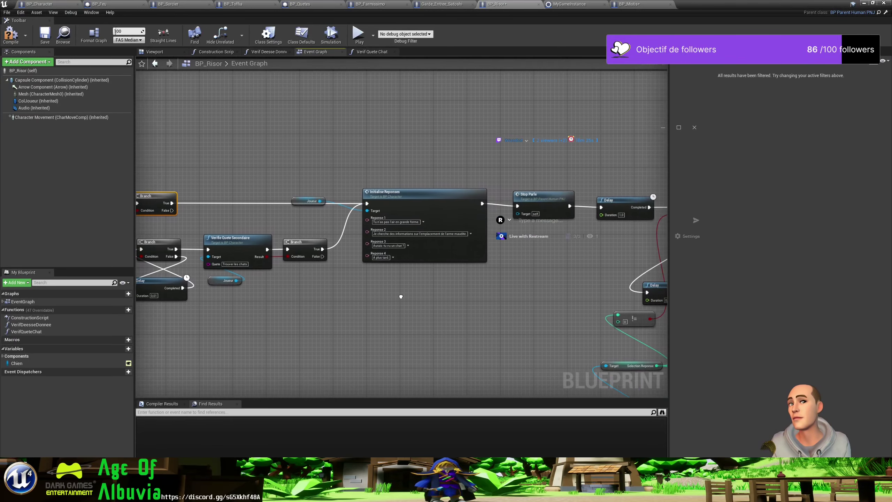
left_click_drag(286, 189, 540, 218)
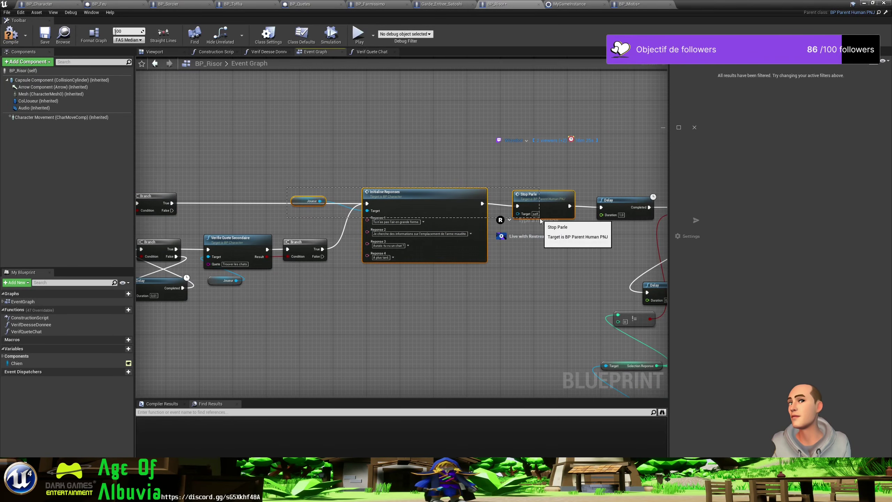
left_click(448, 322)
Paste copies of Joueur and Initialise Reponses below, deleting the extra Stop Parle
right_click_drag(449, 323, 455, 240)
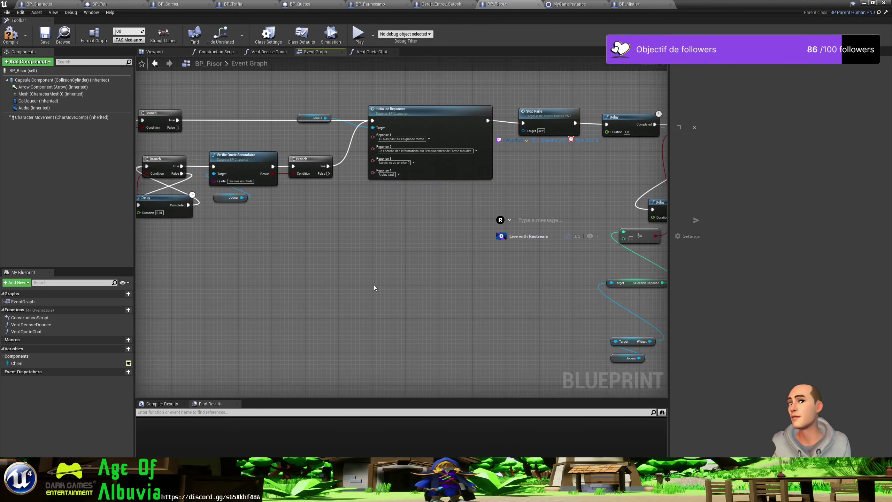
key("ctrl+v")
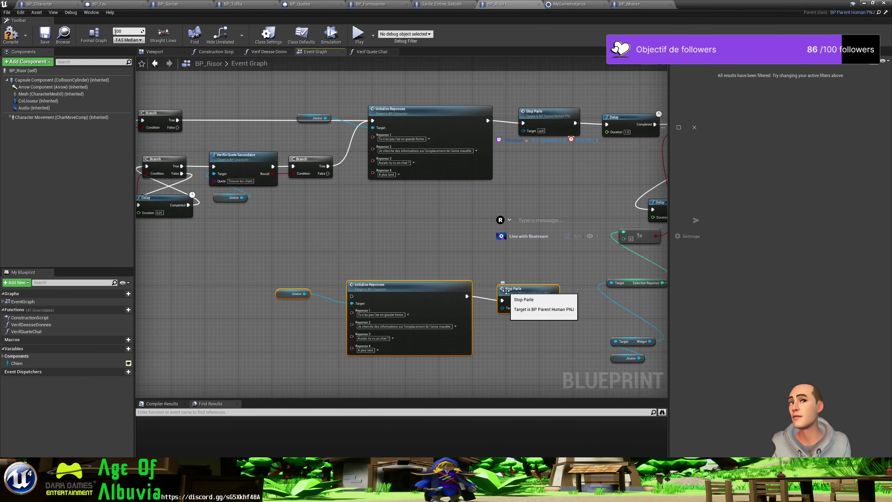
left_click(502, 288)
key("Delete")
left_click_drag(450, 288, 445, 267)
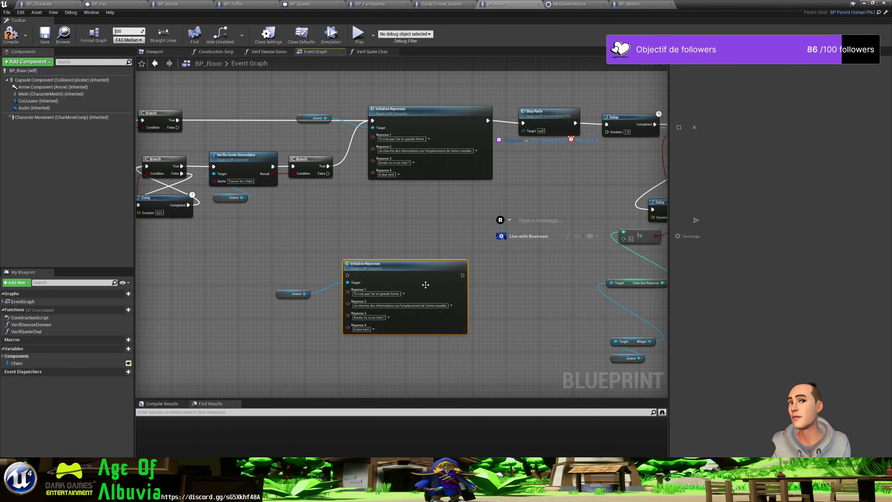
scroll(423, 290, "down", 10)
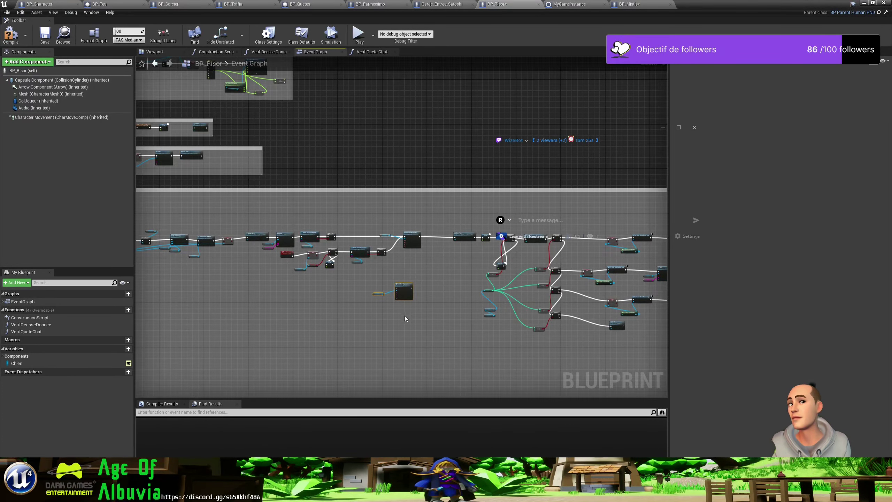
scroll(480, 276, "up", 5)
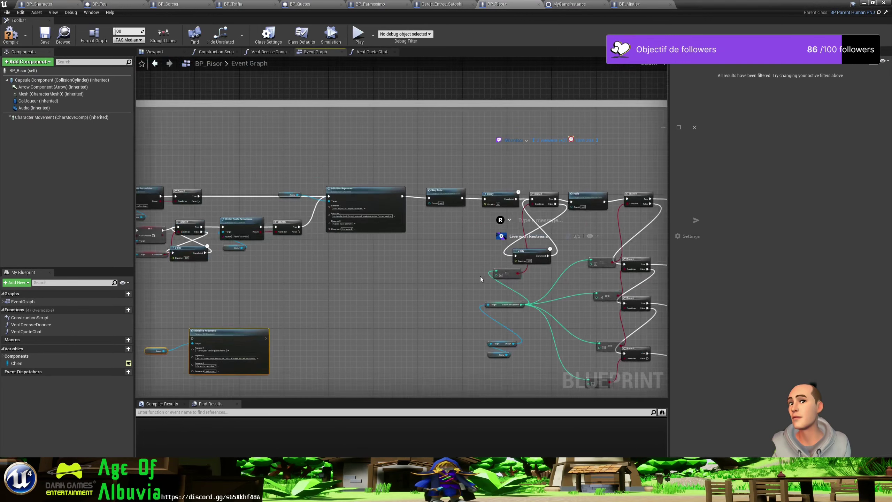
Duplicate the Delay and Branch chain and place it beside the new Initialise Reponses
mouse_move(480, 172)
left_mouse_down()
mouse_move(610, 269)
mouse_move(538, 341)
left_mouse_up()
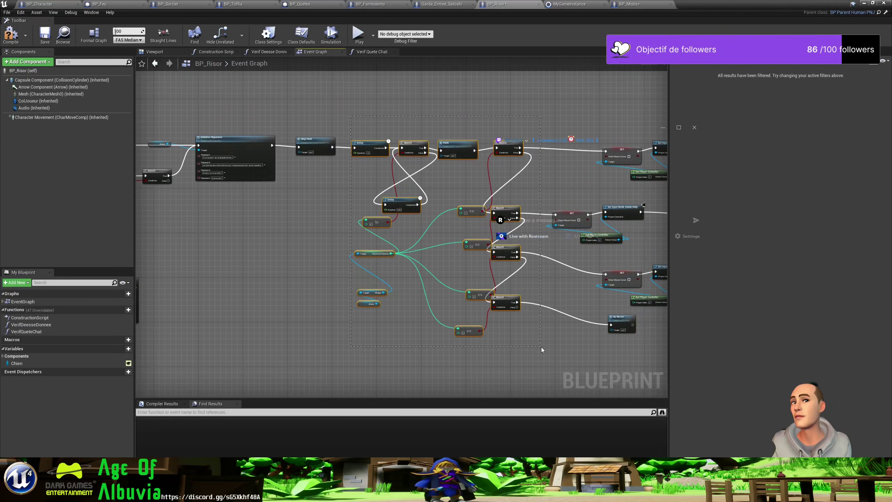
left_click_drag(537, 340, 540, 348)
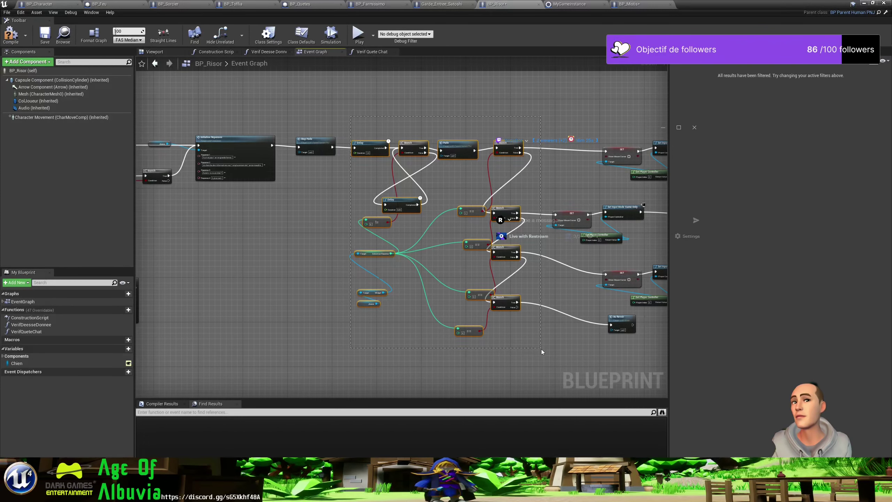
right_click_drag(292, 393, 480, 297)
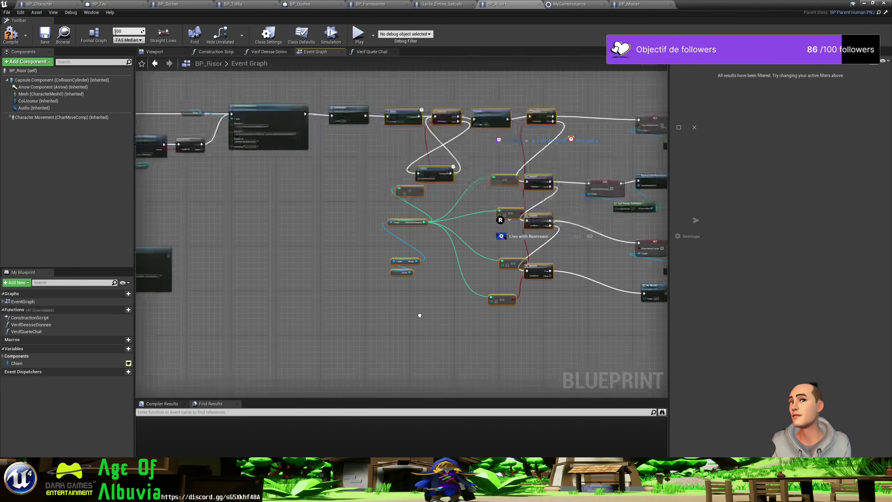
key("ctrl+v")
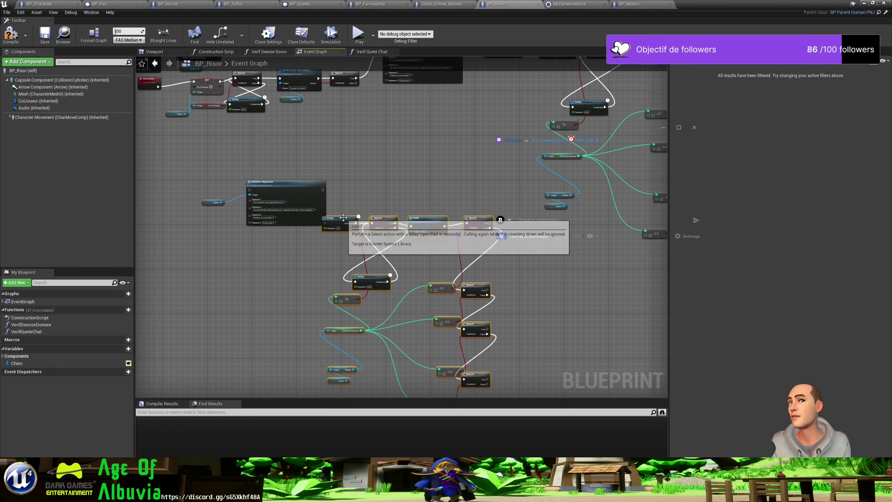
mouse_move(365, 226)
left_mouse_down()
mouse_move(370, 191)
mouse_move(344, 190)
left_mouse_up()
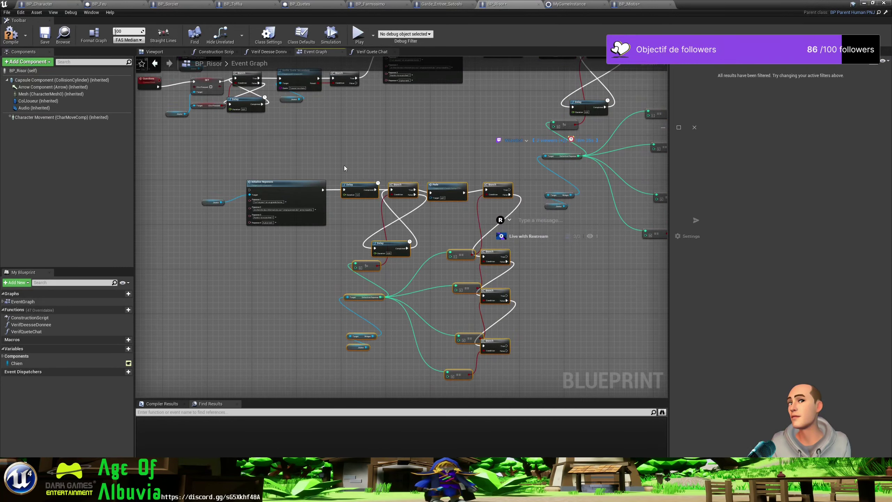
scroll(324, 163, "up", 1)
scroll(300, 193, "up", 1)
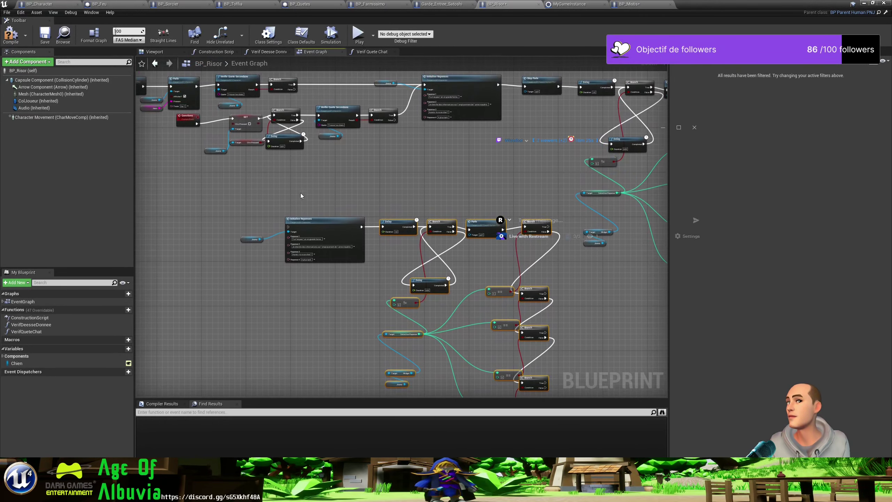
scroll(316, 179, "up", 1)
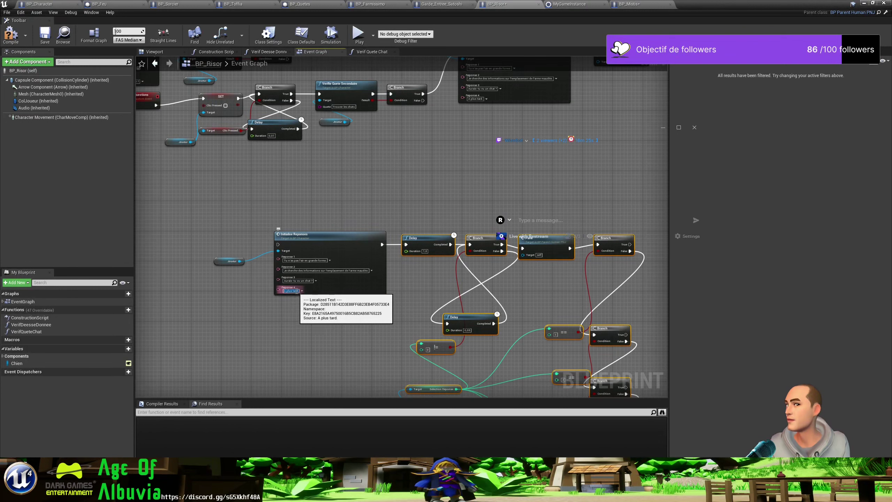
Set the copy's Reponse 3 to 'A plus tard.' and clear Reponse 4
left_click(300, 291)
key("BackSpace")
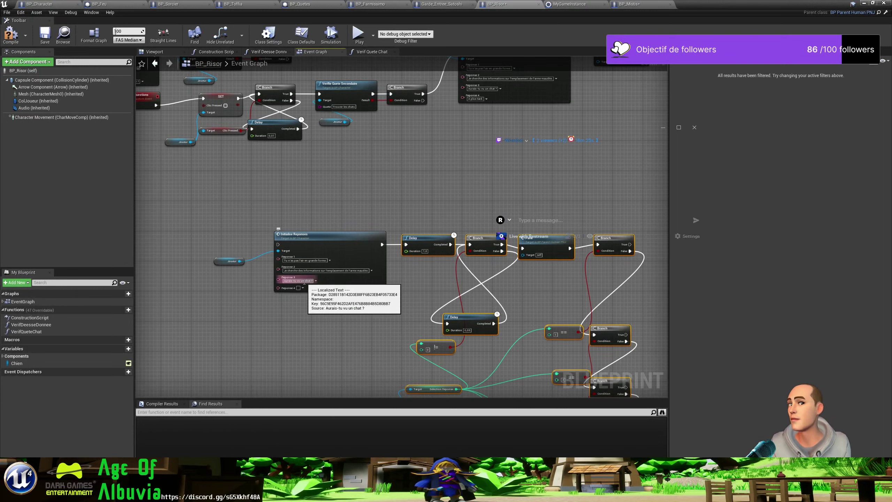
left_click(305, 280)
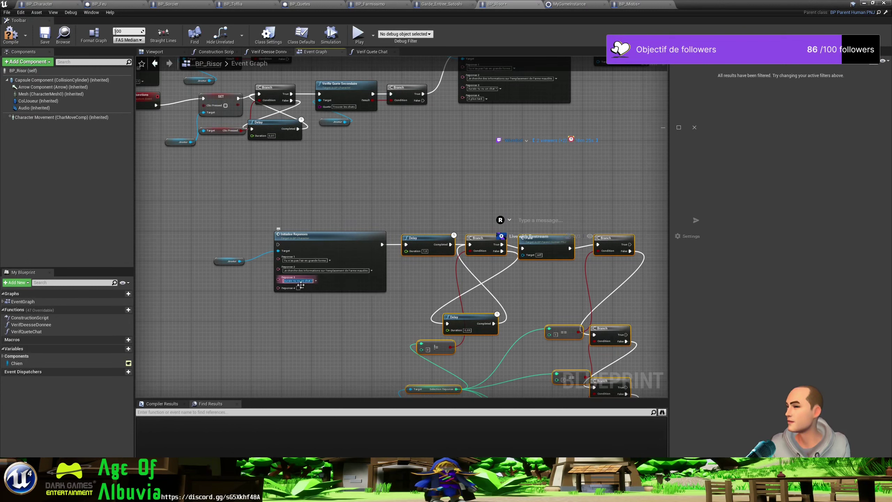
key("ctrl+v")
left_click(339, 211)
Connect the quest check Branch's False output to the copied Initialise Reponses node
right_click_drag(414, 87, 374, 173)
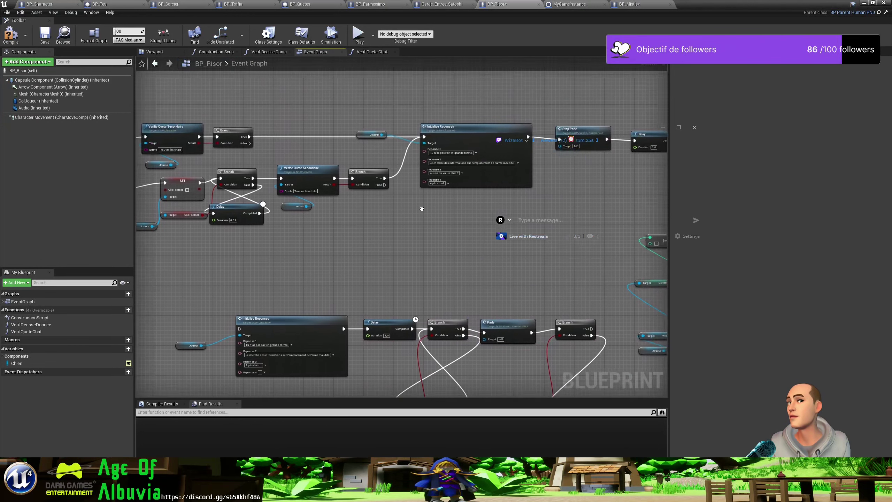
left_click_drag(383, 189, 240, 331)
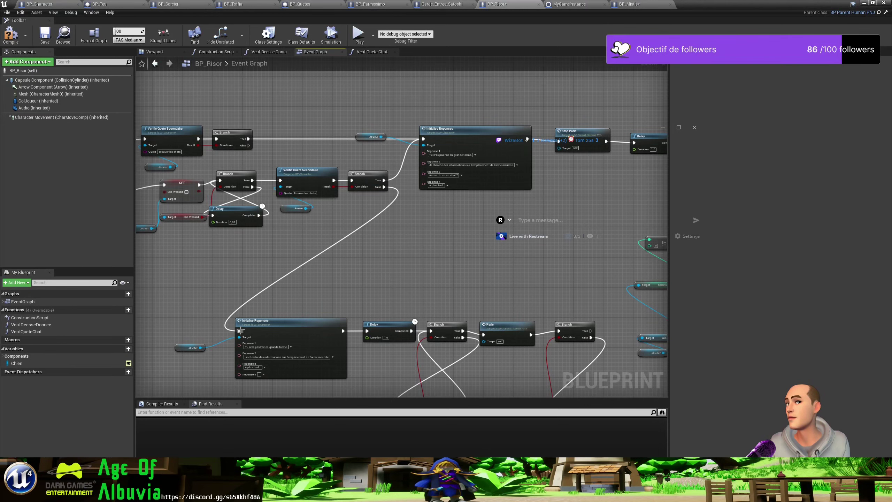
left_click_drag(249, 145, 240, 330)
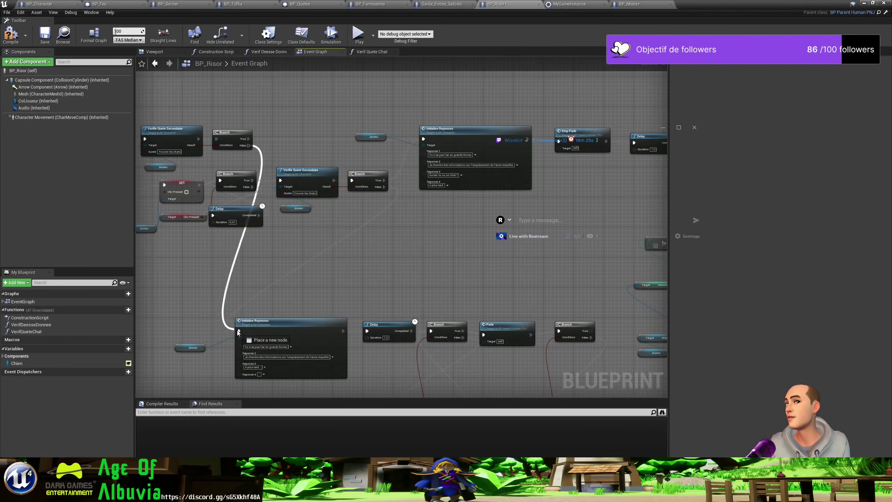
Wire the two copied Branch True outputs to the SET node
mouse_move(240, 330)
right_mouse_down()
mouse_move(261, 146)
mouse_move(254, 288)
right_mouse_up()
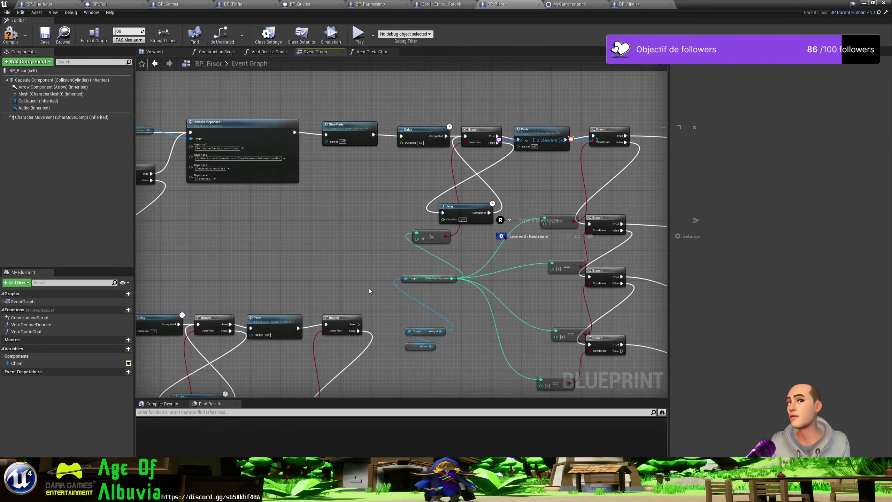
right_click_drag(368, 288, 330, 282)
scroll(330, 282, "down", 2)
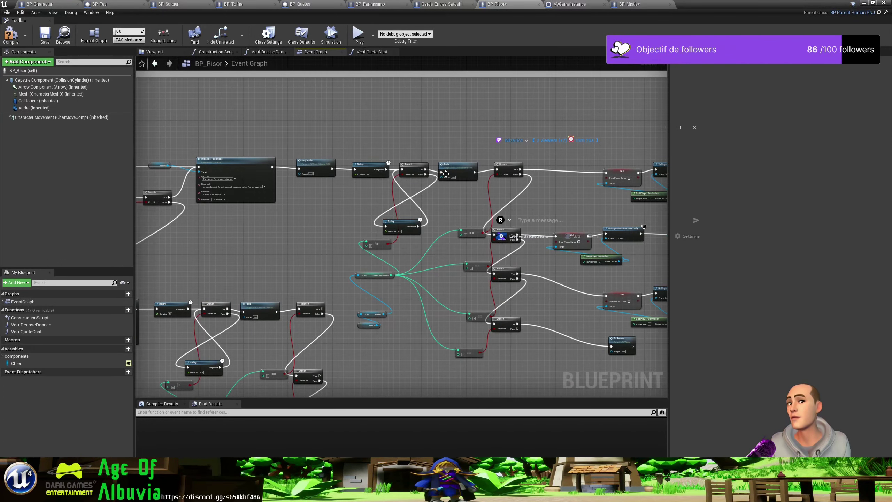
right_click_drag(531, 195, 432, 212)
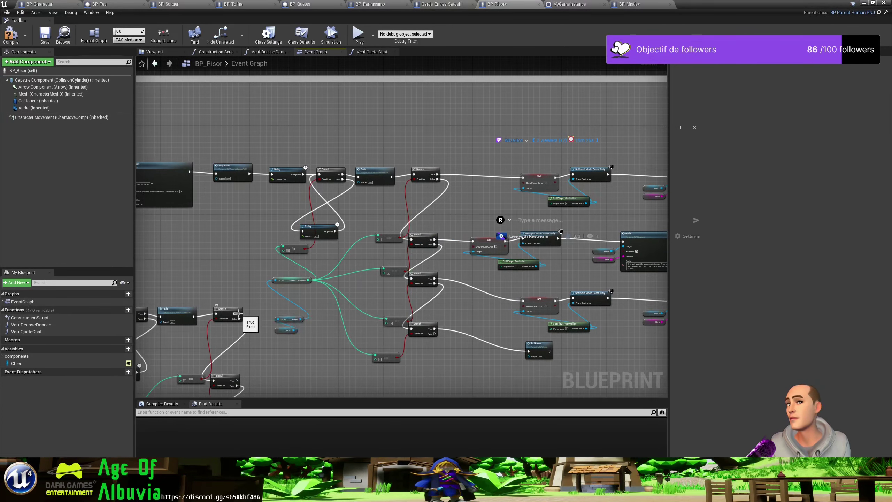
left_click_drag(239, 314, 525, 177)
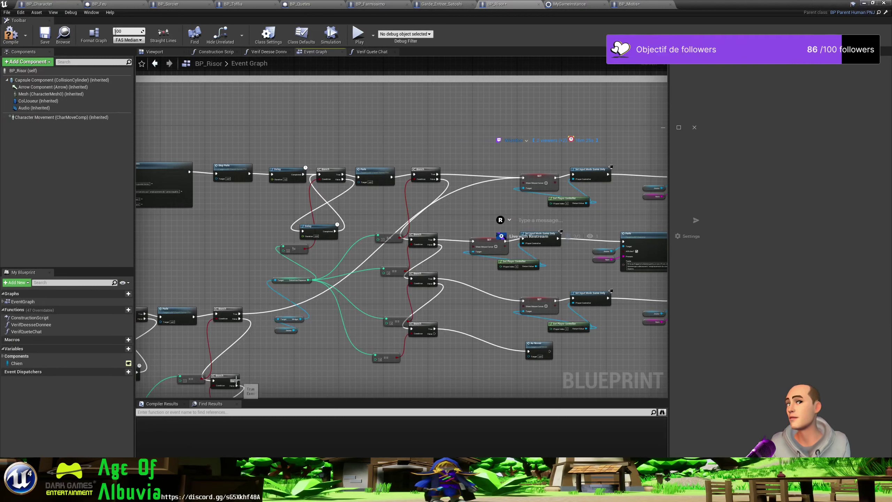
left_click_drag(237, 380, 475, 253)
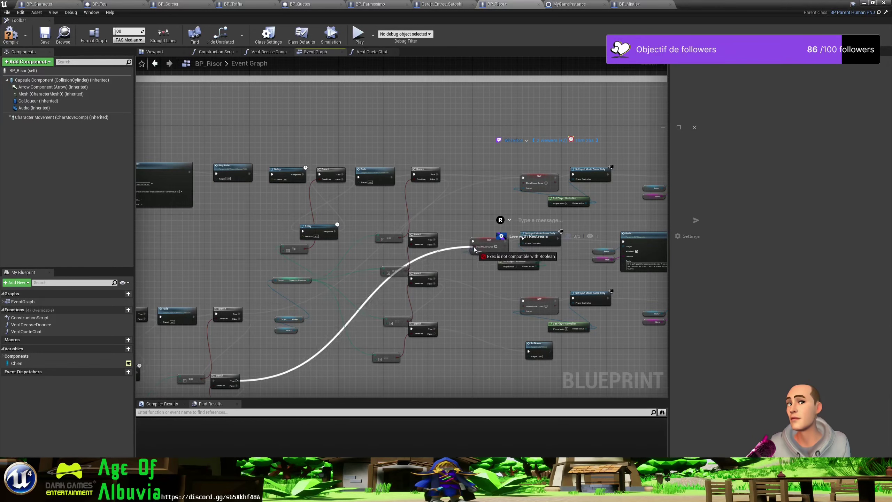
left_click_drag(476, 253, 474, 241)
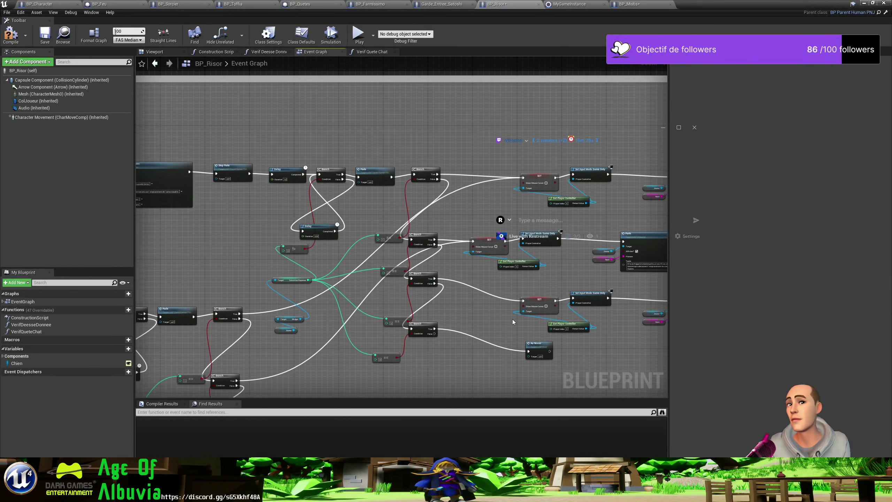
Hook the bottom copied Branch's True output to Au Revoir and save BP_Risor
right_click_drag(501, 335, 519, 267)
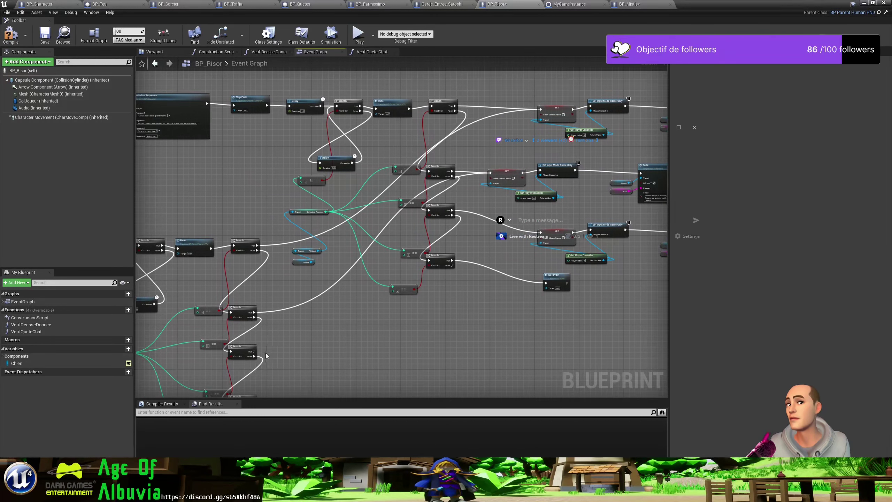
left_click_drag(254, 351, 547, 285)
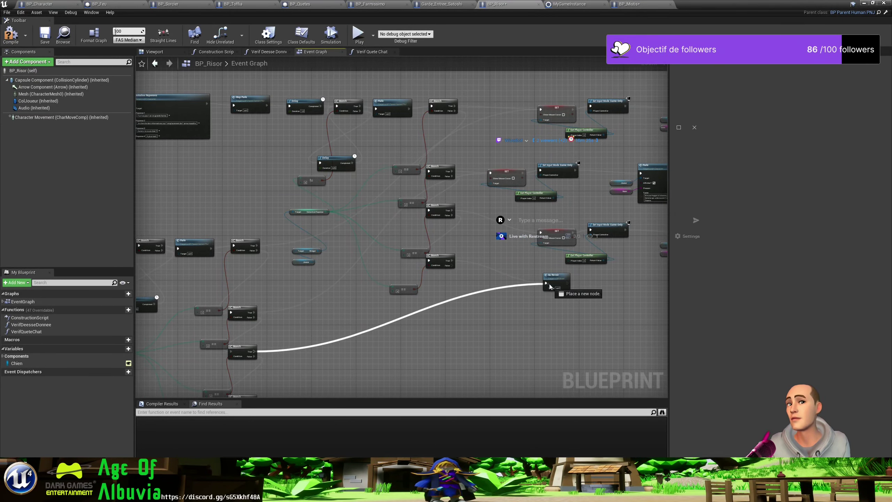
mouse_move(334, 343)
right_mouse_down()
mouse_move(664, 372)
mouse_move(658, 394)
right_mouse_up()
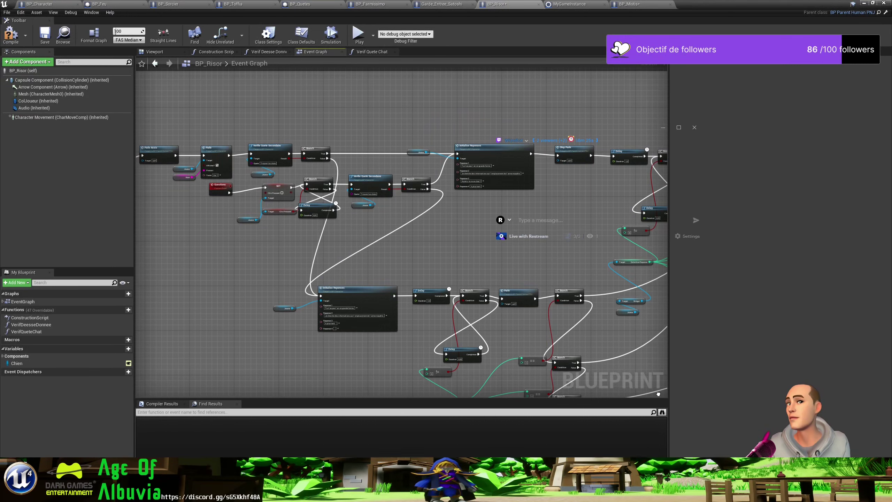
right_click_drag(658, 393, 658, 393)
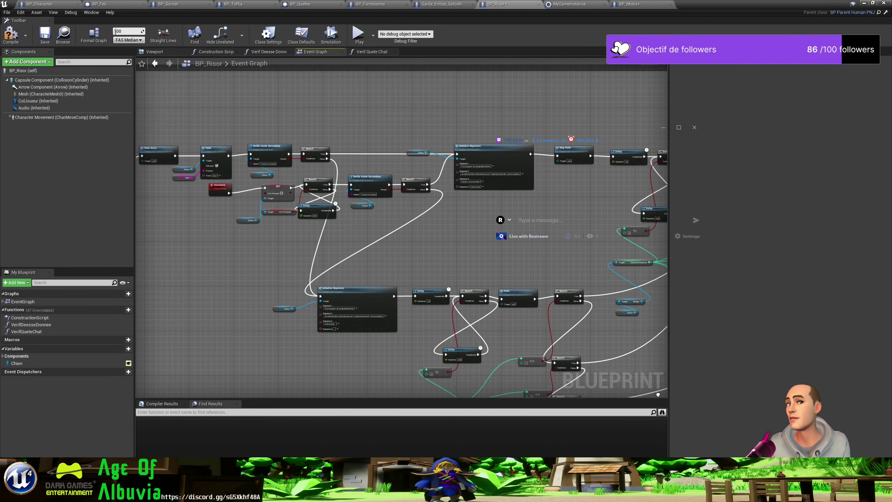
left_click(45, 40)
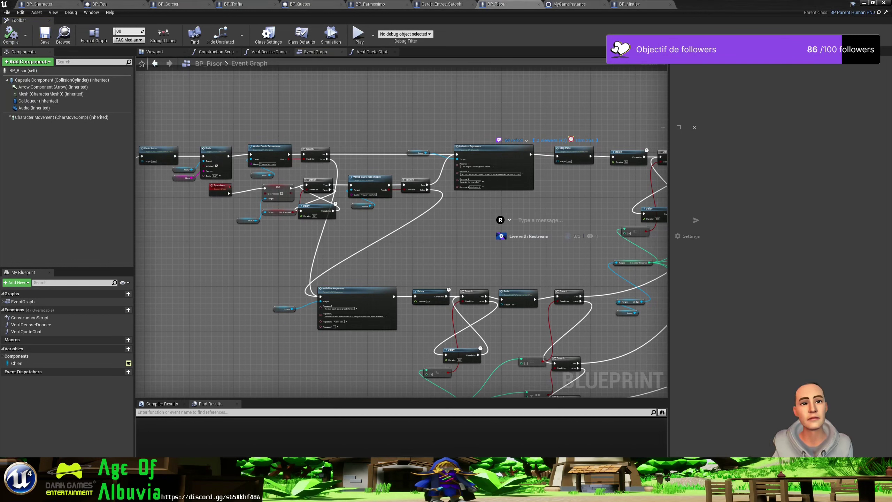